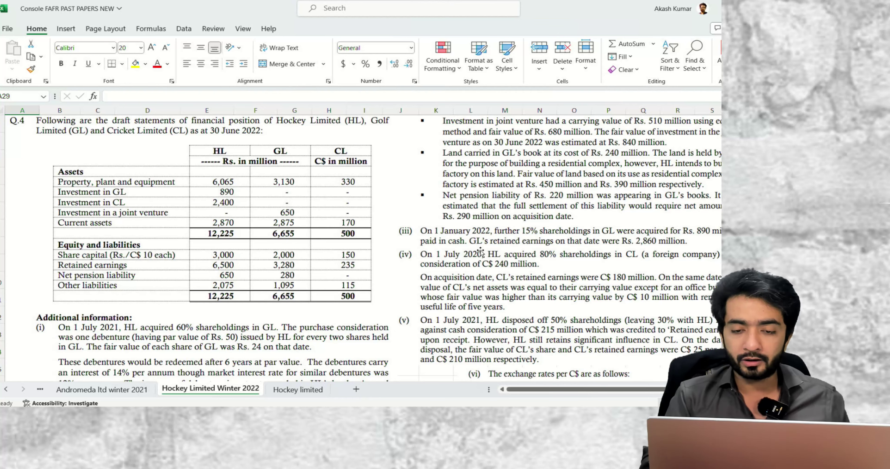
# Enter the label "Land fv adjustment" in the row below Investment in JV in the GL net assets table
pyautogui.scroll(-8, 480, 252)
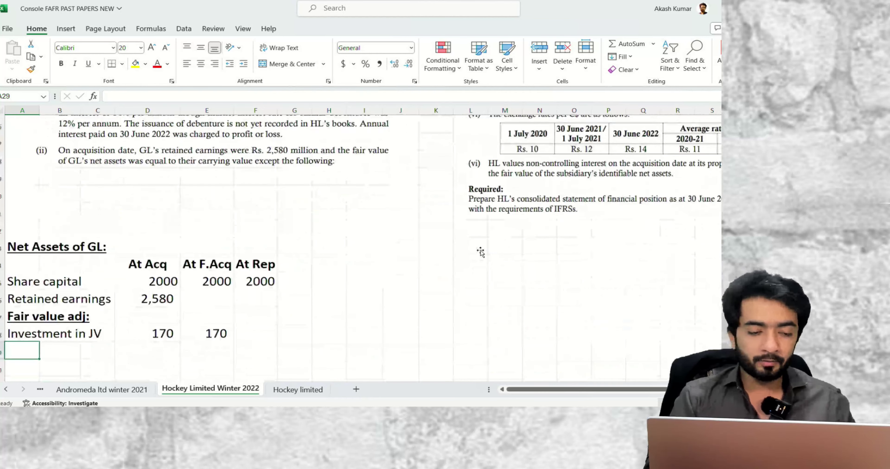
pyautogui.write('Land fv adjustment')
pyautogui.press('Right')
pyautogui.press('Right')
pyautogui.press('Right')
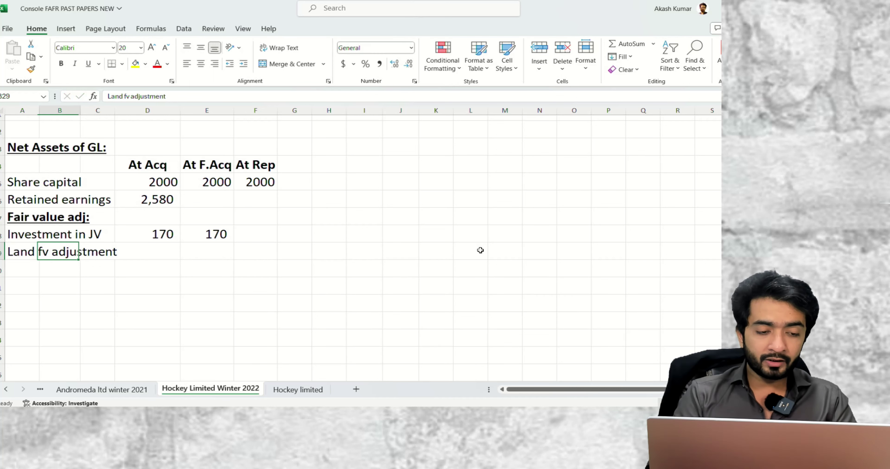
# Shorten the land row's label to "Land fv adjust"
pyautogui.press('Left')
pyautogui.press('Left')
pyautogui.press('Left')
pyautogui.press('F2')
pyautogui.hotkey('shift', 'Left')
pyautogui.hotkey('shift', 'Left')
pyautogui.hotkey('shift', 'Left')
pyautogui.hotkey('shift', 'Left')
pyautogui.hotkey('shift', 'Left')
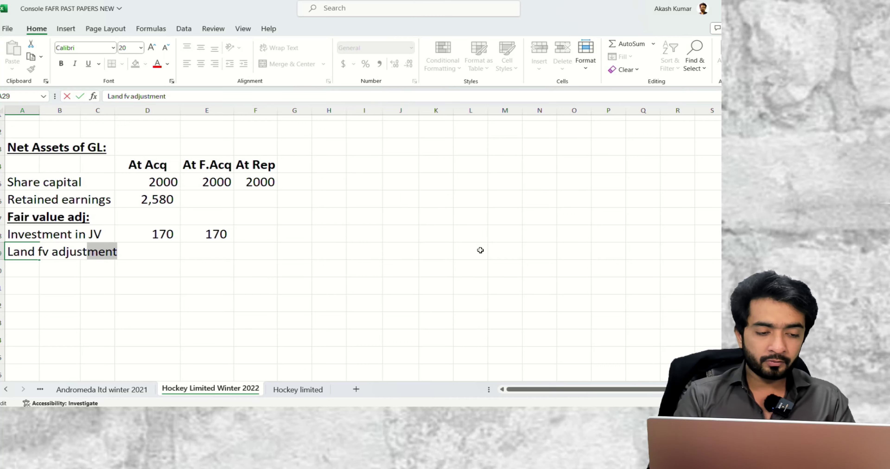
pyautogui.press('BackSpace')
# Calculate the land adjustment in the At Acq column with the formula =450-240
pyautogui.press('Tab')
pyautogui.press('Tab')
pyautogui.press('Tab')
pyautogui.write('=450-')
pyautogui.scroll(-10, 480, 250)
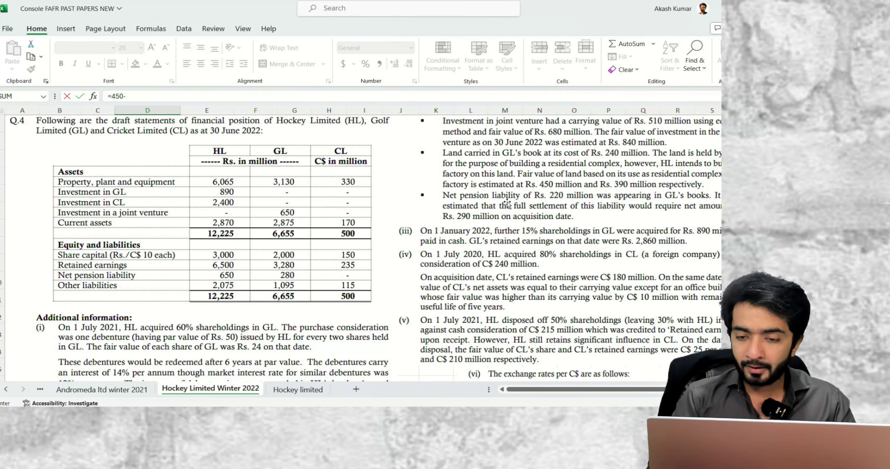
pyautogui.write('240')
pyautogui.press('Tab')
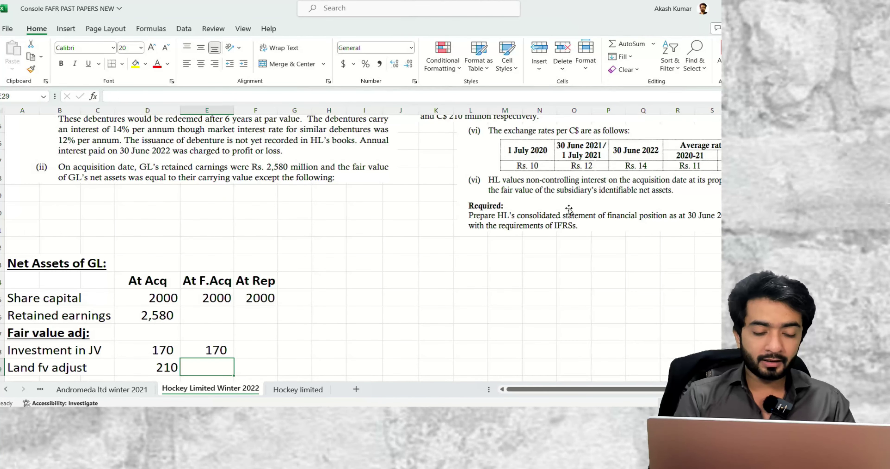
# Format the At Acq land adjustment with a thousands separator and no decimals
pyautogui.press('Left')
pyautogui.hotkey('ctrl', 'shift', '1')
pyautogui.hotkey('alt', 'h')
pyautogui.press('9')
pyautogui.hotkey('alt', 'h')
pyautogui.press('9')
pyautogui.press('Right')
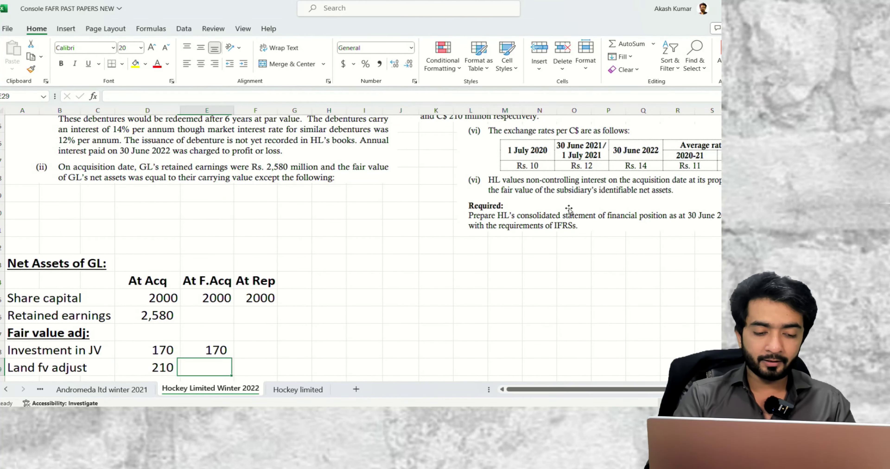
# Link the At F.Acq land adjustment to the At Acq figure in the same row
pyautogui.write('=')
pyautogui.press('Left')
pyautogui.press('Return')
pyautogui.press('Return')
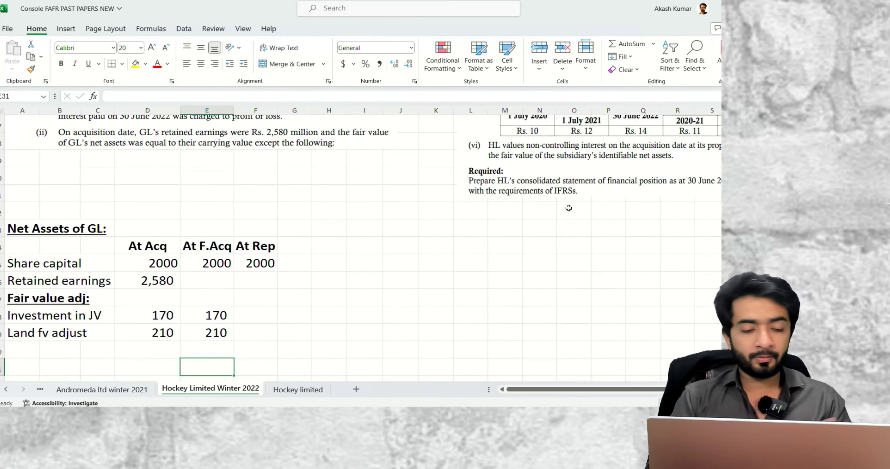
# Look up GL's retained earnings at the further acquisition in note (iii) and enter 2860 under At F.Acq
pyautogui.press('Up')
pyautogui.press('Up')
pyautogui.press('Up')
pyautogui.press('Up')
pyautogui.press('Up')
pyautogui.press('Left')
pyautogui.press('Right')
pyautogui.scroll(10, 568, 208)
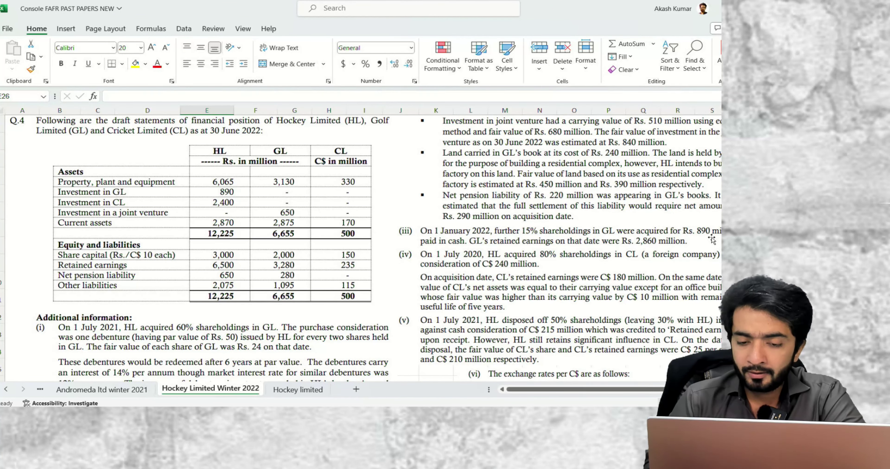
pyautogui.scroll(-3, 470, 339)
pyautogui.scroll(-8, 468, 342)
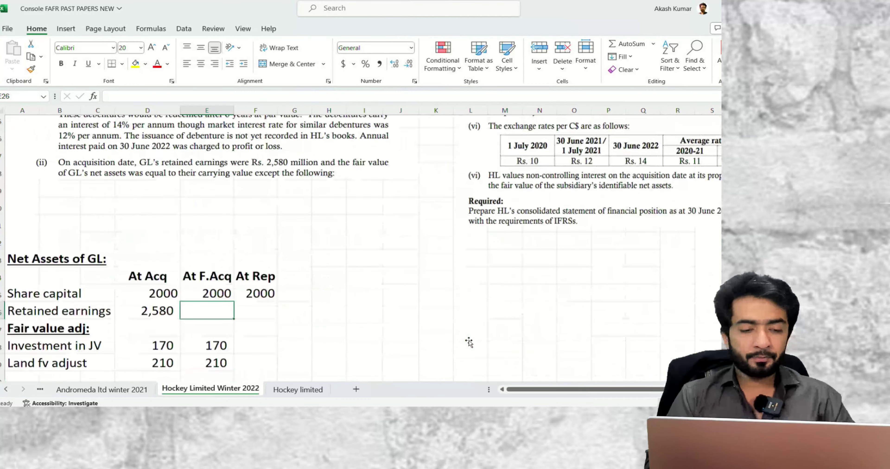
pyautogui.write('2860')
pyautogui.hotkey('ctrl', 'Return')
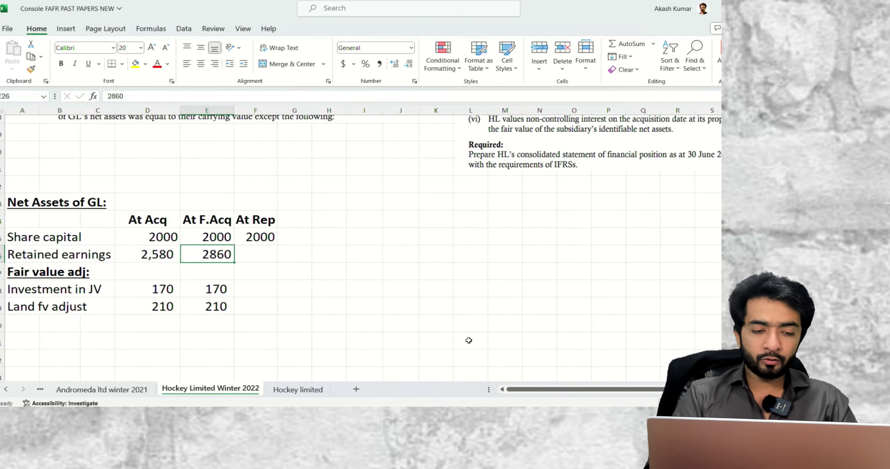
# Format the At F.Acq retained earnings in comma style with no decimals
pyautogui.hotkey('alt', 'h')
pyautogui.press('k')
pyautogui.hotkey('alt', 'h')
pyautogui.press('9')
pyautogui.hotkey('alt', 'h')
pyautogui.press('9')
# Format the share capital figures across all three date columns in comma style with no decimals
pyautogui.press('Up')
pyautogui.hotkey('alt', 'h')
pyautogui.press('k')
pyautogui.press('Left')
pyautogui.hotkey('shift', 'Right')
pyautogui.hotkey('shift', 'Right')
pyautogui.hotkey('alt', 'h')
pyautogui.press('k')
pyautogui.hotkey('alt', 'h')
pyautogui.press('9')
pyautogui.hotkey('alt', 'h')
pyautogui.press('9')
# Total the At Acq column below the land adjustment with =SUM(D25:D29)
pyautogui.press('Down')
pyautogui.press('Down')
pyautogui.press('Right')
pyautogui.press('Down')
pyautogui.press('Down')
pyautogui.press('Down')
pyautogui.press('Left')
pyautogui.hotkey('alt', '=')
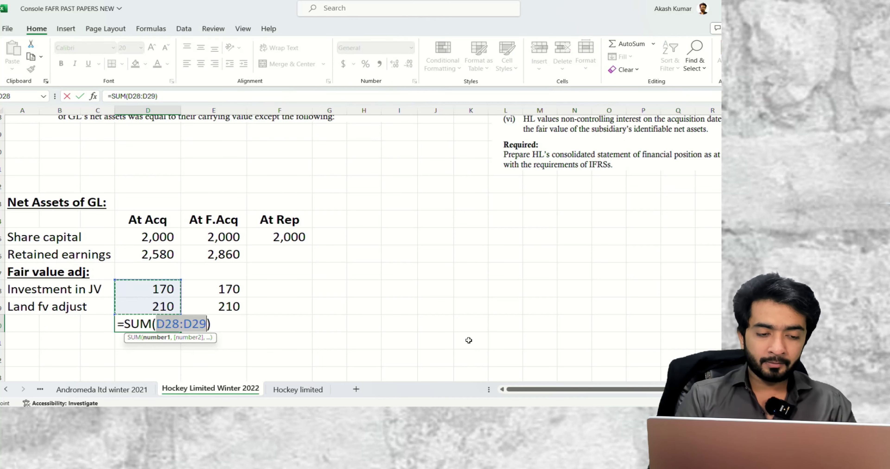
pyautogui.press('Up')
pyautogui.press('Up')
pyautogui.press('Up')
pyautogui.press('Up')
pyautogui.press('Up')
pyautogui.hotkey('shift', 'Down')
pyautogui.hotkey('shift', 'Down')
pyautogui.hotkey('shift', 'Down')
pyautogui.hotkey('shift', 'Down')
pyautogui.press('Return')
pyautogui.press('Up')
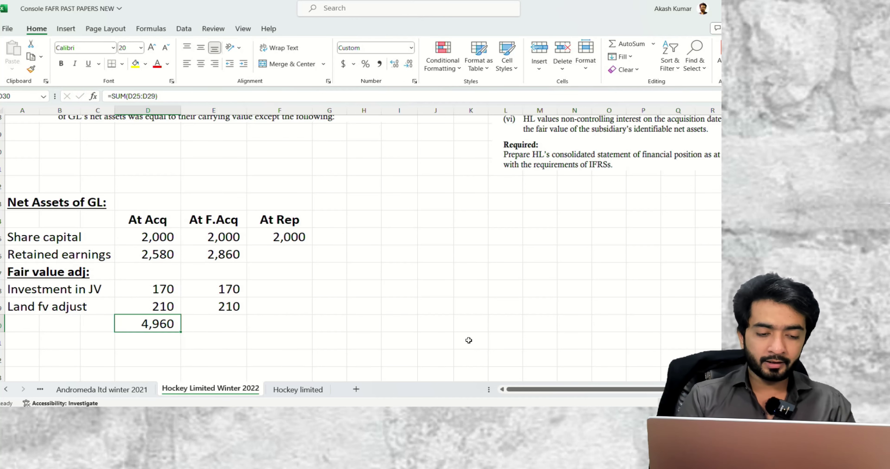
# Copy the At Acq total formula across to the At F.Acq column
pyautogui.hotkey('ctrl', 'c')
pyautogui.hotkey('shift', 'Right')
pyautogui.hotkey('ctrl', 'v')
pyautogui.press('Escape')
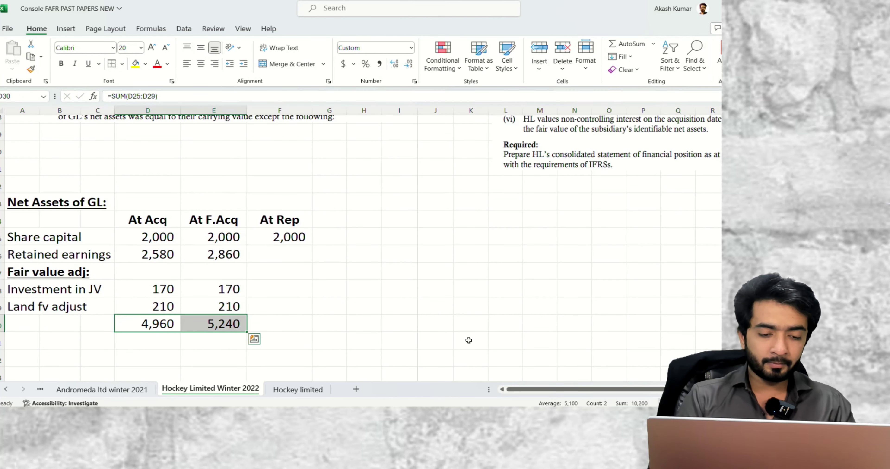
# Move the pictures holding notes (iii)–(v) and the exchange rates leftward, closer to the draft statements picture
pyautogui.press('Right')
pyautogui.press('Right')
pyautogui.press('Right')
pyautogui.press('Right')
pyautogui.press('Right')
pyautogui.scroll(6, 469, 340)
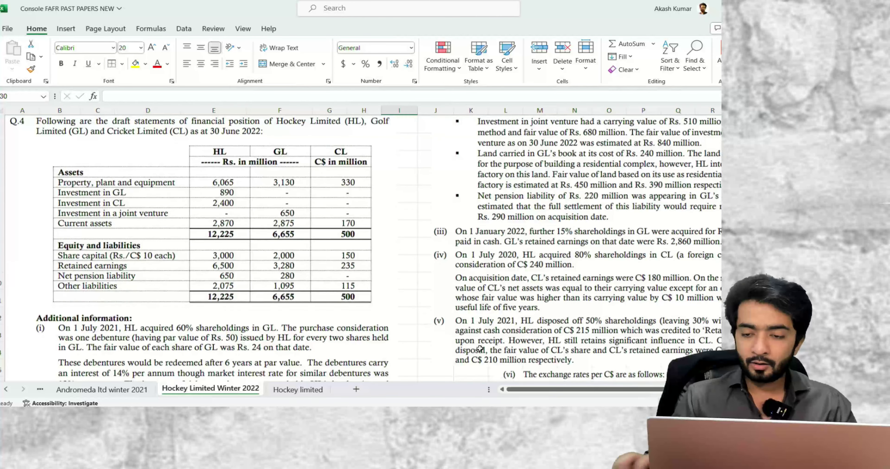
pyautogui.moveTo(576, 204); pyautogui.dragTo(537, 202)
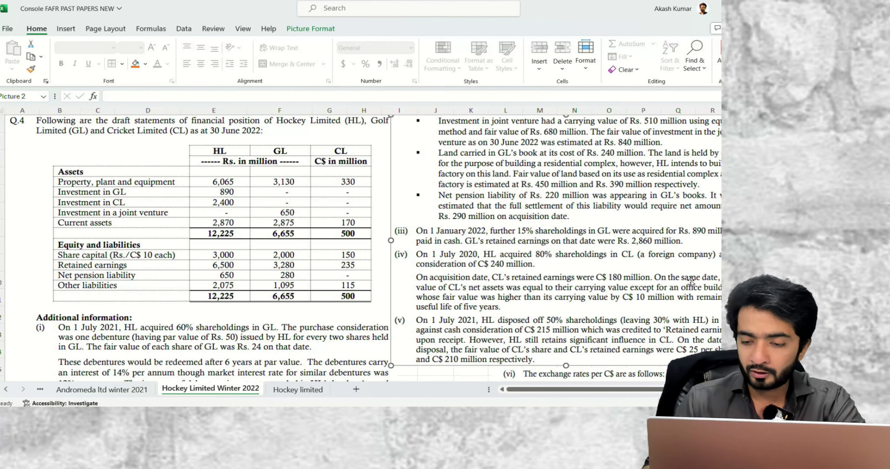
pyautogui.scroll(-3, 587, 276)
pyautogui.moveTo(678, 291); pyautogui.dragTo(576, 290)
pyautogui.scroll(3, 528, 321)
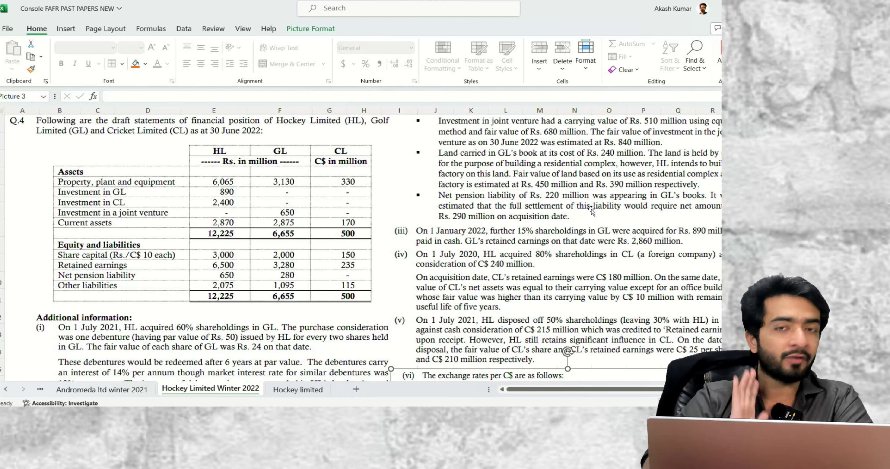
# Add the row label "Post acq" beneath the net assets totals
pyautogui.scroll(-15, 311, 254)
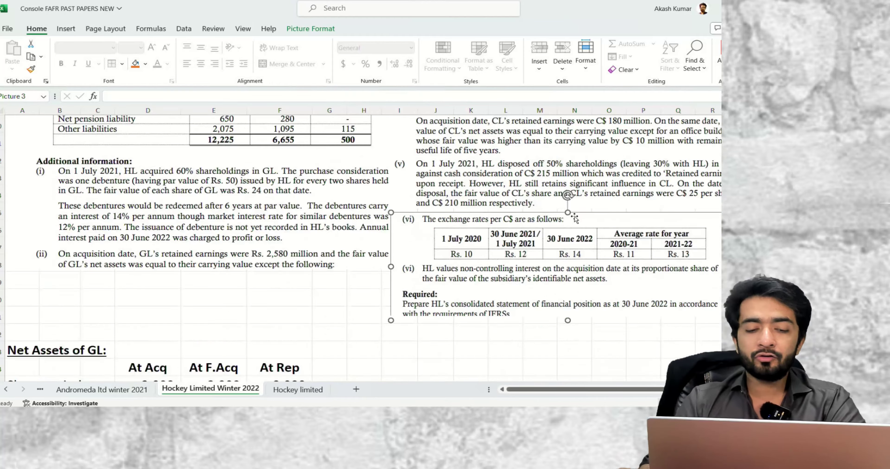
pyautogui.click(162, 332)
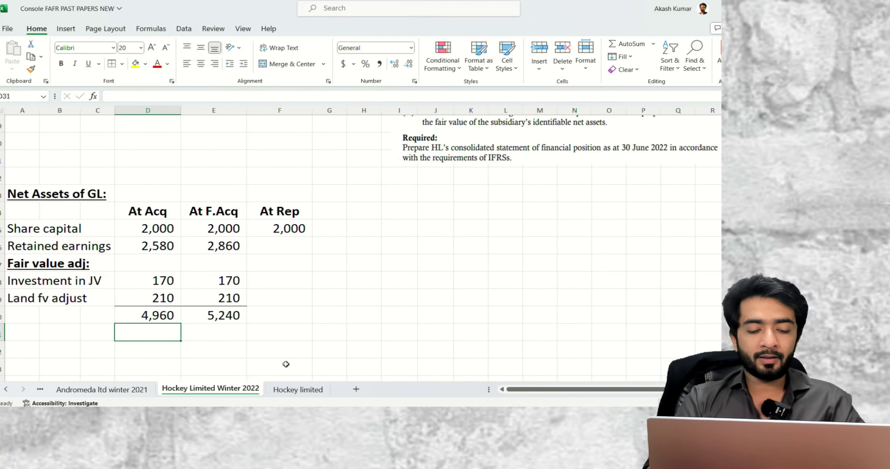
pyautogui.press('Left')
pyautogui.press('Left')
pyautogui.press('Left')
pyautogui.write('Post ac')
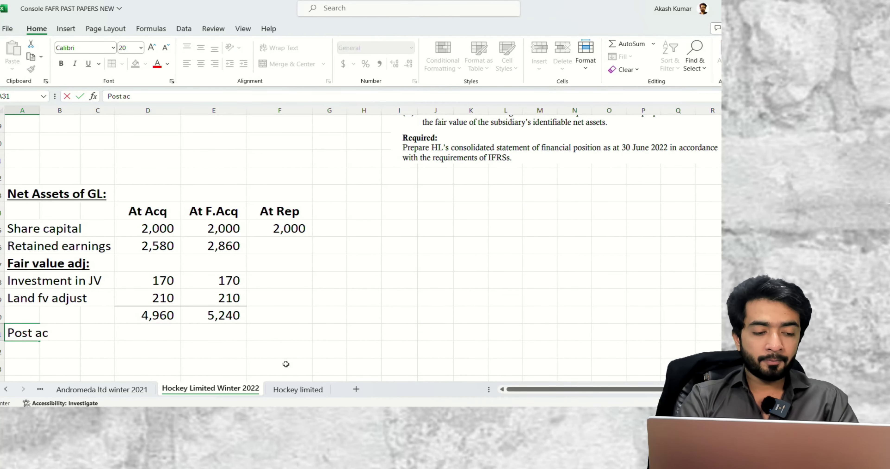
pyautogui.press('Right')
pyautogui.press('Right')
pyautogui.press('Right')
pyautogui.press('Right')
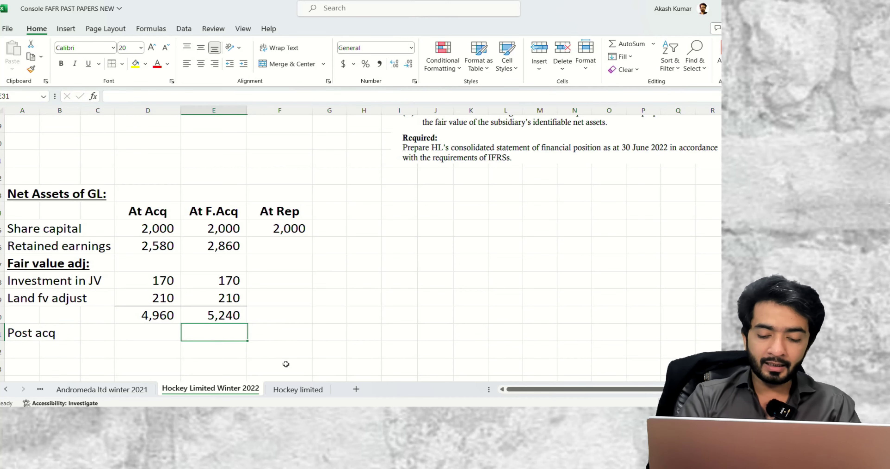
# Calculate the post-acquisition change under At F.Acq as the At F.Acq total minus the At Acq total
pyautogui.write('=')
pyautogui.press('Up')
pyautogui.write('-')
pyautogui.press('Up')
pyautogui.press('Left')
pyautogui.press('Return')
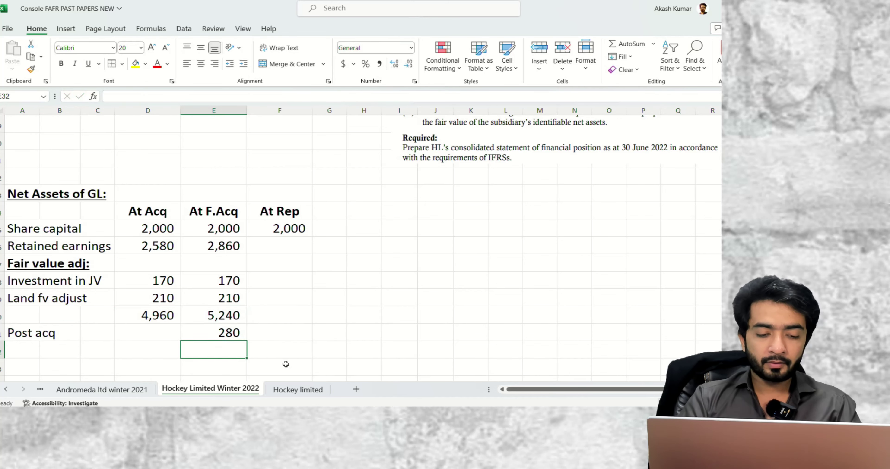
# Add the row labels "Parent" and "NCI" below Post acq
pyautogui.press('Left')
pyautogui.press('Left')
pyautogui.press('Left')
pyautogui.press('Left')
pyautogui.write('PArent')
pyautogui.press('Return')
pyautogui.write('NCI')
pyautogui.press('Right')
pyautogui.press('Right')
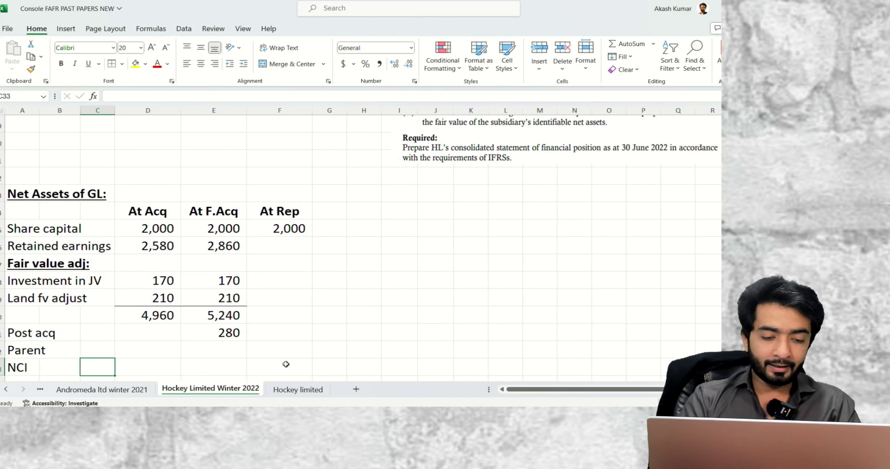
# Calculate the parent's share under At F.Acq as 60% of the post-acquisition amount
pyautogui.press('Right')
pyautogui.press('Up')
pyautogui.write('=')
pyautogui.press('Up')
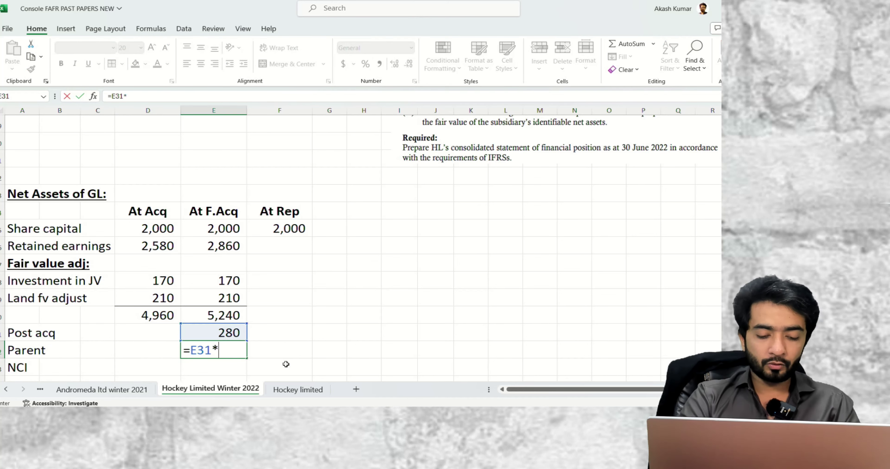
pyautogui.write('*60%')
pyautogui.press('Return')
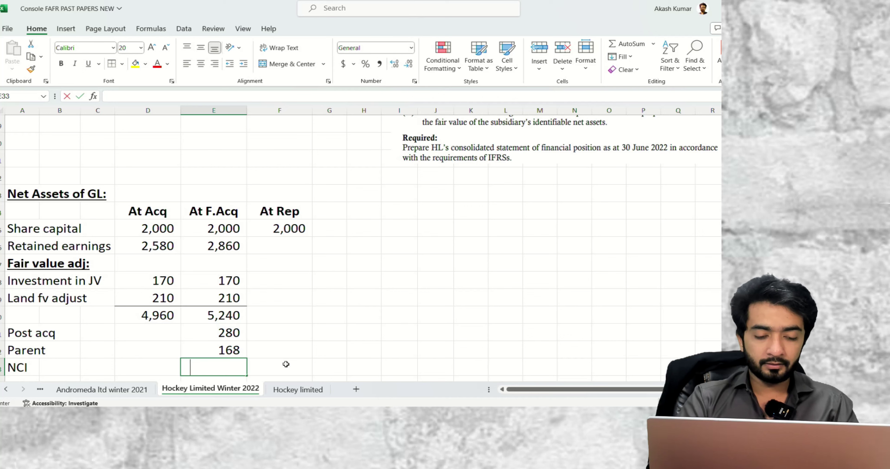
# Calculate the NCI share under At F.Acq as 40% of the post-acquisition amount
pyautogui.write('=')
pyautogui.press('Up')
pyautogui.press('Up')
pyautogui.write('*40%')
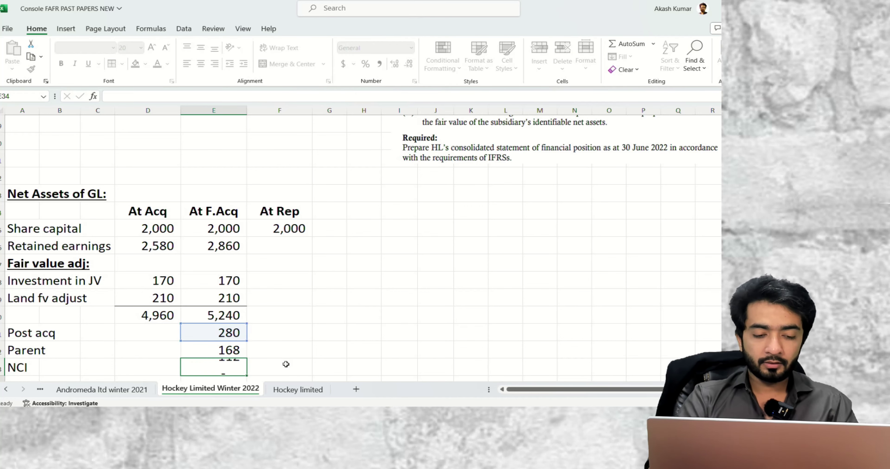
pyautogui.press('Return')
# Apply comma style to the Parent and NCI shares in the At F.Acq column
pyautogui.press('Up')
pyautogui.hotkey('shift', 'Up')
pyautogui.hotkey('alt', 'h')
pyautogui.press('k')
# Format the At Acq and At F.Acq figures from Investment in JV through Post acq in comma style with no decimals
pyautogui.press('Up')
pyautogui.press('Up')
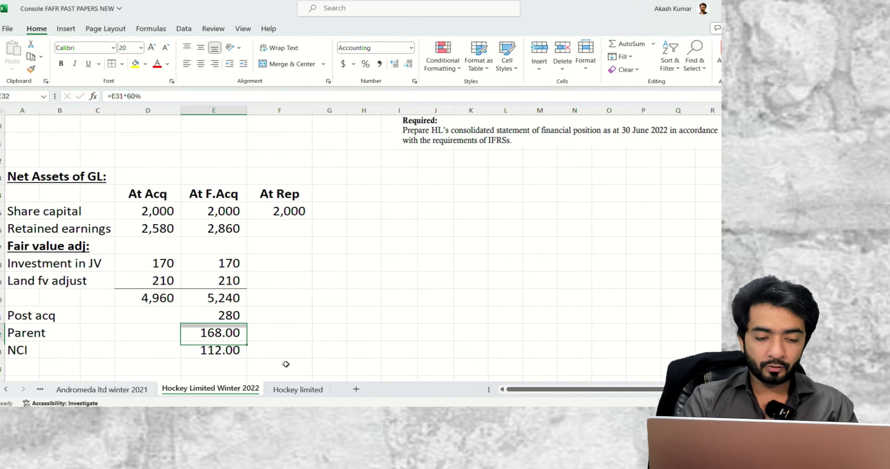
pyautogui.hotkey('shift', 'Up')
pyautogui.hotkey('shift', 'Left')
pyautogui.hotkey('shift', 'Up')
pyautogui.hotkey('shift', 'Down')
pyautogui.hotkey('shift', 'Up')
pyautogui.hotkey('shift', 'Up')
pyautogui.press('alt')
pyautogui.press('h')
pyautogui.press('k')
pyautogui.hotkey('alt', 'h')
pyautogui.press('9')
pyautogui.hotkey('alt', 'h')
pyautogui.press('9')
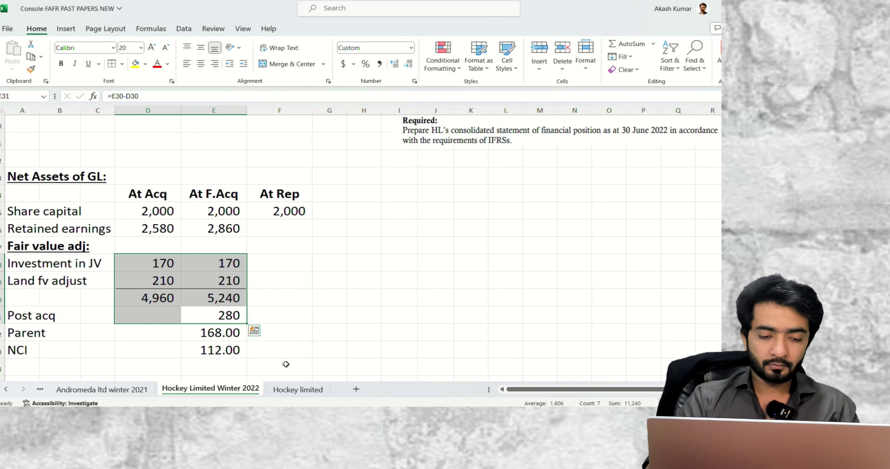
# Review the Investment in JV fair value adjustment in the At F.Acq column against the question's statements and acquisition notes
pyautogui.press('Down')
pyautogui.press('Down')
pyautogui.press('Down')
pyautogui.scroll(-1, 286, 364)
pyautogui.press('Up')
pyautogui.hotkey('shift', 'Up')
pyautogui.hotkey('shift', 'Down')
pyautogui.press('Up')
pyautogui.press('Up')
pyautogui.press('Up')
pyautogui.press('Down')
pyautogui.press('Up')
pyautogui.press('Up')
pyautogui.press('Up')
pyautogui.press('Up')
pyautogui.press('Up')
pyautogui.press('F2')
pyautogui.press('Return')
pyautogui.press('Down')
pyautogui.scroll(10, 285, 364)
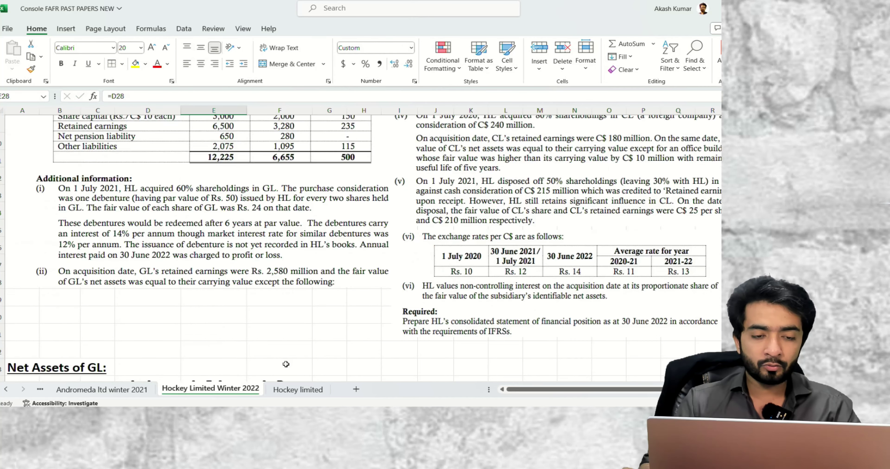
pyautogui.scroll(-3, 286, 273)
pyautogui.scroll(2, 286, 275)
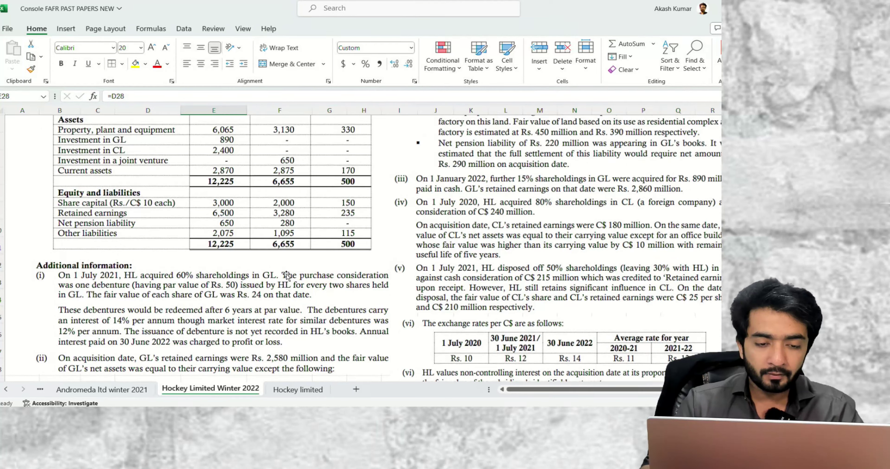
pyautogui.scroll(1, 309, 245)
pyautogui.scroll(-3, 312, 266)
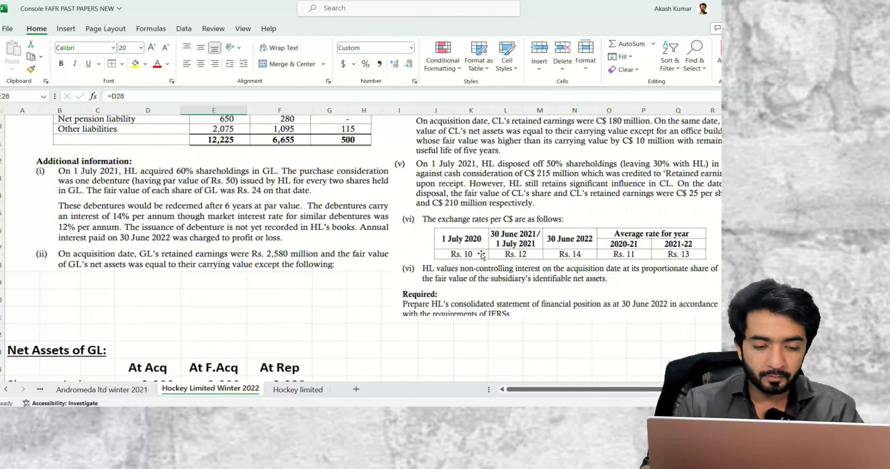
pyautogui.scroll(3, 262, 264)
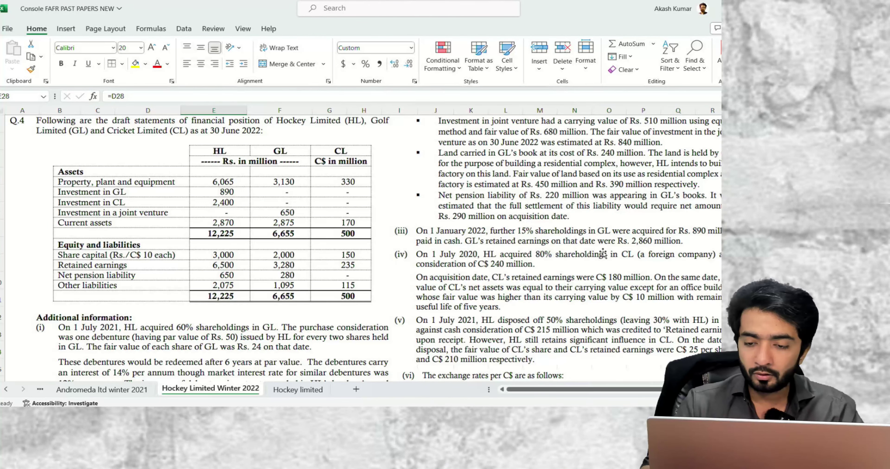
pyautogui.scroll(-10, 476, 266)
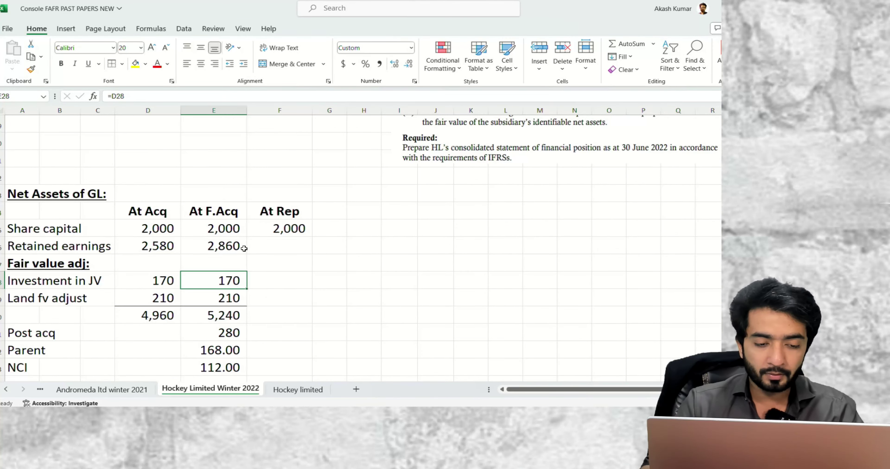
# Check the At F.Acq net assets total and the post-acquisition, Parent and NCI formulas beneath it
pyautogui.scroll(-3, 234, 207)
pyautogui.click(227, 158)
pyautogui.click(226, 174)
pyautogui.click(228, 196)
pyautogui.click(227, 209)
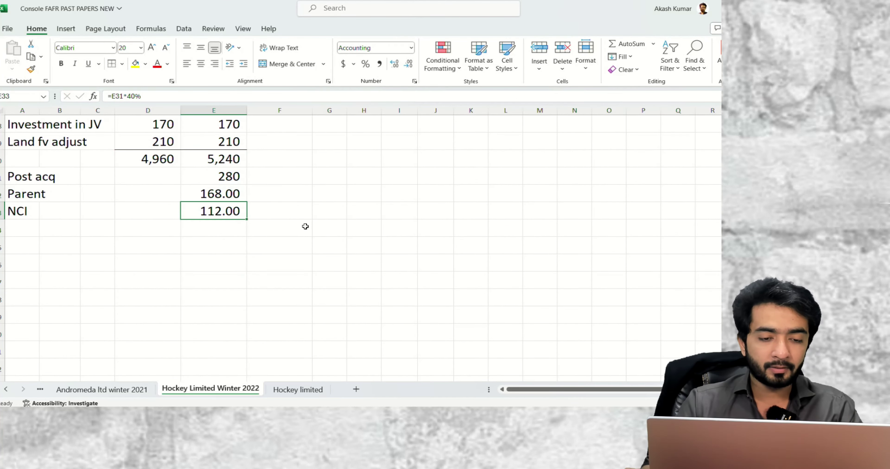
pyautogui.scroll(13, 305, 226)
pyautogui.scroll(-13, 240, 276)
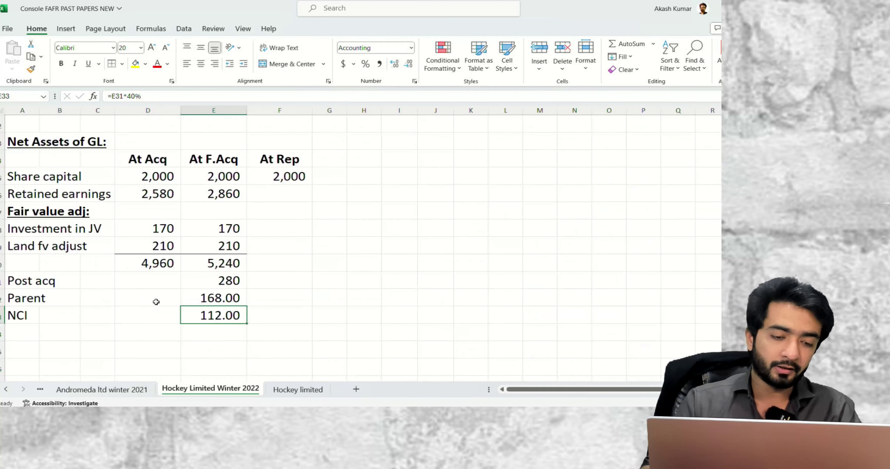
# Add a "Goodwill:" heading in column A below the NCI row
pyautogui.scroll(-1, 83, 322)
pyautogui.click(30, 297)
pyautogui.write('Goodwill:')
pyautogui.press('Return')
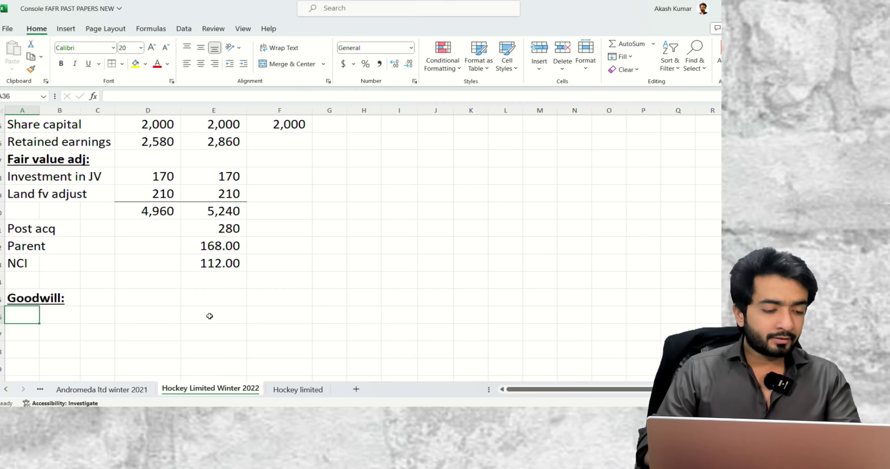
# Add a "Consideration" line under the Goodwill heading with the working reference "W1" in column D
pyautogui.write('Consie')
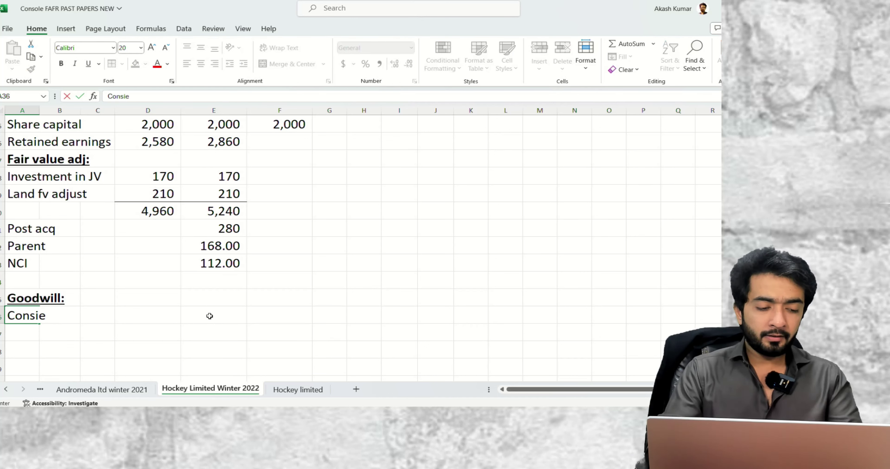
pyautogui.press('BackSpace')
pyautogui.write('derati')
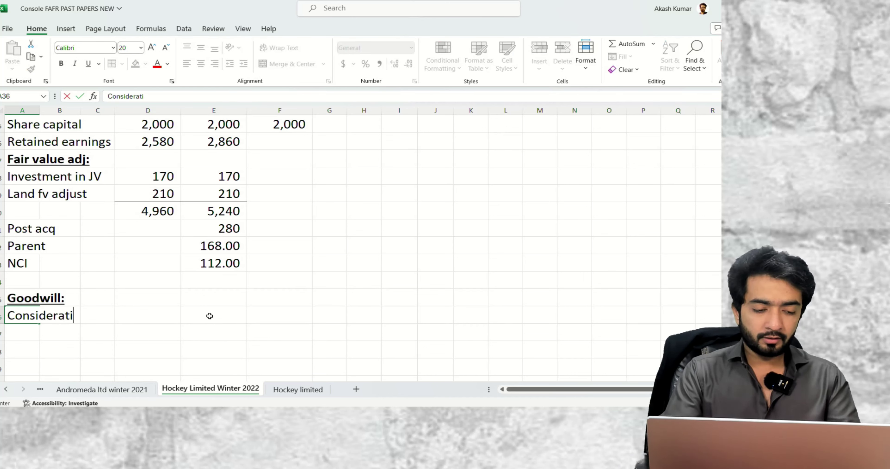
pyautogui.write('on')
pyautogui.press('Right')
pyautogui.press('Right')
pyautogui.press('Right')
pyautogui.write('E')
pyautogui.press('BackSpace')
pyautogui.write('W')
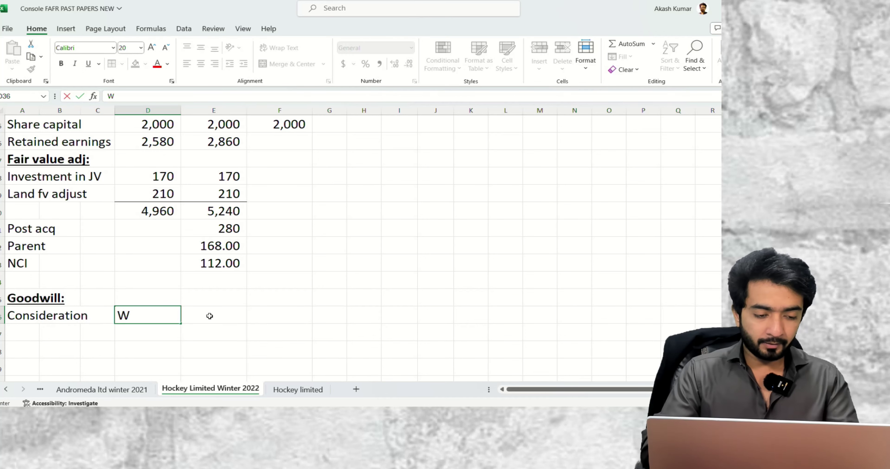
pyautogui.write('1')
pyautogui.press('Return')
pyautogui.press('Up')
pyautogui.press('Right')
pyautogui.press('Right')
pyautogui.press('Right')
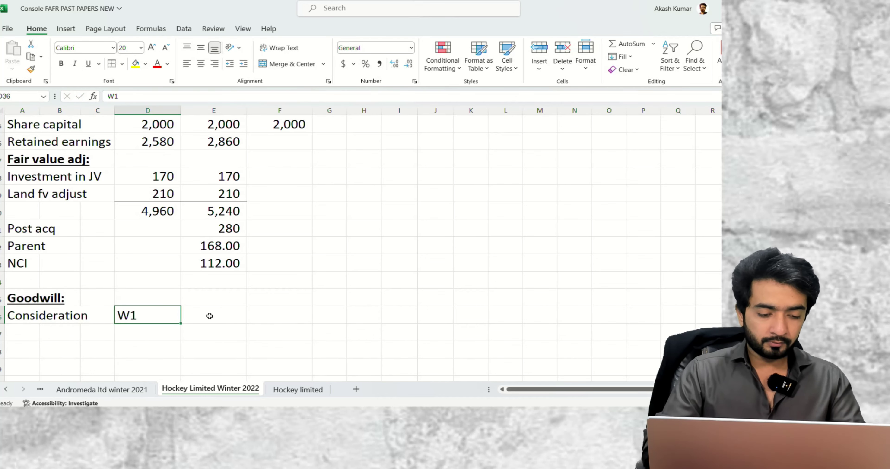
# Make the W1 reference on the Consideration line bold and centred
pyautogui.hotkey('ctrl', 'b')
pyautogui.hotkey('alt', 'h')
pyautogui.press('a')
pyautogui.press('c')
# Add the bold, underlined heading "W1: Consideration:" in cell A47 below the Goodwill section
pyautogui.scroll(-6, 209, 316)
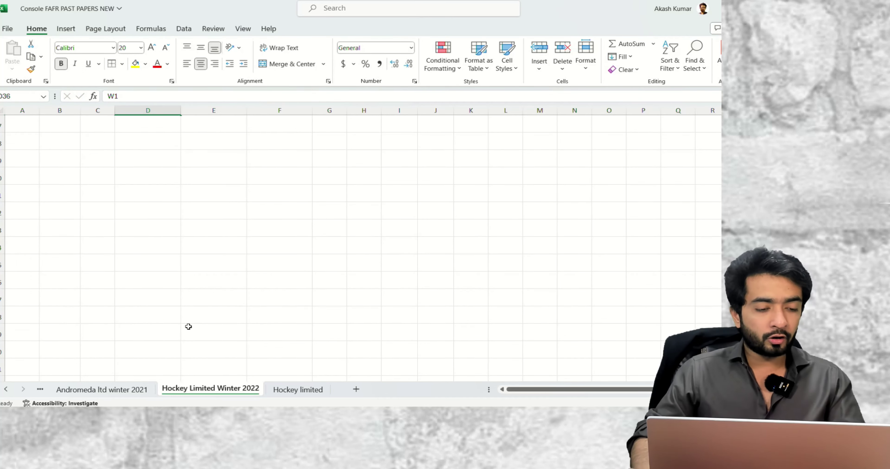
pyautogui.click(22, 190)
pyautogui.write('W')
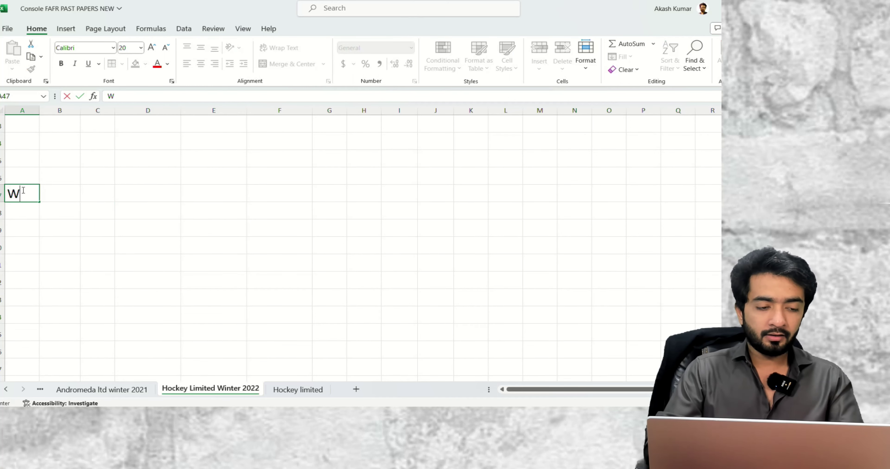
pyautogui.write('1: consideration:')
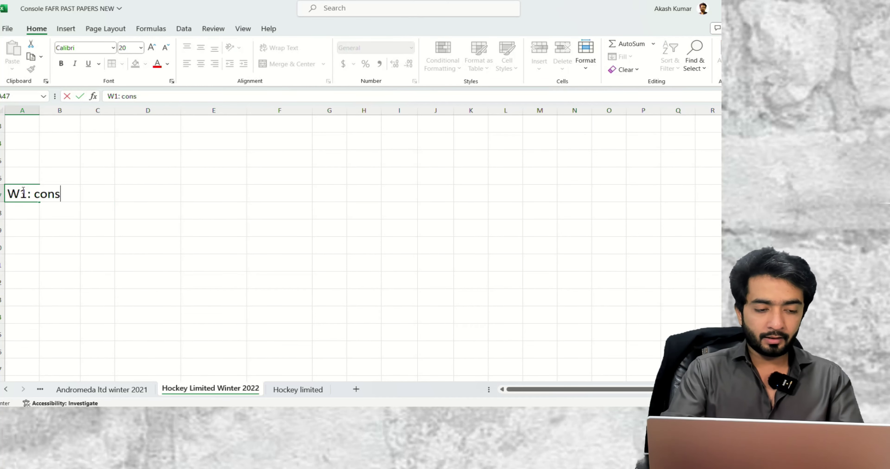
pyautogui.press('Return')
pyautogui.press('Up')
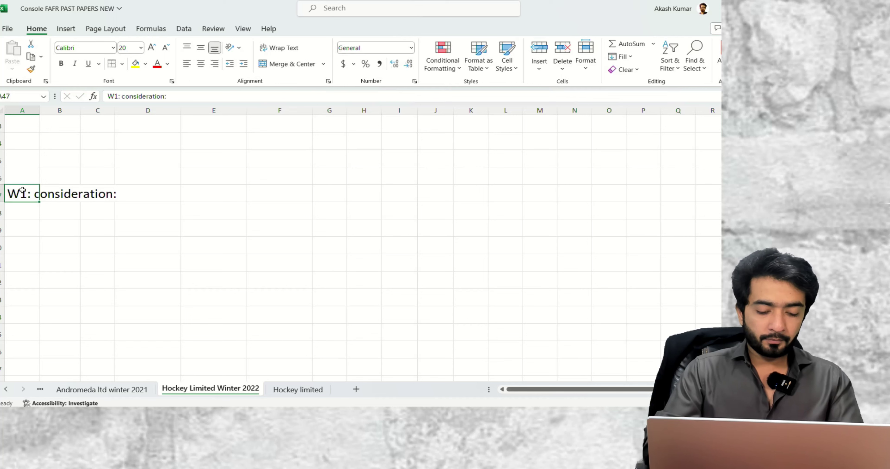
pyautogui.hotkey('ctrl', 'b')
pyautogui.hotkey('ctrl', 'u')
pyautogui.doubleClick(22, 191)
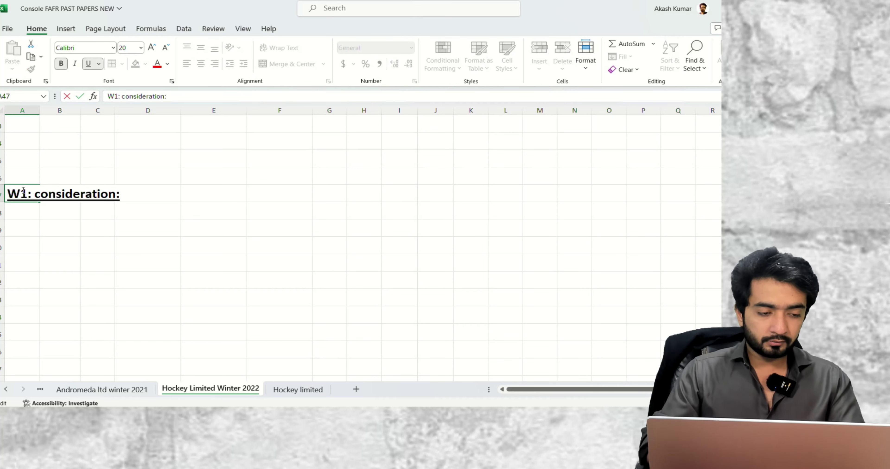
pyautogui.press('BackSpace')
pyautogui.write('C')
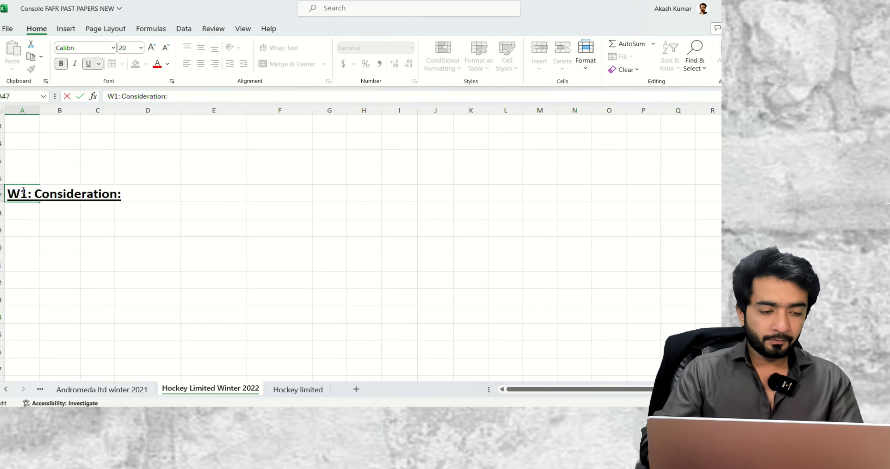
pyautogui.press('Return')
# Enter the period numbers 1 to 6 down column C in cells C49 to C54
pyautogui.press('Down')
pyautogui.press('Right')
pyautogui.press('Down')
pyautogui.press('Up')
pyautogui.press('Right')
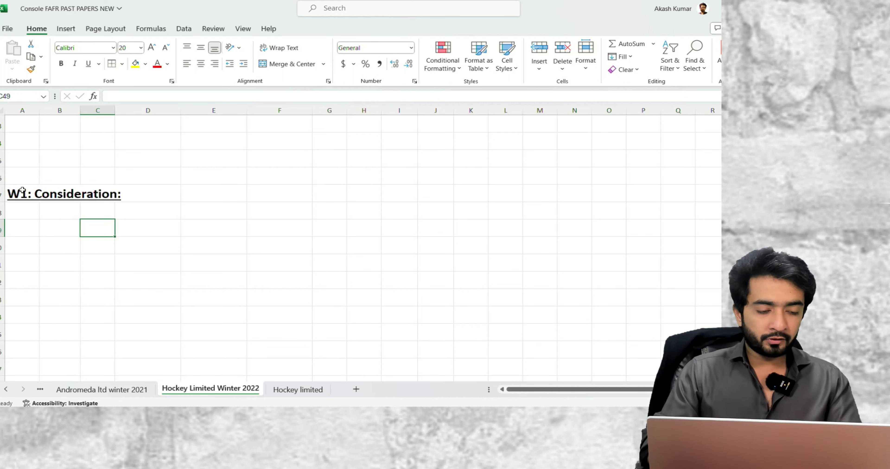
pyautogui.press('Right')
pyautogui.press('Left')
pyautogui.press('Right')
pyautogui.press('Left')
pyautogui.write('1')
pyautogui.press('Return')
pyautogui.write('2 3')
pyautogui.press('Return')
pyautogui.write('4')
pyautogui.press('Return')
pyautogui.write('5')
pyautogui.press('Return')
pyautogui.write('6')
pyautogui.press('Return')
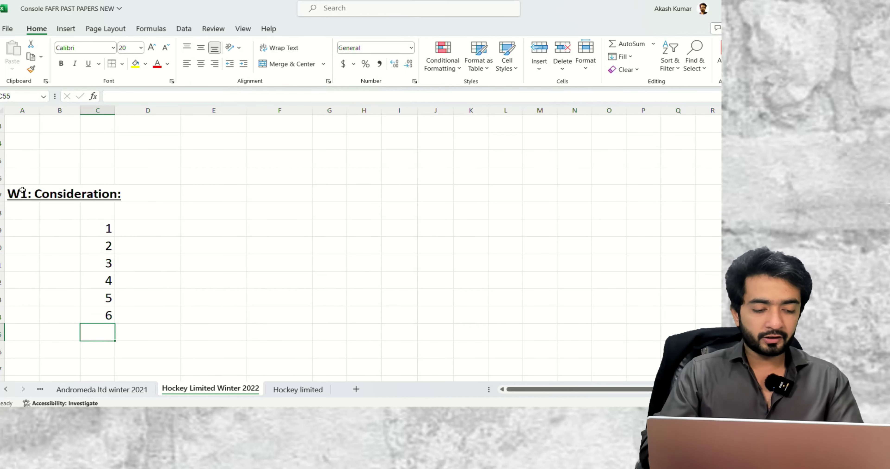
# Centre the period numbers 1 to 6 in column C of the consideration working
pyautogui.press('Up')
pyautogui.hotkey('shift', 'Up')
pyautogui.hotkey('shift', 'Up')
pyautogui.hotkey('shift', 'Up')
pyautogui.hotkey('shift', 'Up')
pyautogui.hotkey('shift', 'Up')
pyautogui.hotkey('alt', 'h')
pyautogui.press('a')
pyautogui.press('c')
# Add a bold, centred "C/F" column header in cell D48, beside the period numbers
pyautogui.press('Right')
pyautogui.press('Up')
pyautogui.press('Up')
pyautogui.press('Up')
pyautogui.press('Up')
pyautogui.press('Up')
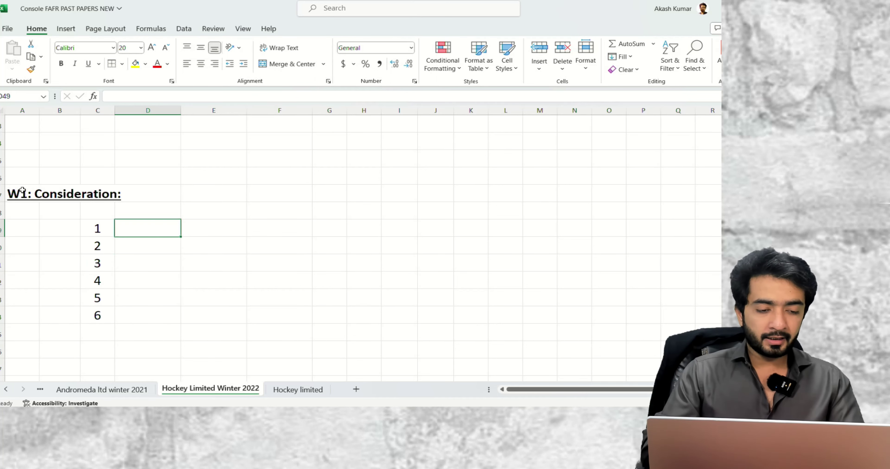
pyautogui.press('Up')
pyautogui.write('C/F')
pyautogui.press('Return')
pyautogui.press('Up')
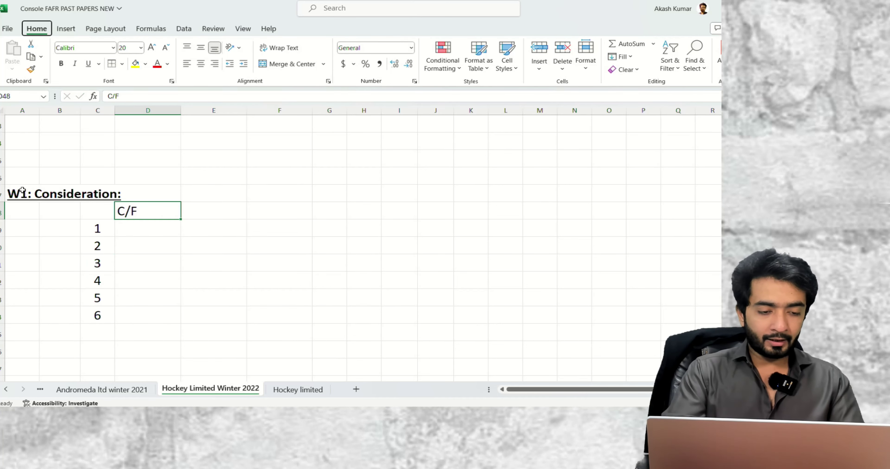
pyautogui.hotkey('alt', 'h')
pyautogui.press('a')
pyautogui.press('c')
pyautogui.hotkey('ctrl', 'b')
# Calculate the GL shares acquired in the period 1 C/F cell with =2000/10*60%
pyautogui.press('Down')
pyautogui.write('=')
pyautogui.scroll(20, 22, 190)
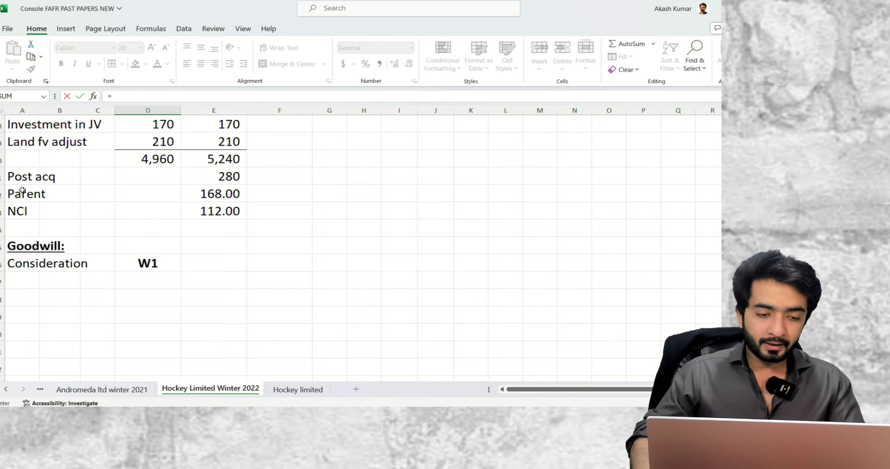
pyautogui.scroll(-5, 180, 238)
pyautogui.scroll(-3, 180, 238)
pyautogui.scroll(3, 179, 238)
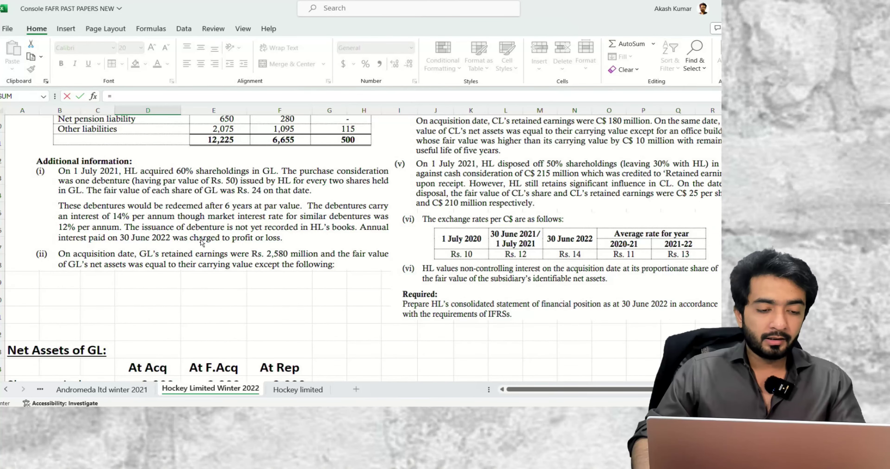
pyautogui.scroll(3, 207, 206)
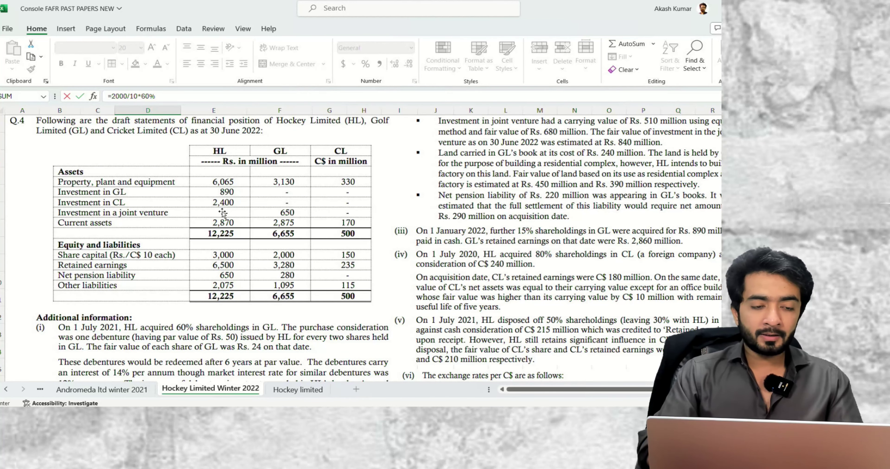
pyautogui.scroll(-2, 222, 212)
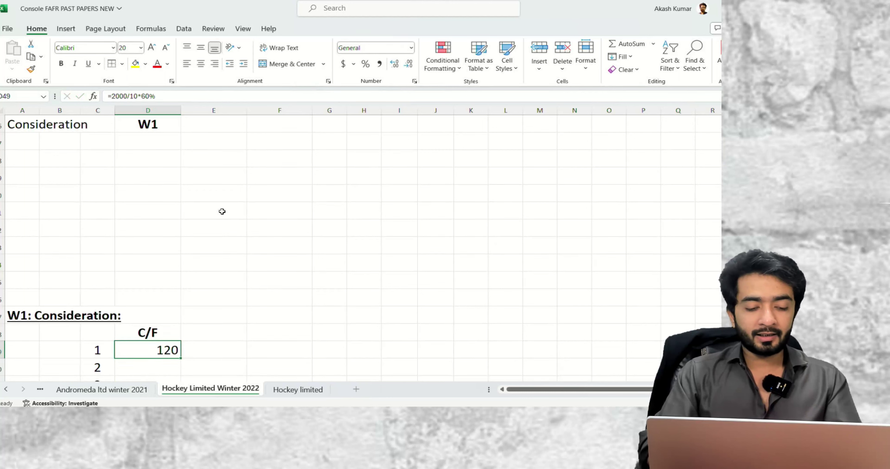
pyautogui.press('F2')
pyautogui.hotkey('ctrl', 'Return')
# Extend the period 1 C/F formula with /2*1 to give one debenture for every two shares
pyautogui.press('F2')
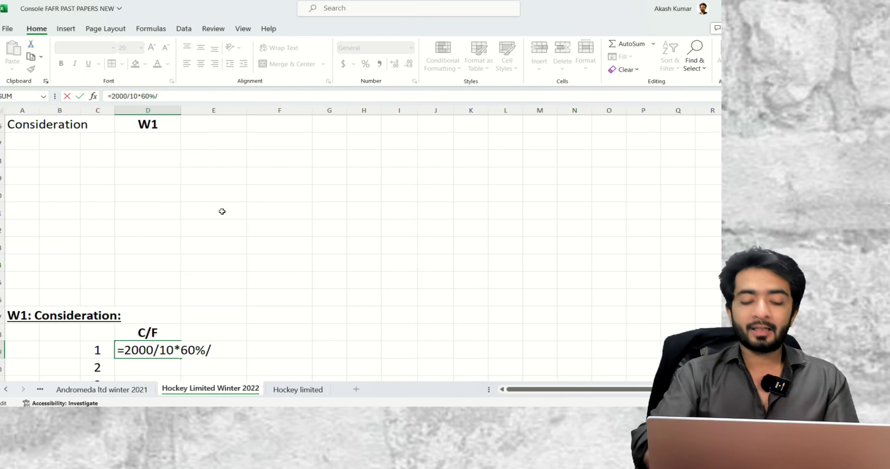
pyautogui.scroll(-10, 223, 211)
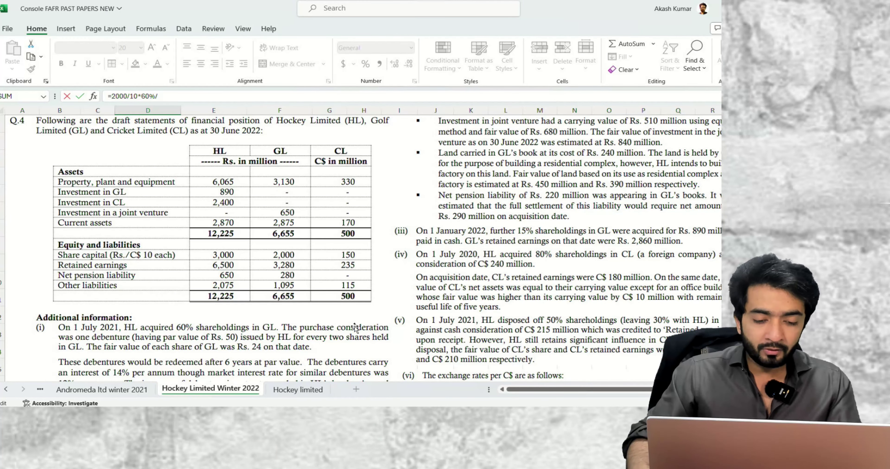
pyautogui.scroll(-3, 355, 327)
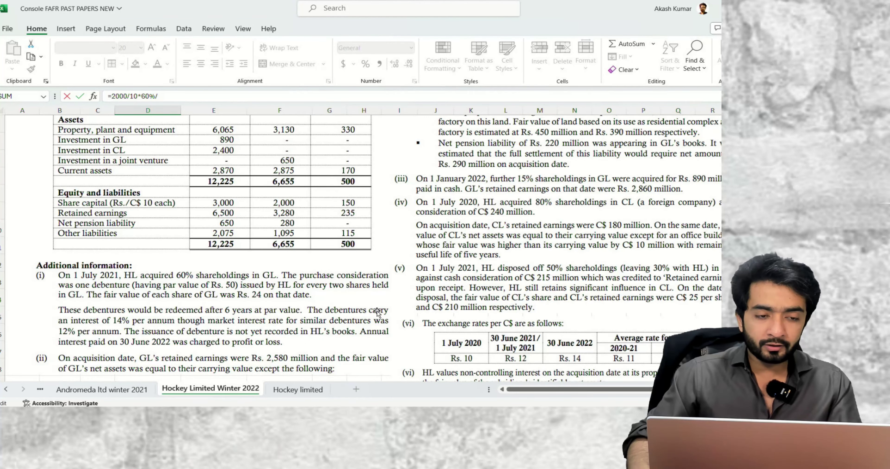
pyautogui.press('Return')
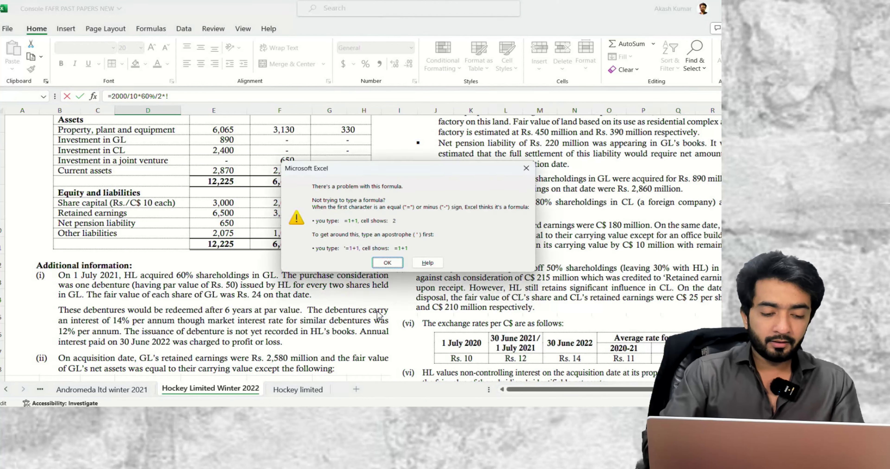
pyautogui.press('Return')
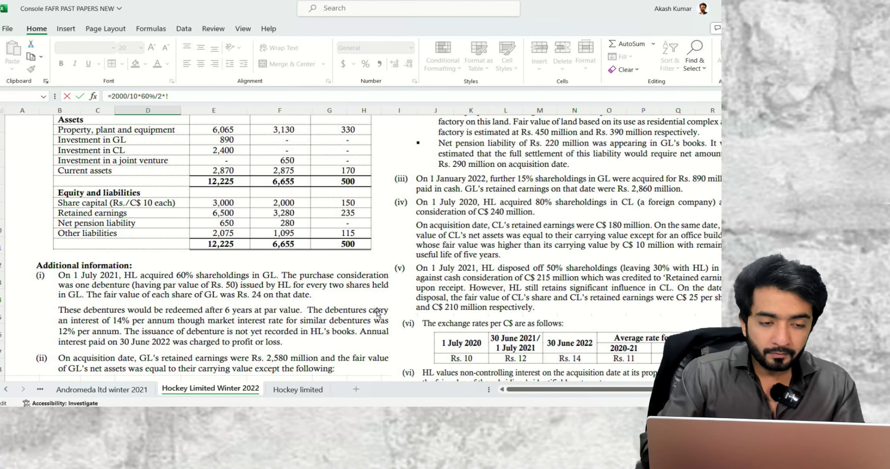
pyautogui.scroll(10, 377, 312)
pyautogui.hotkey('ctrl', 'Return')
pyautogui.press('F2')
pyautogui.hotkey('ctrl', 'Return')
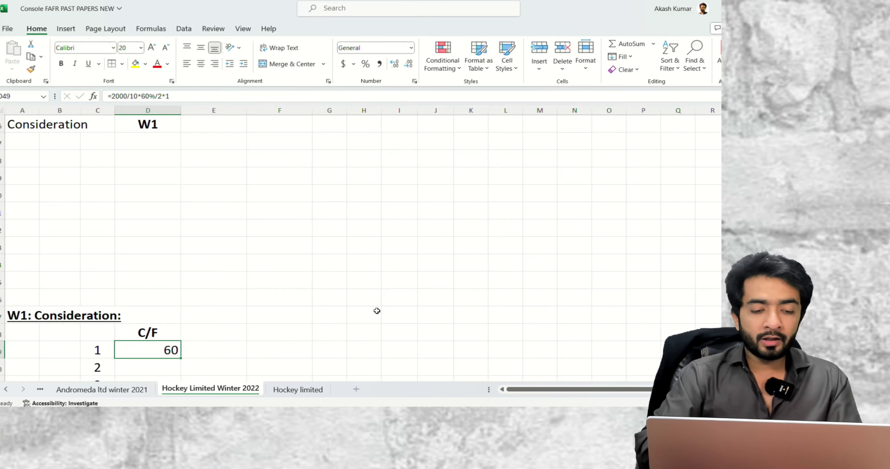
# Multiply the period 1 C/F formula by the par value of 50 and show it in comma style without decimals
pyautogui.scroll(10, 377, 310)
pyautogui.scroll(-2, 376, 311)
pyautogui.press('F2')
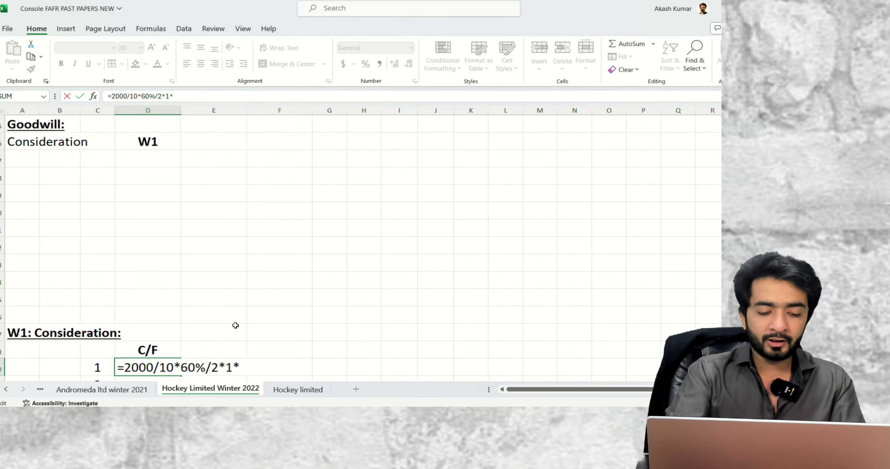
pyautogui.press('Return')
pyautogui.press('Up')
pyautogui.press('F2')
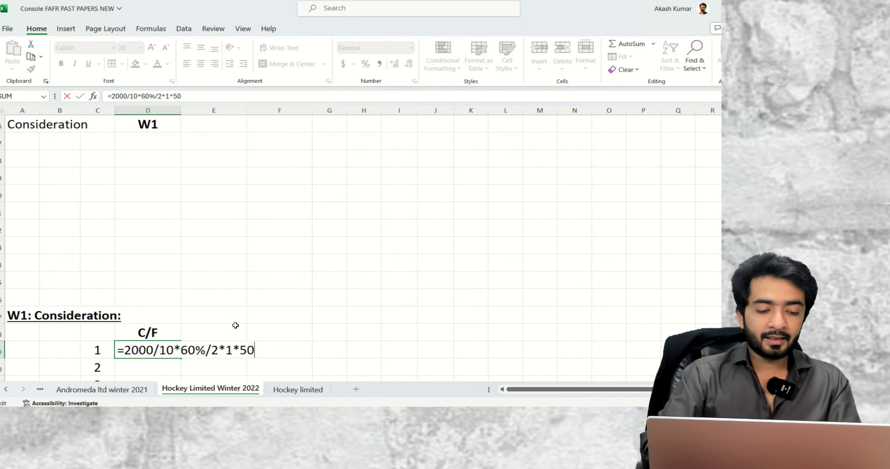
pyautogui.press('Escape')
pyautogui.hotkey('alt', 'h')
pyautogui.press('k')
# Move the debenture value calculation from the period 1 C/F cell to E47
pyautogui.press('F2')
pyautogui.press('Escape')
pyautogui.hotkey('ctrl', 'x')
pyautogui.press('Up')
pyautogui.press('Up')
pyautogui.press('Right')
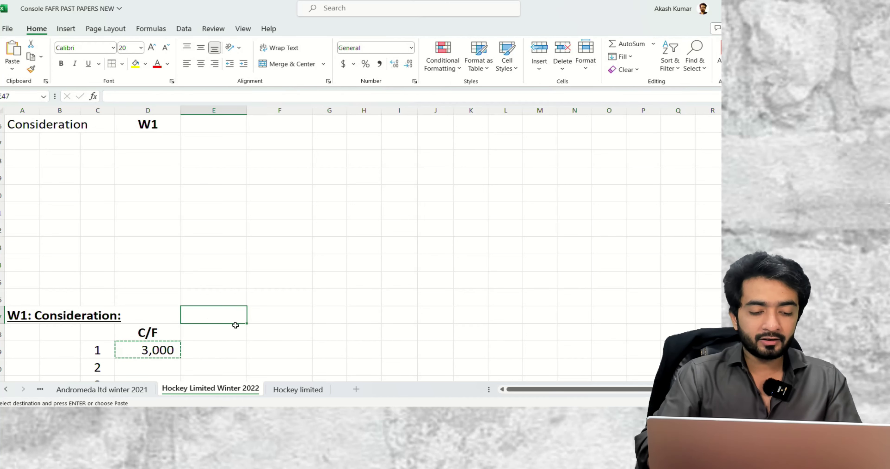
pyautogui.press('Return')
# Insert a row above the C/F header and move the debenture value calculation into its cell D48
pyautogui.press('Left')
pyautogui.press('Down')
pyautogui.press('Up')
pyautogui.press('Up')
pyautogui.press('Down')
pyautogui.hotkey('shift', 'space')
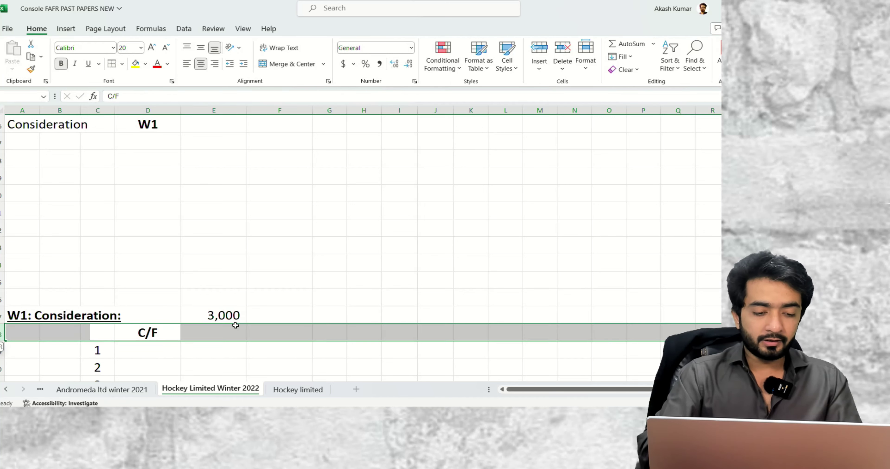
pyautogui.hotkey('ctrl', 'shift', '=')
pyautogui.press('Up')
pyautogui.press('Right')
pyautogui.hotkey('ctrl', 'x')
pyautogui.press('Left')
pyautogui.press('Down')
pyautogui.press('Return')
# Label the calculated amount "Face value" in A48, without bold or underline
pyautogui.press('Left')
pyautogui.press('Left')
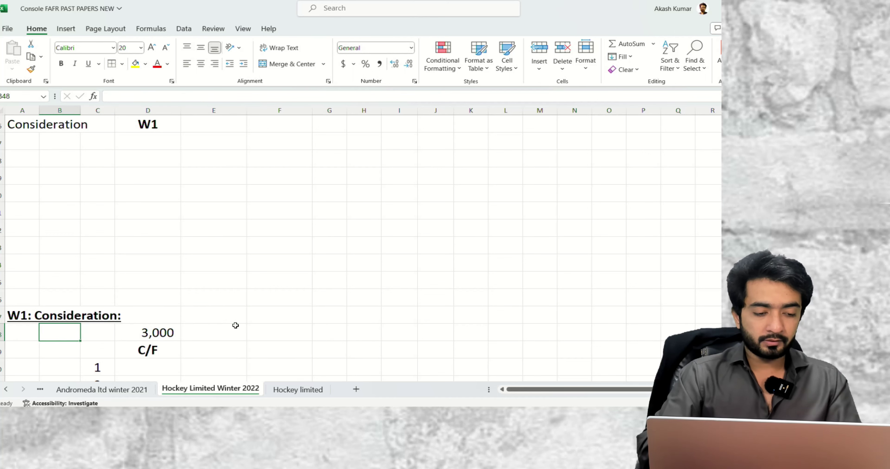
pyautogui.press('Left')
pyautogui.write('Face value')
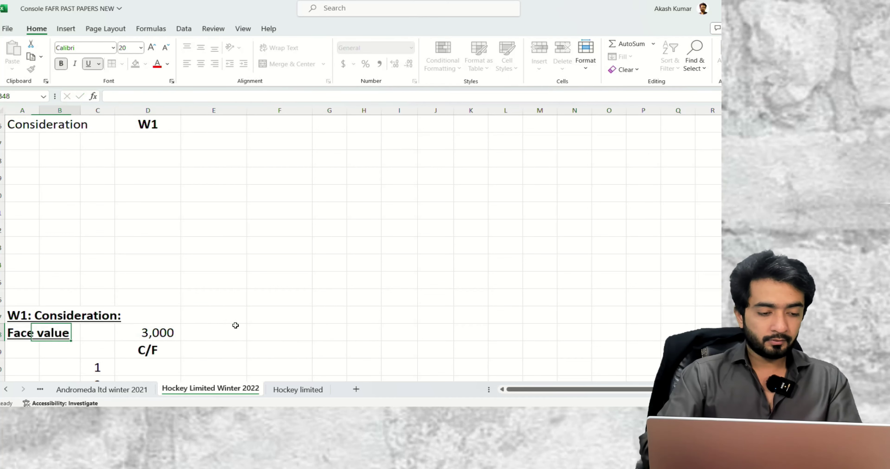
pyautogui.press('Return')
pyautogui.press('Up')
pyautogui.hotkey('ctrl', 'u')
pyautogui.hotkey('ctrl', 'b')
# Calculate the period 1 C/F in D50 as 14% interest on the face value in D48
pyautogui.press('Down')
pyautogui.press('Down')
pyautogui.press('Right')
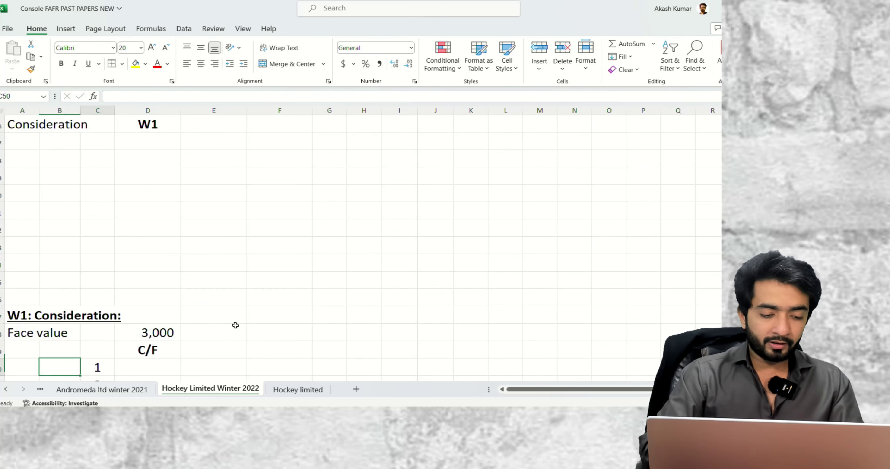
pyautogui.press('Right')
pyautogui.press('Right')
pyautogui.press('Down')
pyautogui.press('Up')
pyautogui.write('=')
pyautogui.press('Up')
pyautogui.press('Up')
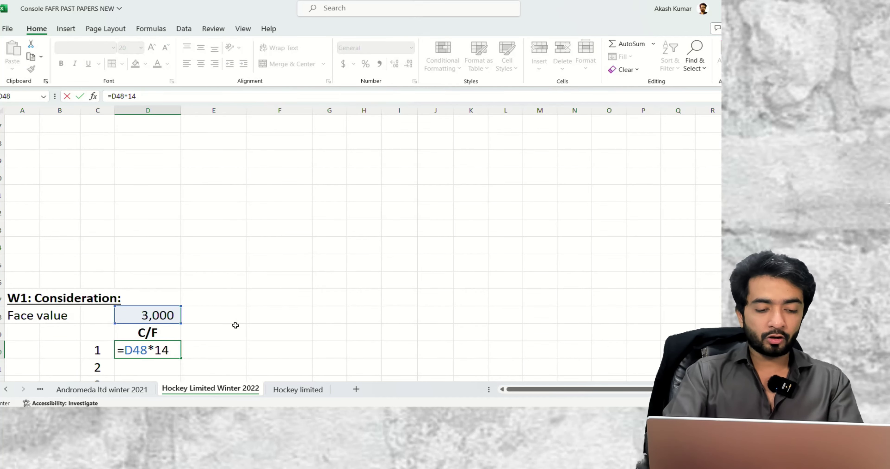
pyautogui.press('Return')
# Fill the C/F cells of periods 2 to 6 by linking each one to the period above it
pyautogui.write('=')
pyautogui.press('Up')
pyautogui.press('Return')
pyautogui.write('=')
pyautogui.press('Up')
pyautogui.press('Return')
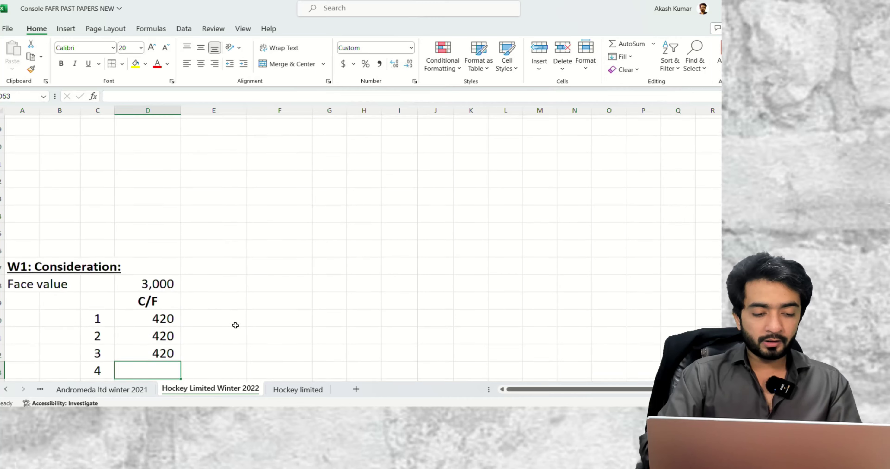
pyautogui.write('=')
pyautogui.press('Up')
pyautogui.press('Return')
pyautogui.write('=')
pyautogui.press('Up')
pyautogui.hotkey('ctrl', 'Return')
# Add the face value redemption to the period 6 C/F with =D54+D48
pyautogui.press('Down')
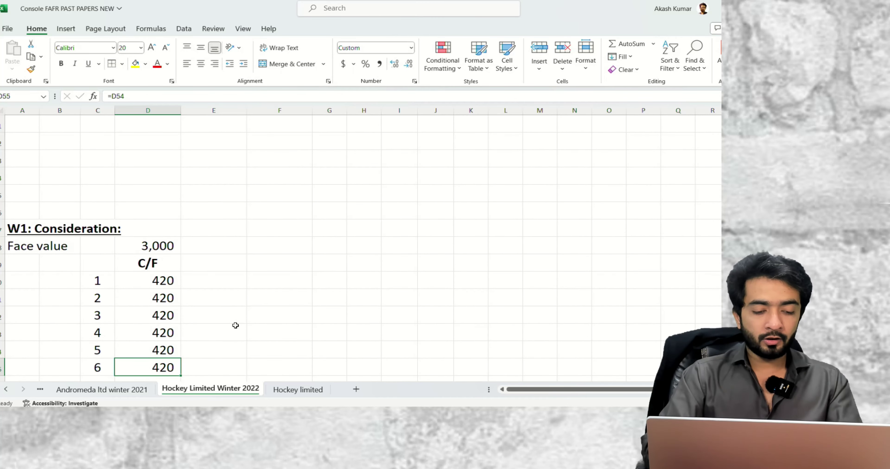
pyautogui.press('F2')
pyautogui.write('+')
pyautogui.click(164, 247)
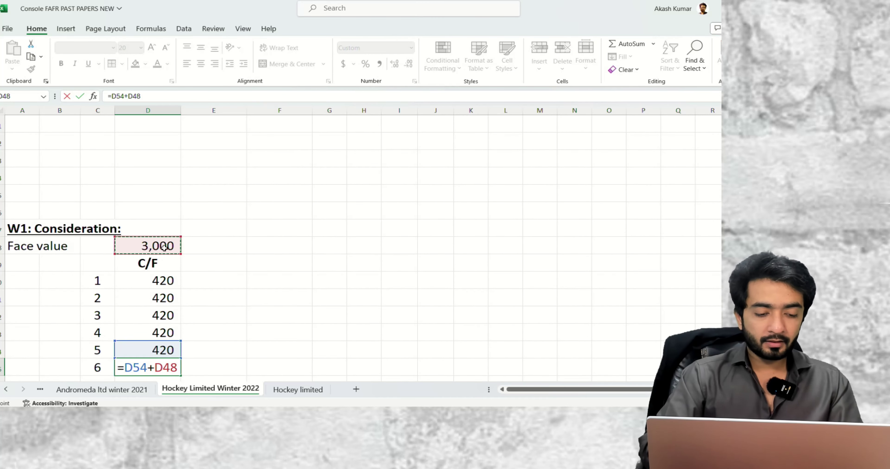
pyautogui.press('Tab')
# Enter the column header "PV 12%" in E49, beside the C/F header
pyautogui.press('Up')
pyautogui.press('Up')
pyautogui.press('Up')
pyautogui.press('Up')
pyautogui.press('Up')
pyautogui.press('Up')
pyautogui.write('PV')
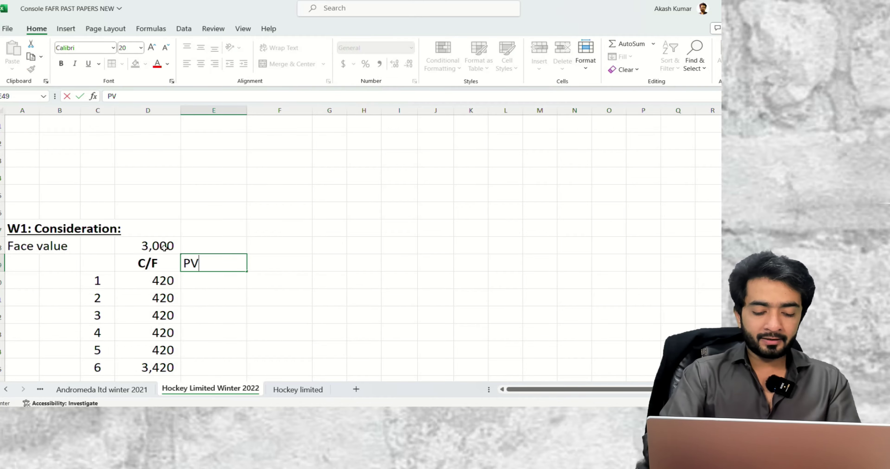
pyautogui.write(' 12%')
pyautogui.press('Return')
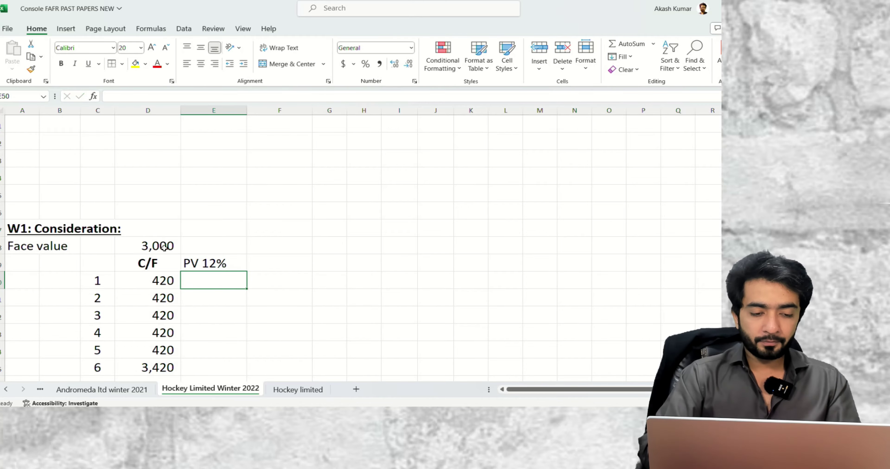
# Check the debenture terms in the question, and centre and bold the PV 12% header
pyautogui.scroll(-10, 164, 247)
pyautogui.scroll(-2, 164, 248)
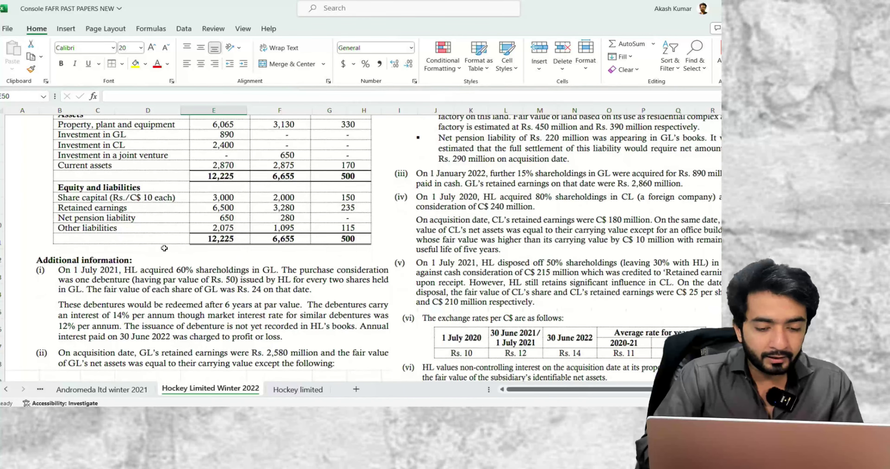
pyautogui.scroll(-1, 164, 248)
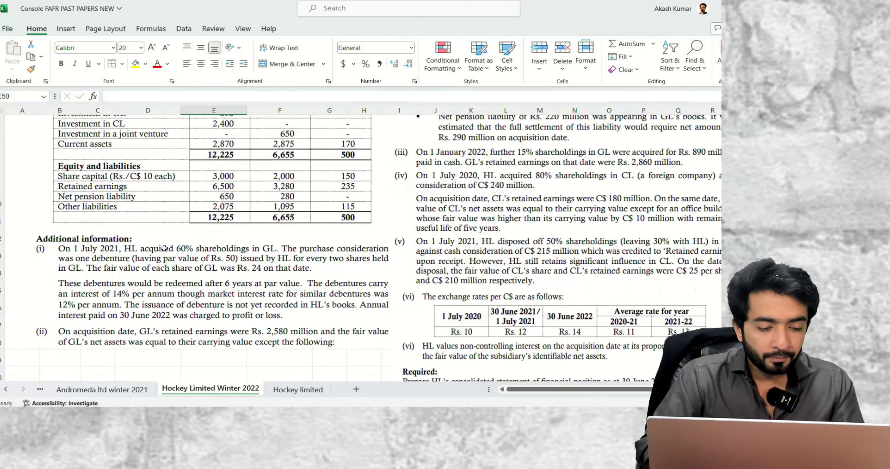
pyautogui.scroll(10, 190, 329)
pyautogui.press('Up')
pyautogui.hotkey('alt', 'h')
pyautogui.press('a')
pyautogui.press('c')
pyautogui.hotkey('ctrl', 'b')
pyautogui.press('Down')
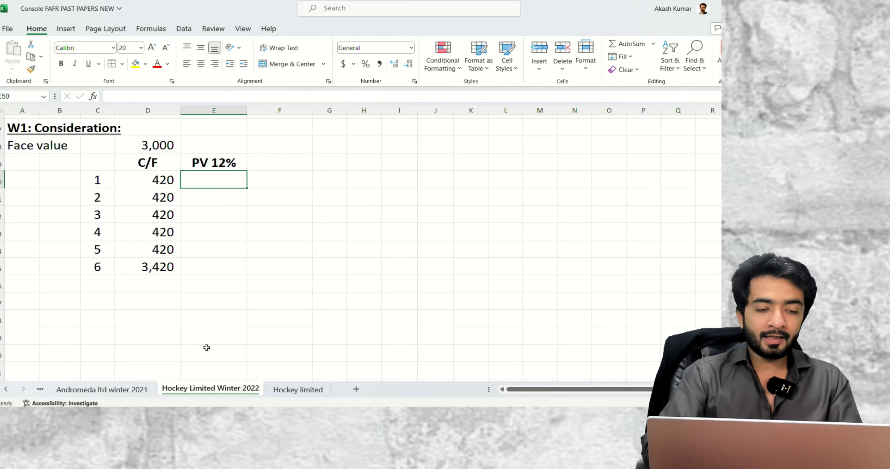
# Calculate the period 1 present value in E50 with =D50/1.12^C50
pyautogui.write('=')
pyautogui.press('Left')
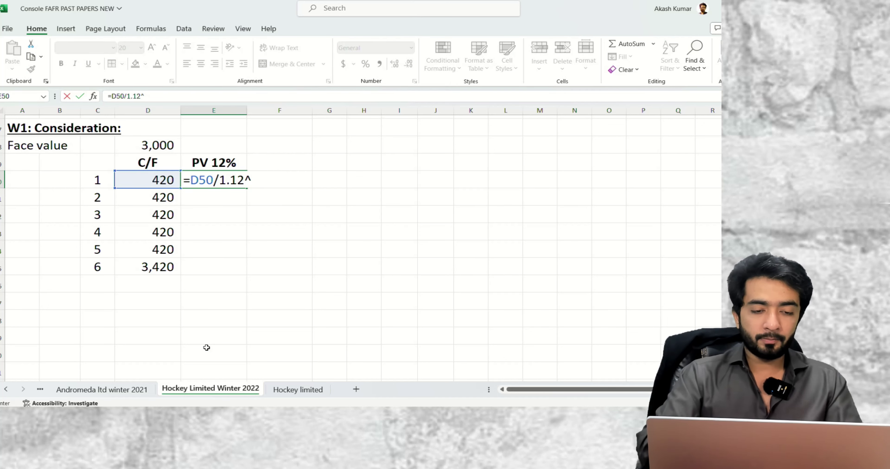
pyautogui.write('/1.12^')
pyautogui.press('Left')
pyautogui.press('Left')
pyautogui.press('Return')
pyautogui.press('Up')
# Copy the present value formula from E50 down to periods 2 to 6
pyautogui.hotkey('ctrl', 'c')
pyautogui.press('Down')
pyautogui.hotkey('shift', 'Down')
pyautogui.hotkey('shift', 'Down')
pyautogui.hotkey('shift', 'Down')
pyautogui.hotkey('shift', 'Down')
pyautogui.hotkey('ctrl', 'v')
pyautogui.press('Down')
pyautogui.press('Down')
pyautogui.press('Down')
pyautogui.press('Down')
pyautogui.press('Down')
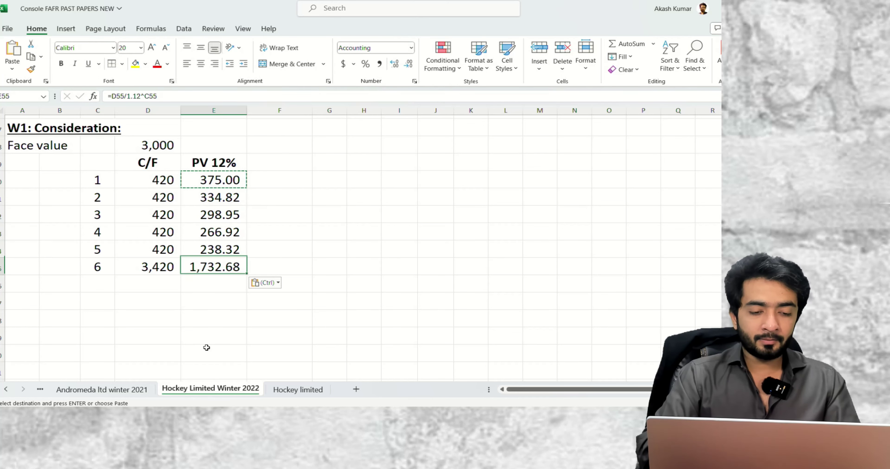
# Total the present values in E56 with =SUM(E50:E55)
pyautogui.hotkey('alt', '=')
pyautogui.press('Return')
pyautogui.press('Up')
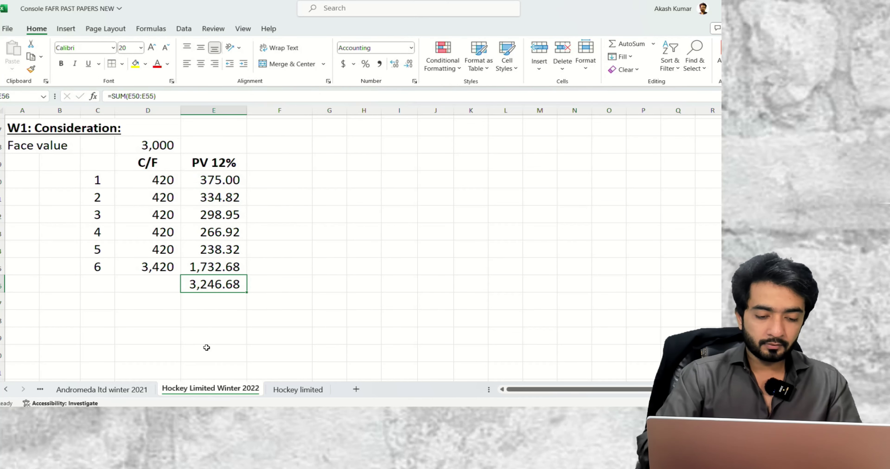
# Show the present values and their total in E50:E56 without decimals
pyautogui.hotkey('alt', 'h')
pyautogui.press('9')
pyautogui.hotkey('alt', 'h')
pyautogui.press('9')
pyautogui.hotkey('shift', 'Up')
pyautogui.hotkey('shift', 'Up')
pyautogui.hotkey('shift', 'Up')
pyautogui.hotkey('shift', 'Up')
pyautogui.hotkey('shift', 'Up')
pyautogui.hotkey('shift', 'Up')
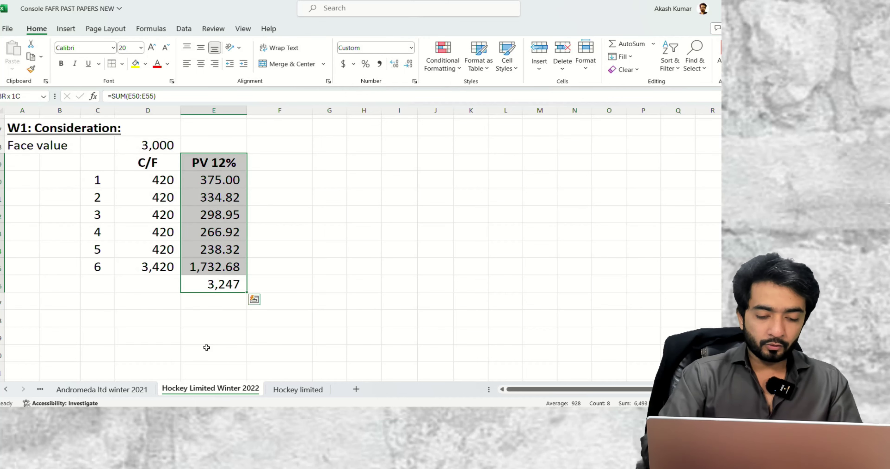
pyautogui.hotkey('ctrl', 'z')
pyautogui.hotkey('ctrl', 'z')
pyautogui.hotkey('alt', 'h')
pyautogui.press('9')
pyautogui.hotkey('alt', 'h')
pyautogui.press('9')
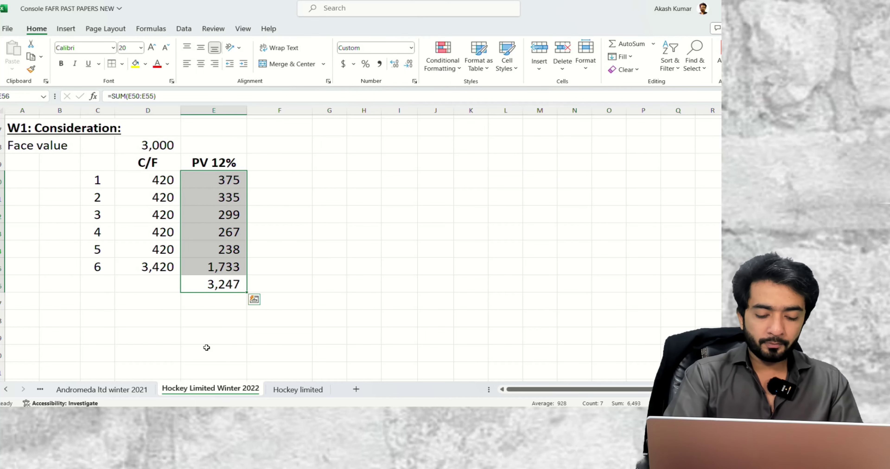
# Add a top border to the present value total in E56
pyautogui.hotkey('shift', 'Down')
pyautogui.hotkey('shift', 'Down')
pyautogui.hotkey('shift', 'Down')
pyautogui.hotkey('shift', 'Down')
pyautogui.hotkey('shift', 'Down')
pyautogui.hotkey('shift', 'Down')
pyautogui.press('alt')
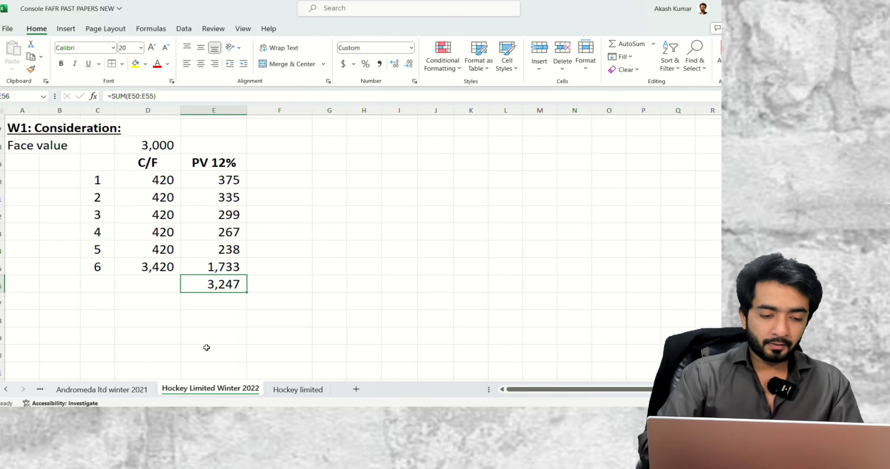
pyautogui.press('h')
pyautogui.press('b')
pyautogui.press('p')
# Merge cells A58:D58 below the present value table for a journal entry line
pyautogui.press('Down')
pyautogui.press('Down')
pyautogui.press('Left')
pyautogui.press('Left')
pyautogui.press('Left')
pyautogui.press('Left')
pyautogui.hotkey('shift', 'Right')
pyautogui.hotkey('shift', 'Right')
pyautogui.hotkey('shift', 'Right')
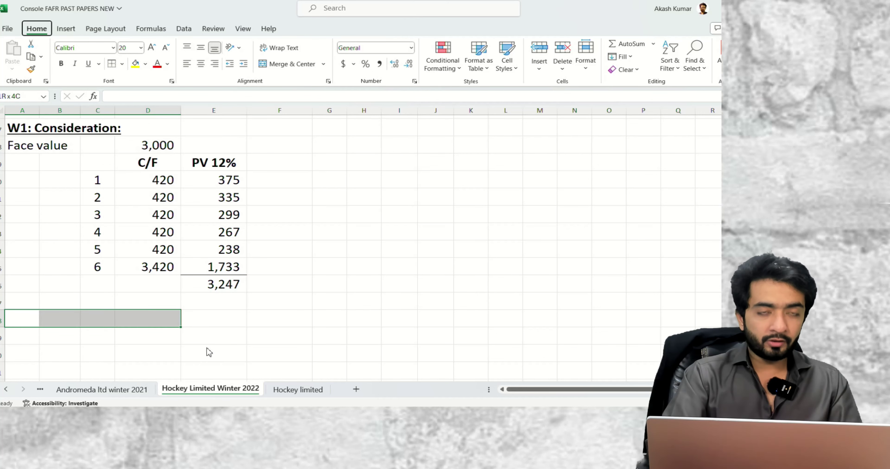
pyautogui.press('h')
pyautogui.press('m')
pyautogui.press('c')
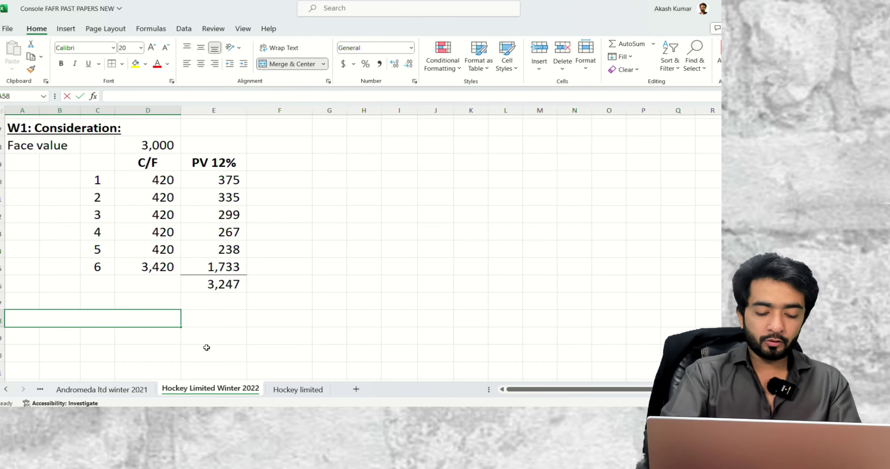
# Enter "Investment in Subs" as the debit line in the merged cell A58
pyautogui.write('Inves')
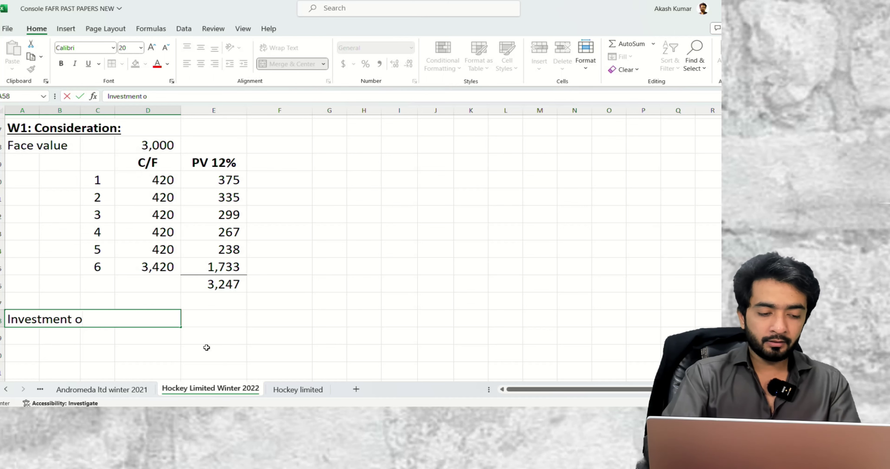
pyautogui.write('tment in Subs')
pyautogui.press('Return')
# Copy the merged cell to row 59, replace its text with "Debenture payable" and indent it as the credit line
pyautogui.press('Up')
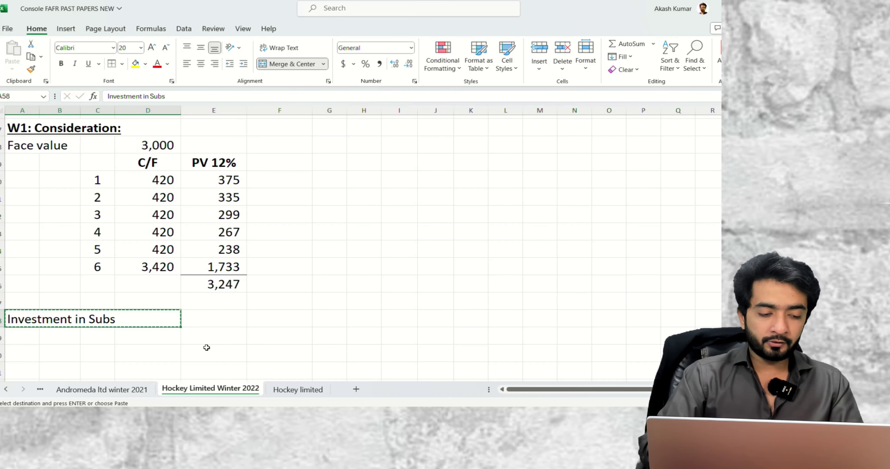
pyautogui.hotkey('ctrl', 'c')
pyautogui.press('Down')
pyautogui.hotkey('ctrl', 'v')
pyautogui.write('D')
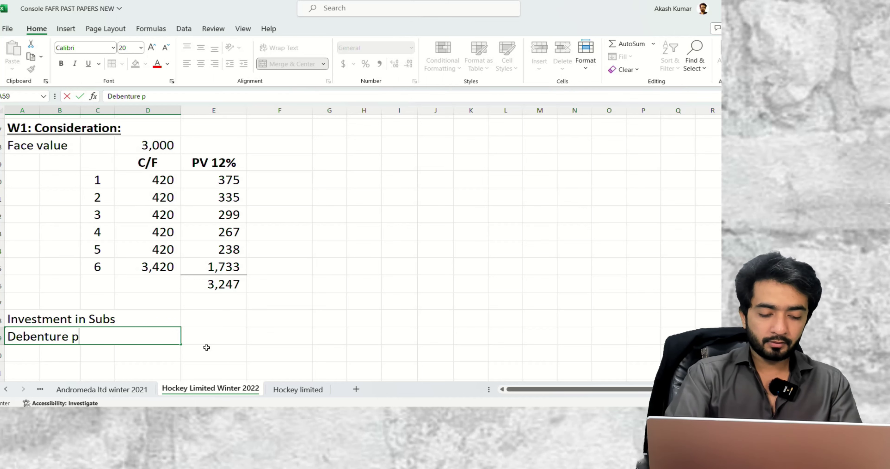
pyautogui.write('ebenture payable')
pyautogui.press('Return')
pyautogui.press('Up')
pyautogui.hotkey('alt', 'h')
pyautogui.press('6')
# Link the Investment in Subs amount in E58 to the present value total in E56
pyautogui.press('Right')
pyautogui.press('Up')
pyautogui.press('Up')
pyautogui.press('Up')
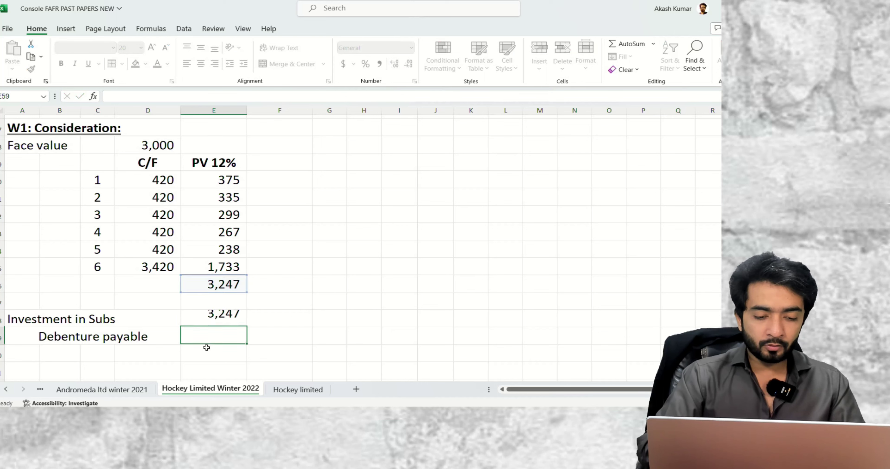
# Link the Debenture payable credit amount in F59 to the Investment in Subs amount in E58
pyautogui.press('Return')
pyautogui.press('Right')
pyautogui.write('=')
pyautogui.press('Up')
pyautogui.press('Left')
pyautogui.press('Return')
# Apply all borders to the two-line journal entry in A58:F59
pyautogui.press('Left')
pyautogui.press('Up')
pyautogui.press('Up')
pyautogui.press('Left')
pyautogui.hotkey('shift', 'Down')
pyautogui.hotkey('shift', 'Right')
pyautogui.hotkey('shift', 'Right')
pyautogui.press('b')
pyautogui.press('a')
# Enter the headings OP, Interest, Cash and Closing in D61:G61 and autofit the width of column G
pyautogui.press('Down')
pyautogui.press('Down')
pyautogui.press('Down')
pyautogui.press('Down')
pyautogui.press('Down')
pyautogui.press('Up')
pyautogui.press('Up')
pyautogui.press('Up')
pyautogui.press('Up')
pyautogui.press('Down')
pyautogui.press('Down')
pyautogui.press('Right')
pyautogui.press('Right')
pyautogui.press('Right')
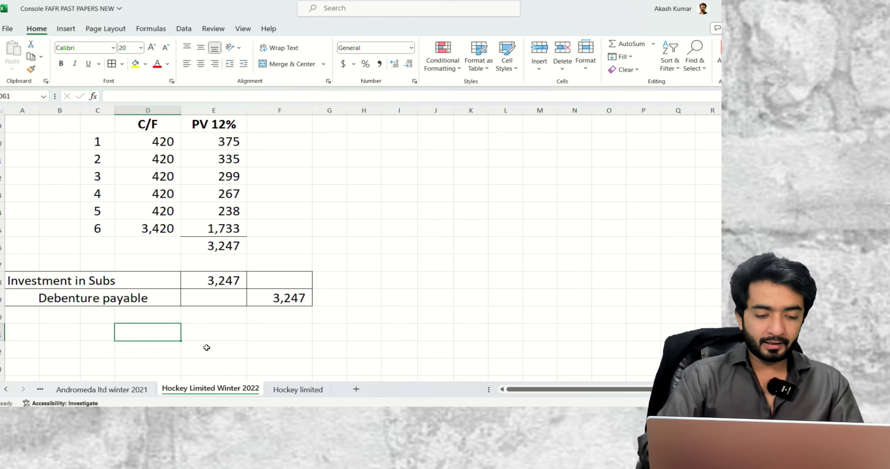
pyautogui.write('OP')
pyautogui.press('Right')
pyautogui.write('In')
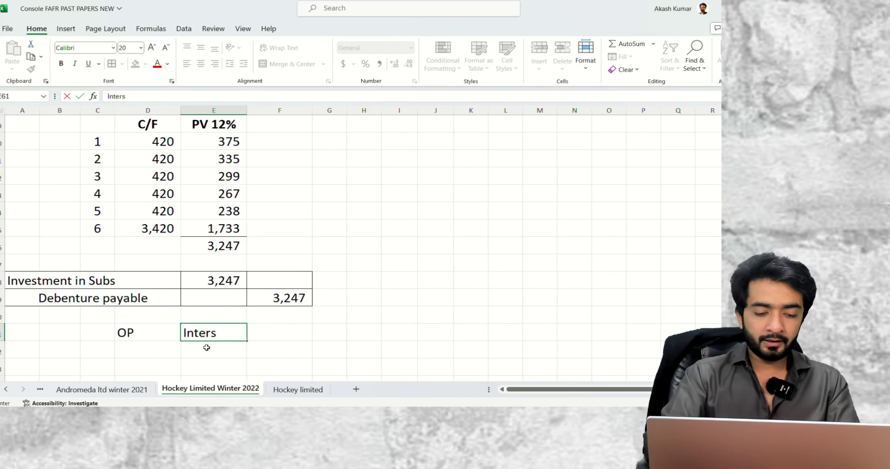
pyautogui.write('terest')
pyautogui.press('Right')
pyautogui.write('Cash')
pyautogui.press('Right')
pyautogui.write('Closi')
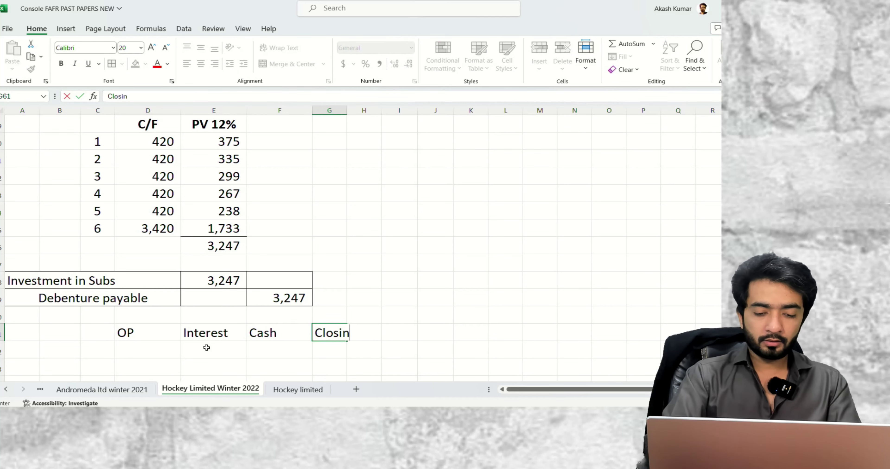
pyautogui.write('ng')
pyautogui.hotkey('ctrl', 'Return')
pyautogui.press('o')
pyautogui.press('i')
# Center the headings in D61:G61 and make them bold
pyautogui.hotkey('ctrl', 'Left')
pyautogui.hotkey('ctrl', 'shift', 'Right')
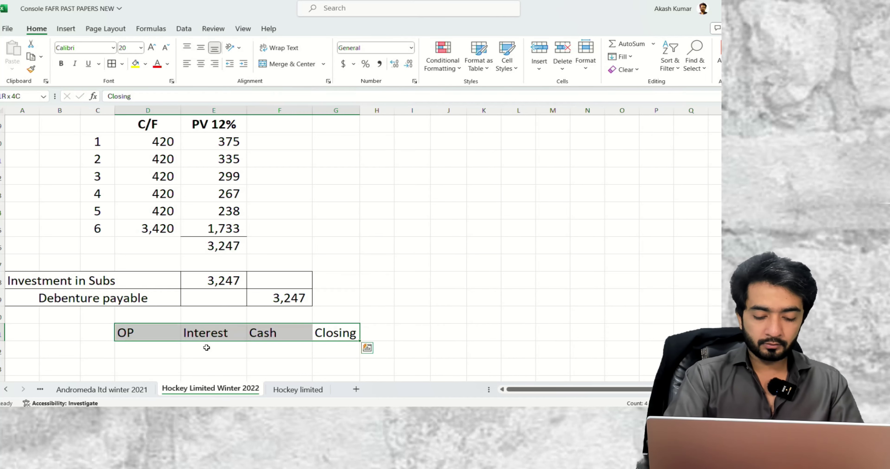
pyautogui.hotkey('alt', 'h')
pyautogui.press('a')
pyautogui.press('c')
pyautogui.hotkey('ctrl', 'b')
# Link the first opening balance in D62 to the present value total in E56
pyautogui.press('Down')
pyautogui.press('Left')
pyautogui.press('Left')
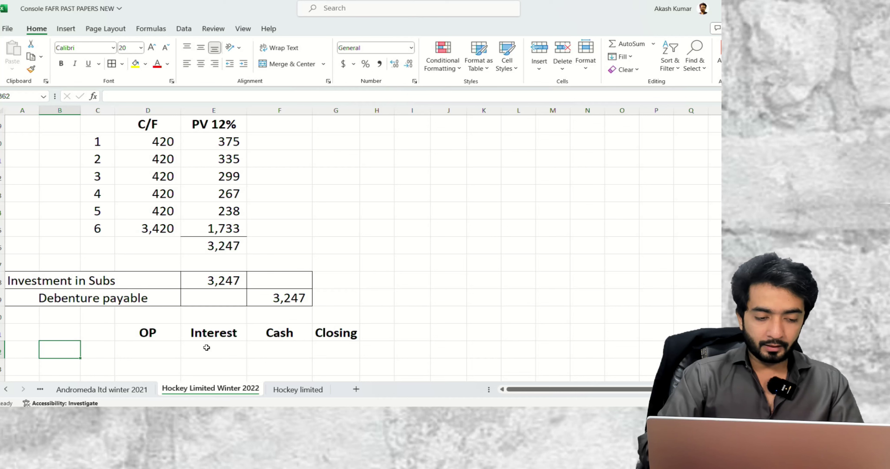
pyautogui.press('Right')
pyautogui.press('Right')
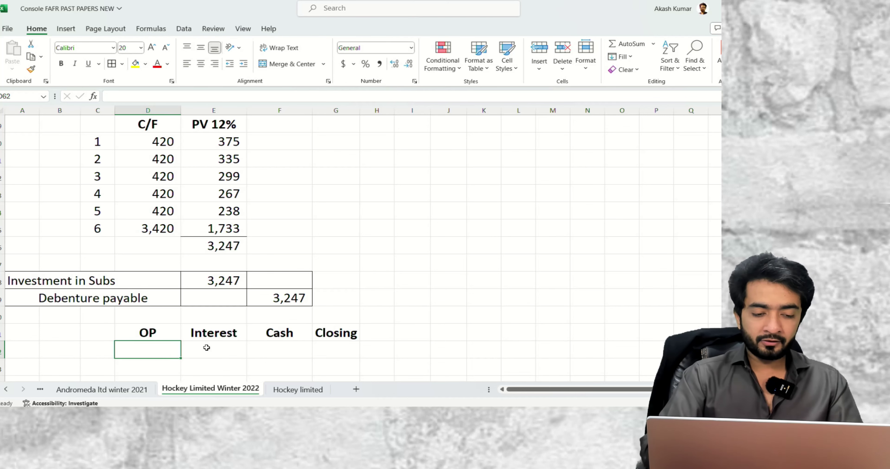
pyautogui.write('-=')
pyautogui.press('BackSpace')
pyautogui.press('BackSpace')
pyautogui.write('=')
pyautogui.press('Right')
pyautogui.press('Up')
pyautogui.press('Up')
pyautogui.press('Up')
pyautogui.press('Up')
pyautogui.press('Up')
pyautogui.press('Up')
pyautogui.press('Up')
pyautogui.press('Up')
pyautogui.press('Up')
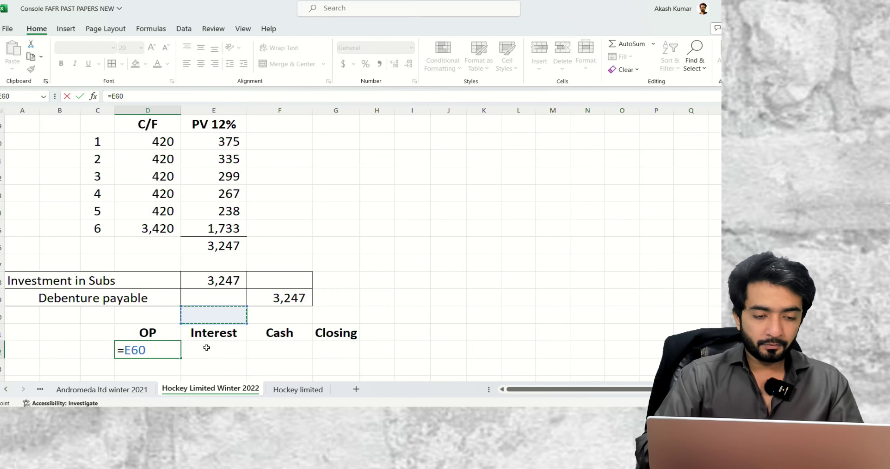
pyautogui.press('Up')
pyautogui.press('Up')
pyautogui.press('Up')
pyautogui.press('Up')
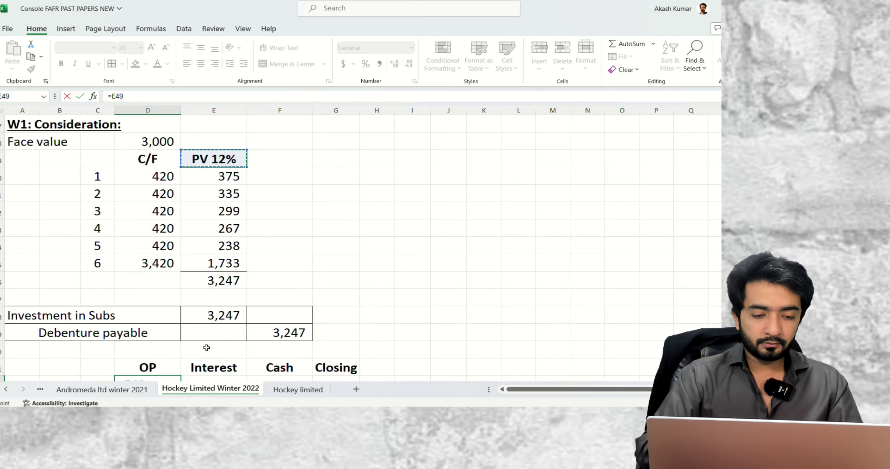
pyautogui.press('Down')
pyautogui.press('Down')
pyautogui.press('Down')
pyautogui.press('Down')
pyautogui.press('Down')
pyautogui.press('Down')
pyautogui.press('Down')
pyautogui.press('Return')
# Calculate the first period's interest in E62 with the formula =D62*12%
pyautogui.click(206, 349)
pyautogui.write('=')
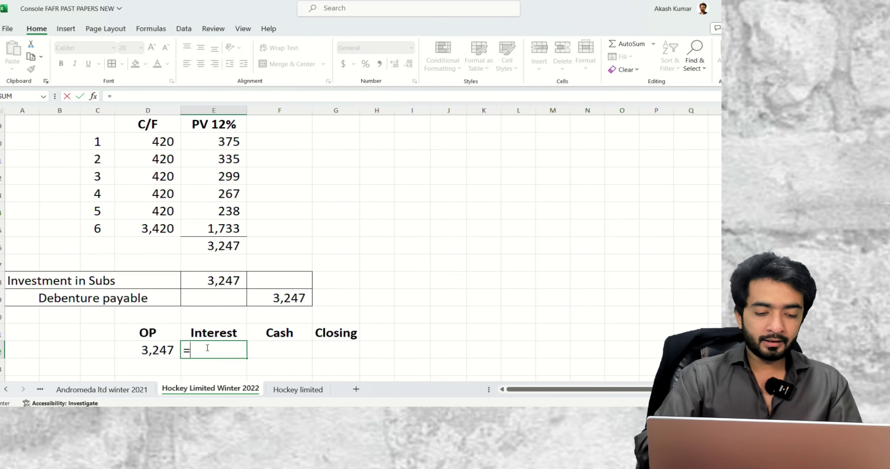
pyautogui.press('Left')
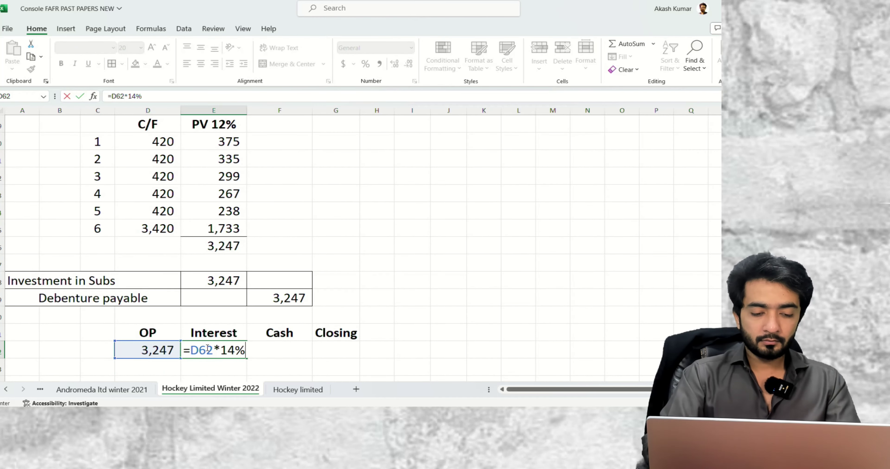
pyautogui.press('Return')
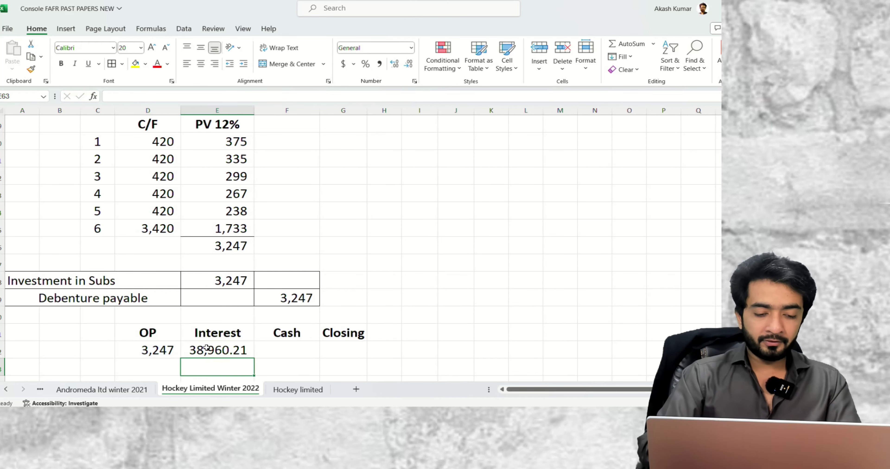
pyautogui.press('Up')
pyautogui.press('F2')
pyautogui.write('%')
pyautogui.press('Return')
pyautogui.press('Up')
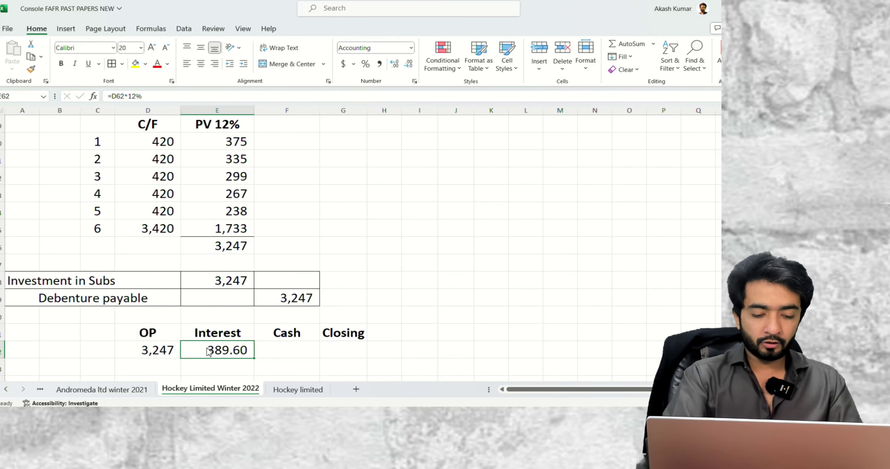
# Reduce the interest amount in E62 to zero decimal places
pyautogui.hotkey('alt', 'h')
pyautogui.press('9')
pyautogui.hotkey('alt', 'h')
pyautogui.press('9')
# Link the first Cash entry in F62 to the annual 420 cash flow in the C/F column as a negative amount
pyautogui.press('Right')
pyautogui.write('-=')
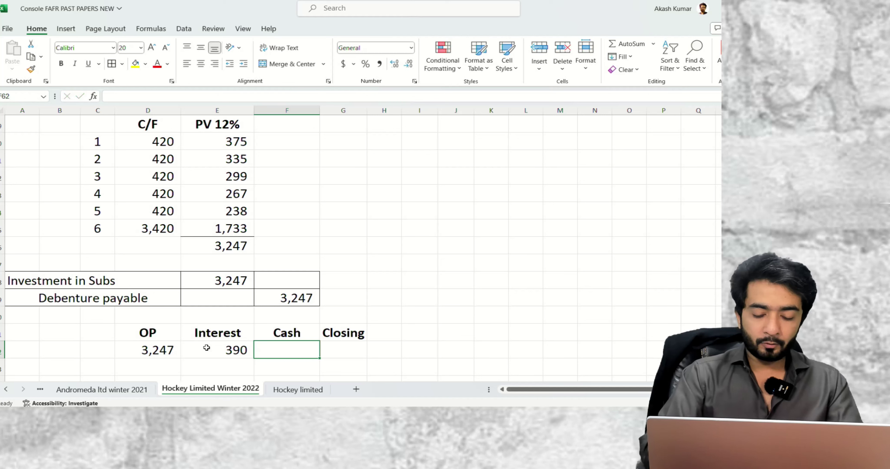
pyautogui.press('Up')
pyautogui.press('Up')
pyautogui.press('Up')
pyautogui.press('Up')
pyautogui.press('Up')
pyautogui.press('Up')
pyautogui.press('Up')
pyautogui.press('Up')
pyautogui.press('Up')
pyautogui.press('Up')
pyautogui.press('Up')
pyautogui.press('Left')
pyautogui.press('Left')
pyautogui.press('Up')
pyautogui.press('Return')
pyautogui.press('Up')
pyautogui.press('F2')
pyautogui.press('Home')
pyautogui.press('Right')
pyautogui.write('-')
# Calculate the first closing balance in G62 as the sum of D62:F62
pyautogui.press('Tab')
pyautogui.hotkey('alt', '=')
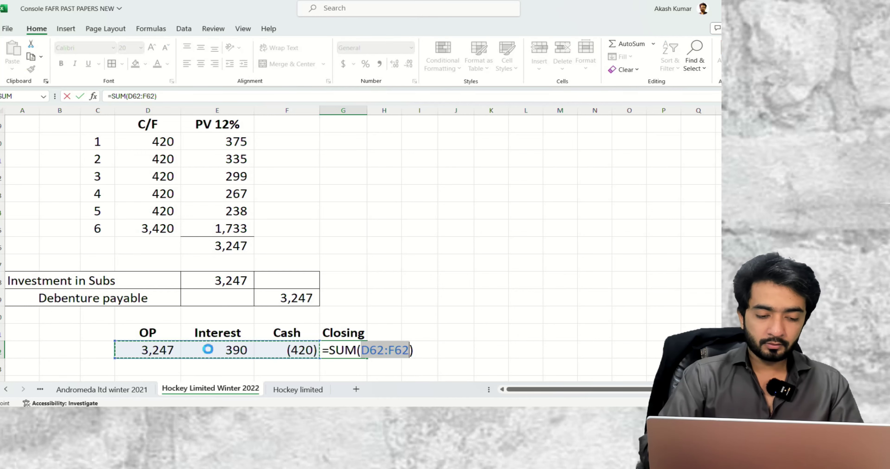
pyautogui.press('Return')
# Number the schedule's periods 1 to 6 in C62:C67
pyautogui.press('Up')
pyautogui.press('Left')
pyautogui.press('Left')
pyautogui.press('Left')
pyautogui.press('Right')
pyautogui.write('1 2 3 4 5 6')
pyautogui.press('Return')
pyautogui.press('Up')
pyautogui.hotkey('ctrl', 'shift', 'Up')
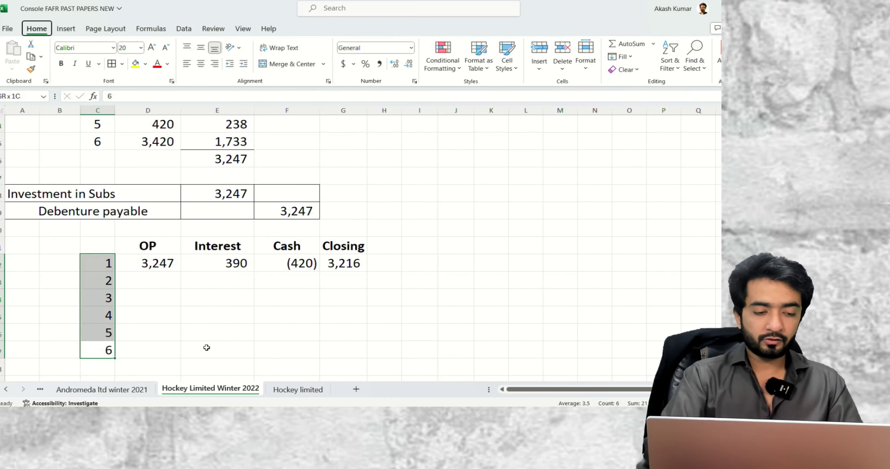
# Center the period numbers in C62:C67
pyautogui.hotkey('alt', 'h')
pyautogui.press('a')
pyautogui.press('c')
pyautogui.press('Right')
pyautogui.press('Down')
pyautogui.press('Up')
pyautogui.press('Left')
pyautogui.press('Right')
pyautogui.press('Down')
pyautogui.press('Left')
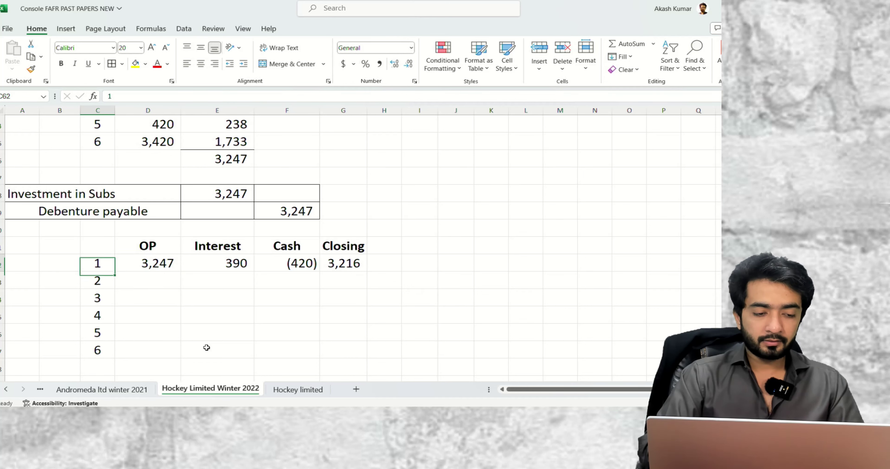
# Enter 2022 in B62 and calculate the following year in B63 as B62+1
pyautogui.press('Up')
pyautogui.press('Left')
pyautogui.write('2022')
pyautogui.press('Return')
pyautogui.write('=')
pyautogui.press('Up')
pyautogui.write('+1')
pyautogui.press('Return')
# Copy the year formula from B63 down to B64:B67 to fill 2024 to 2027
pyautogui.press('Up')
pyautogui.hotkey('ctrl', 'c')
pyautogui.press('Down')
pyautogui.hotkey('shift', 'Down')
pyautogui.hotkey('shift', 'Down')
pyautogui.hotkey('shift', 'Down')
pyautogui.hotkey('ctrl', 'v')
pyautogui.press('F1')
pyautogui.press('Up')
pyautogui.press('Up')
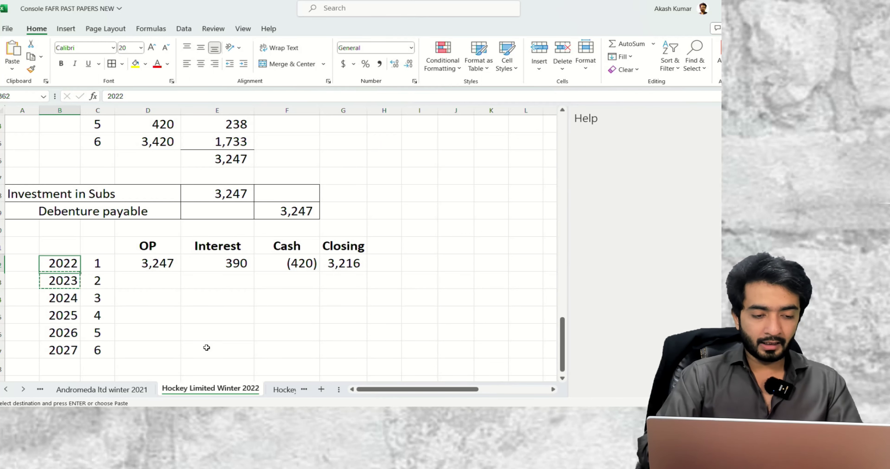
pyautogui.press('Right')
pyautogui.press('Right')
pyautogui.press('Down')
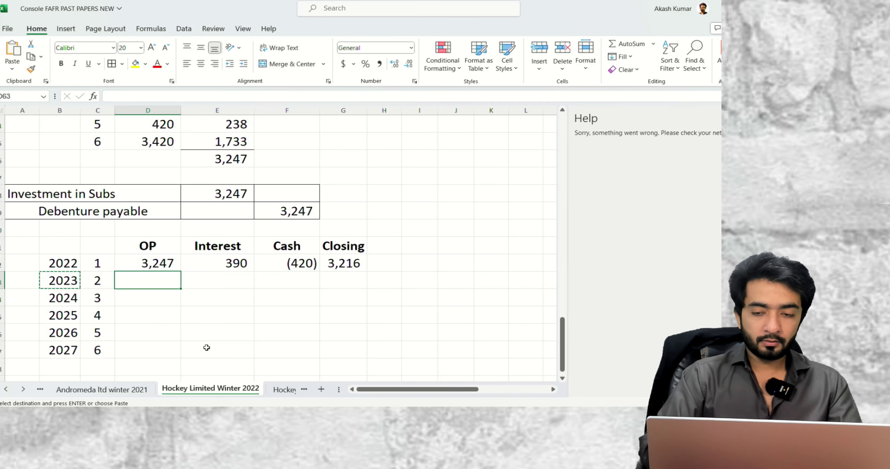
# Link the 2023 opening balance in D63 to the 2022 closing balance in G62 and copy the 12% interest formula down to E63
pyautogui.write('=')
pyautogui.press('Up')
pyautogui.press('Right')
pyautogui.press('Right')
pyautogui.press('Right')
pyautogui.press('Return')
pyautogui.press('Up')
pyautogui.press('Right')
pyautogui.hotkey('ctrl', 'd')
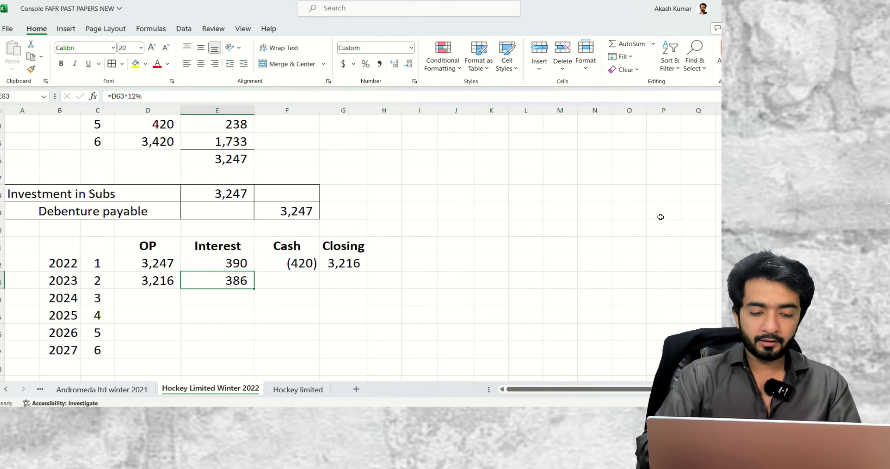
pyautogui.press('F2')
# Copy the 2022 cash payment and closing balance down into F63 and G63 for 2023
pyautogui.press('Tab')
pyautogui.hotkey('ctrl', 'd')
pyautogui.press('F2')
pyautogui.press('Escape')
pyautogui.write('=')
pyautogui.press('Escape')
pyautogui.press('Down')
pyautogui.press('Right')
pyautogui.press('Up')
pyautogui.hotkey('ctrl', 'd')
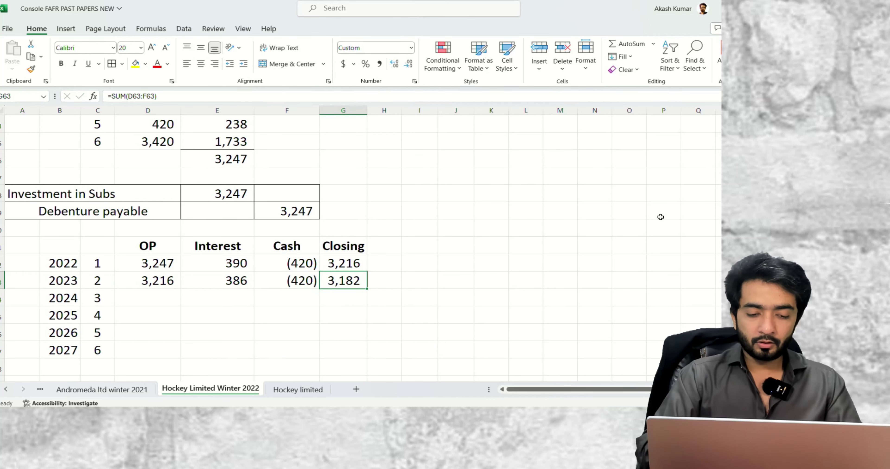
# Copy the 2023 schedule row D63:G63 into D64:G67 to complete the years 2024 to 2027
pyautogui.press('Left')
pyautogui.press('Left')
pyautogui.press('Left')
pyautogui.hotkey('shift', 'Right')
pyautogui.hotkey('shift', 'Right')
pyautogui.hotkey('shift', 'Right')
pyautogui.hotkey('ctrl', 'c')
pyautogui.press('Down')
pyautogui.hotkey('shift', 'Down')
pyautogui.hotkey('shift', 'Down')
pyautogui.hotkey('shift', 'Down')
pyautogui.hotkey('shift', 'Right')
pyautogui.hotkey('shift', 'Right')
pyautogui.hotkey('shift', 'Right')
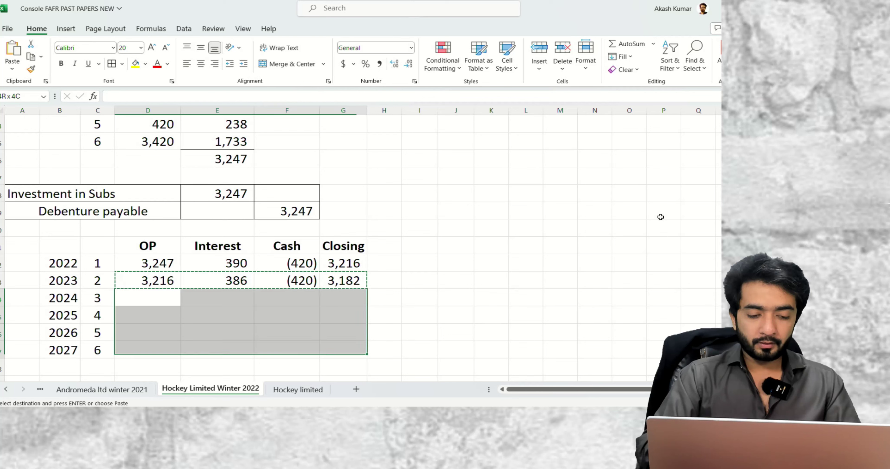
pyautogui.press('Return')
# Examine the copied schedule rows and the formula behind the final closing balance in G67
pyautogui.press('Right')
pyautogui.press('Right')
pyautogui.press('Down')
pyautogui.press('Right')
pyautogui.press('Down')
pyautogui.press('Down')
pyautogui.press('F2')
pyautogui.press('Escape')
# Total the Interest column in E68 with a sum of E62:E67, and give the cell top and bottom borders and bold text
pyautogui.press('Up')
pyautogui.press('Left')
pyautogui.press('Left')
pyautogui.press('Down')
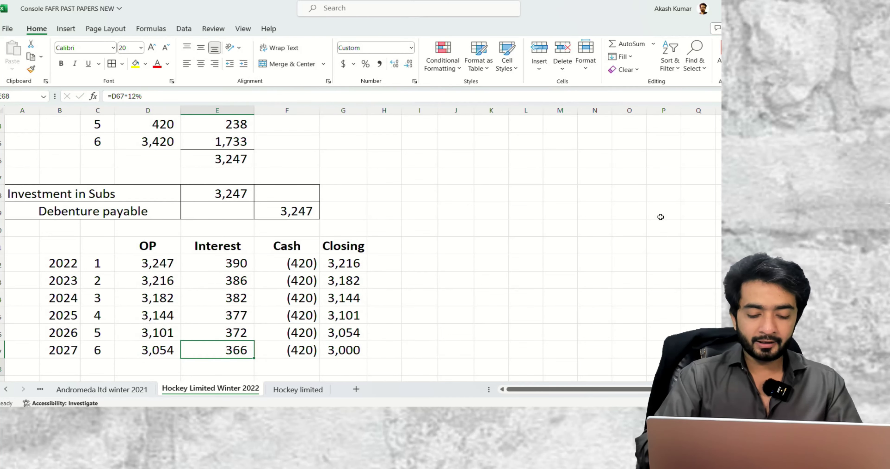
pyautogui.press('Down')
pyautogui.hotkey('alt', '=')
pyautogui.press('Return')
pyautogui.press('Up')
pyautogui.hotkey('alt', 'h')
pyautogui.press('b')
pyautogui.press('d')
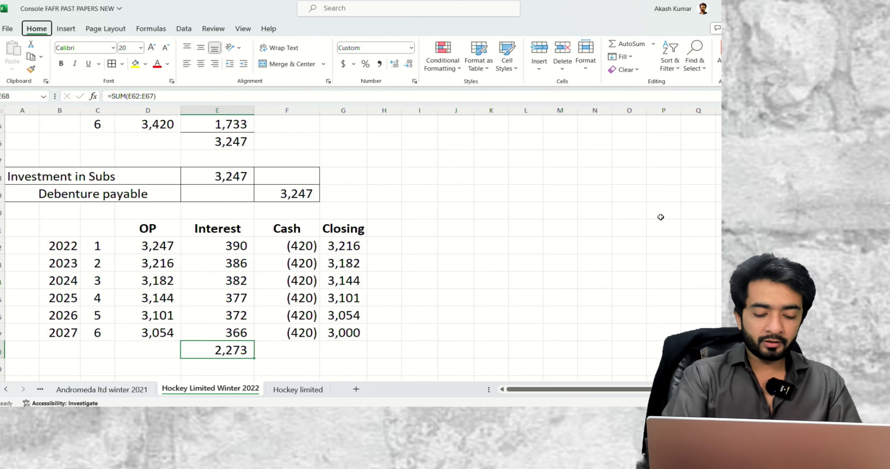
pyautogui.hotkey('ctrl', 'b')
# Total the Cash column in F68 with a sum of F62:F67 and give the cell top and bottom borders
pyautogui.press('Right')
pyautogui.hotkey('alt', '=')
pyautogui.hotkey('ctrl', 'Return')
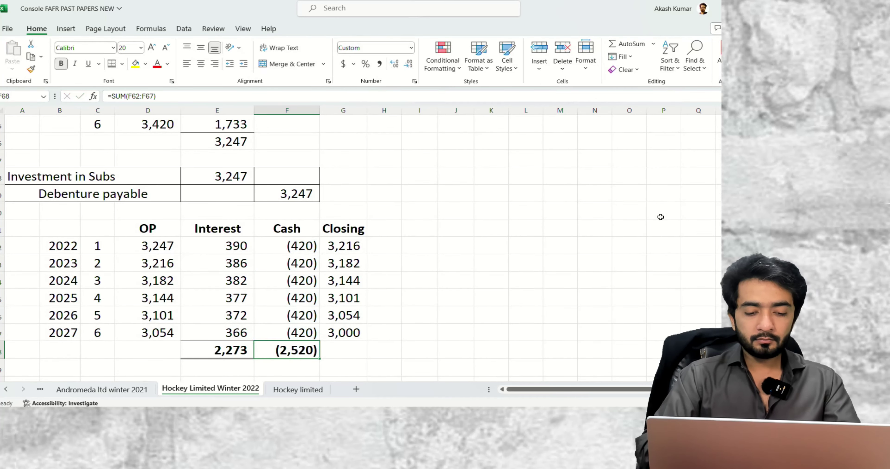
pyautogui.hotkey('alt', 'h')
pyautogui.press('b')
pyautogui.press('d')
# Calculate the net of total interest and cash in G68 as E68+F68, and clear the cell
pyautogui.press('Right')
pyautogui.press('F2')
pyautogui.write('=')
pyautogui.press('Left')
pyautogui.press('Left')
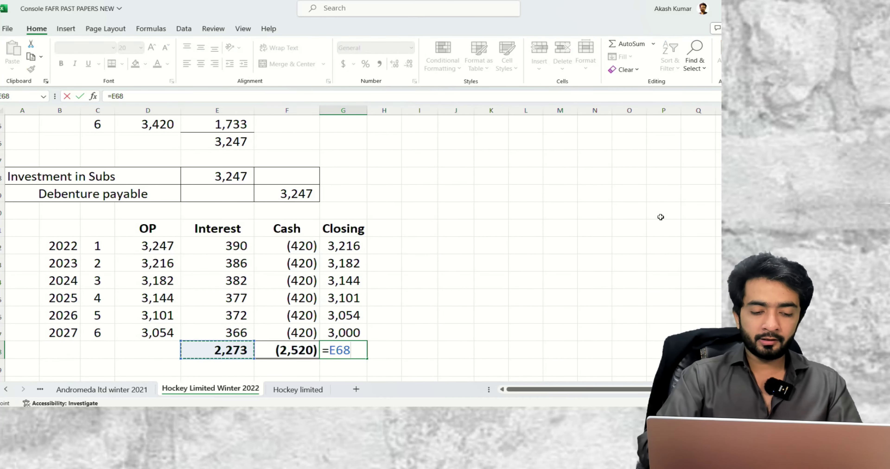
pyautogui.write('+')
pyautogui.press('Left')
pyautogui.press('Return')
pyautogui.press('Up')
pyautogui.press('F2')
pyautogui.press('Escape')
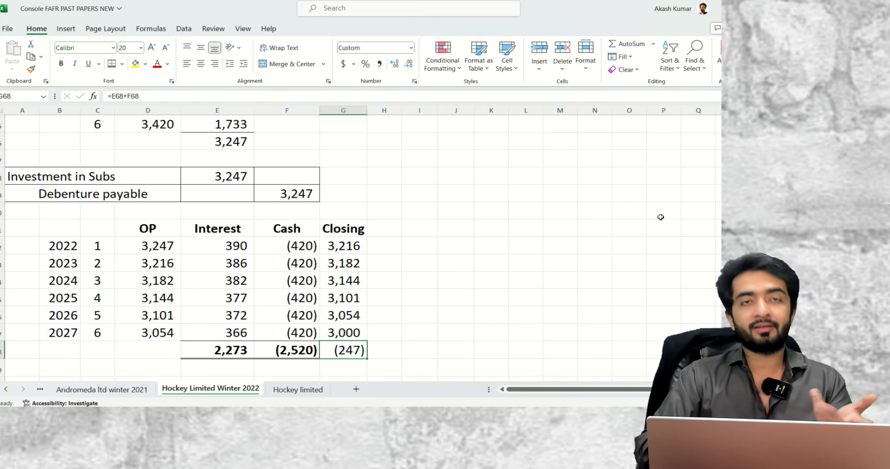
pyautogui.press('Delete')
# Review the W1 consideration working with its face value and present values, and return to the amortisation schedule
pyautogui.press('Up')
pyautogui.press('Up')
pyautogui.press('Up')
pyautogui.press('Up')
pyautogui.press('Up')
pyautogui.press('Up')
pyautogui.press('Up')
pyautogui.press('Up')
pyautogui.press('Up')
pyautogui.press('Up')
pyautogui.press('Up')
pyautogui.press('Up')
pyautogui.press('Up')
pyautogui.press('Up')
pyautogui.press('Up')
pyautogui.press('Up')
pyautogui.press('Up')
pyautogui.press('Up')
pyautogui.press('Up')
pyautogui.press('Up')
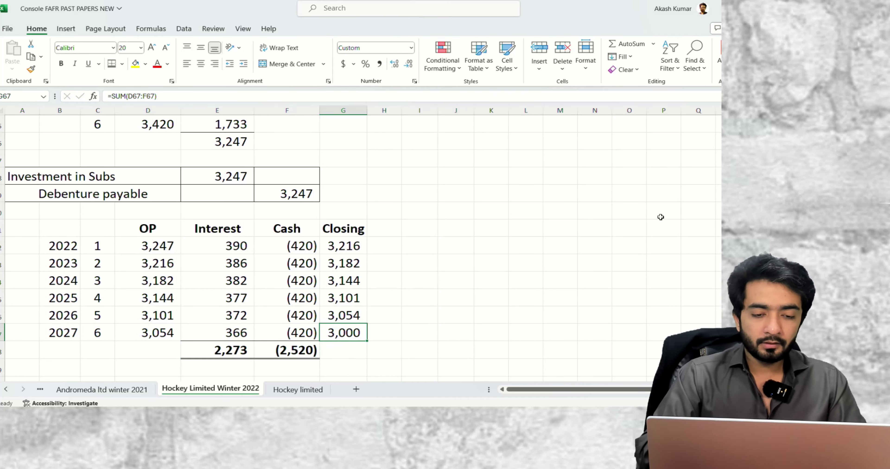
pyautogui.press('Left')
pyautogui.press('Down')
pyautogui.press('Down')
pyautogui.press('Down')
pyautogui.press('Down')
pyautogui.press('Down')
pyautogui.press('Down')
pyautogui.press('Down')
pyautogui.press('Down')
pyautogui.press('Down')
pyautogui.press('Down')
pyautogui.press('Down')
pyautogui.press('Down')
pyautogui.press('Down')
pyautogui.press('Down')
pyautogui.press('Down')
pyautogui.press('Down')
pyautogui.press('Down')
pyautogui.press('Down')
pyautogui.press('Down')
pyautogui.press('Down')
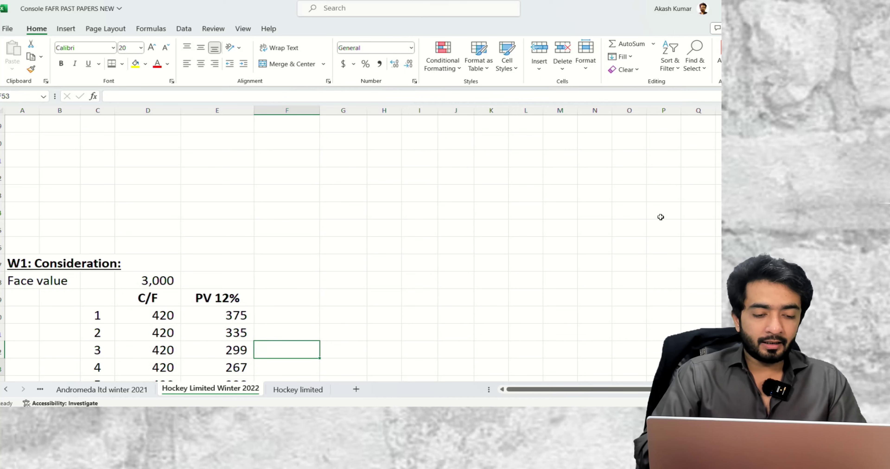
pyautogui.press('Left')
pyautogui.press('Up')
pyautogui.press('Left')
pyautogui.press('Up')
pyautogui.press('Right')
pyautogui.press('Down')
pyautogui.press('Down')
pyautogui.press('Down')
pyautogui.press('Down')
pyautogui.press('Down')
pyautogui.press('Down')
pyautogui.press('Down')
pyautogui.press('Down')
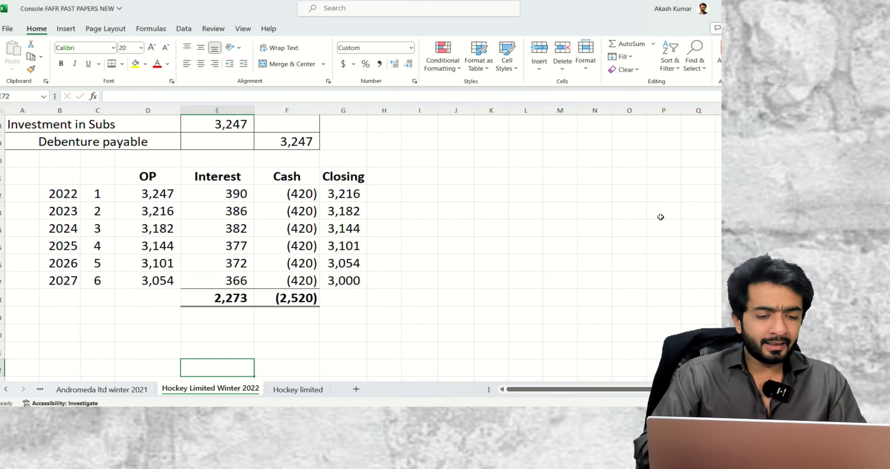
# Examine the debenture payable journal entry and the 2022 closing balance in the amortisation schedule
pyautogui.press('Right')
pyautogui.press('Up')
pyautogui.press('Up')
pyautogui.press('Up')
pyautogui.press('Left')
pyautogui.press('Left')
pyautogui.press('Up')
pyautogui.press('Up')
pyautogui.press('Up')
pyautogui.press('Up')
pyautogui.press('Up')
pyautogui.press('Up')
pyautogui.press('Up')
pyautogui.press('Up')
pyautogui.press('Up')
pyautogui.press('Up')
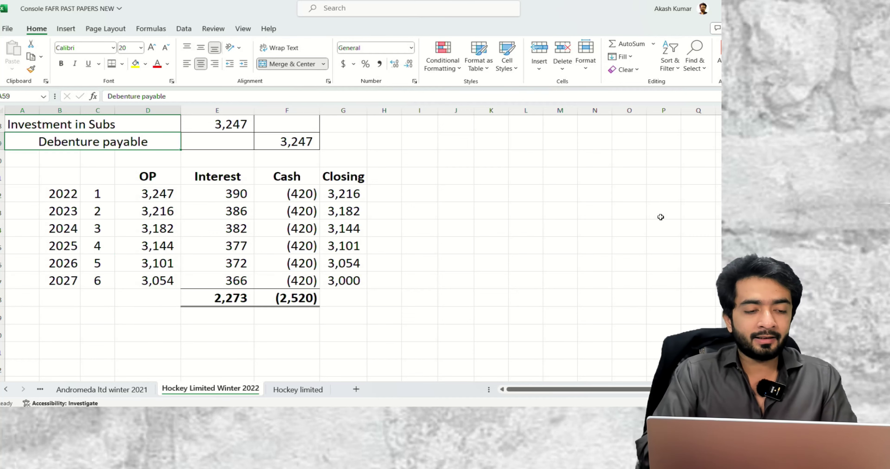
pyautogui.press('Up')
pyautogui.press('Up')
pyautogui.press('Down')
pyautogui.press('Down')
pyautogui.press('Right')
pyautogui.press('Right')
pyautogui.press('Right')
pyautogui.press('Down')
pyautogui.press('Down')
pyautogui.press('Down')
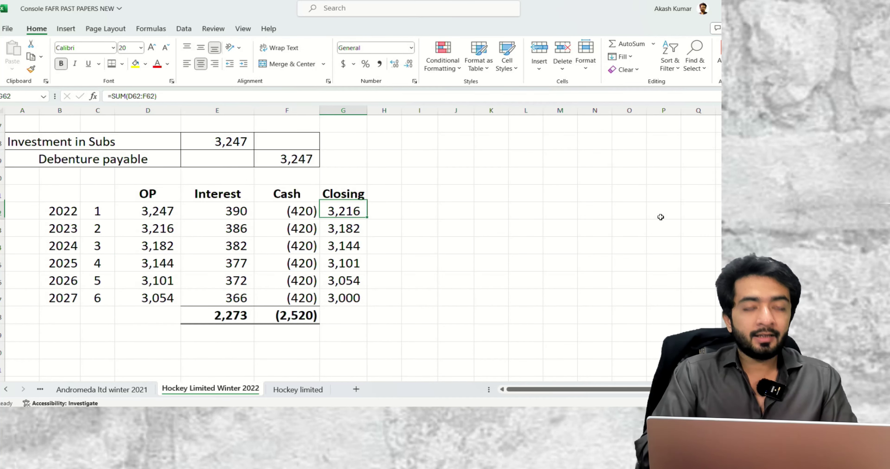
# Calculate the 2022 net of interest and cash in H62 as E62+F62
pyautogui.press('Right')
pyautogui.press('Left')
pyautogui.press('F2')
pyautogui.press('Tab')
pyautogui.write('=')
pyautogui.press('Left')
pyautogui.press('Left')
pyautogui.press('Left')
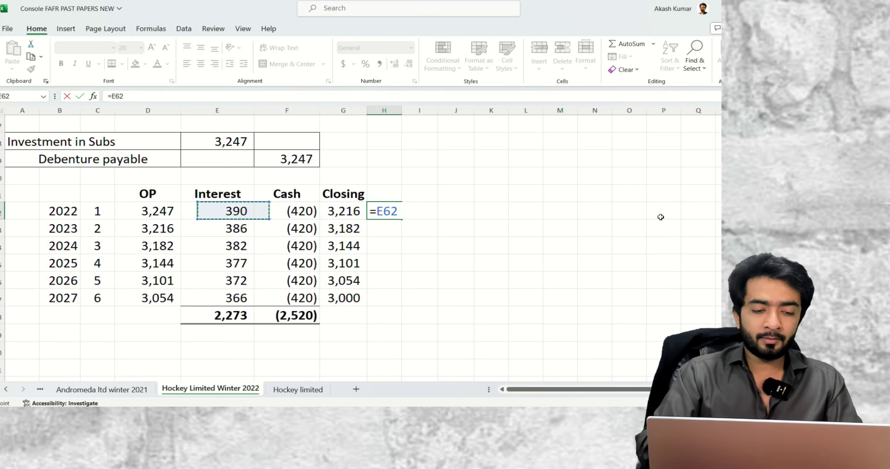
pyautogui.write('+')
pyautogui.press('Left')
pyautogui.press('Left')
pyautogui.press('Return')
pyautogui.press('Up')
pyautogui.press('F2')
pyautogui.press('Escape')
# Examine the 2022 interest, cash and closing figures in the amortisation schedule alongside their net movement
pyautogui.press('Left')
pyautogui.press('Left')
pyautogui.press('Left')
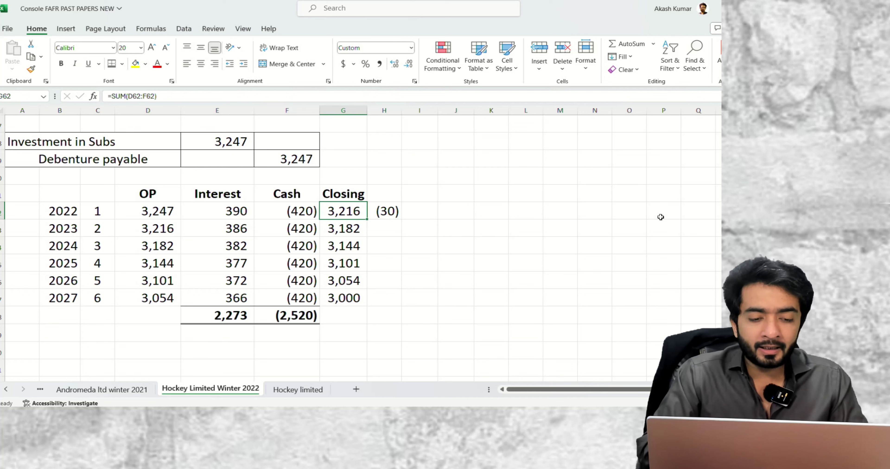
pyautogui.press('Right')
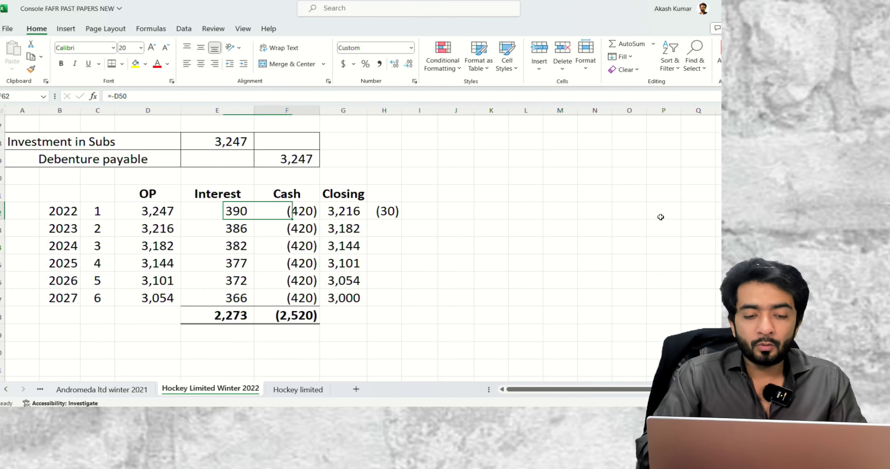
pyautogui.press('Right')
pyautogui.press('Right')
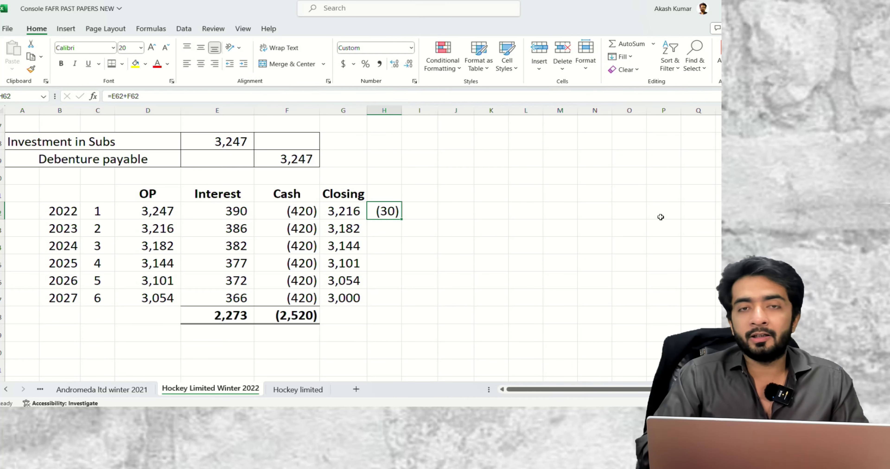
pyautogui.press('Left')
pyautogui.press('Left')
pyautogui.press('Left')
pyautogui.press('Left')
pyautogui.press('Up')
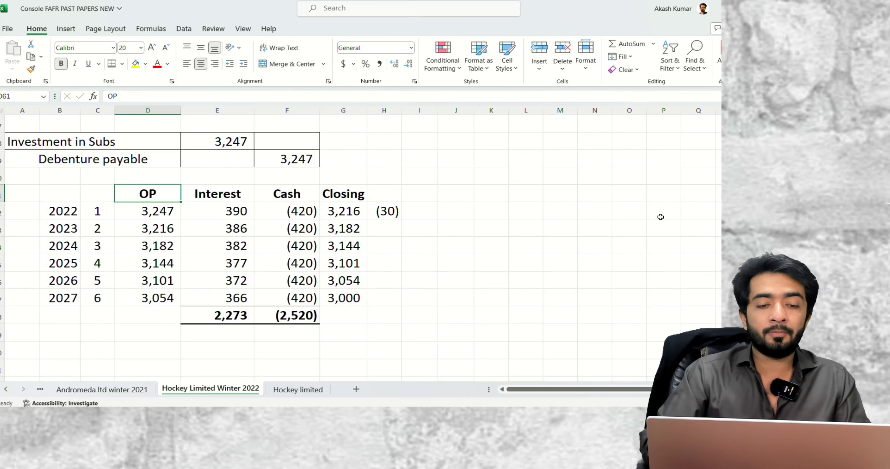
pyautogui.press('Up')
pyautogui.press('Up')
pyautogui.press('Up')
pyautogui.press('Right')
pyautogui.press('Down')
pyautogui.press('Down')
pyautogui.press('Down')
pyautogui.press('Down')
pyautogui.hotkey('shift', 'Right')
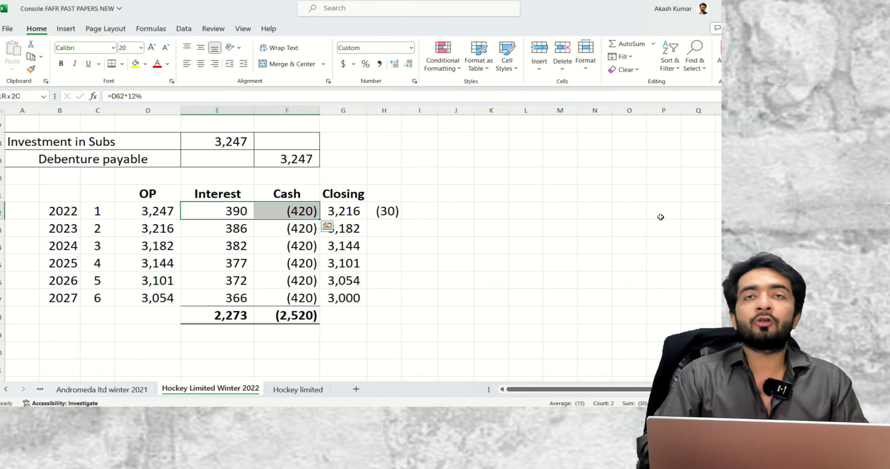
# Merge A70:D70 below the amortisation schedule and enter "Interst exp" as the journal entry's debit line
pyautogui.press('Right')
pyautogui.press('Down')
pyautogui.press('Down')
pyautogui.press('Down')
pyautogui.press('Down')
pyautogui.press('Down')
pyautogui.press('Down')
pyautogui.press('Down')
pyautogui.press('Down')
pyautogui.press('Left')
pyautogui.press('Left')
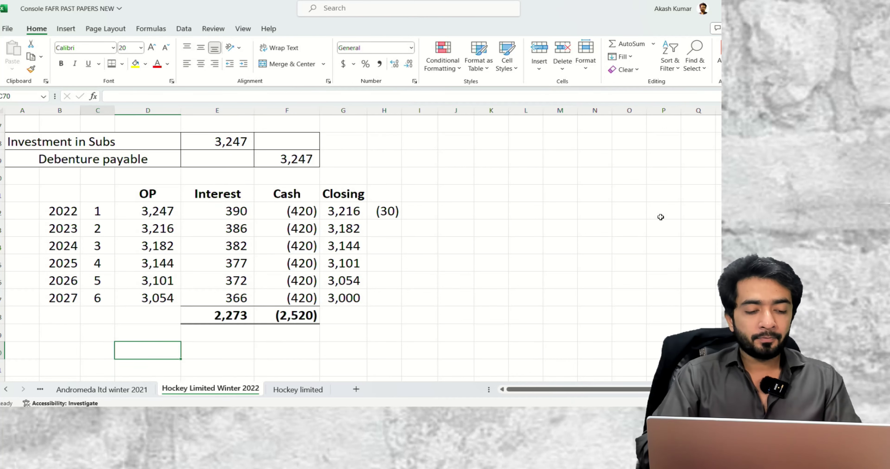
pyautogui.press('Left')
pyautogui.press('Left')
pyautogui.press('Left')
pyautogui.hotkey('shift', 'Right')
pyautogui.hotkey('shift', 'Right')
pyautogui.hotkey('shift', 'Right')
pyautogui.hotkey('alt', 'h')
pyautogui.write('m')
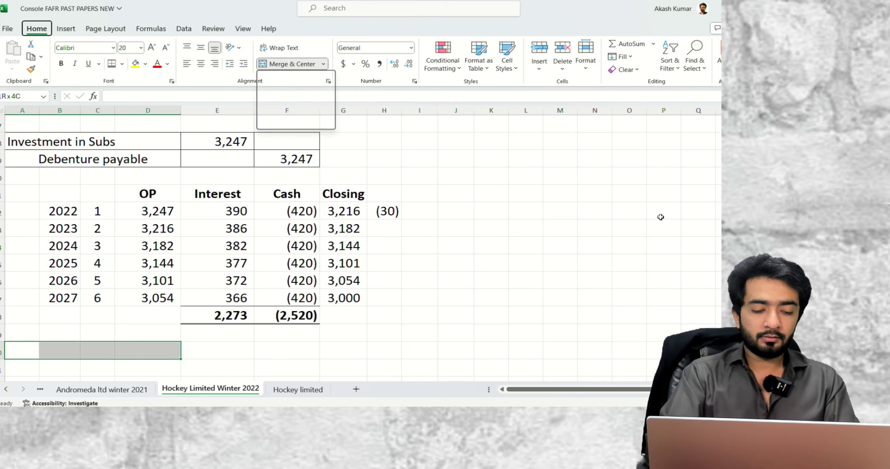
pyautogui.write('cIn')
pyautogui.write('terst exp')
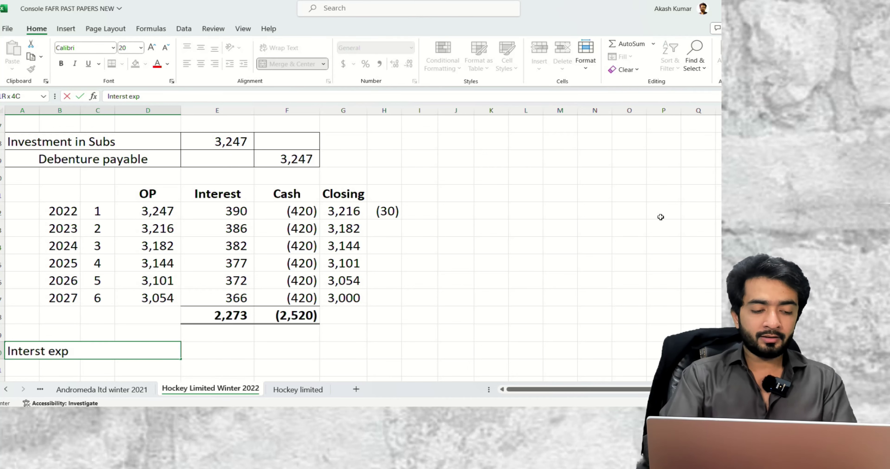
# Copy the merged label cell to row 71 and enter "Cash" as the credit line
pyautogui.press('Return')
pyautogui.press('Down')
pyautogui.press('Down')
pyautogui.press('Down')
pyautogui.press('Up')
pyautogui.press('Up')
pyautogui.press('Up')
pyautogui.press('Up')
pyautogui.hotkey('ctrl', 'c')
pyautogui.press('Down')
pyautogui.hotkey('ctrl', 'v')
pyautogui.write('Cash')
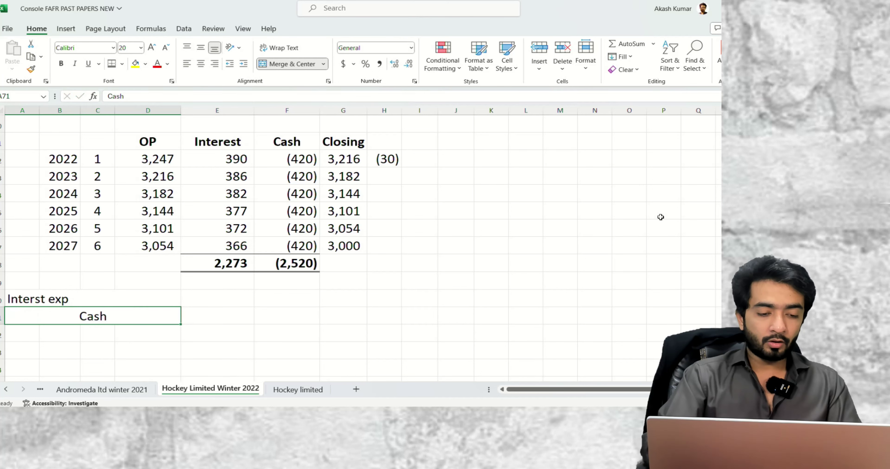
# Enter the interest expense debit in E70 as the negative of the 2022 cash payment in F62
pyautogui.press('Up')
pyautogui.press('Right')
pyautogui.write('=')
pyautogui.press('Escape')
pyautogui.write('=')
pyautogui.press('Right')
pyautogui.press('Up')
pyautogui.press('Escape')
pyautogui.write('-')
pyautogui.press('Right')
pyautogui.press('Up')
pyautogui.press('Up')
pyautogui.hotkey('ctrl', 'Up')
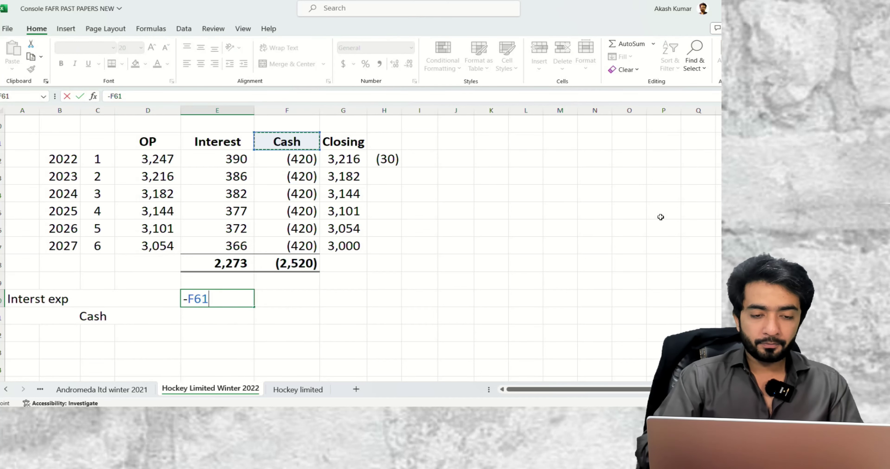
pyautogui.press('Down')
pyautogui.press('Return')
# Link the cash credit in F71 to the interest expense debit in E70
pyautogui.press('Right')
pyautogui.write('=')
pyautogui.press('Up')
pyautogui.press('Left')
pyautogui.press('Return')
# Apply all borders to the interest expense and cash journal entry in A70:F71
pyautogui.press('Up')
pyautogui.press('Left')
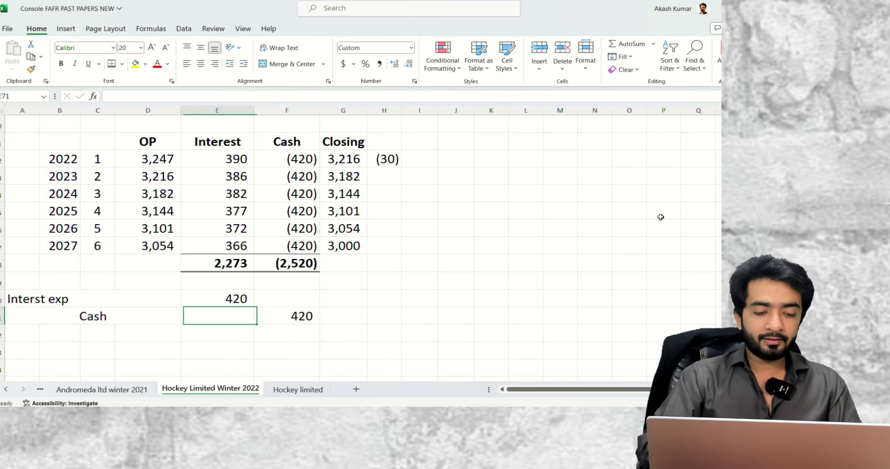
pyautogui.press('Up')
pyautogui.press('Left')
pyautogui.hotkey('shift', 'Down')
pyautogui.hotkey('shift', 'Right')
pyautogui.hotkey('shift', 'Right')
pyautogui.hotkey('alt', 'h')
pyautogui.press('b')
pyautogui.press('a')
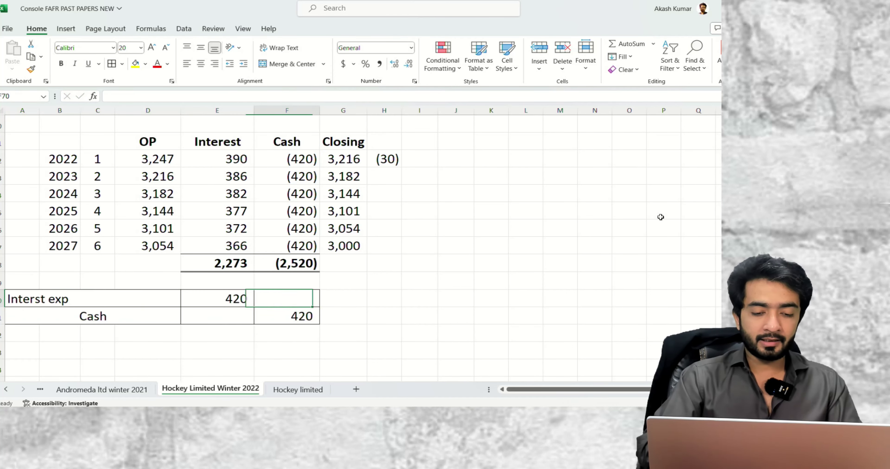
# Merge G70:H71 beside the journal entry and label it "ENTRY MADE"
pyautogui.press('Right')
pyautogui.hotkey('shift', 'Down')
pyautogui.hotkey('shift', 'Right')
pyautogui.hotkey('alt', 'h')
pyautogui.write('mc')
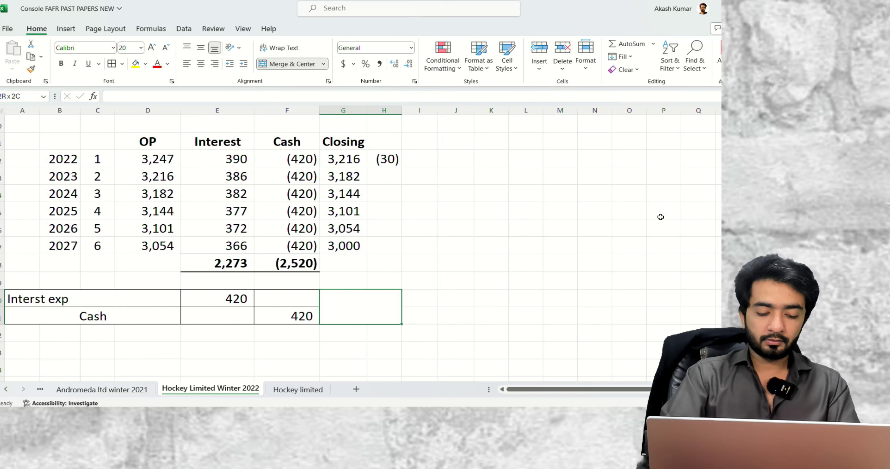
pyautogui.write('ENTRY MDAE')
pyautogui.write('ADE')
pyautogui.hotkey('ctrl', 'Return')
# Middle-align the ENTRY MADE label, wrap its text, make it bold and give it a thick outside border
pyautogui.hotkey('alt', 'a')
pyautogui.hotkey('alt', 'h')
pyautogui.press('a')
pyautogui.press('m')
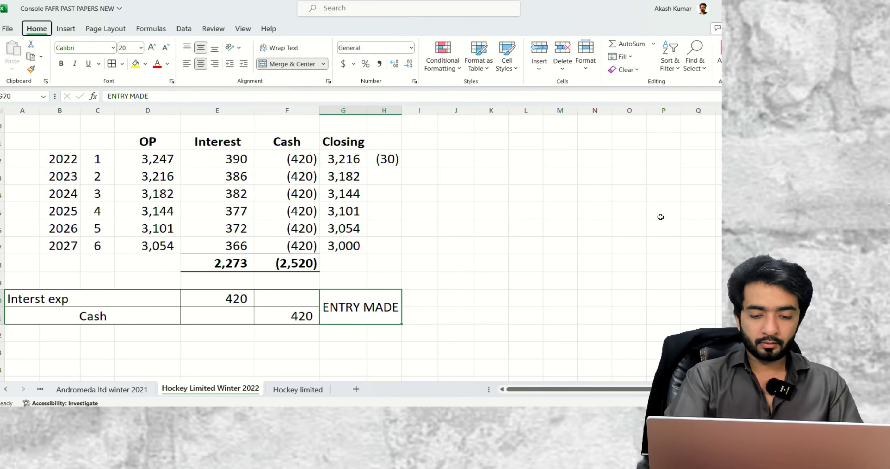
pyautogui.hotkey('alt', 'h')
pyautogui.press('w')
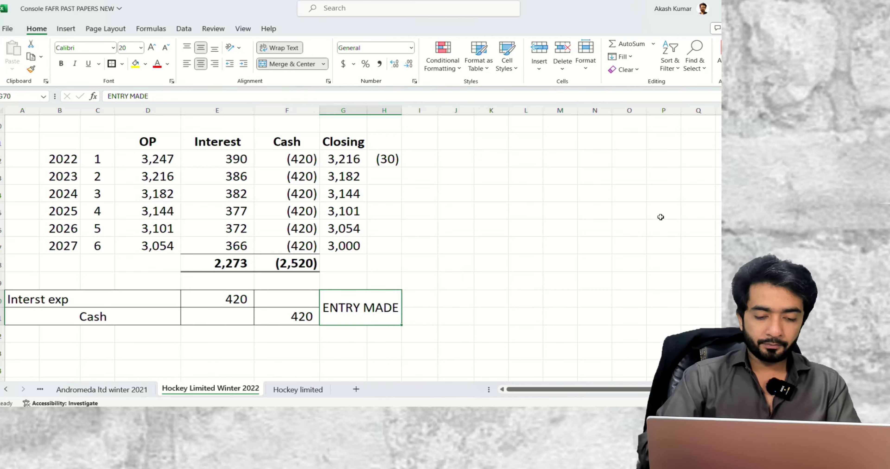
pyautogui.hotkey('ctrl', 'b')
# Insert four blank rows above the header row of the amortisation schedule
pyautogui.press('Down')
pyautogui.press('Left')
pyautogui.press('Left')
pyautogui.press('Left')
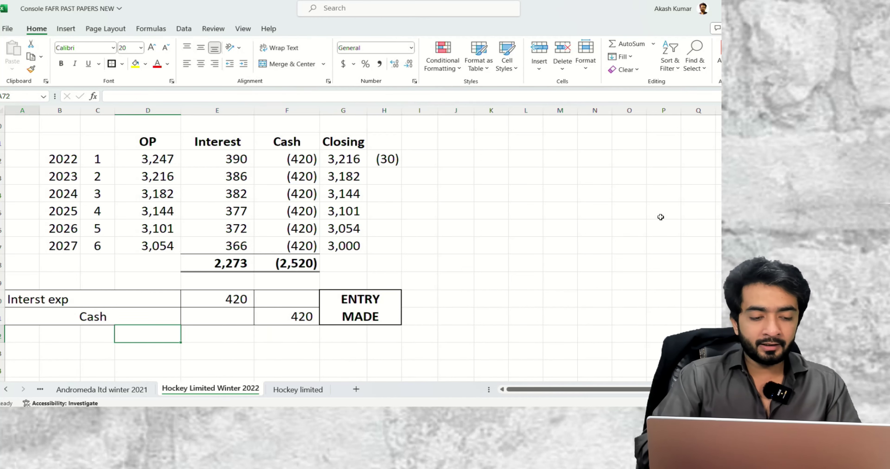
pyautogui.press('Up')
pyautogui.press('Up')
pyautogui.press('Up')
pyautogui.press('Up')
pyautogui.press('Up')
pyautogui.press('Up')
pyautogui.press('Up')
pyautogui.press('Up')
pyautogui.press('Up')
pyautogui.press('Up')
pyautogui.press('Up')
pyautogui.press('Up')
pyautogui.press('Up')
pyautogui.press('Up')
pyautogui.press('Up')
pyautogui.press('Down')
pyautogui.press('Down')
pyautogui.press('Down')
pyautogui.press('Down')
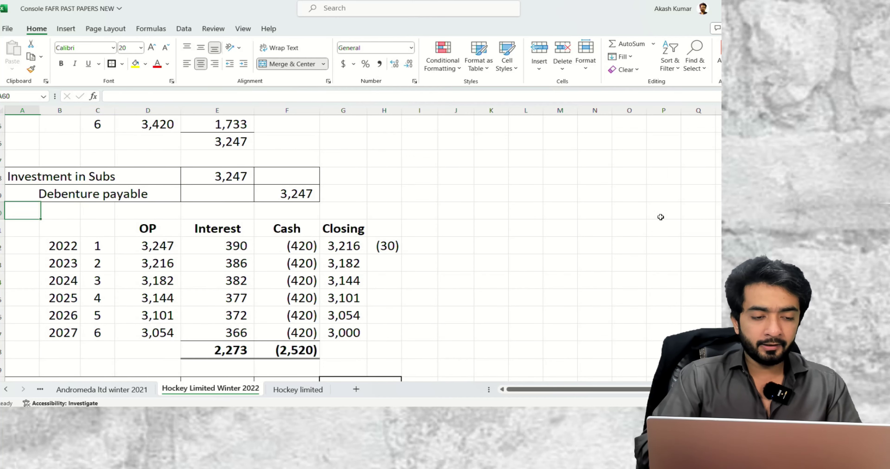
pyautogui.press('Down')
pyautogui.hotkey('shift', 'space')
pyautogui.hotkey('ctrl', 'shift', '=')
pyautogui.hotkey('ctrl', 'shift', '=')
pyautogui.hotkey('ctrl', 'shift', '=')
pyautogui.hotkey('ctrl', 'shift', '=')
# Copy the Investment in Subs and Debenture payable journal entry from A58:F59 to the blank rows starting at A61
pyautogui.press('Up')
pyautogui.press('Up')
pyautogui.press('Up')
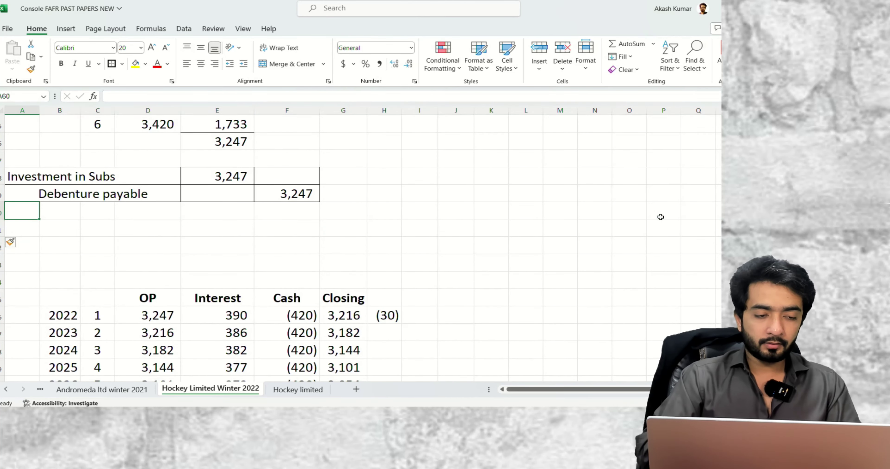
pyautogui.hotkey('shift', 'Down')
pyautogui.hotkey('shift', 'Right')
pyautogui.hotkey('shift', 'Right')
pyautogui.hotkey('ctrl', 'c')
pyautogui.press('Down')
pyautogui.press('Down')
pyautogui.press('Down')
pyautogui.hotkey('ctrl', 'v')
# Insert a row between the two lines of the copied journal entry and merge the new row's label cells in A62:D62
pyautogui.press('Down')
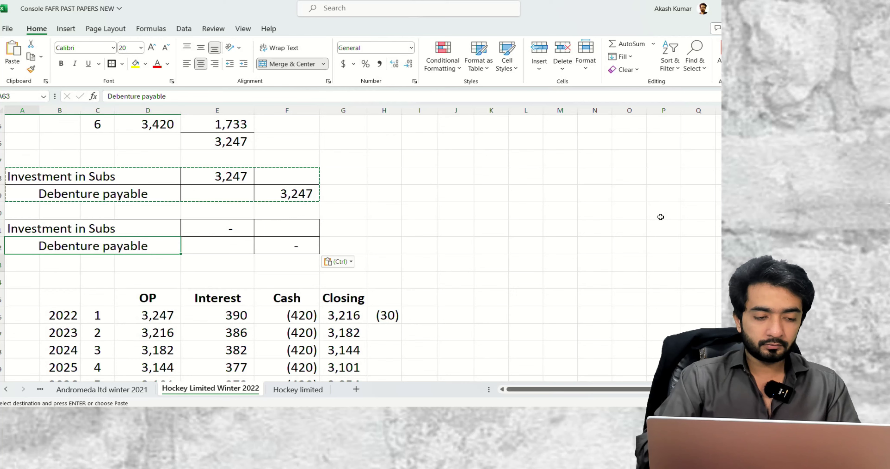
pyautogui.hotkey('shift', 'space')
pyautogui.hotkey('ctrl', 'shift', '=')
pyautogui.hotkey('shift', 'Right')
pyautogui.hotkey('shift', 'Right')
pyautogui.hotkey('shift', 'Right')
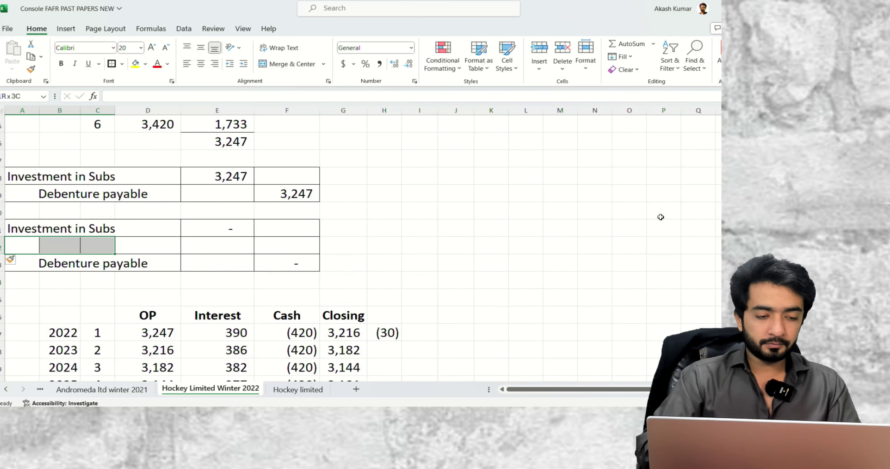
pyautogui.hotkey('alt', 'h')
pyautogui.press('m')
pyautogui.press('c')
# Relabel the last line of the copied entry "Cash" and link its credit amount in F63 to F76
pyautogui.press('Down')
pyautogui.write('Cash')
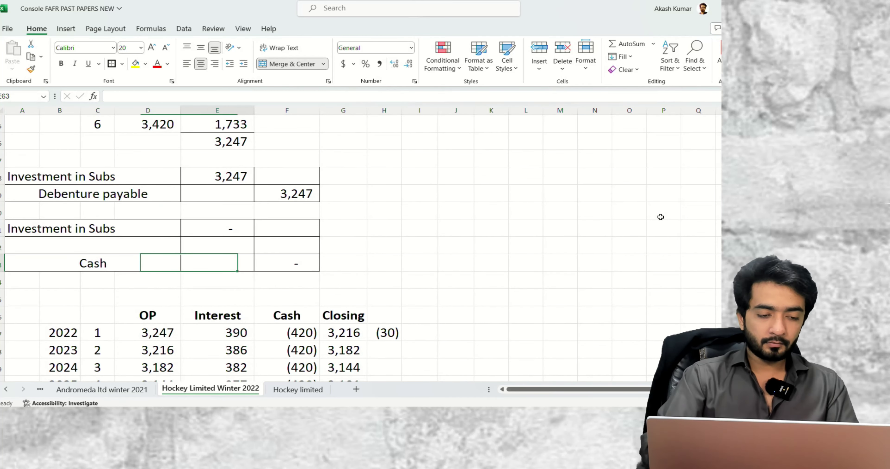
pyautogui.press('Tab')
pyautogui.press('Tab')
pyautogui.write('=')
pyautogui.scroll(-5, 660, 217)
pyautogui.click(301, 230)
pyautogui.press('Tab')
pyautogui.click(149, 221)
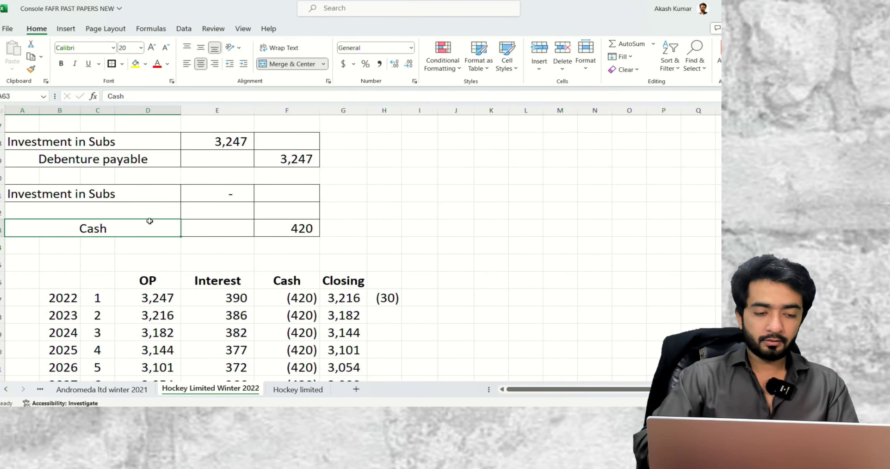
# Label the inserted line "Interest exp" and link its debit in E62 to the schedule's 2022 interest in E67
pyautogui.press('Up')
pyautogui.write('Int')
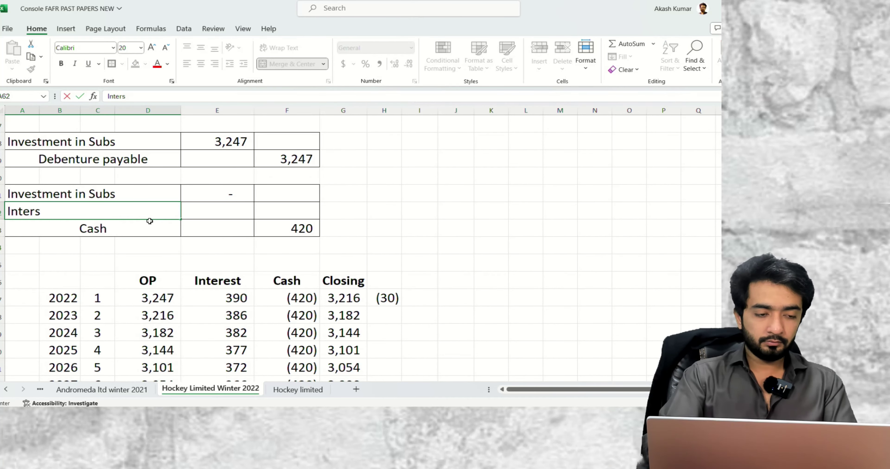
pyautogui.write('erest exp')
pyautogui.press('Tab')
pyautogui.press('Tab')
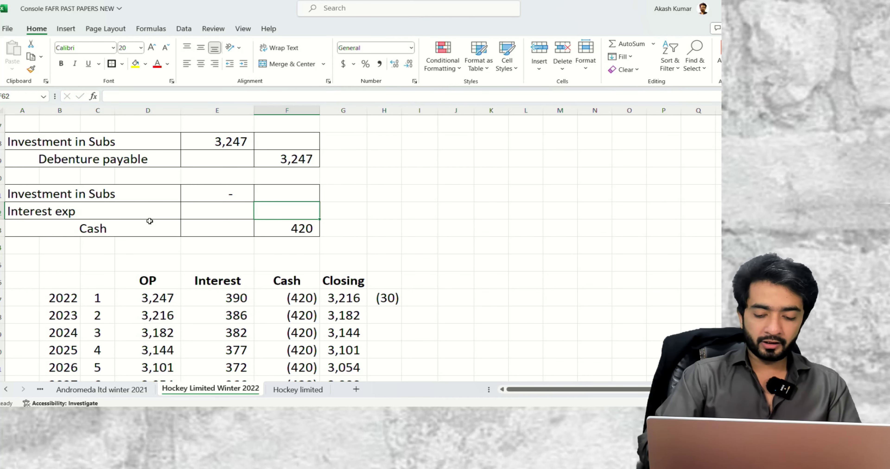
pyautogui.press('Left')
pyautogui.write('=')
pyautogui.press('Down')
pyautogui.press('Down')
pyautogui.press('Down')
pyautogui.press('Down')
pyautogui.press('Down')
pyautogui.press('Return')
# Relabel the entry's first line "Debenture payable" and calculate its debit in E61 as cash minus interest expense, =F63-E62
pyautogui.press('Left')
pyautogui.press('Up')
pyautogui.press('Up')
pyautogui.press('Up')
pyautogui.press('Down')
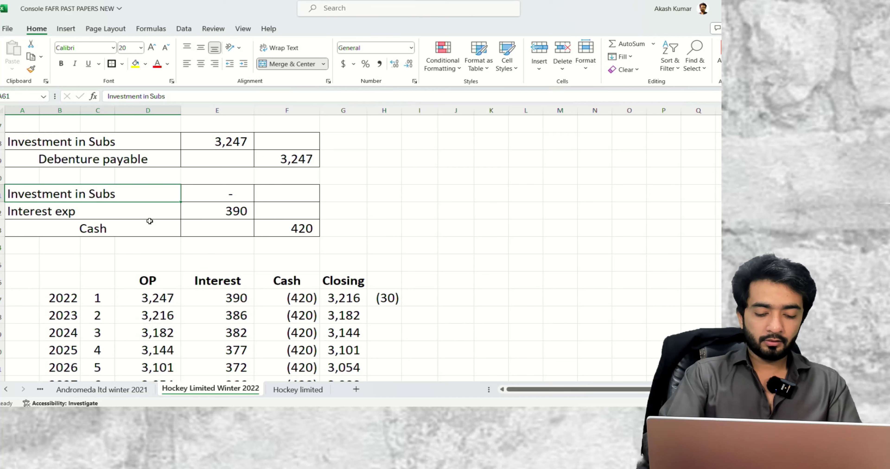
pyautogui.write('Debenture')
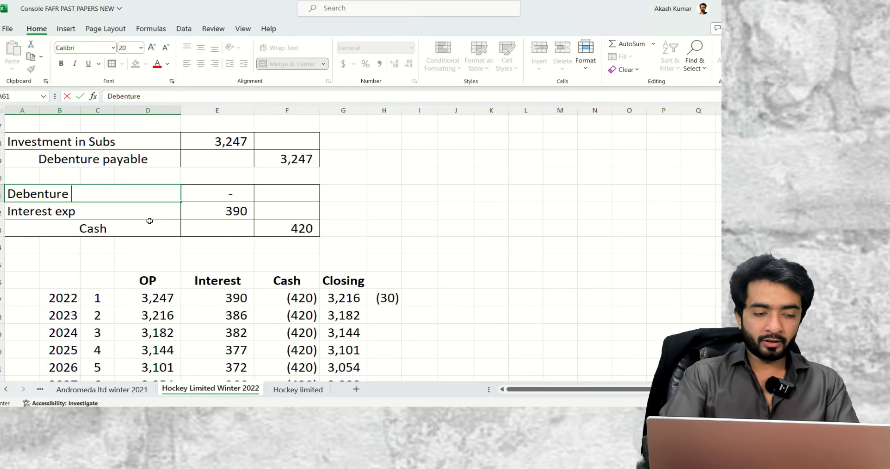
pyautogui.press('Right')
pyautogui.write('=')
pyautogui.press('Right')
pyautogui.press('Escape')
pyautogui.write('=')
pyautogui.press('Right')
pyautogui.press('Down')
pyautogui.press('Down')
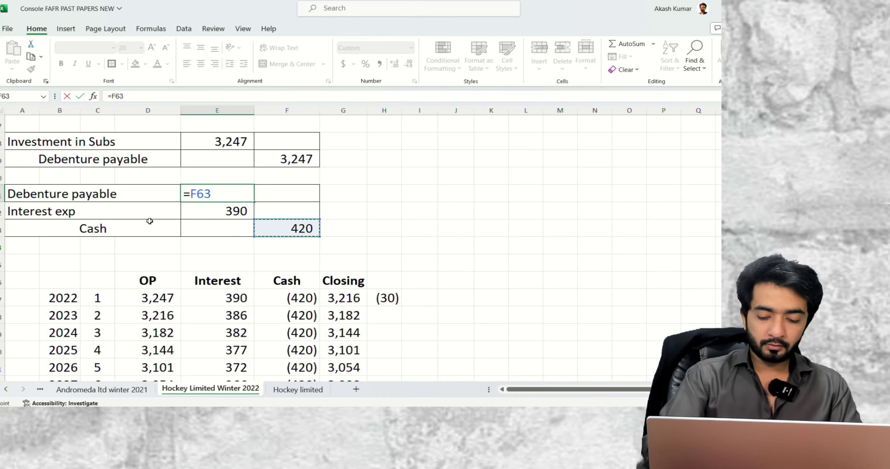
pyautogui.write('-')
pyautogui.press('Down')
pyautogui.press('Return')
# Examine the debenture payable, interest expense and cash lines of the new journal entry
pyautogui.press('Up')
pyautogui.press('Down')
pyautogui.press('Down')
pyautogui.press('Down')
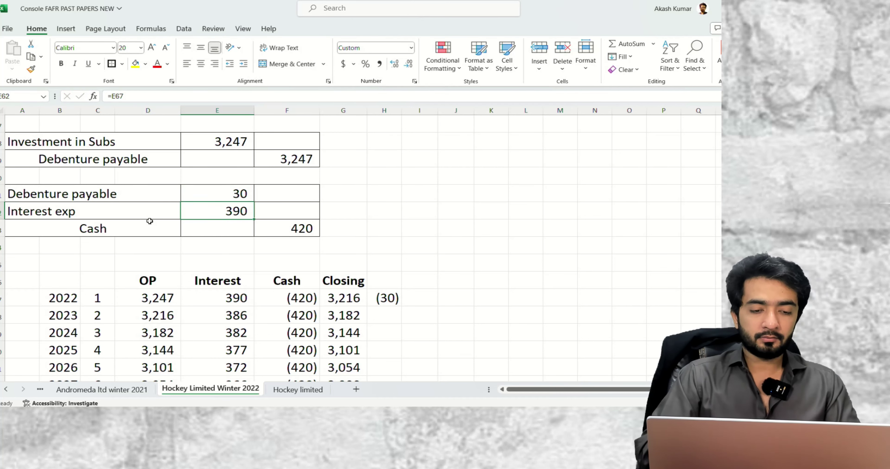
pyautogui.press('Up')
pyautogui.press('Right')
pyautogui.press('Up')
pyautogui.press('Down')
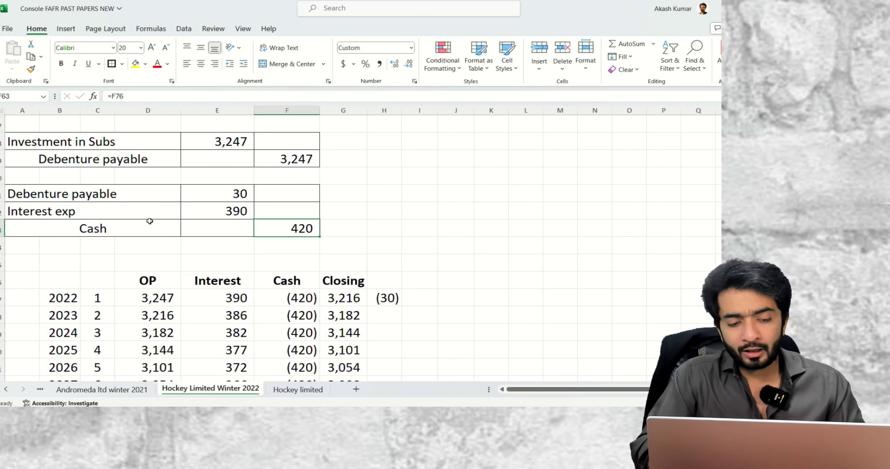
pyautogui.press('Up')
pyautogui.press('Left')
pyautogui.press('Up')
pyautogui.press('Left')
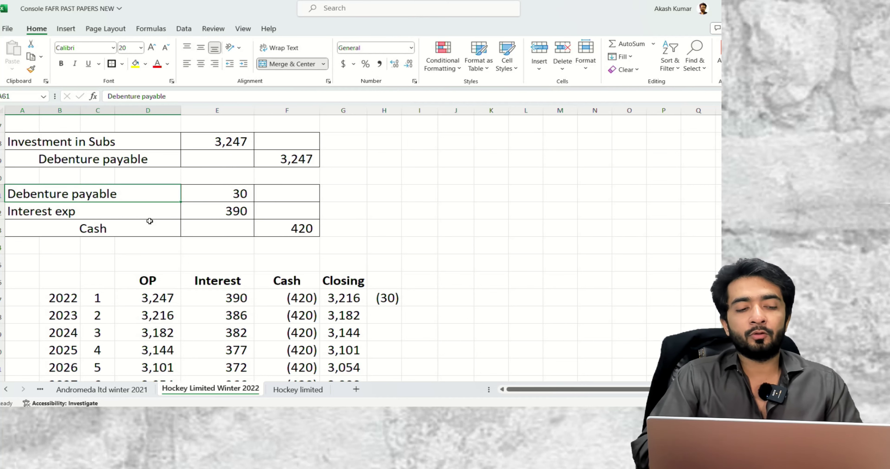
pyautogui.press('Right')
pyautogui.press('Down')
pyautogui.press('Right')
pyautogui.press('Right')
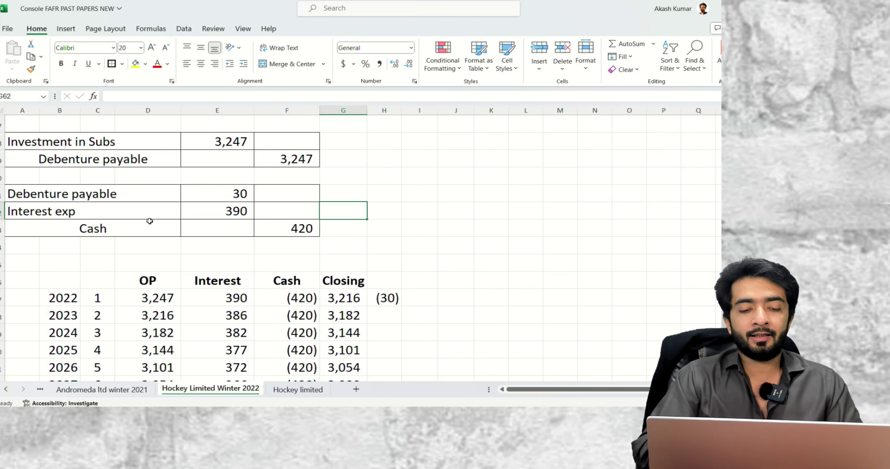
# Calculate in H62 the excess of the recorded interest over the correct interest expense with =E75-E62
pyautogui.press('Right')
pyautogui.write('=')
pyautogui.scroll(-3, 149, 221)
pyautogui.click(238, 283)
pyautogui.write('-')
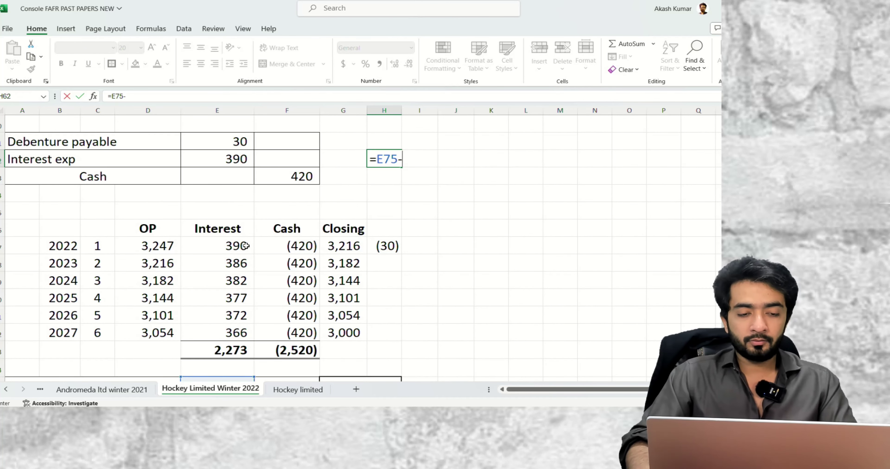
pyautogui.click(239, 162)
pyautogui.press('Tab')
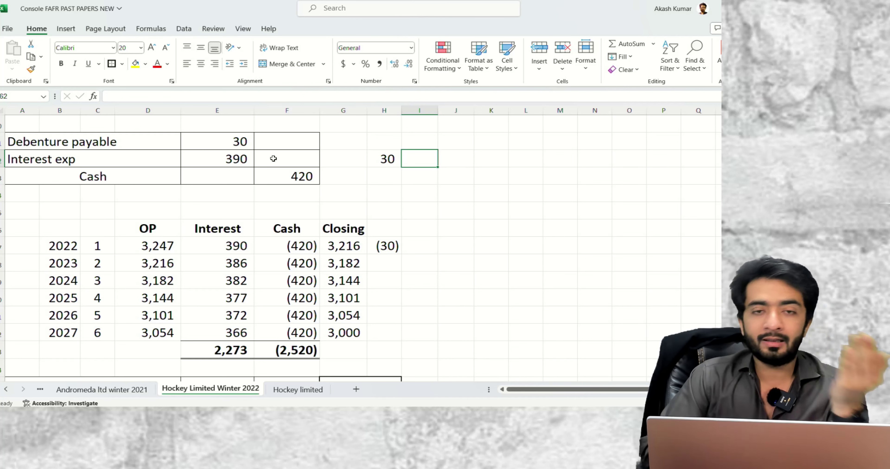
# Clear the interest difference calculation from H62
pyautogui.press('Left')
pyautogui.press('Left')
pyautogui.press('Left')
pyautogui.press('Left')
pyautogui.press('Up')
pyautogui.press('Up')
pyautogui.press('Up')
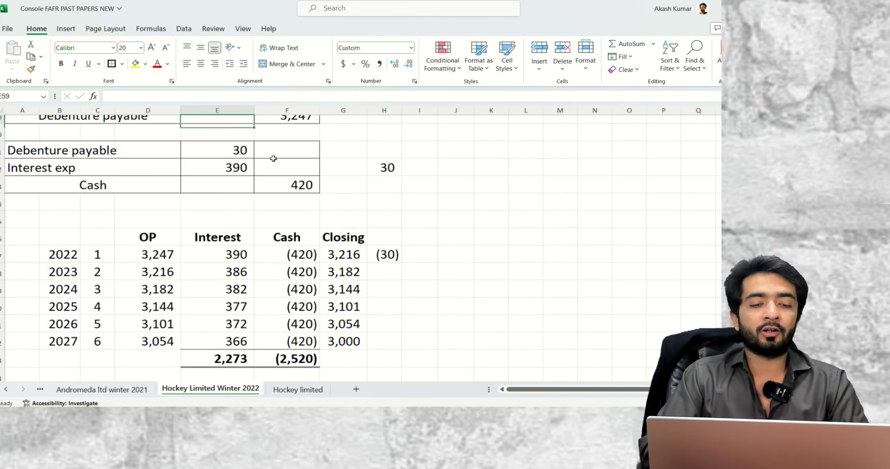
pyautogui.press('Up')
pyautogui.hotkey('shift', 'Right')
pyautogui.hotkey('shift', 'Down')
pyautogui.press('Down')
pyautogui.press('Down')
pyautogui.press('Right')
pyautogui.press('Right')
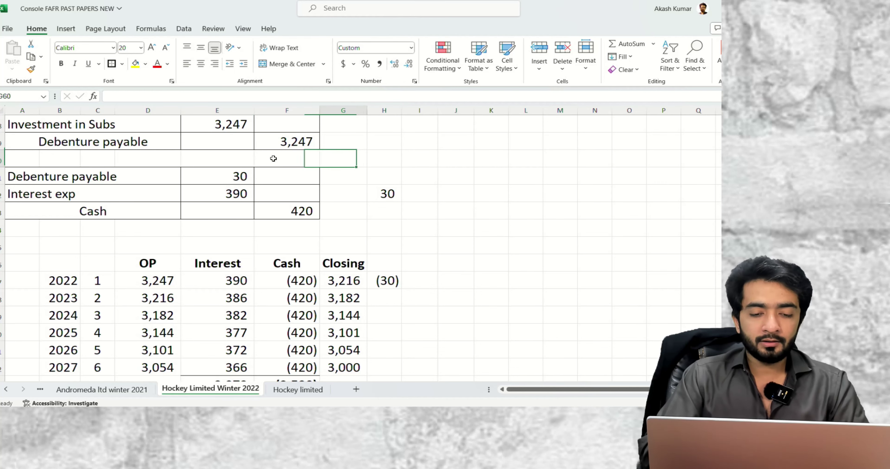
pyautogui.press('Right')
pyautogui.press('Down')
pyautogui.press('Down')
pyautogui.hotkey('alt', 'n')
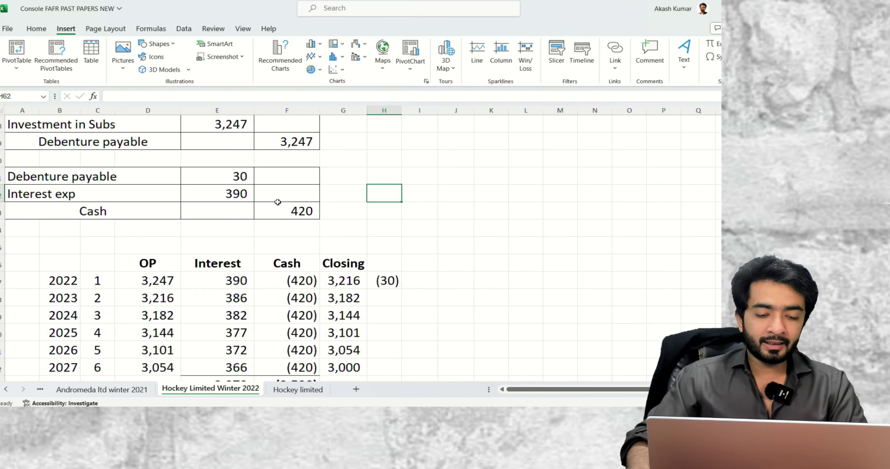
# Clear the check amount in H67 beside the 2022 row and apply borders to the amortisation schedule in B66:G72
pyautogui.scroll(-4, 266, 225)
pyautogui.scroll(3, 351, 218)
pyautogui.click(382, 223)
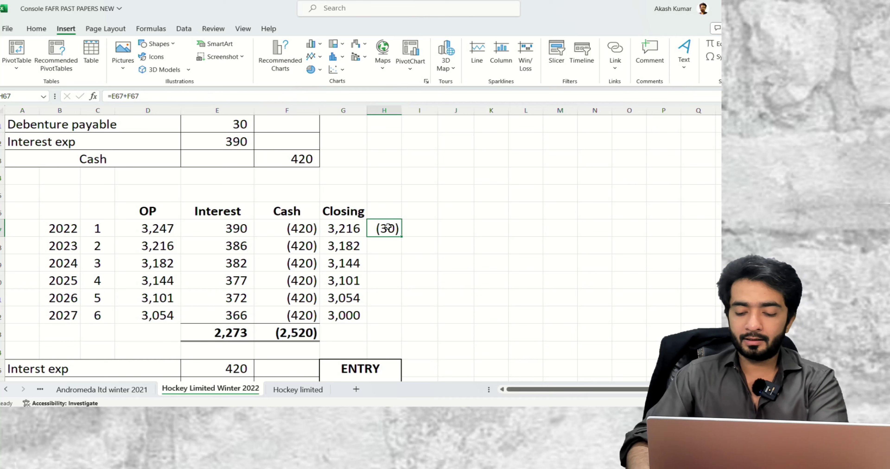
pyautogui.moveTo(64, 212); pyautogui.dragTo(353, 312)
pyautogui.hotkey('alt', 'h')
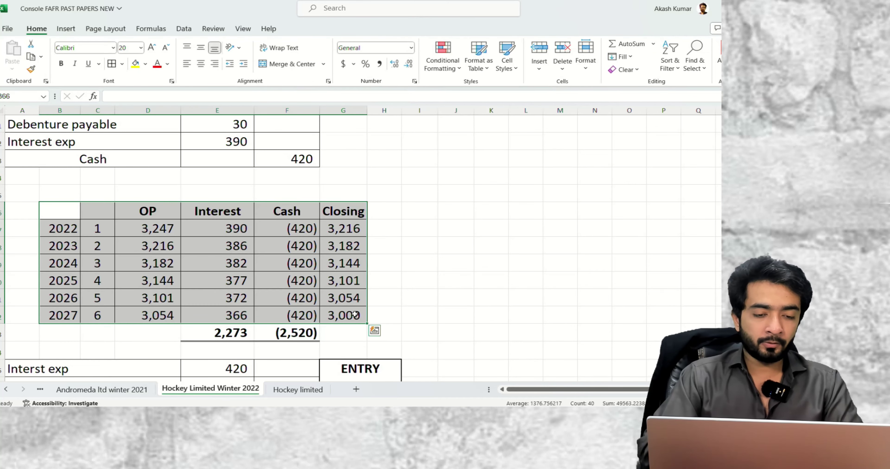
# Link the goodwill Consideration amount in E36 to the debenture's 3,247 value in the W1 working
pyautogui.press('Up')
pyautogui.press('Up')
pyautogui.press('Up')
pyautogui.press('Up')
pyautogui.press('Up')
pyautogui.press('Up')
pyautogui.press('Up')
pyautogui.press('Up')
pyautogui.press('Up')
pyautogui.press('Up')
pyautogui.press('Up')
pyautogui.press('Up')
pyautogui.press('Up')
pyautogui.press('Up')
pyautogui.press('Up')
pyautogui.press('Up')
pyautogui.press('Up')
pyautogui.press('Up')
pyautogui.press('Up')
pyautogui.press('Up')
pyautogui.press('Up')
pyautogui.press('Up')
pyautogui.press('Up')
pyautogui.press('Up')
pyautogui.press('Up')
pyautogui.press('Up')
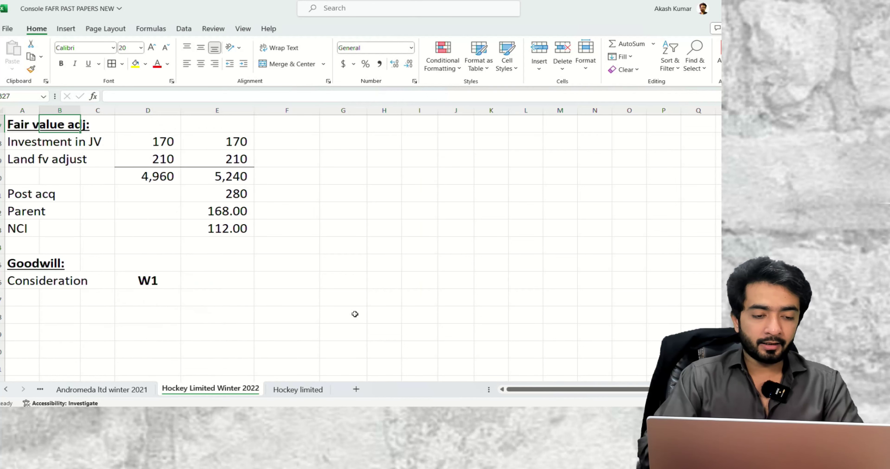
pyautogui.press('Down')
pyautogui.press('Down')
pyautogui.press('Down')
pyautogui.press('Down')
pyautogui.press('Down')
pyautogui.press('Down')
pyautogui.press('Down')
pyautogui.press('Down')
pyautogui.press('Down')
pyautogui.press('Down')
pyautogui.press('Down')
pyautogui.press('Right')
pyautogui.press('Right')
pyautogui.press('Right')
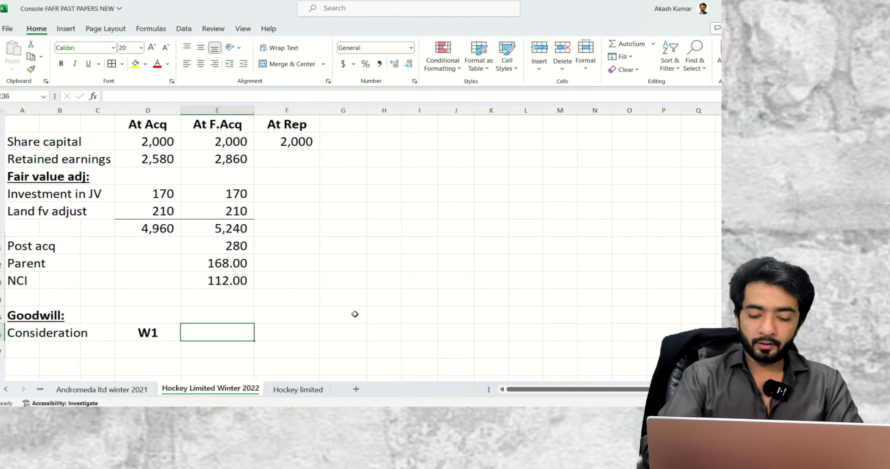
pyautogui.write('=')
pyautogui.scroll(-11, 304, 290)
pyautogui.scroll(2, 305, 272)
pyautogui.click(243, 193)
pyautogui.press('Tab')
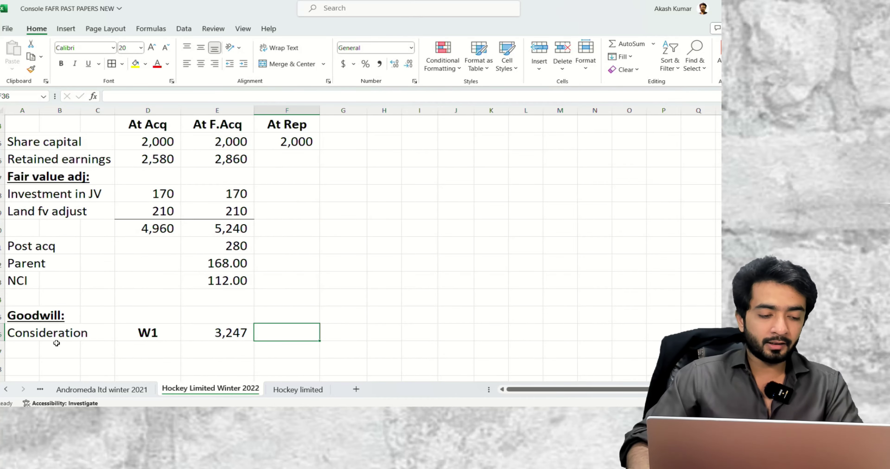
# Examine the question's additional information on the GL acquisition and the valuation of non-controlling interest
pyautogui.click(35, 347)
pyautogui.scroll(-10, 486, 274)
pyautogui.scroll(1, 595, 249)
pyautogui.moveTo(594, 250); pyautogui.dragTo(575, 249)
pyautogui.scroll(-3, 574, 178)
pyautogui.scroll(-2, 575, 178)
pyautogui.moveTo(482, 282); pyautogui.dragTo(466, 281)
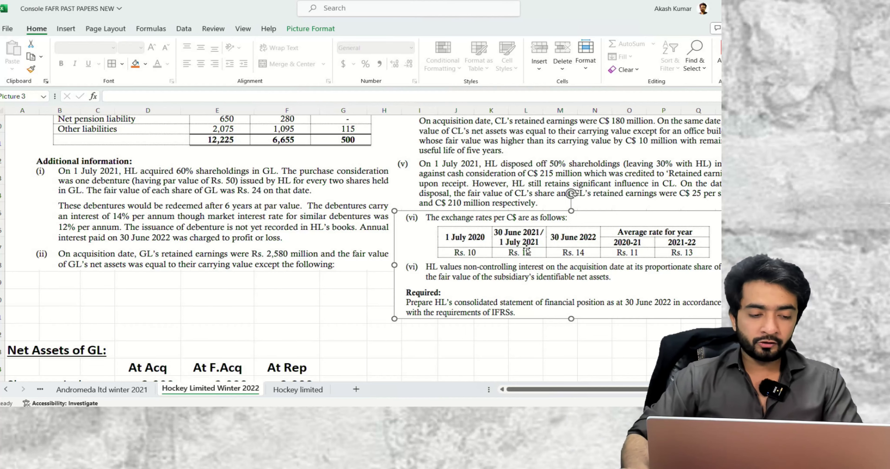
pyautogui.scroll(-10, 433, 274)
pyautogui.scroll(2, 139, 242)
# Label the goodwill line below Consideration "Net Assets of Susb" in A37
pyautogui.click(37, 281)
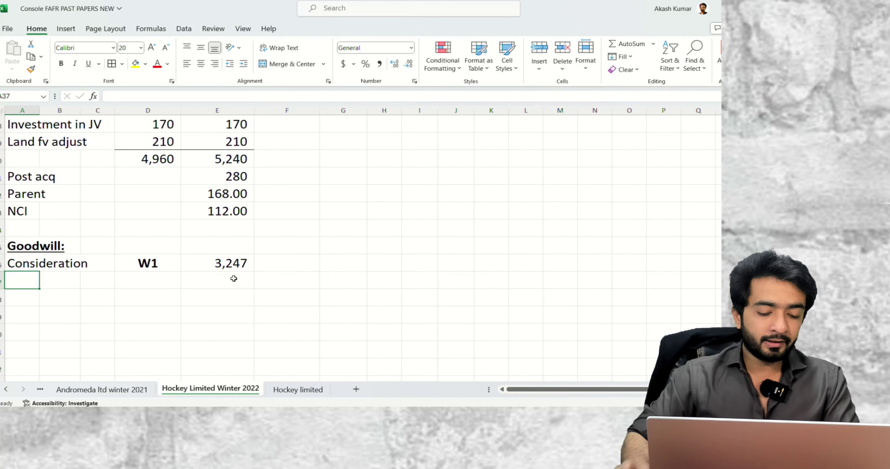
pyautogui.write('Net Assets of Susb')
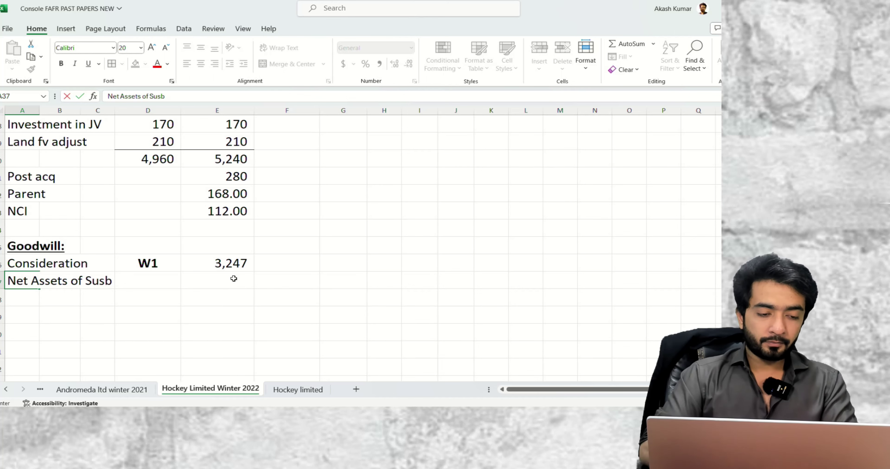
pyautogui.press('F2')
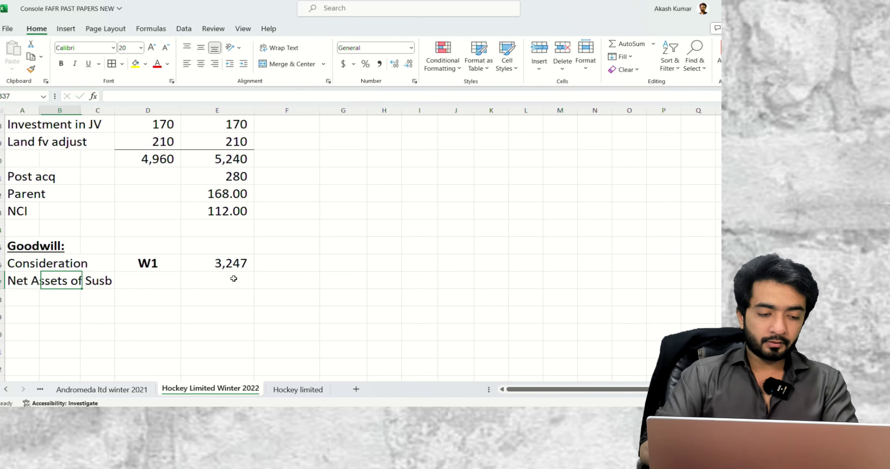
# Deduct the parent's 60% share of acquisition-date net assets in E37 with the formula =-D30*60%
pyautogui.press('Tab')
pyautogui.press('Tab')
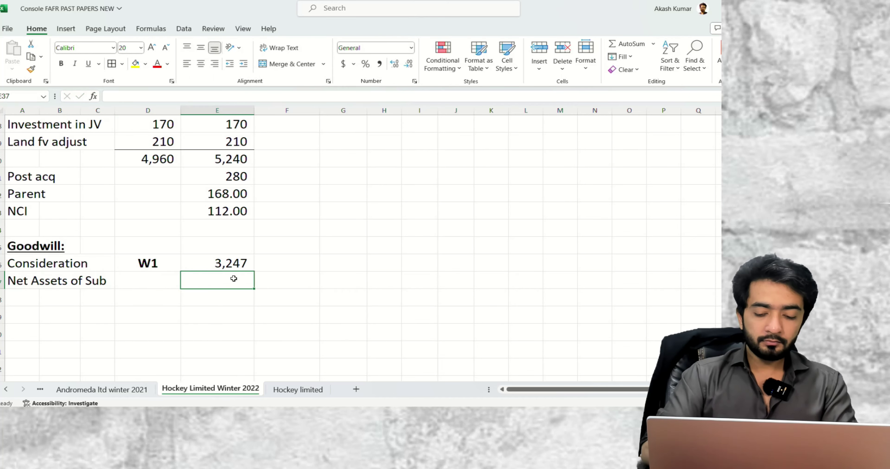
pyautogui.write('=')
pyautogui.press('Up')
pyautogui.press('Up')
pyautogui.press('Up')
pyautogui.press('Up')
pyautogui.press('Up')
pyautogui.press('Up')
pyautogui.press('Up')
pyautogui.press('Up')
pyautogui.press('Up')
pyautogui.press('Left')
pyautogui.press('Up')
pyautogui.press('Down')
pyautogui.press('Down')
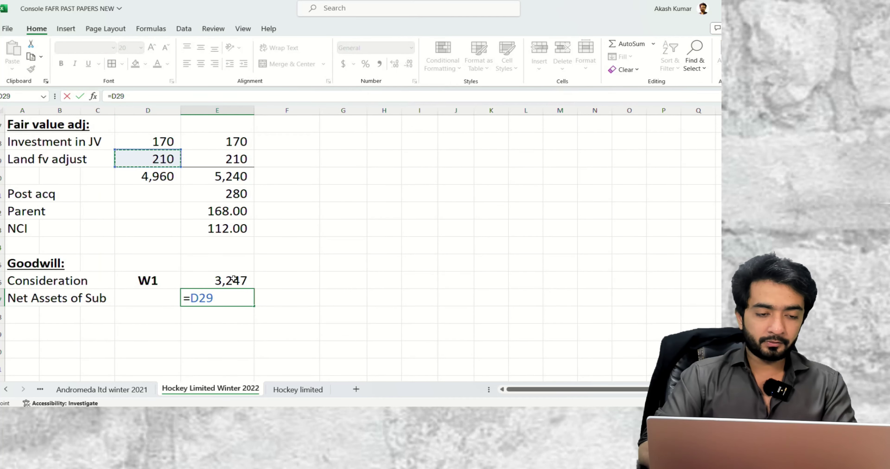
pyautogui.press('Down')
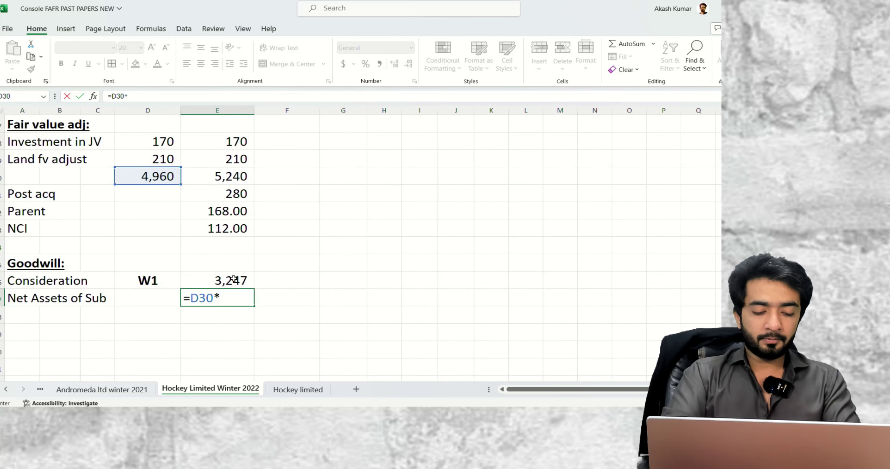
pyautogui.press('Return')
pyautogui.press('Up')
pyautogui.press('F2')
pyautogui.write('-')
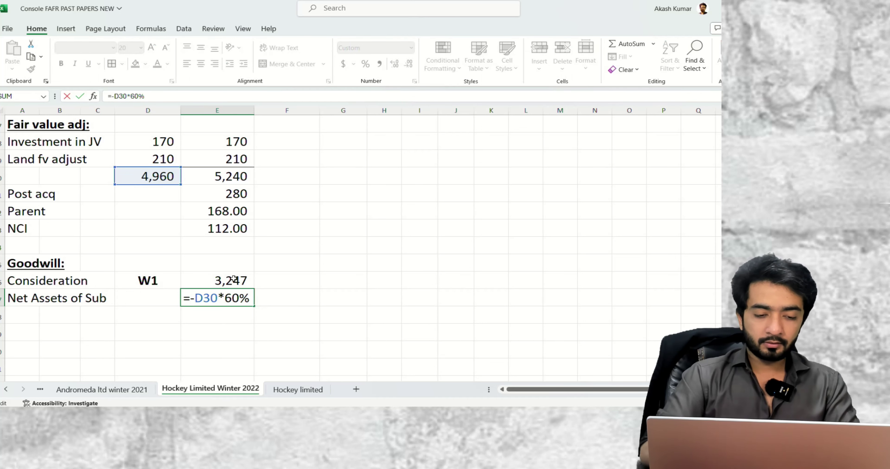
pyautogui.press('Return')
# Total the goodwill in E38 with =SUM(E36:E37) and give the cell a top border
pyautogui.hotkey('alt', '=')
pyautogui.hotkey('ctrl', 'Return')
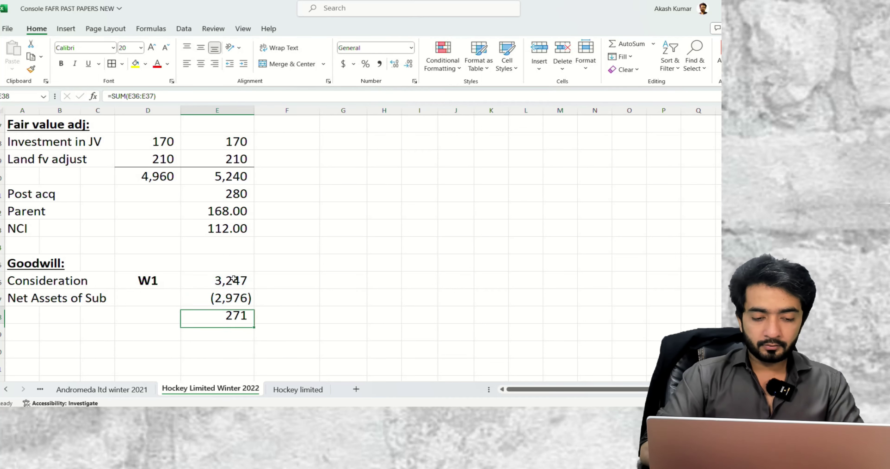
pyautogui.press('Down')
# Add a bold, underlined "NCI:" heading in A41 below the goodwill calculation
pyautogui.press('Down')
pyautogui.press('Home')
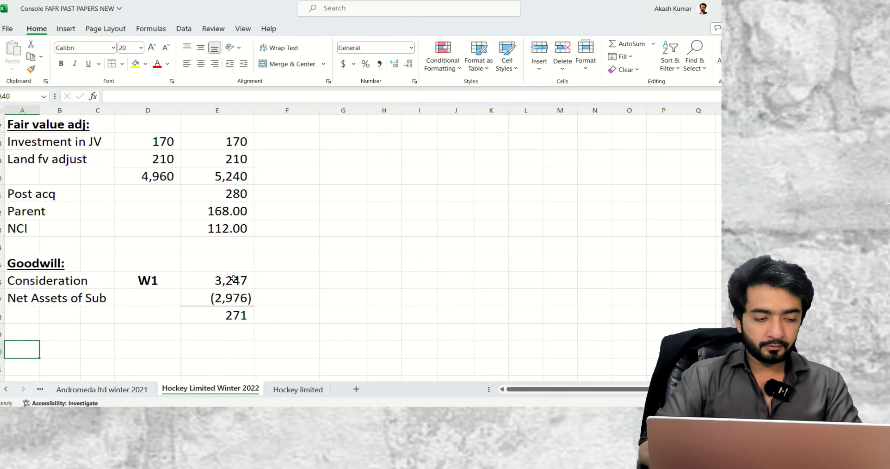
pyautogui.press('Down')
pyautogui.write('NC')
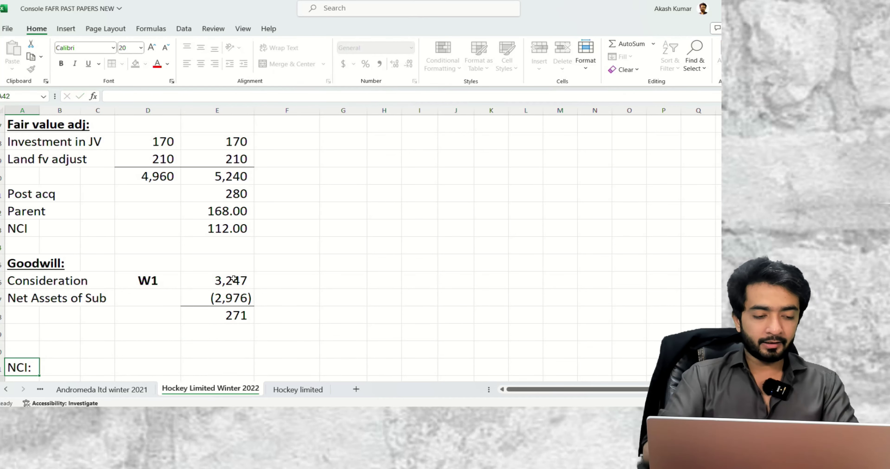
pyautogui.hotkey('ctrl', 'Return')
pyautogui.scroll(-1, 233, 279)
pyautogui.hotkey('ctrl', 'u')
# Delete the extra blank row directly above the NCI heading
pyautogui.press('Down')
pyautogui.press('Up')
pyautogui.press('Up')
pyautogui.hotkey('shift', 'space')
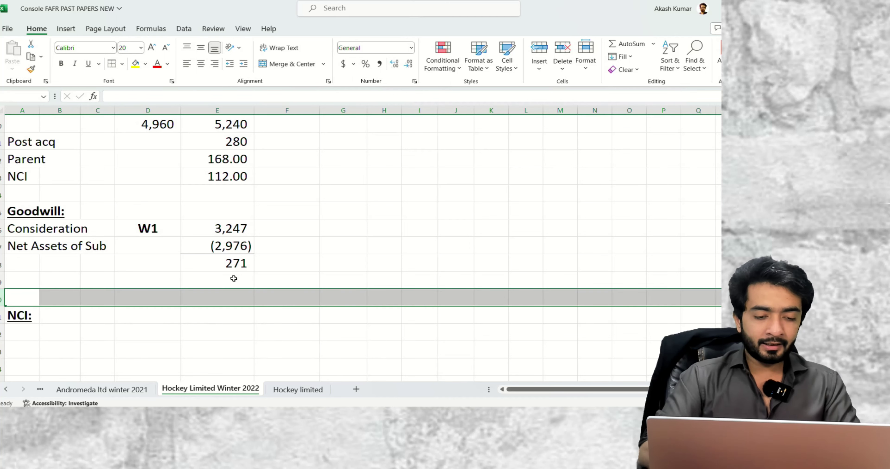
pyautogui.hotkey('ctrl', '-')
pyautogui.press('Down')
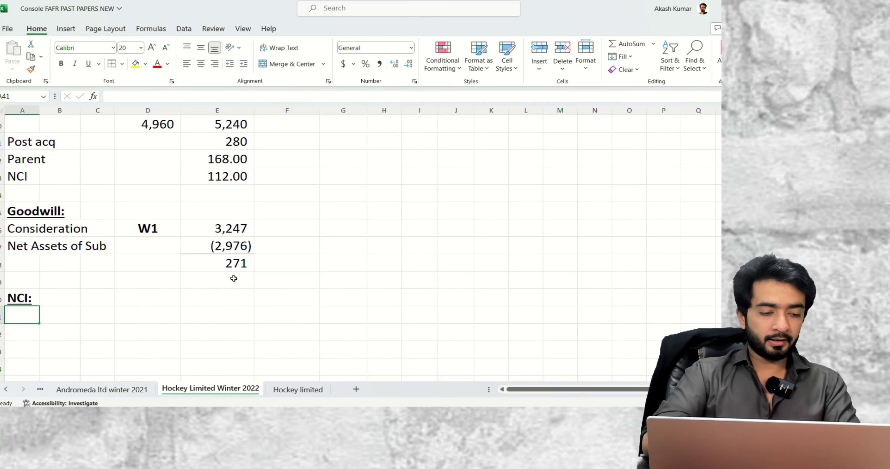
# Label A41 "Share of NCI at Acq" and calculate the share in E41 with =D30*40%
pyautogui.write('Share of NCI')
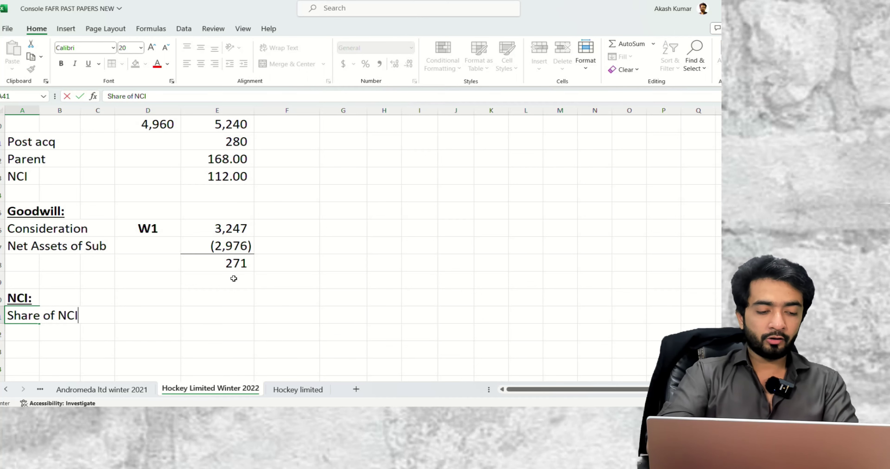
pyautogui.write(' at Acq')
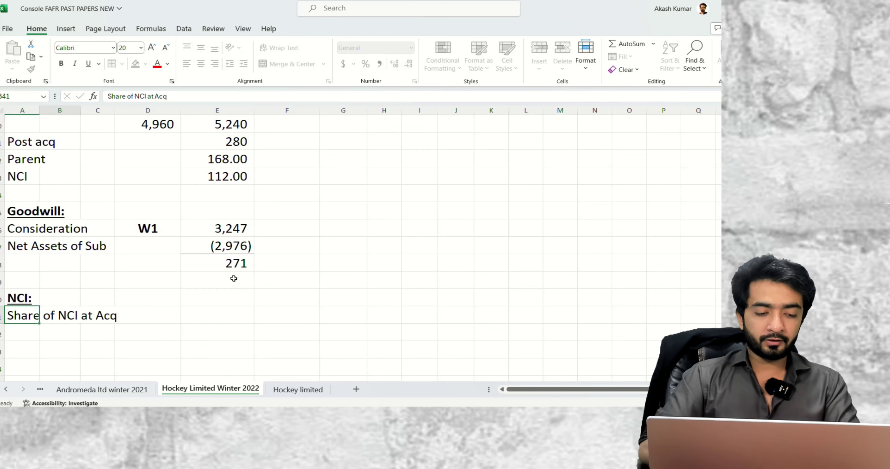
pyautogui.press('Right')
pyautogui.press('Right')
pyautogui.press('Right')
pyautogui.press('Right')
pyautogui.write('=')
pyautogui.press('Left')
pyautogui.press('Up')
pyautogui.press('Up')
pyautogui.press('Up')
pyautogui.press('Up')
pyautogui.press('Up')
pyautogui.press('Up')
pyautogui.press('Up')
pyautogui.press('Up')
pyautogui.press('Up')
pyautogui.press('Up')
pyautogui.press('Up')
pyautogui.press('Up')
pyautogui.press('Up')
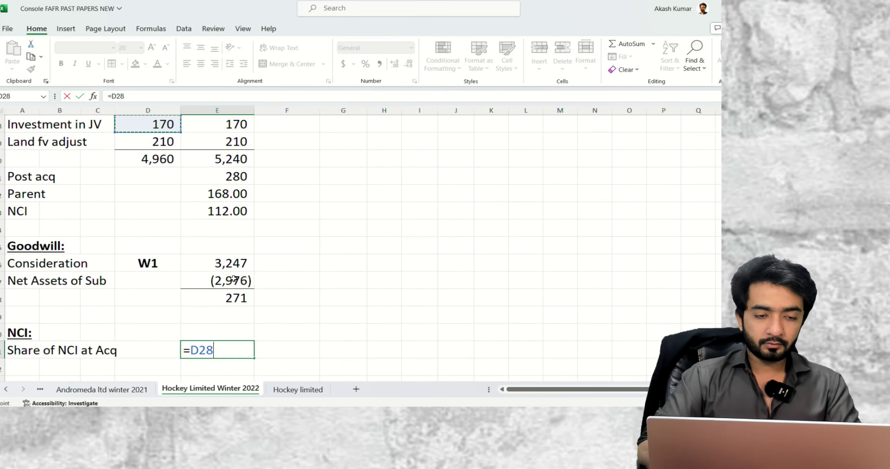
pyautogui.press('Down')
pyautogui.press('Down')
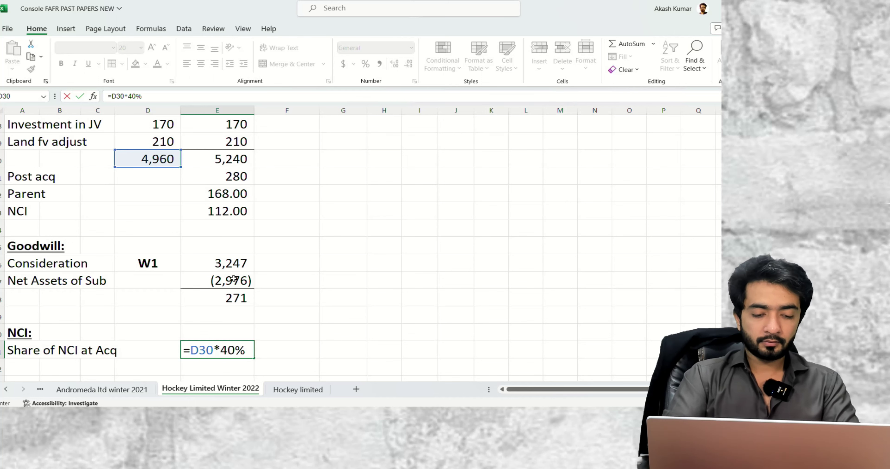
pyautogui.write('*40%')
pyautogui.press('Return')
# Label the second NCI line in A42 "Post Acq profit"
pyautogui.press('Right')
pyautogui.press('Right')
pyautogui.press('Right')
pyautogui.press('Right')
pyautogui.press('Up')
pyautogui.press('Up')
pyautogui.press('Up')
pyautogui.press('Up')
pyautogui.press('Up')
pyautogui.press('Return')
pyautogui.press('Down')
pyautogui.press('Down')
pyautogui.press('Down')
pyautogui.press('Down')
pyautogui.press('Left')
pyautogui.press('Left')
pyautogui.press('Left')
pyautogui.press('Left')
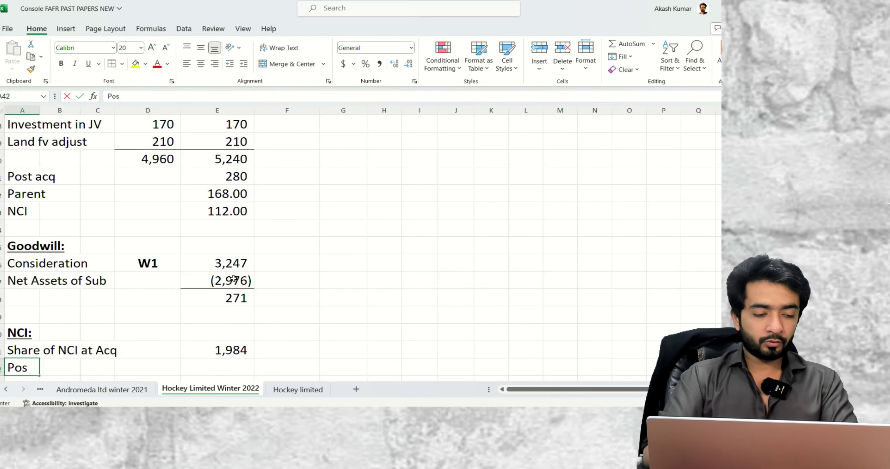
pyautogui.press('F2')
pyautogui.write('profit')
pyautogui.press('Right')
pyautogui.press('Right')
pyautogui.press('Right')
pyautogui.press('Right')
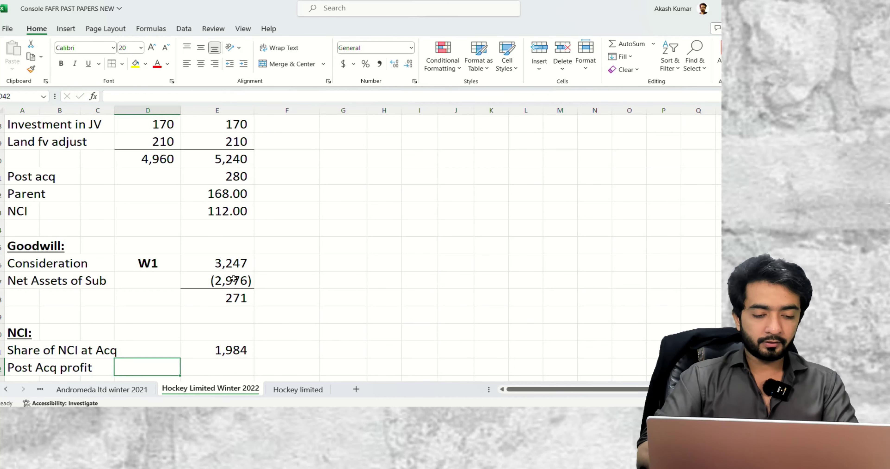
# Link the post-acquisition profit in E42 to the NCI share in E33
pyautogui.write('=')
pyautogui.press('Up')
pyautogui.press('Up')
pyautogui.press('Up')
pyautogui.press('Up')
pyautogui.press('Up')
pyautogui.press('Up')
pyautogui.press('Up')
pyautogui.press('Up')
pyautogui.press('Up')
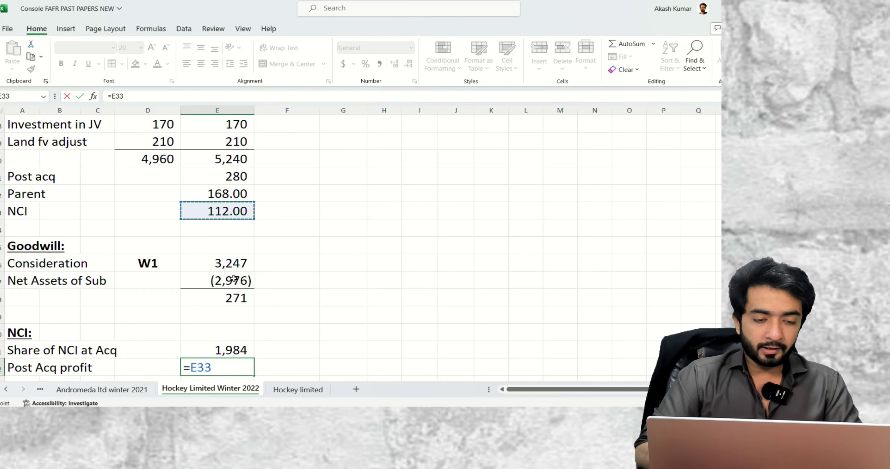
pyautogui.press('Up')
pyautogui.press('Down')
pyautogui.press('Return')
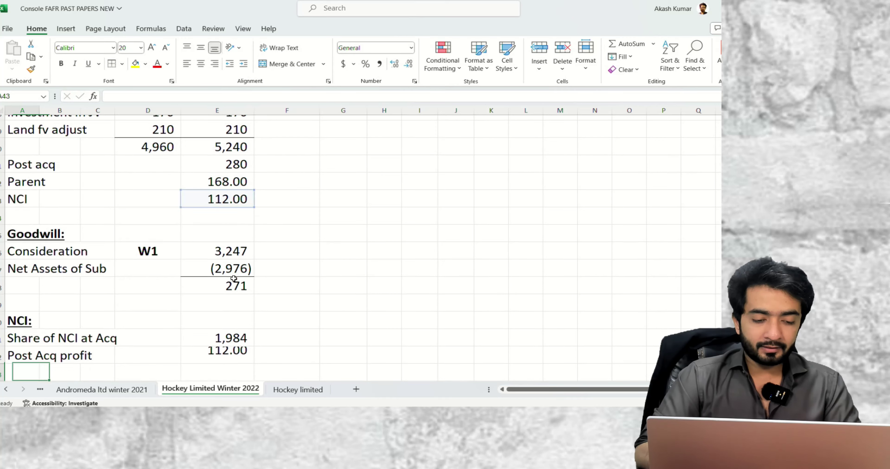
# Check the formula behind the goodwill Consideration amount in E36
pyautogui.press('Right')
pyautogui.press('Right')
pyautogui.press('Right')
pyautogui.press('Up')
pyautogui.press('Right')
pyautogui.press('Up')
pyautogui.press('Up')
pyautogui.press('Up')
pyautogui.press('Up')
pyautogui.press('Up')
pyautogui.press('Up')
pyautogui.press('Up')
pyautogui.press('Up')
pyautogui.press('Up')
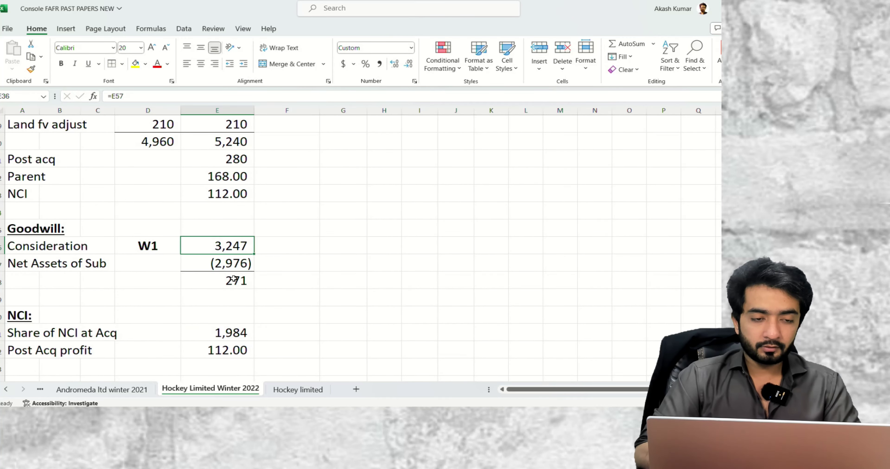
pyautogui.press('F2')
pyautogui.press('Return')
# Apply comma style with two decimals to the share of NCI at acquisition in E41
pyautogui.press('Down')
pyautogui.press('Down')
pyautogui.press('Down')
pyautogui.press('Down')
pyautogui.press('Down')
pyautogui.press('Down')
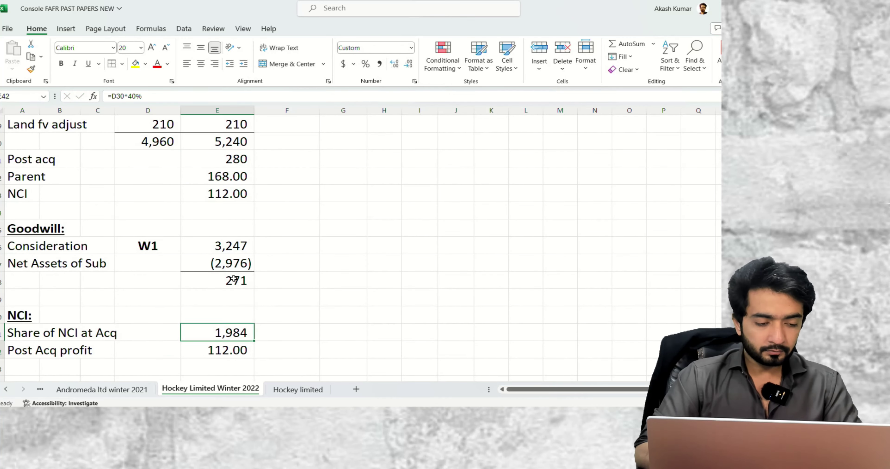
pyautogui.press('Left')
pyautogui.press('Left')
pyautogui.press('Left')
pyautogui.press('Down')
pyautogui.press('Down')
pyautogui.press('Left')
pyautogui.press('Down')
pyautogui.press('Right')
pyautogui.press('Right')
pyautogui.press('Right')
pyautogui.press('Right')
pyautogui.press('Up')
pyautogui.press('Up')
pyautogui.press('alt')
pyautogui.press('h')
pyautogui.press('k')
# Sum the two NCI amounts in E43 and give the total a top border
pyautogui.press('Down')
pyautogui.press('Down')
pyautogui.press('alt')
pyautogui.press('h')
pyautogui.press('u')
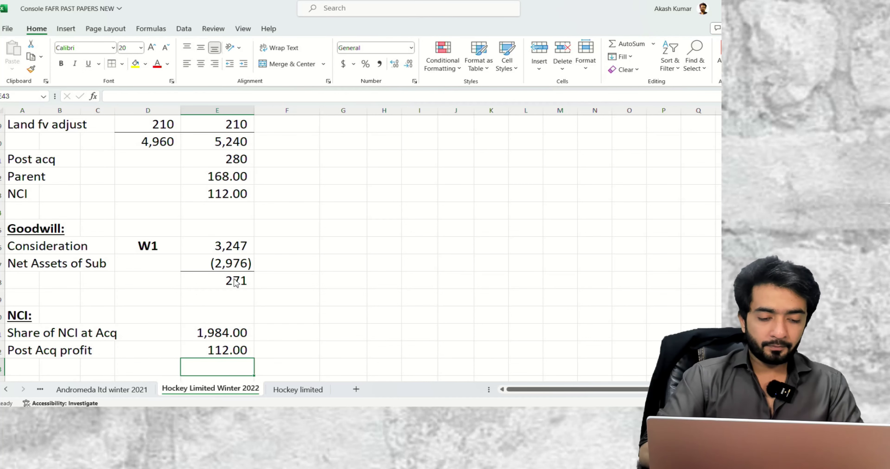
pyautogui.press('s')
pyautogui.press('Return')
pyautogui.press('Up')
pyautogui.press('h')
pyautogui.press('b')
pyautogui.press('p')
# Label the NCI total in A43 "NCI Before F.Acq Jan 1 2022"
pyautogui.press('Home')
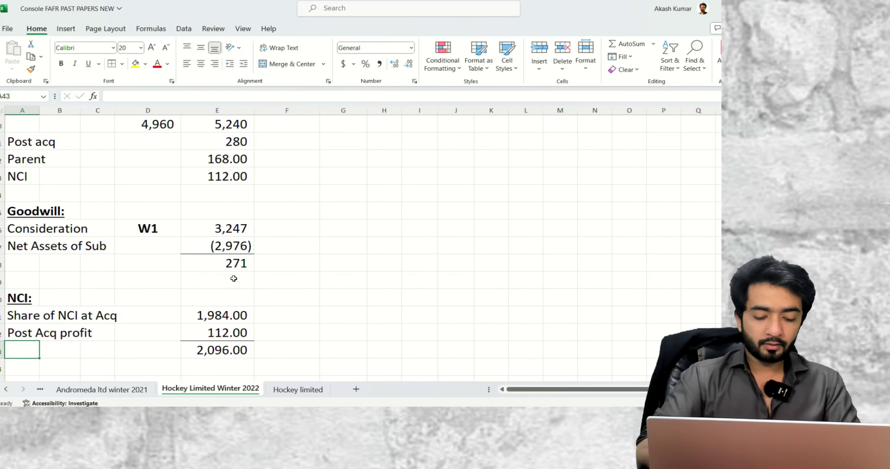
pyautogui.write('NCI Before F.Acq Jan')
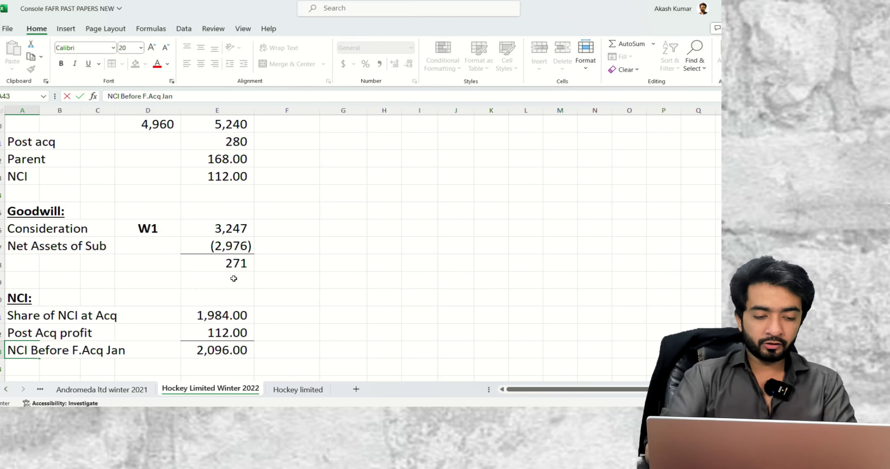
pyautogui.write(' 1 2022')
pyautogui.press('Return')
pyautogui.press('Up')
pyautogui.press('Down')
# Examine the question's note on the further acquisition of GL shares on 1 January 2022
pyautogui.scroll(10, 234, 279)
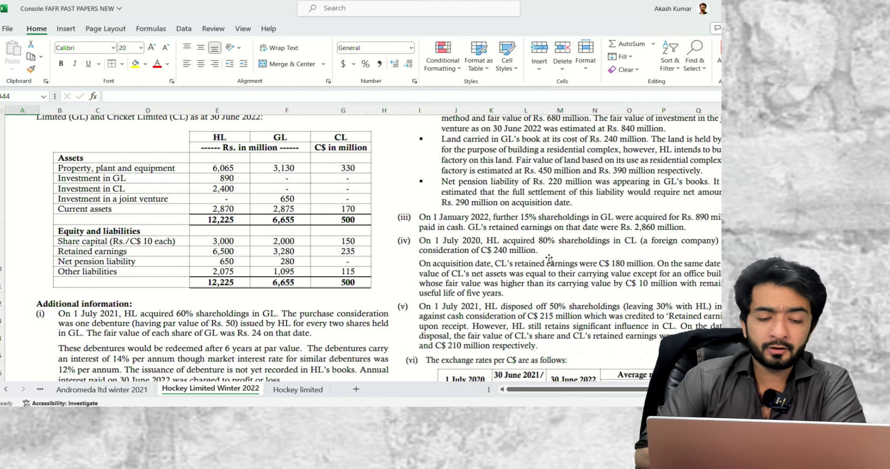
pyautogui.scroll(-10, 549, 258)
pyautogui.scroll(-1, 549, 258)
pyautogui.scroll(2, 548, 258)
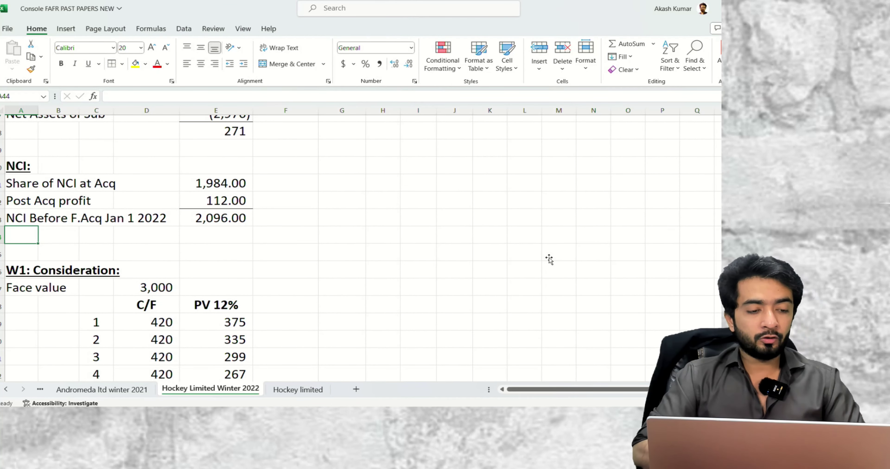
# Insert four blank rows below the "NCI Before F.Acq Jan 1 2022" row
pyautogui.hotkey('shift', 'space')
pyautogui.hotkey('shift', 'Down')
pyautogui.hotkey('ctrl', 'shift', '+')
pyautogui.hotkey('ctrl', 'shift', '+')
pyautogui.press('Up')
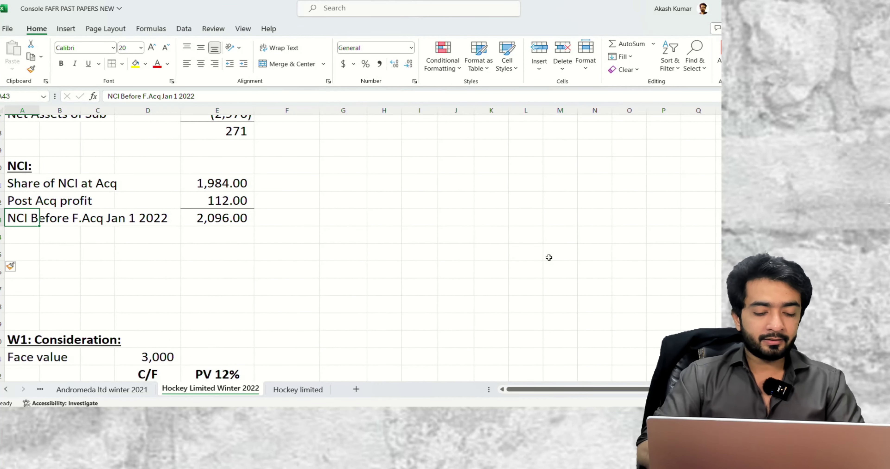
# Label A44 "Further 15% holding acq" and calculate its amount in E44 as E43/40*15
pyautogui.press('Down')
pyautogui.write('Fu')
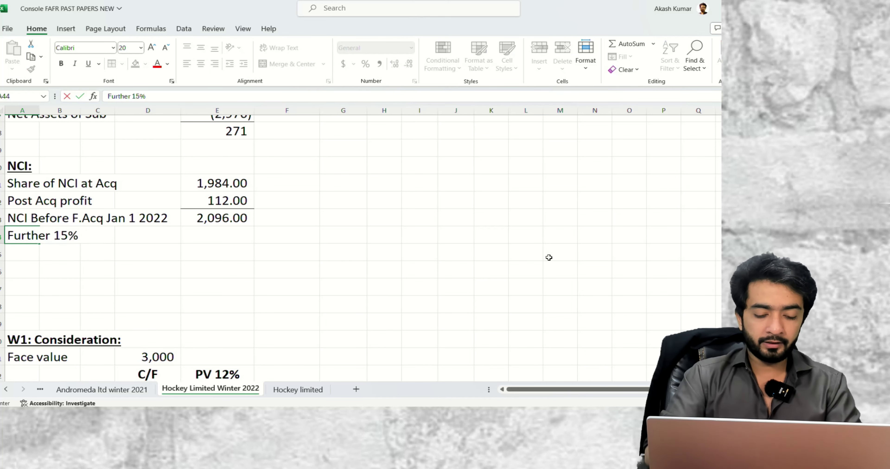
pyautogui.press('Tab')
pyautogui.press('Tab')
pyautogui.press('Tab')
pyautogui.press('Tab')
pyautogui.write('=')
pyautogui.press('Up')
pyautogui.write('/')
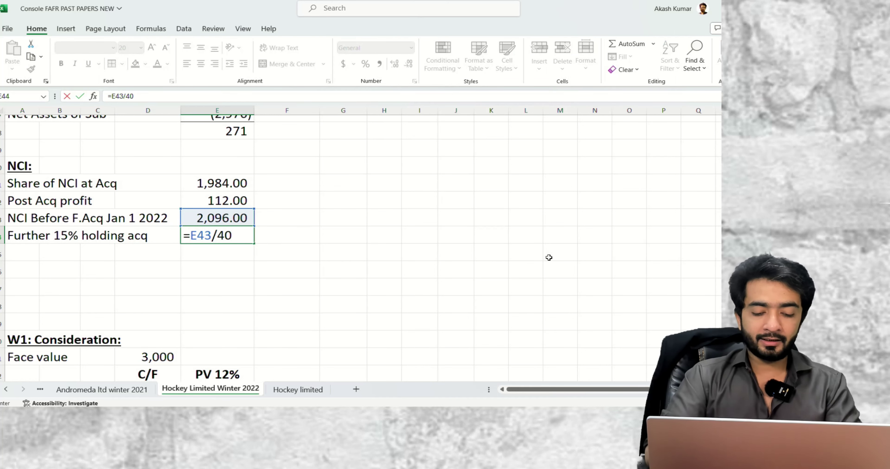
pyautogui.press('Return')
# Make the formula for the further 15% holding in E44 negative
pyautogui.press('Up')
pyautogui.press('Right')
pyautogui.press('Right')
pyautogui.press('Right')
pyautogui.press('Right')
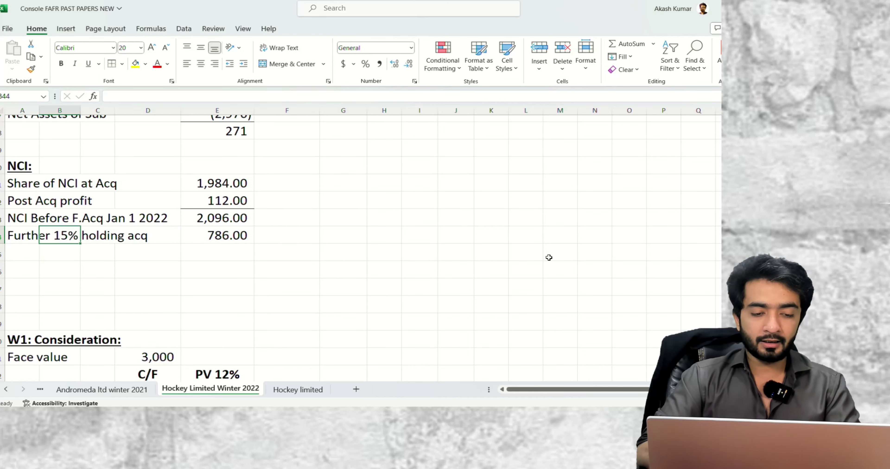
pyautogui.press('F2')
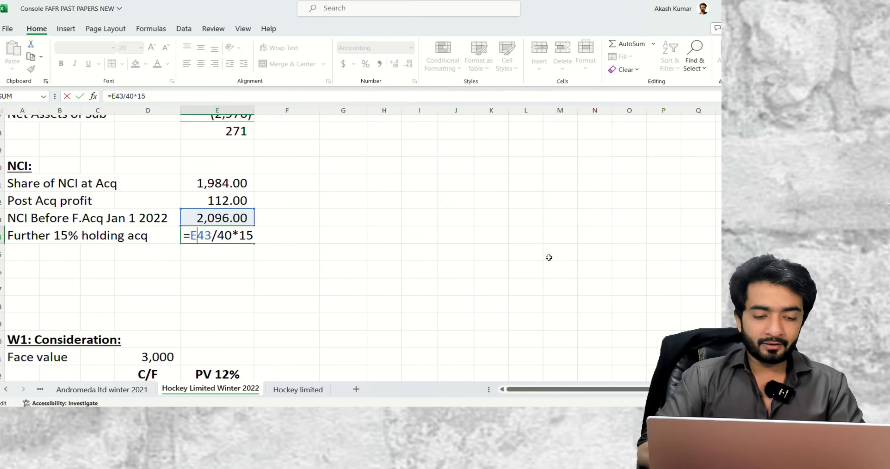
pyautogui.press('Return')
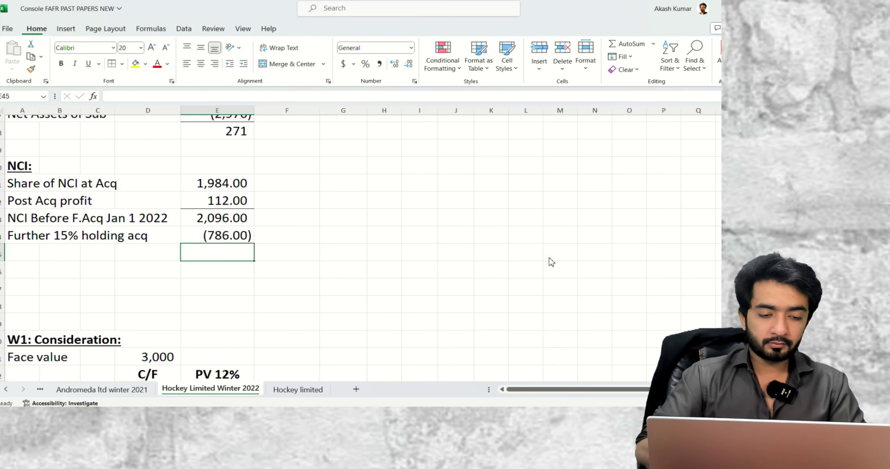
# Sum E43 and E44 in E45 and give the total a top border
pyautogui.write('=sum(')
pyautogui.press('Up')
pyautogui.press('Up')
pyautogui.hotkey('shift', 'Down')
pyautogui.press('Return')
pyautogui.press('Up')
pyautogui.press('alt')
pyautogui.press('h')
pyautogui.press('b')
pyautogui.press('p')
# Insert two more blank rows at row 48, above the W1 Consideration working
pyautogui.press('Down')
pyautogui.press('Right')
pyautogui.press('Down')
pyautogui.press('Down')
pyautogui.press('Left')
pyautogui.press('Left')
pyautogui.press('Down')
pyautogui.press('Down')
pyautogui.press('Left')
pyautogui.press('Left')
pyautogui.press('Up')
pyautogui.press('Up')
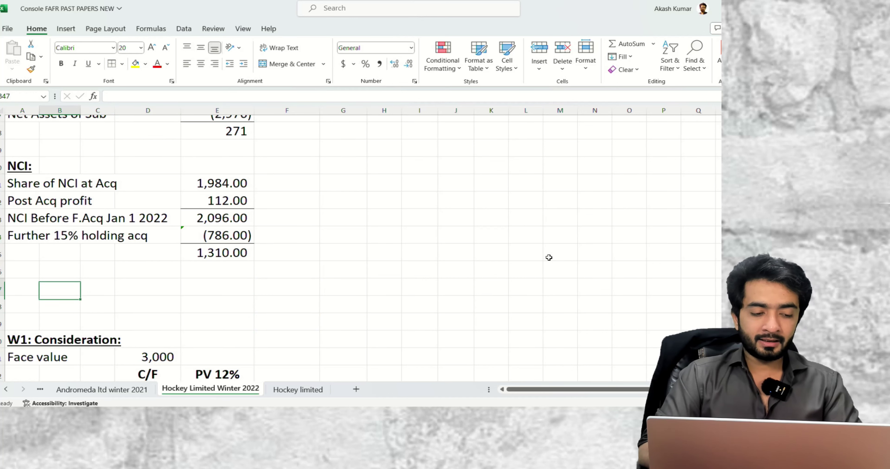
pyautogui.press('Down')
pyautogui.hotkey('shift', 'space')
pyautogui.hotkey('ctrl', 'shift', '=')
pyautogui.hotkey('ctrl', 'shift', '=')
pyautogui.press('Up')
pyautogui.press('Up')
pyautogui.press('Left')
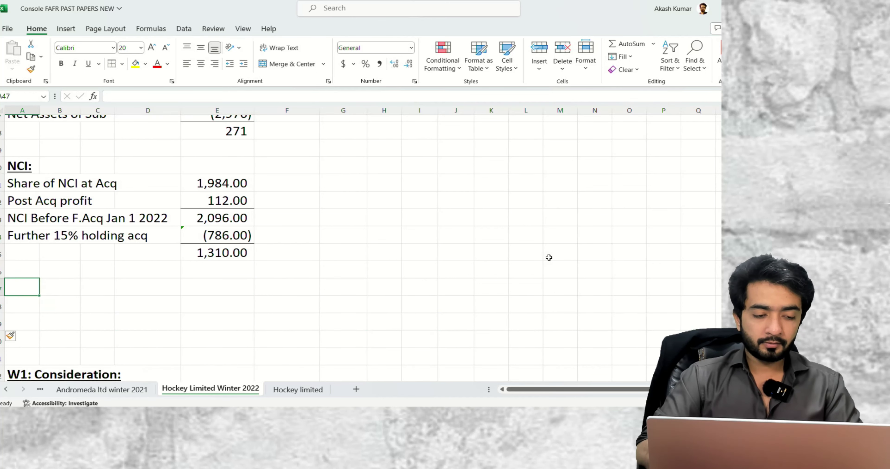
# Merge and center cells A47:D47 and A48:D48 for the journal entry's account names
pyautogui.hotkey('shift', 'Right')
pyautogui.hotkey('shift', 'Right')
pyautogui.hotkey('shift', 'Right')
pyautogui.press('alt')
pyautogui.press('h')
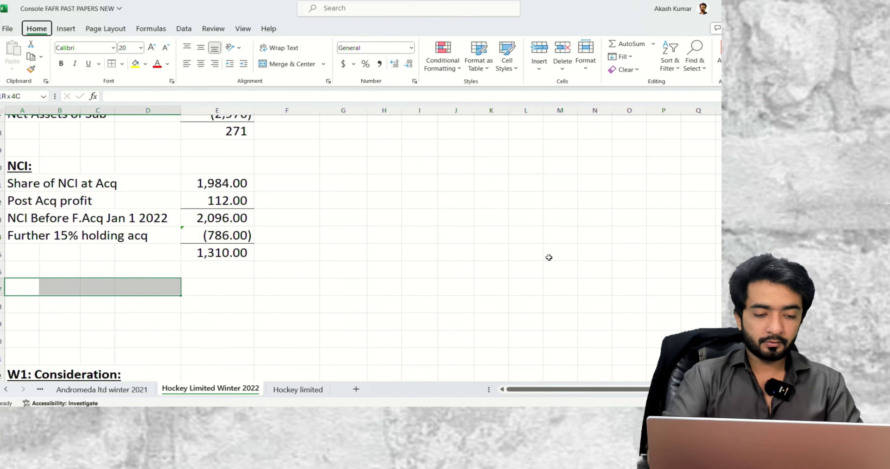
pyautogui.press('m')
pyautogui.press('c')
pyautogui.press('Down')
pyautogui.hotkey('shift', 'Right')
pyautogui.hotkey('shift', 'Right')
pyautogui.hotkey('shift', 'Right')
pyautogui.hotkey('alt', 'h')
pyautogui.press('m')
pyautogui.press('c')
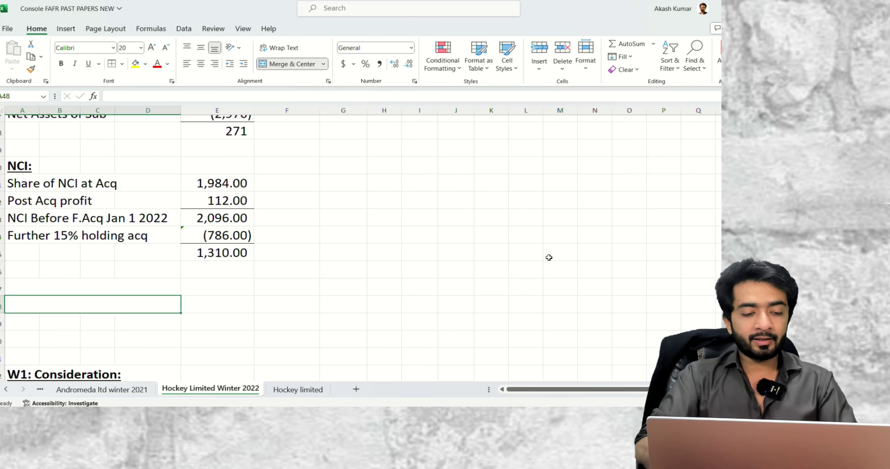
# Enter "Investment" in merged cell A48 and center it
pyautogui.write('Investme')
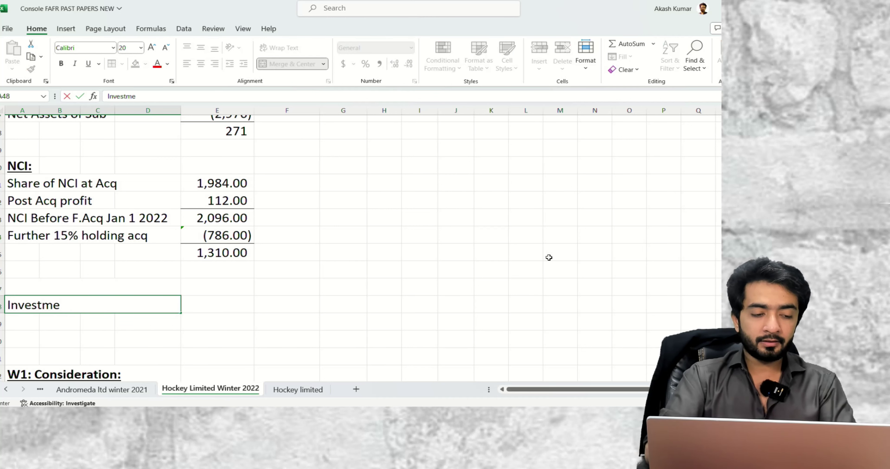
pyautogui.write('nt')
pyautogui.press('Return')
pyautogui.press('Up')
pyautogui.hotkey('alt', 'h')
pyautogui.press('a')
pyautogui.press('c')
# Enter the 890 paid for the further GL shares in F48 as the Investment credit, in General number format
pyautogui.press('Right')
pyautogui.press('Right')
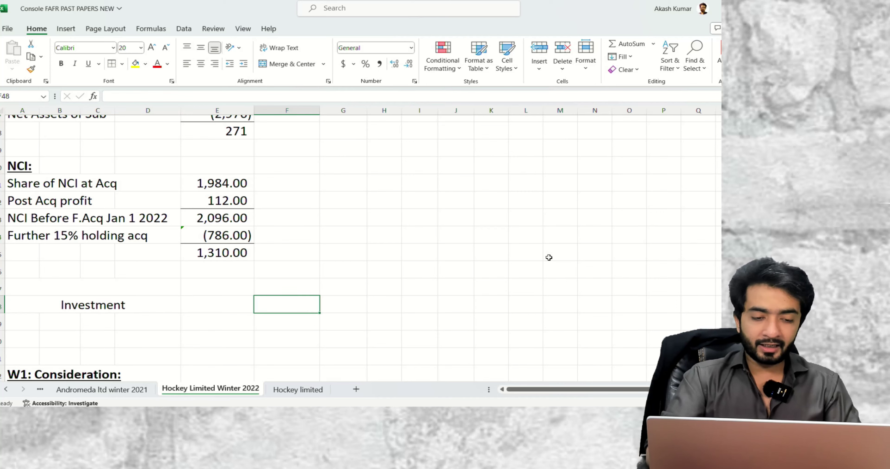
pyautogui.write('=')
pyautogui.scroll(12, 548, 258)
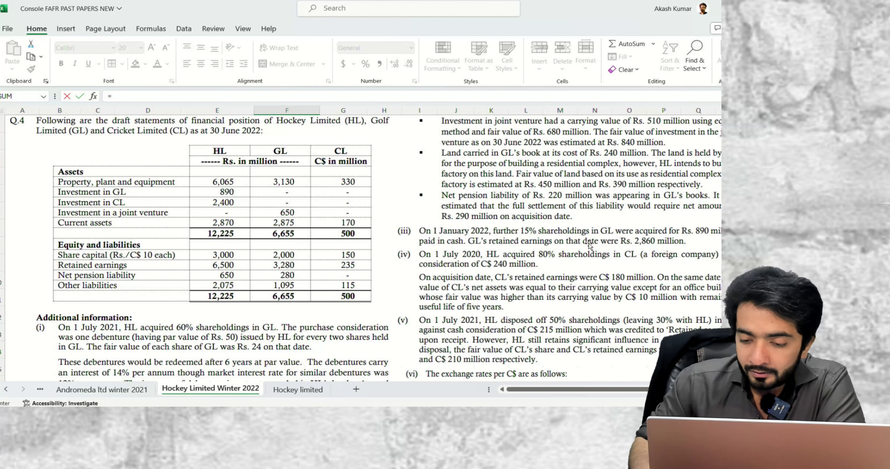
pyautogui.write('89')
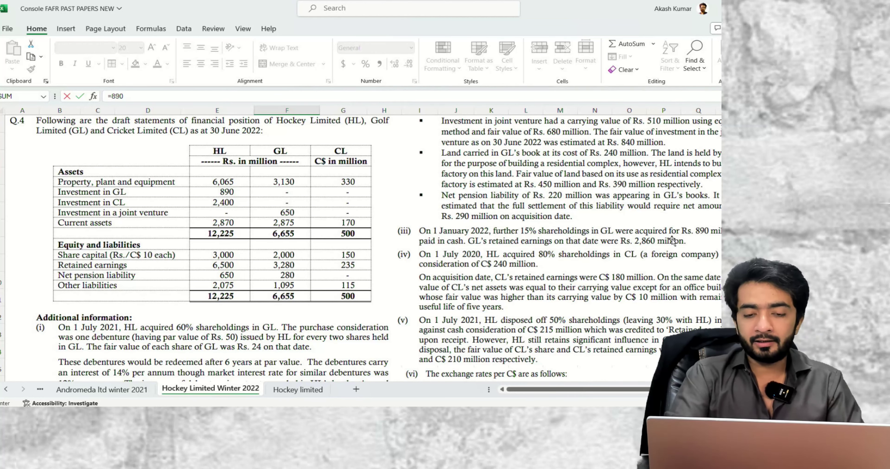
pyautogui.write('0')
pyautogui.hotkey('ctrl', 'Return')
pyautogui.hotkey('ctrl', 'shift', '~')
# Enter "NCI" in A47 and debit it in E47 with the sign-reversed further holding amount from E44
pyautogui.press('Up')
pyautogui.press('Left')
pyautogui.press('Left')
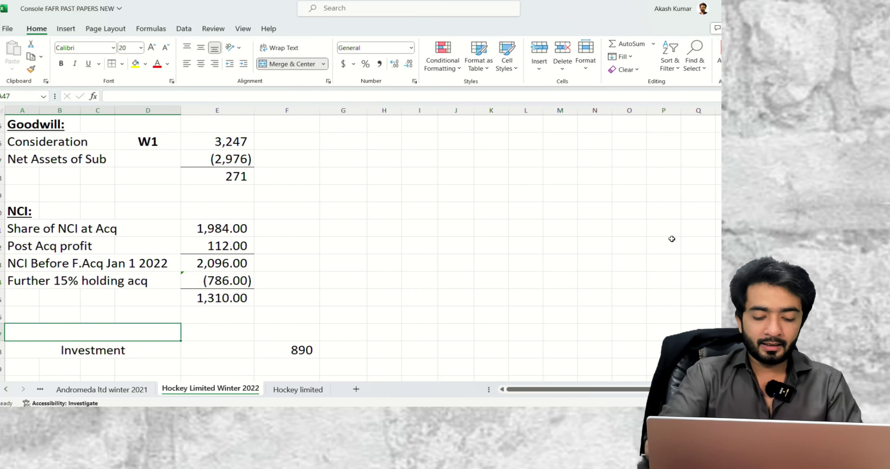
pyautogui.write('NCI')
pyautogui.press('Tab')
pyautogui.write('=-')
pyautogui.press('Up')
pyautogui.press('Up')
pyautogui.press('Up')
pyautogui.press('Return')
# Insert a blank row above the journal's NCI line
pyautogui.press('Up')
pyautogui.hotkey('shift', 'space')
pyautogui.hotkey('ctrl', 'shift', '=')
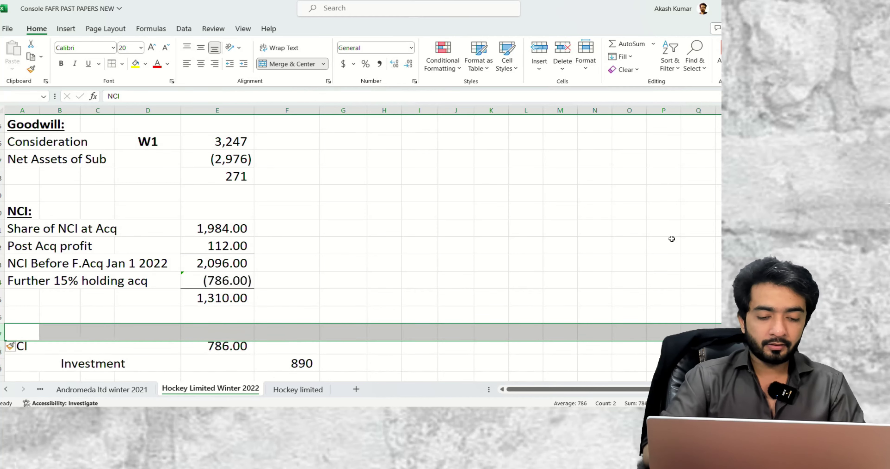
# Copy the merged NCI label cell into the blank row above it, A47
pyautogui.press('Down')
pyautogui.press('Down')
pyautogui.press('Down')
pyautogui.press('Down')
pyautogui.press('Up')
pyautogui.press('Up')
pyautogui.press('Up')
pyautogui.press('Right')
pyautogui.press('Down')
pyautogui.press('Right')
pyautogui.press('Right')
pyautogui.press('Up')
pyautogui.press('Left')
pyautogui.press('Left')
pyautogui.press('Up')
pyautogui.press('Left')
pyautogui.press('Left')
pyautogui.press('Left')
pyautogui.press('Left')
pyautogui.press('Down')
pyautogui.hotkey('ctrl', 'c')
pyautogui.press('Up')
pyautogui.hotkey('ctrl', 'v')
pyautogui.press('Escape')
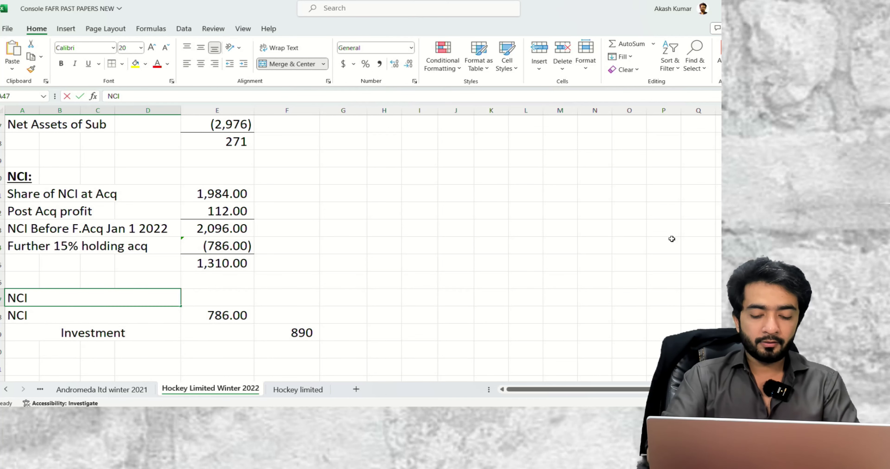
# Replace the copied label in A47 with "GR - loss on f.acq"
pyautogui.write('GR - loss o')
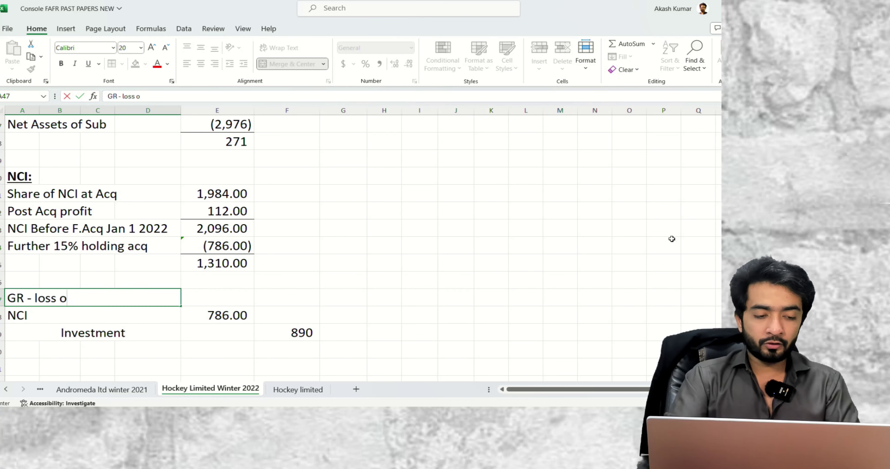
pyautogui.write('n f caq')
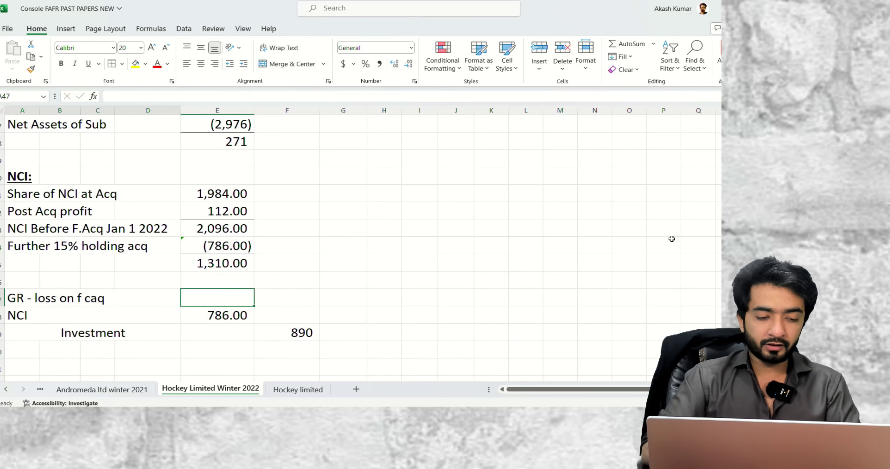
pyautogui.press('BackSpace')
pyautogui.press('BackSpace')
pyautogui.press('BackSpace')
pyautogui.press('BackSpace')
pyautogui.write('.a')
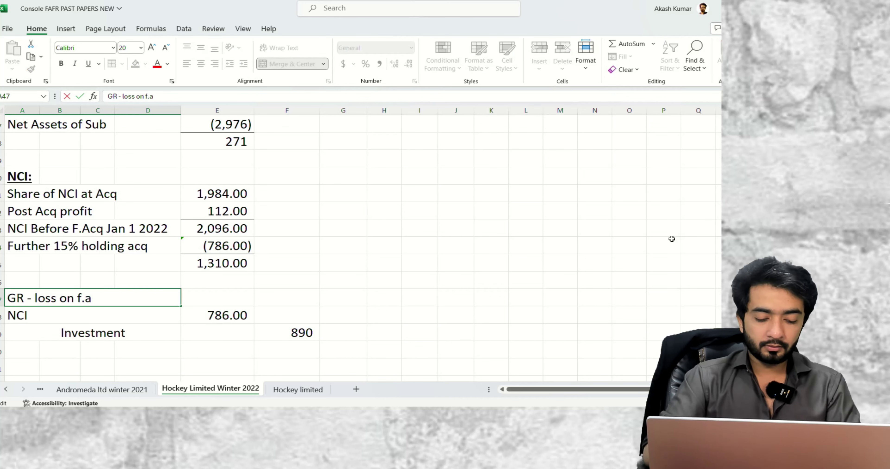
pyautogui.press('Tab')
# Calculate the loss on further acquisition in E47 as the Investment credit minus the NCI debit
pyautogui.write('=')
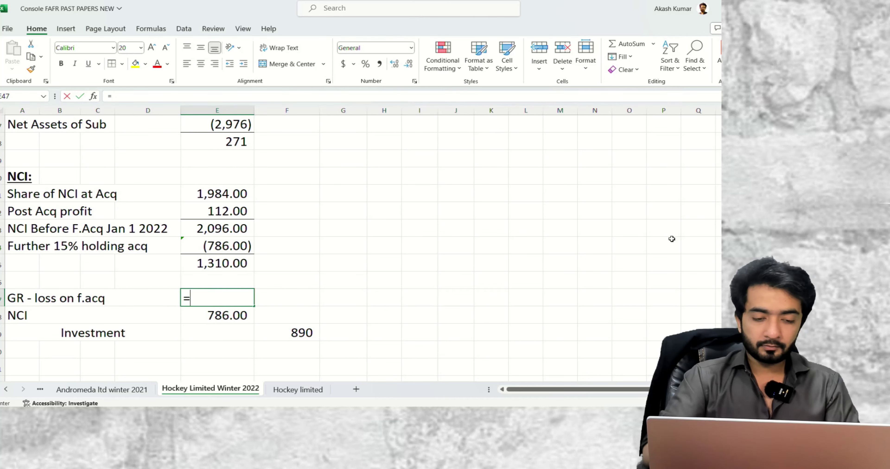
pyautogui.press('Right')
pyautogui.press('Down')
pyautogui.press('Down')
pyautogui.write('-')
pyautogui.press('Down')
pyautogui.press('Return')
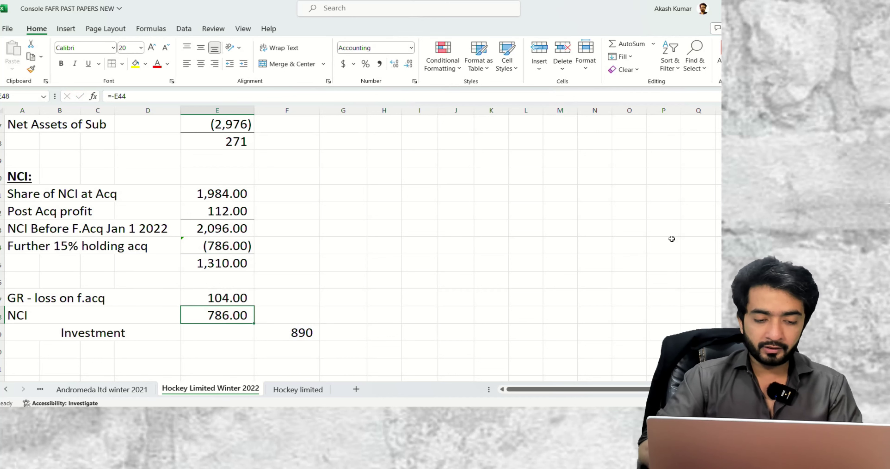
# Apply all borders to the further acquisition journal entry in A47:F49
pyautogui.press('Up')
pyautogui.press('F2')
pyautogui.press('Escape')
pyautogui.press('Left')
pyautogui.hotkey('shift', 'Right')
pyautogui.hotkey('shift', 'Right')
pyautogui.hotkey('shift', 'Down')
pyautogui.hotkey('shift', 'Down')
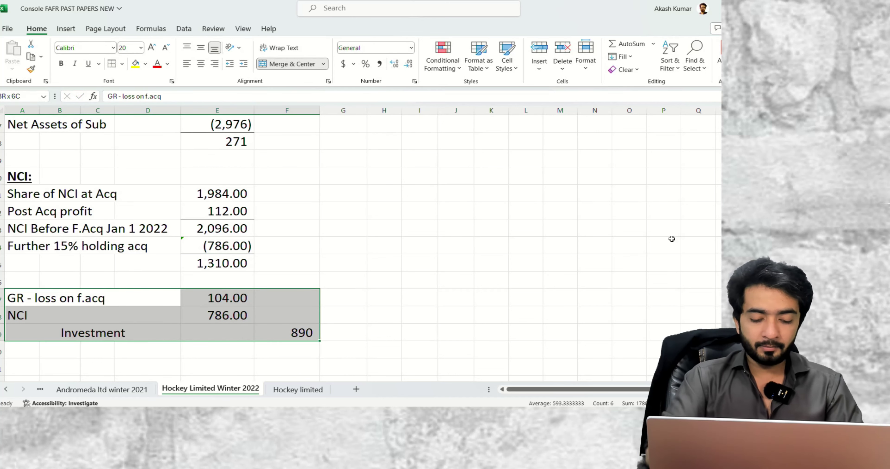
pyautogui.hotkey('alt', 'h')
pyautogui.press('b')
pyautogui.press('a')
# Examine the formulas behind the further acquisition journal entry amounts and the NCI working
pyautogui.press('Right')
pyautogui.press('F2')
pyautogui.press('Escape')
pyautogui.press('Down')
pyautogui.press('F2')
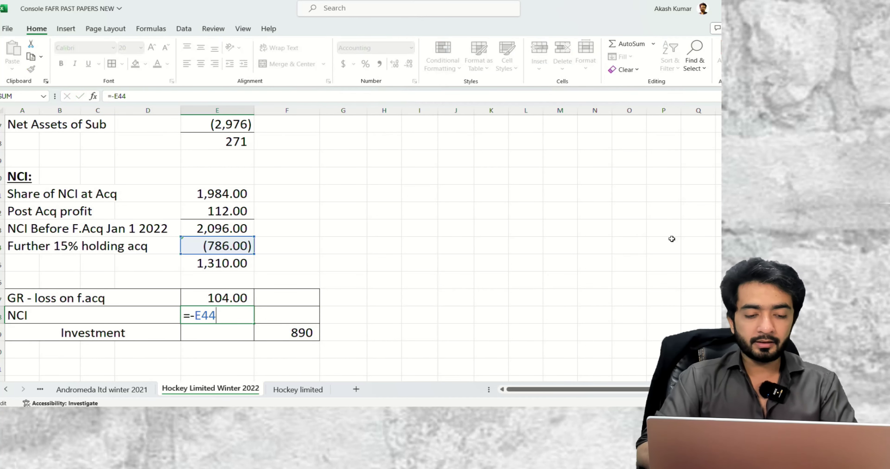
pyautogui.press('Escape')
pyautogui.press('Right')
pyautogui.press('Down')
pyautogui.press('F2')
pyautogui.press('Escape')
pyautogui.press('Left')
pyautogui.press('Up')
pyautogui.press('F2')
pyautogui.press('Escape')
pyautogui.press('F2')
pyautogui.press('Escape')
pyautogui.press('Up')
pyautogui.press('F2')
pyautogui.press('Escape')
pyautogui.press('Up')
pyautogui.press('Up')
pyautogui.press('Up')
pyautogui.press('F2')
pyautogui.press('Escape')
# Insert two blank rows at row 46, between the NCI working and the further acquisition journal entry
pyautogui.press('Down')
pyautogui.press('Down')
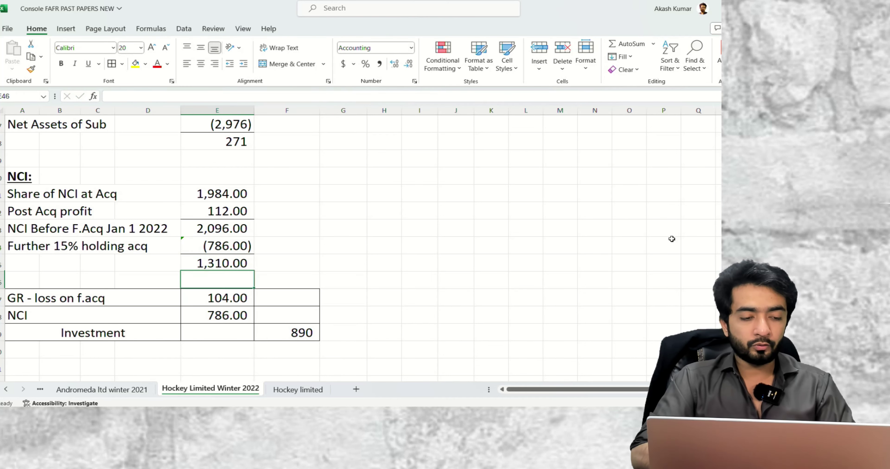
pyautogui.hotkey('shift', 'space')
pyautogui.hotkey('ctrl', 'shift', '+')
pyautogui.hotkey('ctrl', 'shift', '+')
pyautogui.press('Down')
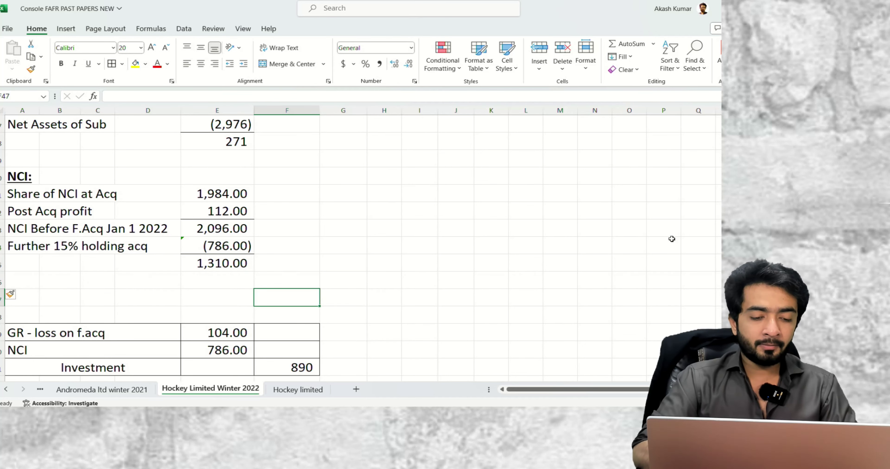
# Add the label "Post Acq Jan - Dec" in A46 below the NCI balance
pyautogui.press('Down')
pyautogui.press('Down')
pyautogui.press('Left')
pyautogui.press('Up')
pyautogui.press('Up')
pyautogui.press('Up')
pyautogui.press('Left')
pyautogui.press('Left')
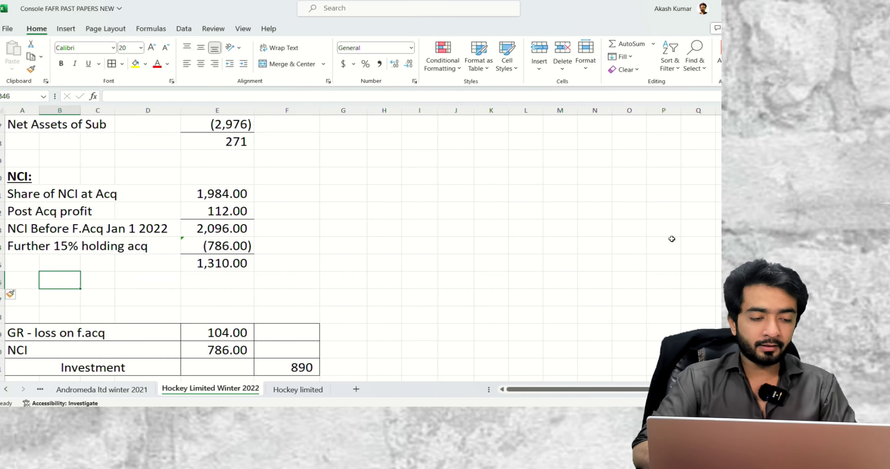
pyautogui.press('Left')
pyautogui.write('Post')
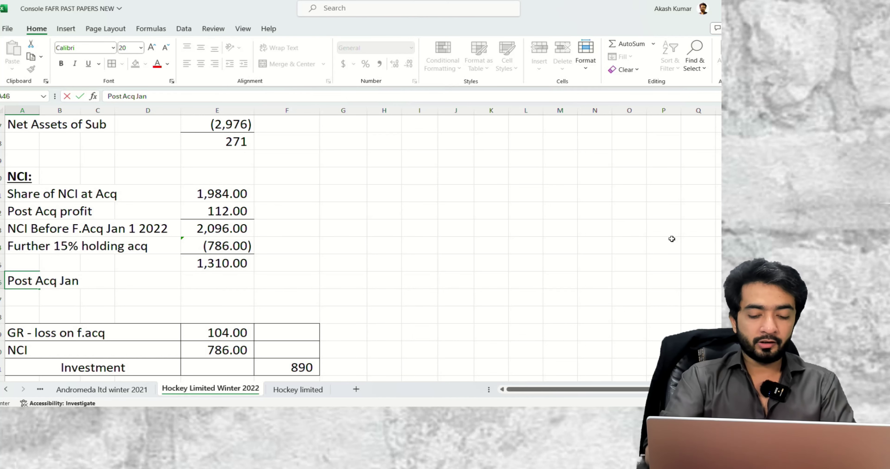
pyautogui.press('Right')
# Enter GL's retained earnings of 3280 from the question in F26 under At Rep, with a thousands separator and no decimals
pyautogui.press('Right')
pyautogui.press('Right')
pyautogui.press('Right')
pyautogui.press('Right')
pyautogui.press('Up')
pyautogui.press('Up')
pyautogui.press('Up')
pyautogui.press('Up')
pyautogui.press('Up')
pyautogui.press('Up')
pyautogui.press('Up')
pyautogui.press('Up')
pyautogui.press('Up')
pyautogui.press('Up')
pyautogui.press('Up')
pyautogui.press('Up')
pyautogui.press('Up')
pyautogui.press('Up')
pyautogui.press('Up')
pyautogui.press('Up')
pyautogui.press('Up')
pyautogui.press('Up')
pyautogui.press('Up')
pyautogui.press('Up')
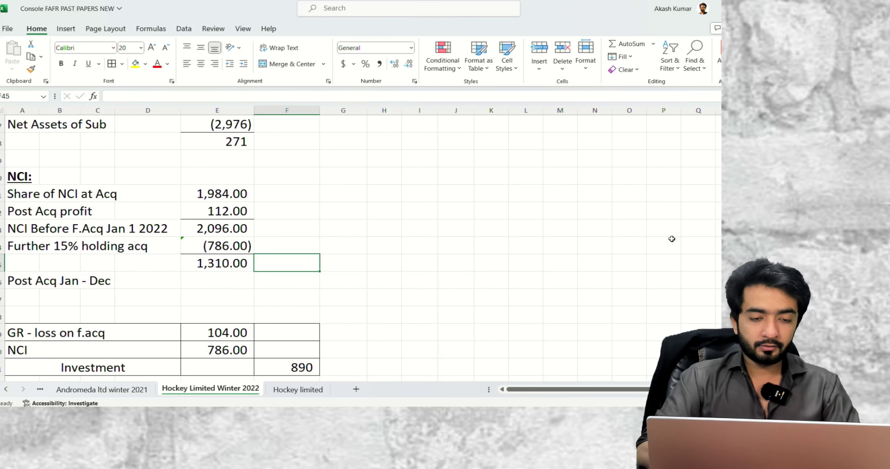
pyautogui.press('Up')
pyautogui.press('Up')
pyautogui.press('Up')
pyautogui.press('Up')
pyautogui.press('Up')
pyautogui.press('Up')
pyautogui.press('Up')
pyautogui.press('Down')
pyautogui.press('Down')
pyautogui.press('Down')
pyautogui.press('Down')
pyautogui.press('Down')
pyautogui.press('Down')
pyautogui.press('Down')
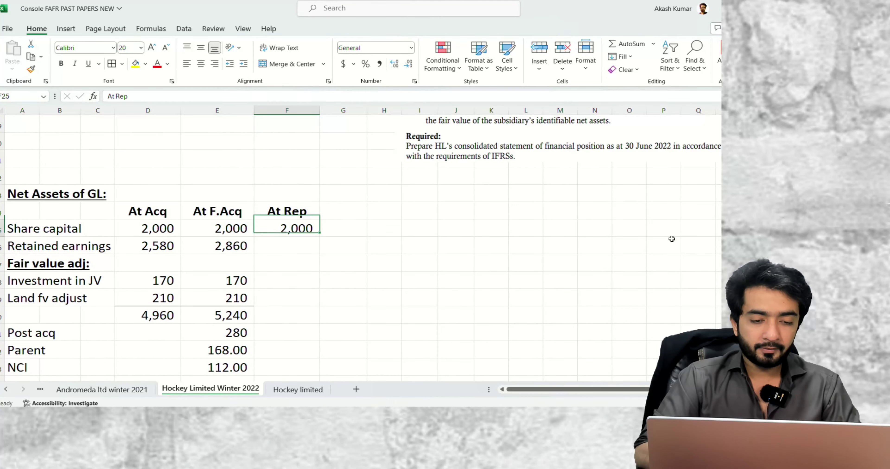
pyautogui.scroll(10, 665, 260)
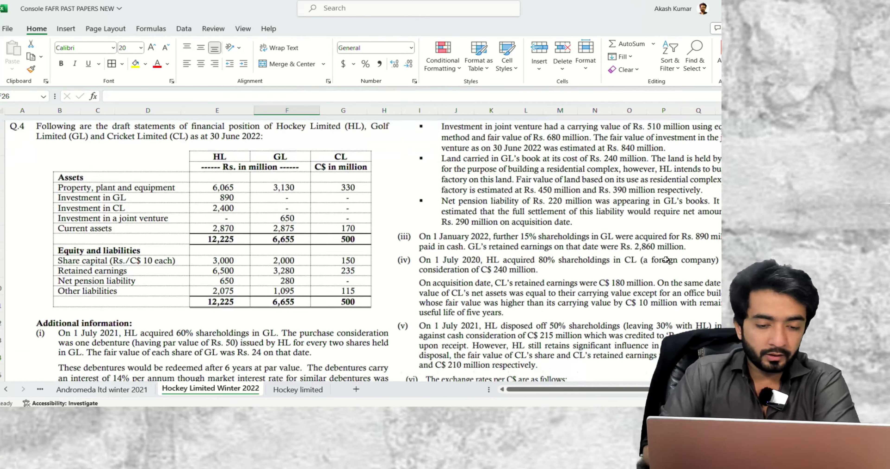
pyautogui.scroll(-12, 299, 275)
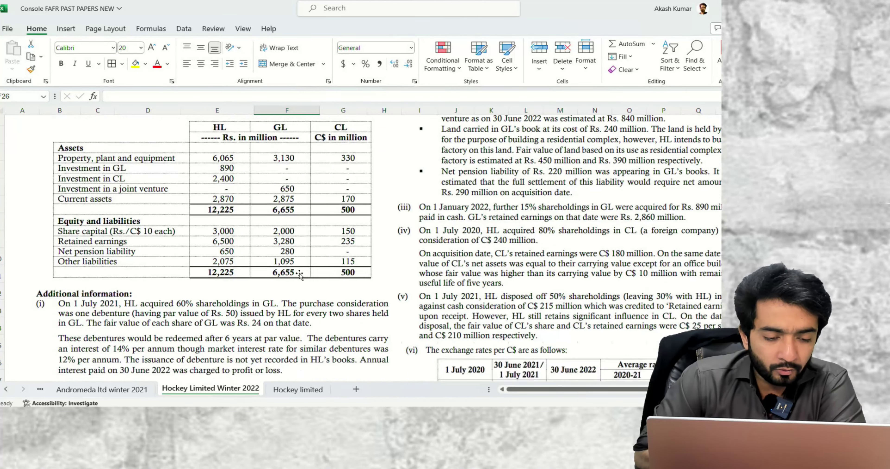
pyautogui.scroll(2, 299, 274)
pyautogui.write('3280')
pyautogui.press('Tab')
pyautogui.press('Left')
pyautogui.hotkey('ctrl', 'shift', '1')
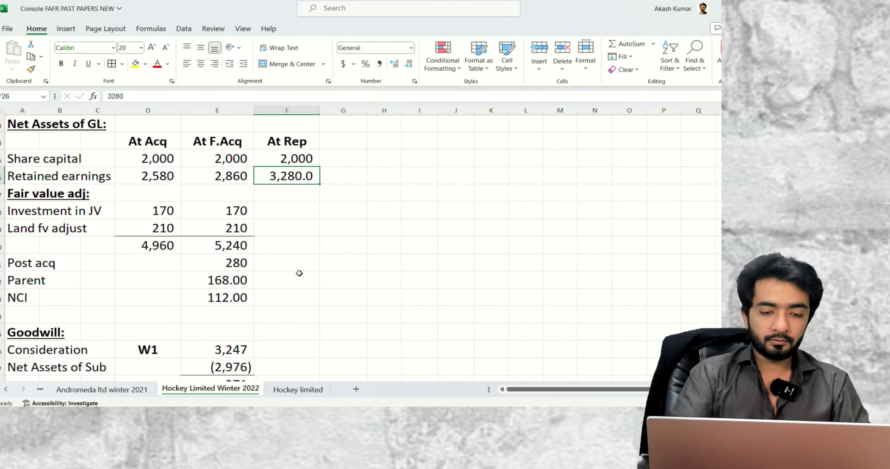
# Carry the Investment in JV and land fair value adjustments into the At Rep column and total its net assets in F30
pyautogui.press('Down')
pyautogui.press('Down')
pyautogui.press('Down')
pyautogui.press('Up')
pyautogui.write('=')
pyautogui.press('Left')
pyautogui.press('Return')
pyautogui.press('Down')
pyautogui.hotkey('ctrl', 'r')
pyautogui.press('F2')
pyautogui.press('Return')
# Copy the Post acq formula from E31 to F31 so it calculates F30 minus E30
pyautogui.press('Left')
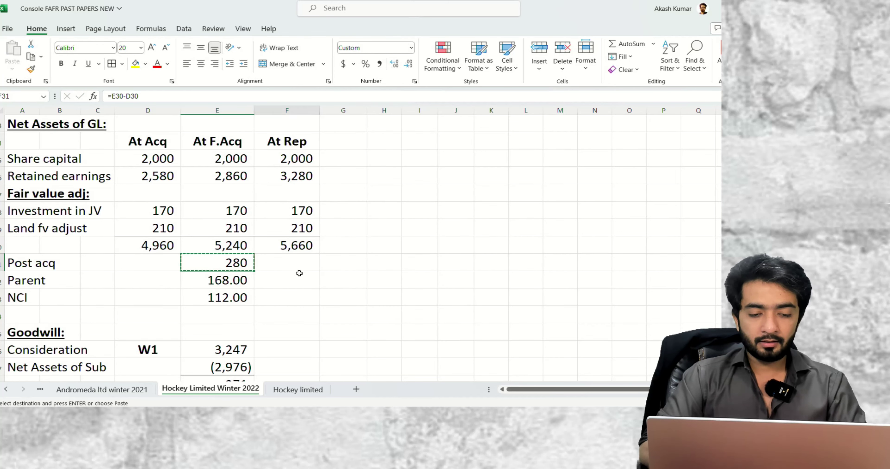
pyautogui.press('Right')
pyautogui.hotkey('ctrl', 'r')
pyautogui.press('F2')
pyautogui.press('Return')
pyautogui.press('Left')
pyautogui.press('Right')
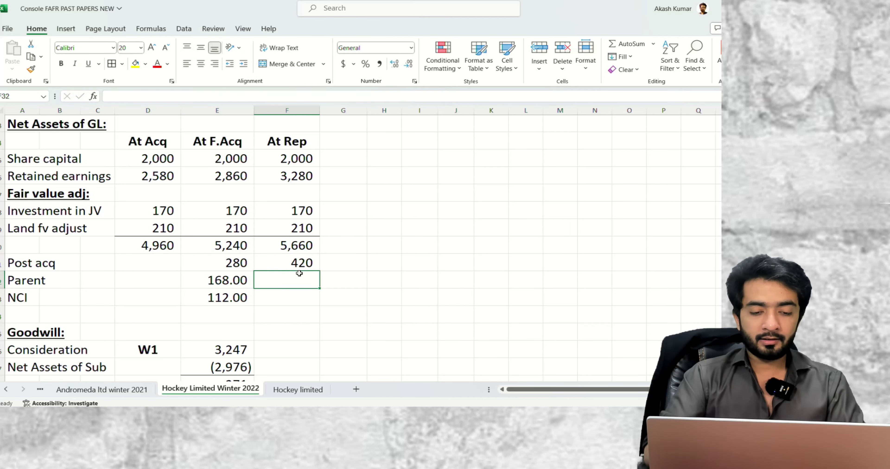
pyautogui.hotkey('ctrl', "'")
pyautogui.press('Escape')
pyautogui.press('Up')
pyautogui.press('Escape')
pyautogui.press('Up')
pyautogui.press('Up')
pyautogui.press('Down')
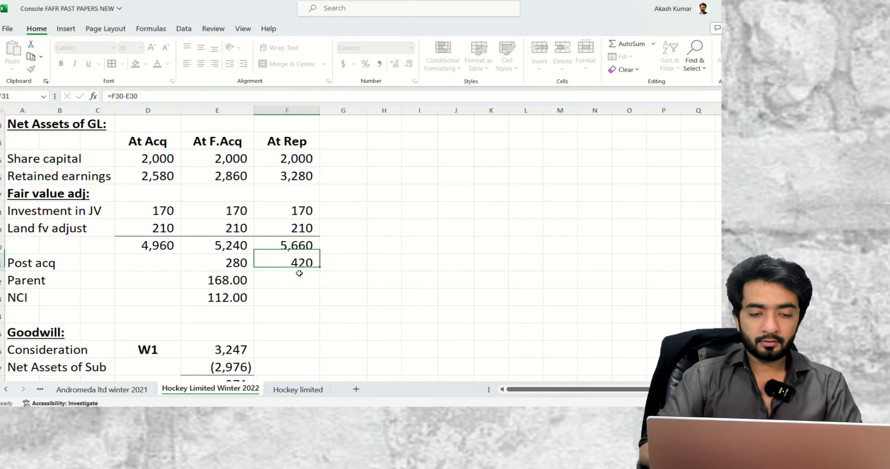
# Split the At Rep post-acquisition profit in F31 between Parent at 75% in F32 and NCI at 25% in F33
pyautogui.press('Down')
pyautogui.write('=')
pyautogui.press('Up')
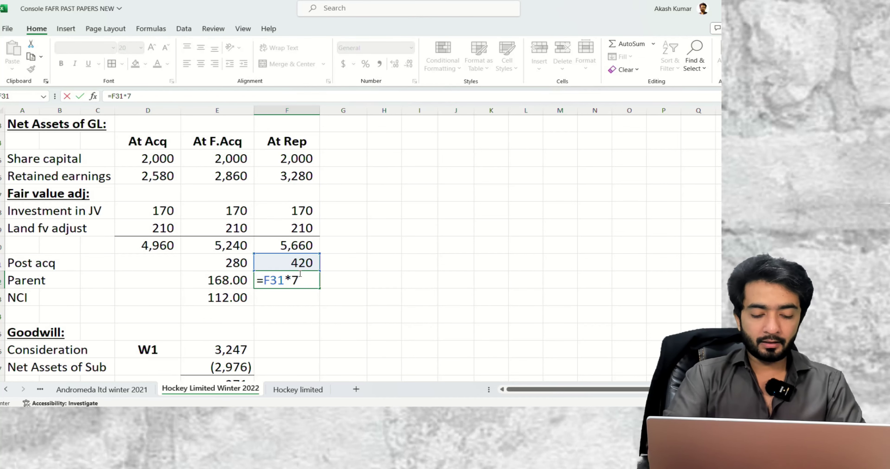
pyautogui.press('Return')
pyautogui.write('=')
pyautogui.press('Up')
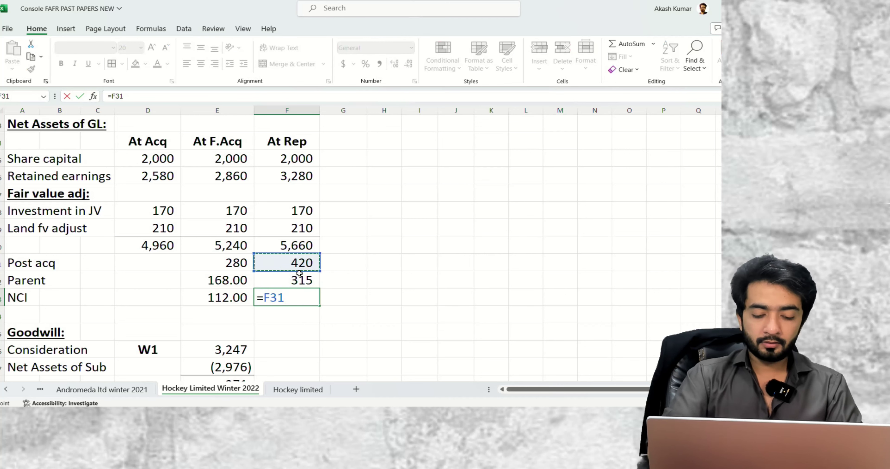
pyautogui.write('*25%')
pyautogui.press('Return')
# Examine the Parent and NCI share formulas in the At Rep column
pyautogui.press('Up')
pyautogui.press('F2')
pyautogui.press('Escape')
pyautogui.press('Up')
pyautogui.press('F2')
pyautogui.press('Escape')
pyautogui.press('Down')
pyautogui.press('F2')
pyautogui.press('Escape')
pyautogui.press('F2')
pyautogui.press('Return')
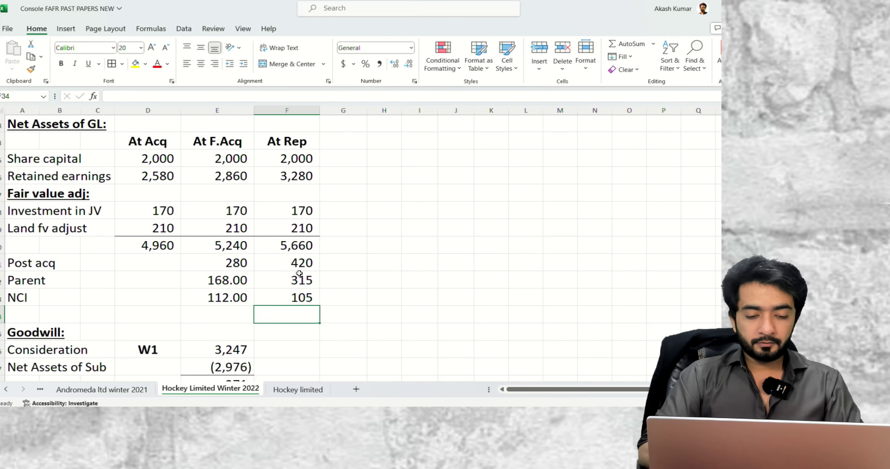
# Link the Post Acq Jan - Dec amount in E46 to the At Rep NCI share in F33
pyautogui.press('Down')
pyautogui.press('Down')
pyautogui.press('Down')
pyautogui.press('Down')
pyautogui.press('Down')
pyautogui.press('Down')
pyautogui.press('Down')
pyautogui.press('Down')
pyautogui.press('Down')
pyautogui.press('Down')
pyautogui.press('Down')
pyautogui.press('Down')
pyautogui.press('Down')
pyautogui.press('Down')
pyautogui.press('Down')
pyautogui.press('Down')
pyautogui.press('Down')
pyautogui.press('Down')
pyautogui.press('Down')
pyautogui.press('Left')
pyautogui.press('Down')
pyautogui.press('Up')
pyautogui.press('Up')
pyautogui.press('Up')
pyautogui.press('Up')
pyautogui.press('Up')
pyautogui.press('Up')
pyautogui.press('Up')
pyautogui.press('Up')
pyautogui.press('Up')
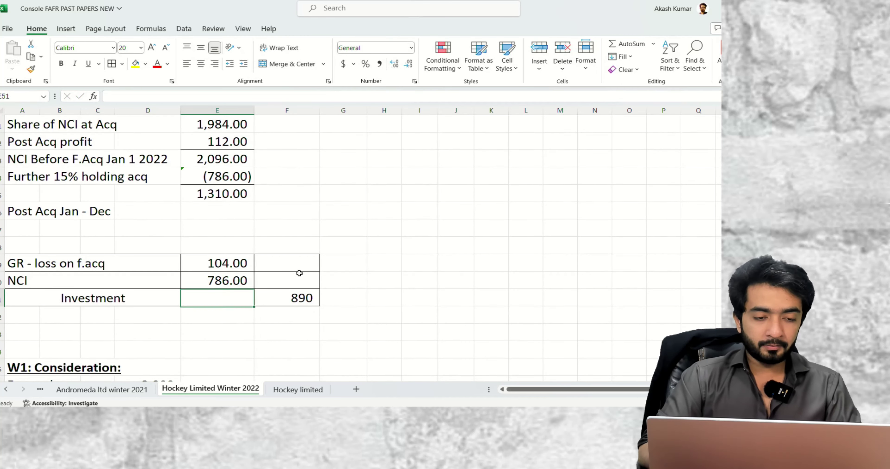
pyautogui.write('=')
pyautogui.press('Right')
pyautogui.press('Right')
pyautogui.press('Down')
pyautogui.press('Down')
pyautogui.press('Down')
pyautogui.press('Down')
pyautogui.press('Down')
pyautogui.press('Down')
pyautogui.press('Down')
pyautogui.press('Down')
pyautogui.press('Down')
pyautogui.press('Down')
pyautogui.press('Down')
pyautogui.press('Down')
pyautogui.press('Down')
pyautogui.press('Down')
pyautogui.press('Down')
pyautogui.press('Down')
pyautogui.press('Down')
pyautogui.press('Down')
pyautogui.press('Down')
pyautogui.press('Down')
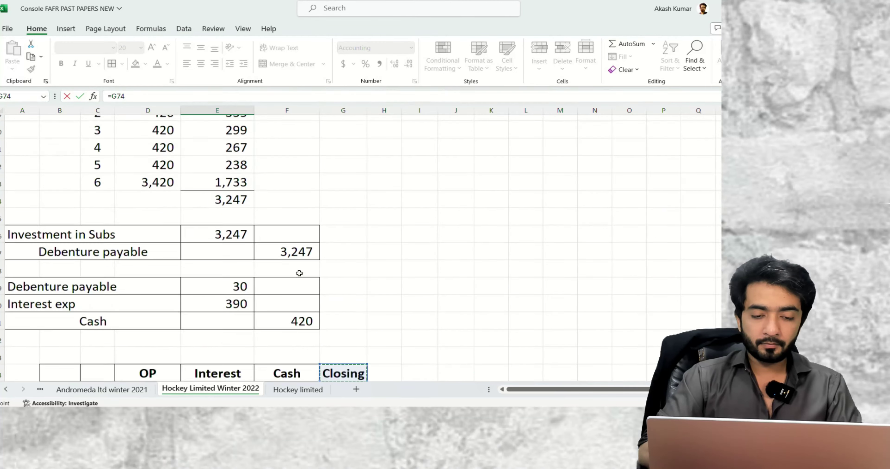
pyautogui.press('Left')
pyautogui.press('Down')
pyautogui.press('Up')
pyautogui.press('Up')
pyautogui.press('Up')
pyautogui.press('Up')
pyautogui.press('Up')
pyautogui.press('Up')
pyautogui.press('Up')
pyautogui.press('Up')
pyautogui.press('Up')
pyautogui.press('Up')
pyautogui.press('Up')
pyautogui.press('Up')
pyautogui.press('Up')
pyautogui.press('Up')
pyautogui.press('Up')
pyautogui.press('Up')
pyautogui.press('Up')
pyautogui.press('Up')
pyautogui.press('Up')
pyautogui.press('Up')
pyautogui.press('Up')
pyautogui.press('Up')
pyautogui.press('Down')
pyautogui.press('Down')
pyautogui.press('Return')
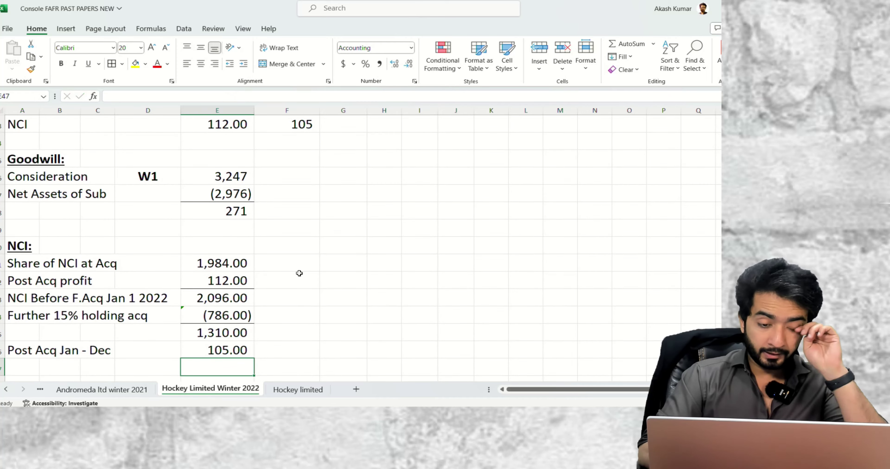
# Total E45:E46 in E47 as the closing NCI, in bold with a top and double bottom border
pyautogui.hotkey('alt', '=')
pyautogui.press('Up')
pyautogui.hotkey('shift', 'Down')
pyautogui.hotkey('ctrl', 'Return')
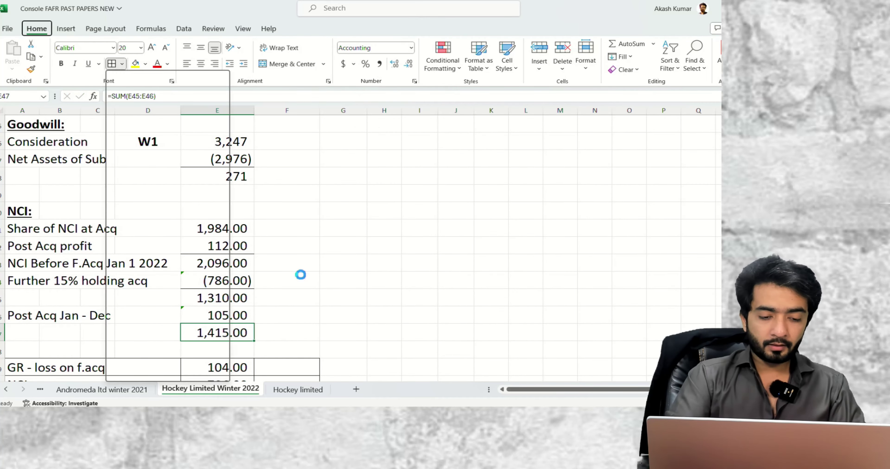
pyautogui.hotkey('ctrl', 'b')
# Insert blank rows between the NCI total and the GR - loss on f.acq journal
pyautogui.press('Down')
pyautogui.hotkey('shift', 'space')
pyautogui.hotkey('ctrl', 'shift', '=')
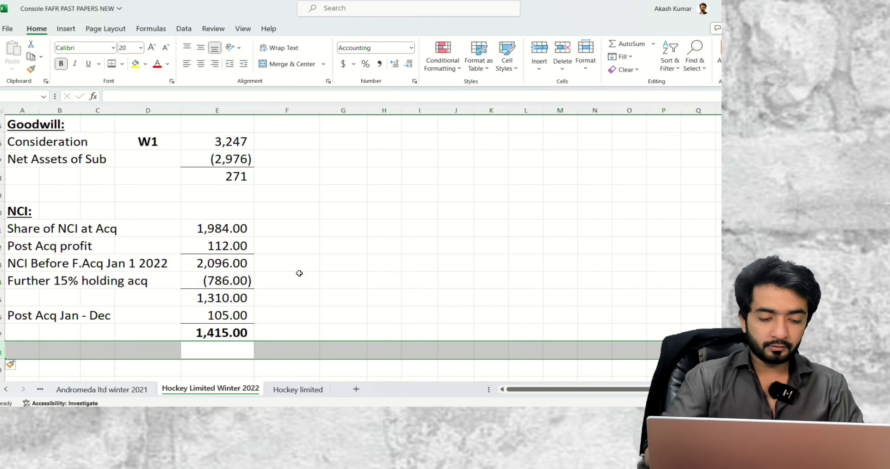
pyautogui.press('Down')
pyautogui.press('Down')
pyautogui.press('Down')
pyautogui.press('Left')
pyautogui.press('Left')
pyautogui.press('Left')
pyautogui.press('Left')
pyautogui.press('Up')
pyautogui.press('Up')
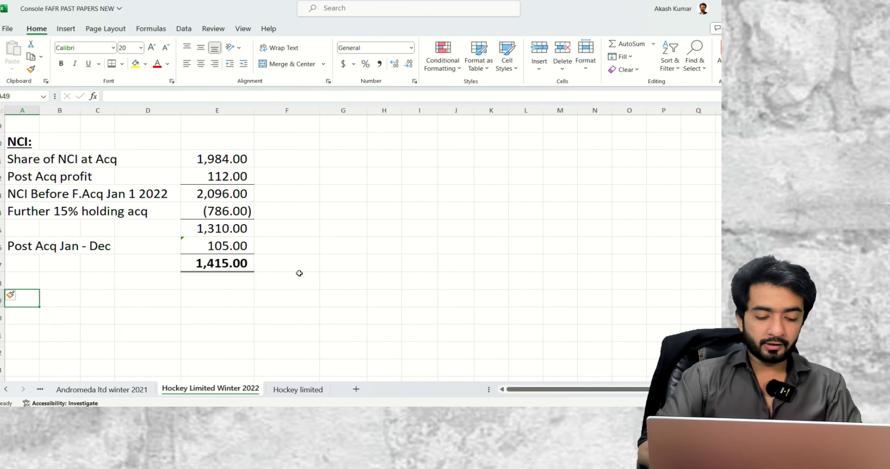
# Add a bold, underlined "Group Reserves:" heading in A50 beneath the NCI working
pyautogui.press('Down')
pyautogui.write('Group Reserves:')
pyautogui.press('Return')
pyautogui.press('Up')
pyautogui.hotkey('ctrl', 'b')
pyautogui.hotkey('ctrl', 'u')
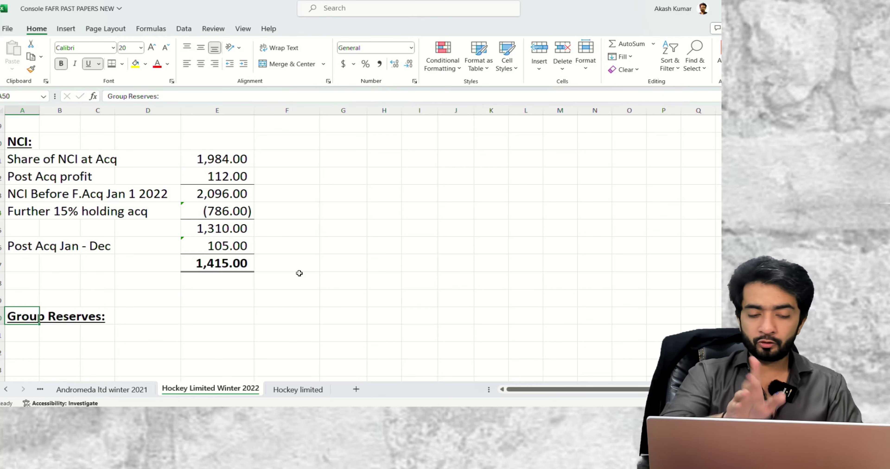
# Delete the surplus blank row directly above the Group Reserves heading
pyautogui.press('Up')
pyautogui.hotkey('shift', 'space')
pyautogui.hotkey('ctrl', '-')
pyautogui.press('Down')
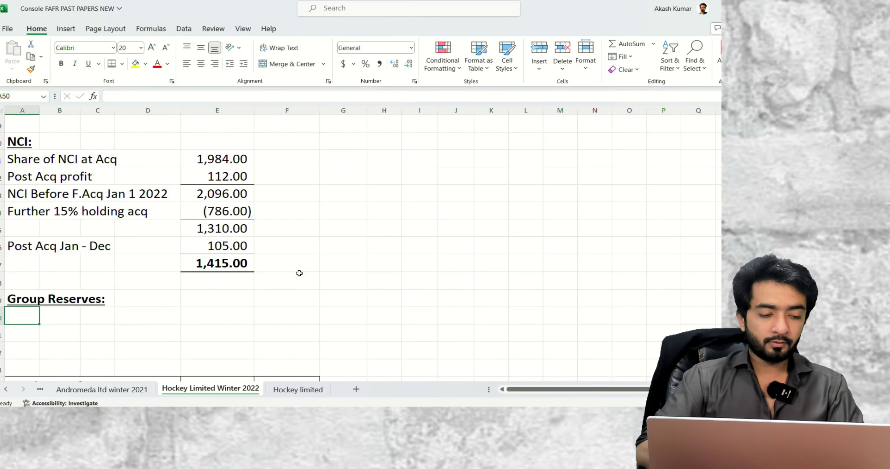
# Add the line label "Retained Earnigns of Parent" in A50 under Group Reserves
pyautogui.write('Retained Earnigns')
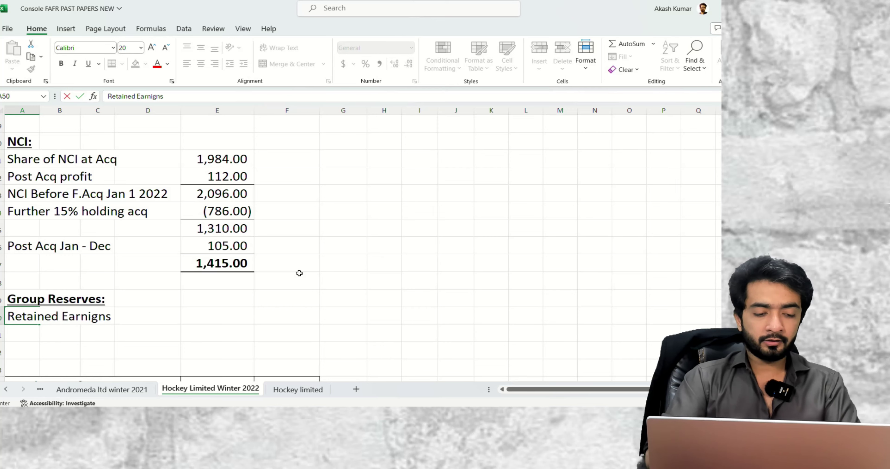
pyautogui.write(' of Parent')
pyautogui.press('Right')
pyautogui.press('Right')
pyautogui.press('Right')
pyautogui.press('Right')
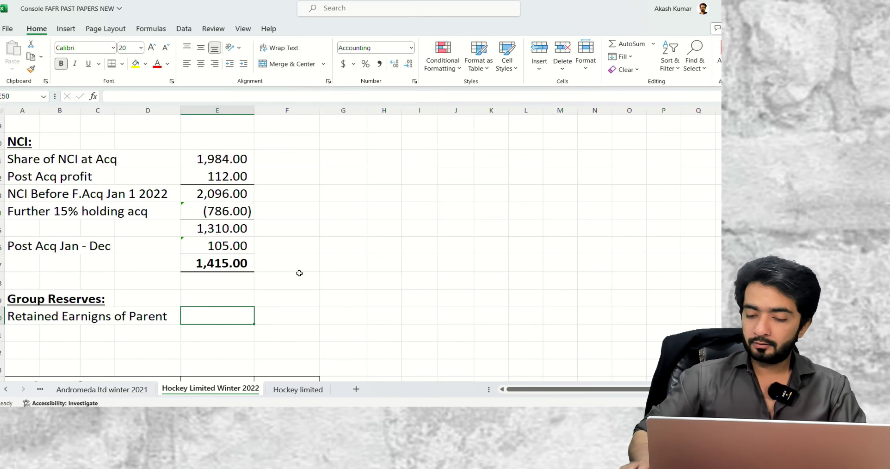
# Enter HL's retained earnings of 6500 from the question in E50 and remove the bold formatting
pyautogui.scroll(10, 299, 273)
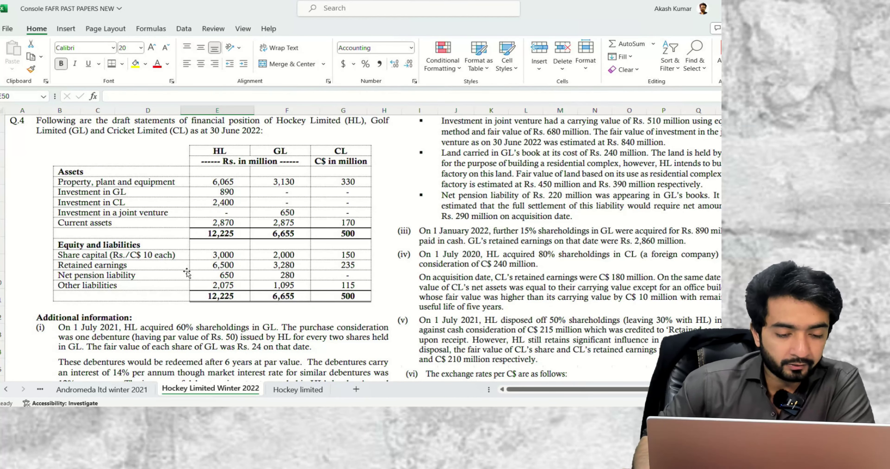
pyautogui.write('6500')
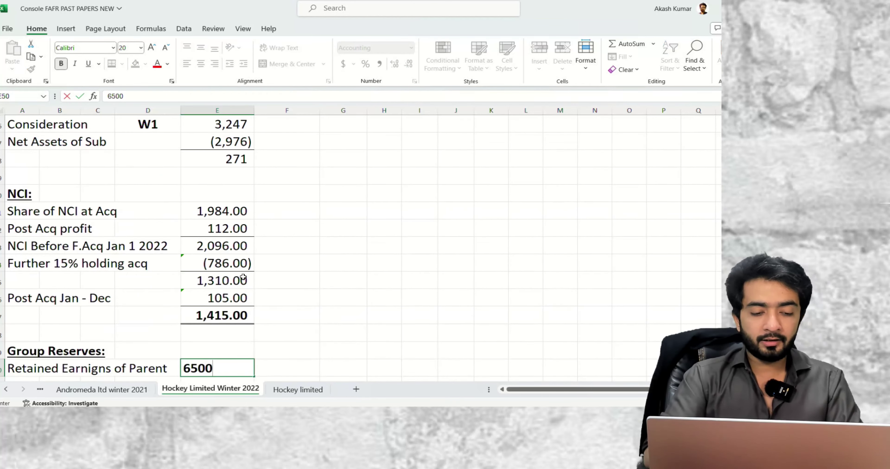
pyautogui.press('Return')
pyautogui.press('Up')
pyautogui.press('Right')
pyautogui.press('Right')
pyautogui.press('Right')
pyautogui.press('Right')
pyautogui.hotkey('ctrl', 'b')
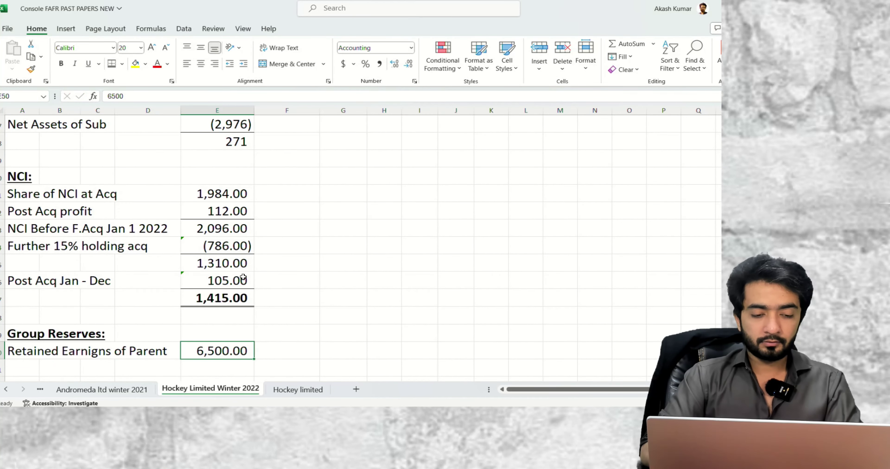
# Add the label "Post Acq Jan - Decv" in A51 below the parent's retained earnings
pyautogui.press('Down')
pyautogui.hotkey('shift', 'Down')
pyautogui.hotkey('shift', 'Down')
pyautogui.hotkey('shift', 'Up')
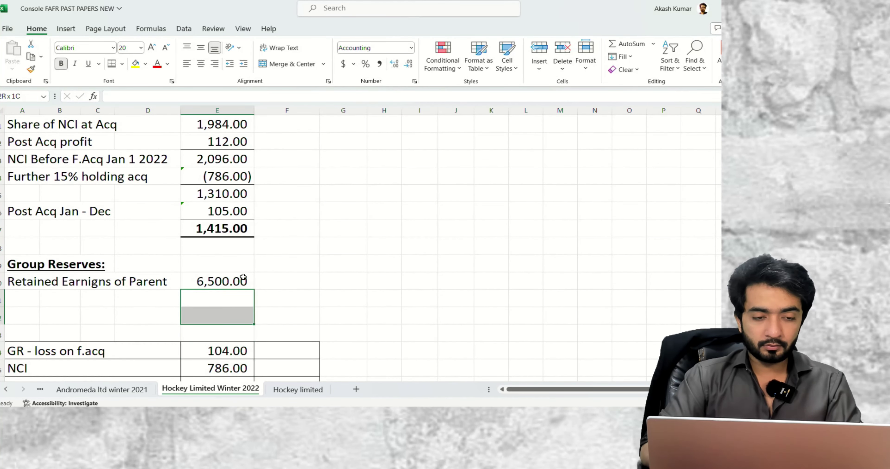
pyautogui.press('Down')
pyautogui.press('Down')
pyautogui.press('Up')
pyautogui.press('Up')
pyautogui.press('Left')
pyautogui.press('Left')
pyautogui.press('Left')
pyautogui.press('Left')
pyautogui.write('Po')
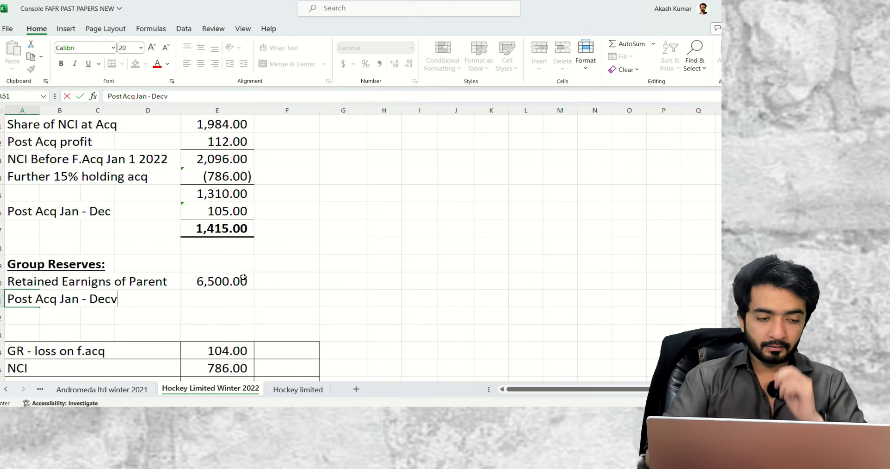
pyautogui.press('Return')
# Change the post-acquisition label in A46 of the NCI working to "Post Acq Jan - June"
pyautogui.press('Up')
pyautogui.press('Up')
pyautogui.press('Up')
pyautogui.press('Up')
pyautogui.press('Up')
pyautogui.press('Up')
pyautogui.press('F2')
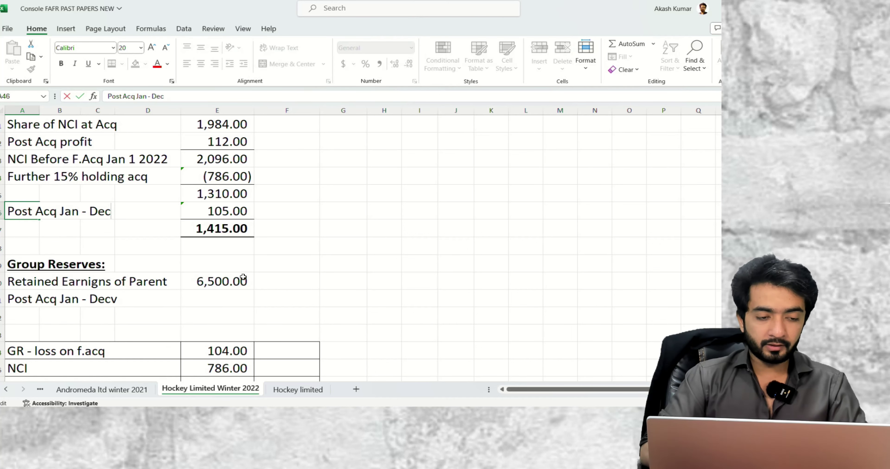
pyautogui.hotkey('shift', 'Home')
pyautogui.press('End')
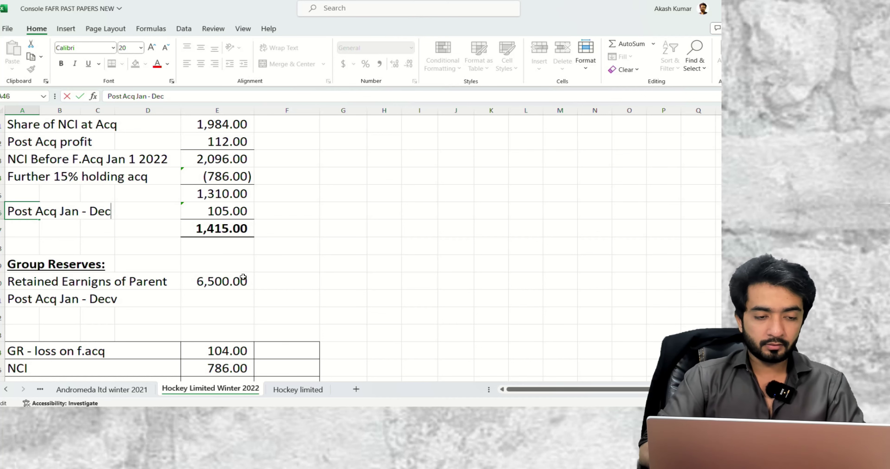
pyautogui.write('June')
pyautogui.press('Return')
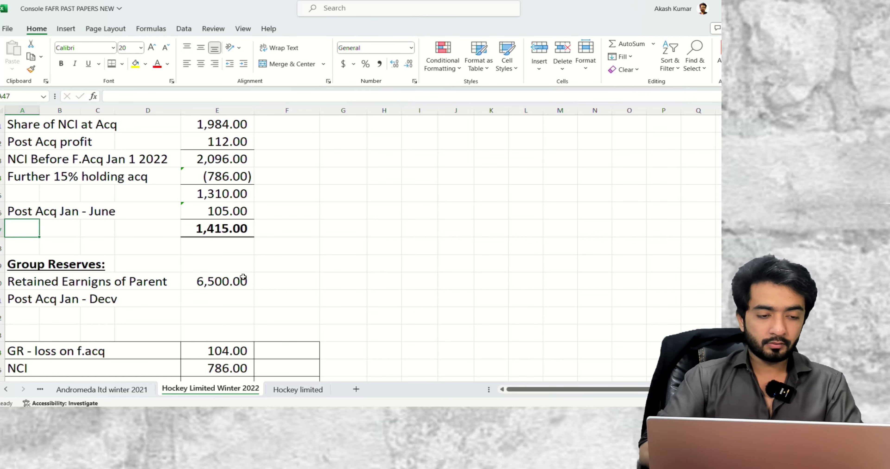
# Correct the post-acquisition label in A51 under Group Reserves to "Post Acq Jan - Dec"
pyautogui.press('Down')
pyautogui.press('Down')
pyautogui.press('Down')
pyautogui.press('Down')
pyautogui.press('F2')
pyautogui.hotkey('ctrl', 'shift', 'Left')
pyautogui.write('Ju')
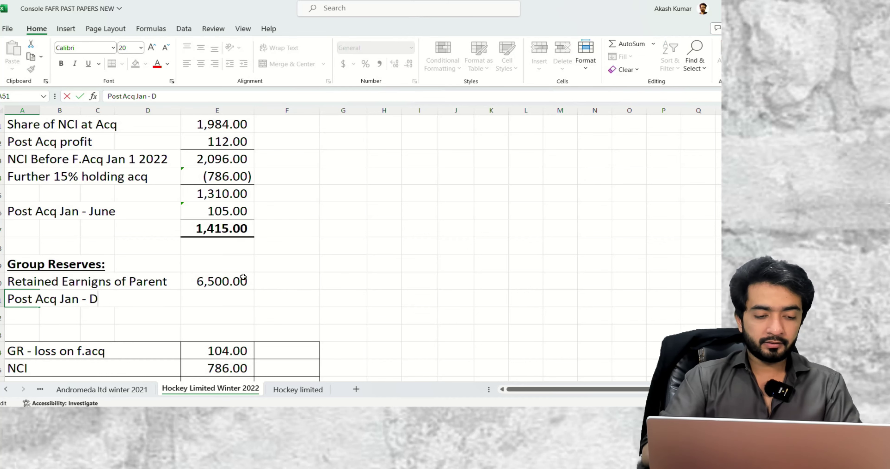
pyautogui.write('ec')
pyautogui.press('Tab')
# Try to link E51 to the NCI share of GL's post-acquisition profit in E33
pyautogui.press('Tab')
pyautogui.press('Tab')
pyautogui.press('Tab')
pyautogui.write('=')
pyautogui.press('Right')
pyautogui.press('Up')
pyautogui.press('Up')
pyautogui.press('Up')
pyautogui.press('Up')
pyautogui.press('Up')
pyautogui.press('Up')
pyautogui.press('Up')
pyautogui.press('Up')
pyautogui.press('Up')
pyautogui.press('Up')
pyautogui.press('Up')
pyautogui.press('Up')
pyautogui.press('Up')
pyautogui.press('Up')
pyautogui.press('Up')
pyautogui.press('Up')
pyautogui.press('Up')
pyautogui.press('Up')
pyautogui.press('Left')
pyautogui.press('Return')
# Link E51 to the parent's share of GL's first-period post-acquisition profit in E32
pyautogui.press('Up')
pyautogui.press('Right')
pyautogui.press('Right')
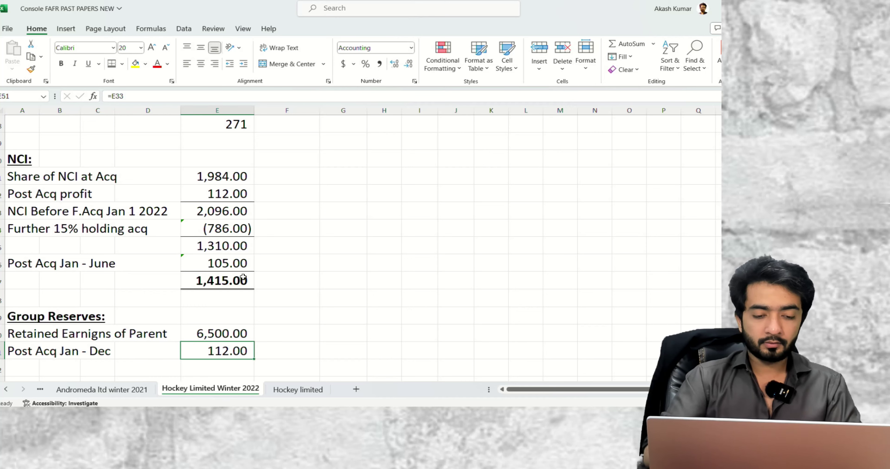
pyautogui.write('=')
pyautogui.press('Right')
pyautogui.press('Up')
pyautogui.press('Up')
pyautogui.press('Up')
pyautogui.press('Up')
pyautogui.press('Up')
pyautogui.press('Up')
pyautogui.press('Up')
pyautogui.press('Up')
pyautogui.press('Up')
pyautogui.press('Up')
pyautogui.press('Up')
pyautogui.press('Up')
pyautogui.press('Up')
pyautogui.press('Up')
pyautogui.press('Up')
pyautogui.press('Up')
pyautogui.press('Up')
pyautogui.press('Up')
pyautogui.press('Up')
pyautogui.press('Left')
pyautogui.press('Return')
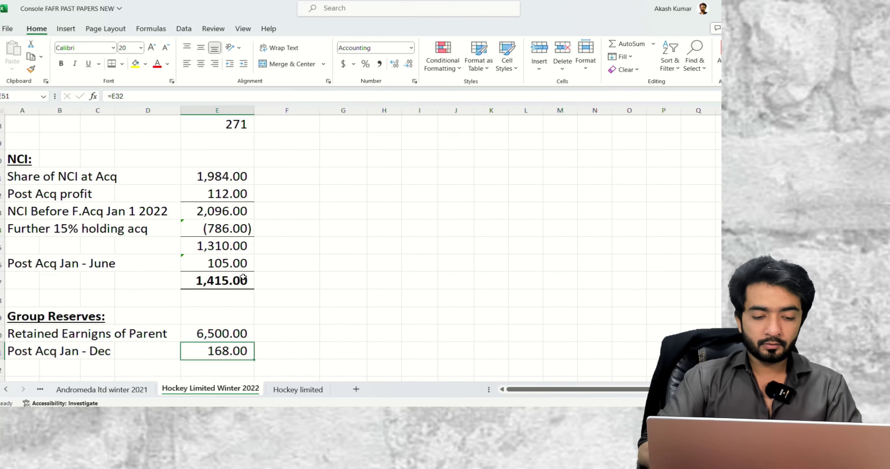
# Link E52 to the parent's share of GL's second-period post-acquisition profit in F32
pyautogui.write('=')
pyautogui.press('Right')
pyautogui.press('Up')
pyautogui.press('Up')
pyautogui.press('Up')
pyautogui.press('Up')
pyautogui.press('Up')
pyautogui.press('Up')
pyautogui.press('Up')
pyautogui.press('Up')
pyautogui.press('Up')
pyautogui.press('Up')
pyautogui.press('Up')
pyautogui.press('Up')
pyautogui.press('Up')
pyautogui.press('Up')
pyautogui.press('Up')
pyautogui.press('Up')
pyautogui.press('Up')
pyautogui.press('Up')
pyautogui.press('Up')
pyautogui.press('Up')
pyautogui.press('Return')
# Repeat the A51 label in A52 and change the one in A51 to "Post Acq July - Dec"
pyautogui.press('Up')
pyautogui.press('Home')
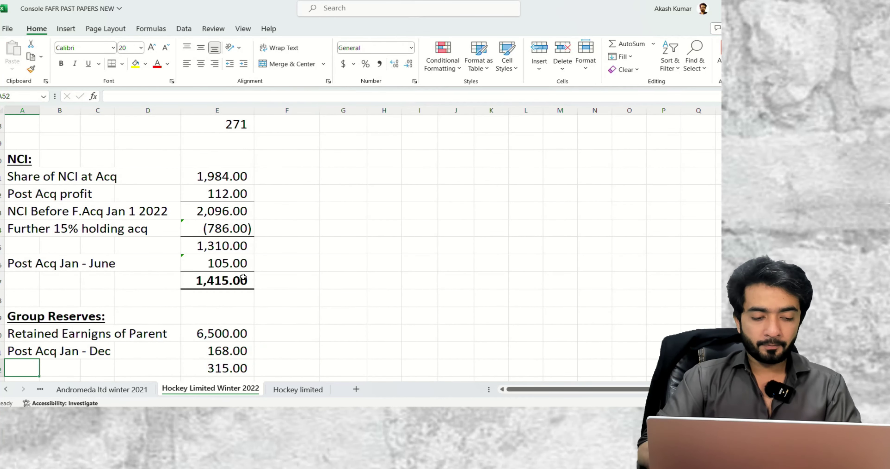
pyautogui.hotkey('ctrl', "'")
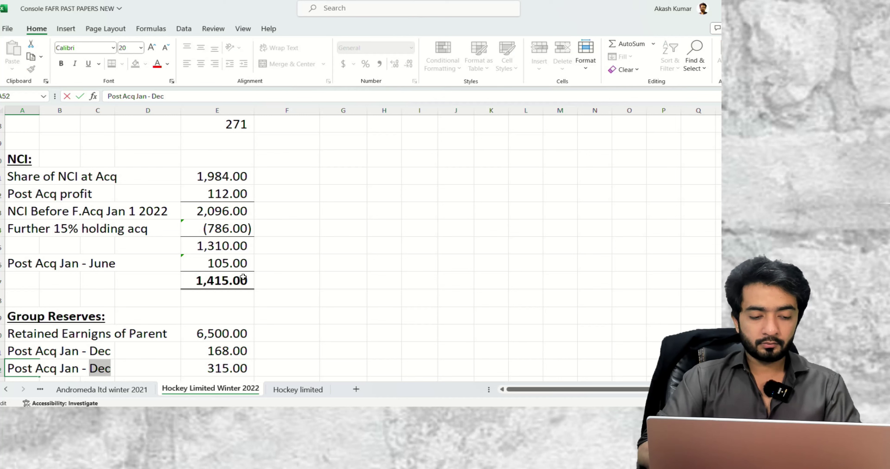
pyautogui.press('Up')
pyautogui.press('F2')
pyautogui.write('July')
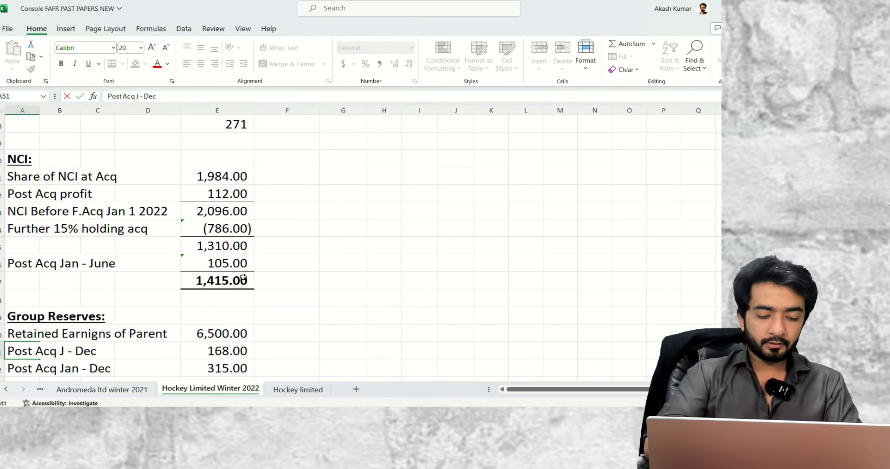
pyautogui.press('Return')
# Change the label in A52 to "Post Acq Jan - June"
pyautogui.press('F2')
pyautogui.hotkey('ctrl', 'Left')
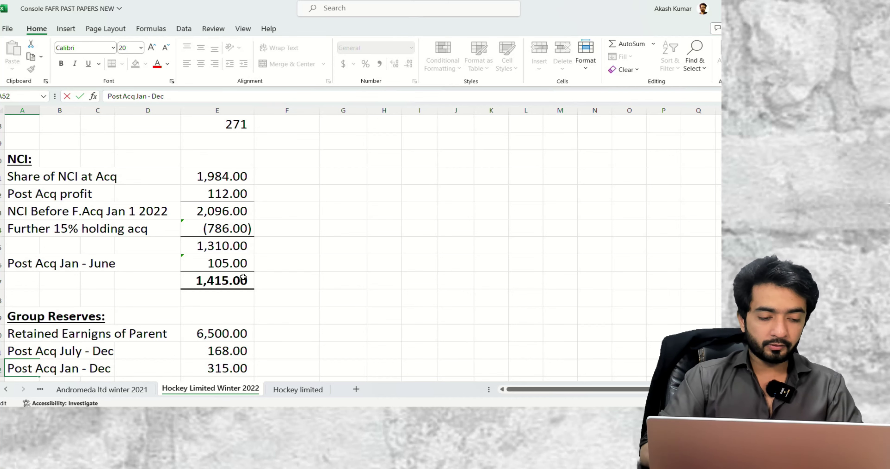
pyautogui.write('June')
pyautogui.press('Return')
# Append "- GL" to both post-acquisition labels in A51 and A52
pyautogui.scroll(-1, 243, 278)
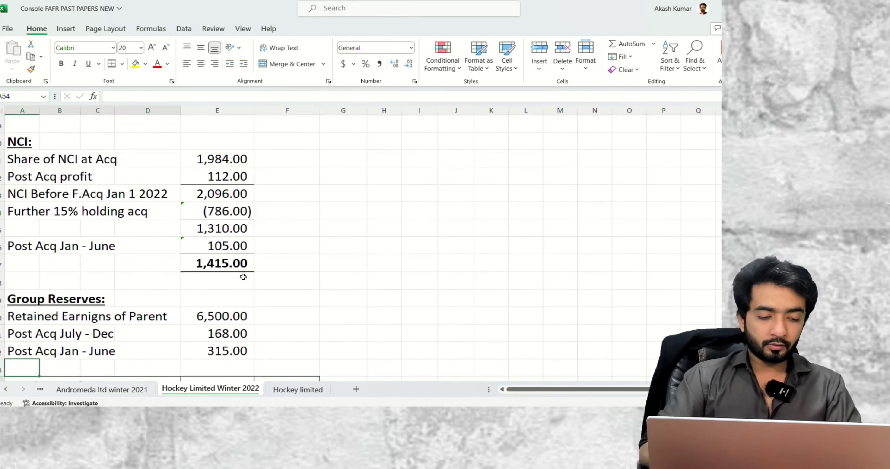
pyautogui.press('Down')
pyautogui.press('Up')
pyautogui.press('Up')
pyautogui.press('Up')
pyautogui.press('F2')
pyautogui.write('- GL')
pyautogui.press('Return')
pyautogui.press('F2')
pyautogui.write('- GL')
pyautogui.press('Return')
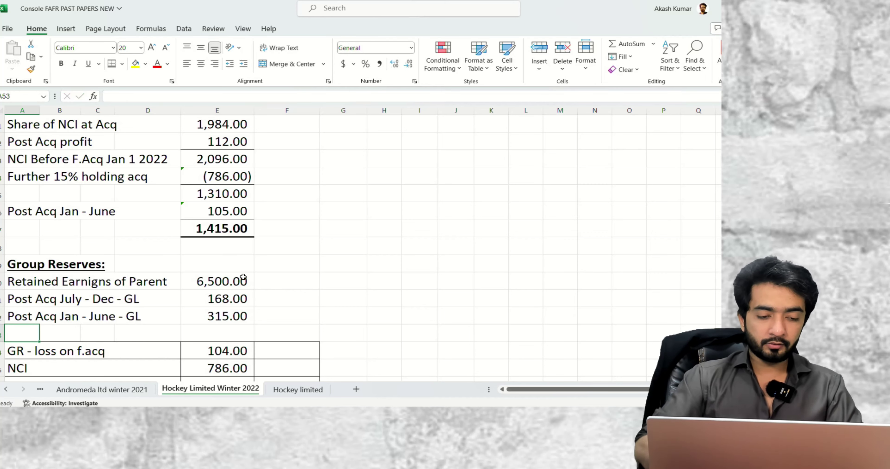
# Insert four blank rows above the "GR - loss on f.acq" journal entry
pyautogui.scroll(20, 243, 277)
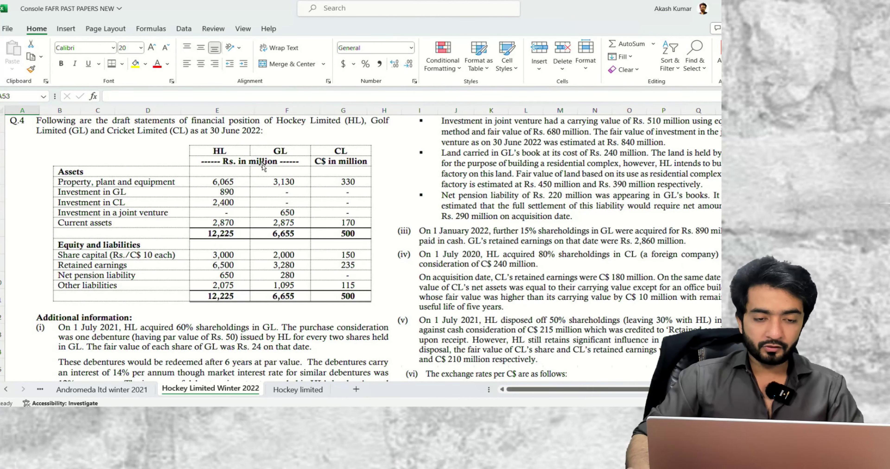
pyautogui.scroll(-20, 264, 173)
pyautogui.scroll(3, 207, 165)
pyautogui.hotkey('shift', 'space')
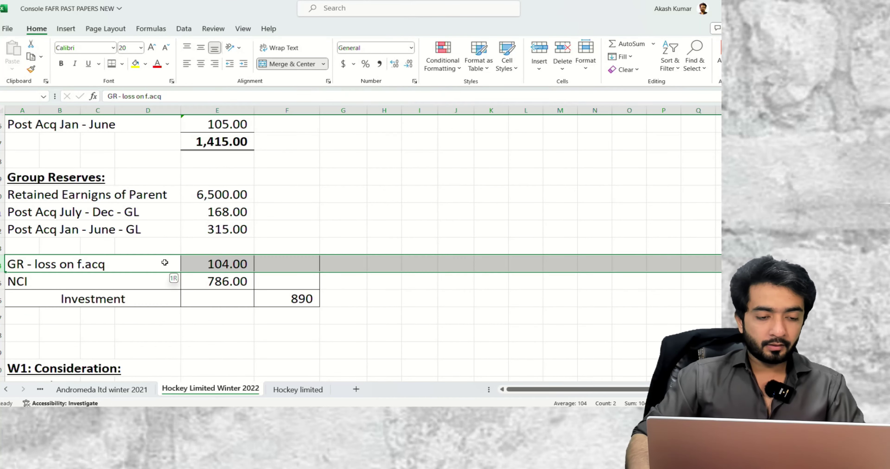
pyautogui.hotkey('ctrl', 'shift', '+')
pyautogui.hotkey('ctrl', 'shift', '+')
pyautogui.hotkey('ctrl', 'shift', '+')
pyautogui.hotkey('ctrl', 'shift', '+')
# Add the label "Loss on F.Acq" in A53 below GL's post-acquisition lines
pyautogui.press('Up')
pyautogui.press('Up')
pyautogui.press('Down')
pyautogui.write('gain')
pyautogui.press('Escape')
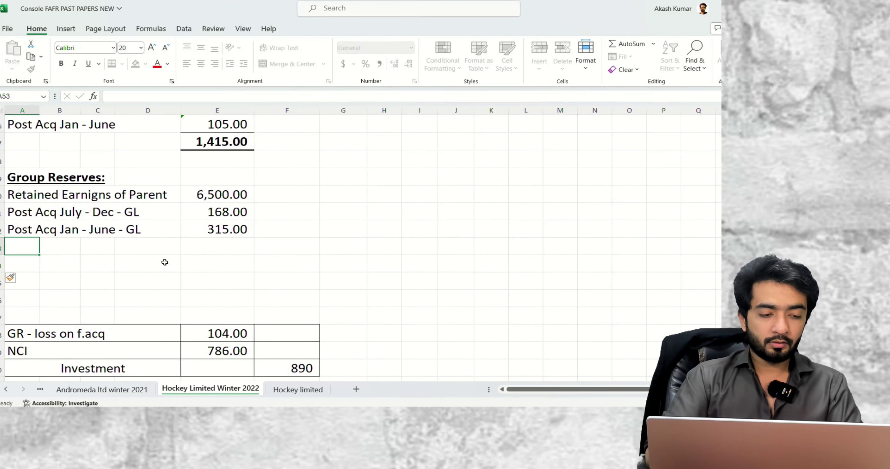
pyautogui.write('Loss on F.Acq')
pyautogui.press('Tab')
# Link E53 to the group reserves loss in the further acquisition journal as a negative amount
pyautogui.press('Tab')
pyautogui.press('Tab')
pyautogui.press('Tab')
pyautogui.write('-')
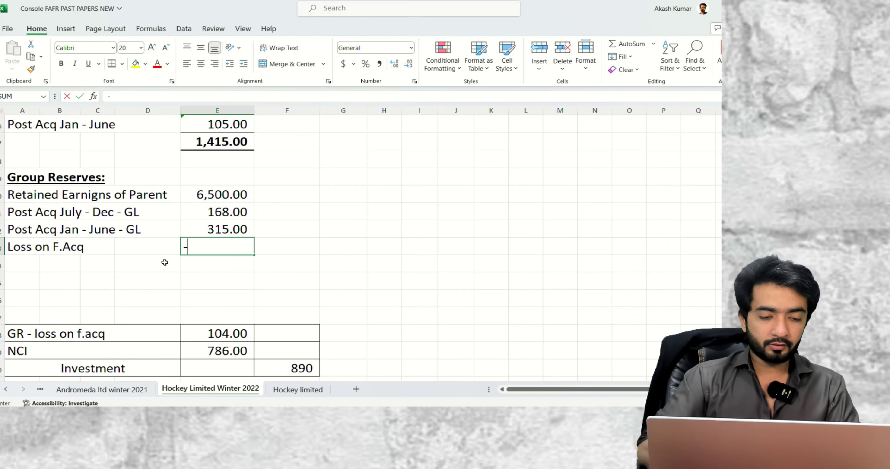
pyautogui.press('Down')
pyautogui.press('Down')
pyautogui.press('Down')
pyautogui.press('Down')
pyautogui.press('Down')
pyautogui.press('Return')
pyautogui.press('Up')
pyautogui.press('Right')
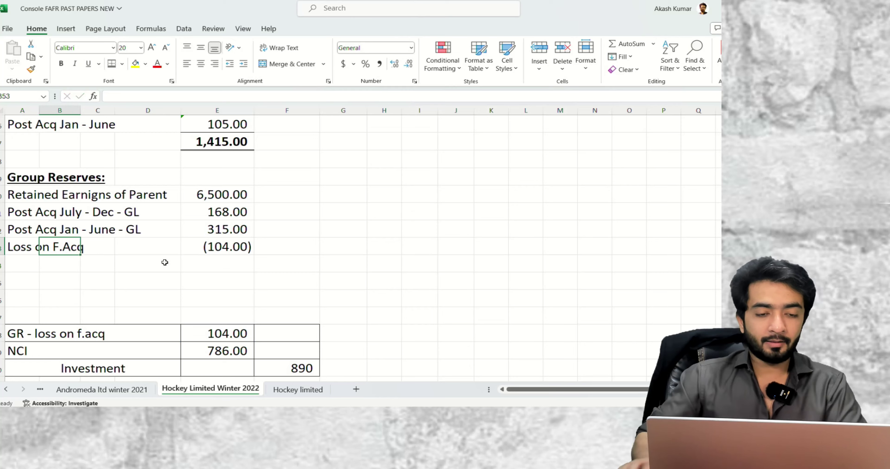
# Check the debenture interest workings and add the label "Reversal of excess interest" in A54
pyautogui.scroll(15, 164, 263)
pyautogui.scroll(-20, 155, 255)
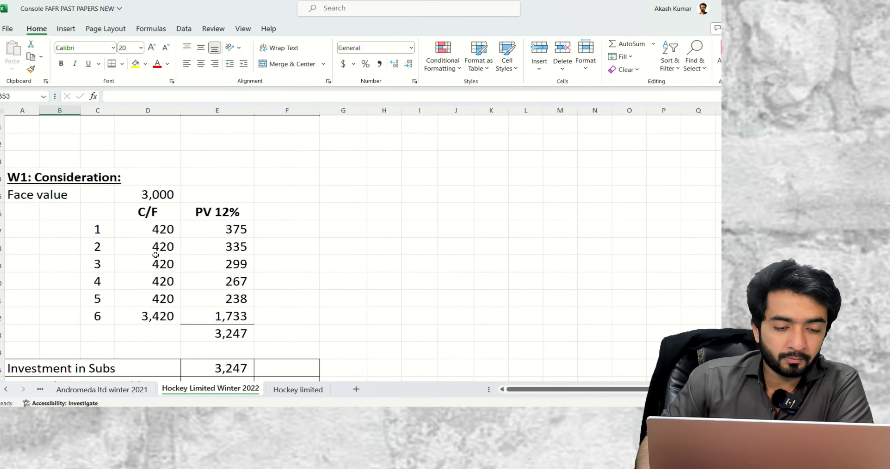
pyautogui.scroll(-8, 155, 255)
pyautogui.scroll(5, 221, 272)
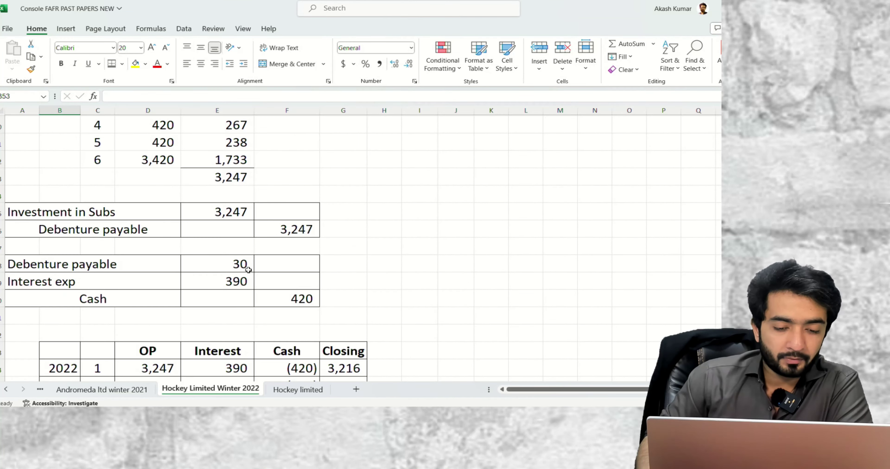
pyautogui.scroll(11, 185, 264)
pyautogui.scroll(-3, 179, 264)
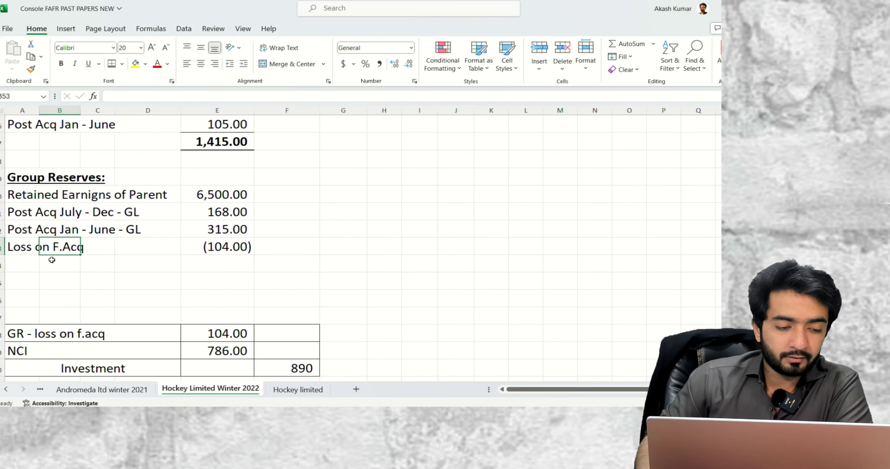
pyautogui.click(26, 263)
pyautogui.write('Reversa')
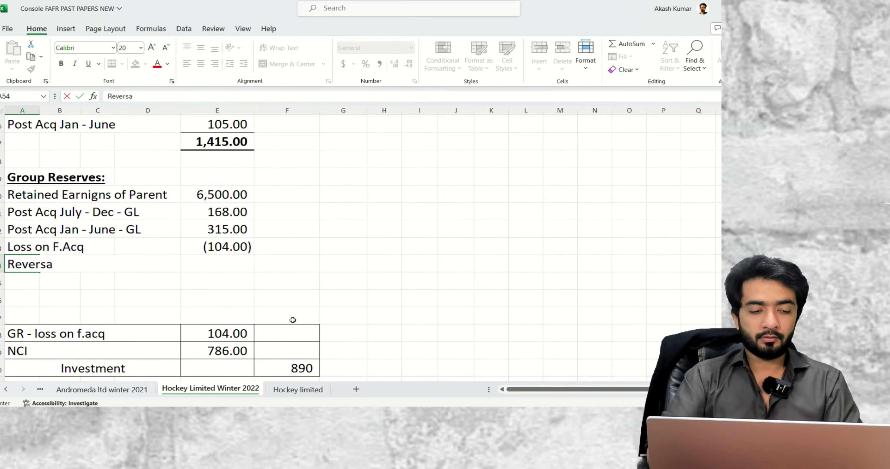
pyautogui.write('l of excess inte')
pyautogui.press('BackSpace')
pyautogui.write('interest')
pyautogui.press('Tab')
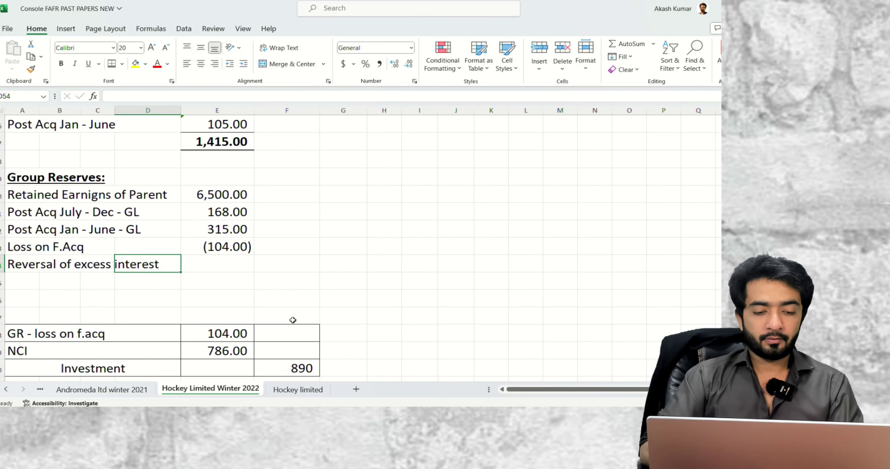
# Enter the formula =E84+F84 in E54, combining the 2022 interest and cash payment from the debenture schedule
pyautogui.write('=')
pyautogui.scroll(-12, 213, 327)
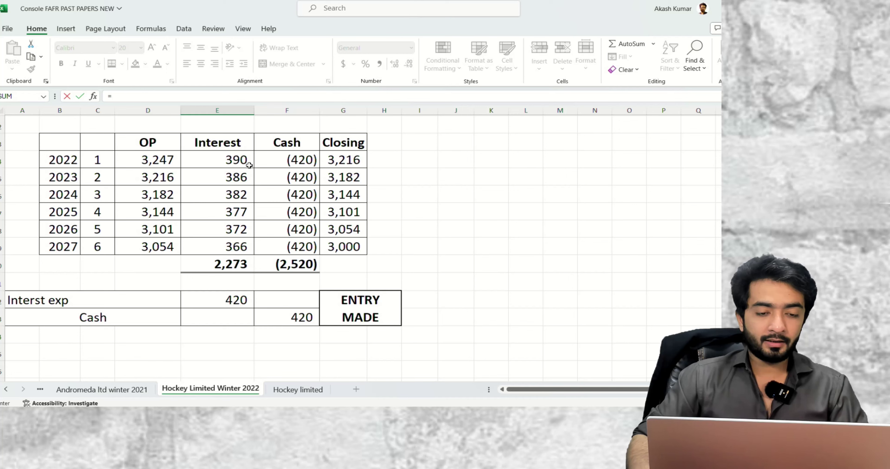
pyautogui.click(249, 165)
pyautogui.write('-')
pyautogui.click(283, 161)
pyautogui.press('Tab')
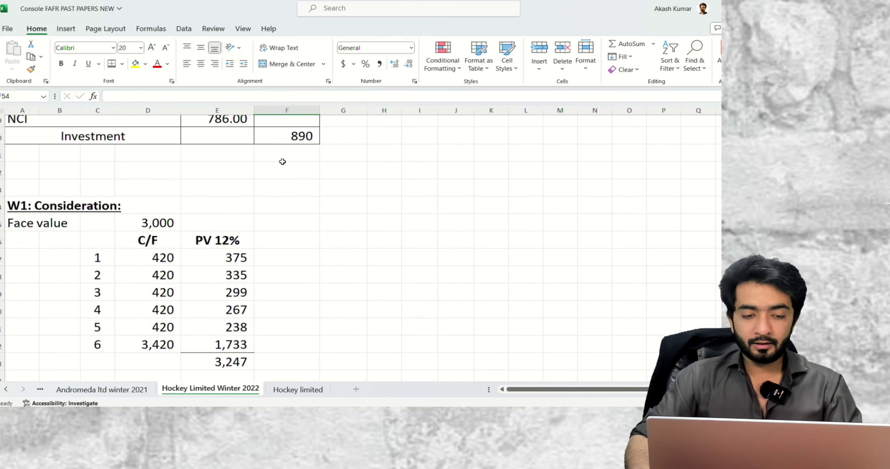
pyautogui.doubleClick(233, 328)
pyautogui.press('Escape')
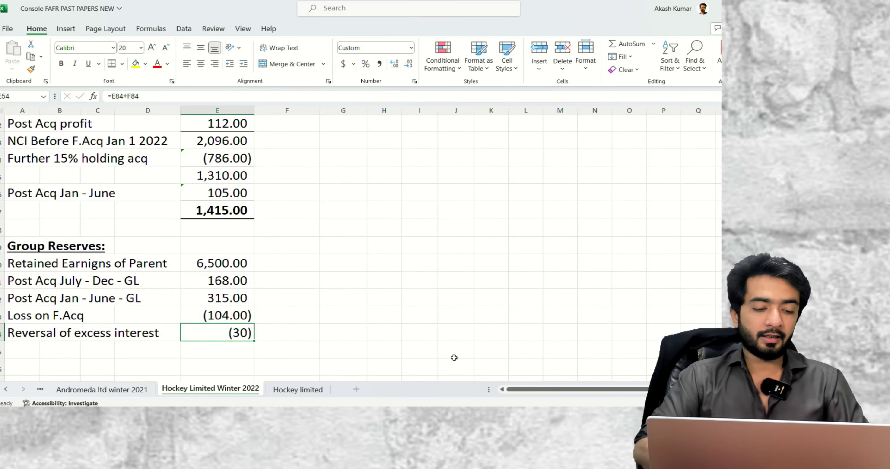
# Review the question's notes on GL and CL against the Group Reserves working for further adjustments
pyautogui.scroll(15, 452, 300)
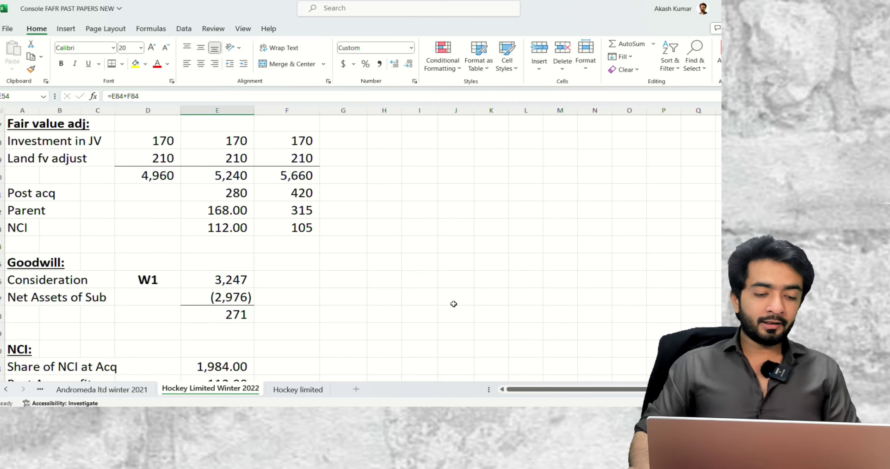
pyautogui.scroll(-5, 402, 275)
pyautogui.scroll(5, 402, 275)
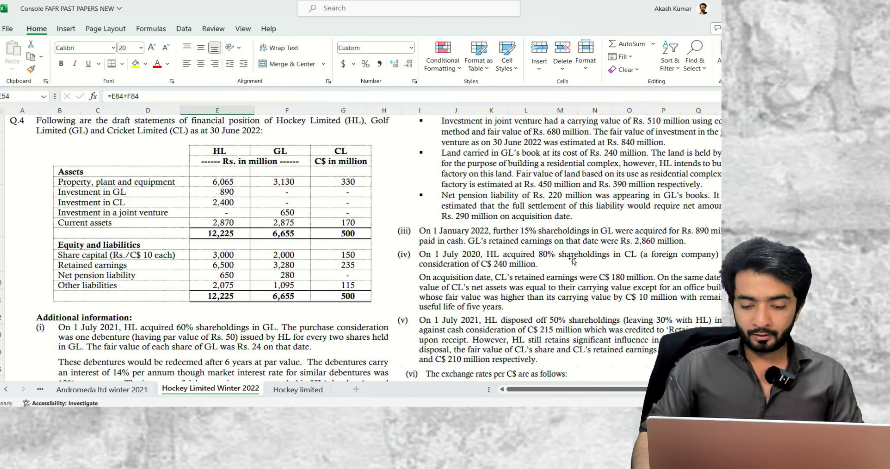
pyautogui.scroll(-15, 497, 252)
pyautogui.scroll(-9, 445, 239)
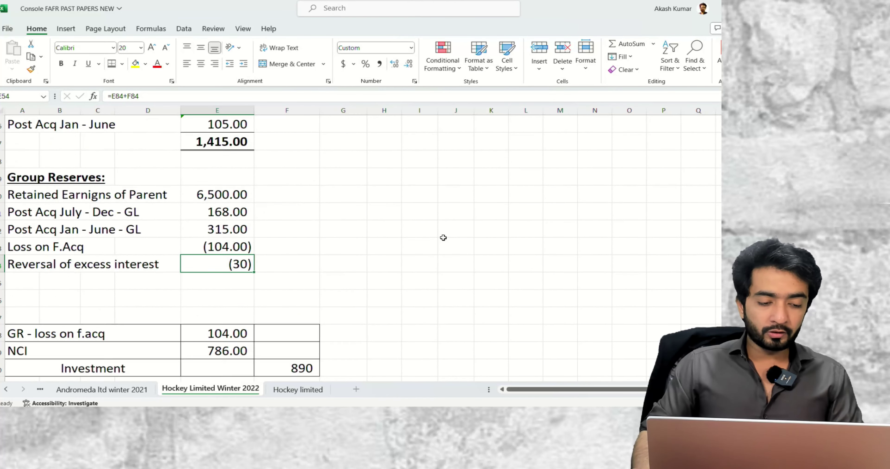
pyautogui.scroll(5, 443, 238)
pyautogui.scroll(-2, 442, 238)
pyautogui.click(205, 250)
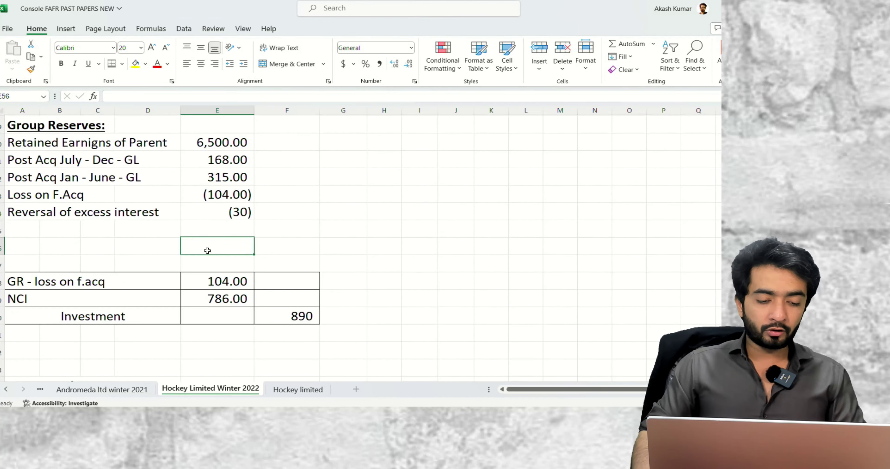
# Delete the surplus blank rows above the further acquisition journal and between its Investment line and the W1 Consideration heading
pyautogui.hotkey('shift', 'space')
pyautogui.hotkey('ctrl', '-')
pyautogui.hotkey('ctrl', '-')
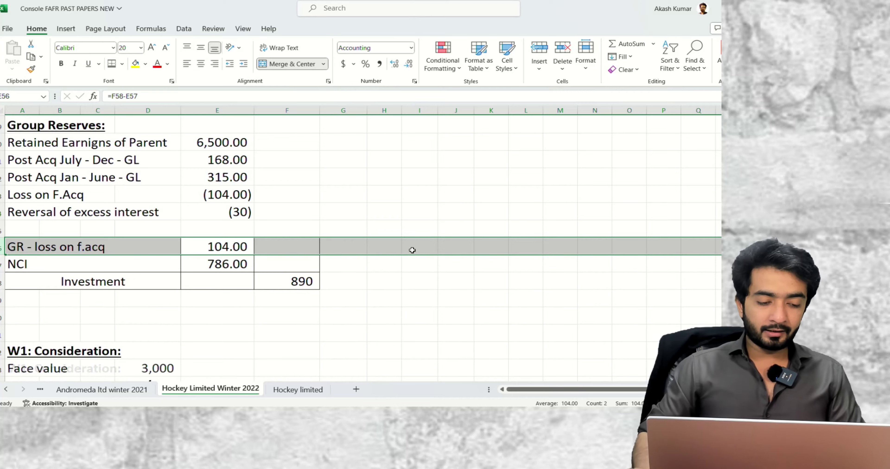
pyautogui.scroll(-1, 411, 248)
pyautogui.click(165, 260)
pyautogui.hotkey('shift', 'space')
pyautogui.hotkey('ctrl', '-')
# Add the bold, underlined heading "Foreing Subsidiary:" in A91, below the interest expense journal
pyautogui.scroll(-10, 359, 249)
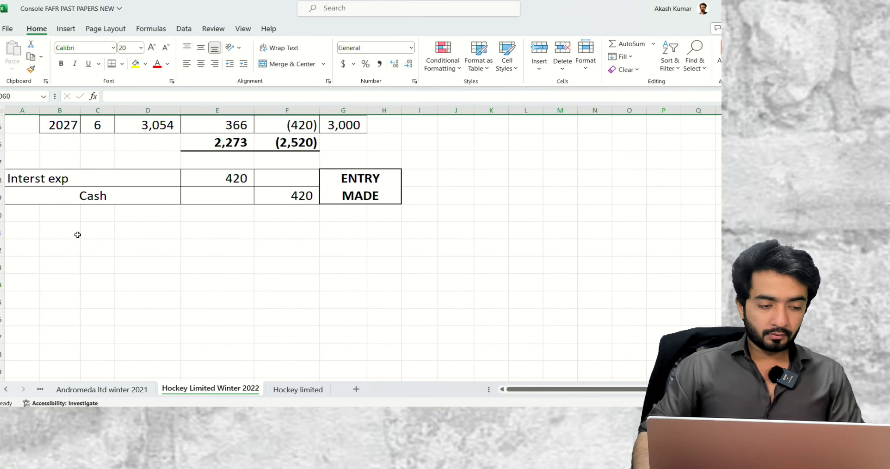
pyautogui.click(19, 226)
pyautogui.write('Foreing S')
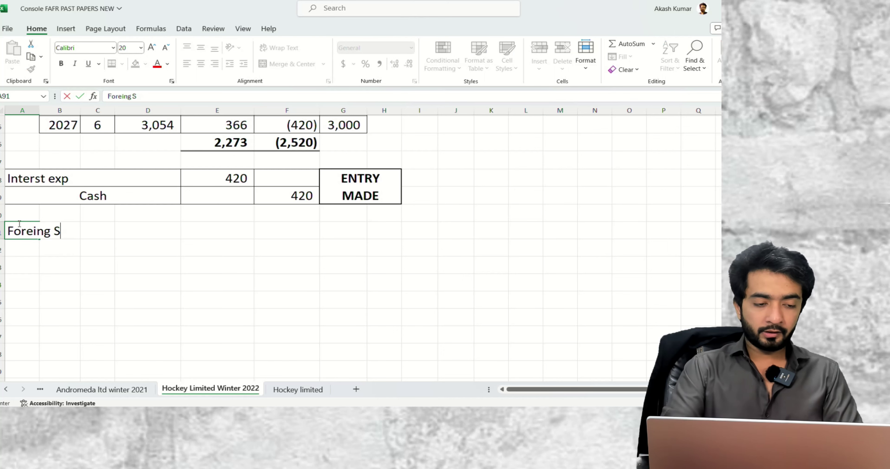
pyautogui.write('ubsidiary:')
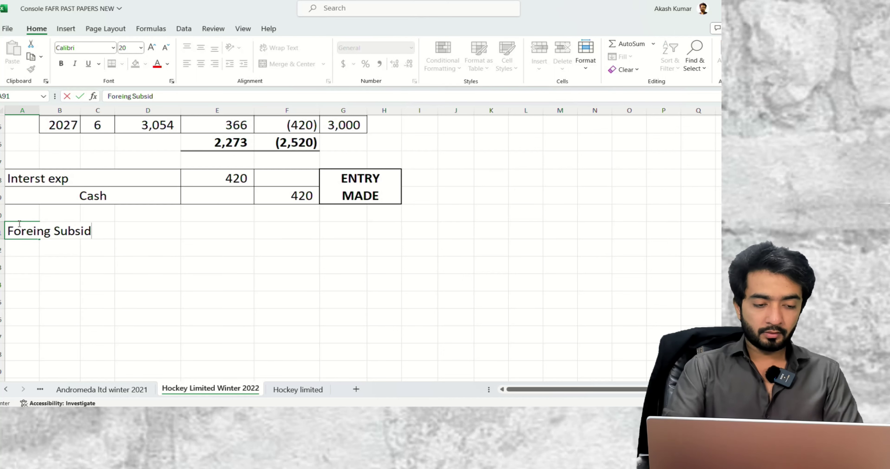
pyautogui.press('Return')
pyautogui.click(18, 224)
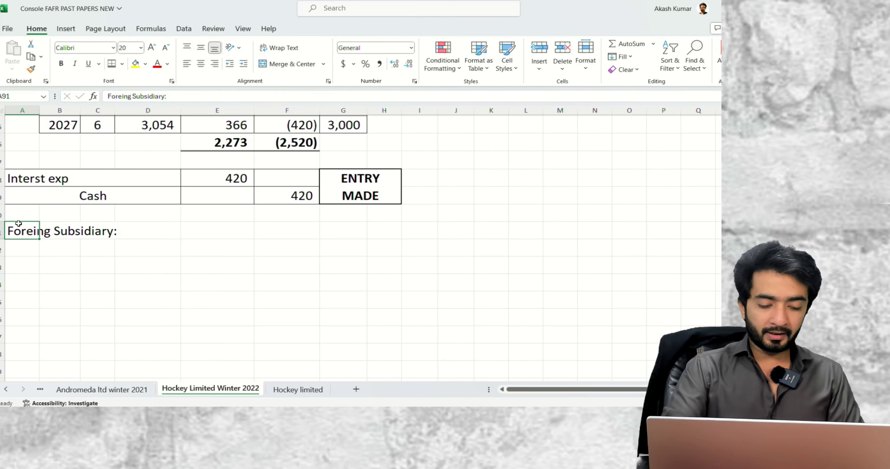
pyautogui.hotkey('ctrl', 'u')
pyautogui.hotkey('ctrl', 'b')
pyautogui.press('Down')
pyautogui.press('Down')
pyautogui.press('Right')
pyautogui.press('Right')
pyautogui.press('Right')
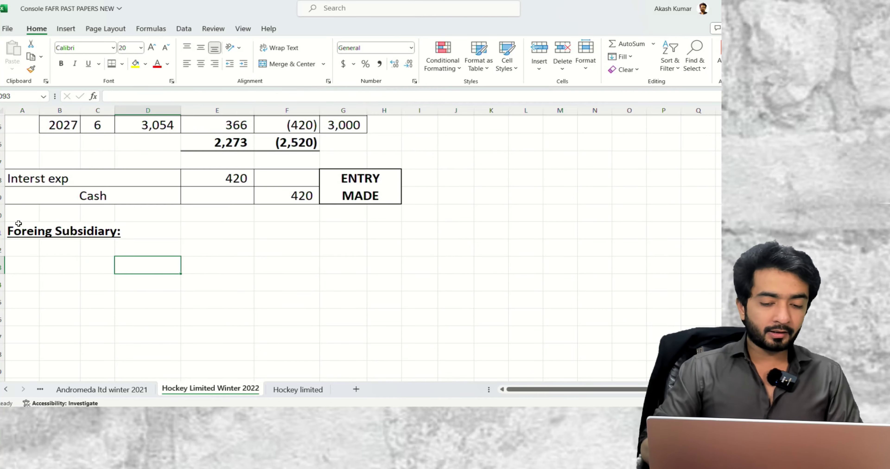
# Review the question's notes on CL's acquisition, fair value adjustment, partial disposal and exchange rates
pyautogui.scroll(20, 18, 224)
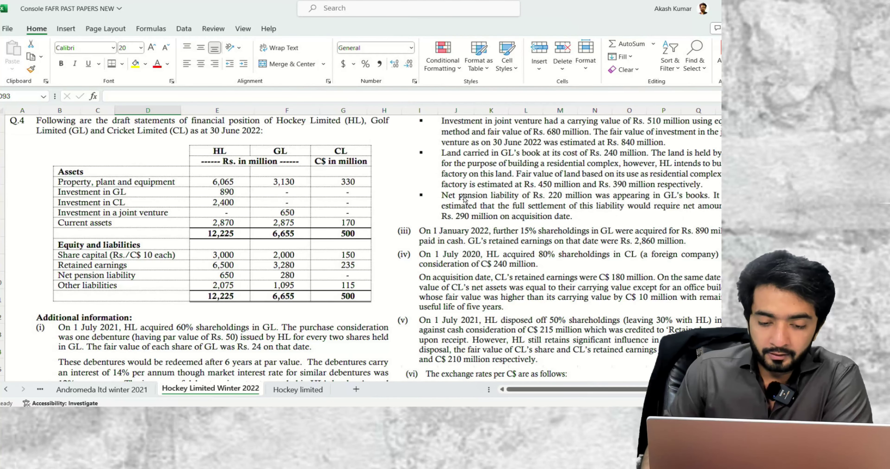
pyautogui.click(541, 177)
pyautogui.moveTo(540, 172); pyautogui.dragTo(540, 173)
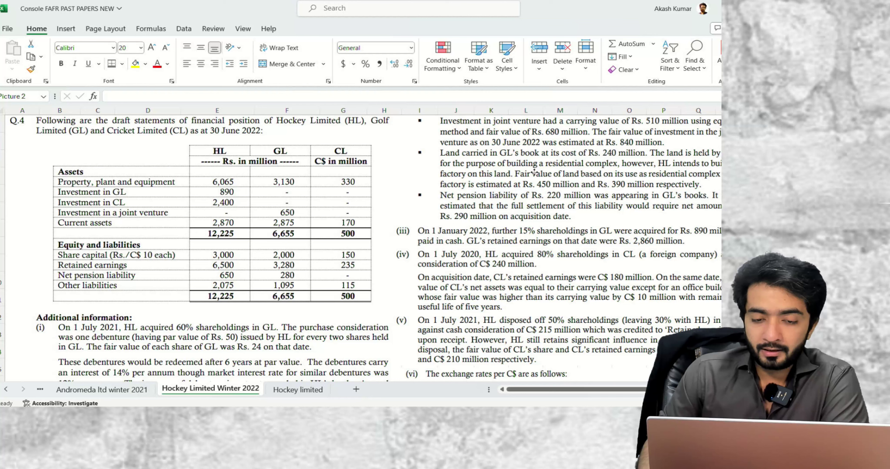
pyautogui.press('Escape')
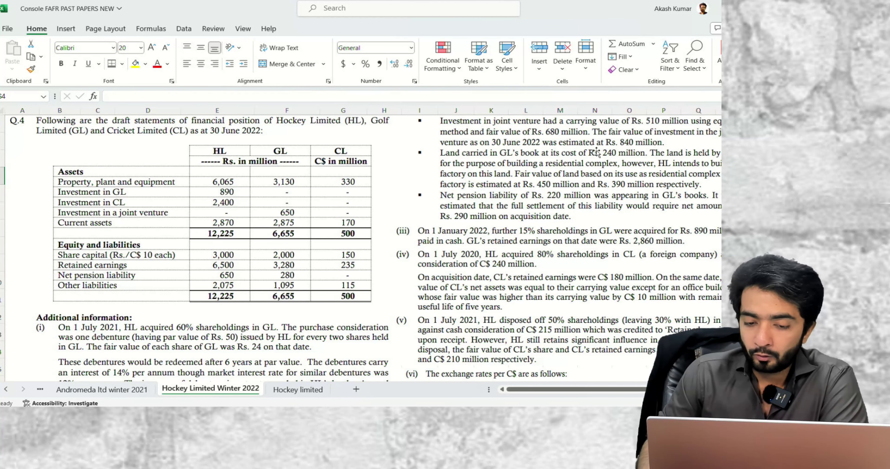
pyautogui.scroll(-2, 498, 215)
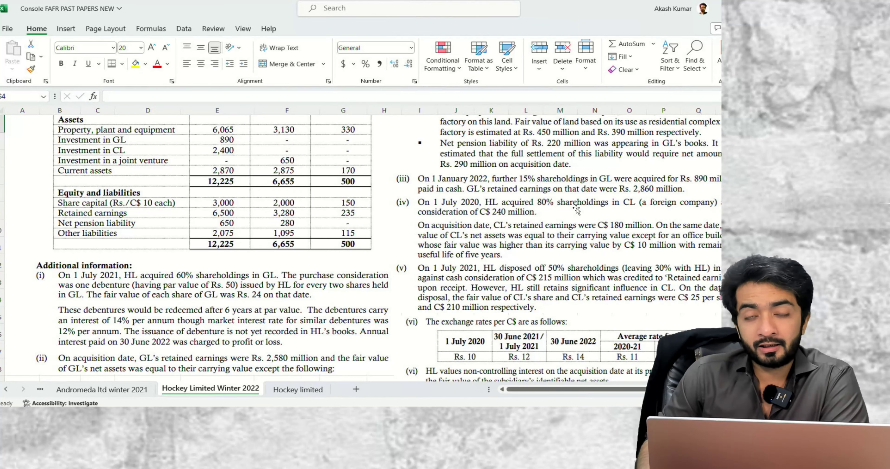
pyautogui.scroll(2, 433, 176)
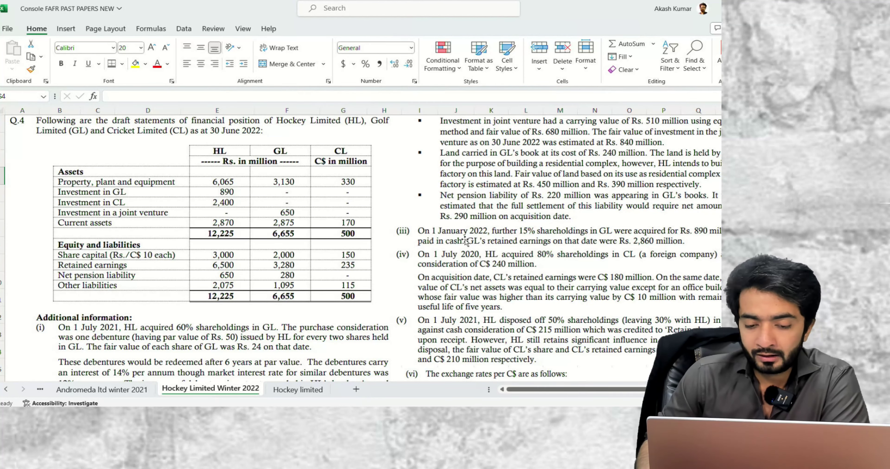
pyautogui.scroll(-2, 464, 241)
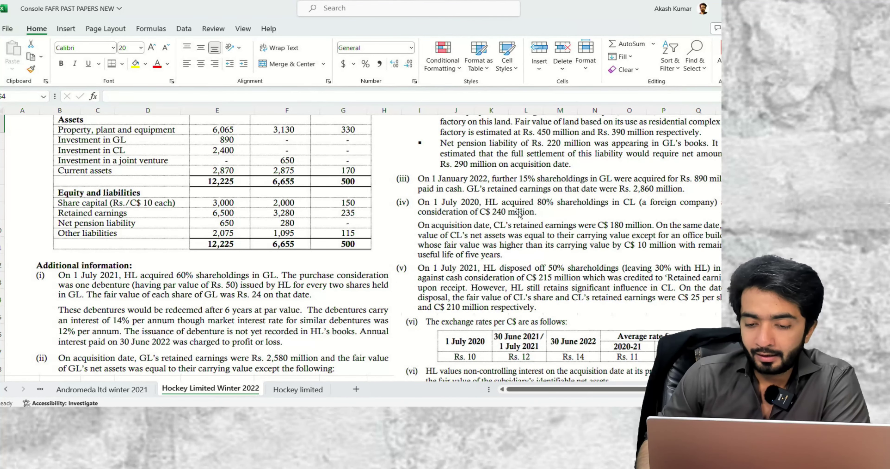
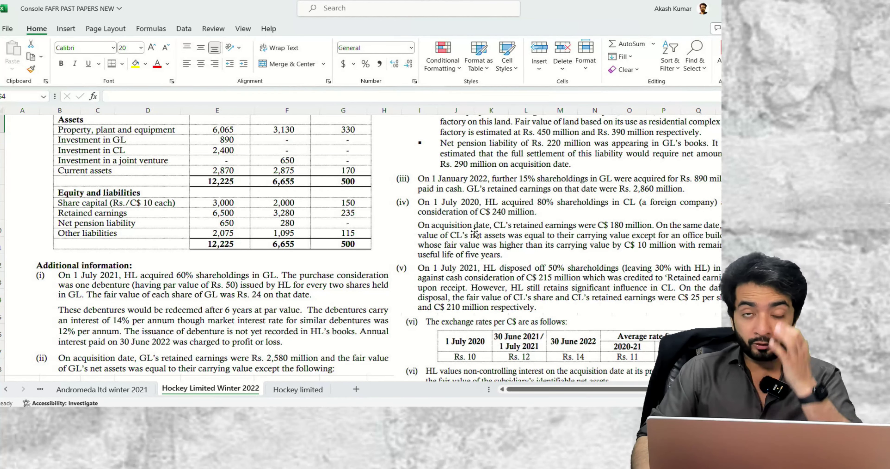
# Enter the label "Net Assets" in A93, under the foreign subsidiary heading
pyautogui.scroll(-20, 377, 214)
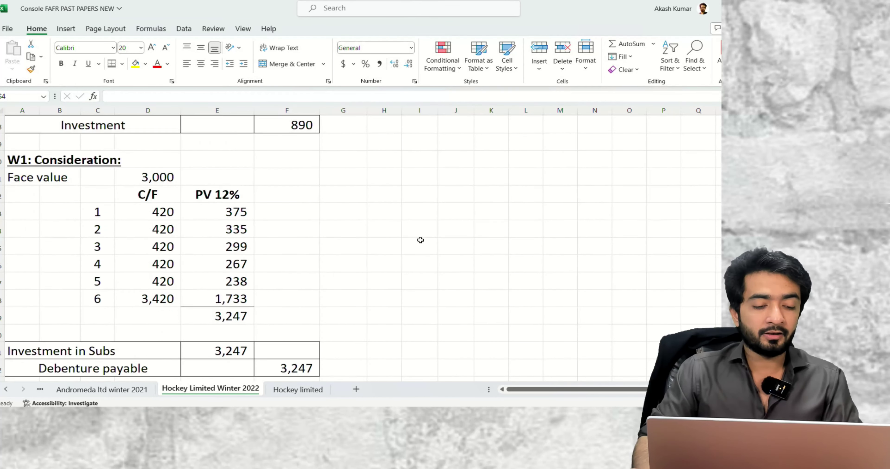
pyautogui.scroll(-2, 336, 225)
pyautogui.click(157, 256)
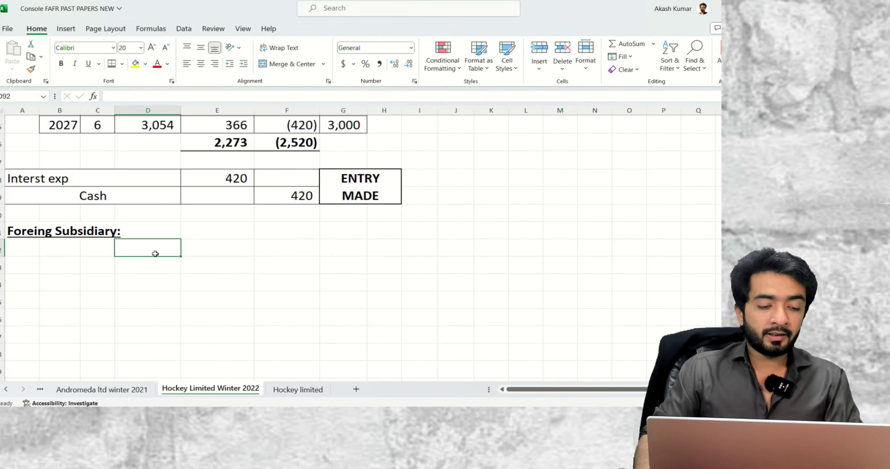
pyautogui.press('Down')
pyautogui.press('Home')
pyautogui.write('Net')
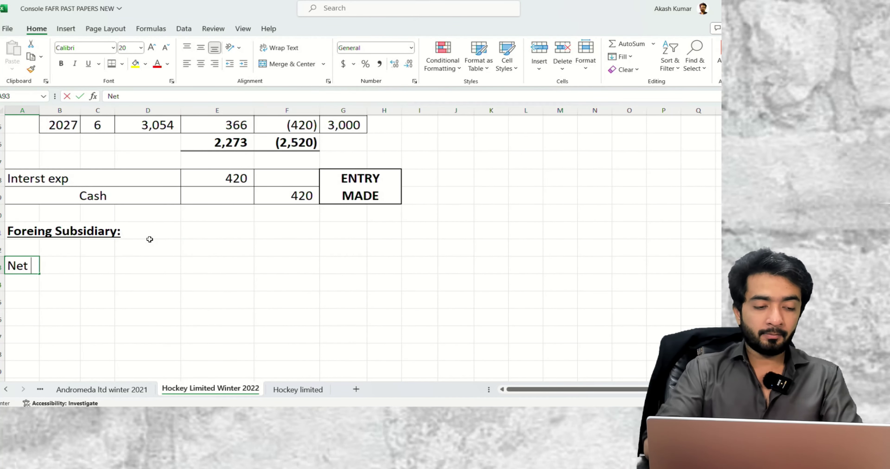
pyautogui.write(' Asets')
pyautogui.press('BackSpace')
pyautogui.press('BackSpace')
pyautogui.press('BackSpace')
pyautogui.write('sets')
pyautogui.press('Return')
# Add the column header "At Acq" in D94, centred and bold
pyautogui.press('Right')
pyautogui.press('Right')
pyautogui.press('Right')
pyautogui.write('At Acq')
pyautogui.press('Right')
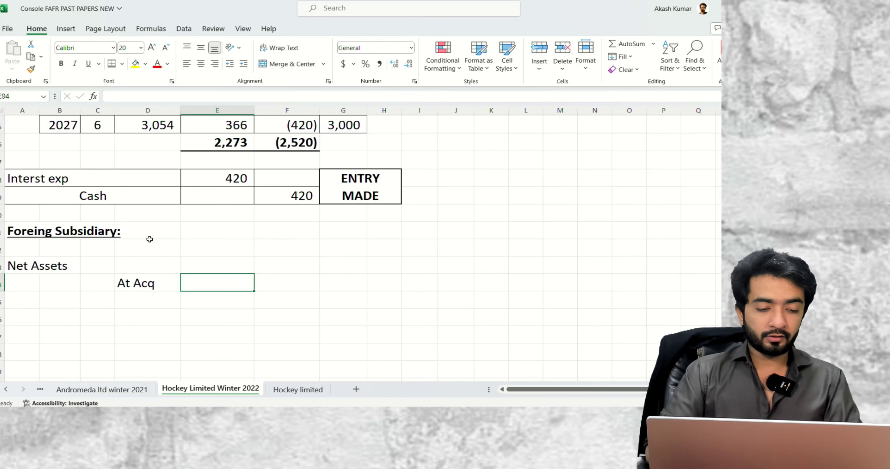
pyautogui.press('Left')
pyautogui.hotkey('alt', 'h')
pyautogui.press('a')
pyautogui.press('c')
pyautogui.hotkey('ctrl', 'b')
# Make the foreign subsidiary's "Net Assets" label in A93 bold and underlined
pyautogui.press('Left')
pyautogui.press('Left')
pyautogui.press('Left')
pyautogui.press('Up')
pyautogui.hotkey('ctrl', 'b')
pyautogui.hotkey('ctrl', 'u')
pyautogui.press('Down')
pyautogui.press('Down')
pyautogui.press('Down')
pyautogui.write('S')
pyautogui.press('Escape')
pyautogui.press('Up')
pyautogui.write('Shar')
pyautogui.press('BackSpace')
pyautogui.press('Escape')
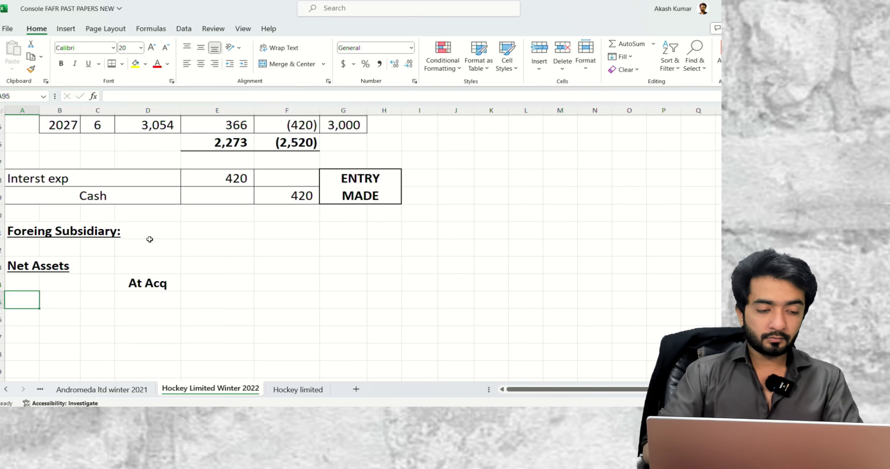
# Add "- CL" to the foreign subsidiary heading so it reads "Foreing Subsidiary - CL:"
pyautogui.press('Up')
pyautogui.press('Up')
pyautogui.press('Up')
pyautogui.press('Up')
pyautogui.press('F2')
pyautogui.press('Left')
pyautogui.write('- CL')
pyautogui.press('Return')
# Label the first row of the Net Assets schedule "Share Capital"
pyautogui.press('Down')
pyautogui.press('Down')
pyautogui.press('Down')
pyautogui.press('Down')
pyautogui.press('Up')
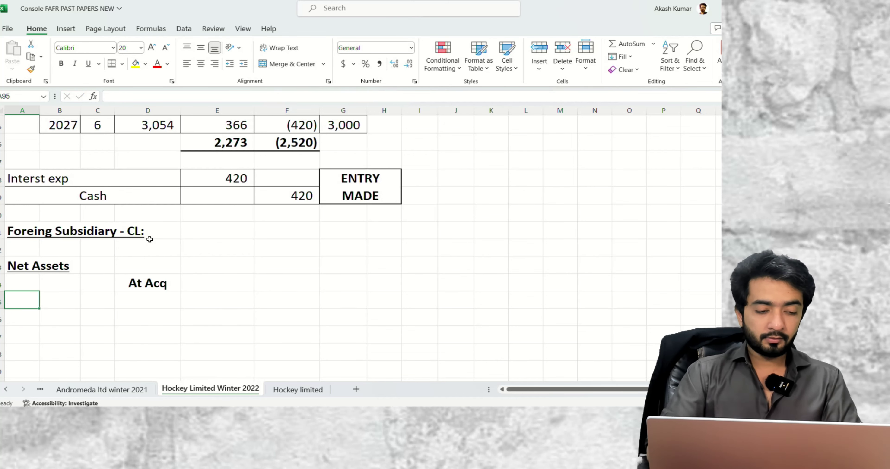
pyautogui.write('Share Caout')
pyautogui.press('BackSpace')
pyautogui.press('BackSpace')
pyautogui.press('BackSpace')
pyautogui.write('pital')
# Enter =150 from the question as CL's share capital under At Acq and give it the dollar accounting format
pyautogui.press('Tab')
pyautogui.press('Tab')
pyautogui.press('Tab')
pyautogui.write('=')
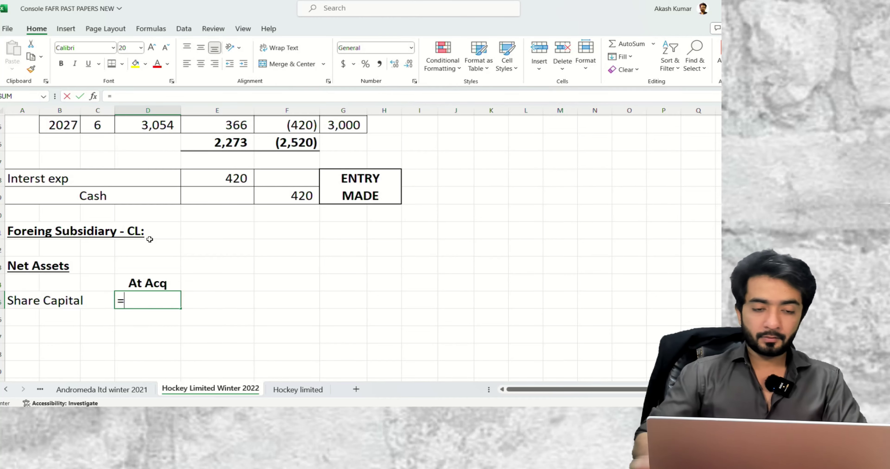
pyautogui.scroll(4, 149, 239)
pyautogui.scroll(15, 149, 240)
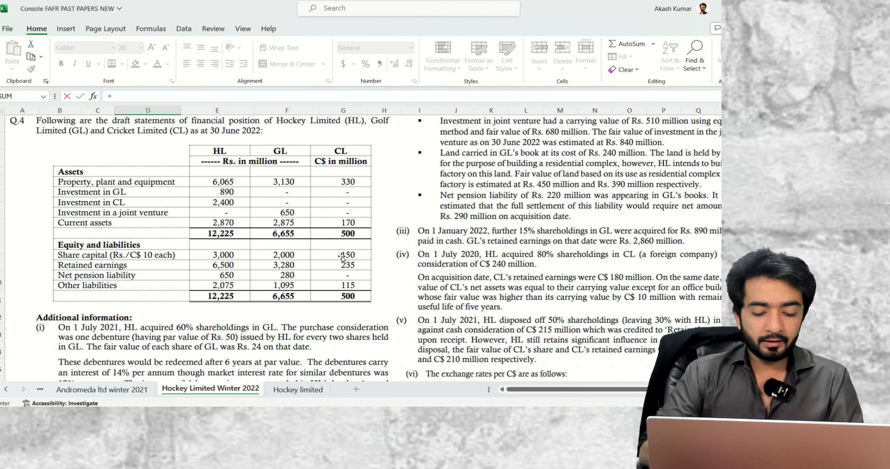
pyautogui.press('Tab')
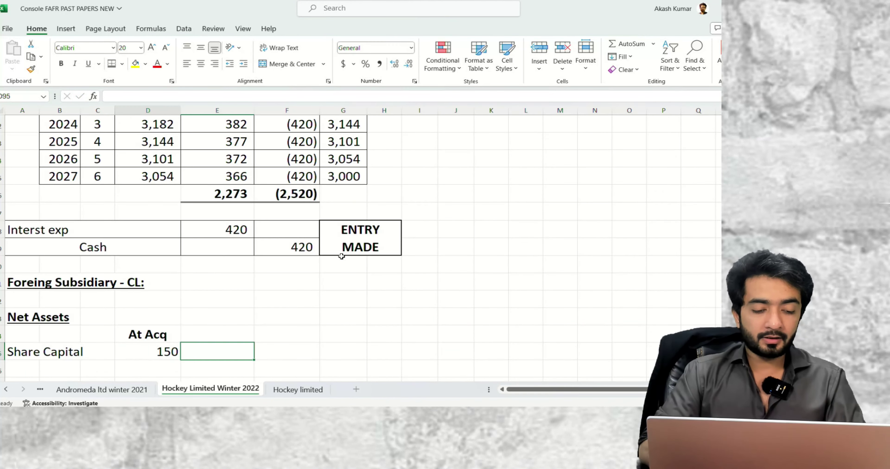
pyautogui.hotkey('shift', 'Tab')
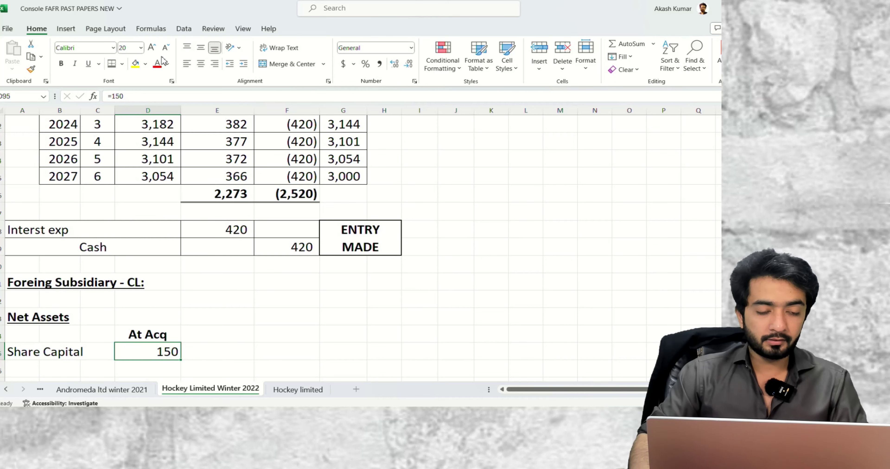
pyautogui.click(343, 64)
pyautogui.scroll(-3, 288, 184)
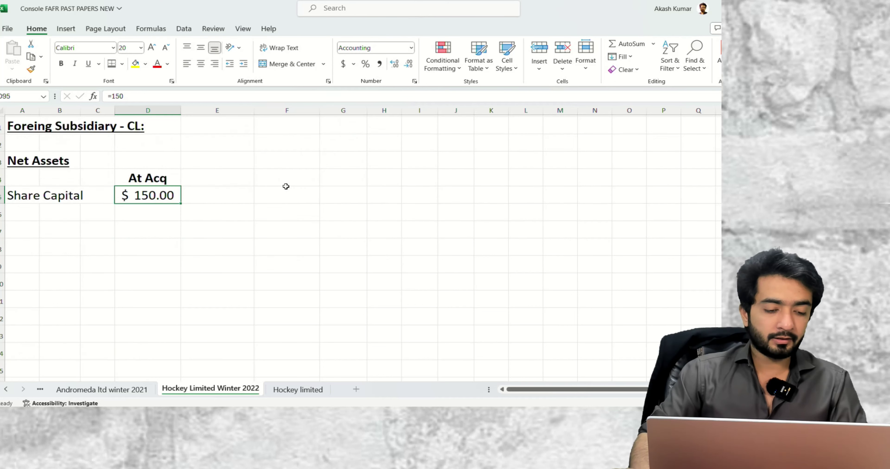
# Add a "Retained earning" label below Share Capital in the Net Assets schedule
pyautogui.click(20, 211)
pyautogui.write('Retaine')
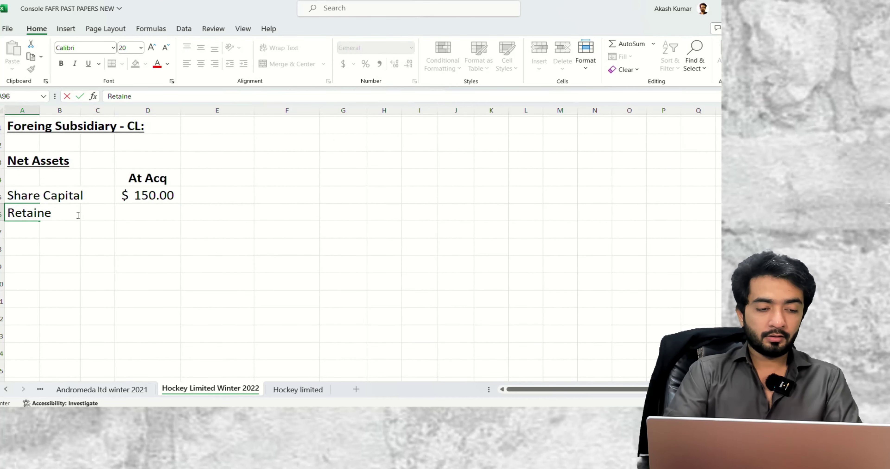
pyautogui.write('d earnun=')
pyautogui.press('BackSpace')
pyautogui.press('BackSpace')
pyautogui.press('BackSpace')
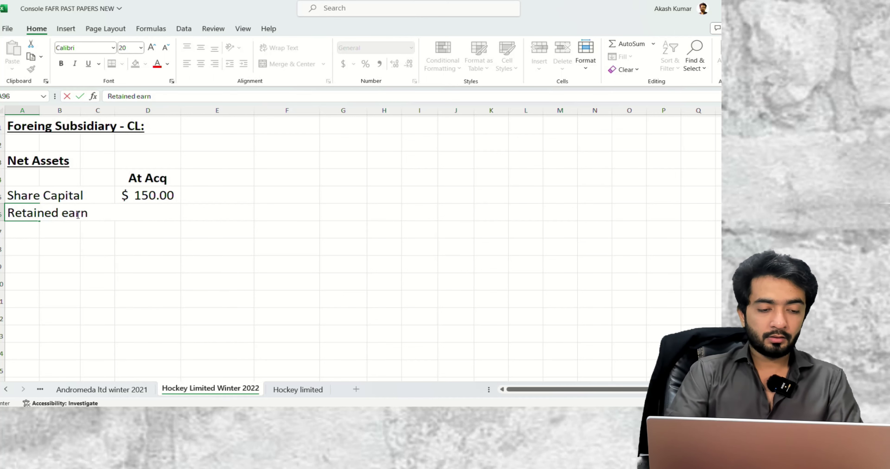
pyautogui.write('ing')
pyautogui.press('Return')
# Find CL's retained earnings on acquisition in the question and enter 180 under At Acq
pyautogui.press('Right')
pyautogui.press('Up')
pyautogui.press('Right')
pyautogui.press('Right')
pyautogui.press('Right')
pyautogui.press('Left')
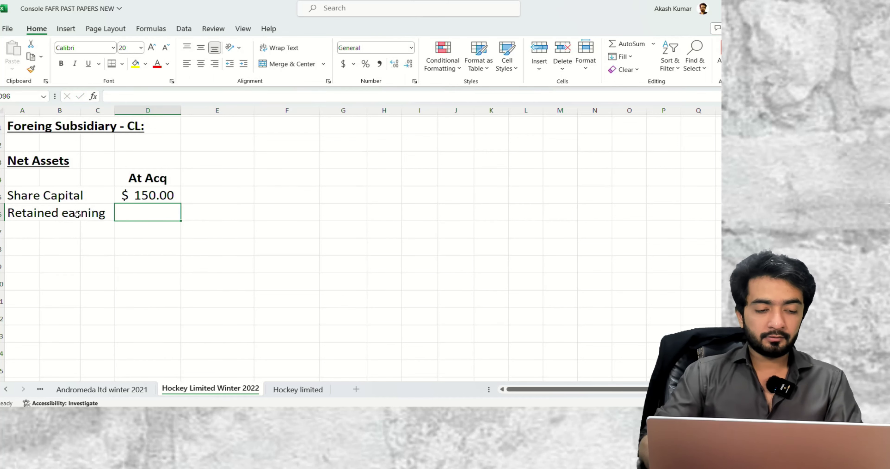
pyautogui.scroll(20, 204, 214)
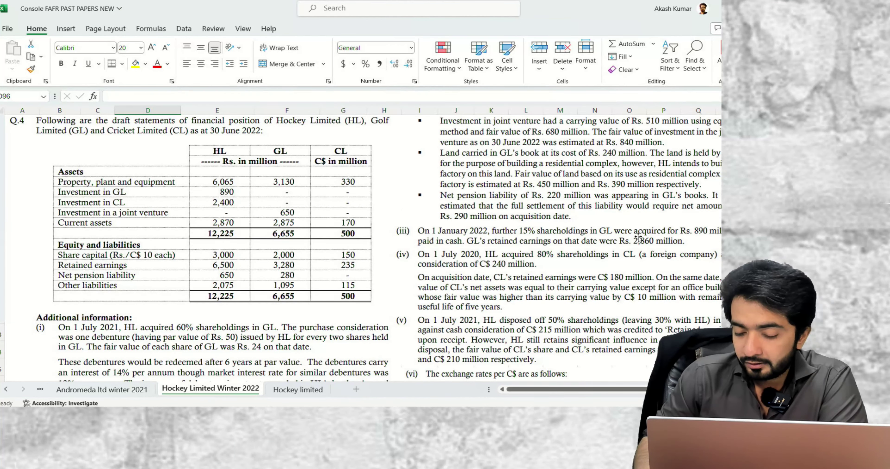
pyautogui.scroll(-2, 638, 238)
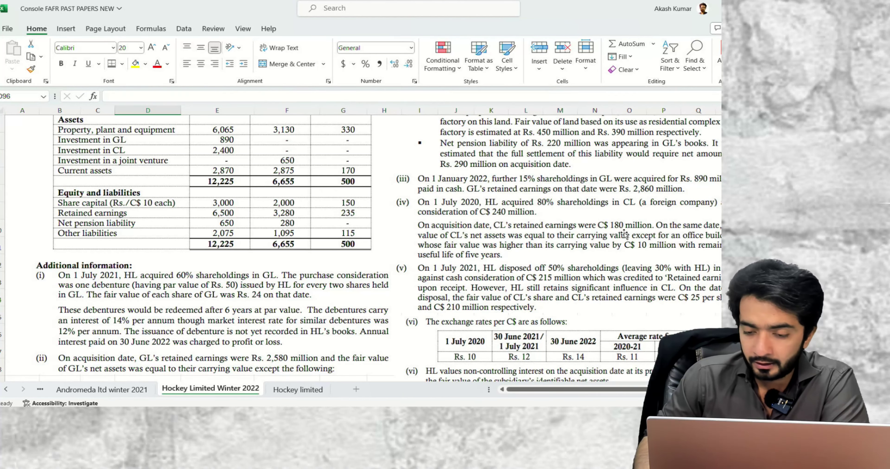
pyautogui.scroll(-20, 352, 272)
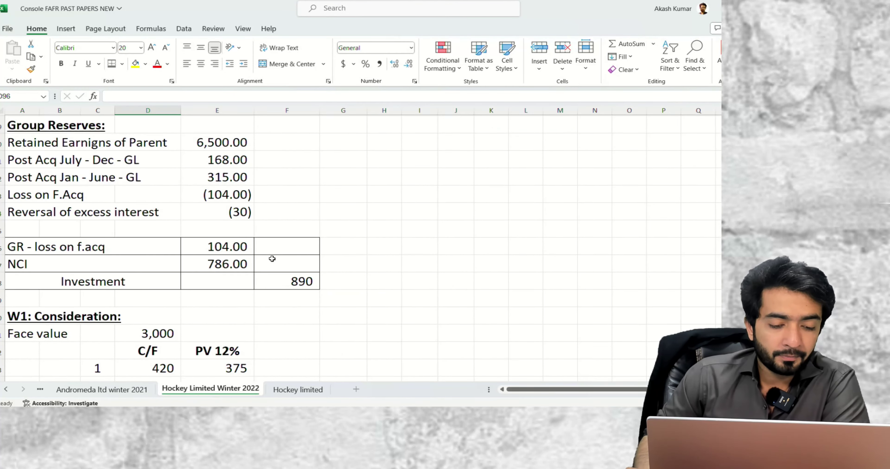
pyautogui.scroll(-8, 261, 255)
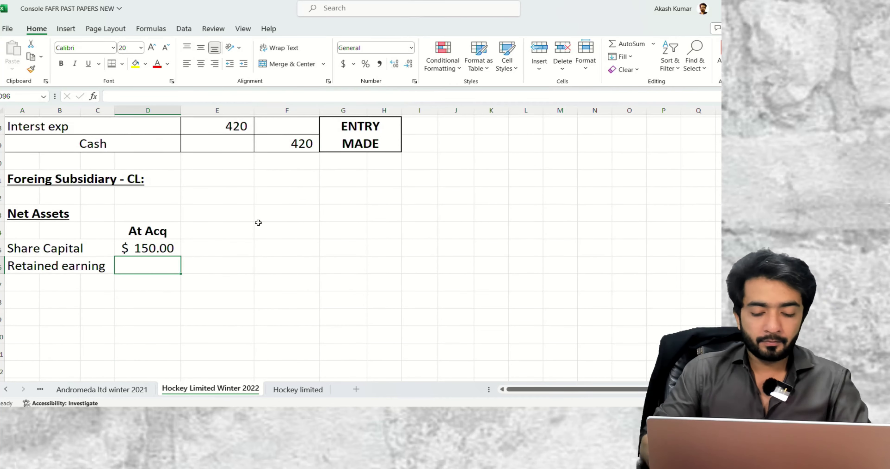
pyautogui.write('180]')
pyautogui.press('Return')
# Copy the dollar accounting format from the At Acq share capital cell to the retained earning amount
pyautogui.press('Up')
pyautogui.press('Up')
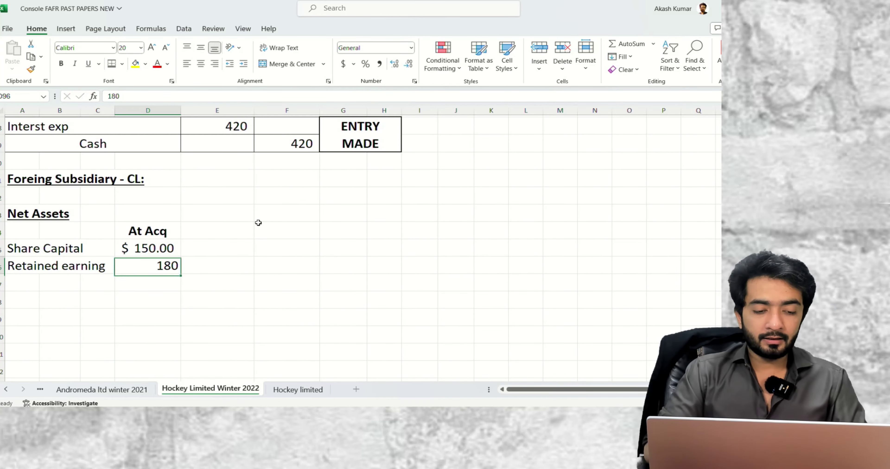
pyautogui.hotkey('alt', 'h')
pyautogui.press('f')
pyautogui.press('p')
pyautogui.press('Down')
pyautogui.press('Return')
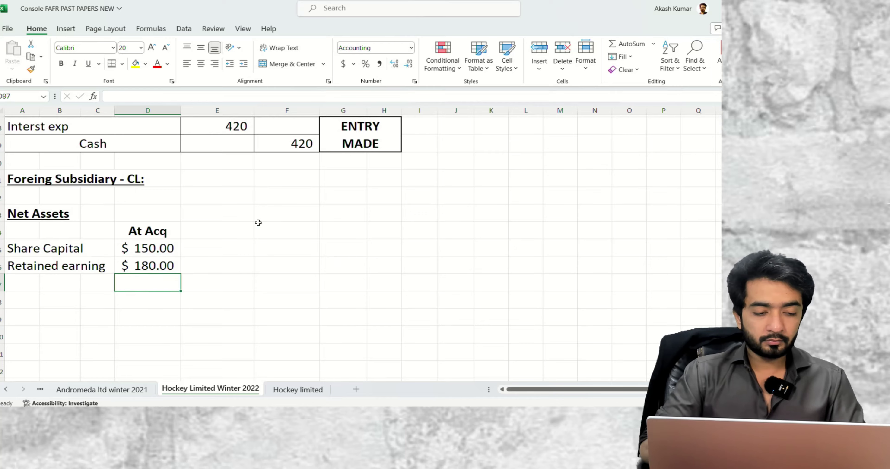
# Review the question and add an "Fv Adj building" label below Retained earning in CL's Net Assets schedule
pyautogui.scroll(20, 259, 223)
pyautogui.scroll(1, 261, 223)
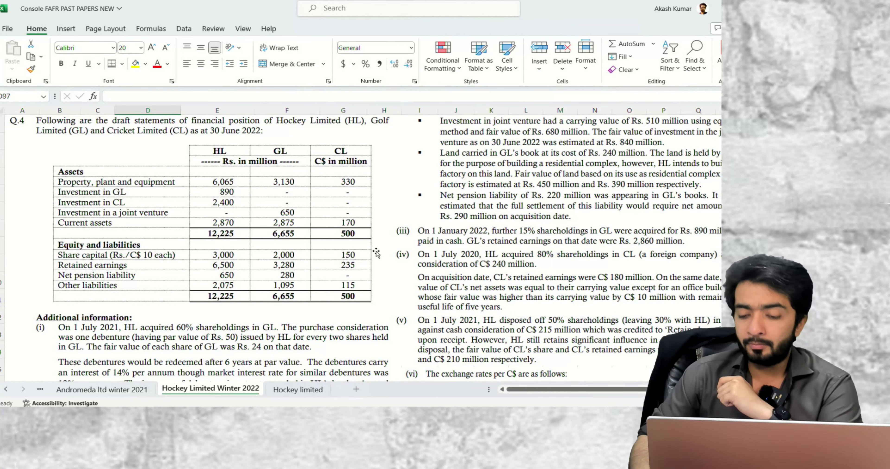
pyautogui.scroll(-20, 254, 241)
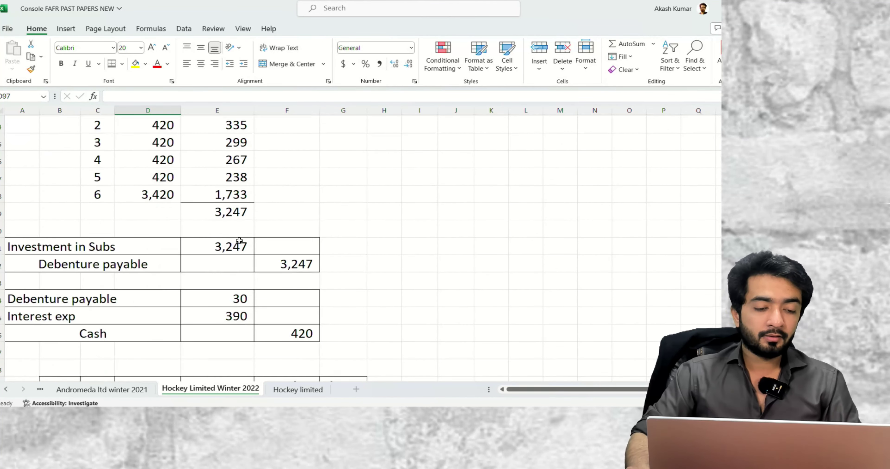
pyautogui.scroll(-4, 238, 239)
pyautogui.scroll(2, 138, 235)
pyautogui.click(24, 231)
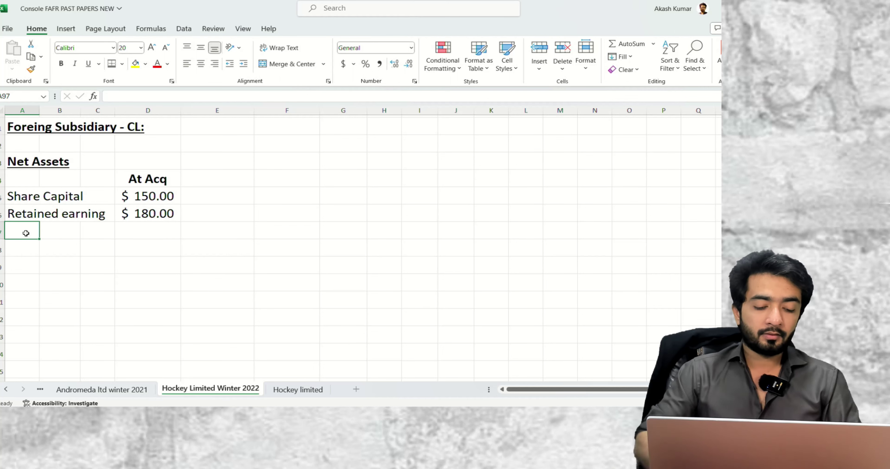
pyautogui.write('Fv Adj building')
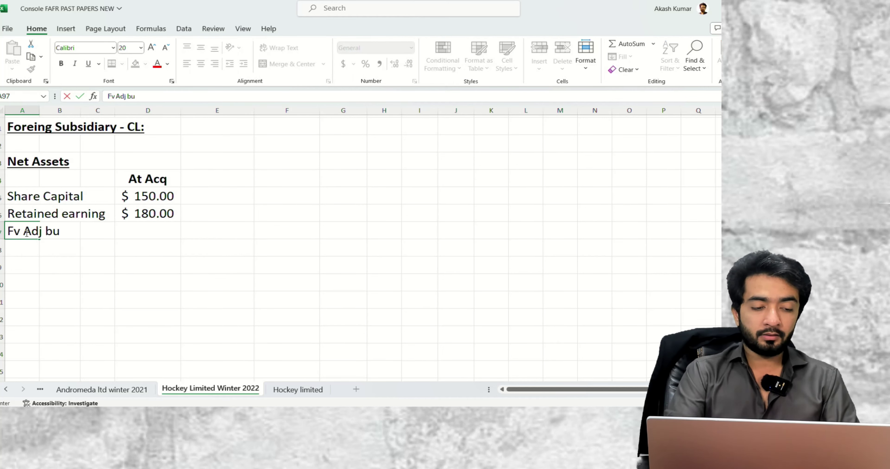
# Enter 10 as the building fair value adjustment under At Acq
pyautogui.press('Tab')
pyautogui.press('Tab')
pyautogui.press('Tab')
pyautogui.press('Left')
pyautogui.write('10')
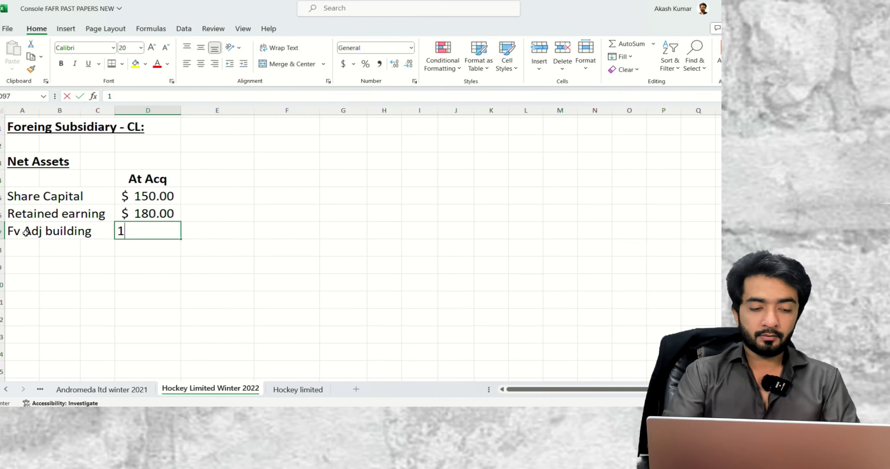
pyautogui.press('Tab')
pyautogui.press('Left')
pyautogui.press('Up')
pyautogui.press('Down')
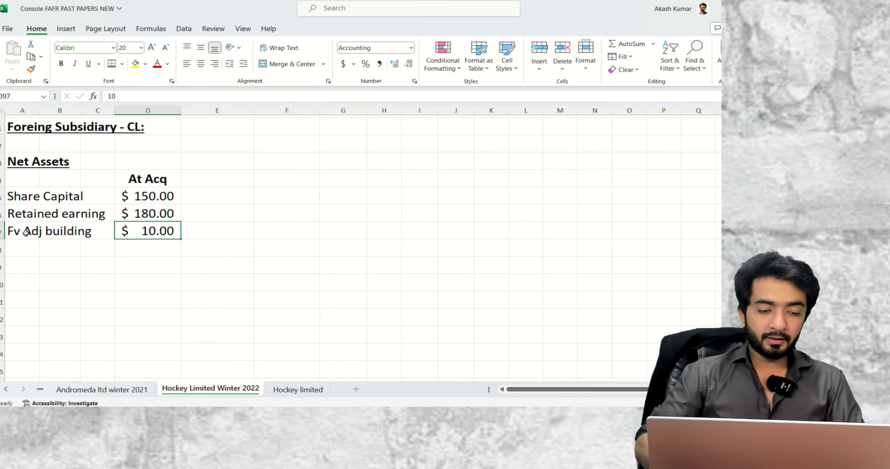
# Total the At Acq net assets in D98 with =SUM(D95:D97) and draw a border above the total
pyautogui.scroll(8, 25, 232)
pyautogui.scroll(10, 30, 228)
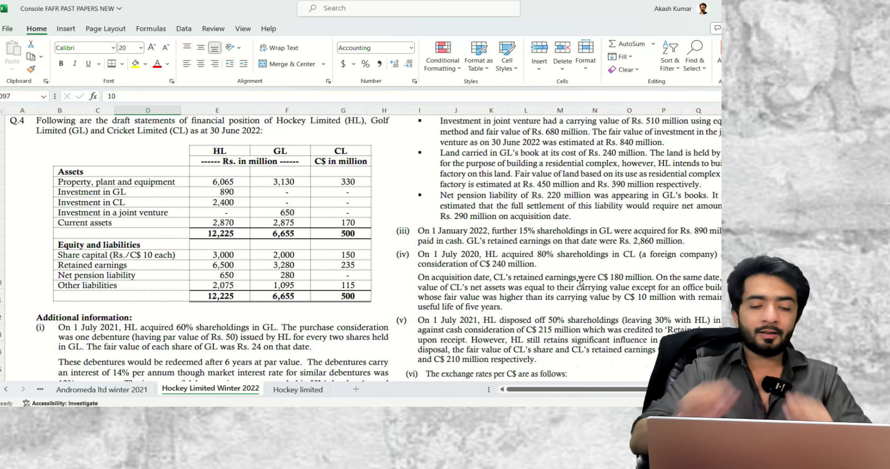
pyautogui.scroll(-20, 580, 283)
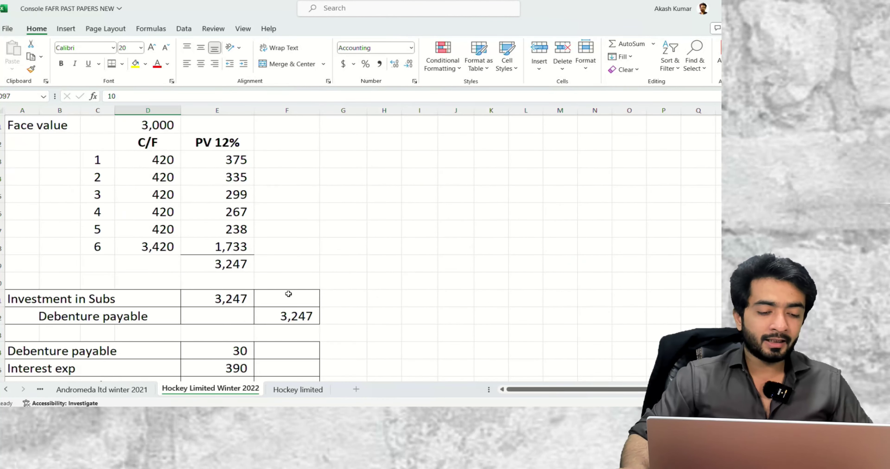
pyautogui.scroll(-5, 288, 294)
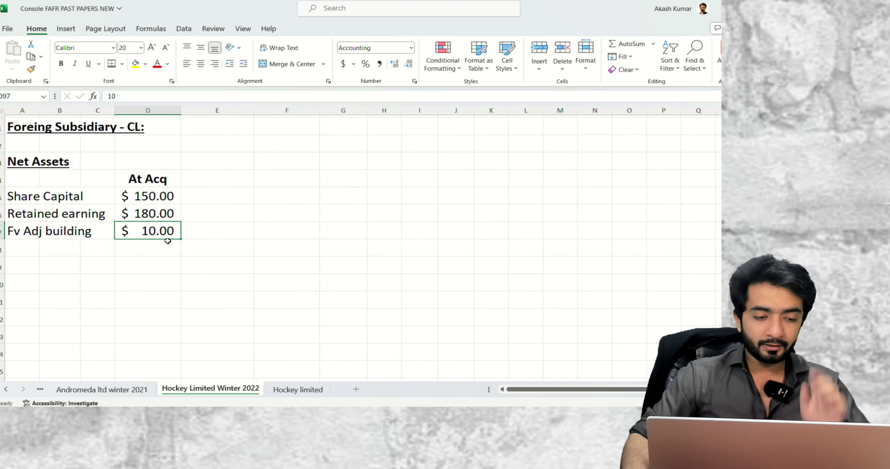
pyautogui.click(168, 240)
pyautogui.hotkey('alt', '=')
pyautogui.hotkey('ctrl', 'Return')
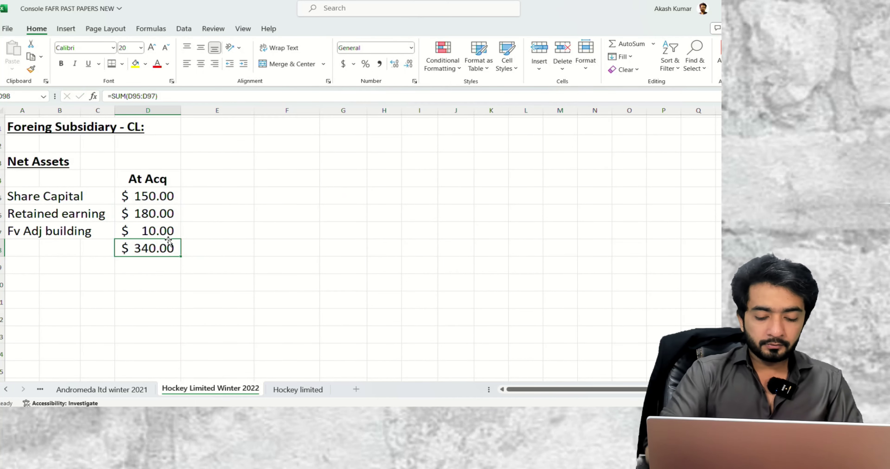
pyautogui.write('0')
pyautogui.press('Escape')
# Add the column heading "At Jul 2021" beside At Acq in the Net Assets schedule
pyautogui.press('Right')
pyautogui.press('Up')
pyautogui.press('Up')
pyautogui.press('Up')
pyautogui.press('Up')
pyautogui.write('At')
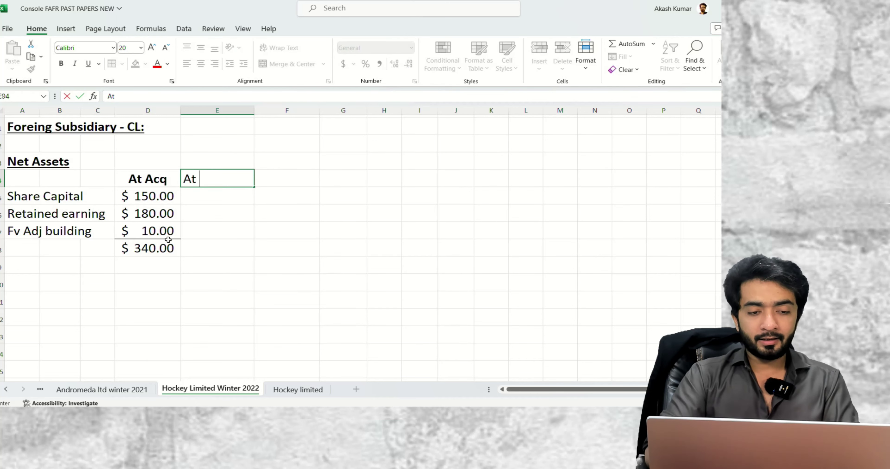
pyautogui.write('rul ')
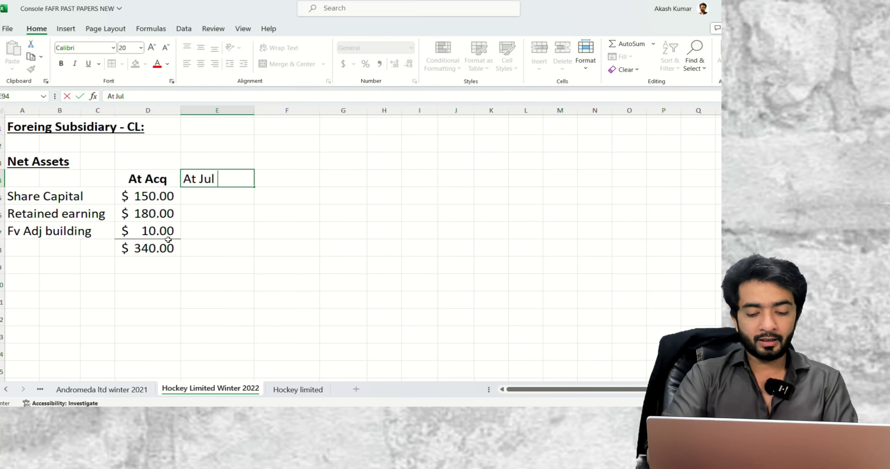
pyautogui.write('2020')
pyautogui.press('BackSpace')
pyautogui.write('1')
pyautogui.press('Return')
# Centre the At Jul 2021 heading and make it bold
pyautogui.press('Up')
pyautogui.press('alt')
pyautogui.press('h')
pyautogui.press('a')
pyautogui.press('c')
pyautogui.hotkey('ctrl', 'b')
pyautogui.press('Down')
pyautogui.write('=')
pyautogui.press('Down')
pyautogui.press('Return')
pyautogui.press('Up')
# Link the At Jul 2021 share capital to the At Acq amount with =D95
pyautogui.write('=')
pyautogui.press('Down')
pyautogui.press('Up')
pyautogui.press('Left')
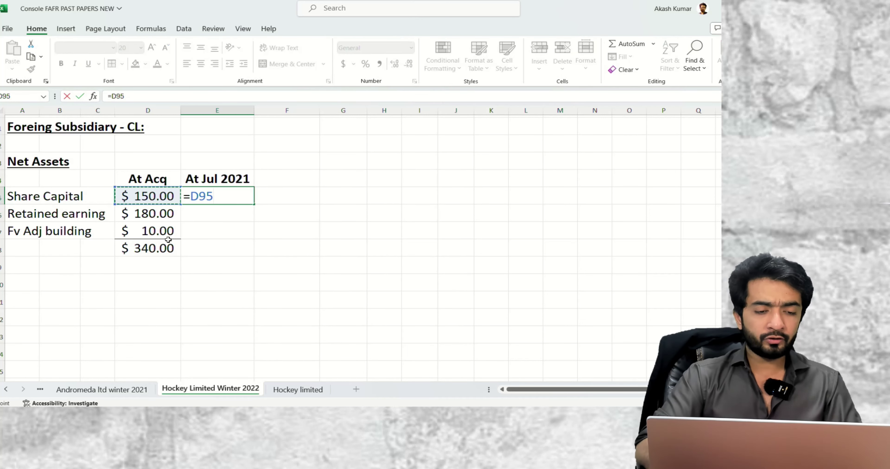
pyautogui.press('Return')
# Find CL's retained earnings on the disposal date in the question and enter 210 under At Jul 2021
pyautogui.press('Down')
pyautogui.press('Up')
pyautogui.scroll(20, 169, 239)
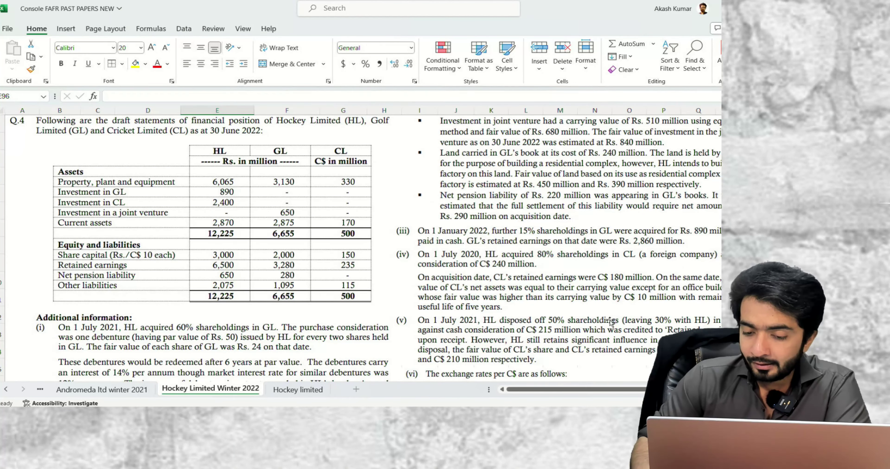
pyautogui.scroll(-3, 609, 323)
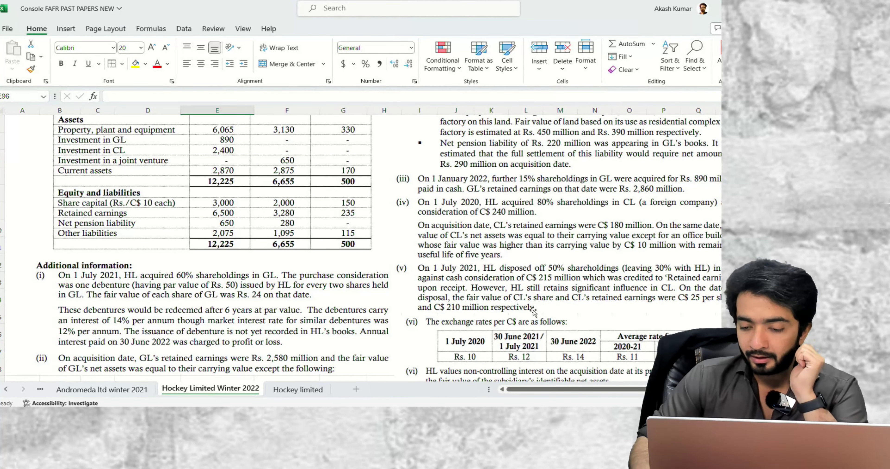
pyautogui.scroll(-3, 611, 321)
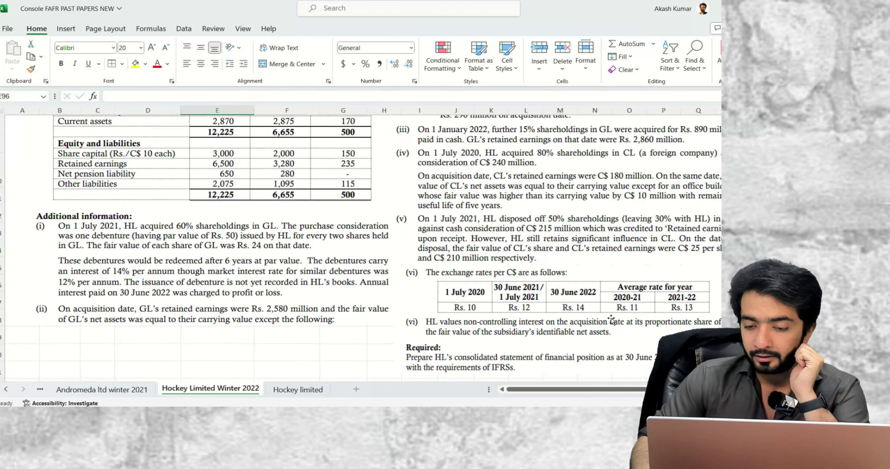
pyautogui.scroll(6, 533, 202)
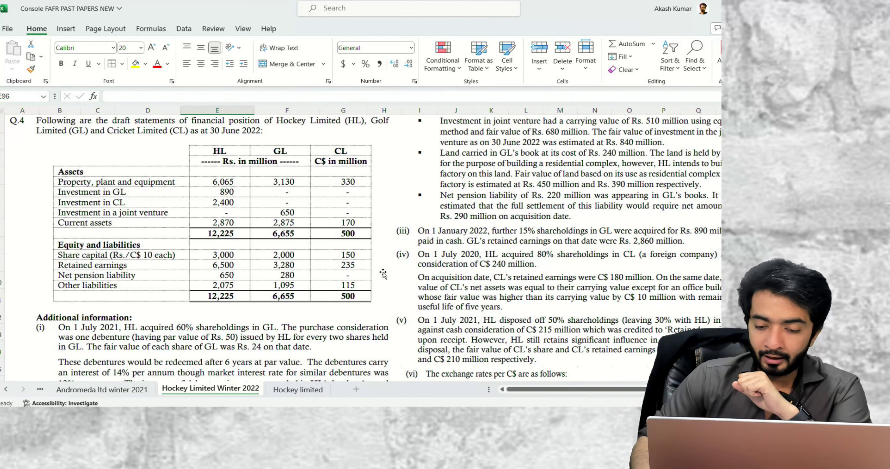
pyautogui.scroll(-6, 383, 275)
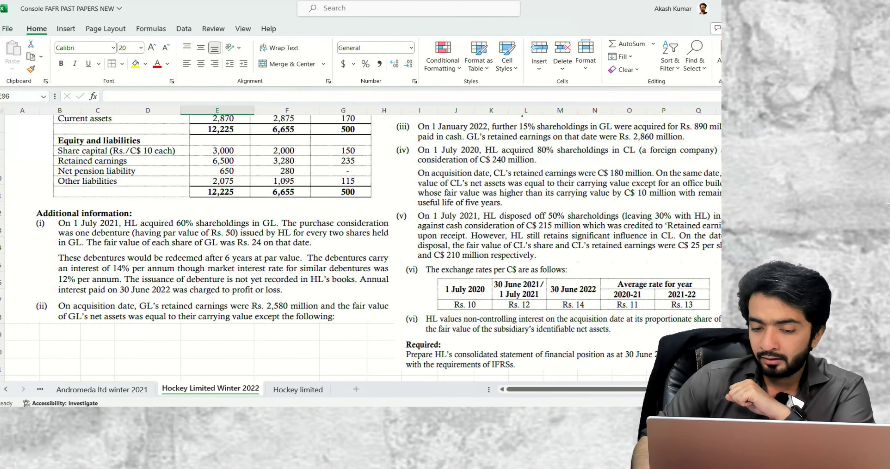
pyautogui.scroll(-20, 440, 258)
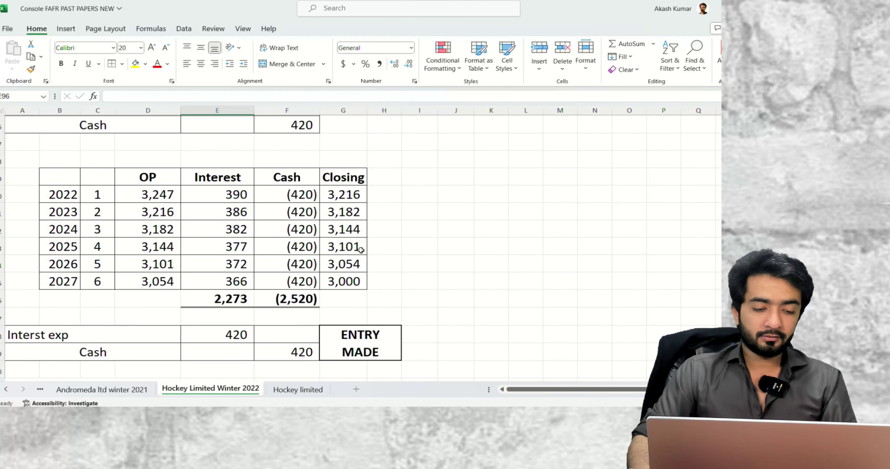
pyautogui.write('210')
pyautogui.press('Left')
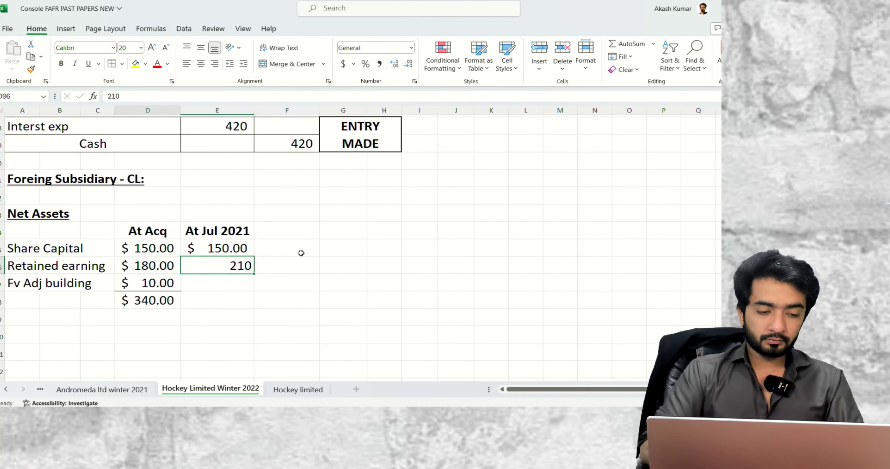
# Calculate the At Jul 2021 building fair value adjustment by dividing the At Acq amount by 5 and multiplying by 4
pyautogui.press('Right')
pyautogui.press('Return')
pyautogui.write('=')
pyautogui.press('Left')
pyautogui.write('/5*4')
pyautogui.press('Return')
# Total the At Jul 2021 column of CL's Net Assets with =SUM(E95:E97)
pyautogui.press('Left')
pyautogui.press('Right')
pyautogui.hotkey('alt', '=')
pyautogui.hotkey('alt', '=')
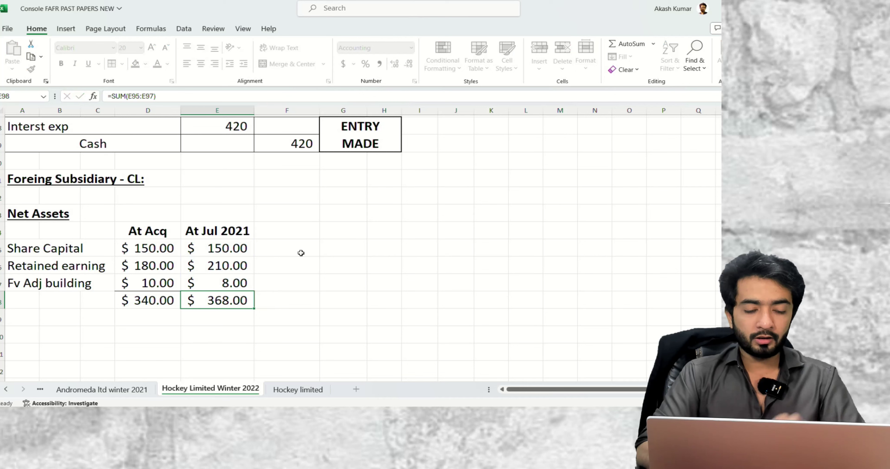
# Add a bold, underlined "Goodwill:" heading in A101, below CL's Net Assets schedule
pyautogui.scroll(-2, 300, 253)
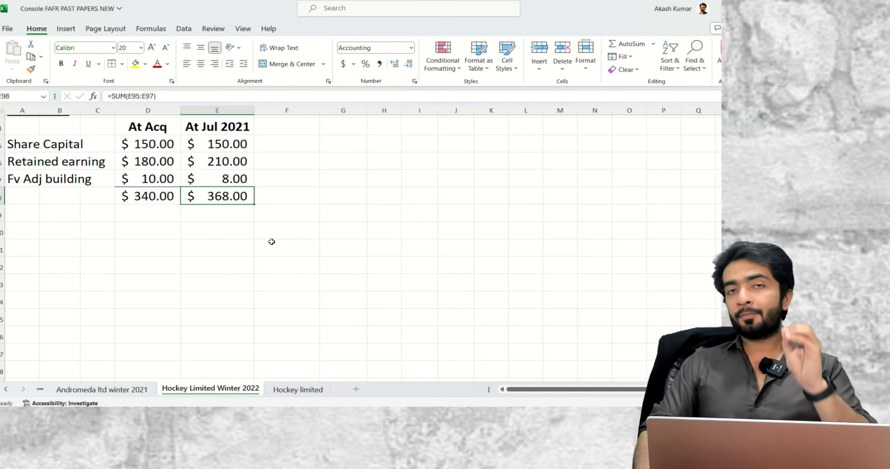
pyautogui.press('Down')
pyautogui.press('Down')
pyautogui.press('Down')
pyautogui.press('Home')
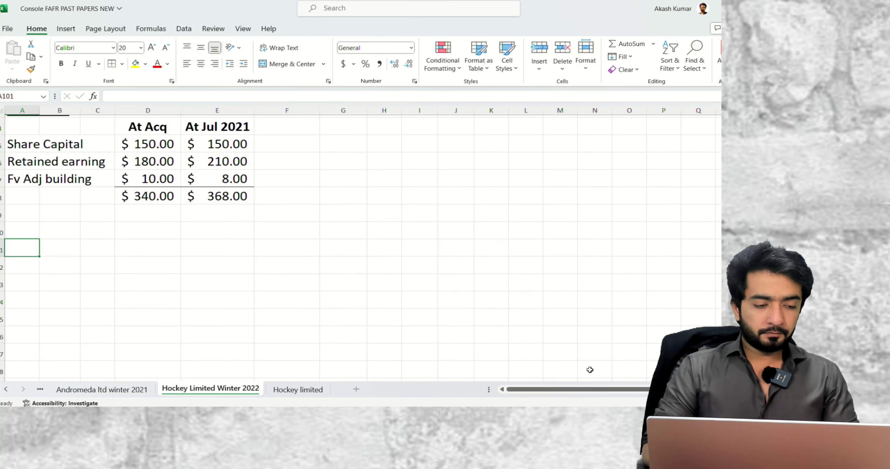
pyautogui.write('Go')
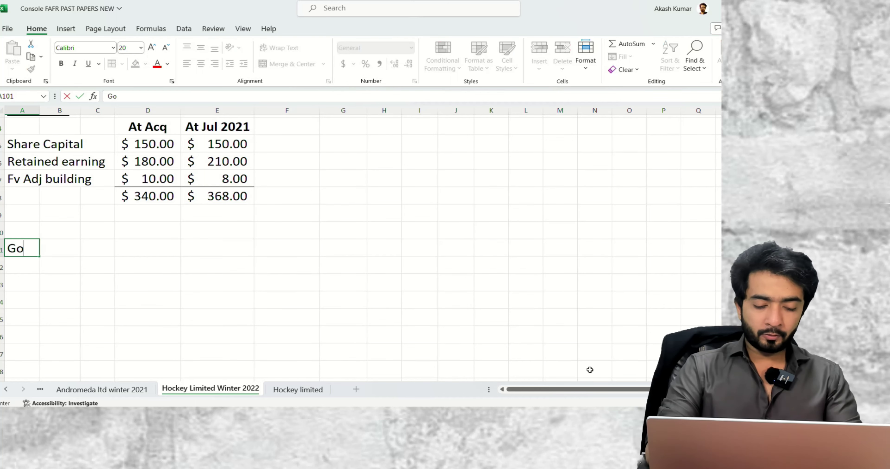
pyautogui.write('odwill:')
pyautogui.press('Return')
pyautogui.press('Up')
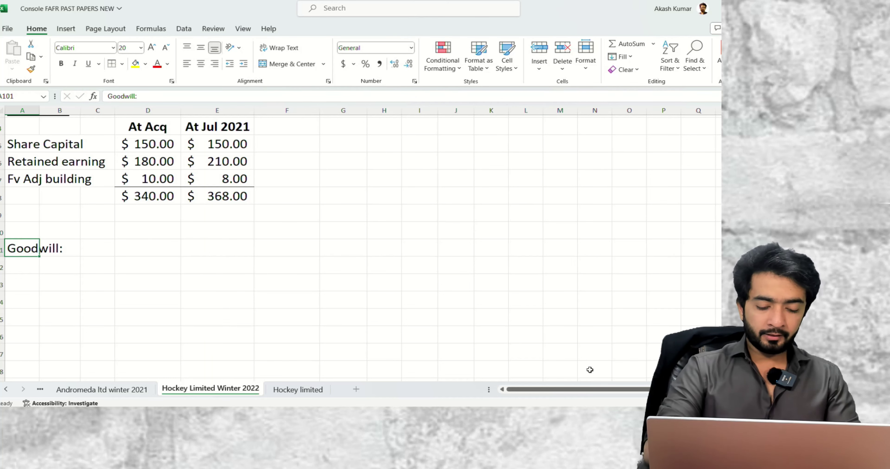
pyautogui.hotkey('ctrl', 'u')
pyautogui.hotkey('ctrl', 'b')
# Add a "Consideration" row label in A103, two rows below the Goodwill heading
pyautogui.press('Down')
pyautogui.press('Down')
pyautogui.press('Down')
pyautogui.press('Up')
pyautogui.write('Consideration')
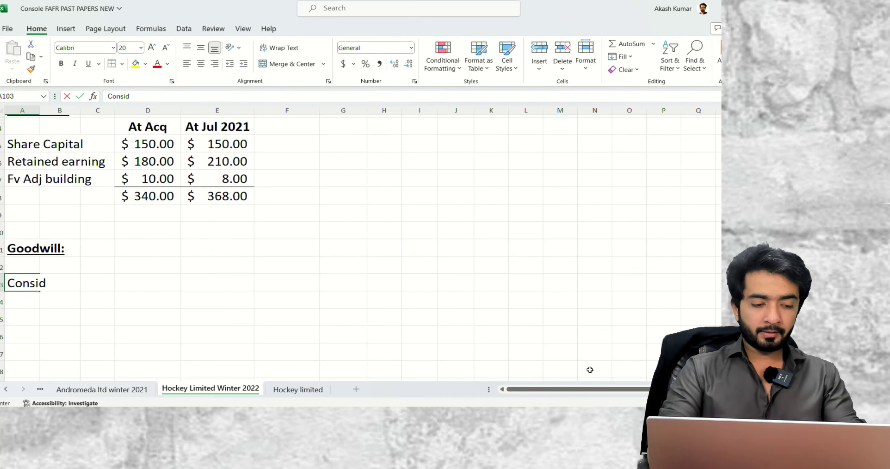
pyautogui.press('Tab')
# Enter "$" as the amount column heading in D102 of the Goodwill working
pyautogui.press('Right')
pyautogui.press('Up')
pyautogui.press('Right')
pyautogui.press('Left')
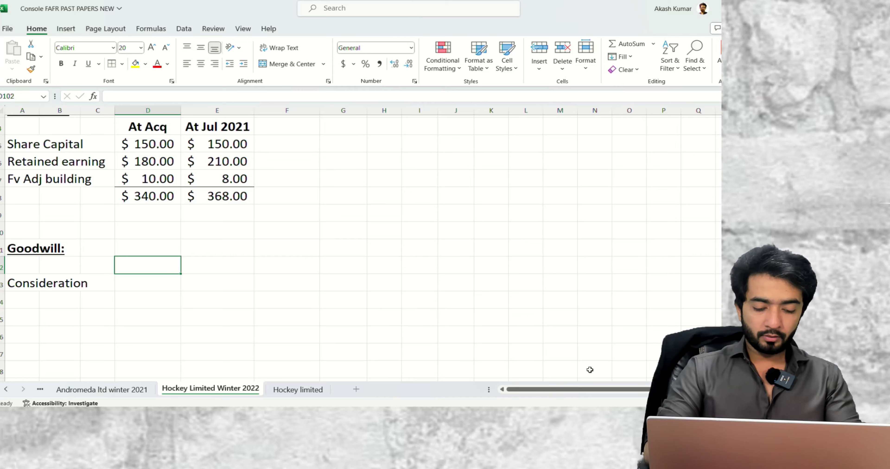
pyautogui.press('F2')
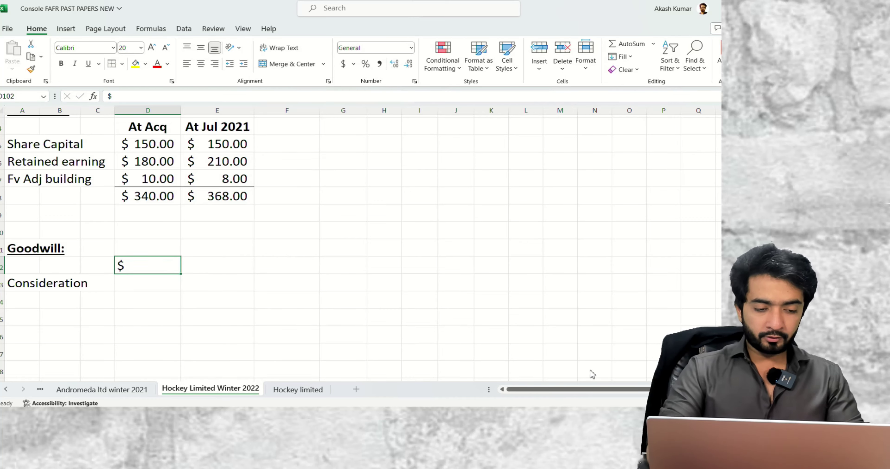
pyautogui.hotkey('ctrl', 'Return')
# Look up the consideration for CL in the question and enter 240 in the Goodwill working's $ column
pyautogui.press('Down')
pyautogui.scroll(20, 590, 370)
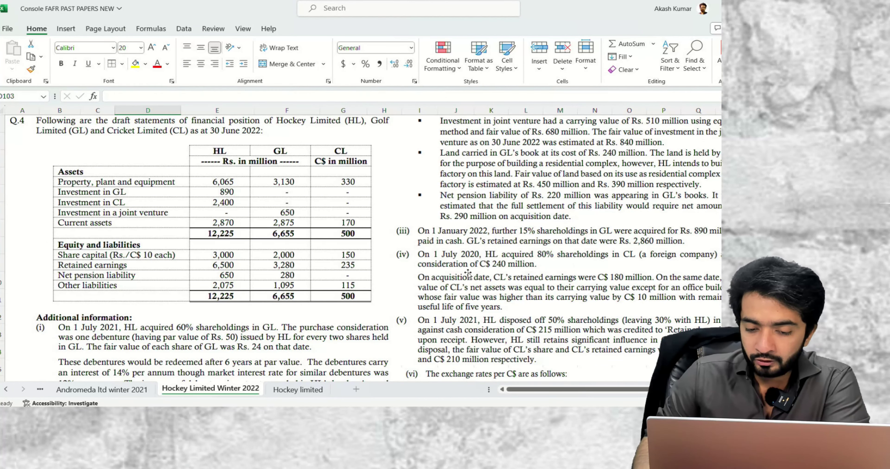
pyautogui.scroll(-20, 518, 269)
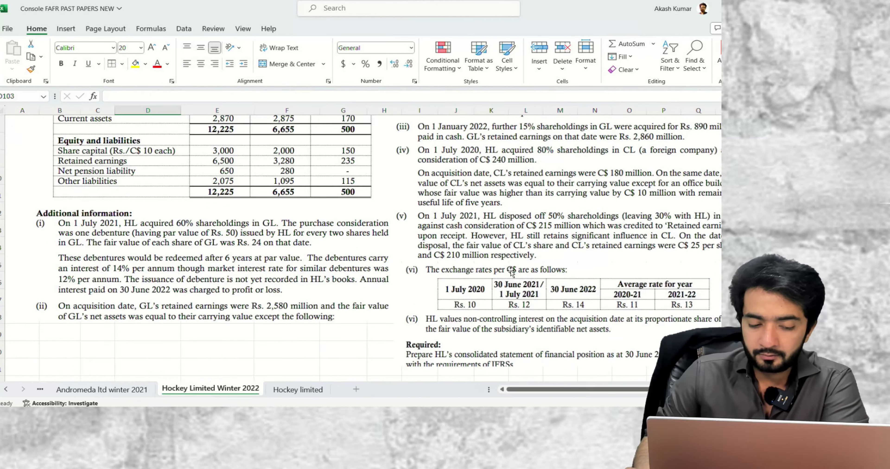
pyautogui.scroll(-9, 361, 269)
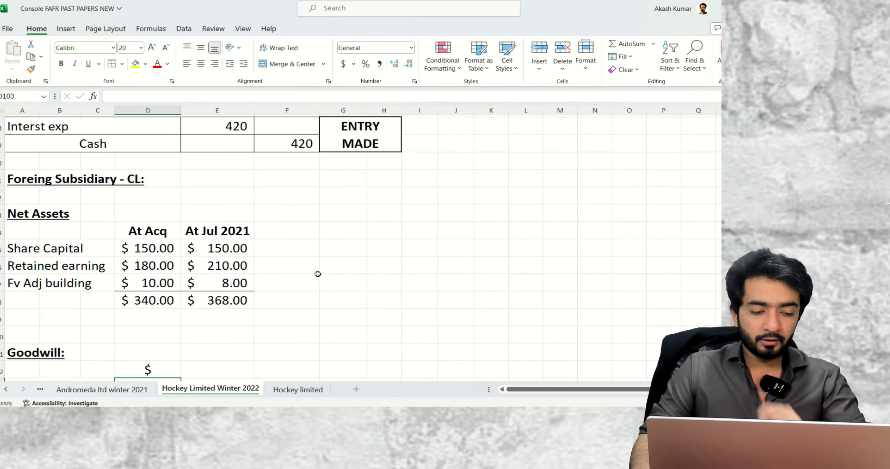
pyautogui.scroll(2, 319, 273)
pyautogui.write('240')
pyautogui.press('Up')
pyautogui.press('Down')
# Copy the dollar format of the At Acq share capital to the Consideration amount
pyautogui.click(147, 203)
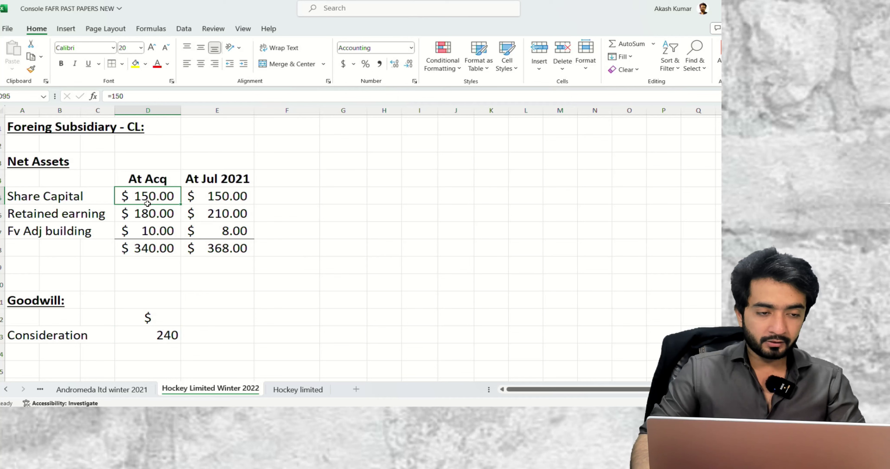
pyautogui.click(31, 69)
pyautogui.click(162, 335)
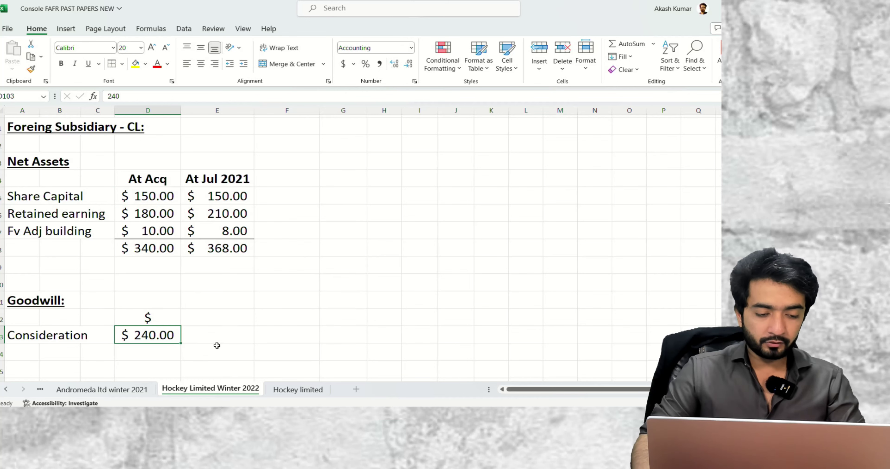
# Add a centred "Rate" heading beside the $ column of the Goodwill working
pyautogui.click(213, 328)
pyautogui.press('Up')
pyautogui.write('Rate')
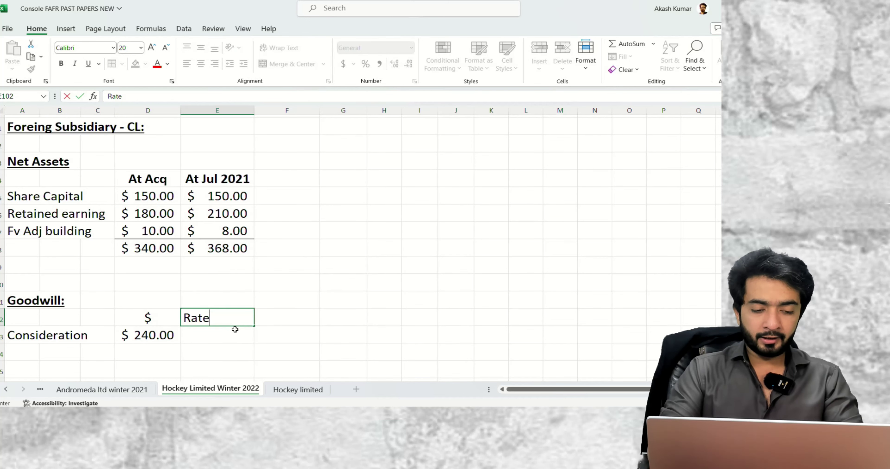
pyautogui.press('Return')
pyautogui.press('Up')
pyautogui.hotkey('ctrl', 'e')
# Look up the 1 July 2020 exchange rate in the question and enter =10 as the Consideration rate
pyautogui.click(235, 329)
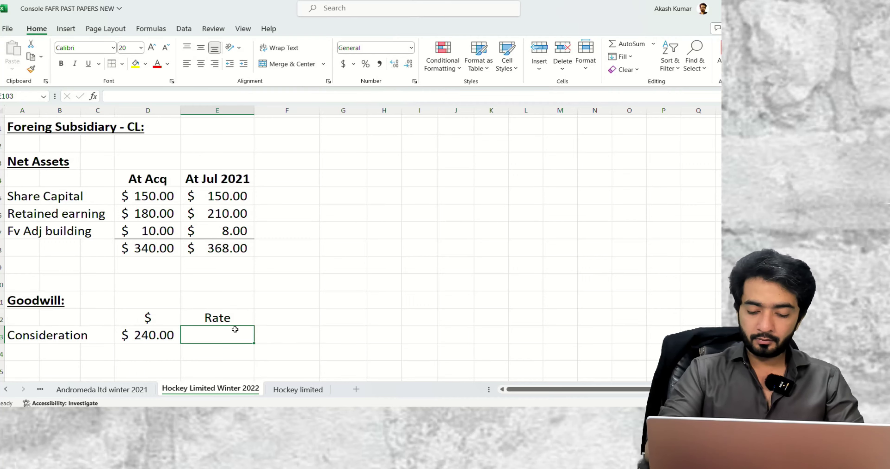
pyautogui.write('=')
pyautogui.scroll(20, 235, 329)
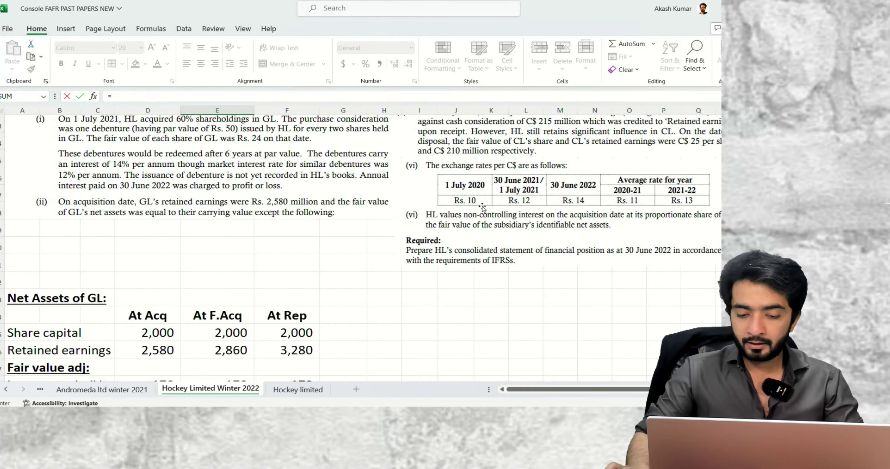
pyautogui.write('10')
pyautogui.hotkey('ctrl', 'Return')
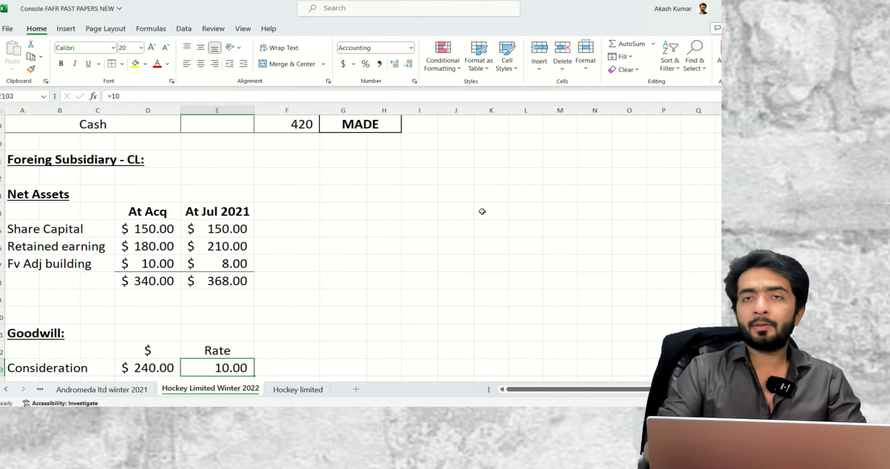
# Convert the Consideration to rupees in F103 by multiplying its dollar amount by the rate, using comma number style
pyautogui.press('Right')
pyautogui.write('=')
pyautogui.press('Left')
pyautogui.press('Left')
pyautogui.write('*')
pyautogui.press('Left')
pyautogui.press('Return')
pyautogui.press('Up')
pyautogui.hotkey('alt', 'h')
pyautogui.press('k')
# Add the heading "PKR" above the converted Consideration, centred and bold
pyautogui.press('Up')
pyautogui.write('PKR')
pyautogui.press('Return')
pyautogui.press('Up')
pyautogui.hotkey('alt', 'h')
pyautogui.press('j')
pyautogui.press('Escape')
pyautogui.write('hac')
pyautogui.press('Escape')
pyautogui.hotkey('alt', 'h')
pyautogui.press('a')
pyautogui.press('c')
pyautogui.hotkey('ctrl', 'b')
# Check the Investment in CL figure in the question, then add a "Net Assets" row label below Consideration
pyautogui.scroll(-15, 482, 211)
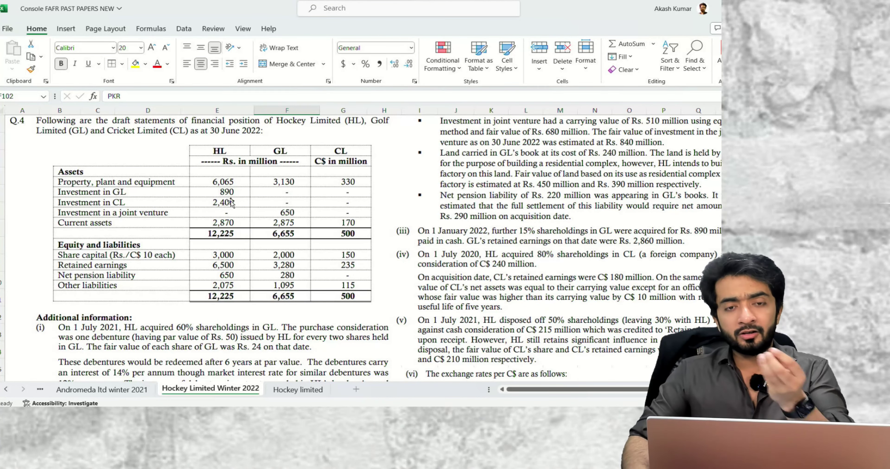
pyautogui.scroll(15, 231, 202)
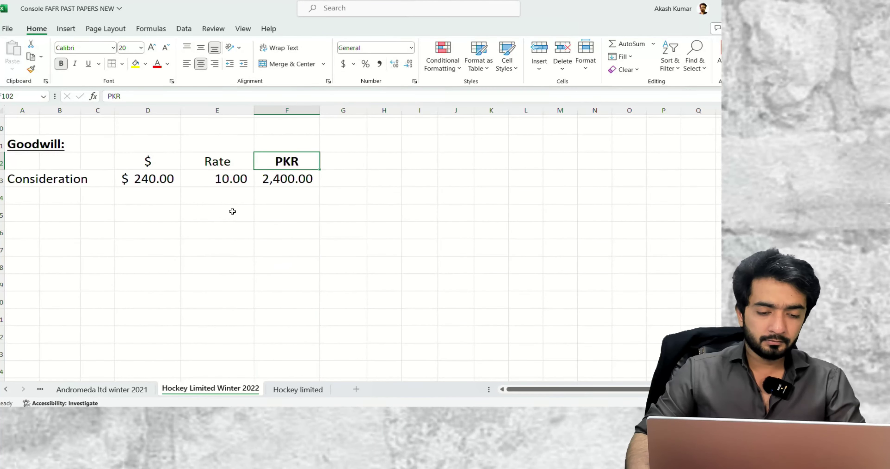
pyautogui.scroll(1, 232, 211)
pyautogui.click(23, 245)
pyautogui.write('N')
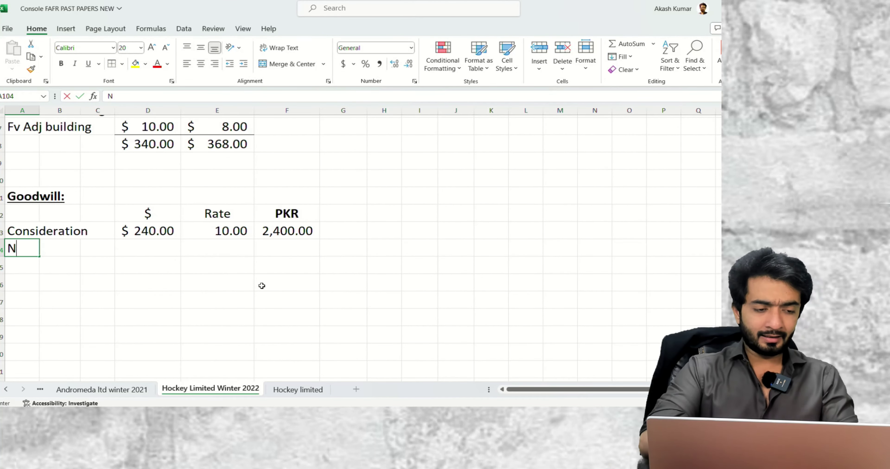
pyautogui.write('et Assets')
pyautogui.press('Right')
pyautogui.press('Right')
pyautogui.press('Right')
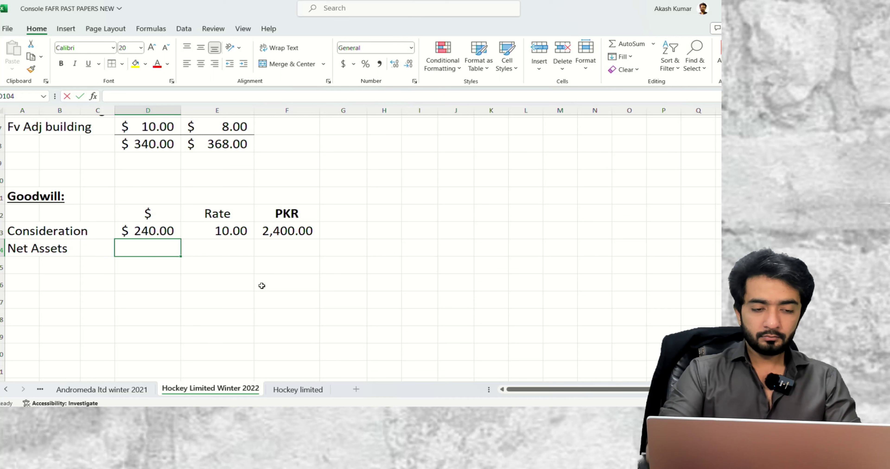
# Link the Goodwill working's Net Assets dollar amount to the At Acq net assets total
pyautogui.write('=')
pyautogui.press('Up')
pyautogui.press('Up')
pyautogui.press('Up')
pyautogui.press('Up')
pyautogui.press('Up')
pyautogui.press('Up')
pyautogui.press('Return')
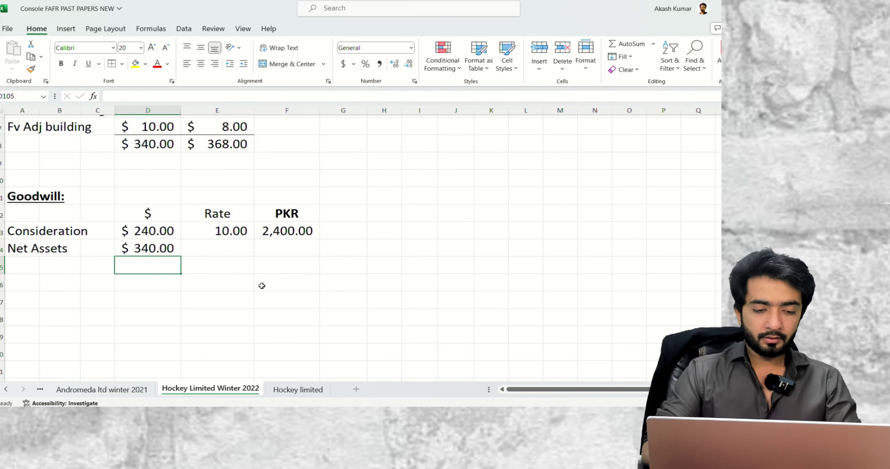
# Fill the Consideration row's rate and PKR formula down to the Net Assets row
pyautogui.press('Up')
pyautogui.press('Right')
pyautogui.hotkey('ctrl', 'd')
pyautogui.press('Right')
pyautogui.hotkey('ctrl', 'd')
# Change the Net Assets PKR formula to =-D104*E104*80% to deduct the parent's 80% share
pyautogui.press('F2')
pyautogui.press('Escape')
pyautogui.press('F2')
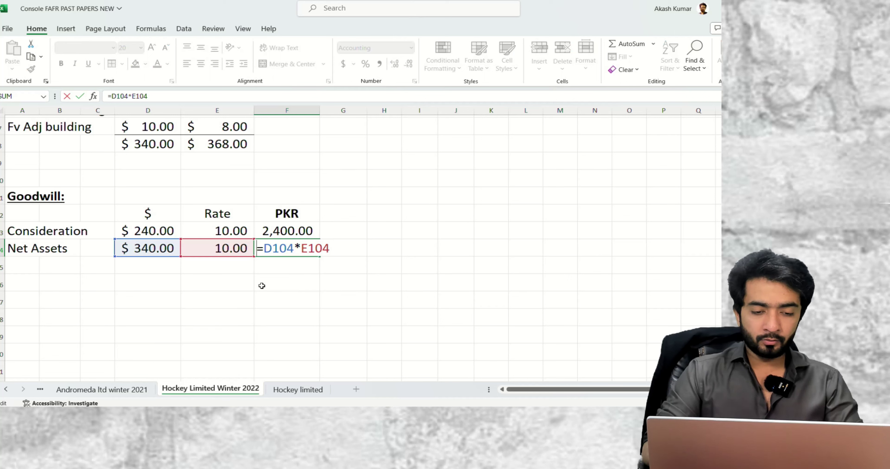
pyautogui.write('-')
pyautogui.press('Right')
pyautogui.press('Right')
pyautogui.press('Right')
pyautogui.press('Right')
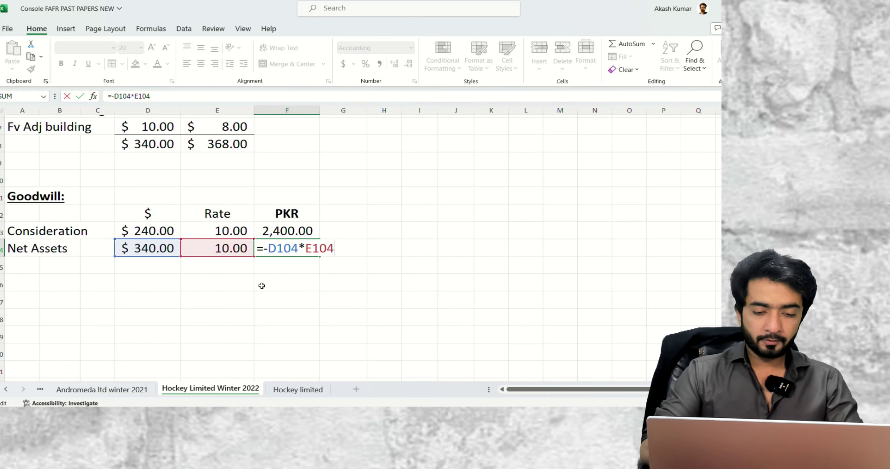
pyautogui.write('*')
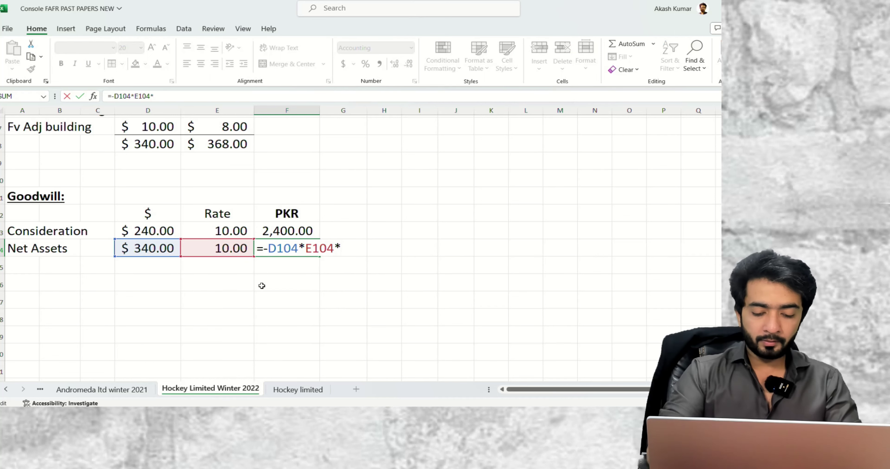
pyautogui.write('80%')
pyautogui.press('Return')
pyautogui.press('Up')
pyautogui.write('2`')
pyautogui.press('Return')
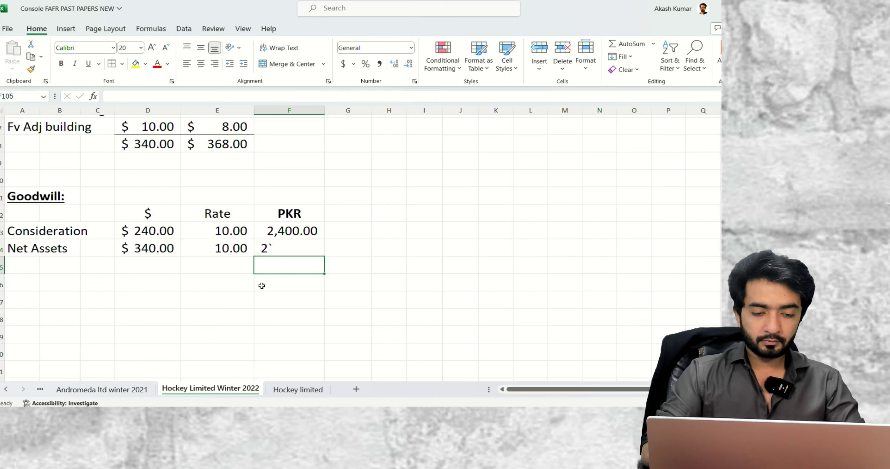
pyautogui.hotkey('ctrl', 'z')
# Sum the PKR column of the Goodwill working in F105 and make the total bold with top and bottom borders
pyautogui.hotkey('alt', '=')
pyautogui.press('Return')
pyautogui.press('Up')
pyautogui.hotkey('alt', 'h')
pyautogui.press('b')
pyautogui.press('d')
pyautogui.hotkey('ctrl', 'b')
# Label the Goodwill total "BPG" in E105, bold and centred
pyautogui.press('Left')
pyautogui.press('Left')
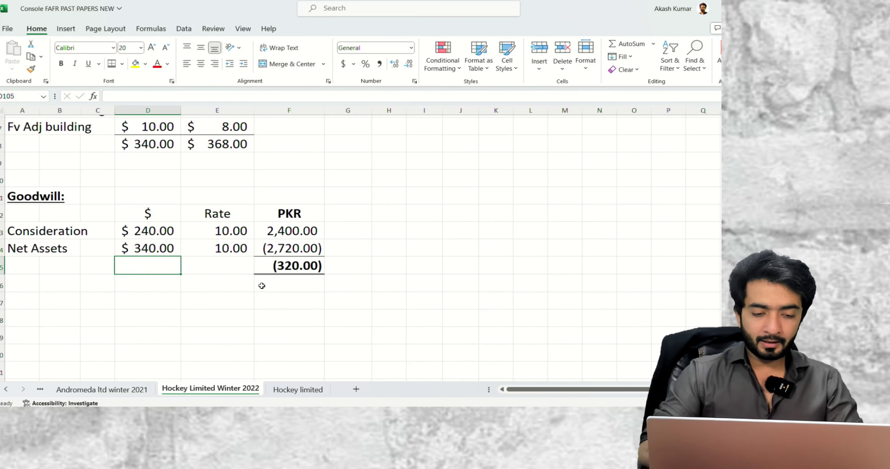
pyautogui.press('Right')
pyautogui.write('BPG')
pyautogui.press('Return')
pyautogui.press('Up')
pyautogui.hotkey('ctrl', 'b')
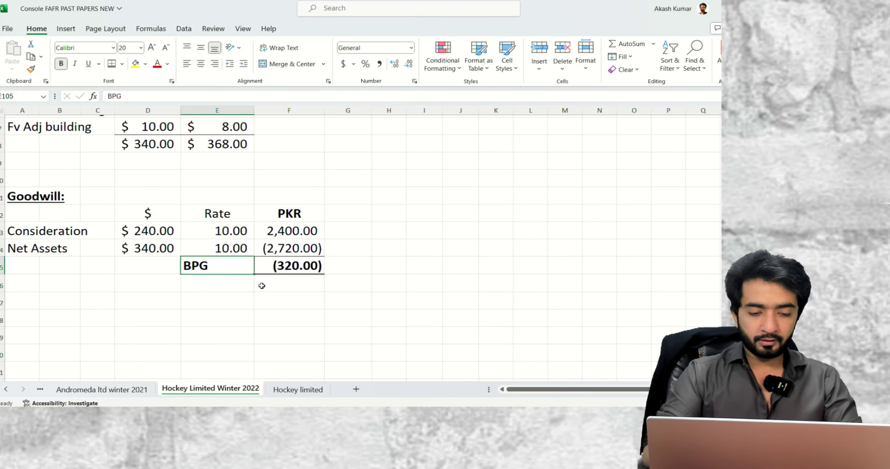
pyautogui.hotkey('alt', 'h')
pyautogui.press('a')
pyautogui.press('c')
# Make the $ and Rate headings of the Goodwill working bold
pyautogui.press('Up')
pyautogui.press('Up')
pyautogui.press('Up')
pyautogui.hotkey('shift', 'Left')
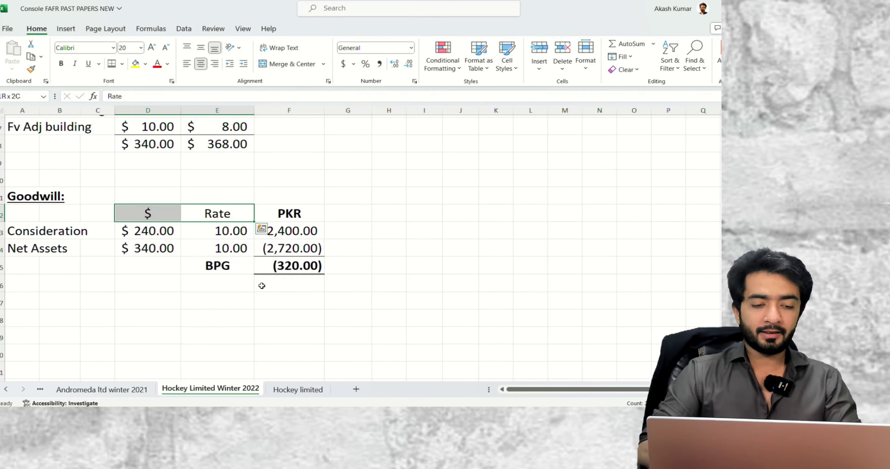
pyautogui.press('Down')
pyautogui.press('Down')
pyautogui.press('Down')
pyautogui.press('Down')
pyautogui.press('Up')
pyautogui.press('Up')
pyautogui.press('Up')
pyautogui.press('Up')
pyautogui.press('Left')
pyautogui.press('Left')
pyautogui.press('Down')
pyautogui.press('Down')
pyautogui.press('Down')
pyautogui.press('Down')
pyautogui.press('Down')
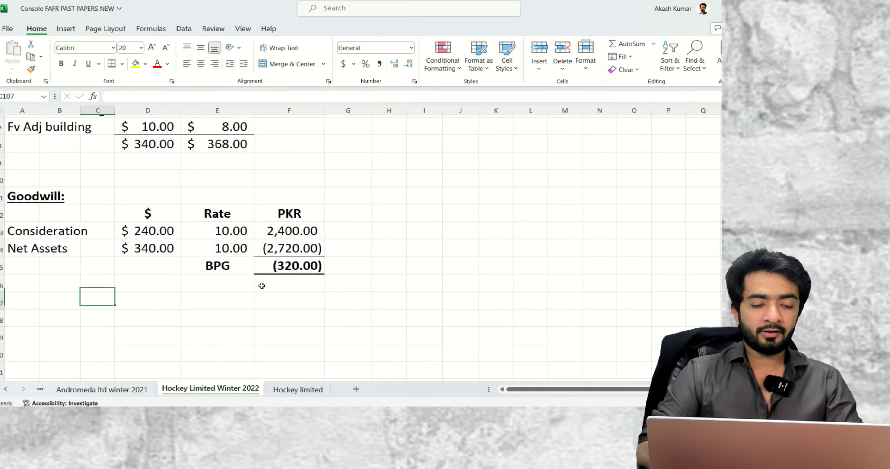
pyautogui.press('Left')
pyautogui.press('Left')
# Insert four blank rows below the Reversal of excess interest line in the Group Reserves working
pyautogui.scroll(12, 262, 285)
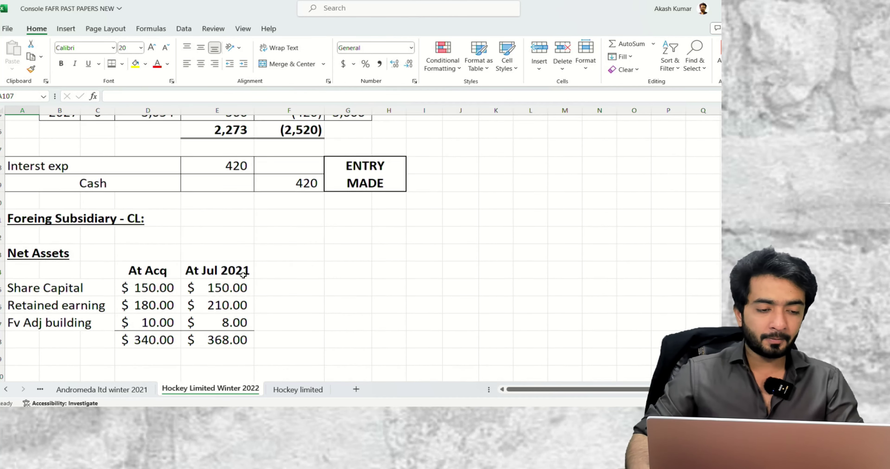
pyautogui.scroll(3, 243, 276)
pyautogui.scroll(-4, 224, 258)
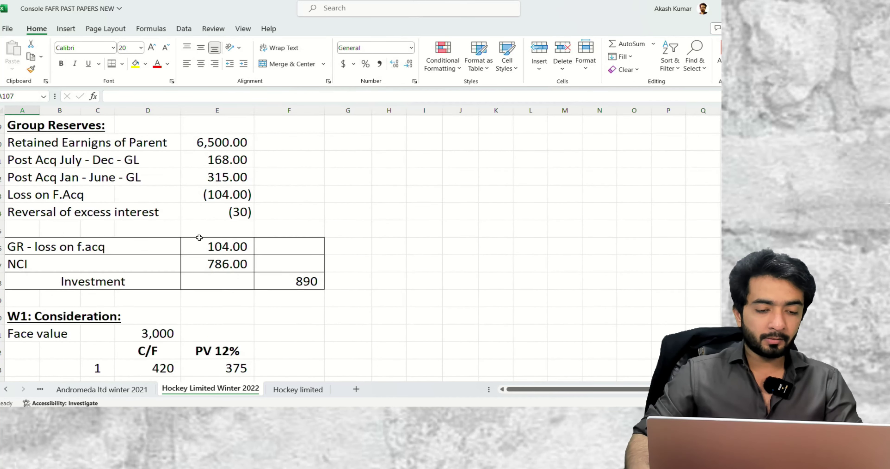
pyautogui.click(194, 228)
pyautogui.hotkey('shift', 'space')
pyautogui.hotkey('ctrl', 'shift', '+')
pyautogui.hotkey('ctrl', 'shift', '+')
pyautogui.hotkey('ctrl', 'shift', '+')
pyautogui.hotkey('ctrl', 'shift', '+')
pyautogui.press('Down')
pyautogui.press('Up')
# Add a "Bargain purchase gain" line in row 55 of Group Reserves with the amount 320 in column E
pyautogui.write('Bargain pur')
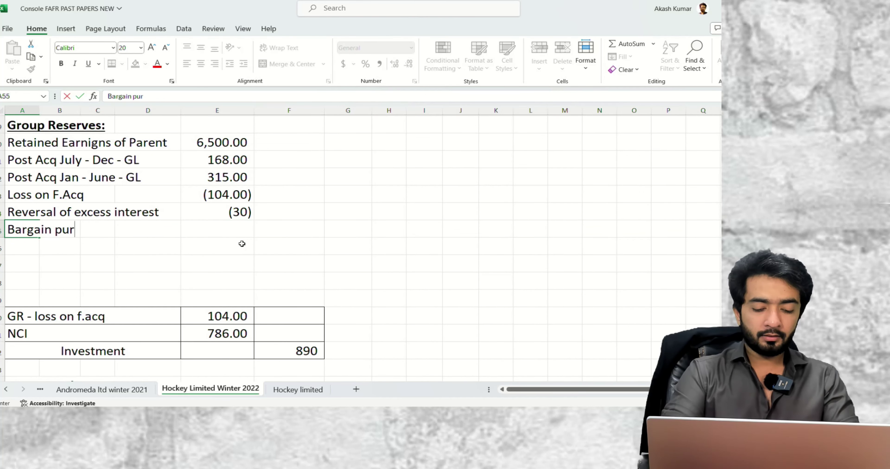
pyautogui.write('chase gain')
pyautogui.press('Tab')
pyautogui.press('Tab')
pyautogui.press('Tab')
pyautogui.press('Tab')
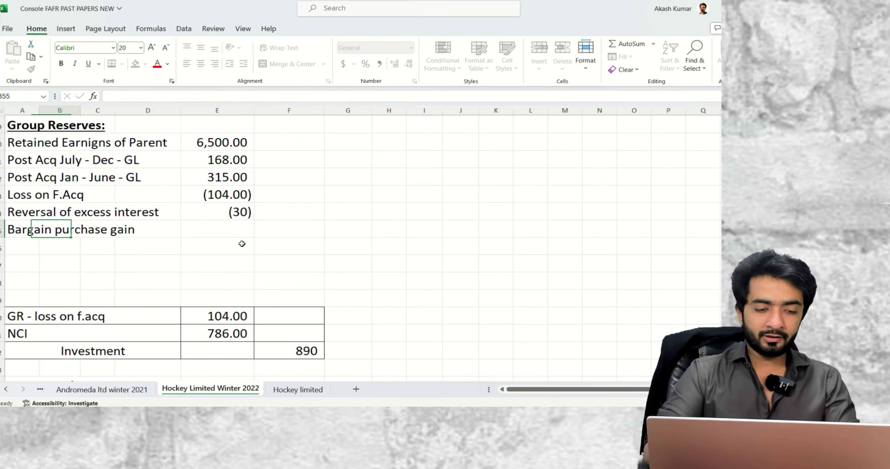
pyautogui.write('-')
pyautogui.scroll(10, 242, 244)
pyautogui.scroll(-10, 242, 244)
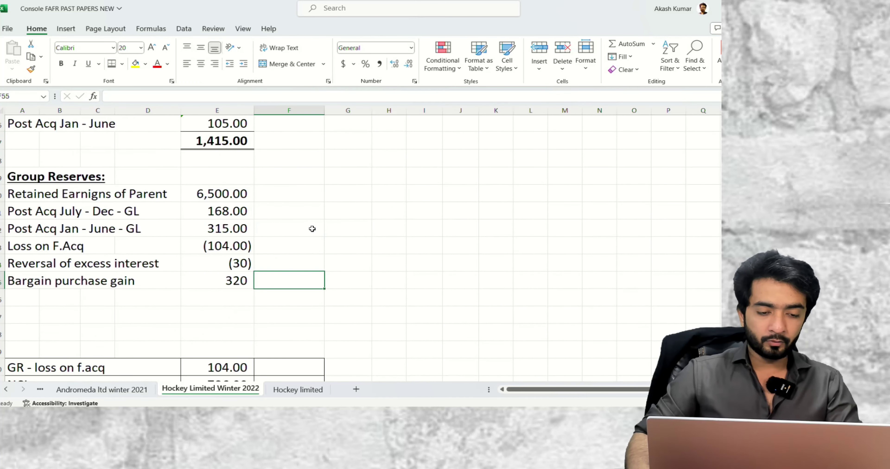
# Add a bold, underlined "NCI:" heading in A111 below the Goodwill working and the label "Share of NCI" in A112
pyautogui.scroll(-17, 238, 264)
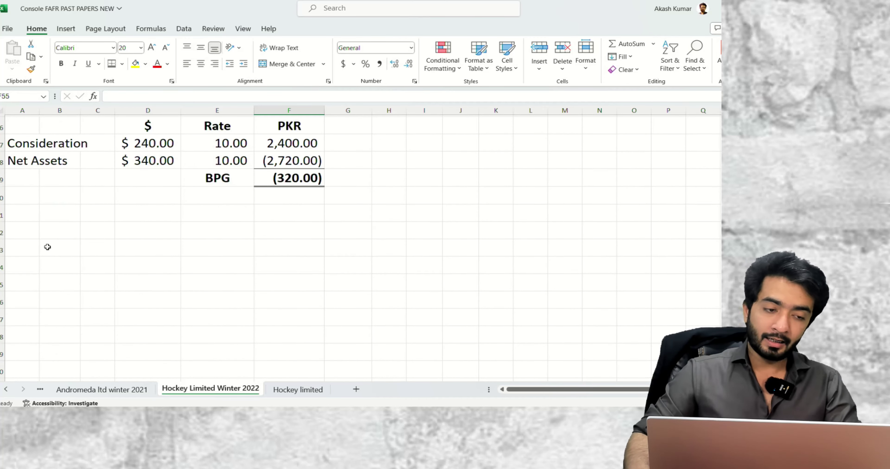
pyautogui.click(30, 222)
pyautogui.write('NCI')
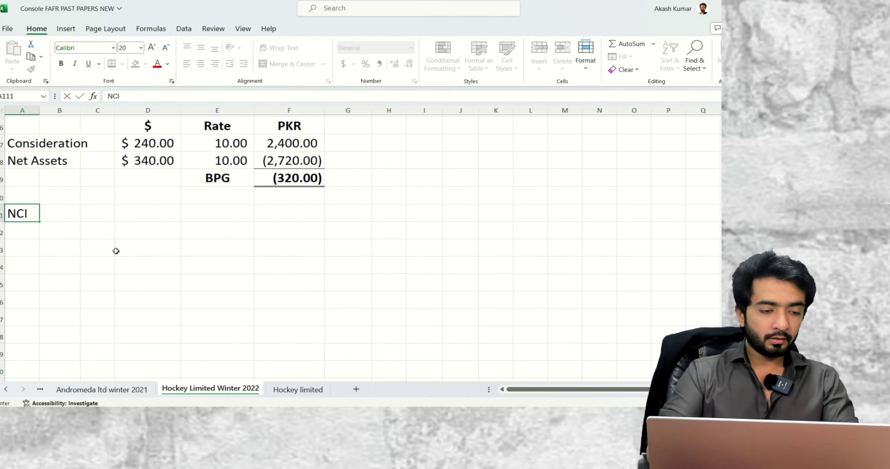
pyautogui.write('L')
pyautogui.press('BackSpace')
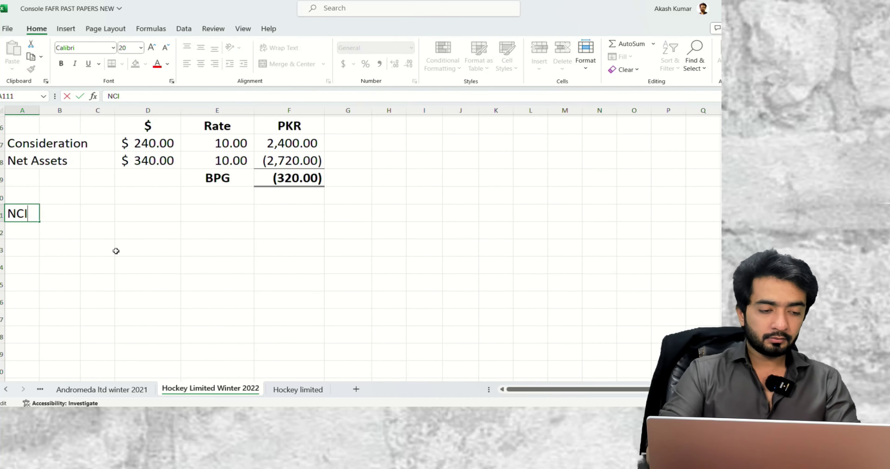
pyautogui.write(':')
pyautogui.press('Return')
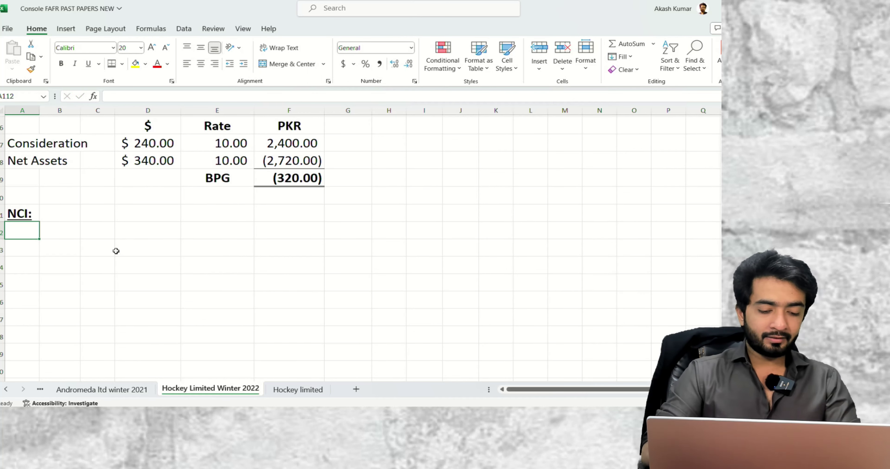
pyautogui.write('Share of')
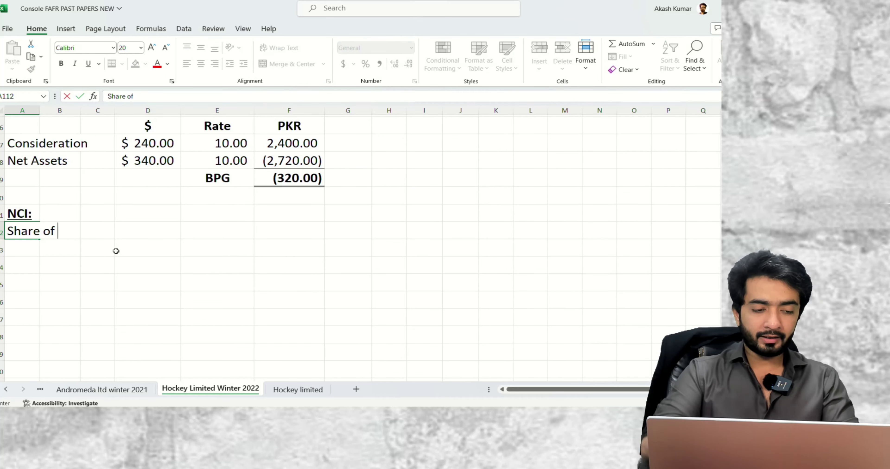
pyautogui.write(' NCU')
pyautogui.press('BackSpace')
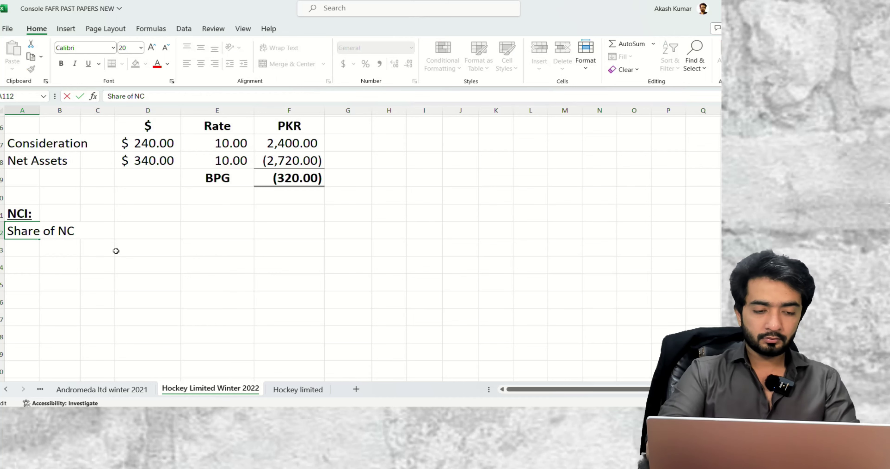
pyautogui.write('I')
# Copy the $, Rate and PKR headings of the Goodwill working to D111:F111 beside the NCI heading
pyautogui.press('Tab')
pyautogui.press('Tab')
pyautogui.press('Right')
pyautogui.press('Up')
pyautogui.press('Up')
pyautogui.press('Up')
pyautogui.press('Up')
pyautogui.press('Up')
pyautogui.press('Up')
pyautogui.hotkey('shift', 'Right')
pyautogui.hotkey('shift', 'Right')
pyautogui.hotkey('ctrl', 'c')
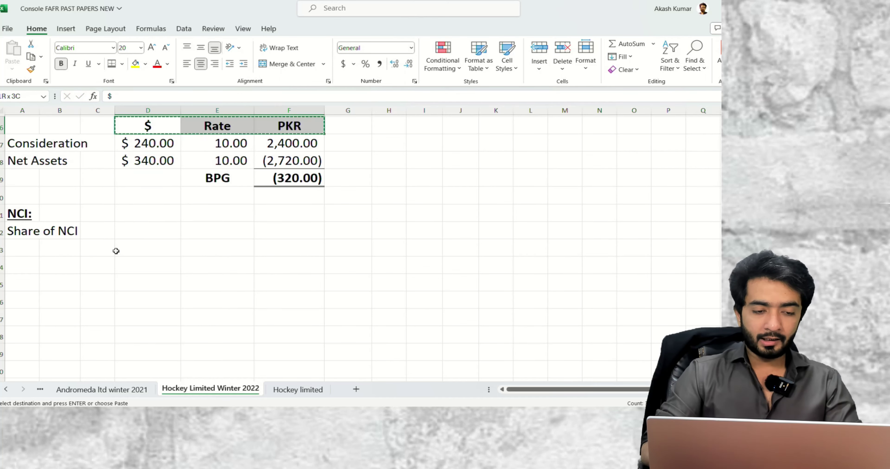
pyautogui.press('Down')
pyautogui.press('Down')
pyautogui.press('Down')
pyautogui.press('Down')
pyautogui.press('Down')
pyautogui.hotkey('ctrl', 'v')
# Calculate the dollar share of NCI in D112 as =D102*20% of net assets at acquisition
pyautogui.press('Down')
pyautogui.write('=')
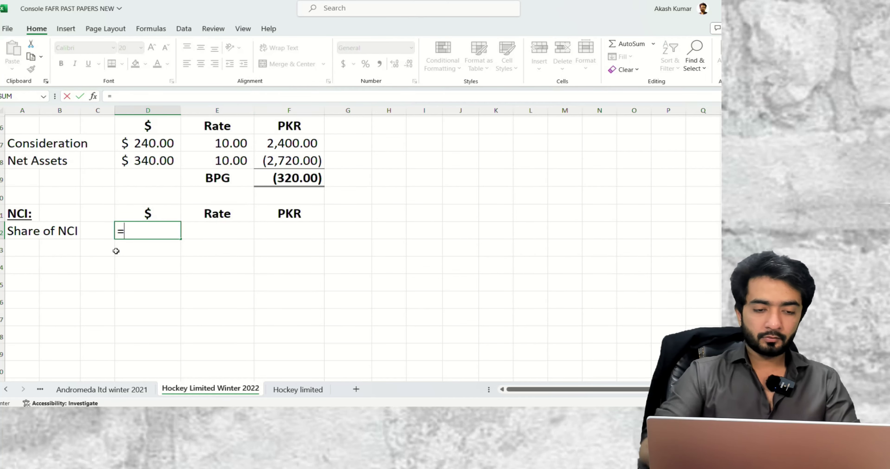
pyautogui.scroll(2, 234, 165)
pyautogui.click(165, 167)
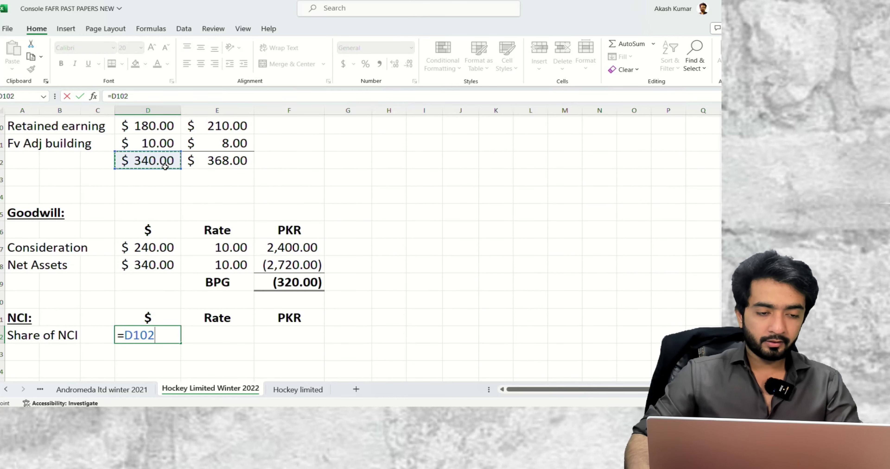
pyautogui.write('*20$')
pyautogui.press('Return')
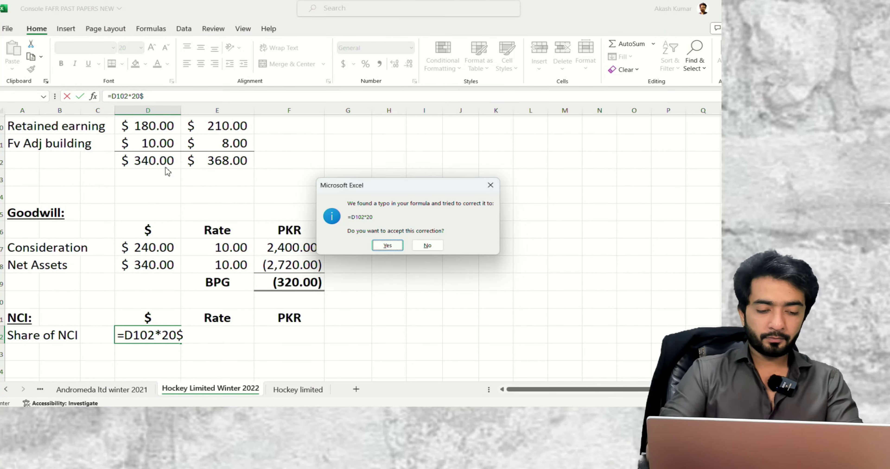
pyautogui.press('n')
pyautogui.press('Return')
pyautogui.press('BackSpace')
pyautogui.write('%')
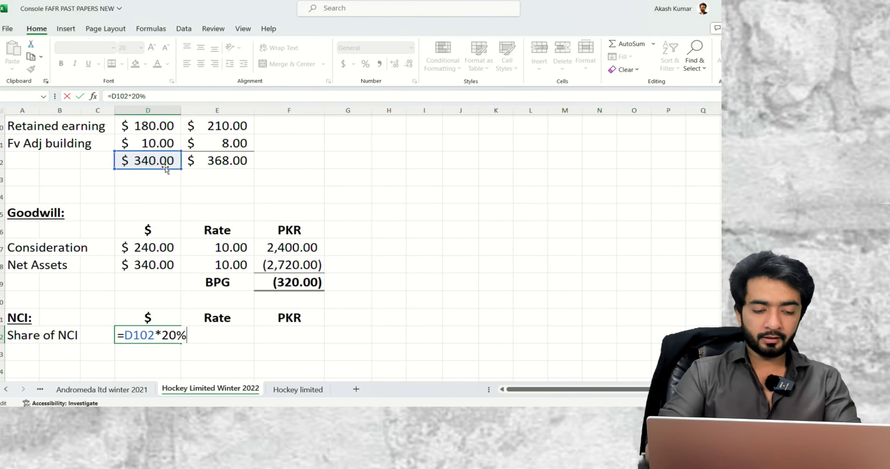
pyautogui.press('Return')
# Link the Share of NCI rate in E112 to the 10.00 rate of the Goodwill working
pyautogui.press('Up')
pyautogui.press('Right')
pyautogui.write('=')
pyautogui.press('Up')
pyautogui.press('Up')
pyautogui.press('Up')
pyautogui.press('Up')
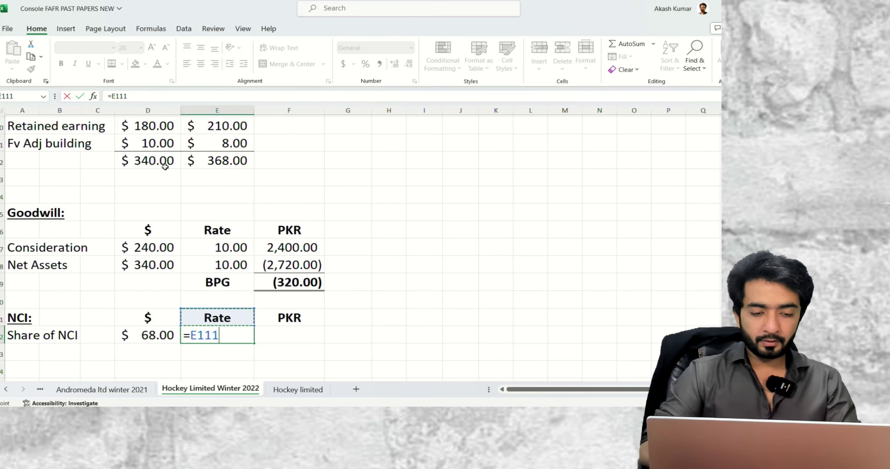
pyautogui.press('Return')
# Copy the Consideration PKR formula to F112 so that it multiplies D112*E112, and check its references
pyautogui.press('Up')
pyautogui.press('Up')
pyautogui.press('Up')
pyautogui.press('Right')
pyautogui.press('Up')
pyautogui.press('Up')
pyautogui.press('Up')
pyautogui.hotkey('ctrl', 'c')
pyautogui.press('Down')
pyautogui.press('Down')
pyautogui.press('Down')
pyautogui.press('Down')
pyautogui.press('Down')
pyautogui.press('Return')
pyautogui.press('F2')
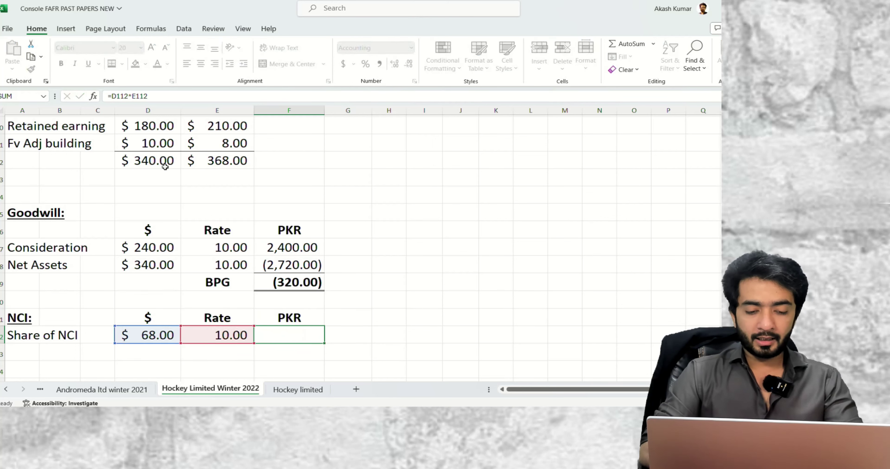
pyautogui.press('Escape')
# Add the heading "Reserve working:" in A116 and make it bold and underlined
pyautogui.press('Down')
pyautogui.press('Down')
pyautogui.press('Down')
pyautogui.press('Down')
pyautogui.press('Down')
pyautogui.press('Down')
pyautogui.press('Left')
pyautogui.press('Left')
pyautogui.press('Left')
pyautogui.press('Left')
pyautogui.press('Left')
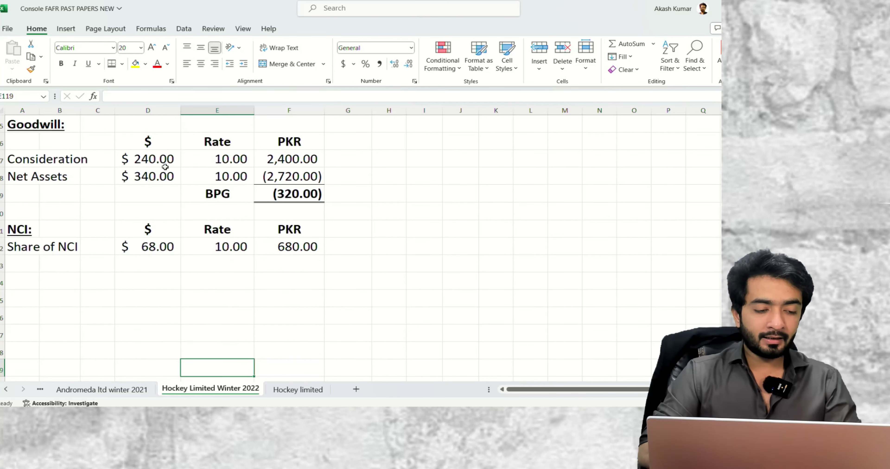
pyautogui.write('Reserve')
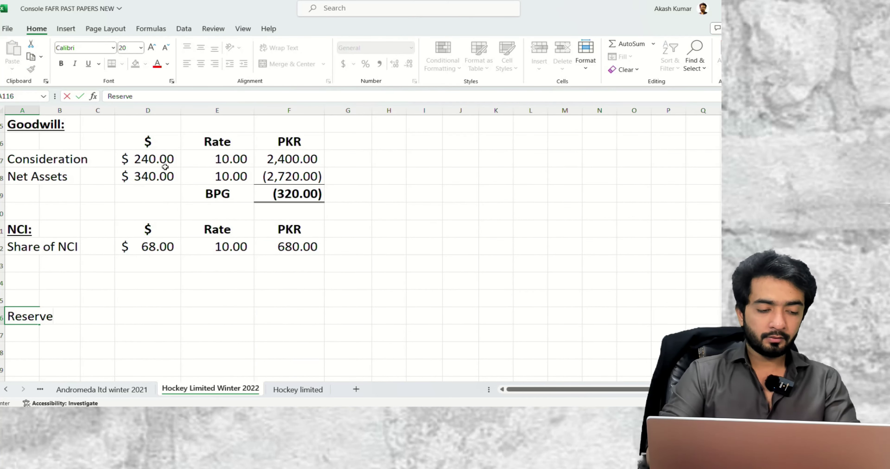
pyautogui.write(' working:')
pyautogui.press('Return')
pyautogui.press('Up')
pyautogui.hotkey('ctrl', 'b')
pyautogui.hotkey('ctrl', 'u')
# Enter the label "Net Assets at Acq" in A118 of the Reserve working
pyautogui.press('Down')
pyautogui.press('Down')
pyautogui.write('rve wor')
pyautogui.write('Net Assets a')
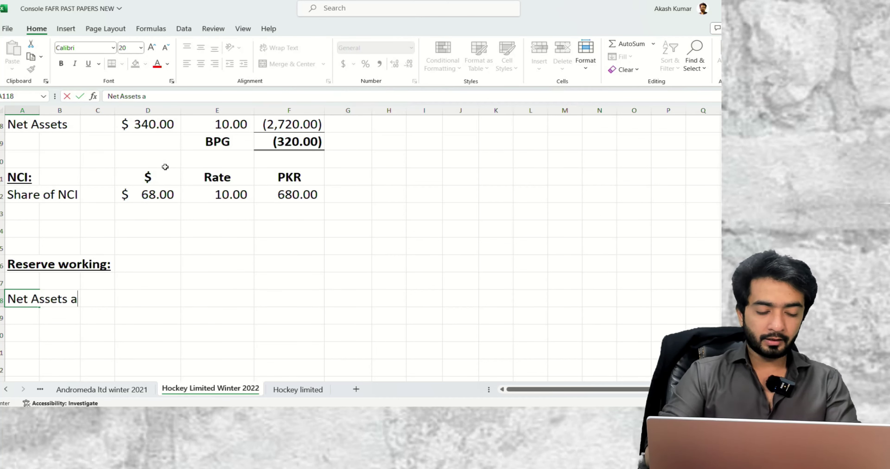
pyautogui.write('t Acw')
pyautogui.press('BackSpace')
pyautogui.write('q')
# Link D117 in the Reserve working to the $ heading of the NCI working in D111
pyautogui.press('Right')
pyautogui.press('Right')
pyautogui.press('Right')
pyautogui.press('Up')
pyautogui.press('Right')
pyautogui.press('Left')
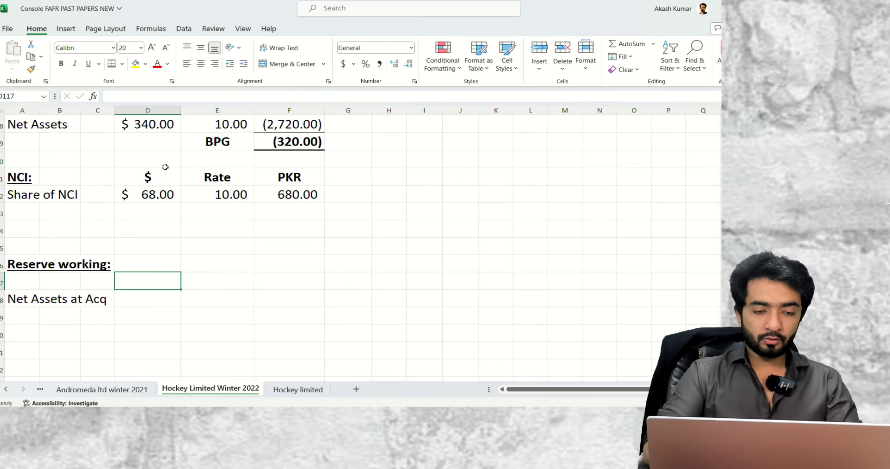
pyautogui.write('=')
pyautogui.press('Up')
pyautogui.press('Up')
pyautogui.press('Up')
pyautogui.press('Up')
pyautogui.press('Up')
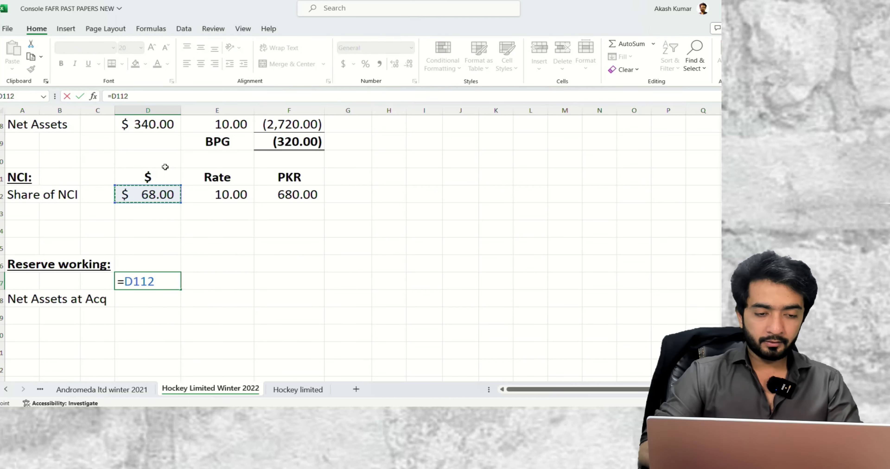
pyautogui.press('Up')
pyautogui.hotkey('shift', 'Right')
pyautogui.hotkey('shift', 'Right')
pyautogui.press('Left')
pyautogui.press('Right')
pyautogui.press('Return')
# Copy the linked $ heading across to E117:F117 to bring in the Rate and PKR headings
pyautogui.press('Up')
pyautogui.hotkey('ctrl', 'c')
pyautogui.press('Right')
pyautogui.hotkey('shift', 'Right')
pyautogui.hotkey('ctrl', 'v')
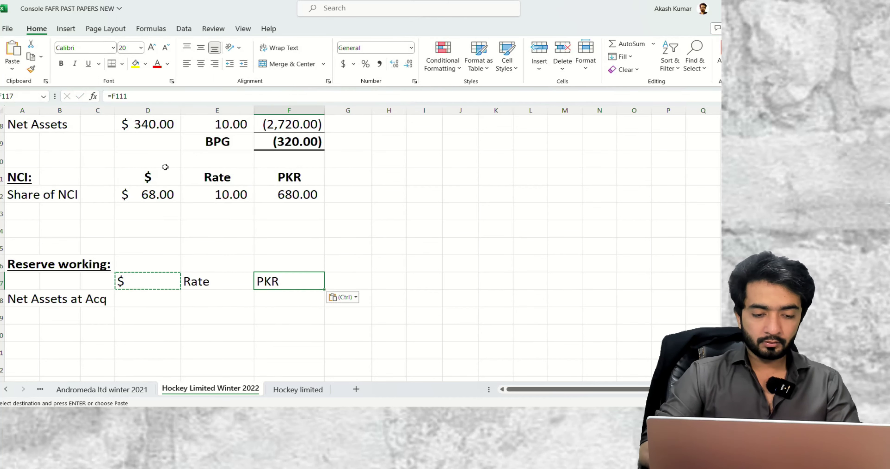
# Make the $, Rate and PKR headings in D117:F117 bold and centred
pyautogui.press('Left')
pyautogui.hotkey('shift', 'Right')
pyautogui.hotkey('shift', 'Right')
pyautogui.hotkey('alt', 'h')
pyautogui.press('1')
pyautogui.hotkey('alt', 'h')
pyautogui.press('a')
pyautogui.press('c')
# Link the Net Assets at Acq dollar amount in D118 to CL's net assets total at acquisition
pyautogui.press('Down')
pyautogui.write('=')
pyautogui.press('Escape')
pyautogui.write('=')
pyautogui.press('Up')
pyautogui.press('Up')
pyautogui.press('Up')
pyautogui.press('Up')
pyautogui.press('Up')
pyautogui.press('Up')
pyautogui.press('Up')
pyautogui.press('Up')
pyautogui.press('Up')
pyautogui.press('Up')
pyautogui.press('Up')
pyautogui.press('Up')
pyautogui.press('Up')
pyautogui.press('Up')
pyautogui.press('Up')
pyautogui.press('Up')
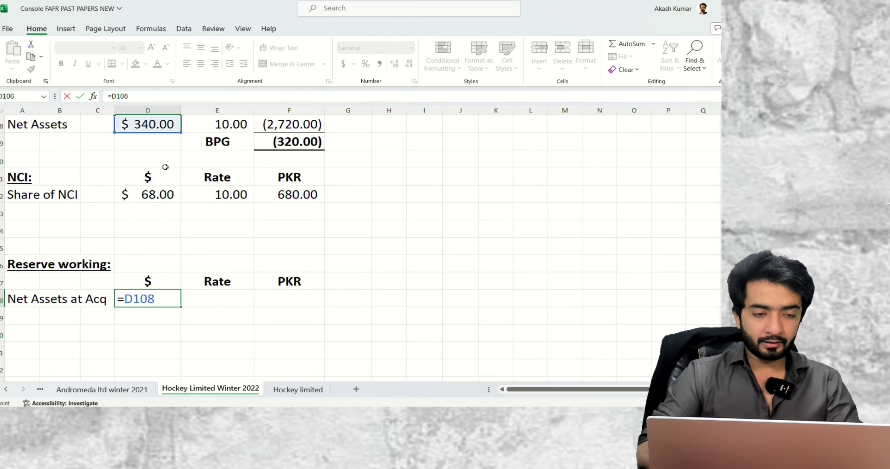
pyautogui.press('Return')
# Link the Net Assets at Acq rate in E118 to the acquisition rate of 10.00 in the workings above
pyautogui.press('Right')
pyautogui.press('Up')
pyautogui.write('=')
pyautogui.press('Up')
pyautogui.press('Up')
pyautogui.press('Up')
pyautogui.press('Up')
pyautogui.press('Up')
pyautogui.press('Up')
pyautogui.press('Up')
pyautogui.press('Up')
pyautogui.press('Up')
pyautogui.press('Up')
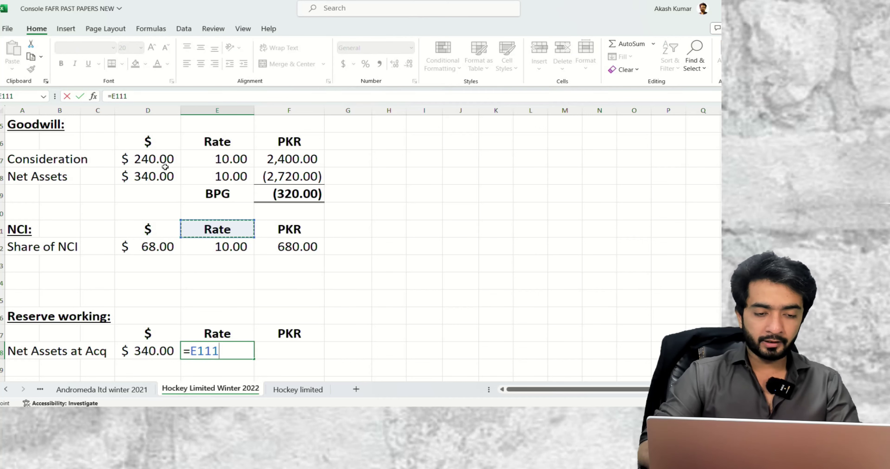
pyautogui.press('Tab')
# Calculate the Net Assets at Acq PKR amount in F118 as =D118*E118 and format it without decimals
pyautogui.write('=')
pyautogui.press('Left')
pyautogui.press('Left')
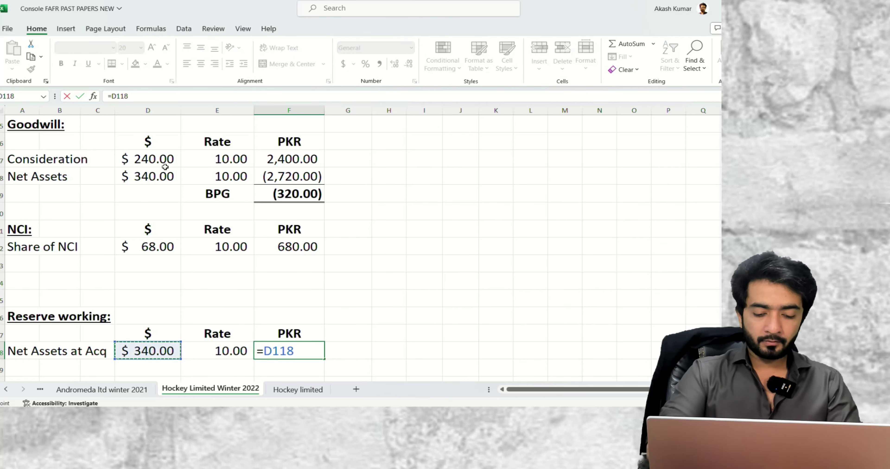
pyautogui.write('*')
pyautogui.press('Left')
pyautogui.press('Return')
pyautogui.press('Up')
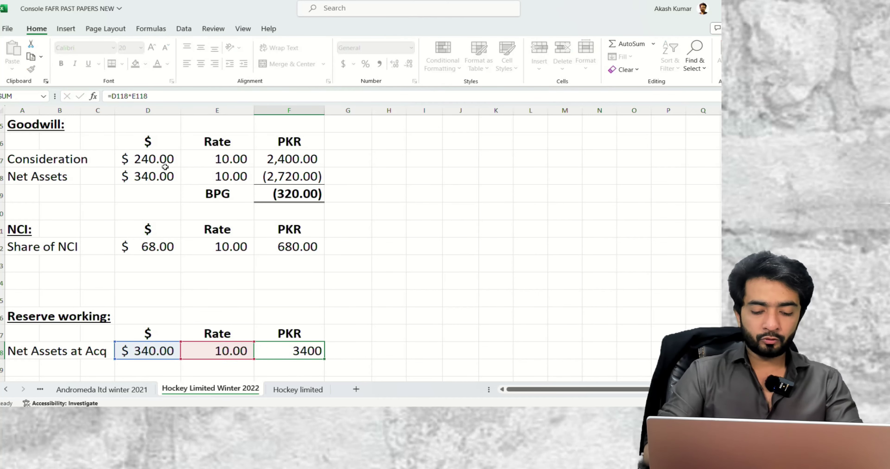
pyautogui.hotkey('alt', 'h')
pyautogui.press('9')
pyautogui.press('9')
pyautogui.press('F2')
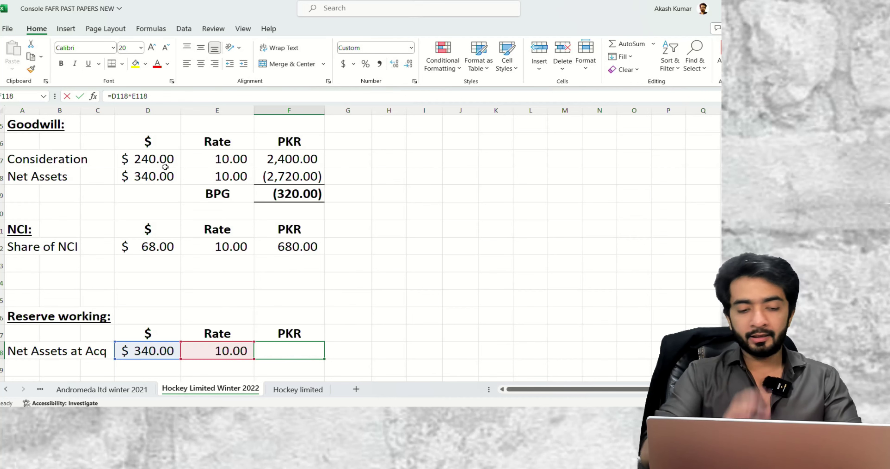
pyautogui.press('Escape')
pyautogui.press('F2')
pyautogui.press('Return')
# Enter the label "Profit / post acq" in A119 below Net Assets at Acq
pyautogui.press('Left')
pyautogui.press('Left')
pyautogui.press('Left')
pyautogui.press('Left')
pyautogui.press('Left')
pyautogui.write('Prof')
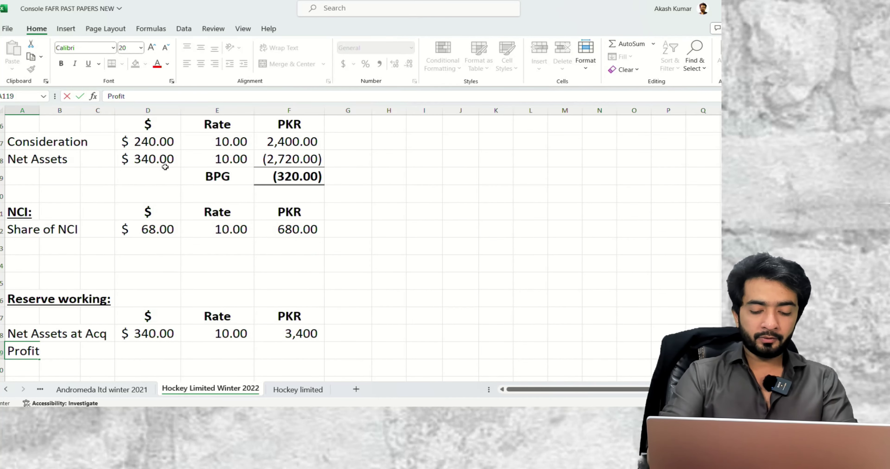
pyautogui.write('it / post acq')
# Link the Profit / post acq dollar amount in D119 to the blank cell E103 under CL's net assets totals
pyautogui.press('Right')
pyautogui.press('Right')
pyautogui.press('Right')
pyautogui.write('=')
pyautogui.press('Up')
pyautogui.press('Right')
pyautogui.press('Up')
pyautogui.press('Up')
pyautogui.press('Up')
pyautogui.press('Up')
pyautogui.press('Up')
pyautogui.press('Up')
pyautogui.press('Up')
pyautogui.press('Up')
pyautogui.press('Up')
pyautogui.press('Up')
pyautogui.press('Up')
pyautogui.press('Up')
pyautogui.press('Up')
pyautogui.press('Up')
pyautogui.press('Up')
pyautogui.press('Up')
pyautogui.press('Down')
pyautogui.press('Return')
# Calculate CL's post-acquisition movement in net assets in E103 as =E102-D102
pyautogui.press('Up')
pyautogui.press('Up')
pyautogui.press('Up')
pyautogui.press('Up')
pyautogui.press('Up')
pyautogui.press('Up')
pyautogui.press('Up')
pyautogui.press('Up')
pyautogui.press('Up')
pyautogui.press('Up')
pyautogui.press('Up')
pyautogui.press('Up')
pyautogui.press('Up')
pyautogui.press('Up')
pyautogui.press('Up')
pyautogui.press('Up')
pyautogui.press('Up')
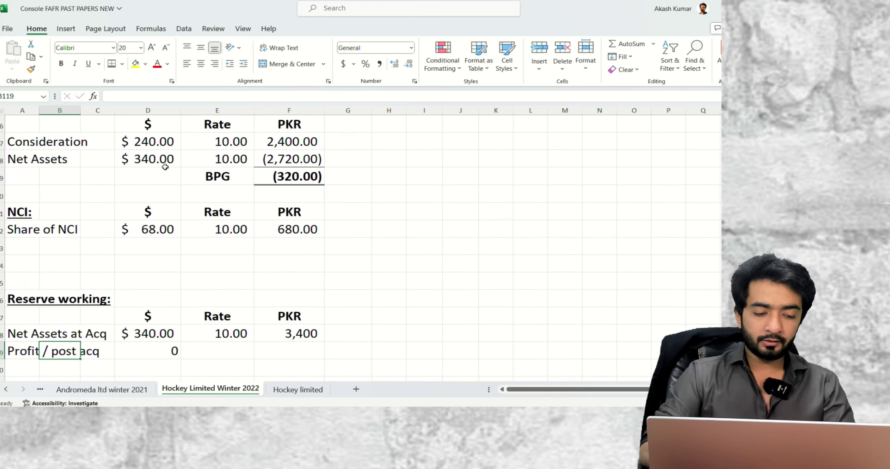
pyautogui.press('Right')
pyautogui.press('Right')
pyautogui.press('Right')
pyautogui.press('Left')
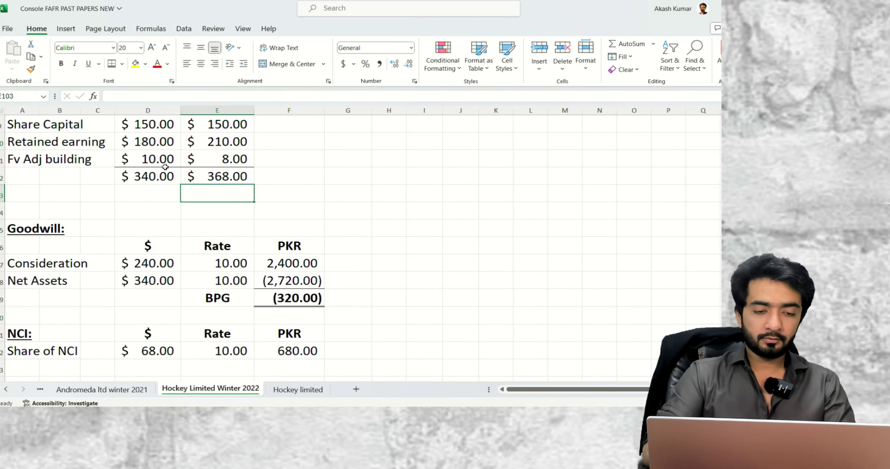
pyautogui.write('=')
pyautogui.press('Up')
pyautogui.write('-')
pyautogui.click(166, 169)
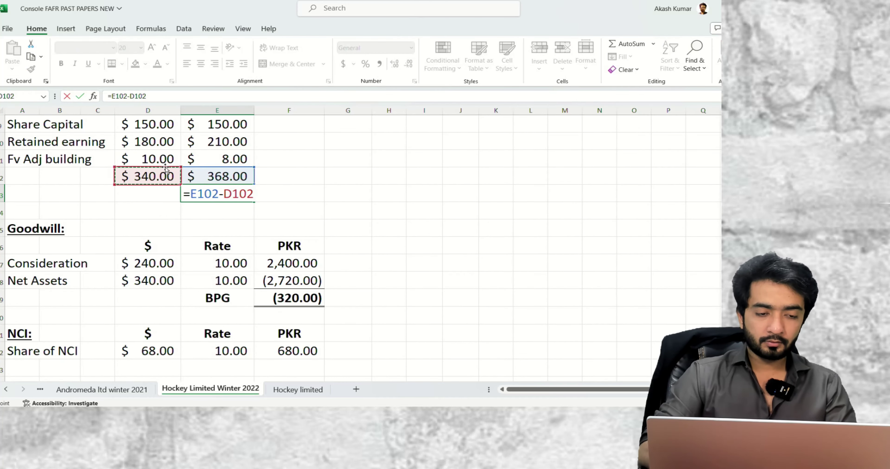
pyautogui.press('Return')
# Format the Profit / post acq amount in D119 in dollars with two decimals, matching D118
pyautogui.press('Down')
pyautogui.press('Down')
pyautogui.press('Down')
pyautogui.press('Down')
pyautogui.press('Down')
pyautogui.press('Down')
pyautogui.press('Down')
pyautogui.press('Down')
pyautogui.press('Down')
pyautogui.press('Down')
pyautogui.press('Down')
pyautogui.press('Down')
pyautogui.press('Down')
pyautogui.press('Down')
pyautogui.press('Down')
pyautogui.press('Down')
pyautogui.press('Down')
pyautogui.press('Down')
pyautogui.press('Down')
pyautogui.press('Left')
pyautogui.scroll(-4, 166, 167)
pyautogui.press('Up')
pyautogui.press('Up')
pyautogui.press('Up')
pyautogui.press('Up')
pyautogui.press('Up')
pyautogui.write('d')
pyautogui.press('Escape')
pyautogui.hotkey('ctrl', 'c')
pyautogui.press('Down')
pyautogui.hotkey('ctrl', 'v')
# Enter the 2020-21 average exchange rate of 11 for Profit / post acq in E119
pyautogui.press('Up')
pyautogui.press('Right')
pyautogui.press('Right')
pyautogui.press('Down')
pyautogui.press('Left')
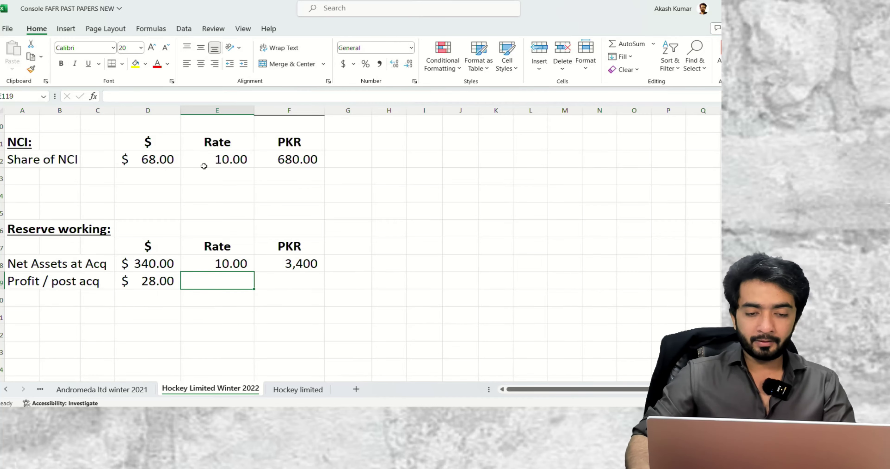
pyautogui.scroll(20, 203, 167)
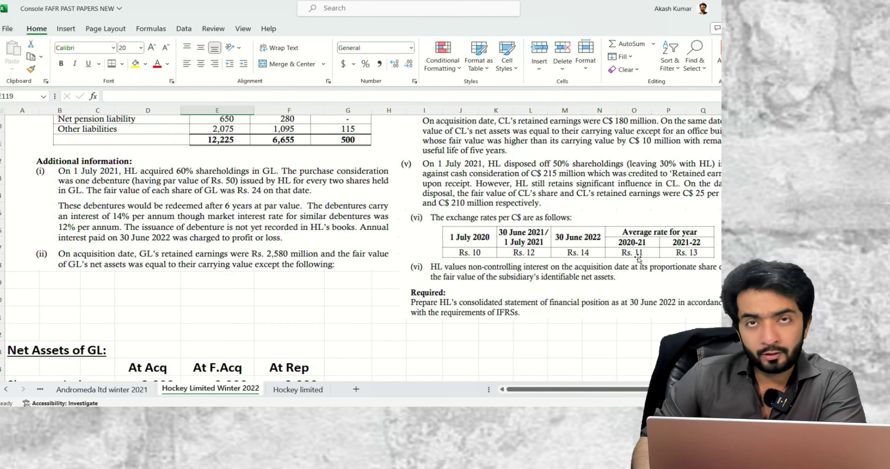
pyautogui.scroll(-20, 348, 214)
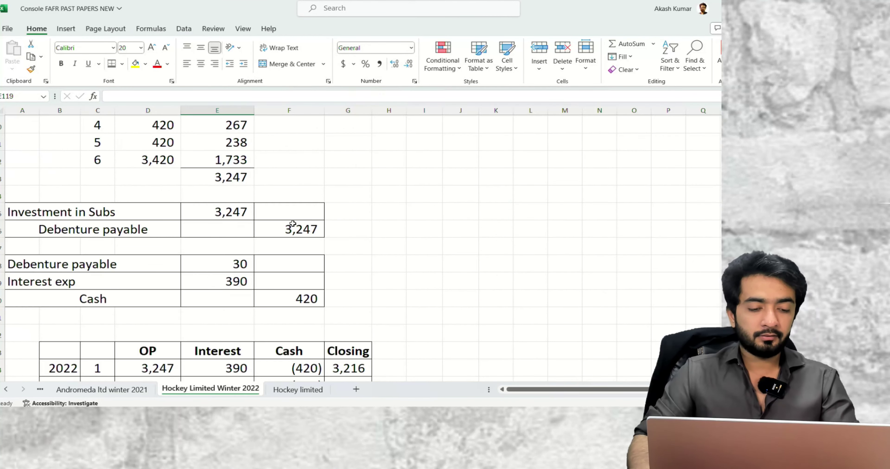
pyautogui.scroll(-4, 292, 218)
pyautogui.write('11')
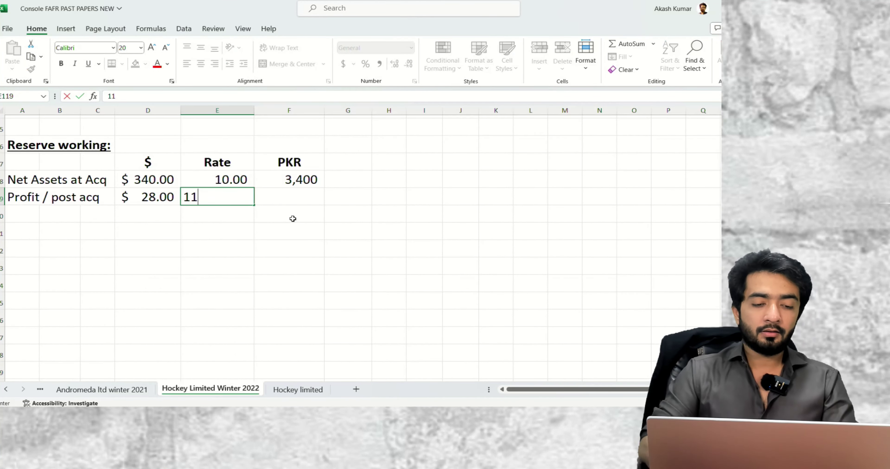
pyautogui.press('Return')
# Copy the PKR conversion formula from F118 down to the Profit / post acq row in F119
pyautogui.press('Right')
pyautogui.hotkey('ctrl', 'd')
pyautogui.press('F2')
pyautogui.press('Escape')
# Add a bold, centred "Parent" column heading in G117 of the reserve working
pyautogui.press('Right')
pyautogui.press('Up')
pyautogui.press('Up')
pyautogui.write('Parent')
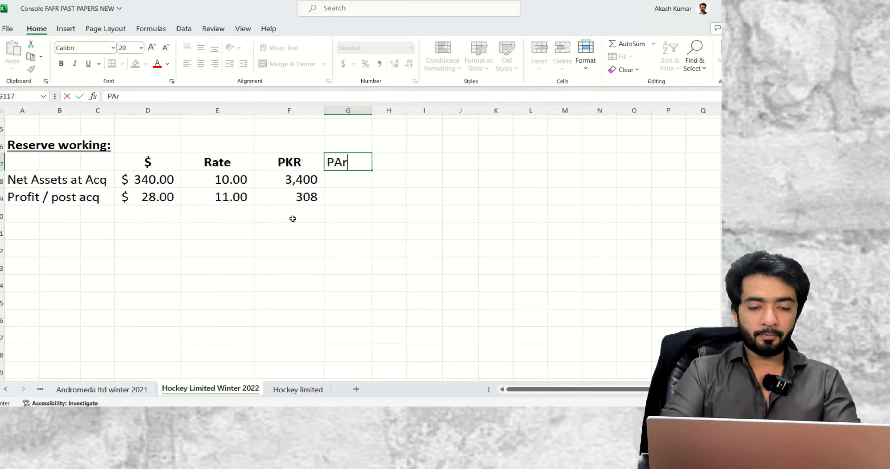
pyautogui.hotkey('ctrl', 'Return')
pyautogui.hotkey('alt', 'h')
pyautogui.press('a')
pyautogui.press('c')
pyautogui.hotkey('ctrl', 'b')
# Add a bold, centred "NCI" column heading in H117 beside Parent
pyautogui.press('Right')
pyautogui.write('NCI')
pyautogui.hotkey('ctrl', 'Return')
pyautogui.press('h')
pyautogui.press('a')
pyautogui.press('c')
pyautogui.hotkey('ctrl', 'b')
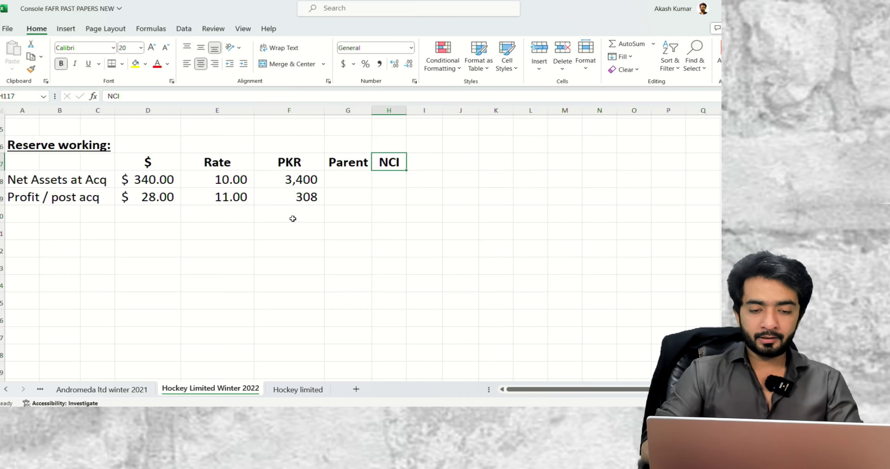
# Calculate the parent's share of the post-acquisition profit in G119 as =F119*80%
pyautogui.press('Left')
pyautogui.press('Down')
pyautogui.press('Down')
pyautogui.write('=')
pyautogui.press('Left')
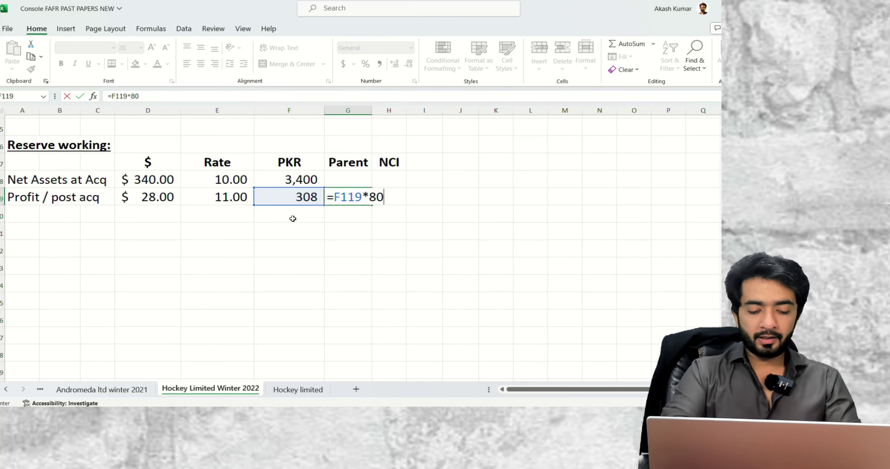
pyautogui.write('*80%')
pyautogui.press('Tab')
# Enter the NCI share of the post-acquisition profit in H119 as =G119*20%
pyautogui.write('=')
pyautogui.press('Left')
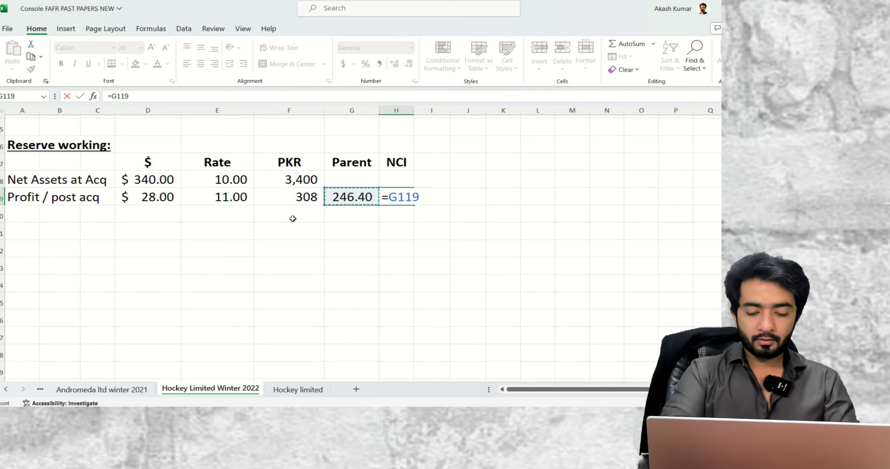
pyautogui.write('*20%')
pyautogui.hotkey('ctrl', 'Return')
pyautogui.write('2')
pyautogui.press('Escape')
# Link F113 in the NCI working's PKR column to the NCI profit share in H119
pyautogui.scroll(2, 173, 215)
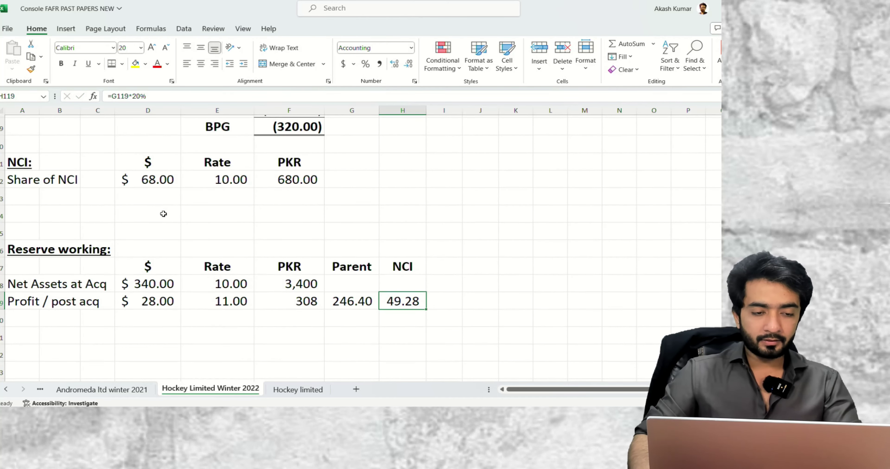
pyautogui.scroll(3, 107, 209)
pyautogui.scroll(2, 109, 209)
pyautogui.scroll(-2, 108, 209)
pyautogui.scroll(1, 109, 209)
pyautogui.scroll(-2, 108, 209)
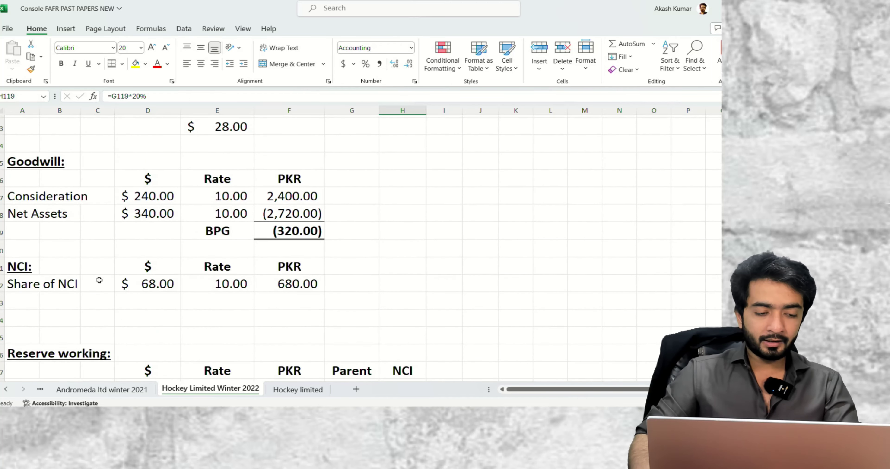
pyautogui.click(315, 303)
pyautogui.write('=')
pyautogui.scroll(-2, 372, 323)
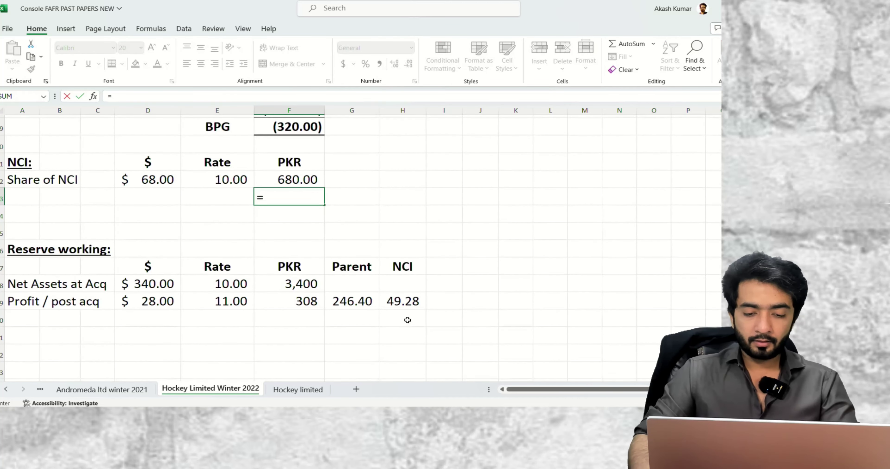
pyautogui.click(410, 306)
pyautogui.press('Tab')
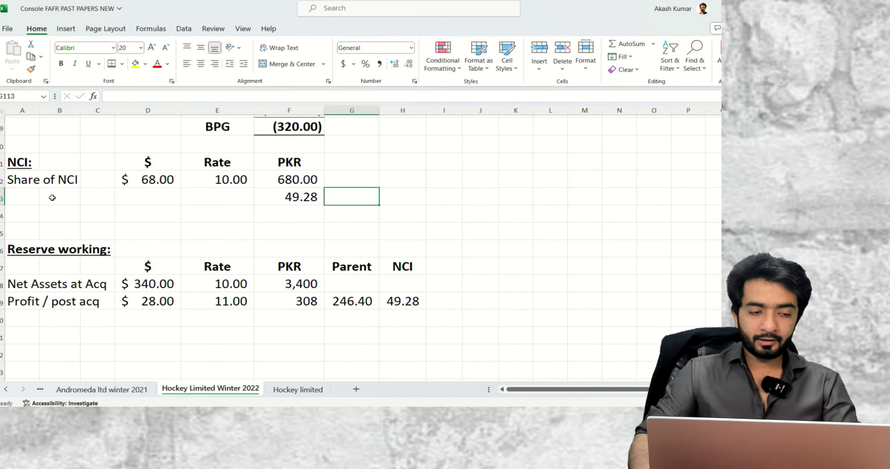
# Label the new NCI working row "Post Acq" in A113
pyautogui.click(34, 196)
pyautogui.write('p')
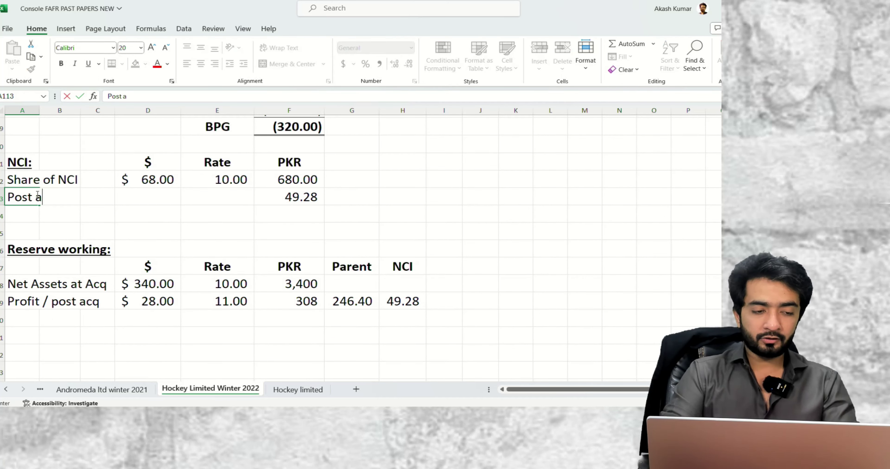
pyautogui.doubleClick(45, 197)
pyautogui.write('Acq')
pyautogui.press('Tab')
pyautogui.press('Tab')
pyautogui.press('Tab')
# Calculate the NCI's dollar share of post-acquisition profit in D113 as =D119*20%
pyautogui.write('=')
pyautogui.press('Down')
pyautogui.press('Down')
pyautogui.press('Down')
pyautogui.press('Down')
pyautogui.press('Down')
pyautogui.press('Down')
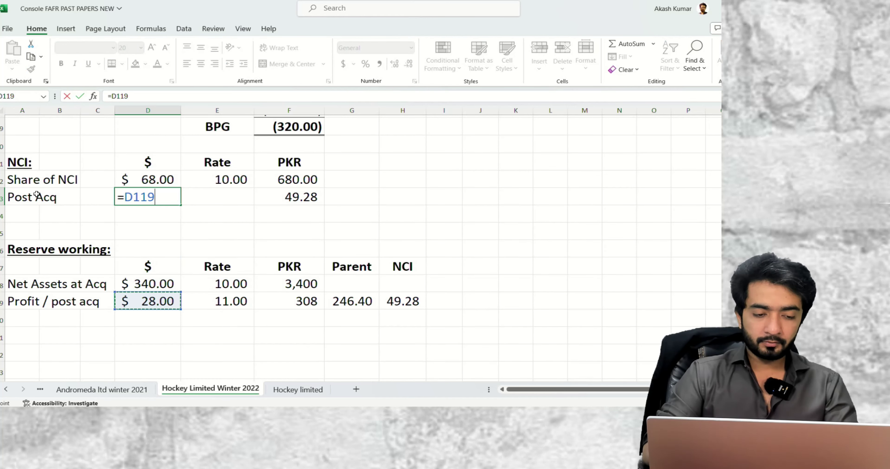
pyautogui.press('Right')
pyautogui.press('Left')
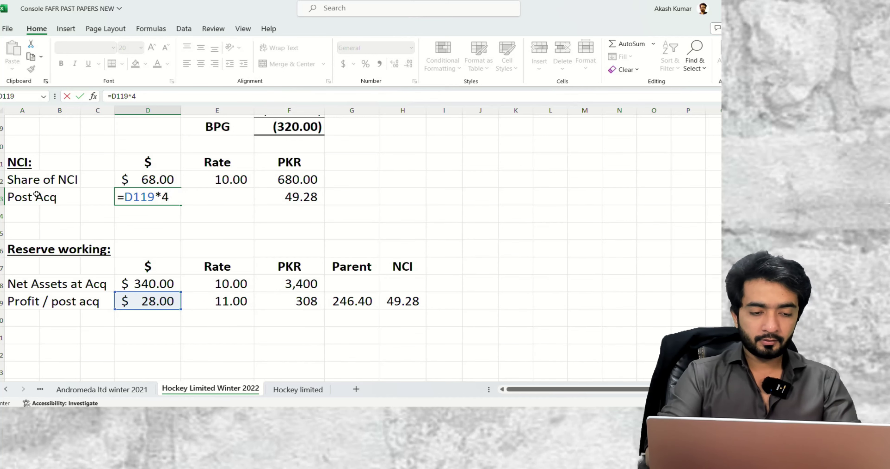
pyautogui.write('*20%')
pyautogui.press('Return')
# Review the formulas in the Share of NCI and Post Acq rows of the NCI working
pyautogui.press('Up')
pyautogui.press('Right')
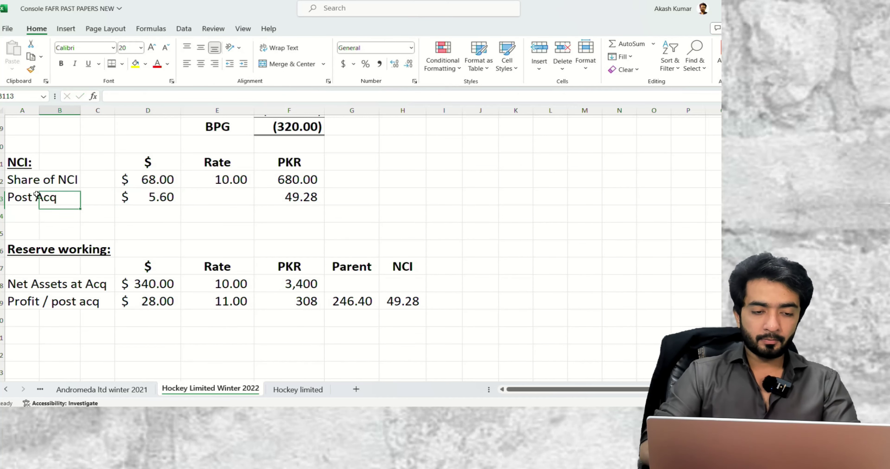
pyautogui.press('Right')
pyautogui.press('Right')
pyautogui.press('Up')
pyautogui.press('Right')
pyautogui.press('Right')
pyautogui.press('Left')
pyautogui.press('Left')
pyautogui.press('F2')
pyautogui.press('Escape')
pyautogui.press('Right')
pyautogui.press('Right')
pyautogui.press('F2')
pyautogui.press('Escape')
pyautogui.press('Left')
pyautogui.press('Left')
pyautogui.press('Down')
pyautogui.press('Down')
pyautogui.press('Up')
pyautogui.press('F2')
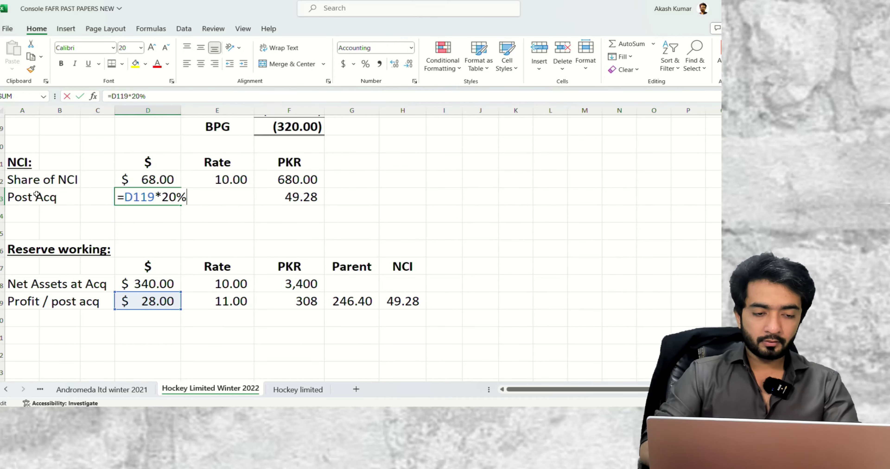
pyautogui.press('Escape')
# Link the Post Acq exchange rate in E113 to the Profit / post acq rate in E119
pyautogui.press('Right')
pyautogui.write('=')
pyautogui.press('Down')
pyautogui.press('Down')
pyautogui.press('Down')
pyautogui.press('Down')
pyautogui.press('Down')
pyautogui.press('Down')
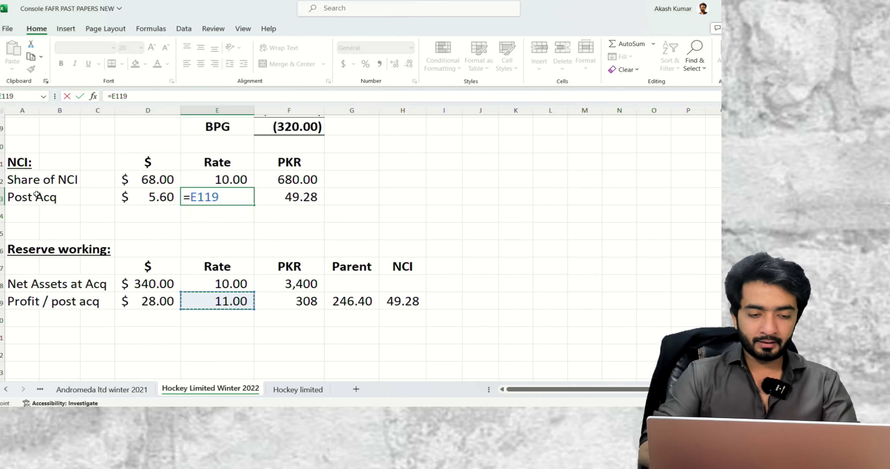
pyautogui.press('Return')
# Enter a check calculation in E114 converting the Post Acq dollar amount as =D113*E113
pyautogui.write('=')
pyautogui.press('Up')
pyautogui.press('Left')
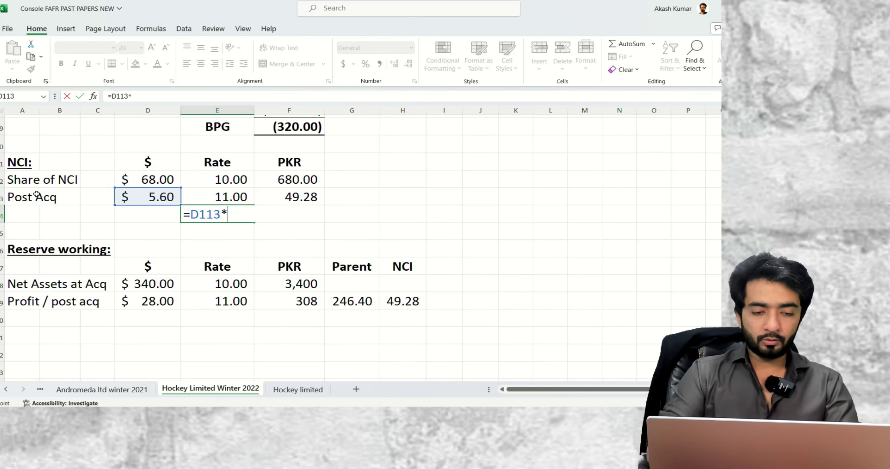
pyautogui.write('*')
pyautogui.press('Up')
pyautogui.press('Return')
# Trace the formulas behind the Post Acq dollar amount and the Profit / post acq row, including its parent and NCI shares
pyautogui.press('Up')
pyautogui.press('Up')
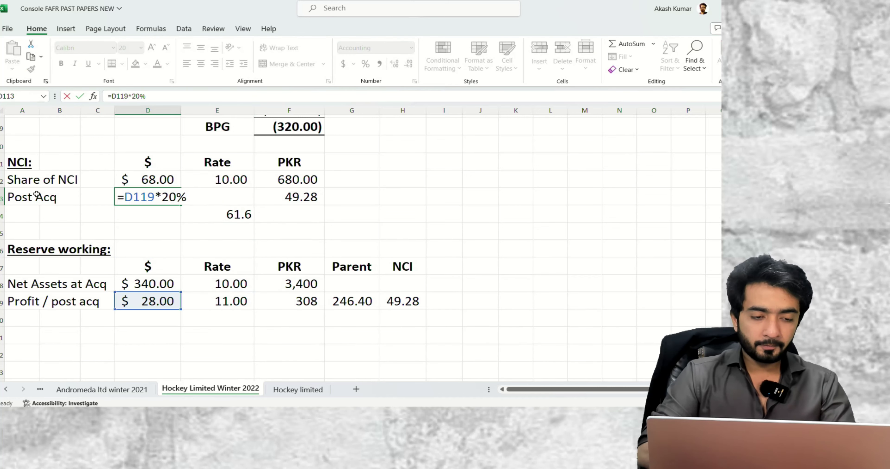
pyautogui.press('Left')
pyautogui.press('F2')
pyautogui.press('Escape')
pyautogui.press('Down')
pyautogui.press('Down')
pyautogui.press('Down')
pyautogui.press('Down')
pyautogui.press('Down')
pyautogui.press('Down')
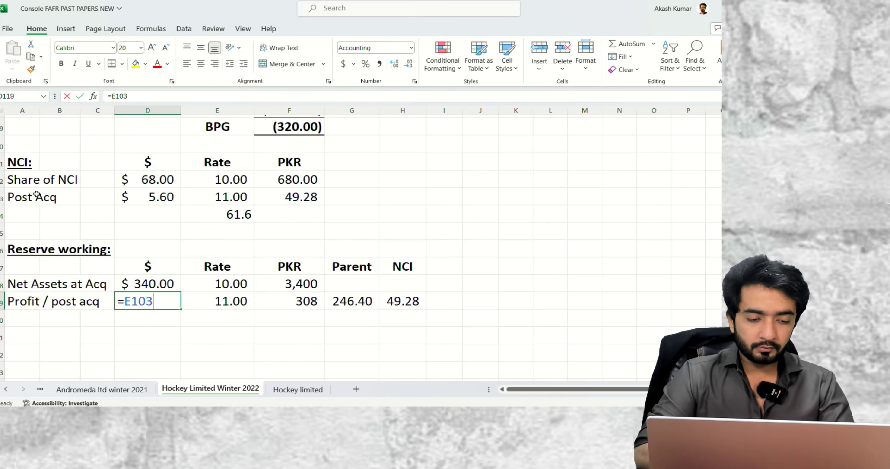
pyautogui.press('Right')
pyautogui.press('Right')
pyautogui.press('F2')
pyautogui.press('Escape')
pyautogui.press('Right')
pyautogui.write('=')
pyautogui.press('Left')
pyautogui.write('*80%')
pyautogui.press('Right')
pyautogui.press('F2')
pyautogui.press('Escape')
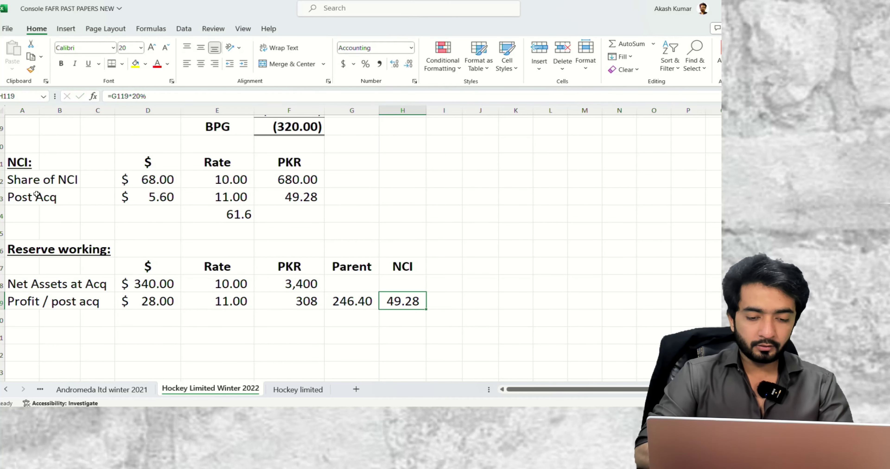
# Correct the NCI share of post-acquisition profit in H119 to =F119*20%
pyautogui.write('=')
pyautogui.press('Left')
pyautogui.press('Left')
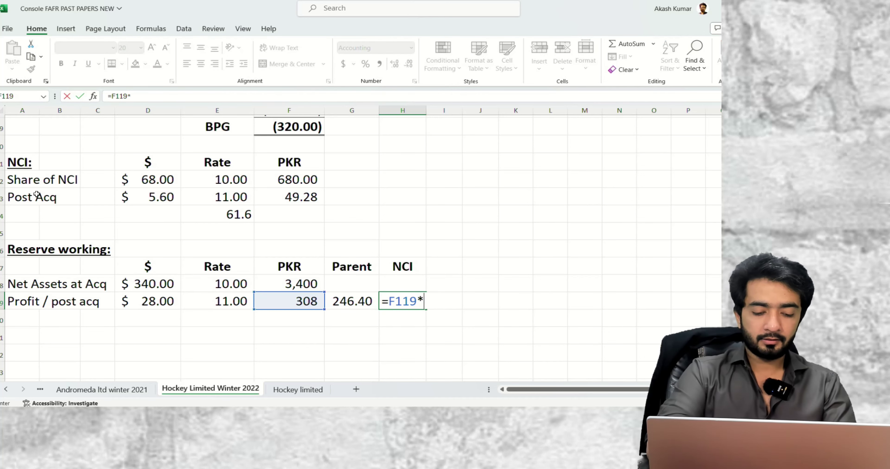
pyautogui.write('*20%')
pyautogui.press('Return')
pyautogui.press('Up')
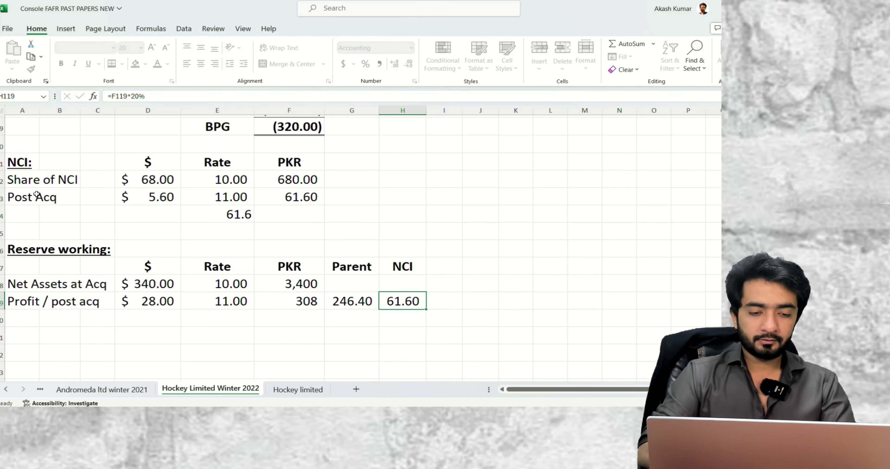
# Delete the check calculation in E114 below the Post Acq rate
pyautogui.press('Left')
pyautogui.press('Left')
pyautogui.press('Up')
pyautogui.press('Up')
pyautogui.press('Up')
pyautogui.press('Up')
pyautogui.press('Up')
pyautogui.press('Up')
pyautogui.press('Left')
pyautogui.press('Down')
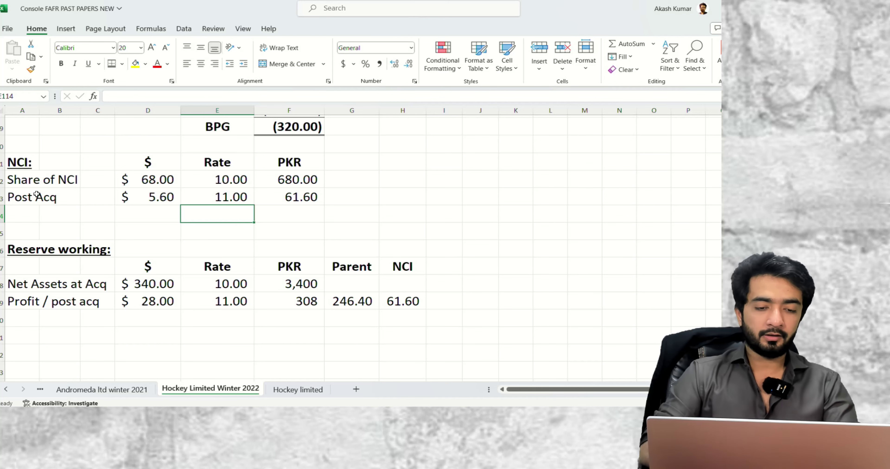
# Recheck the dollar amount, rate and PKR amount in the Post Acq row of the NCI working
pyautogui.press('Up')
pyautogui.press('Right')
pyautogui.press('Left')
pyautogui.press('Left')
pyautogui.press('Right')
pyautogui.press('F2')
pyautogui.press('Escape')
pyautogui.press('Left')
pyautogui.press('Right')
pyautogui.press('Left')
# Insert two blank rows between the NCI working's Post Acq row and the Reserve working
pyautogui.press('Down')
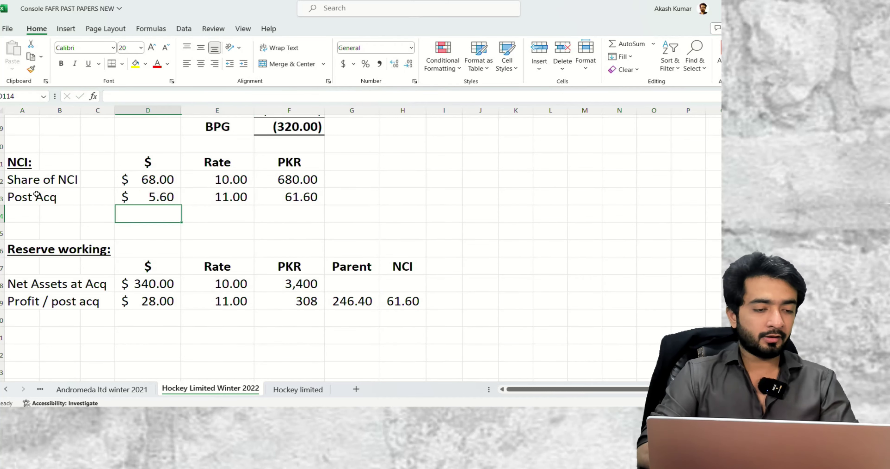
pyautogui.hotkey('shift', 'space')
pyautogui.hotkey('shift', 'Down')
pyautogui.hotkey('ctrl', 'shift', '=')
pyautogui.press('Up')
pyautogui.press('Right')
pyautogui.press('Left')
pyautogui.press('Left')
pyautogui.press('Left')
pyautogui.press('Down')
pyautogui.press('Left')
pyautogui.press('Down')
pyautogui.press('Down')
pyautogui.press('Down')
pyautogui.press('Down')
pyautogui.press('Down')
pyautogui.press('Down')
pyautogui.press('Down')
pyautogui.press('Right')
pyautogui.press('Down')
pyautogui.press('Down')
pyautogui.press('Down')
pyautogui.press('Down')
pyautogui.press('Down')
pyautogui.press('Right')
pyautogui.press('Right')
pyautogui.press('Right')
pyautogui.press('Up')
pyautogui.press('Up')
pyautogui.press('Right')
pyautogui.press('Right')
pyautogui.press('Up')
pyautogui.press('Up')
pyautogui.press('Up')
pyautogui.press('Left')
pyautogui.press('Left')
# Label A123, below the Profit / post acq row, as Closing NA
pyautogui.press('Down')
pyautogui.press('Down')
pyautogui.press('Left')
pyautogui.press('Left')
pyautogui.press('Left')
pyautogui.press('Left')
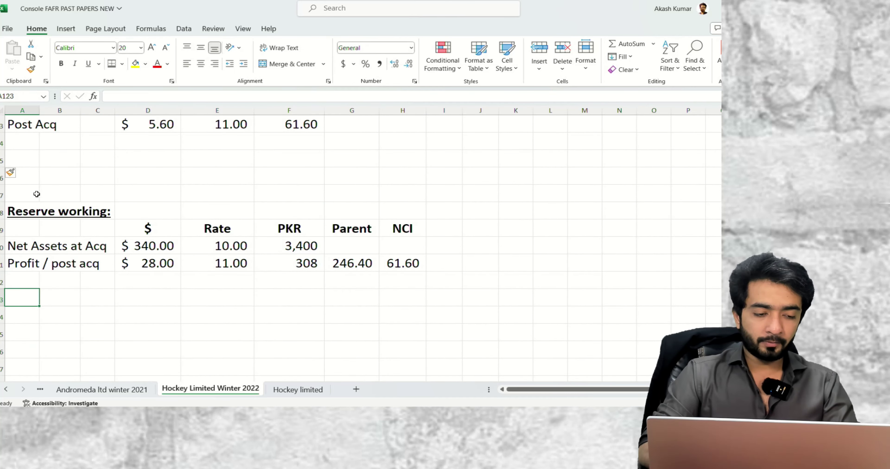
pyautogui.write('Closing NA')
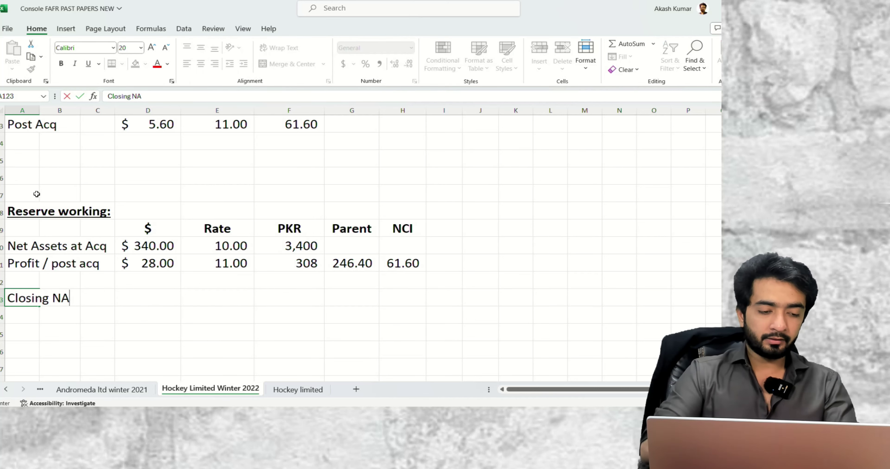
# Calculate the Closing NA dollar amount in D123 as =D120+D121
pyautogui.press('Right')
pyautogui.press('Right')
pyautogui.press('Right')
pyautogui.write('=')
pyautogui.press('Up')
pyautogui.press('Up')
pyautogui.press('Up')
pyautogui.write('+')
pyautogui.press('Up')
pyautogui.press('Up')
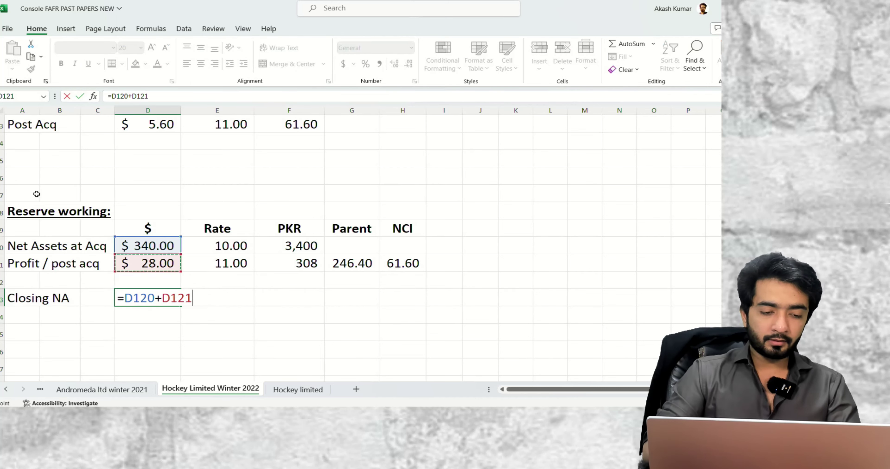
pyautogui.press('Return')
pyautogui.press('Up')
# Look up the 30 June 2021 exchange rate and enter it as 12 in E123 for Closing NA, formatted with two decimals
pyautogui.press('Right')
pyautogui.press('Right')
pyautogui.scroll(6, 37, 194)
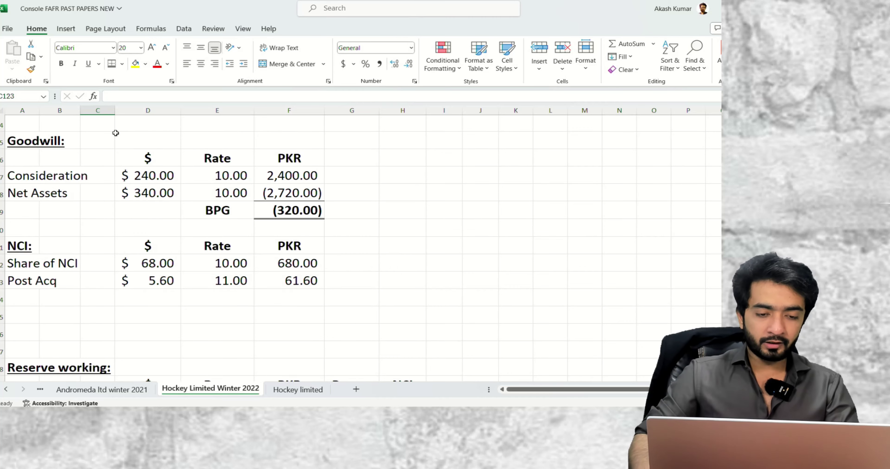
pyautogui.click(217, 245)
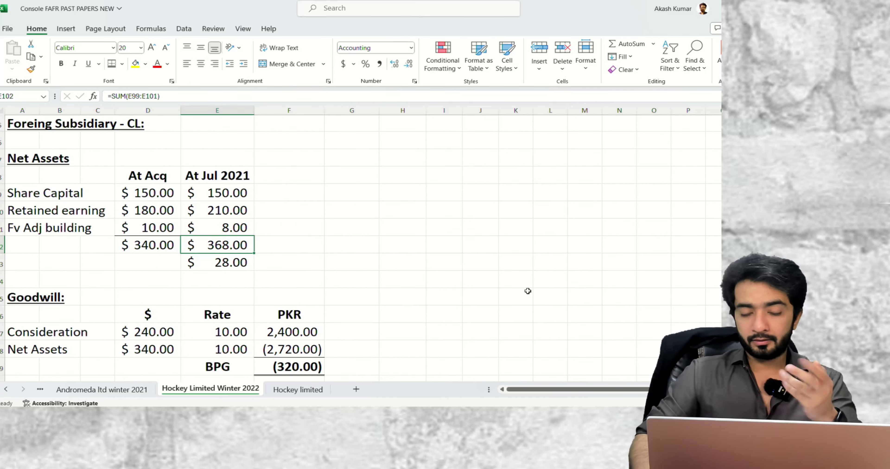
pyautogui.scroll(-7, 527, 291)
pyautogui.click(246, 242)
pyautogui.scroll(9, 476, 293)
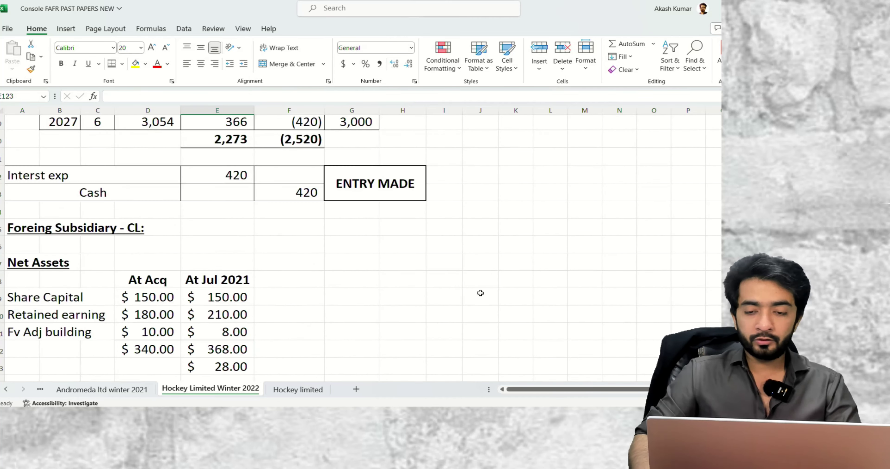
pyautogui.scroll(15, 476, 292)
pyautogui.scroll(-4, 481, 291)
pyautogui.scroll(2, 482, 291)
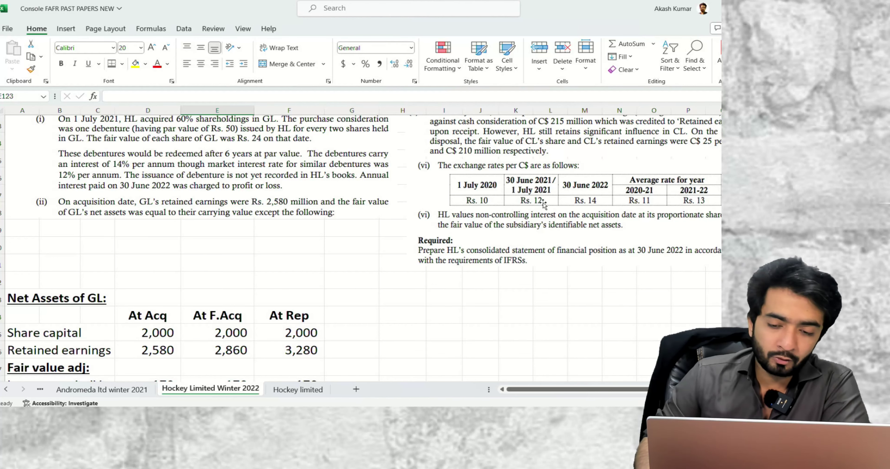
pyautogui.scroll(-20, 542, 219)
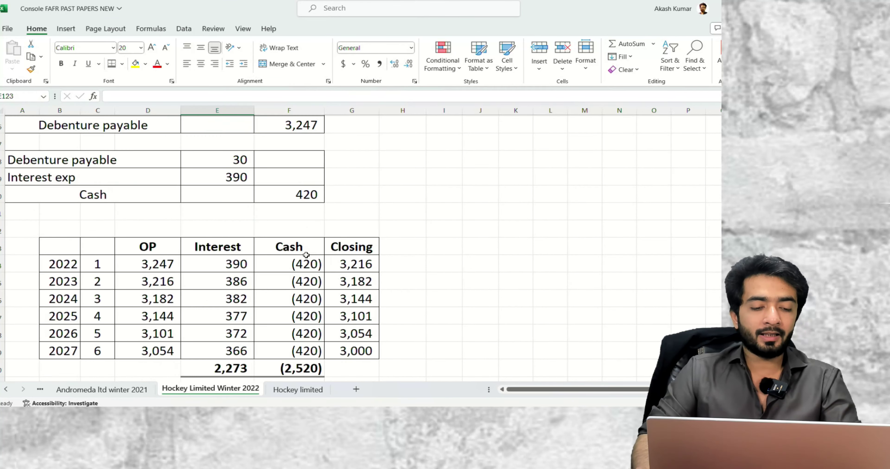
pyautogui.scroll(-10, 306, 255)
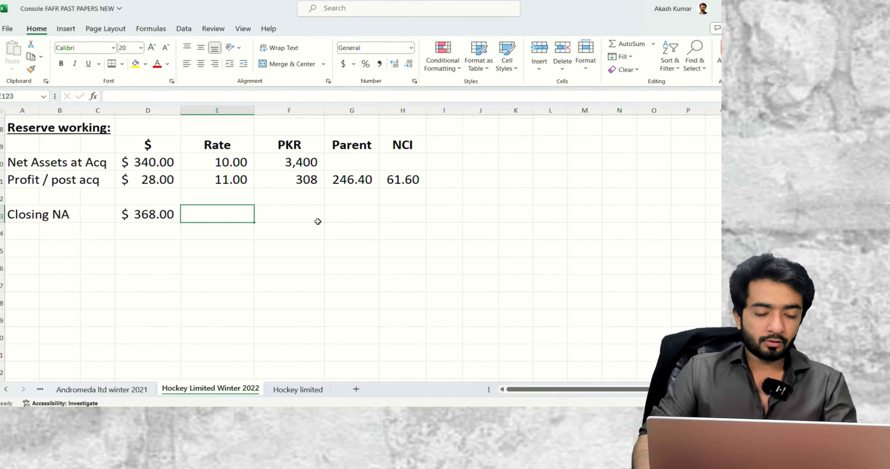
pyautogui.write('12')
pyautogui.click(318, 208)
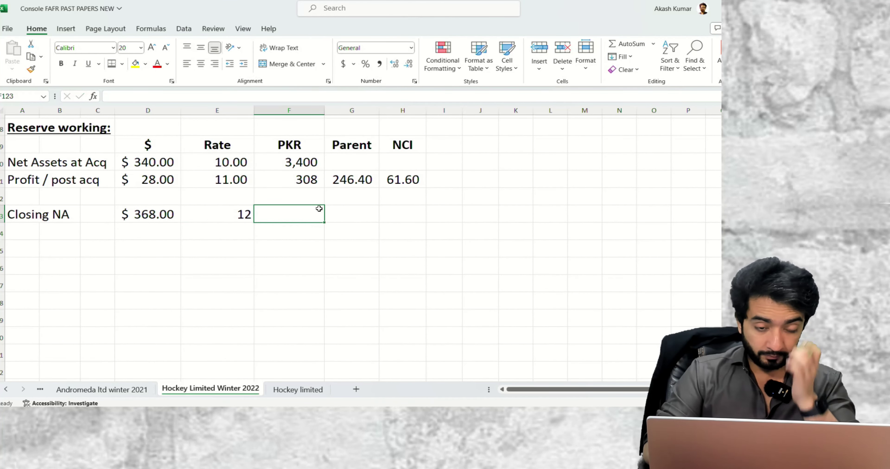
pyautogui.press('Left')
# Insert a blank row above the Closing NA row
pyautogui.click(318, 205)
pyautogui.hotkey('shift', 'space')
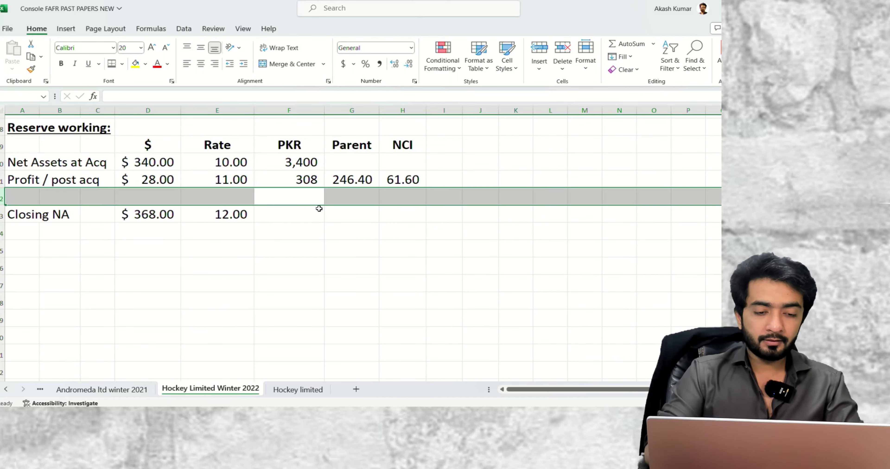
pyautogui.hotkey('ctrl', 'shift', '=')
# Total the PKR amounts of Net Assets at Acq and Profit / post acq in F122 and give the total a top border
pyautogui.click(318, 205)
pyautogui.hotkey('alt', '=')
pyautogui.hotkey('ctrl', 'Return')
pyautogui.hotkey('alt', 'h')
pyautogui.press('b')
pyautogui.press('p')
# Convert Closing NA to PKR in F124 as =D124*E124
pyautogui.click(318, 209)
pyautogui.press('Down')
pyautogui.write('=')
pyautogui.press('Left')
pyautogui.press('Escape')
pyautogui.write('=')
pyautogui.press('Left')
pyautogui.press('Left')
pyautogui.write('*')
pyautogui.press('Left')
pyautogui.press('Return')
# Format the Closing NA PKR amount in F124 with a thousands separator and no decimals
pyautogui.press('Up')
pyautogui.hotkey('alt', 'h')
pyautogui.press('k')
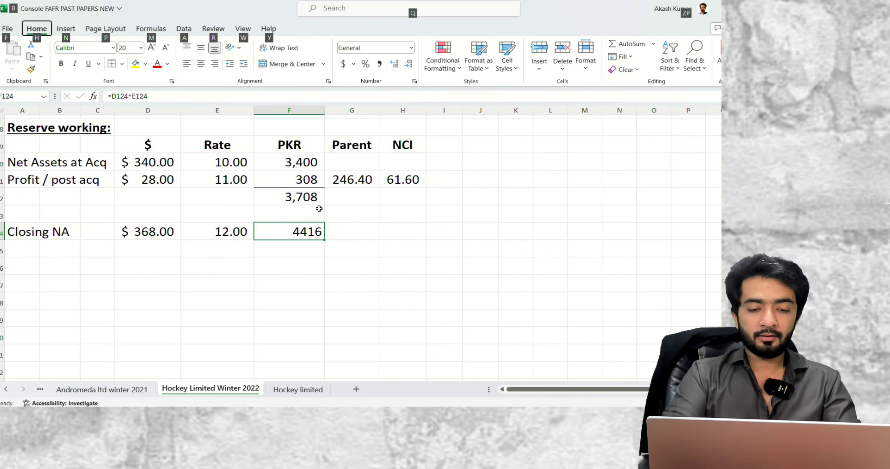
pyautogui.press('9')
pyautogui.press('9')
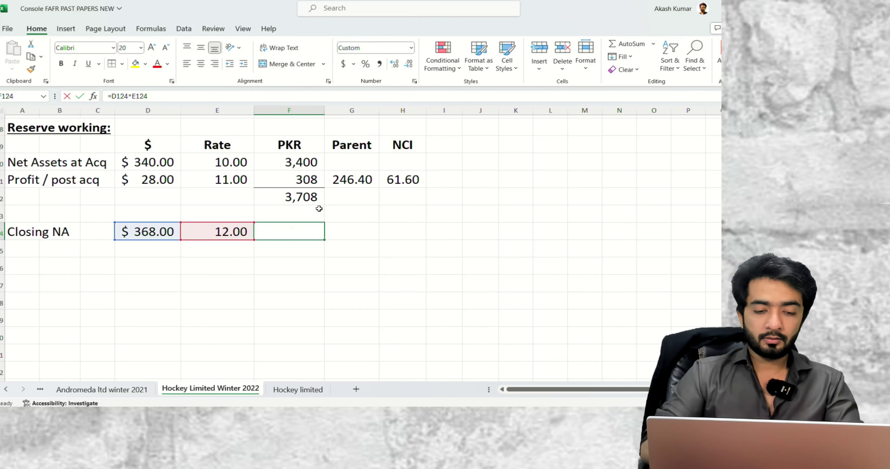
# Calculate the exchange difference in F123 as =F124-F122
pyautogui.press('Up')
pyautogui.write('=')
pyautogui.press('Down')
pyautogui.write('-')
pyautogui.press('Up')
pyautogui.press('Return')
# Format the exchange difference in F123 with a thousands separator and no decimals
pyautogui.press('Up')
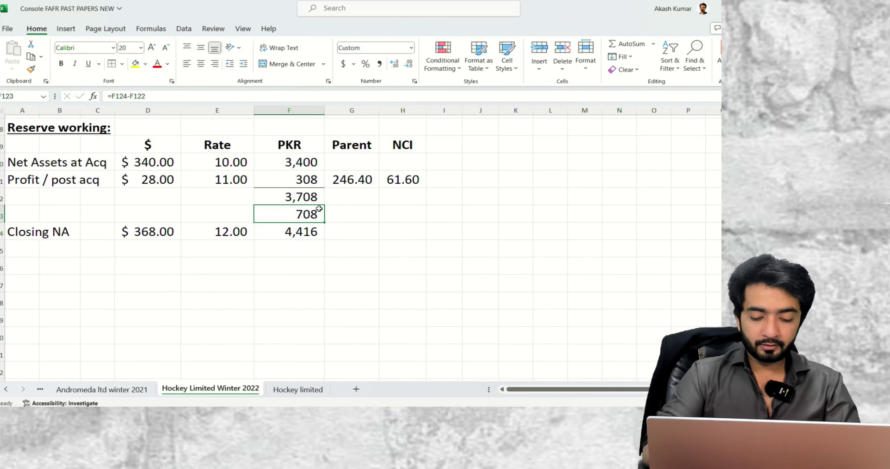
pyautogui.hotkey('alt', 'h')
pyautogui.press('k')
pyautogui.hotkey('alt', 'h')
pyautogui.press('9')
pyautogui.hotkey('alt', 'h')
pyautogui.press('9')
pyautogui.hotkey('ctrl', 'Left')
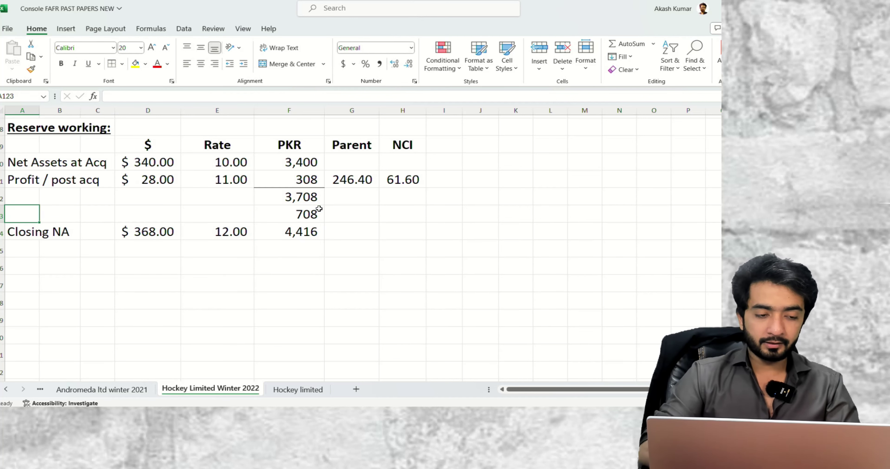
# Label row 123 as OCI in A123 and copy the Parent and NCI share formulas from G121:H121 into G123:H123
pyautogui.write('OCI')
pyautogui.press('Right')
pyautogui.press('Right')
pyautogui.press('Right')
pyautogui.press('Right')
pyautogui.press('Right')
pyautogui.press('Right')
pyautogui.press('Up')
pyautogui.press('Up')
pyautogui.hotkey('shift', 'Right')
pyautogui.hotkey('ctrl', 'c')
pyautogui.press('Down')
pyautogui.press('Down')
pyautogui.hotkey('ctrl', 'v')
# Check the copied share formulas in G123 and H123 and autofit the width of column H
pyautogui.press('F2')
pyautogui.press('Tab')
pyautogui.press('F2')
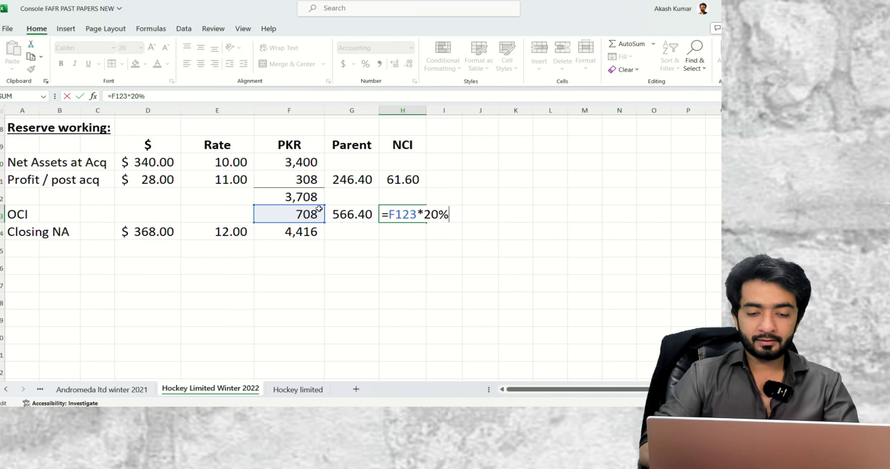
pyautogui.press('Escape')
pyautogui.hotkey('alt', 'h')
pyautogui.press('o')
pyautogui.press('i')
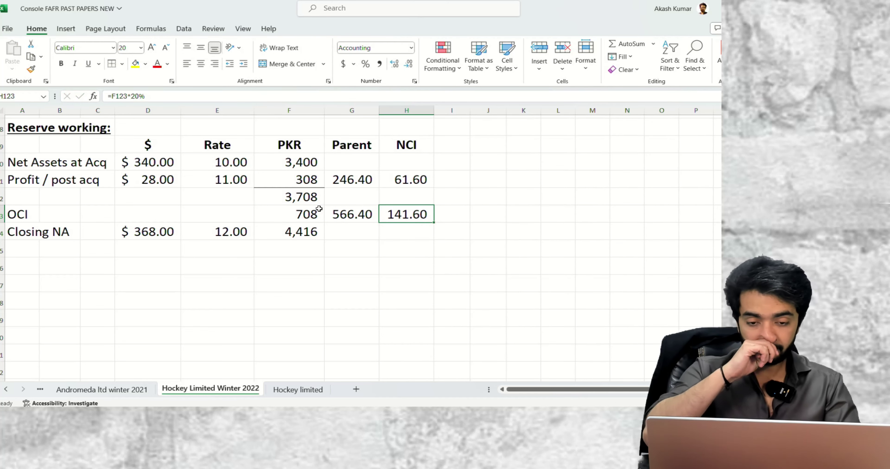
# Bring the NCI share of OCI into the NCI working by linking F114 to H123
pyautogui.scroll(4, 319, 208)
pyautogui.click(300, 282)
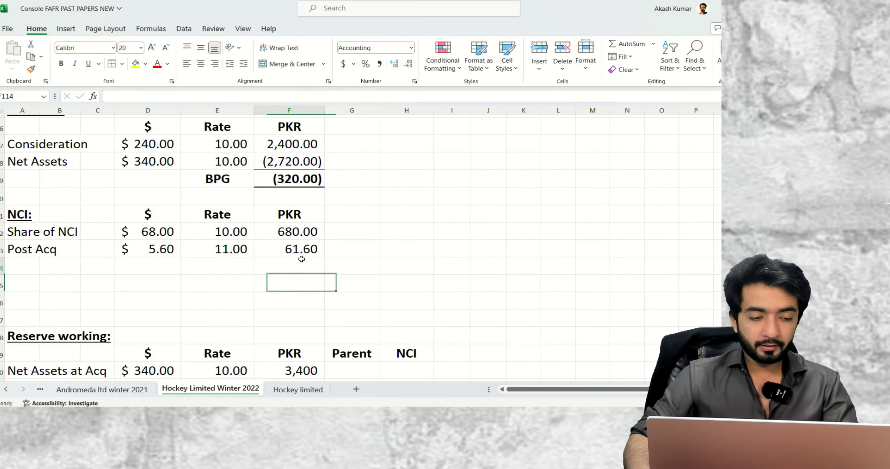
pyautogui.click(300, 263)
pyautogui.write('=')
pyautogui.scroll(-3, 330, 283)
pyautogui.click(403, 282)
pyautogui.press('Tab')
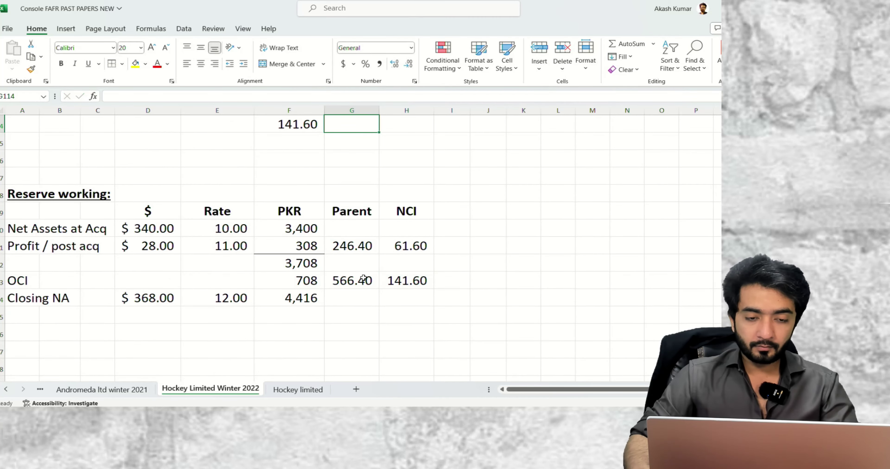
pyautogui.scroll(2, 23, 221)
pyautogui.press('Return')
# Label A114 as OCI and total the NCI working's PKR amounts in F115 with =SUM(F112:F114)
pyautogui.click(23, 221)
pyautogui.write('OCI')
pyautogui.press('Tab')
pyautogui.press('Tab')
pyautogui.press('Tab')
pyautogui.press('Tab')
pyautogui.press('Tab')
pyautogui.press('Down')
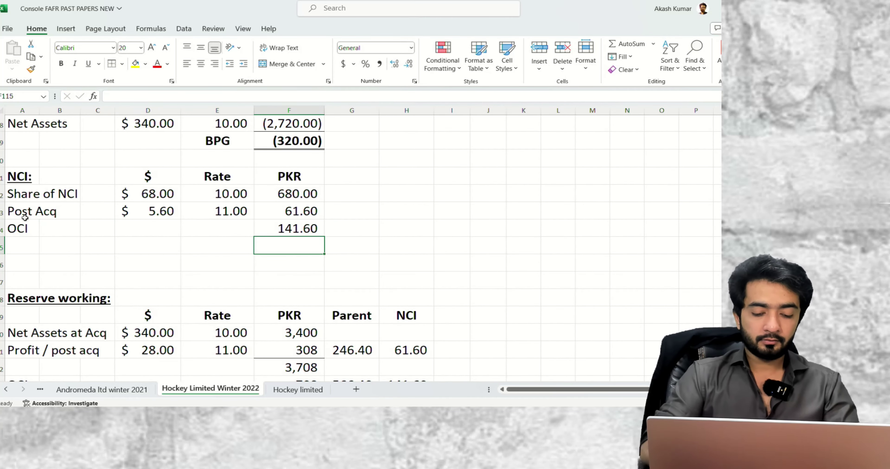
pyautogui.hotkey('alt', '=')
pyautogui.hotkey('alt', '=')
pyautogui.hotkey('alt', 'h')
pyautogui.press('i')
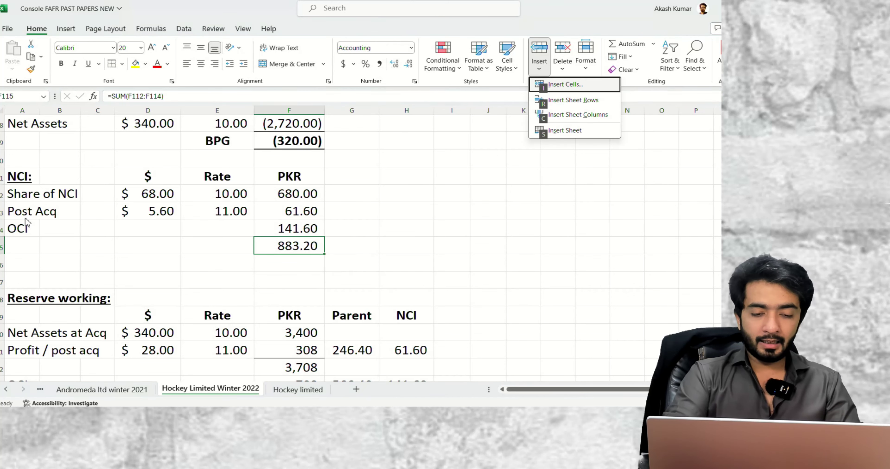
pyautogui.press('Escape')
pyautogui.write('h')
pyautogui.press('Escape')
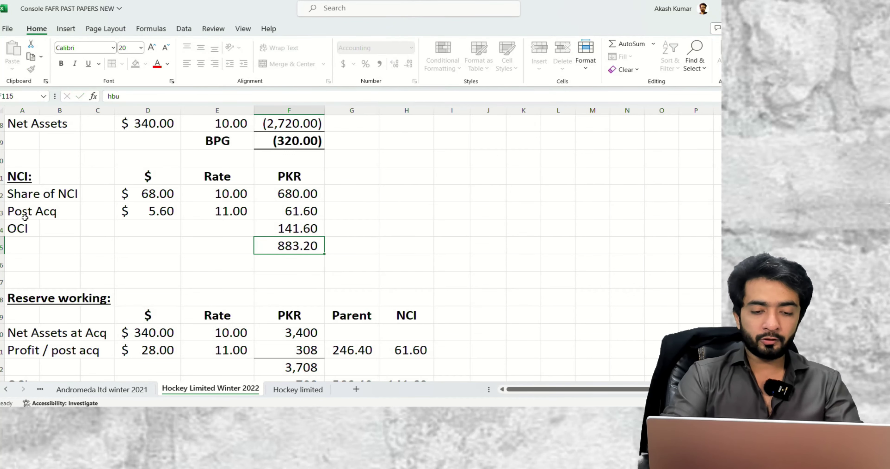
# Make the NCI total in F115 bold with a top and double bottom border
pyautogui.press('alt')
pyautogui.press('h')
pyautogui.press('1')
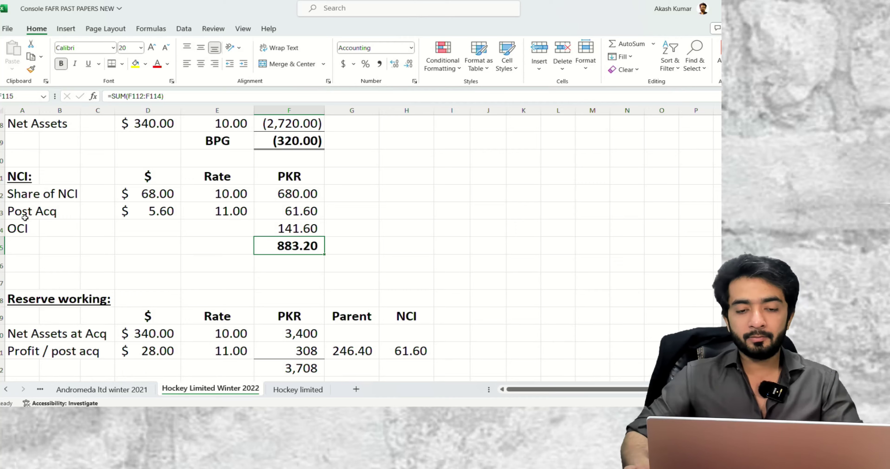
# Add the heading "Consolidated books gain:" in A126 and make it bold and underlined
pyautogui.scroll(20, 25, 217)
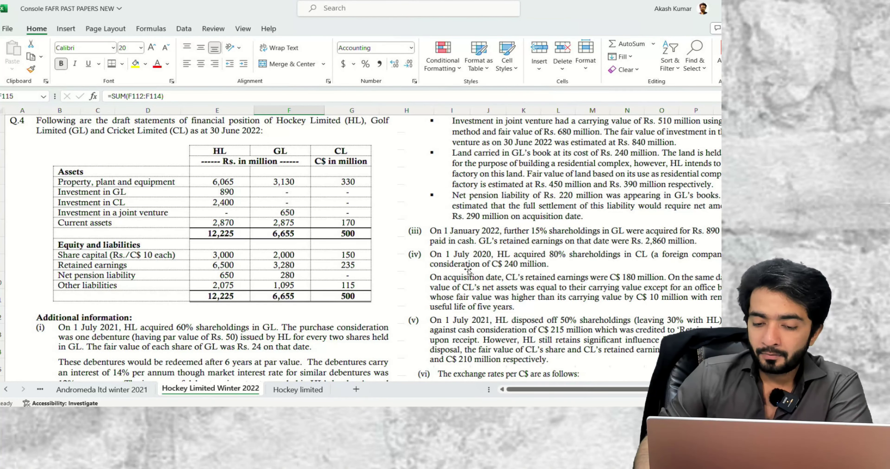
pyautogui.scroll(-1, 468, 271)
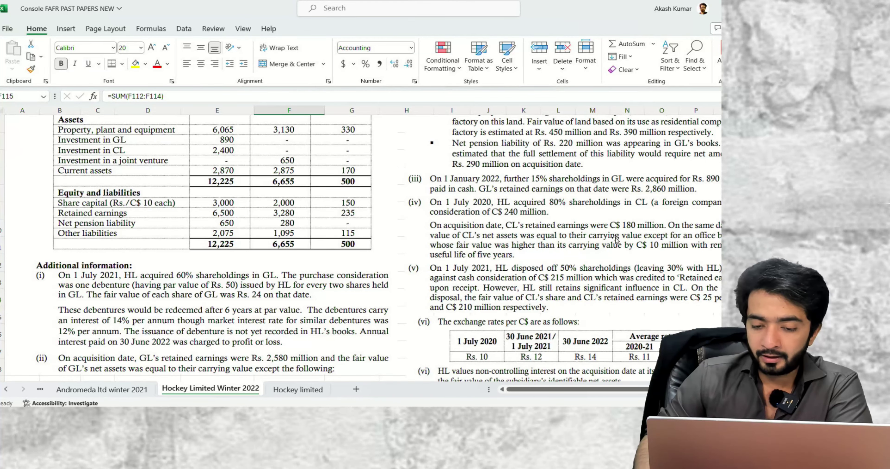
pyautogui.scroll(-1, 528, 242)
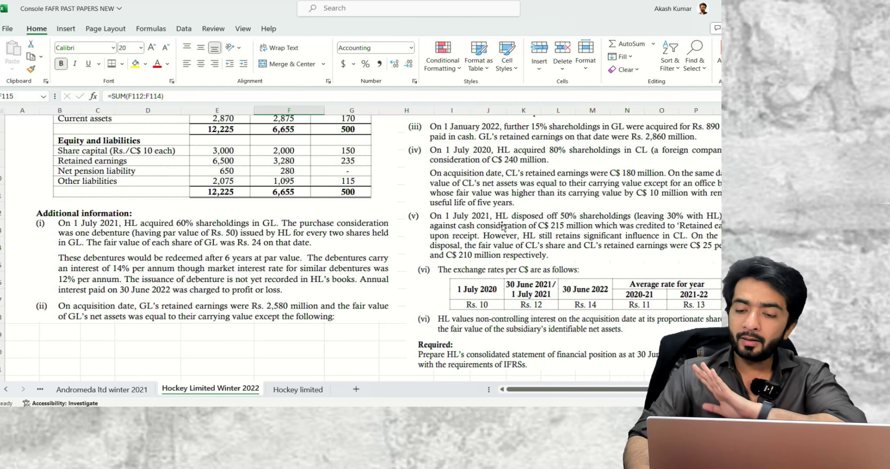
pyautogui.scroll(-20, 500, 220)
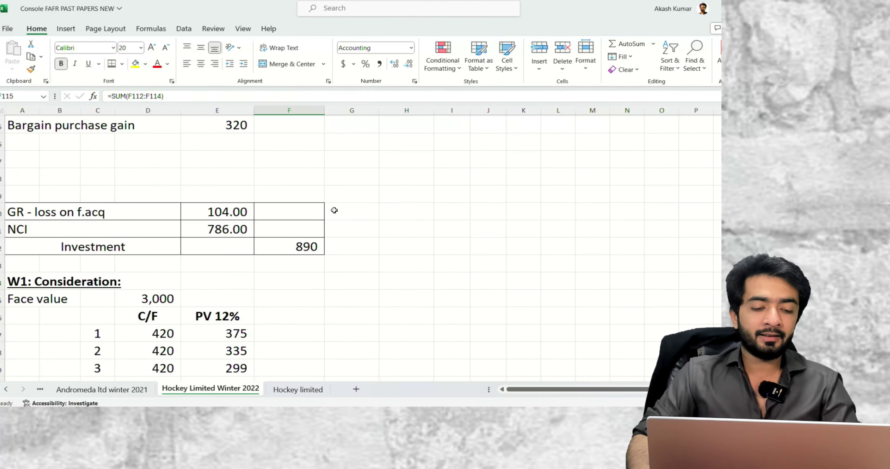
pyautogui.scroll(-15, 329, 212)
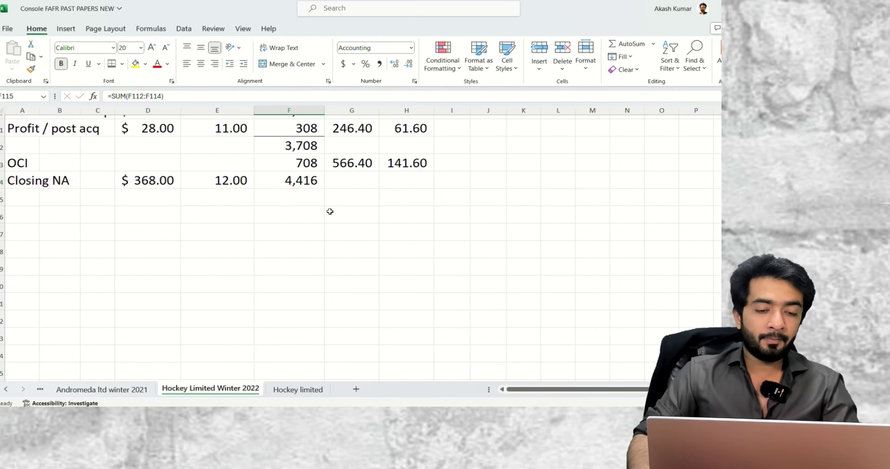
pyautogui.click(22, 215)
pyautogui.write('Cons')
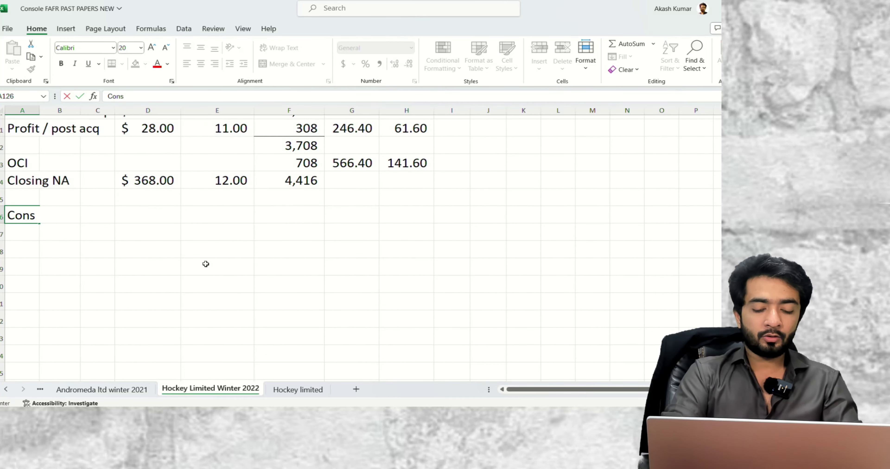
pyautogui.write('olidated books gain:')
pyautogui.press('Return')
pyautogui.press('Up')
pyautogui.hotkey('ctrl', 'b')
pyautogui.hotkey('ctrl', 'u')
# Label A128 as Consideration and calculate its PKR amount in E128 as =215*E124, formatted with a thousands separator
pyautogui.press('Down')
pyautogui.press('Down')
pyautogui.write('Consideration')
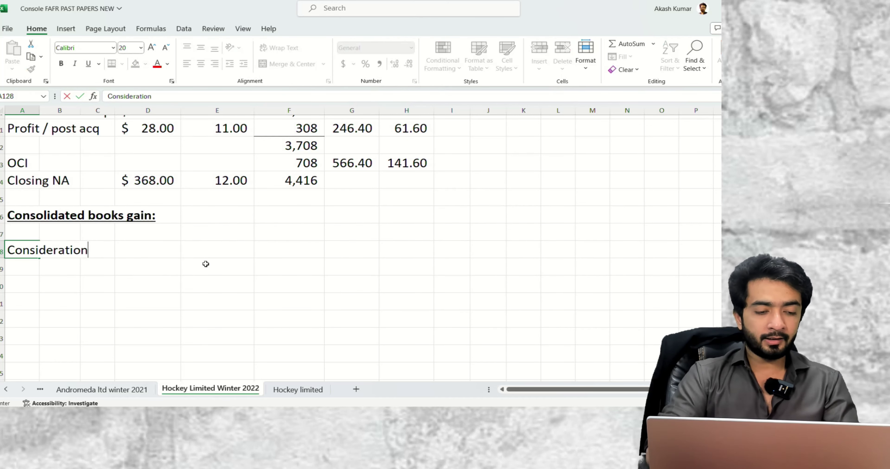
pyautogui.press('Tab')
pyautogui.press('Tab')
pyautogui.press('Tab')
pyautogui.press('Tab')
pyautogui.write('=')
pyautogui.scroll(10, 206, 262)
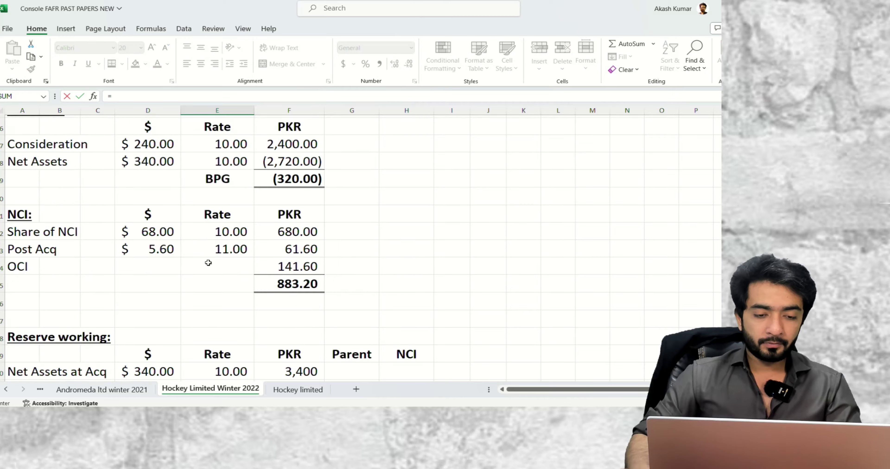
pyautogui.scroll(10, 459, 301)
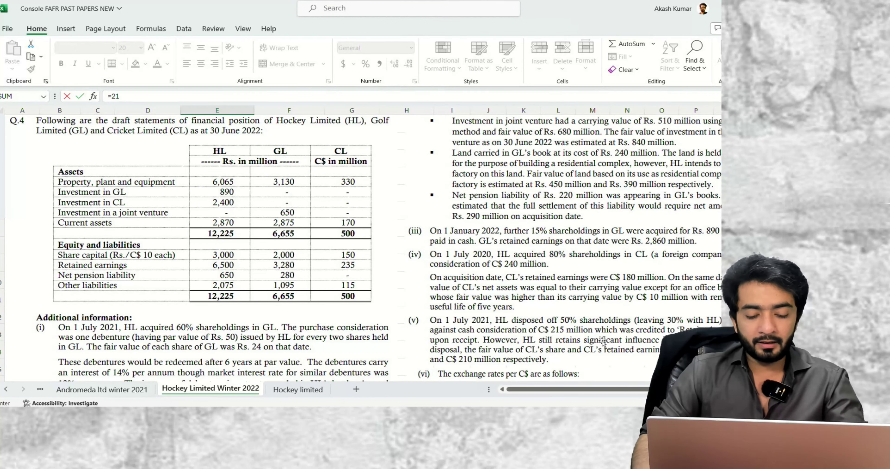
pyautogui.scroll(-15, 568, 305)
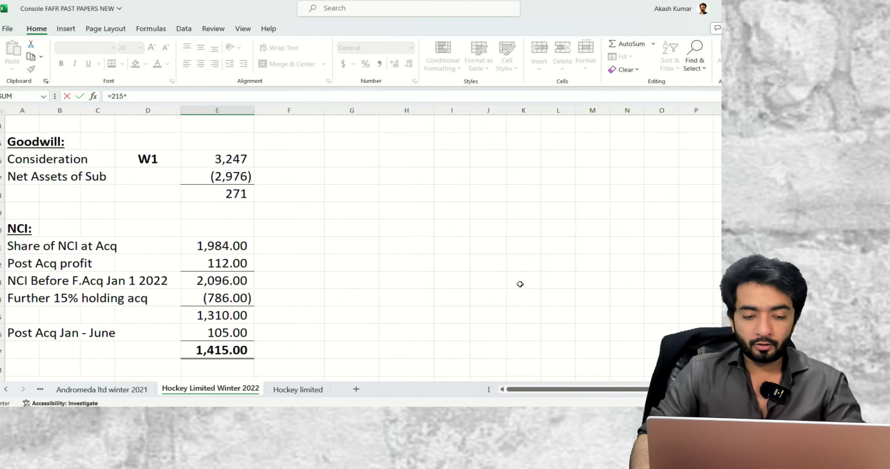
pyautogui.scroll(-10, 343, 233)
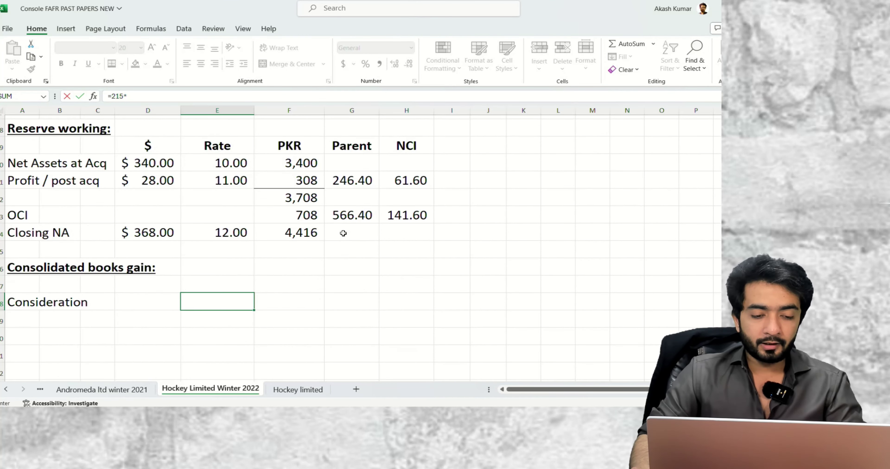
pyautogui.scroll(1, 332, 238)
pyautogui.click(231, 283)
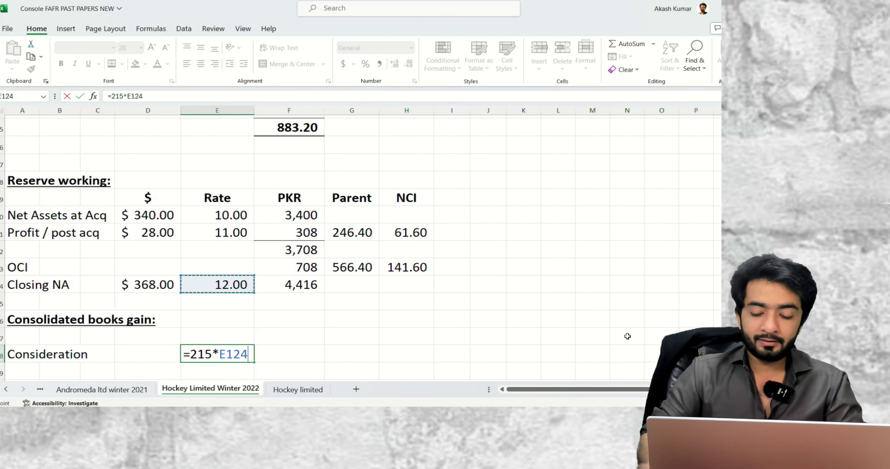
pyautogui.press('Return')
pyautogui.press('Up')
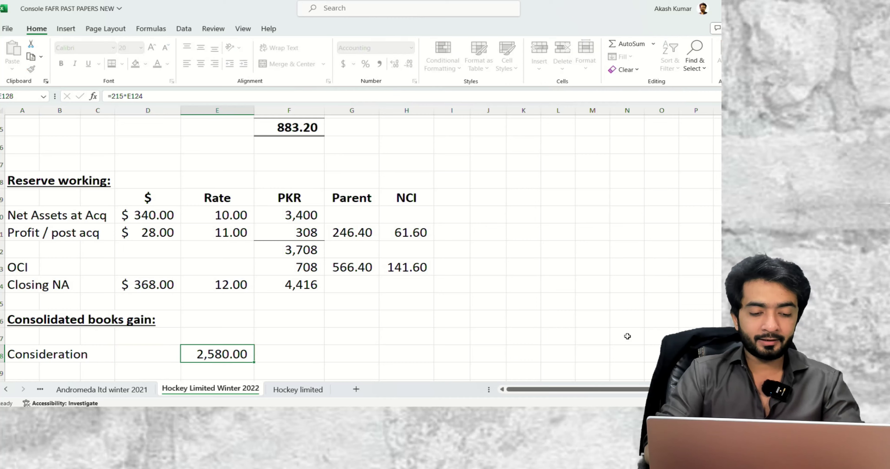
# Note the basis of the consideration beside it in F128 as "215$ x 12"
pyautogui.press('Down')
pyautogui.press('Left')
pyautogui.press('Left')
pyautogui.press('Left')
pyautogui.press('Left')
pyautogui.press('Right')
pyautogui.press('Right')
pyautogui.press('Up')
pyautogui.press('Right')
pyautogui.press('Right')
pyautogui.press('Right')
pyautogui.write('215')
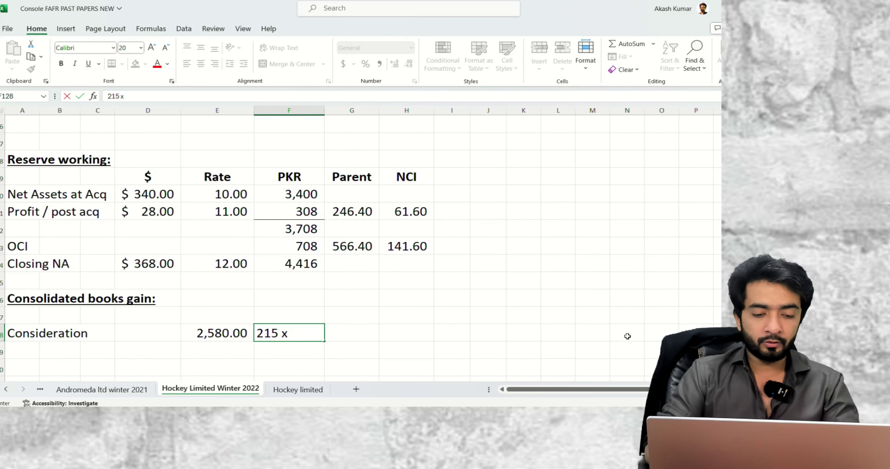
pyautogui.write(' x 12')
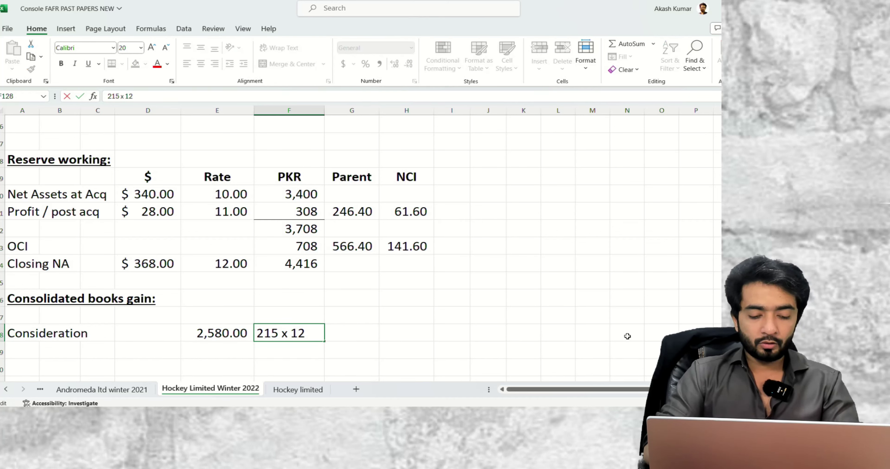
pyautogui.write('$')
pyautogui.press('Return')
# Add the label "Net Assets" in A130, two rows below Consideration
pyautogui.press('Left')
pyautogui.press('Left')
pyautogui.press('Left')
pyautogui.press('Left')
pyautogui.press('Left')
pyautogui.press('Down')
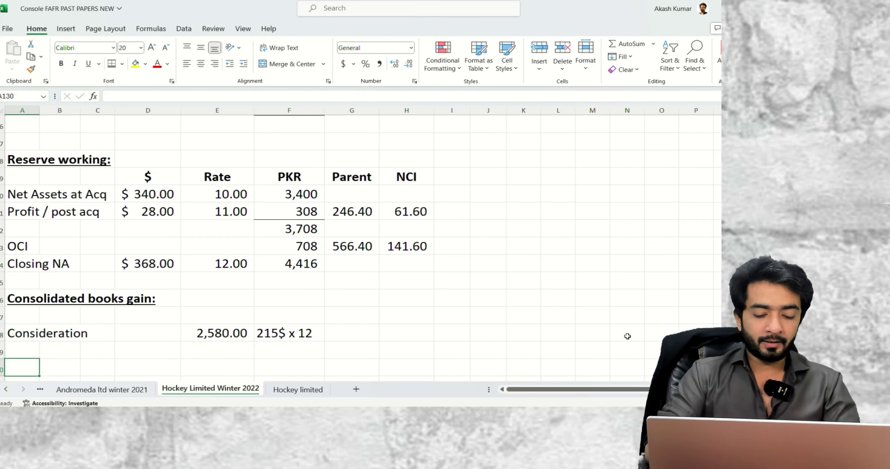
pyautogui.write('Net Assets')
# Enter the net assets deduction in E130 as =-F124, the negative of the Closing NA PKR amount
pyautogui.press('Right')
pyautogui.press('Right')
pyautogui.press('Right')
pyautogui.press('Right')
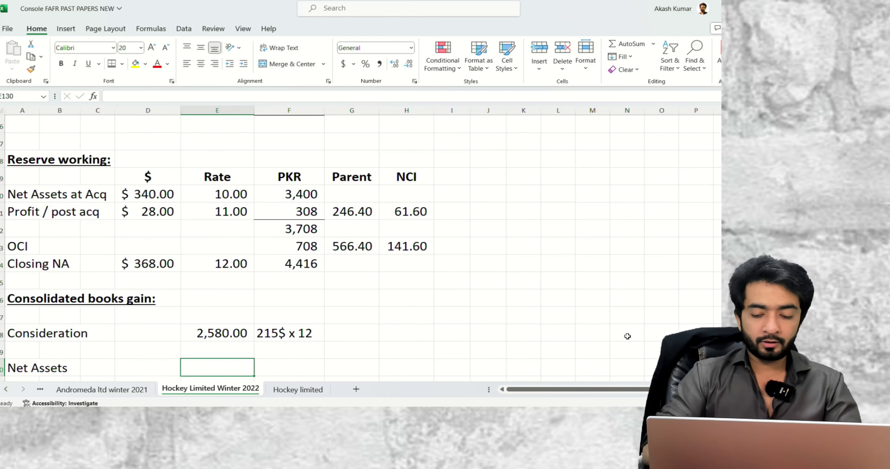
pyautogui.write('=')
pyautogui.scroll(-2, 397, 258)
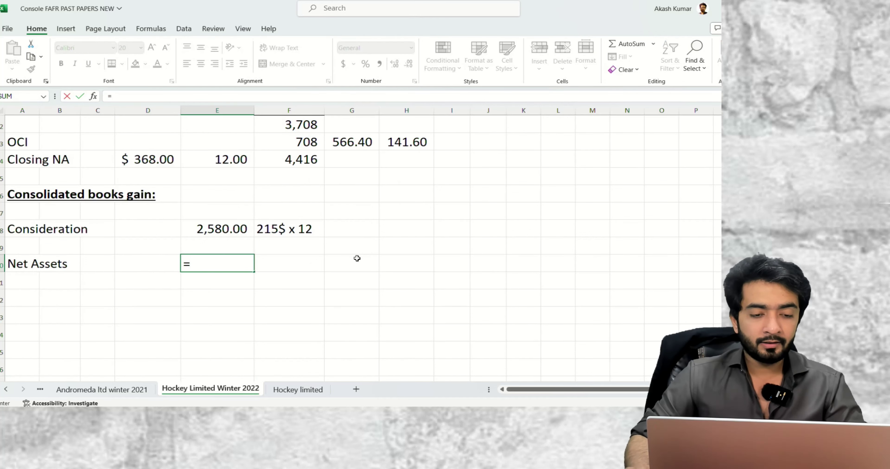
pyautogui.scroll(2, 353, 251)
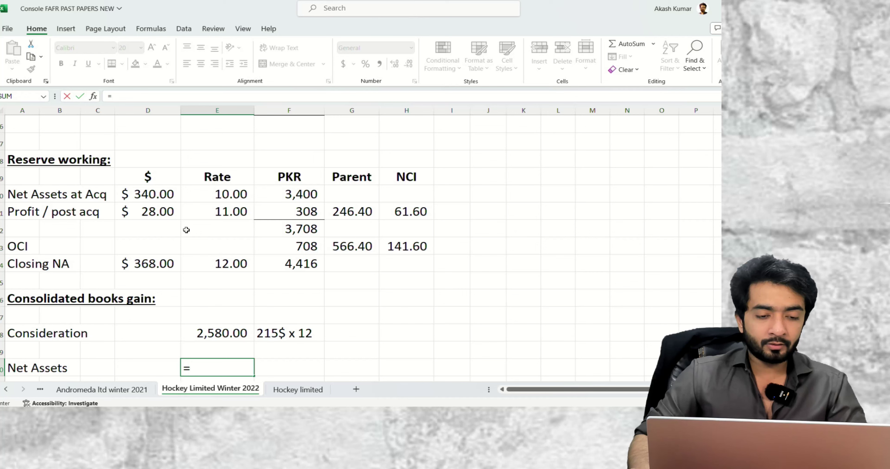
pyautogui.write('-')
pyautogui.click(306, 269)
pyautogui.press('Return')
# Apply a top and double bottom border to the Closing NA figures in D124:F124
pyautogui.press('Up')
pyautogui.press('Up')
pyautogui.press('Up')
pyautogui.press('Up')
pyautogui.press('Right')
pyautogui.press('Up')
pyautogui.press('Right')
pyautogui.press('Up')
pyautogui.press('Right')
pyautogui.press('Right')
pyautogui.press('Right')
pyautogui.press('Right')
pyautogui.hotkey('shift', 'Left')
pyautogui.hotkey('shift', 'Left')
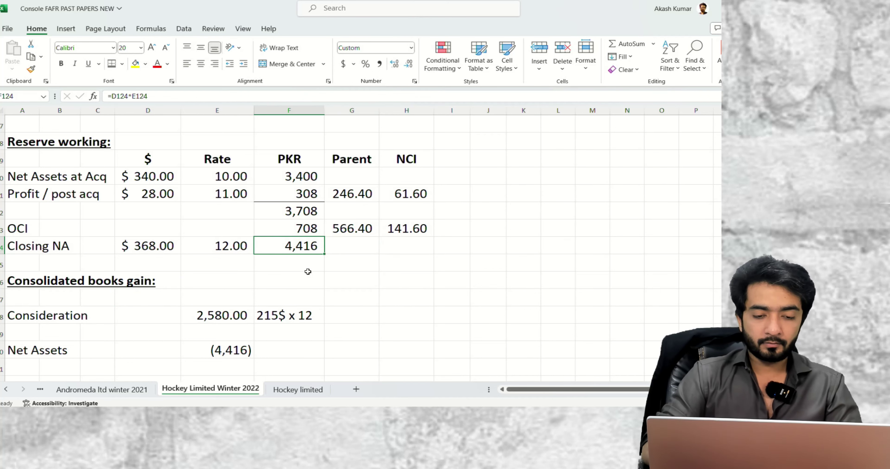
pyautogui.hotkey('shift', 'Left')
pyautogui.hotkey('shift', 'Left')
pyautogui.press('alt')
pyautogui.press('h')
pyautogui.press('b')
pyautogui.press('u')
pyautogui.click(308, 272)
# Add the label "NCI" in A131, directly below Net Assets in the consolidated books gain working
pyautogui.press('Down')
pyautogui.press('Down')
pyautogui.press('Down')
pyautogui.press('Down')
pyautogui.press('Down')
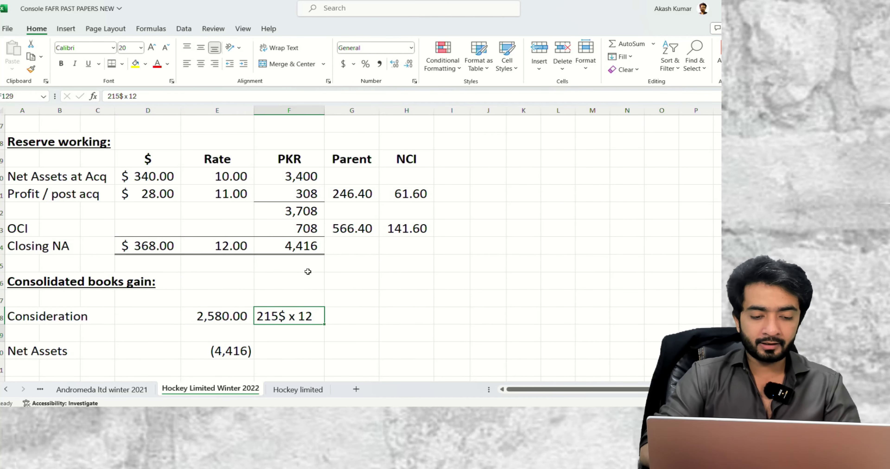
pyautogui.press('Left')
pyautogui.press('Left')
pyautogui.press('Left')
pyautogui.press('Left')
pyautogui.press('Left')
pyautogui.press('Down')
pyautogui.write('NCI')
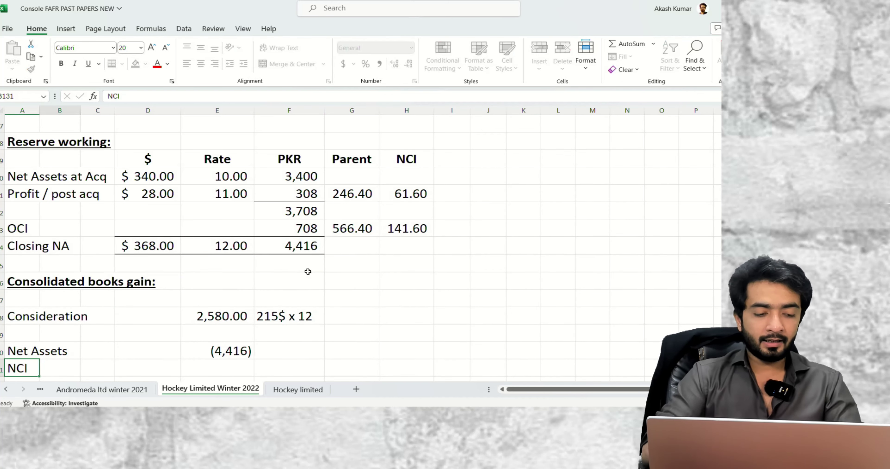
# Add back NCI in E131 by linking it to the NCI working's total in F115
pyautogui.press('Right')
pyautogui.press('Right')
pyautogui.press('Right')
pyautogui.press('Right')
pyautogui.scroll(-1, 308, 271)
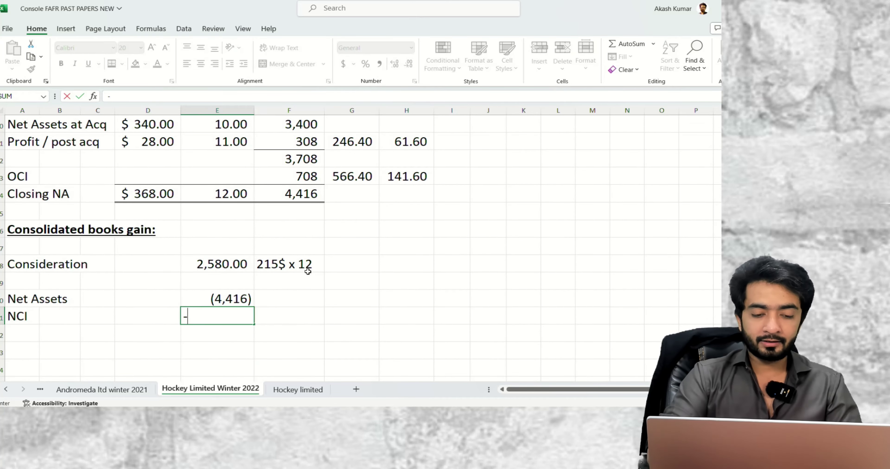
pyautogui.write('=')
pyautogui.scroll(4, 306, 270)
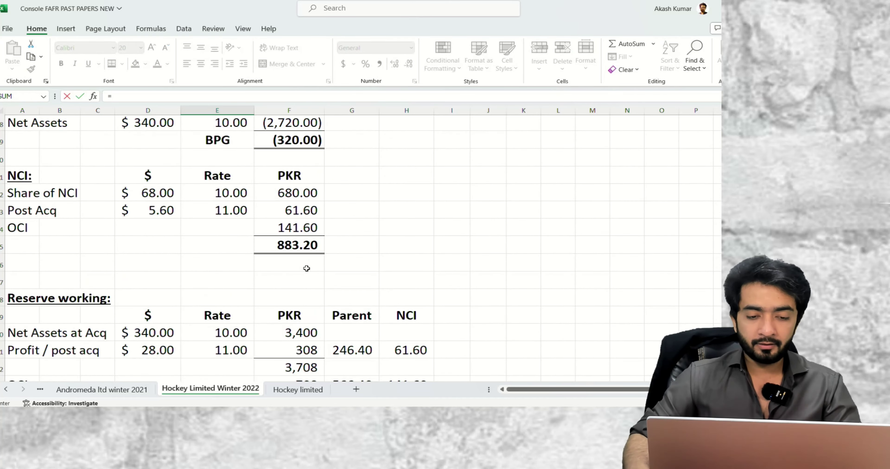
pyautogui.click(304, 244)
pyautogui.press('Return')
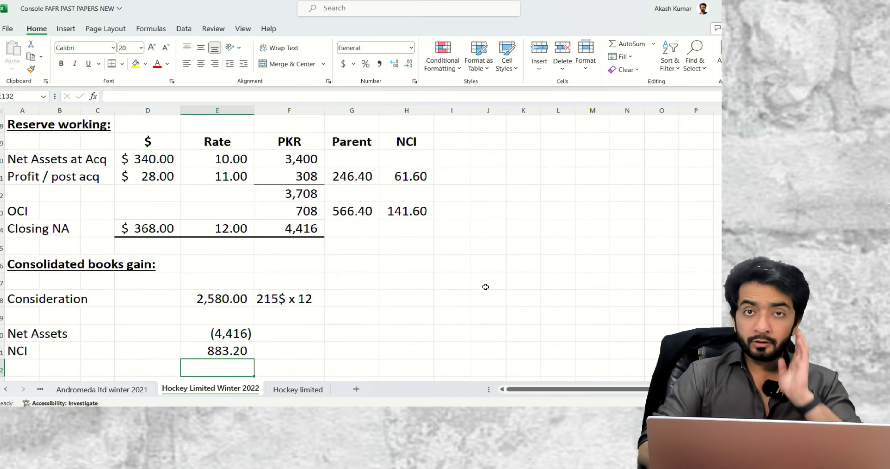
# Select E130:E131 to examine the Net Assets and NCI amounts together
pyautogui.press('Up')
pyautogui.press('Up')
pyautogui.hotkey('shift', 'Down')
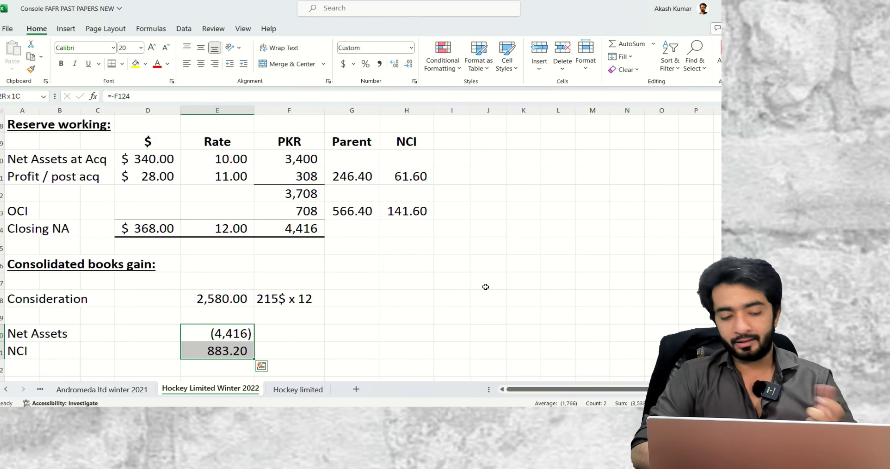
# Add the label "FV of remaining investment" in A132, directly below NCI in the consolidated books gain working
pyautogui.press('Down')
pyautogui.press('Down')
pyautogui.press('Down')
pyautogui.press('Down')
pyautogui.press('Down')
pyautogui.press('Down')
pyautogui.press('Down')
pyautogui.press('Down')
pyautogui.press('Down')
pyautogui.press('Down')
pyautogui.press('Down')
pyautogui.press('Left')
pyautogui.press('Left')
pyautogui.press('Left')
pyautogui.press('Left')
pyautogui.hotkey('ctrl', 'Up')
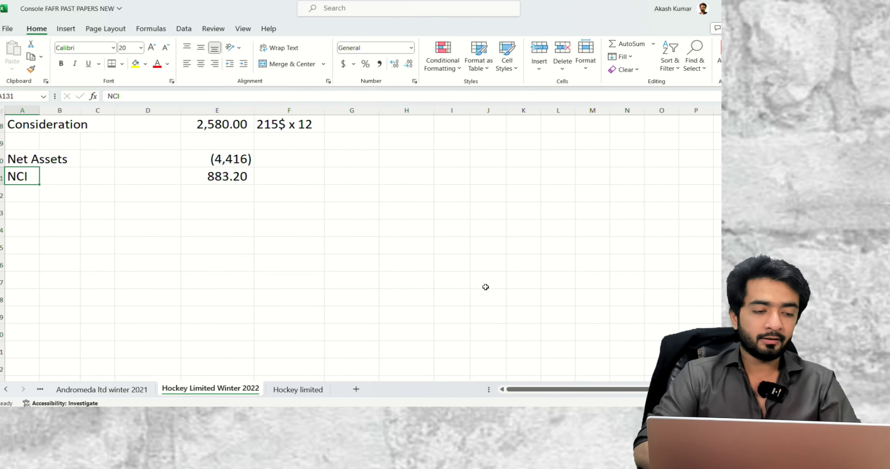
pyautogui.press('Down')
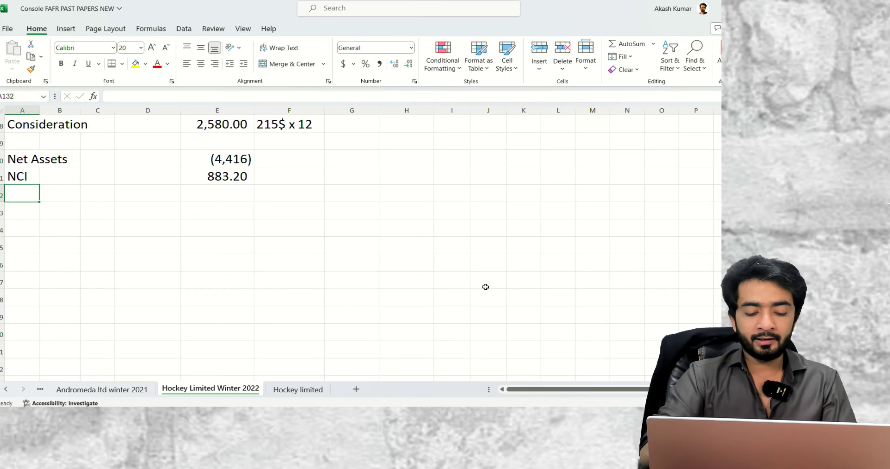
pyautogui.write('FV of remaining inve')
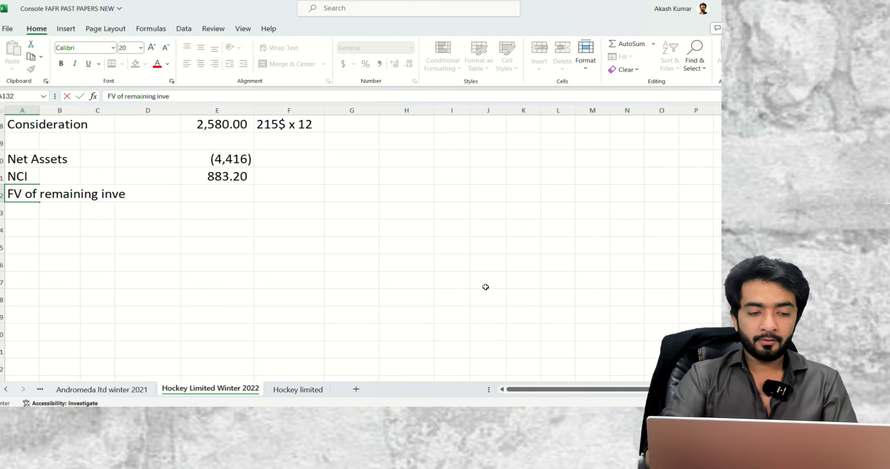
pyautogui.write('smtment')
pyautogui.press('BackSpace')
pyautogui.press('BackSpace')
pyautogui.press('BackSpace')
pyautogui.press('BackSpace')
pyautogui.press('BackSpace')
pyautogui.press('BackSpace')
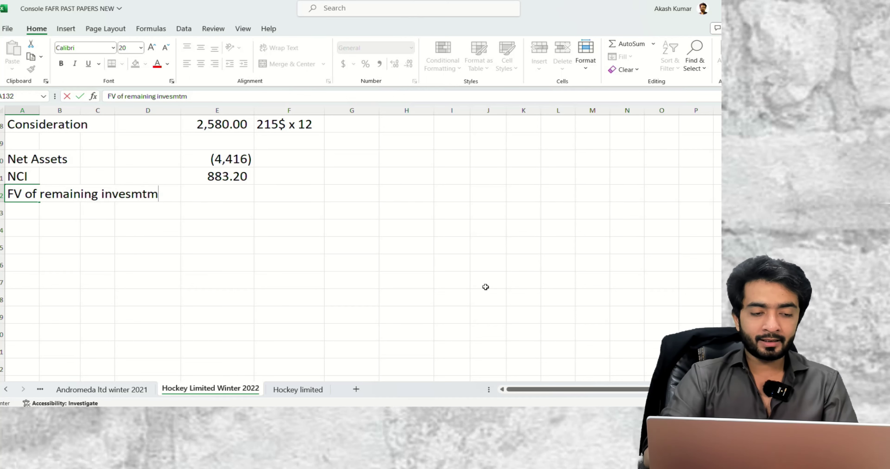
pyautogui.write('tment')
# Calculate the fair value of the remaining 30% holding in E132 with the formula =150/10*30%*25*12
pyautogui.press('Right')
pyautogui.press('Right')
pyautogui.press('Right')
pyautogui.press('Right')
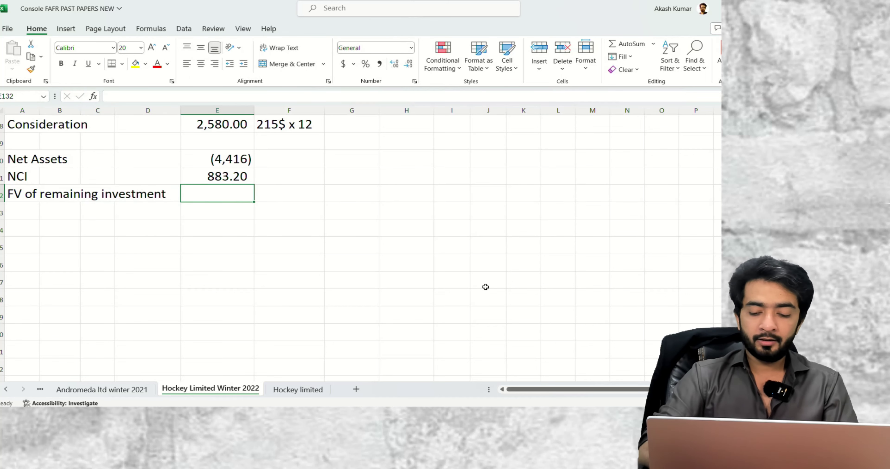
pyautogui.write('=')
pyautogui.scroll(3, 485, 287)
pyautogui.scroll(20, 485, 287)
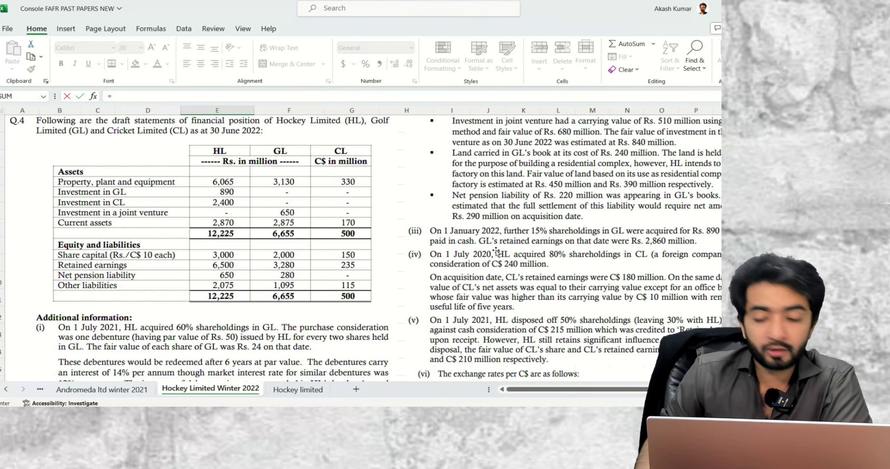
pyautogui.scroll(-5, 498, 251)
pyautogui.scroll(3, 496, 253)
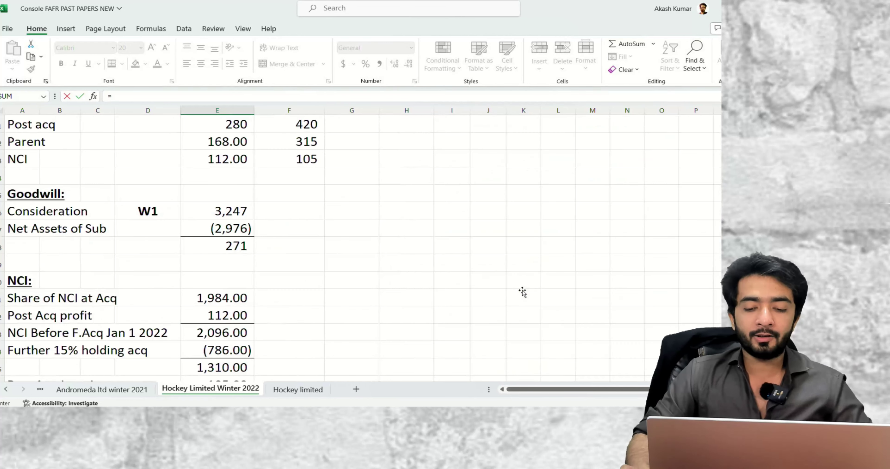
pyautogui.scroll(10, 522, 294)
pyautogui.scroll(-15, 278, 222)
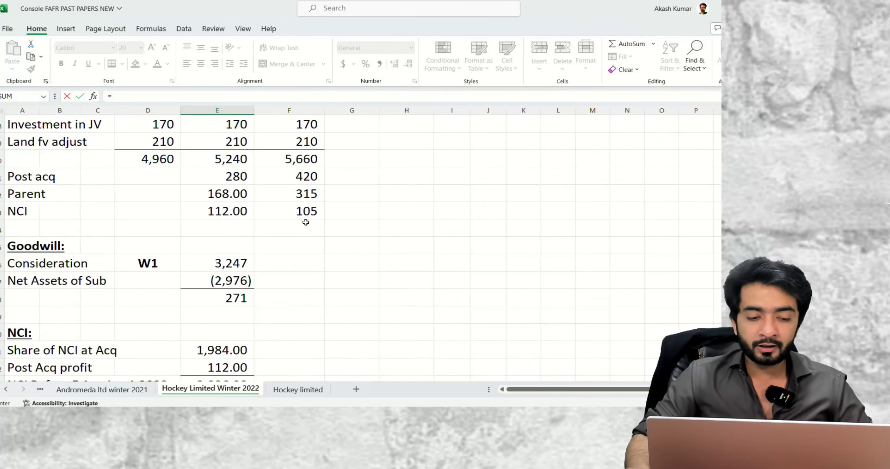
pyautogui.scroll(-6, 279, 223)
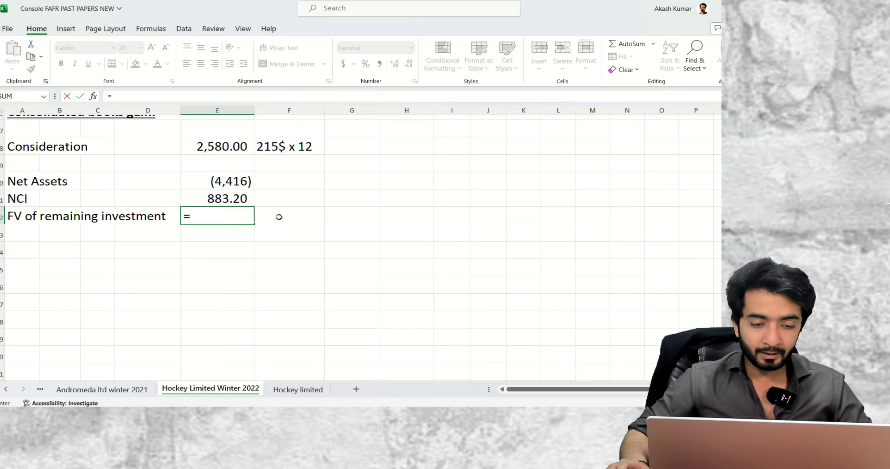
pyautogui.scroll(15, 279, 217)
pyautogui.scroll(15, 290, 212)
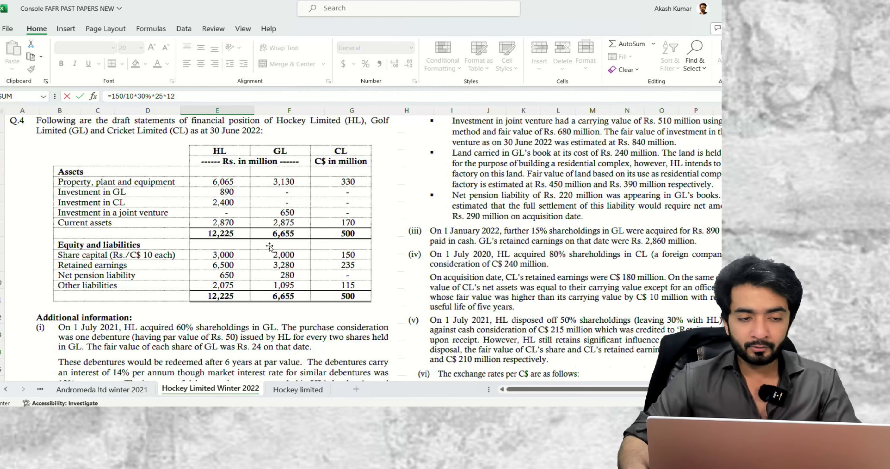
pyautogui.scroll(-3, 269, 247)
pyautogui.scroll(5, 536, 264)
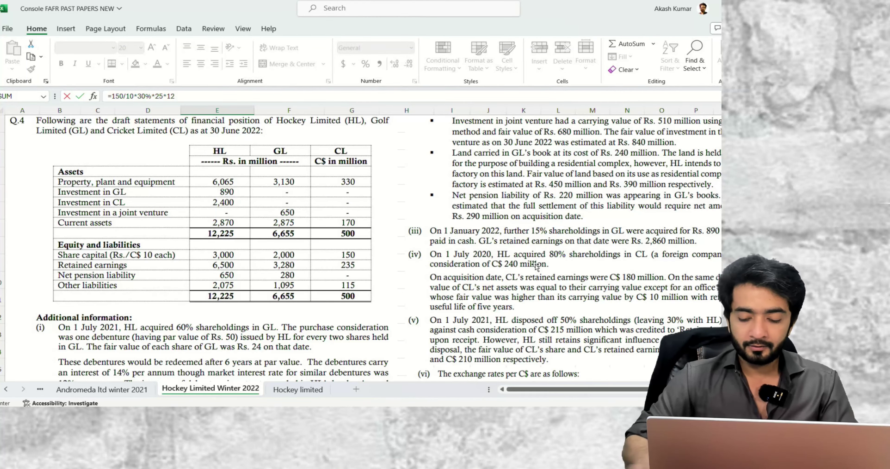
pyautogui.scroll(-5, 536, 264)
pyautogui.press('Return')
# Format the remaining investment's fair value in E132 with a thousands separator and no decimals
pyautogui.press('Up')
pyautogui.press('Left')
pyautogui.press('Right')
pyautogui.press('F2')
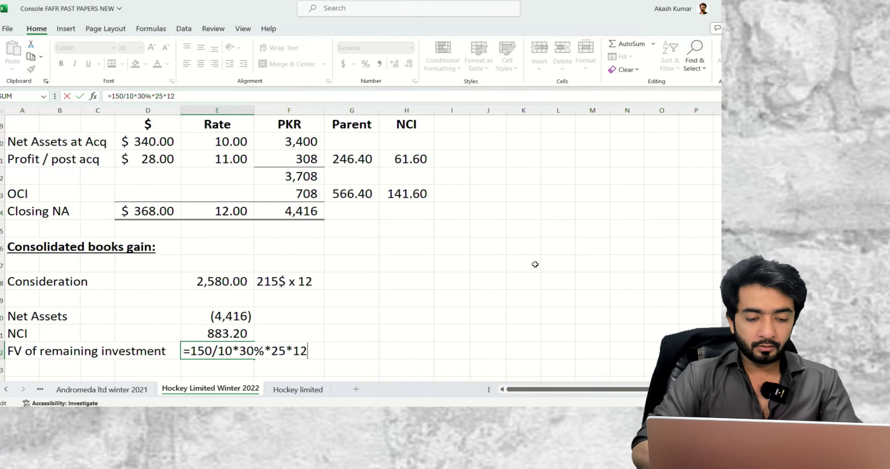
pyautogui.press('Escape')
pyautogui.hotkey('alt', 'h')
pyautogui.press('k')
pyautogui.hotkey('alt', 'h')
pyautogui.press('9')
pyautogui.press('9')
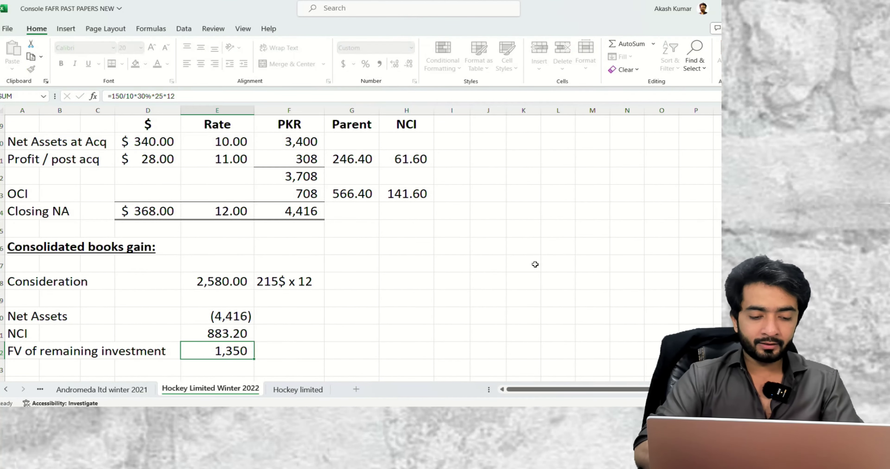
# Demonstrate the retained share count beside E132: enter 150 in F132, divide it by 10 in G132, and take 30% in H132
pyautogui.press('Right')
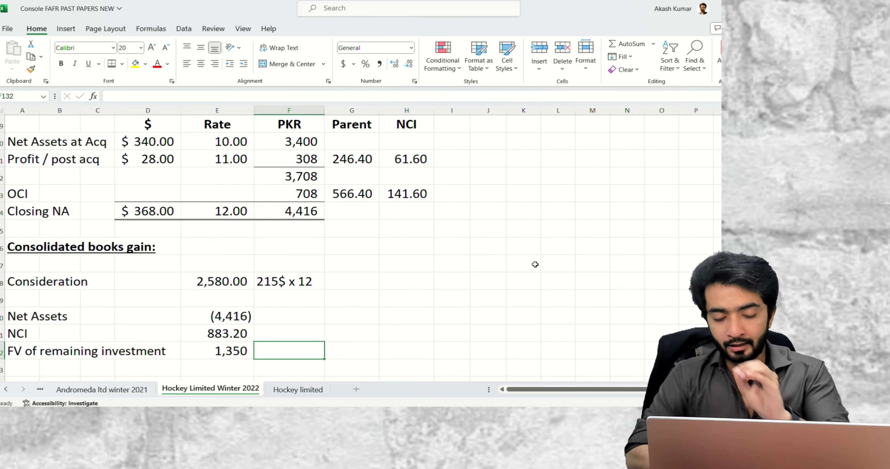
pyautogui.write('150')
pyautogui.press('Right')
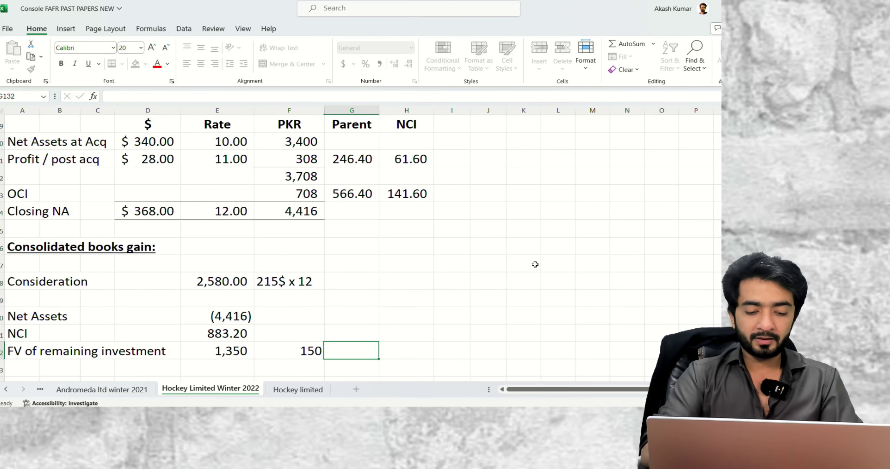
pyautogui.write('=')
pyautogui.press('Left')
pyautogui.write('/10')
pyautogui.press('Right')
pyautogui.write('=')
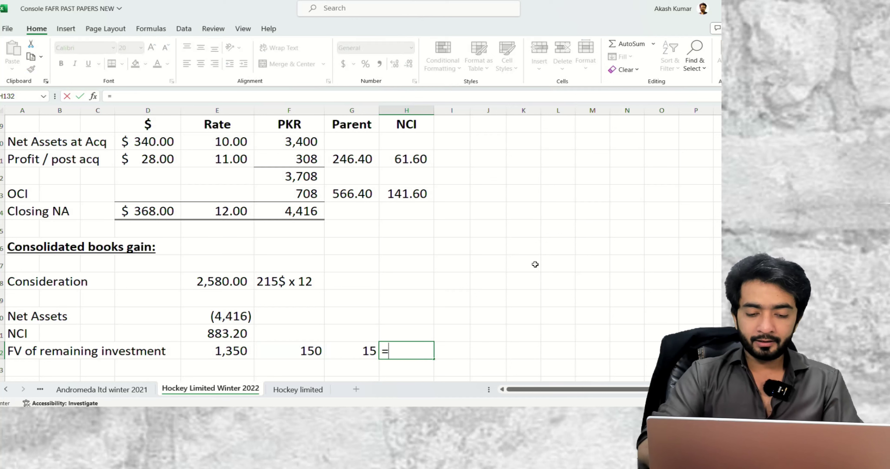
pyautogui.press('Left')
pyautogui.write('*30%')
pyautogui.press('Right')
pyautogui.press('Right')
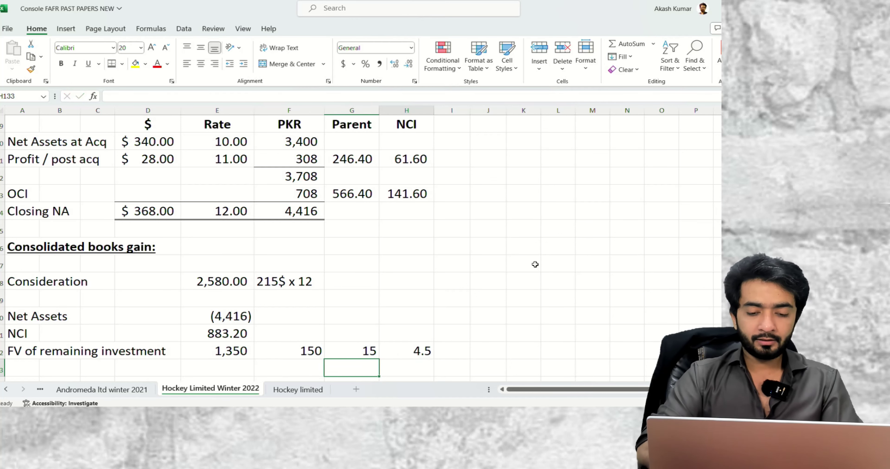
# Enter the share price 25 in H133 and multiply it by the retained share count in H134
pyautogui.write('=')
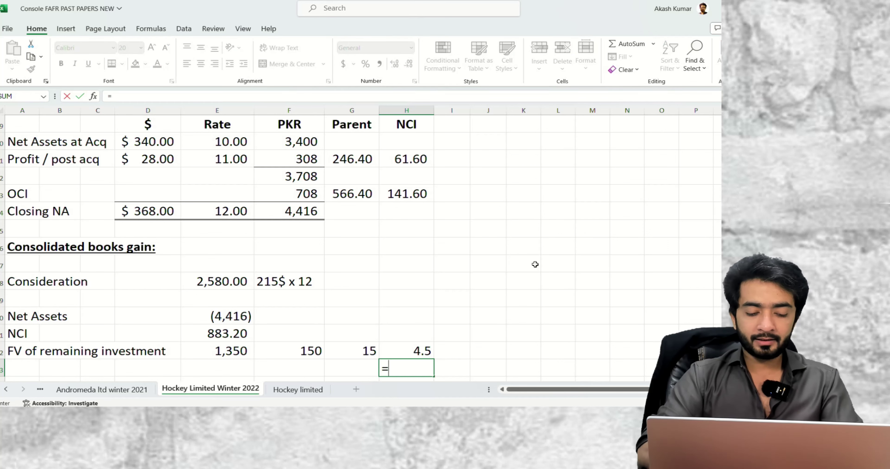
pyautogui.press('BackSpace')
pyautogui.write('25')
pyautogui.press('Return')
pyautogui.write('=')
pyautogui.press('Up')
pyautogui.press('Up')
pyautogui.write('*')
pyautogui.press('Up')
pyautogui.press('Return')
# Enter the exchange rate 12 in H135 and multiply it by the C$ fair value from H134 in H136
pyautogui.press('Up')
pyautogui.press('Down')
pyautogui.write('12')
pyautogui.press('Return')
pyautogui.write('=')
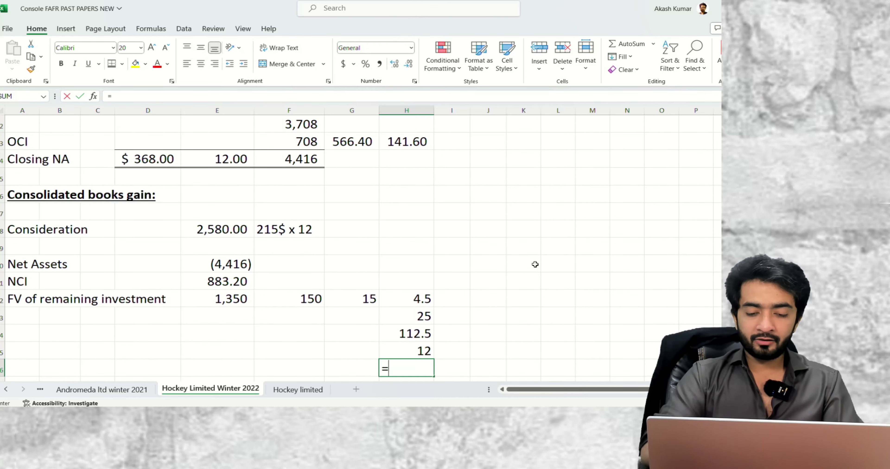
pyautogui.press('Up')
pyautogui.press('Up')
pyautogui.write('*')
pyautogui.press('Up')
pyautogui.press('Return')
pyautogui.press('Up')
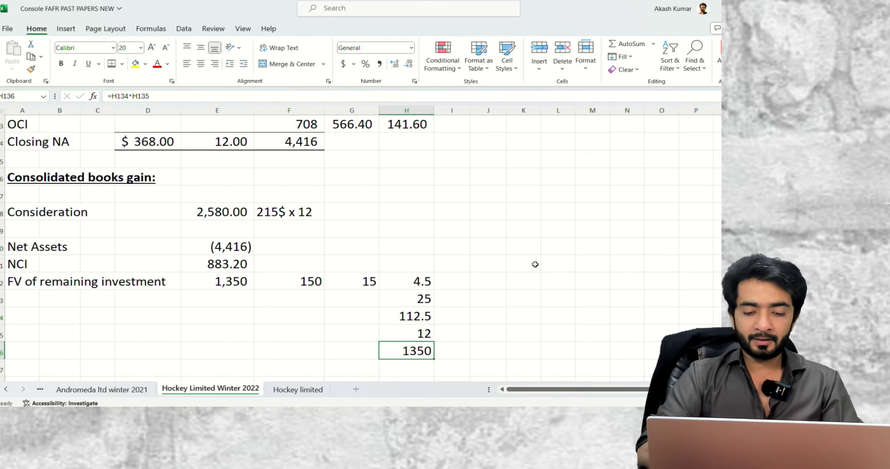
# Clear the demonstration calculation from F132:H136
pyautogui.hotkey('shift', 'Up')
pyautogui.hotkey('shift', 'Up')
pyautogui.hotkey('shift', 'Up')
pyautogui.hotkey('shift', 'Up')
pyautogui.hotkey('shift', 'Left')
pyautogui.hotkey('shift', 'Left')
pyautogui.press('Delete')
# Add the label "OCI RESERVE TRANSLATION" in A133, below the fair value of the remaining investment
pyautogui.press('Left')
pyautogui.press('Left')
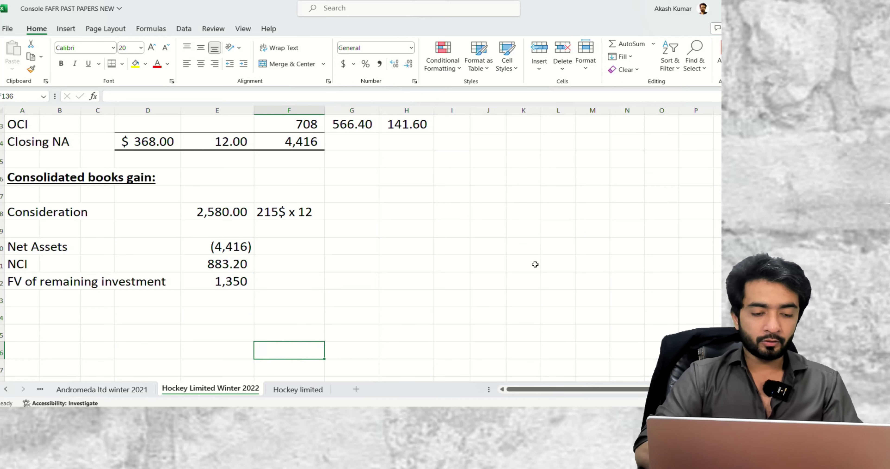
pyautogui.press('Left')
pyautogui.press('Left')
pyautogui.press('Up')
pyautogui.press('Up')
pyautogui.press('Up')
pyautogui.press('Left')
pyautogui.press('Left')
pyautogui.press('Left')
pyautogui.write('OCI RES')
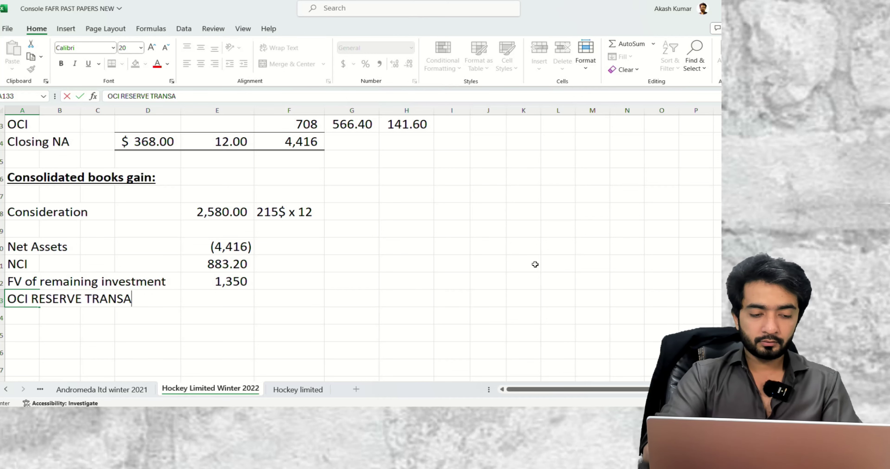
# Link E133 to the parent's share of OCI in G123 of the reserve working
pyautogui.press('Right')
pyautogui.press('Right')
pyautogui.press('Right')
pyautogui.press('Right')
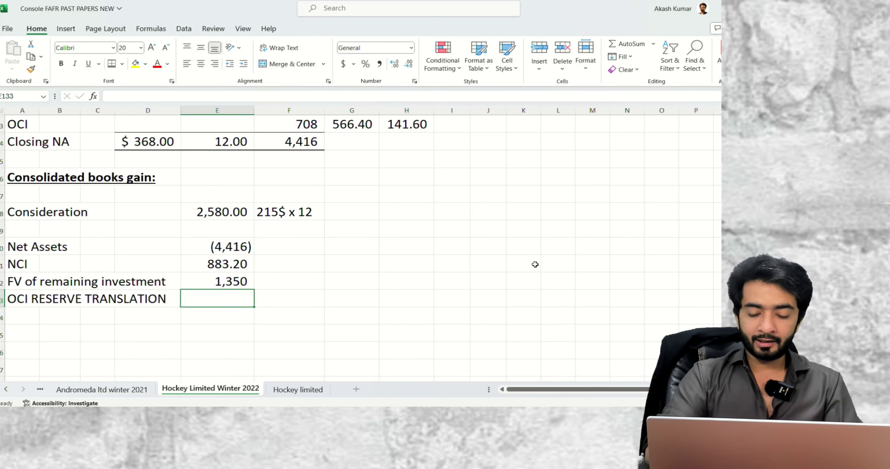
pyautogui.write('=')
pyautogui.scroll(2, 535, 265)
pyautogui.scroll(1, 535, 265)
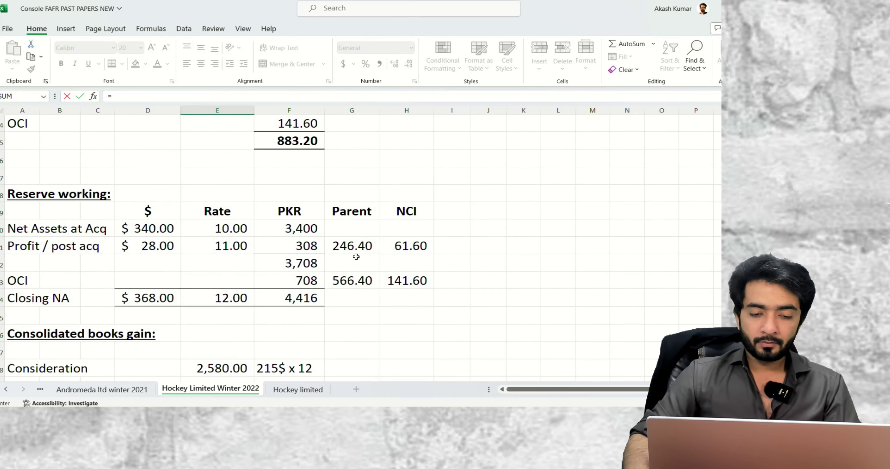
pyautogui.click(361, 273)
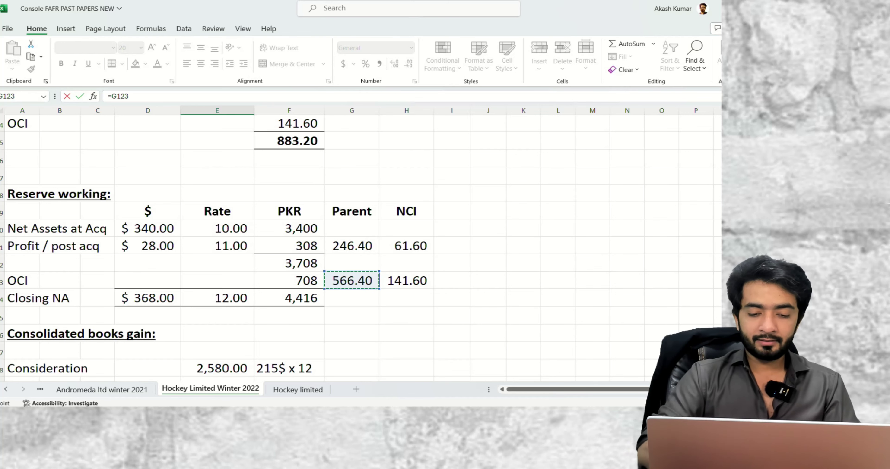
pyautogui.scroll(-2, 359, 242)
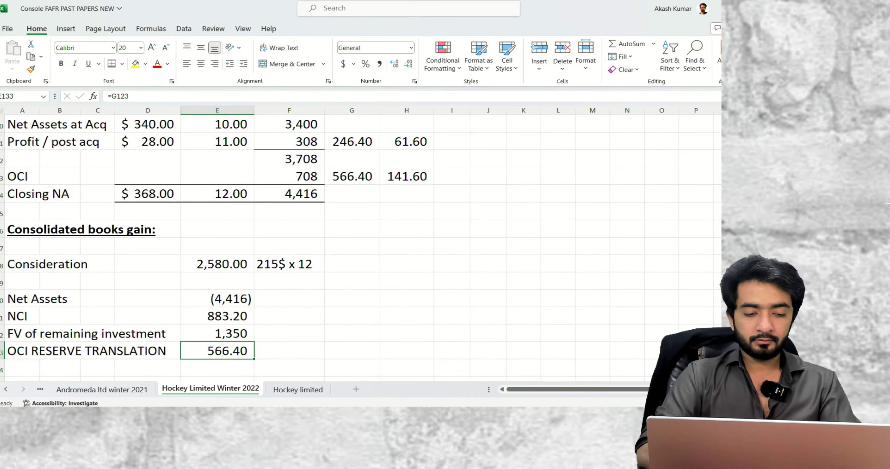
pyautogui.hotkey('ctrl', 'Return')
# Examine the formulas behind the remaining investment and OCI reserve translation amounts in E132:E133
pyautogui.press('Up')
pyautogui.press('Right')
pyautogui.press('Down')
pyautogui.press('Left')
pyautogui.press('F2')
pyautogui.press('Escape')
pyautogui.scroll(-1, 360, 242)
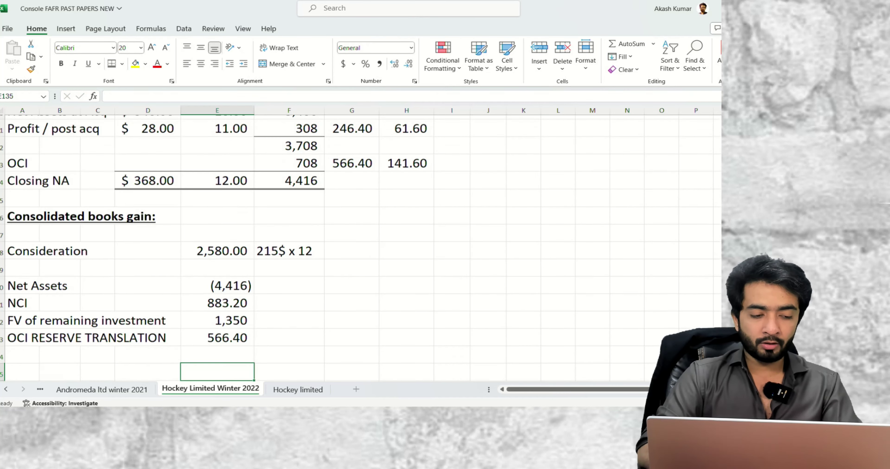
pyautogui.click(217, 299)
pyautogui.click(217, 317)
pyautogui.press('F2')
pyautogui.press('Escape')
pyautogui.press('Down')
pyautogui.press('Down')
pyautogui.press('Up')
pyautogui.press('Up')
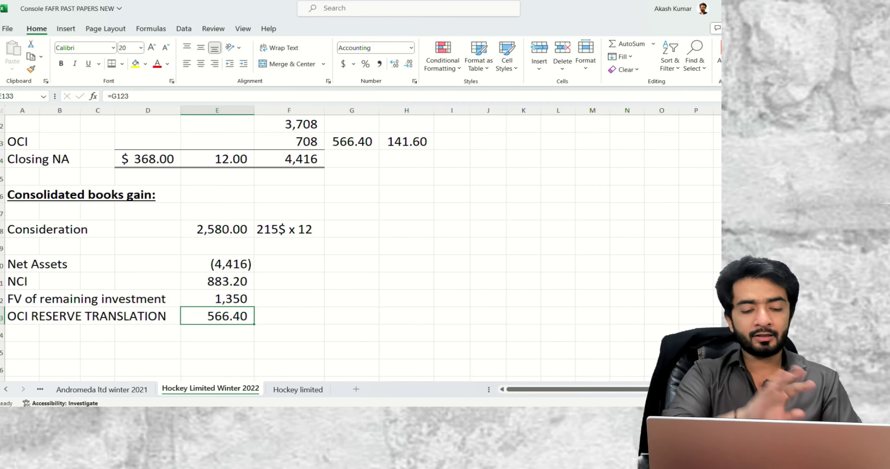
pyautogui.press('F2')
pyautogui.press('Return')
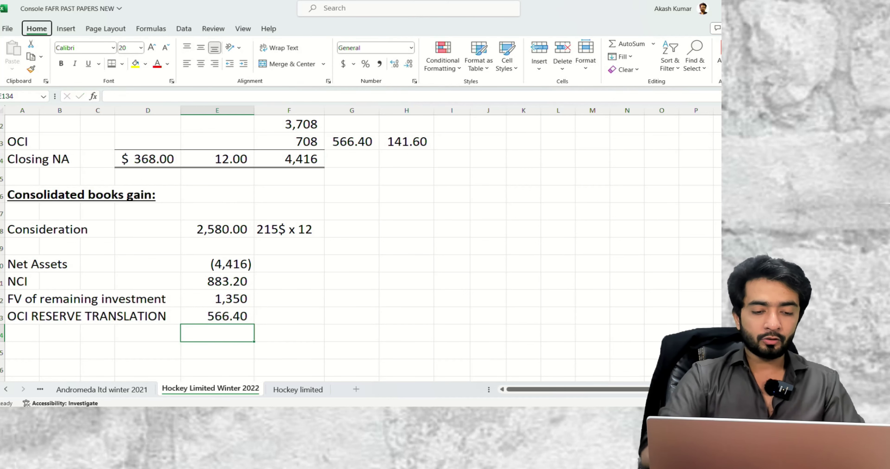
# Total the consolidated books gain working in E134 by summing Consideration through OCI reserve translation, E128:E133
pyautogui.hotkey('alt', '=')
pyautogui.press('Up')
pyautogui.press('Up')
pyautogui.hotkey('shift', 'Down')
pyautogui.hotkey('shift', 'Down')
pyautogui.hotkey('shift', 'Down')
pyautogui.hotkey('shift', 'Down')
pyautogui.hotkey('shift', 'Down')
pyautogui.press('Return')
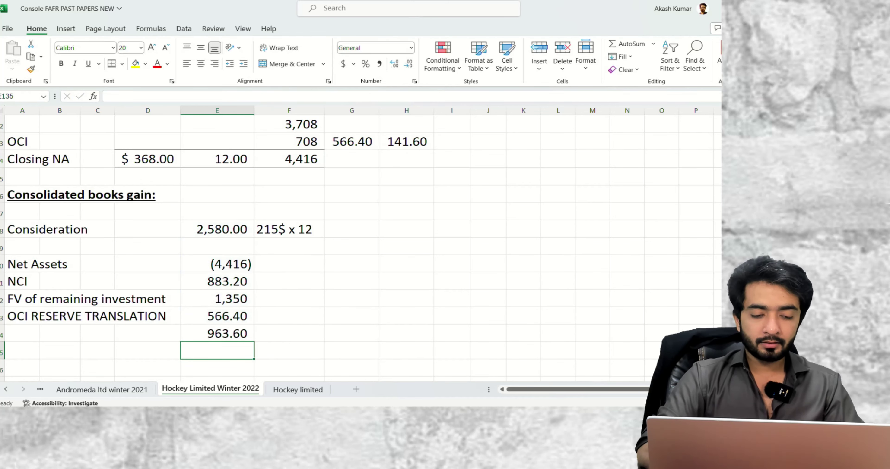
# Add a top border to the total in E134 and label the row "Consolidated books gain" in A134
pyautogui.click(217, 334)
pyautogui.press('Left')
pyautogui.press('Left')
pyautogui.press('Left')
pyautogui.press('Left')
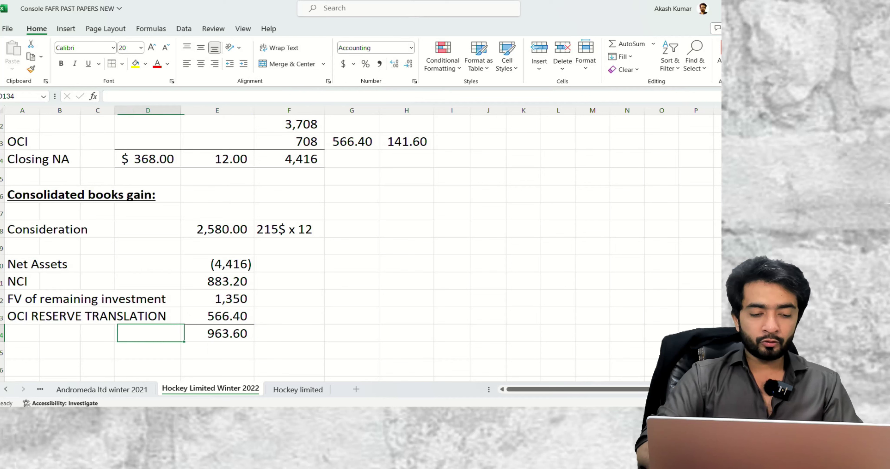
pyautogui.write('Consolidated books gain')
pyautogui.press('Right')
pyautogui.press('Right')
pyautogui.press('Right')
pyautogui.press('Right')
pyautogui.press('Up')
pyautogui.press('Right')
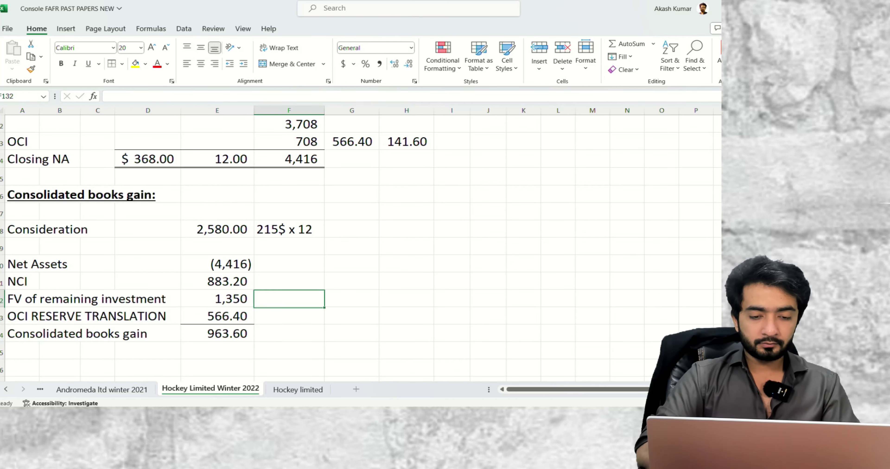
# Label H128 "Separate books booked:" beside the consolidated books gain working
pyautogui.press('Right')
pyautogui.press('Up')
pyautogui.press('Up')
pyautogui.press('Up')
pyautogui.press('Up')
pyautogui.press('Right')
pyautogui.press('Up')
pyautogui.write('Seperate')
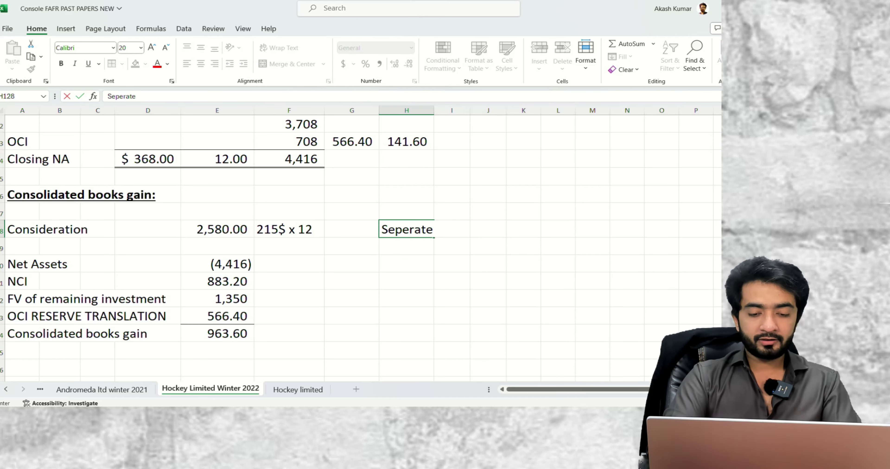
pyautogui.write(' books bookeD:')
pyautogui.press('F2')
pyautogui.press('Left')
pyautogui.press('Return')
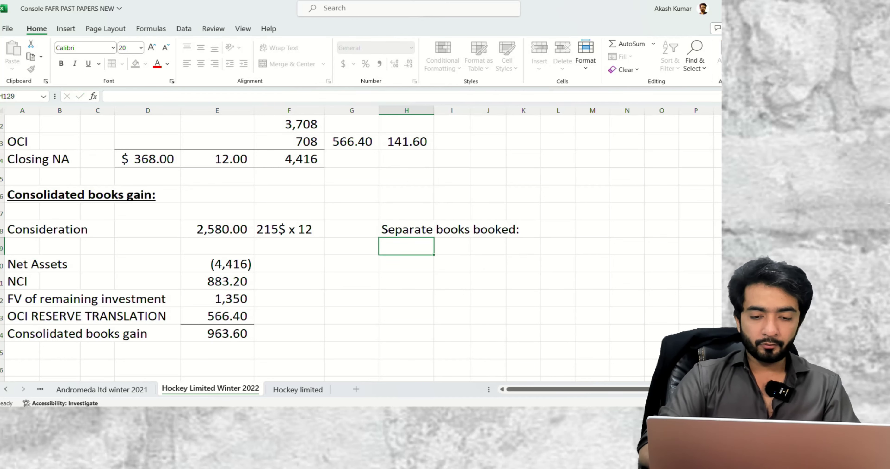
# Link the separate books amount in L128 to the Consideration in E128
pyautogui.press('Down')
pyautogui.press('Up')
pyautogui.press('Right')
pyautogui.press('Right')
pyautogui.press('Right')
pyautogui.press('Up')
pyautogui.press('Right')
pyautogui.write('-=')
pyautogui.press('Escape')
pyautogui.write('=')
pyautogui.press('Left')
pyautogui.press('Left')
pyautogui.press('Left')
pyautogui.press('Up')
pyautogui.press('Down')
pyautogui.press('Left')
pyautogui.press('Left')
pyautogui.press('Left')
pyautogui.press('Left')
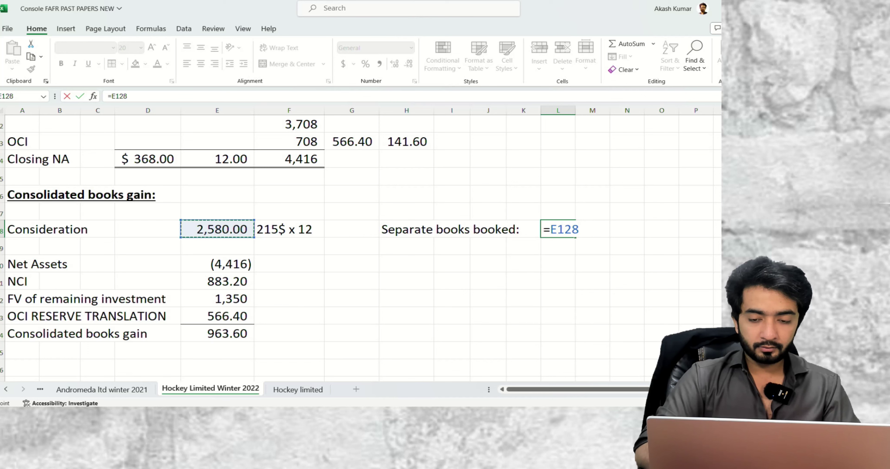
pyautogui.press('Return')
# Add the label "Adjustment:" in H130 below the separate books row
pyautogui.press('Down')
pyautogui.press('Left')
pyautogui.press('Left')
pyautogui.press('Left')
pyautogui.press('Down')
pyautogui.press('Left')
pyautogui.press('Up')
pyautogui.write('Adj')
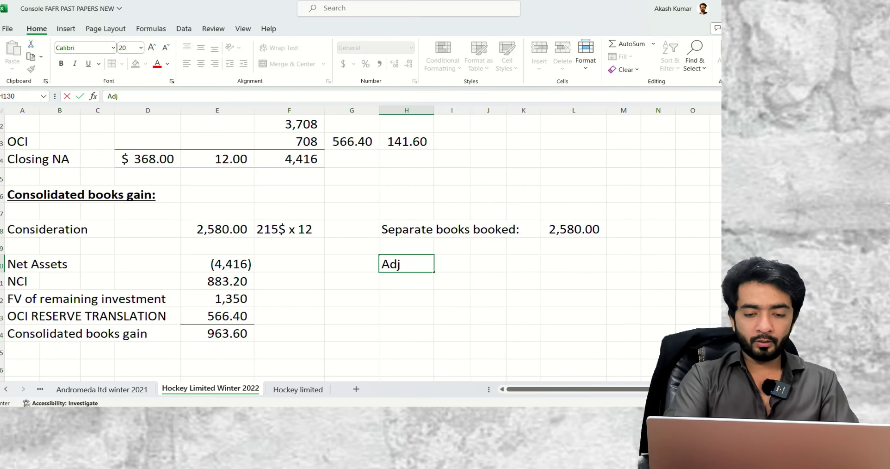
pyautogui.write('ustment:')
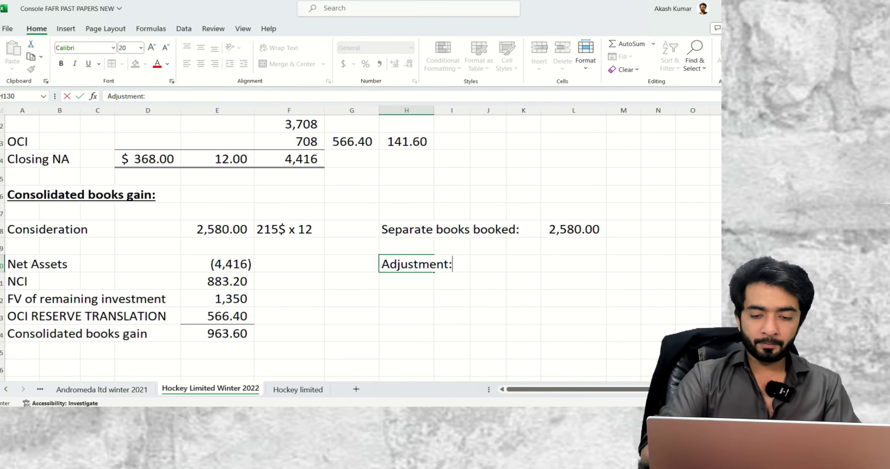
# Calculate the adjustment in L130 as consolidated books gain minus separate books amount, =E134-L128
pyautogui.press('Right')
pyautogui.press('Right')
pyautogui.press('Right')
pyautogui.press('Right')
pyautogui.write('=')
pyautogui.press('Left')
pyautogui.press('Left')
pyautogui.press('Down')
pyautogui.press('Left')
pyautogui.press('Left')
pyautogui.press('Down')
pyautogui.press('Down')
pyautogui.press('Down')
pyautogui.press('Left')
pyautogui.press('Left')
pyautogui.press('Left')
pyautogui.write('-')
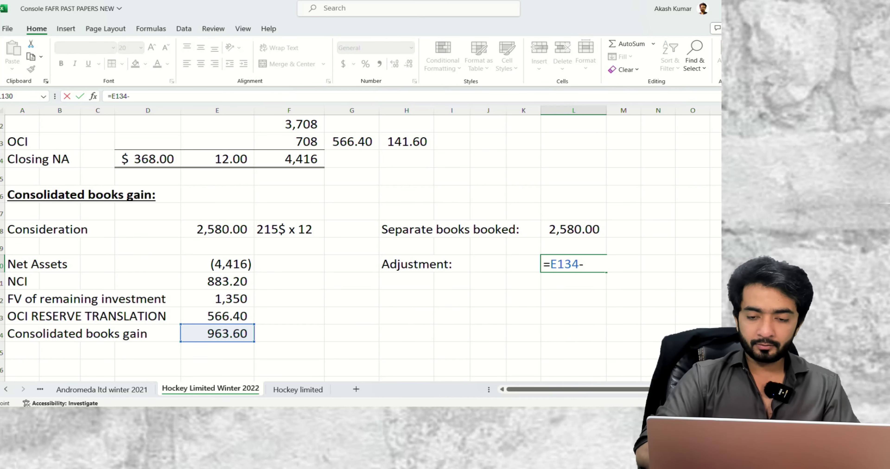
pyautogui.press('Up')
pyautogui.press('Up')
pyautogui.press('Return')
# Make the adjustment amount in L130 bold and put an outline border around it
pyautogui.press('Left')
pyautogui.press('Left')
pyautogui.press('Left')
pyautogui.press('Left')
pyautogui.press('Up')
pyautogui.press('Right')
pyautogui.press('Right')
pyautogui.press('Right')
pyautogui.press('Right')
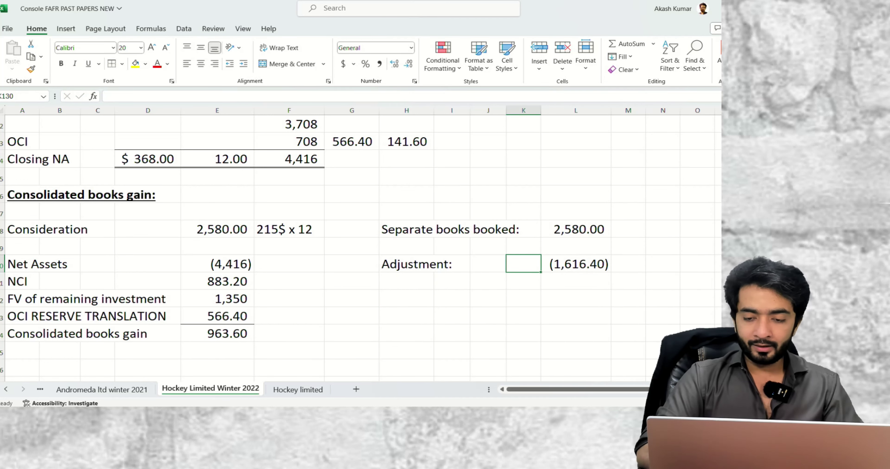
pyautogui.hotkey('ctrl', 'b')
pyautogui.hotkey('ctrl', 'shift', '7')
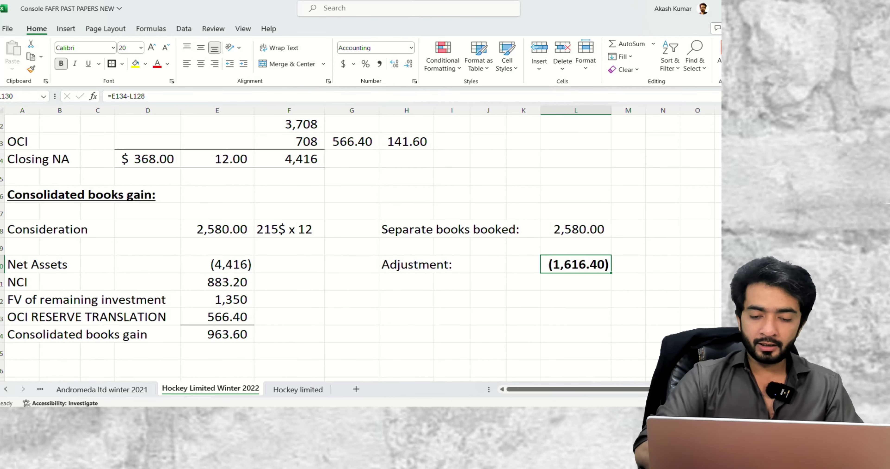
# Change the label in H130 to "Adjustment in GR:"
pyautogui.press('Left')
pyautogui.press('Left')
pyautogui.press('Left')
pyautogui.press('Left')
pyautogui.press('Left')
pyautogui.press('Right')
pyautogui.press('F2')
pyautogui.press('BackSpace')
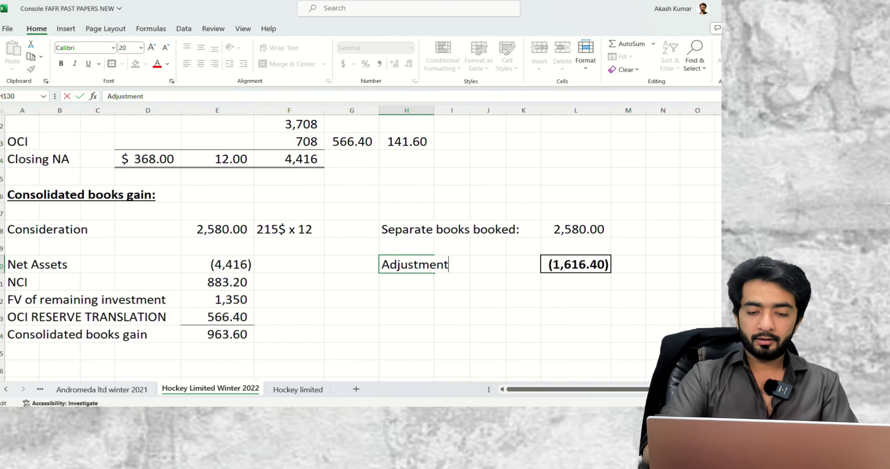
pyautogui.write('in GR')
pyautogui.write('L')
pyautogui.write(':')
pyautogui.press('Return')
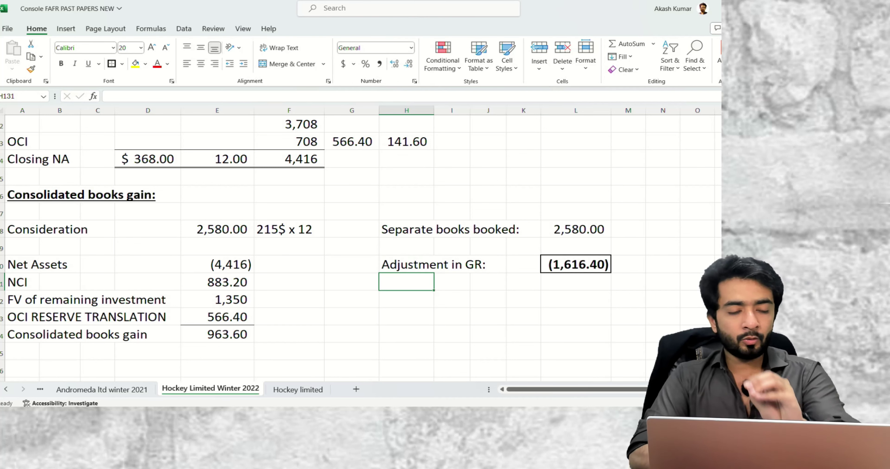
# Label H132 "Post Acq Reverse" below the adjustment row
pyautogui.click(406, 299)
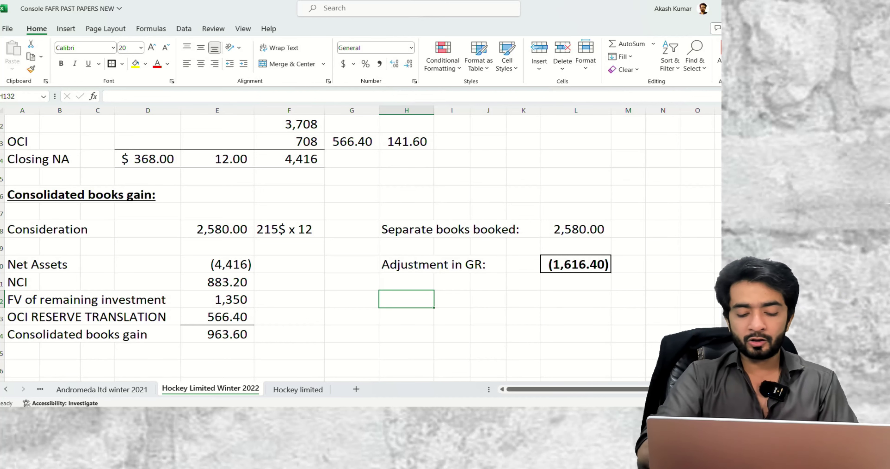
pyautogui.write('Post Acq Reverse')
pyautogui.click(575, 299)
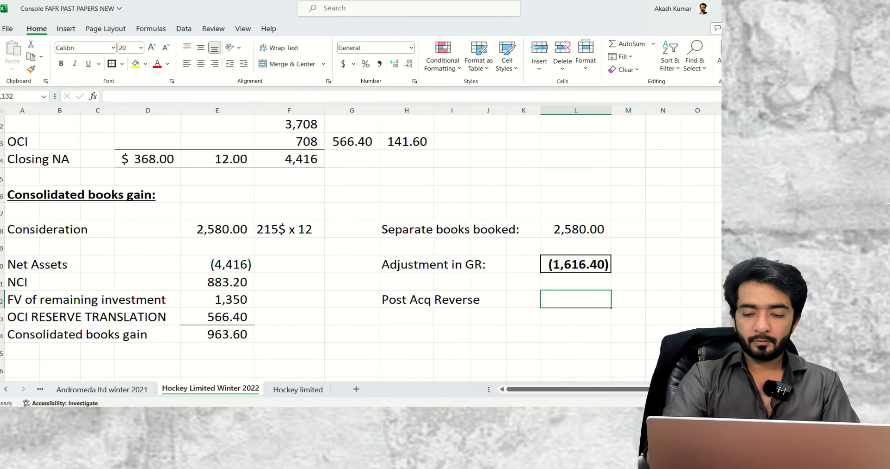
pyautogui.write('=')
pyautogui.press('Left')
pyautogui.press('Left')
pyautogui.press('Left')
pyautogui.press('Left')
pyautogui.press('Left')
pyautogui.press('Left')
pyautogui.press('Left')
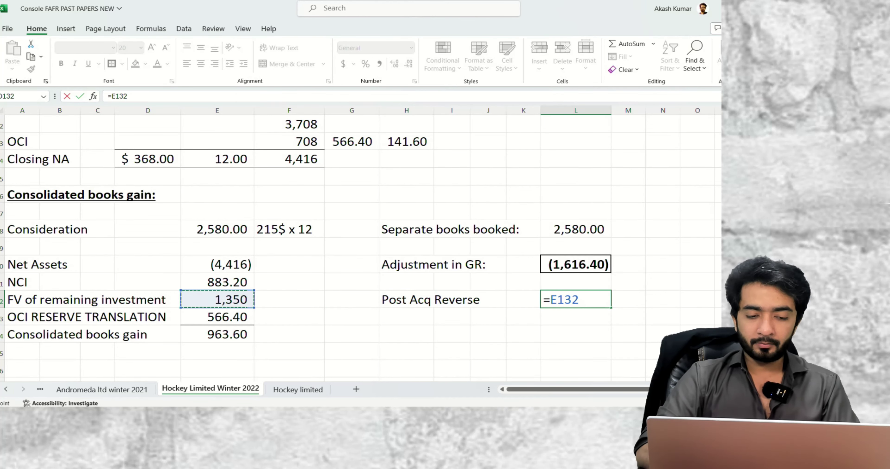
pyautogui.press('Up')
pyautogui.press('Escape')
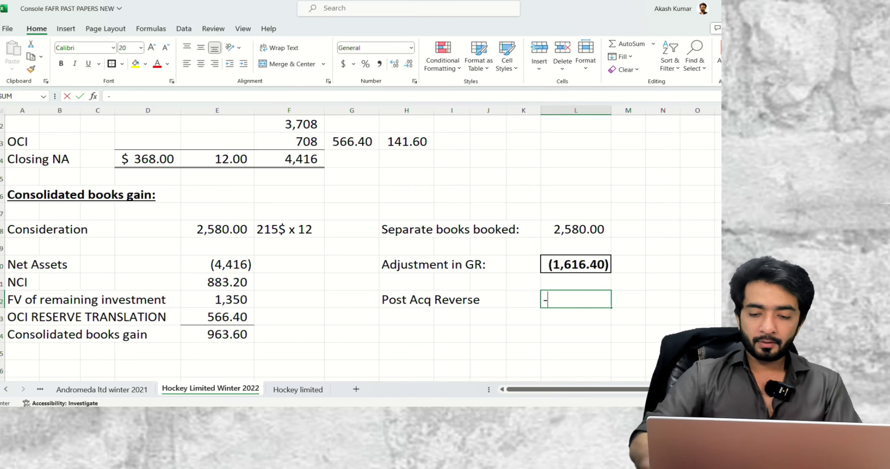
pyautogui.scroll(19, 499, 258)
pyautogui.scroll(-19, 499, 258)
pyautogui.scroll(3, 418, 258)
pyautogui.scroll(3, 417, 258)
pyautogui.scroll(-4, 420, 258)
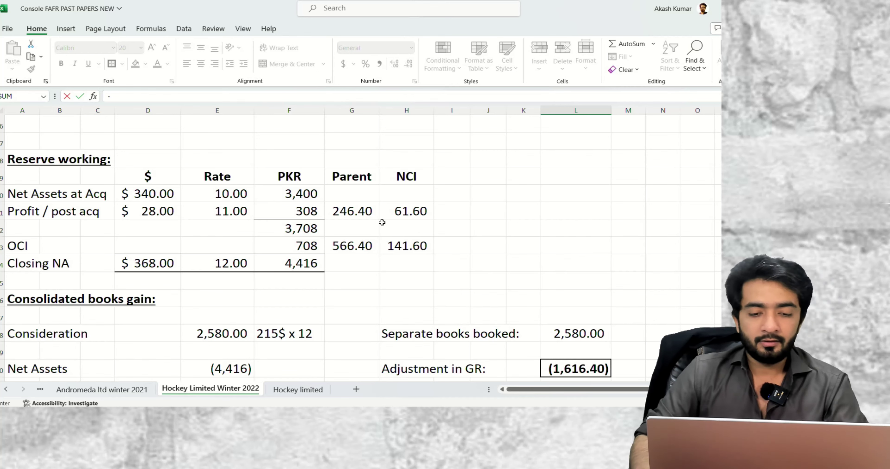
pyautogui.press('Escape')
# Add a "Post Acq of CL" row label in A56 under Bargain purchase gain in Group Reserves
pyautogui.scroll(-1, 284, 254)
pyautogui.scroll(16, 248, 260)
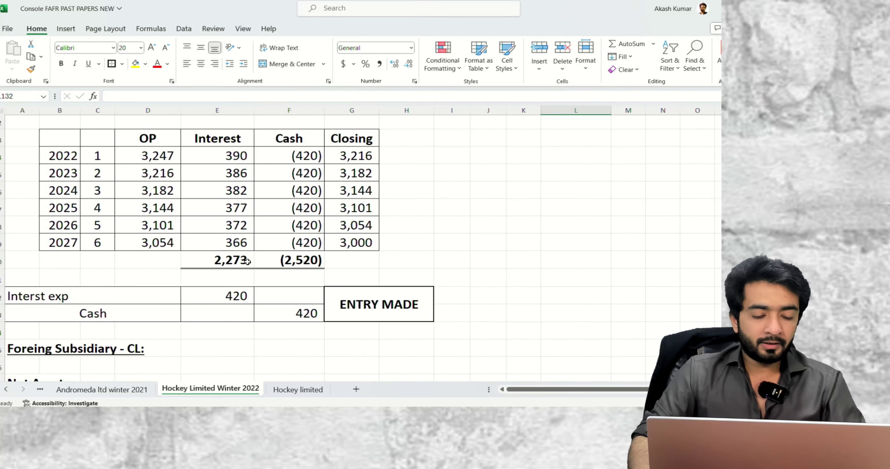
pyautogui.scroll(-11, 247, 263)
pyautogui.scroll(-3, 246, 263)
pyautogui.scroll(20, 205, 269)
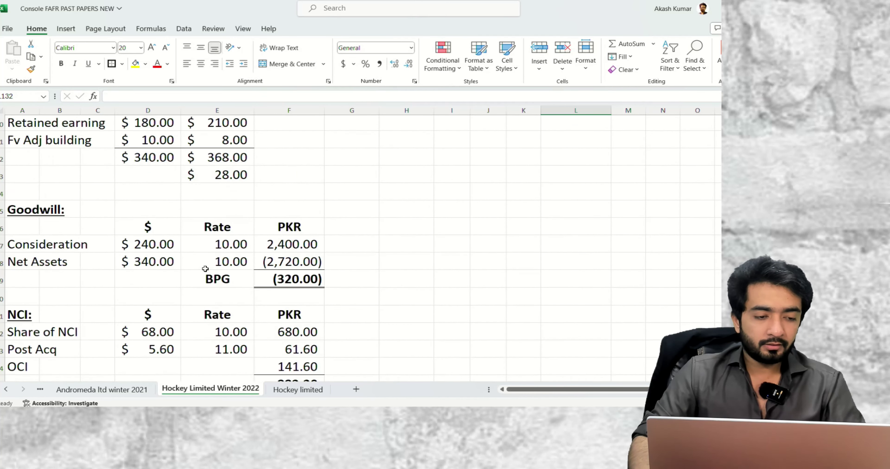
pyautogui.scroll(-10, 205, 269)
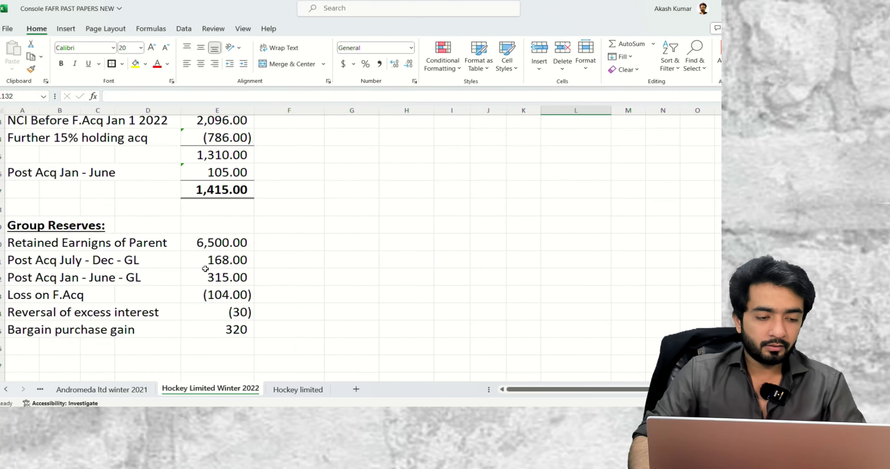
pyautogui.click(34, 347)
pyautogui.write('Post Acq of')
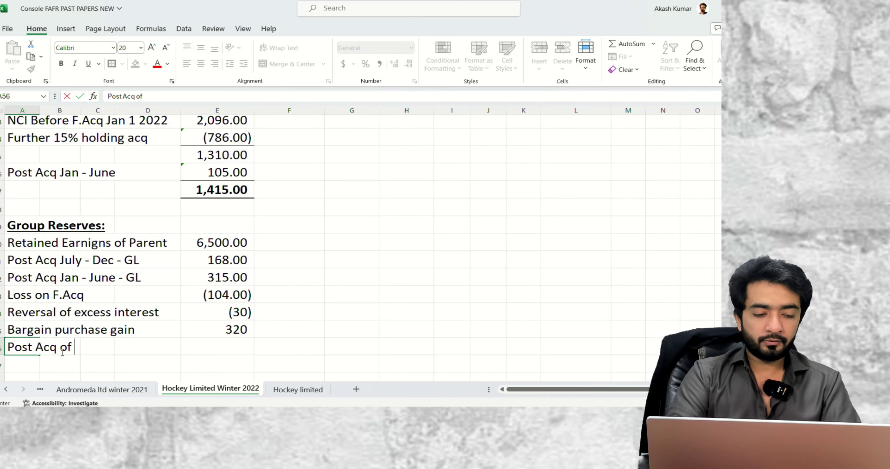
pyautogui.write(' CL')
# Link E56 to the parent's share of post-acquisition profit in G121 of the reserve working
pyautogui.press('Right')
pyautogui.press('Right')
pyautogui.press('Right')
pyautogui.press('Right')
pyautogui.press('Right')
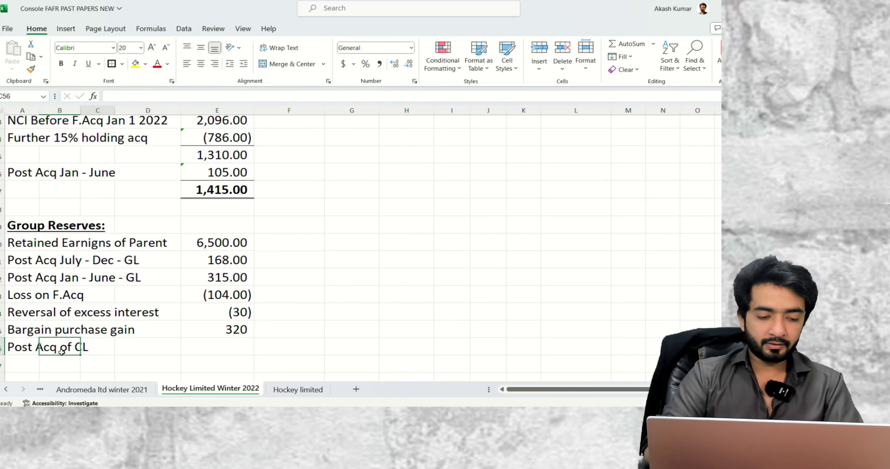
pyautogui.press('Left')
pyautogui.write('=')
pyautogui.scroll(20, 62, 352)
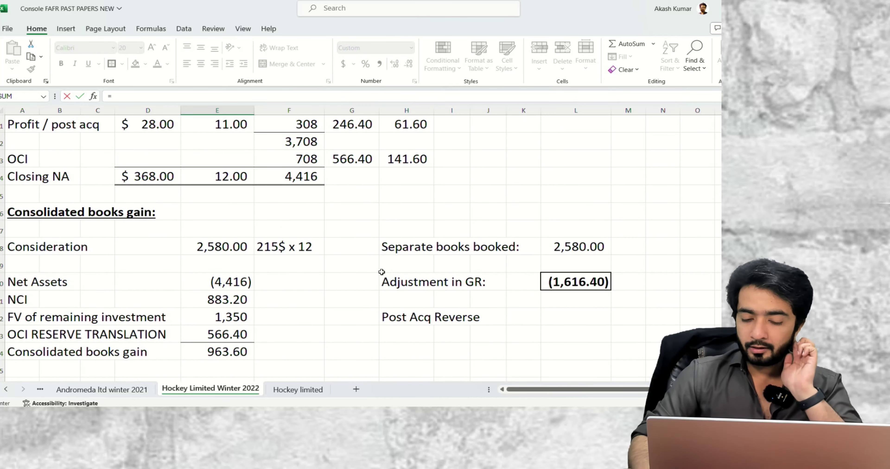
pyautogui.scroll(-1, 381, 272)
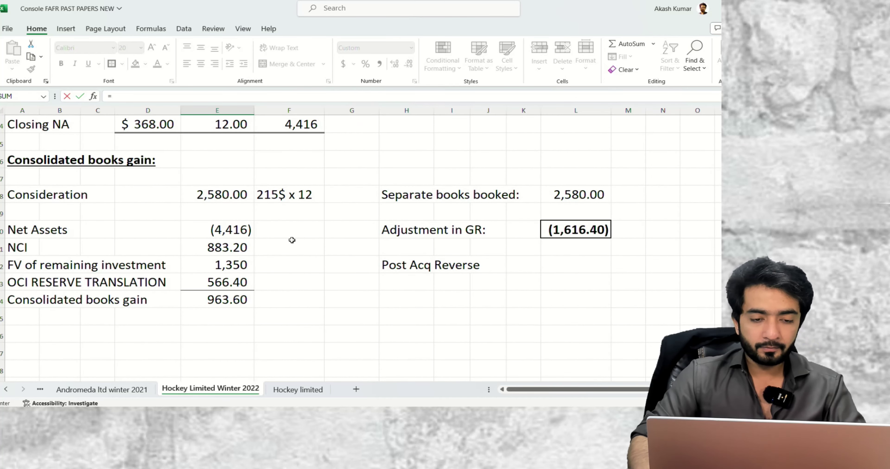
pyautogui.scroll(4, 292, 240)
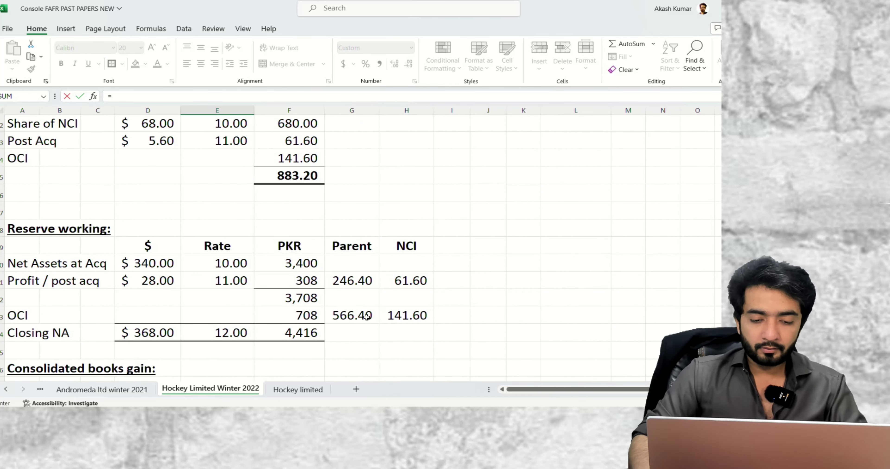
pyautogui.click(359, 280)
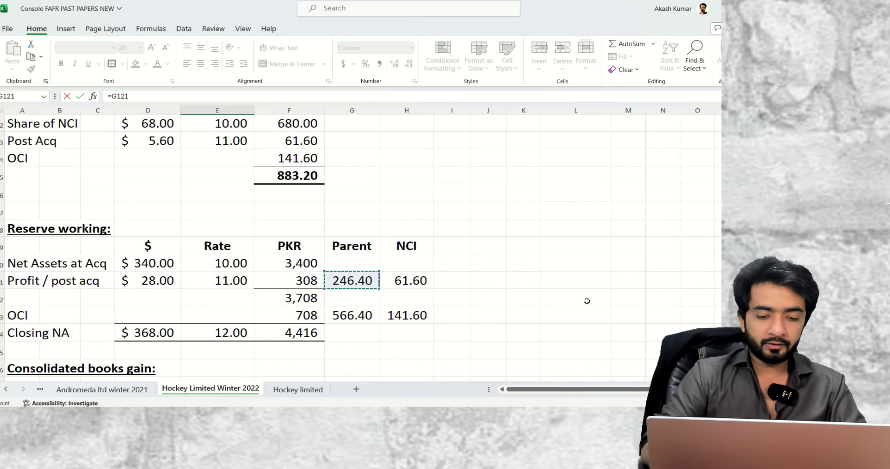
pyautogui.press('Return')
# Link the Post Acq Reverse amount in L132 to the Post Acq of CL figure in E56 of Group Reserves
pyautogui.scroll(1, 580, 287)
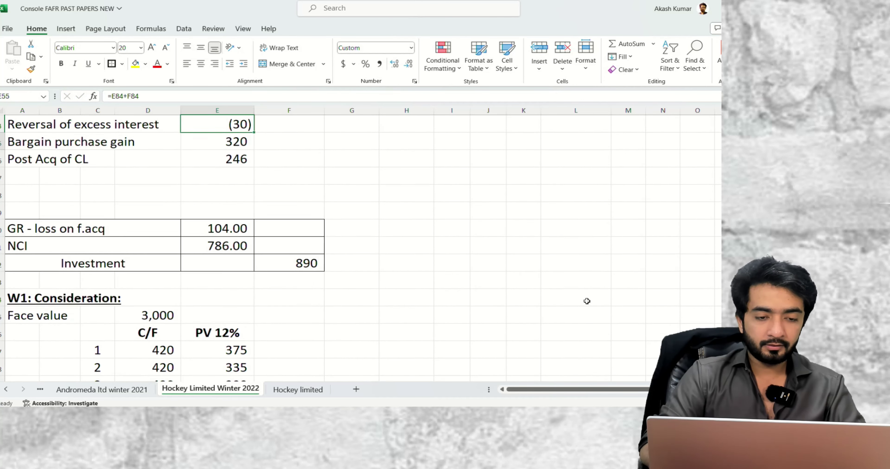
pyautogui.scroll(7, 572, 272)
pyautogui.scroll(-10, 572, 272)
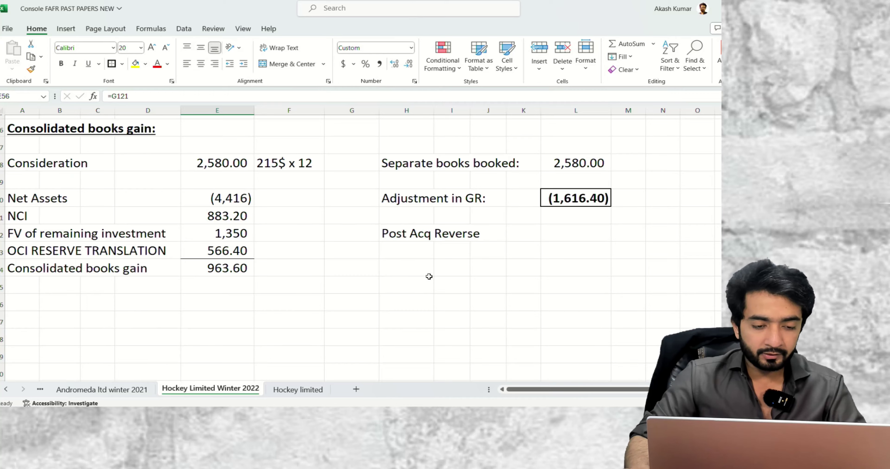
pyautogui.click(231, 202)
pyautogui.scroll(7, 494, 257)
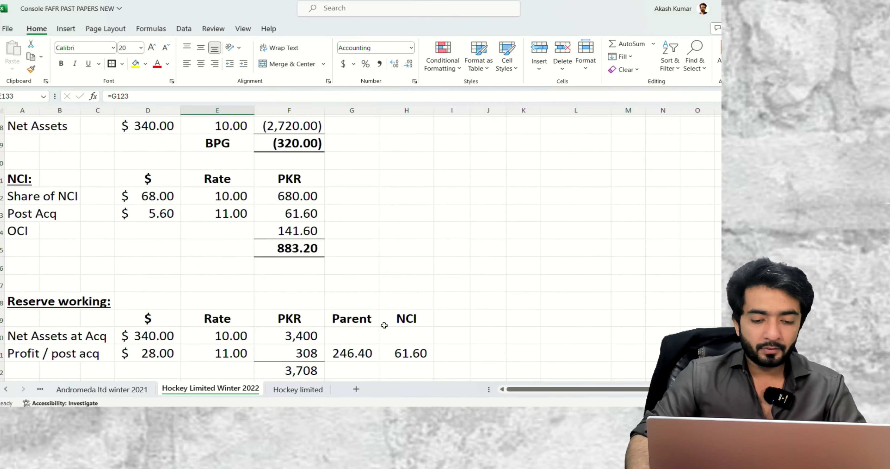
pyautogui.scroll(20, 384, 325)
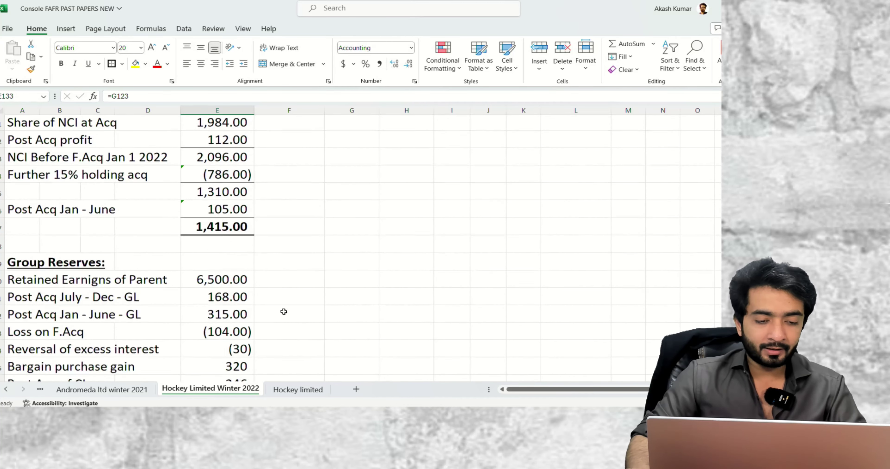
pyautogui.scroll(-20, 283, 312)
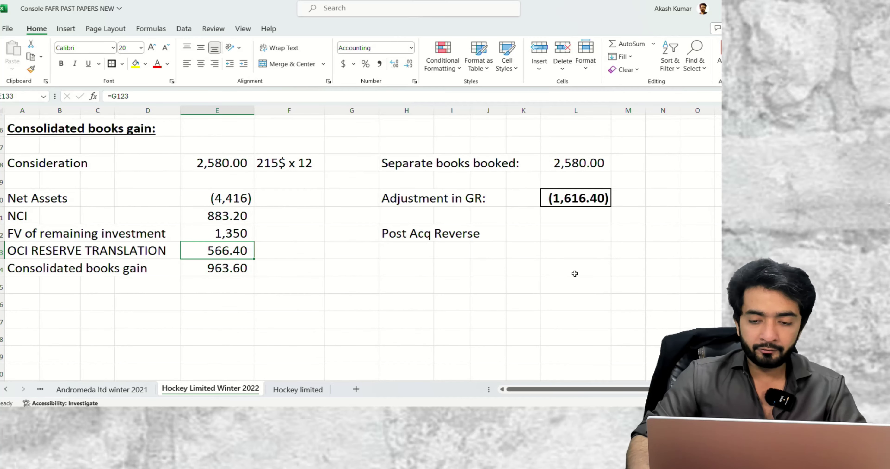
pyautogui.click(582, 233)
pyautogui.write('=')
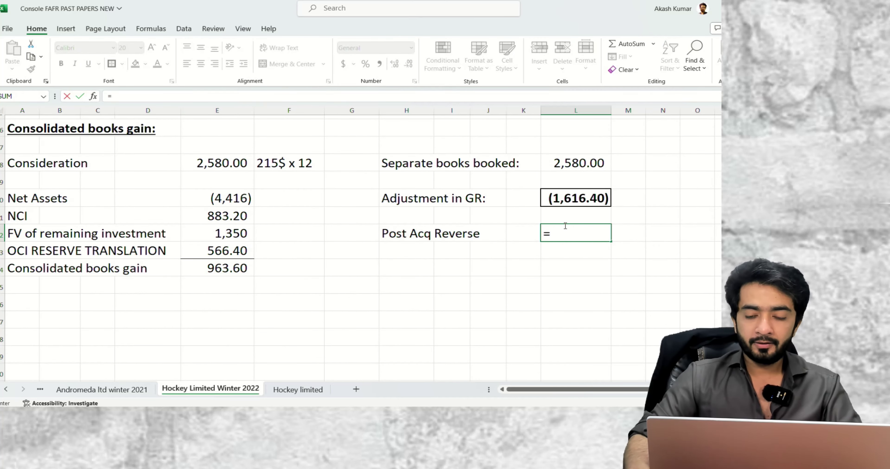
pyautogui.scroll(20, 397, 230)
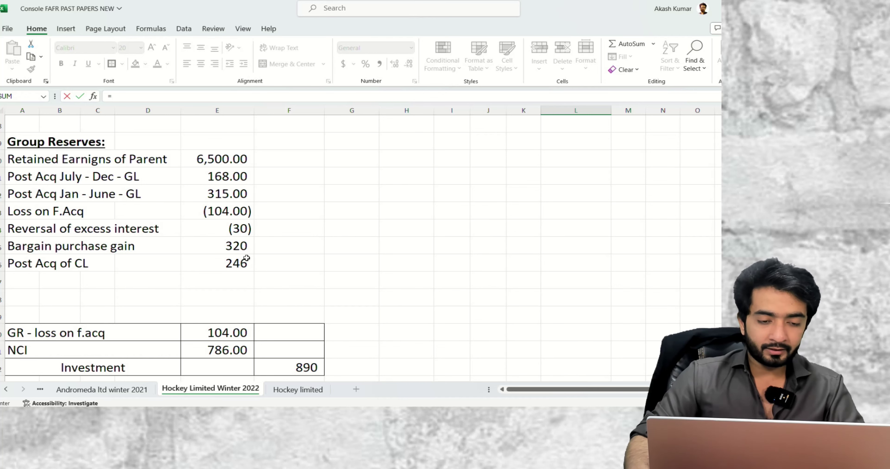
pyautogui.scroll(1, 224, 252)
pyautogui.click(226, 312)
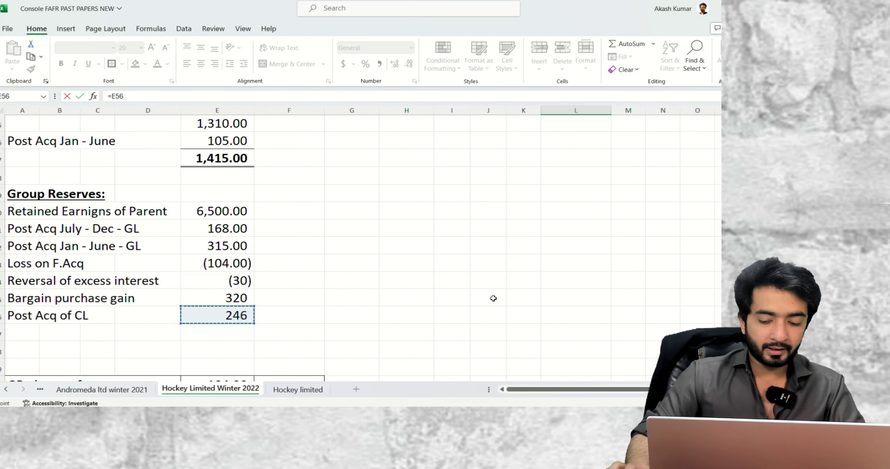
pyautogui.press('Return')
# Label H133 "BPG" below Post Acq Reverse
pyautogui.press('Left')
pyautogui.press('Left')
pyautogui.press('Left')
pyautogui.press('Left')
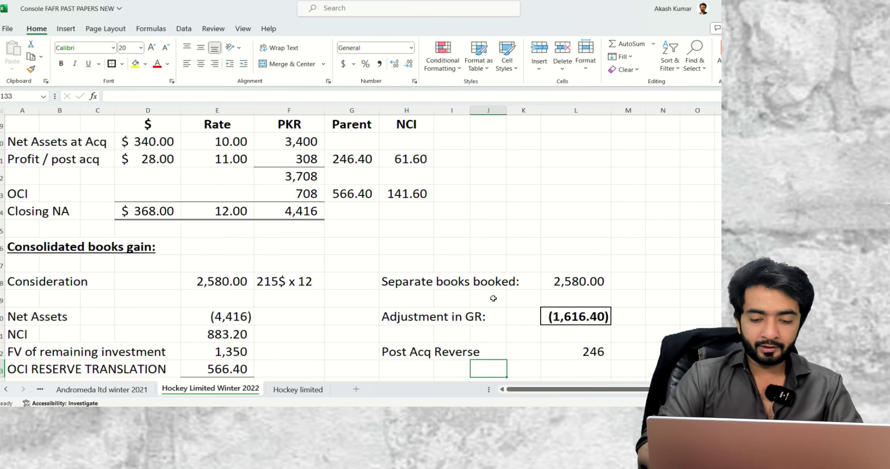
pyautogui.write('BPG')
# Format the Post Acq Reverse amount in L132 as a number with two decimal places
pyautogui.press('Right')
pyautogui.press('Right')
pyautogui.press('Right')
pyautogui.press('Right')
pyautogui.press('Down')
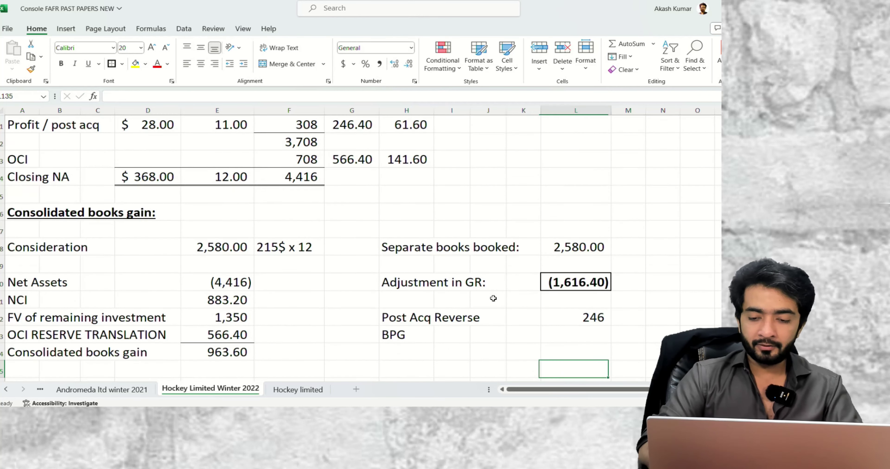
pyautogui.press('Up')
pyautogui.press('Up')
pyautogui.hotkey('ctrl', 'shift', '1')
# Link the BPG amount in L133 to the Bargain purchase gain in E55 of Group Reserves, formatted with comma style
pyautogui.press('Down')
pyautogui.write('=')
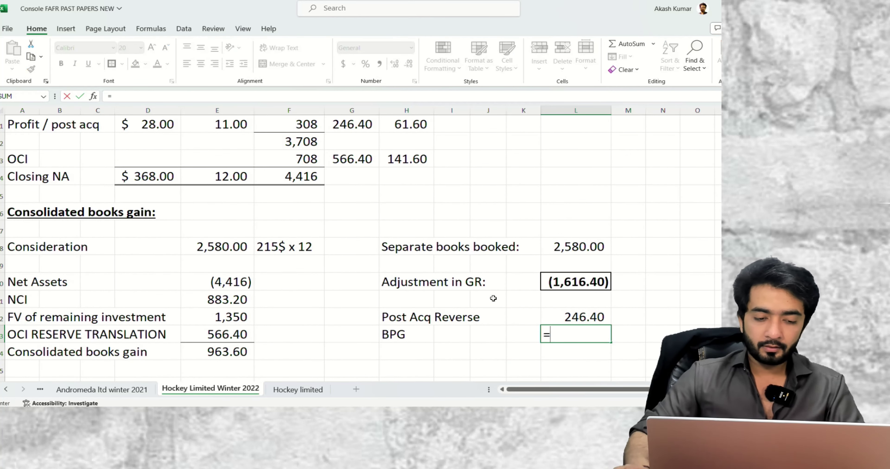
pyautogui.scroll(-1, 344, 304)
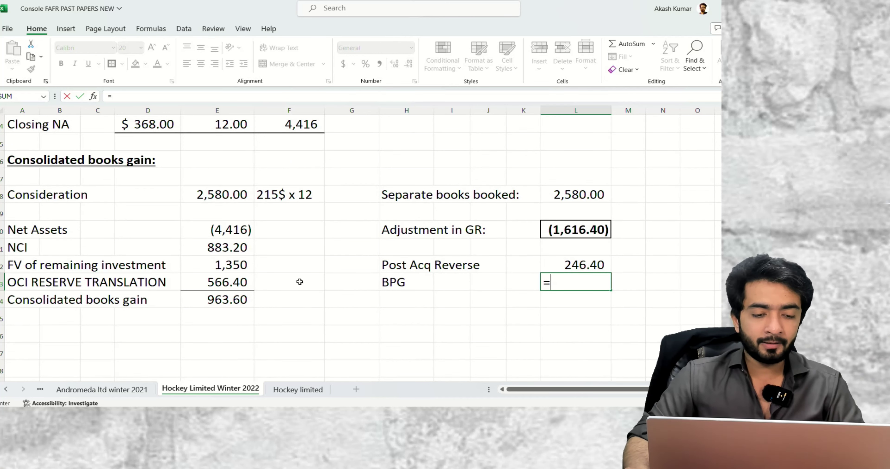
pyautogui.scroll(20, 301, 283)
pyautogui.scroll(10, 296, 275)
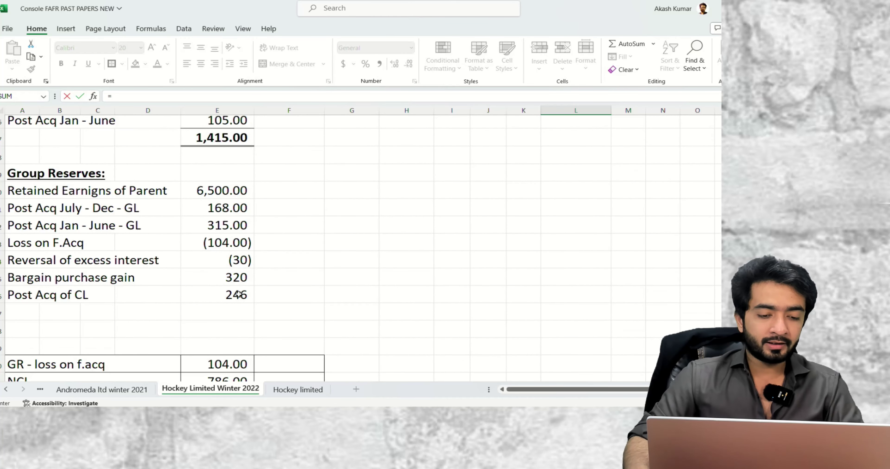
pyautogui.click(233, 288)
pyautogui.press('Up')
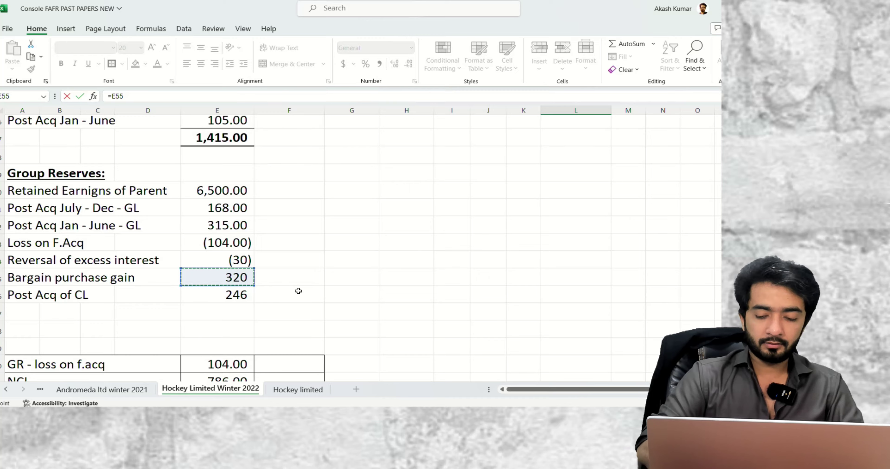
pyautogui.press('Tab')
pyautogui.press('Up')
pyautogui.press('Left')
pyautogui.press('Down')
pyautogui.hotkey('alt', 'h')
pyautogui.press('k')
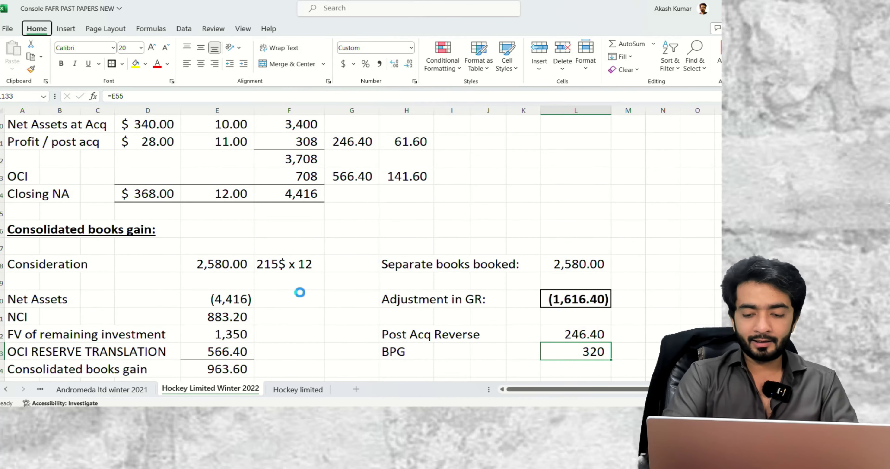
# Make the linked Post Acq Reverse and BPG amounts in L132 and L133 negative
pyautogui.press('Up')
pyautogui.press('F2')
pyautogui.press('Tab')
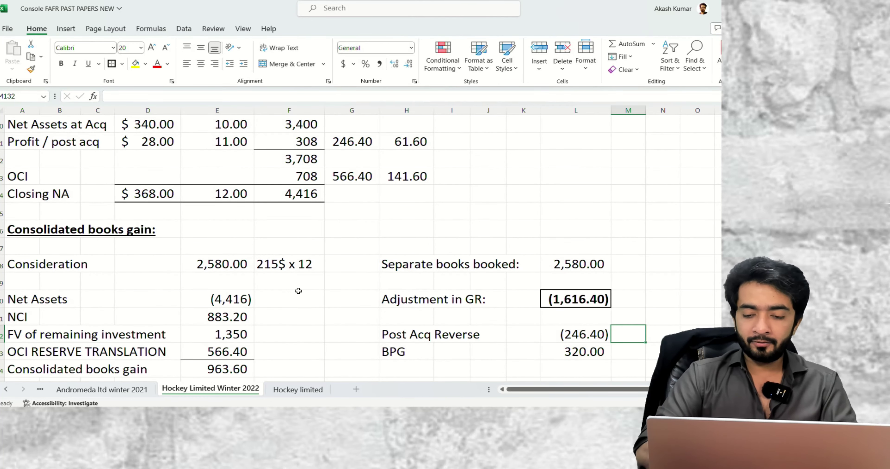
pyautogui.press('Left')
pyautogui.press('Down')
pyautogui.press('F2')
pyautogui.press('Tab')
pyautogui.press('Down')
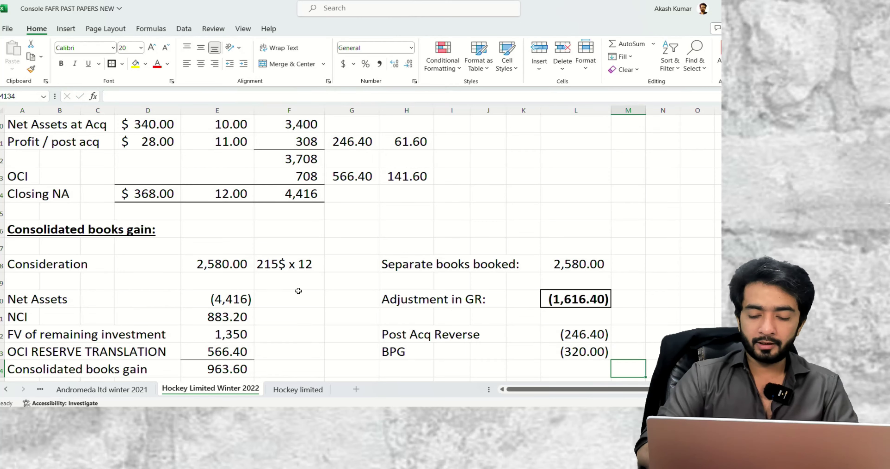
# Label H134 "Investment in associate" below BPG
pyautogui.press('Left')
pyautogui.press('Down')
pyautogui.press('Down')
pyautogui.press('Left')
pyautogui.press('Right')
pyautogui.press('Up')
pyautogui.press('Up')
pyautogui.press('Up')
pyautogui.press('Up')
pyautogui.press('Up')
pyautogui.press('Up')
pyautogui.press('Down')
pyautogui.press('Down')
pyautogui.press('Up')
pyautogui.press('Up')
pyautogui.press('Down')
pyautogui.press('Down')
pyautogui.press('Down')
pyautogui.press('Down')
pyautogui.press('Left')
pyautogui.press('Left')
pyautogui.press('Left')
pyautogui.press('Left')
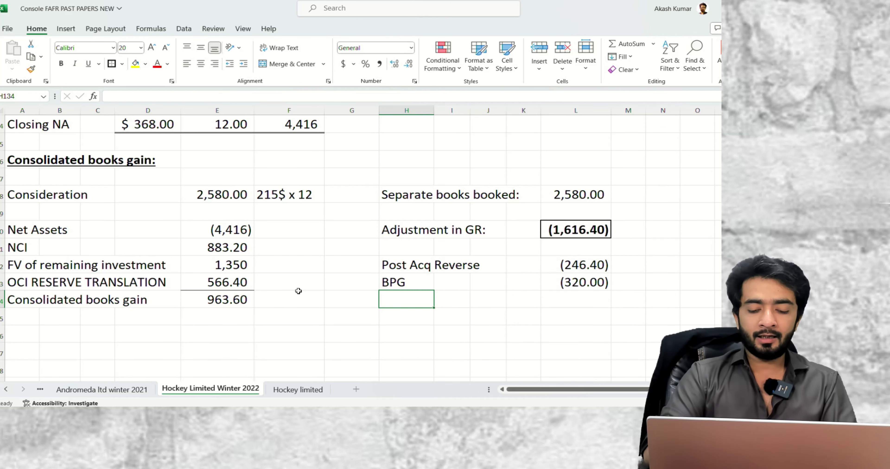
pyautogui.write('Investment in associate')
pyautogui.press('Return')
# Enter the note "M2M gain book" in M134 beside the Investment in associate row
pyautogui.press('Up')
pyautogui.press('Right')
pyautogui.press('Right')
pyautogui.press('Right')
pyautogui.press('Right')
pyautogui.press('Right')
pyautogui.press('Down')
pyautogui.press('Down')
pyautogui.press('Down')
pyautogui.press('Up')
pyautogui.press('Up')
pyautogui.press('Up')
pyautogui.write('M')
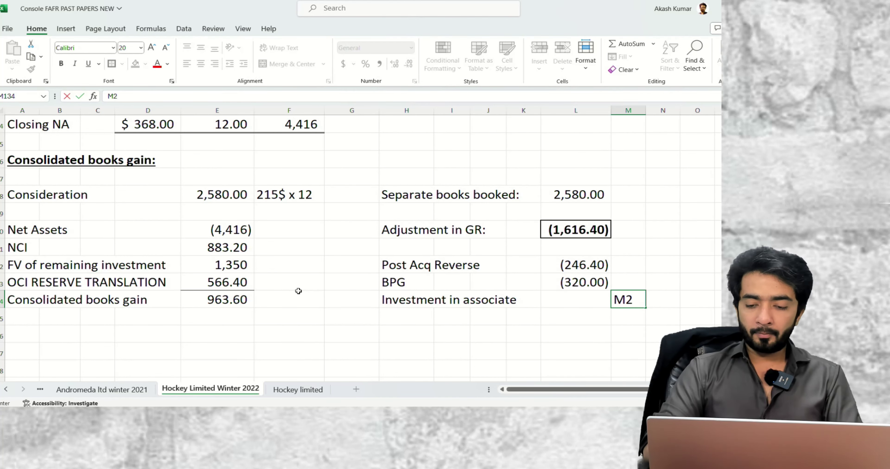
pyautogui.write('2M gain book')
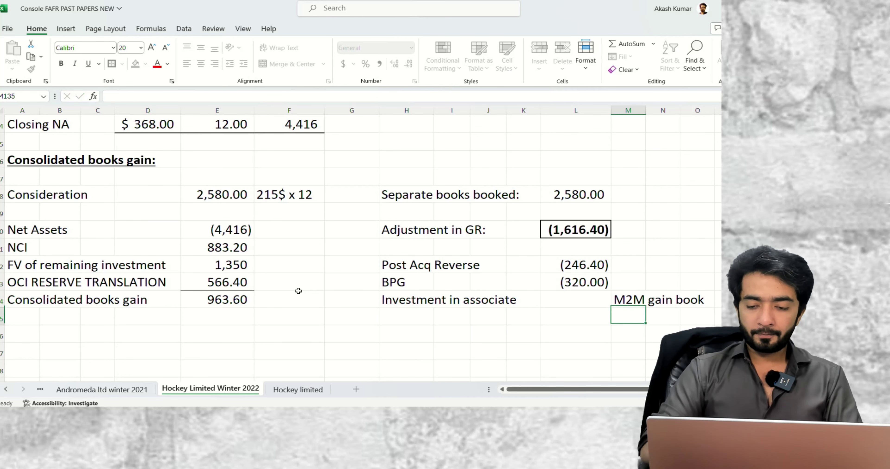
# Enter the label "Cash" in E136 below the consolidated books gain working
pyautogui.press('Left')
pyautogui.press('Left')
pyautogui.press('Down')
pyautogui.press('Left')
pyautogui.press('Down')
pyautogui.press('Left')
pyautogui.press('Left')
pyautogui.press('Down')
pyautogui.press('Left')
pyautogui.press('Left')
pyautogui.press('Left')
pyautogui.press('Down')
pyautogui.press('Down')
pyautogui.press('Up')
pyautogui.press('Up')
pyautogui.press('Up')
pyautogui.write('Cash')
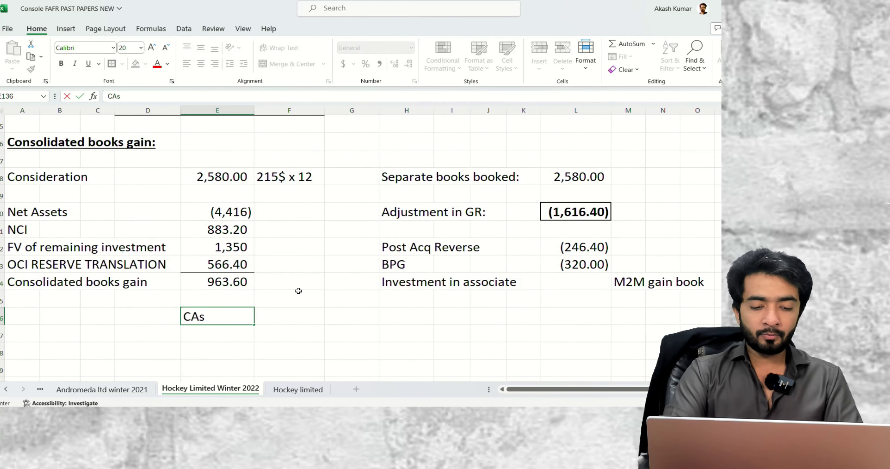
pyautogui.press('Right')
pyautogui.press('Left')
pyautogui.press('Right')
pyautogui.press('Left')
pyautogui.press('Right')
pyautogui.press('Right')
pyautogui.press('Right')
pyautogui.press('Right')
pyautogui.press('Right')
pyautogui.press('Up')
pyautogui.press('Up')
pyautogui.press('Left')
pyautogui.press('Left')
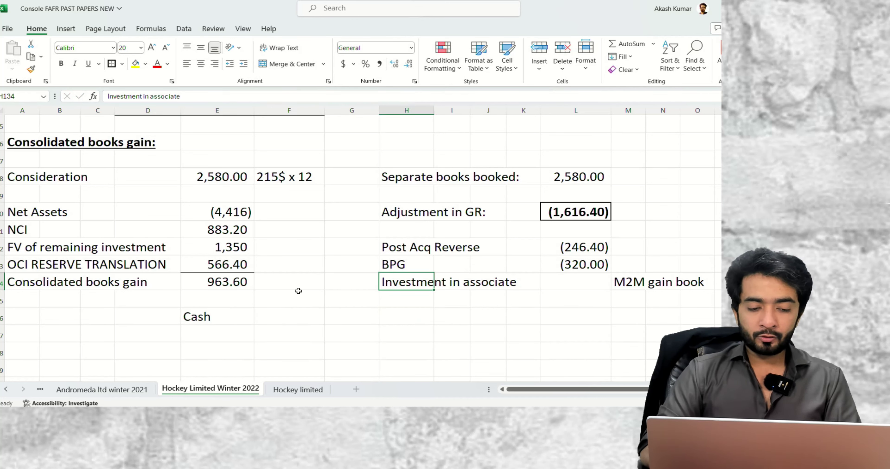
pyautogui.press('Down')
pyautogui.press('Left')
pyautogui.press('Left')
pyautogui.press('Left')
pyautogui.press('Left')
pyautogui.press('Right')
pyautogui.press('Down')
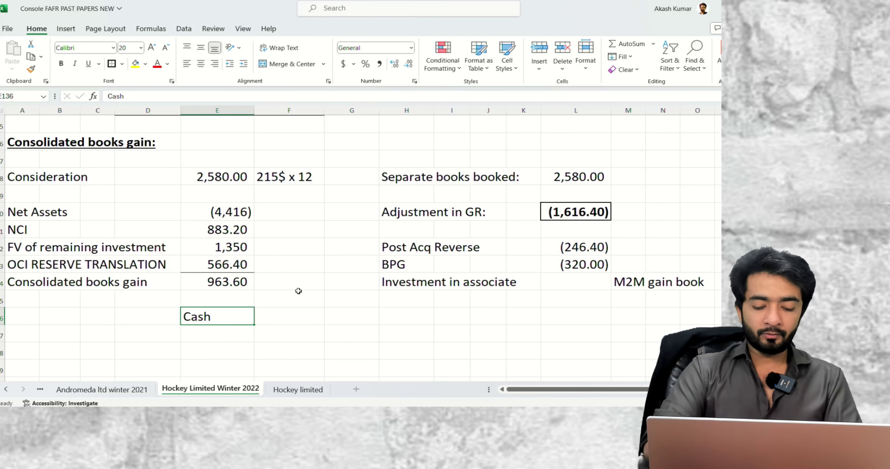
# Label E136 "INVEST CA" below the consolidated books gain working
pyautogui.write('INV')
pyautogui.press('Right')
pyautogui.press('Left')
pyautogui.press('F2')
pyautogui.hotkey('shift', 'Left')
pyautogui.hotkey('shift', 'Left')
pyautogui.write('CA')
pyautogui.press('Tab')
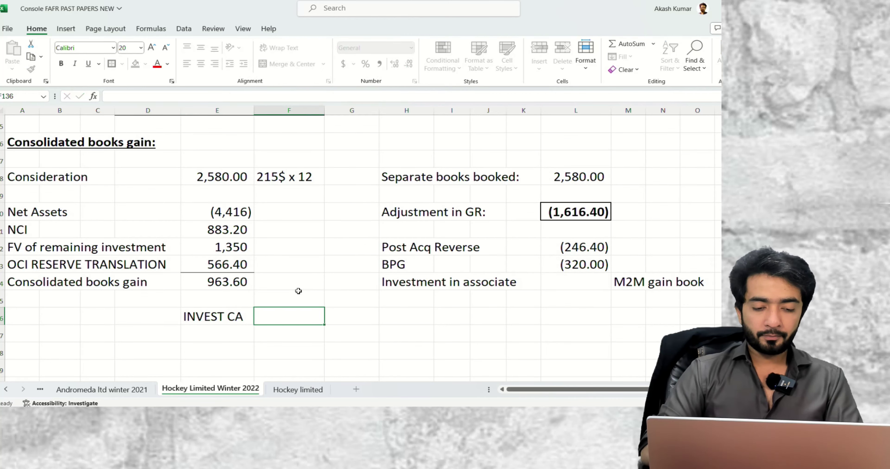
# Look up HL's investment in CL in the question's draft statement of financial position
pyautogui.write('=')
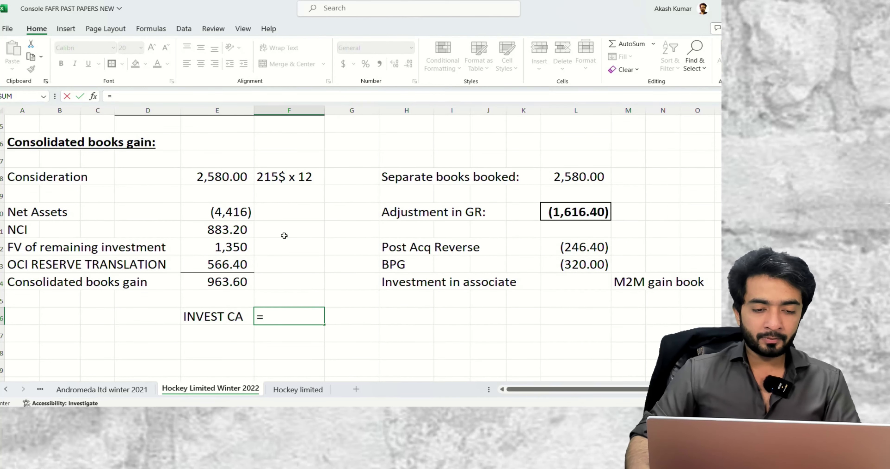
pyautogui.scroll(20, 284, 236)
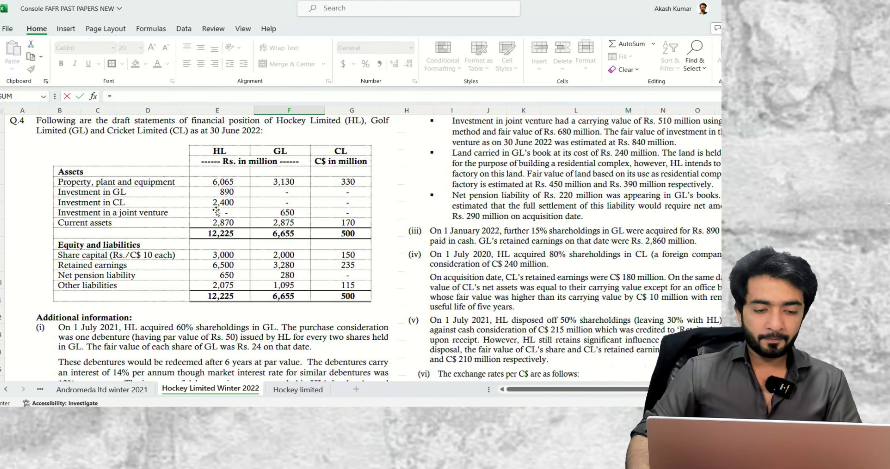
pyautogui.scroll(-15, 214, 205)
pyautogui.scroll(-10, 219, 204)
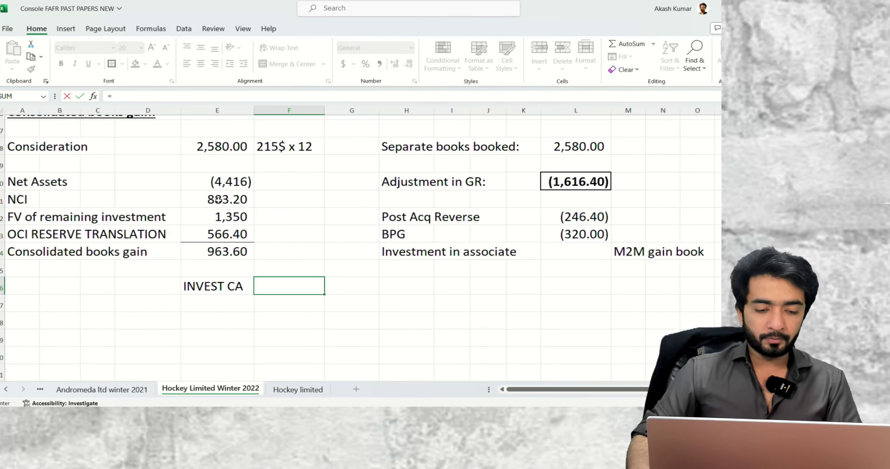
pyautogui.press('Escape')
# Move the INVEST CA label down one row to E137
pyautogui.press('Left')
pyautogui.hotkey('ctrl', 'c')
pyautogui.press('Escape')
pyautogui.press('Up')
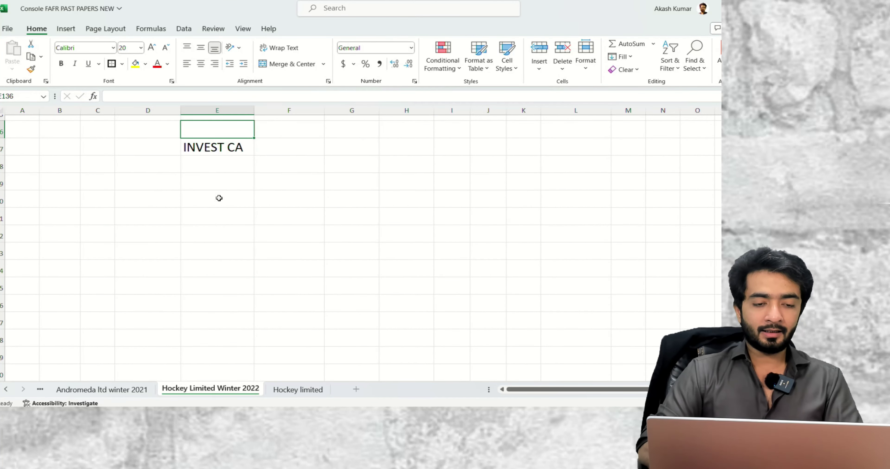
# Label E136 "Initially" and enter 2400 in F136, formatted with comma style
pyautogui.write('Initially')
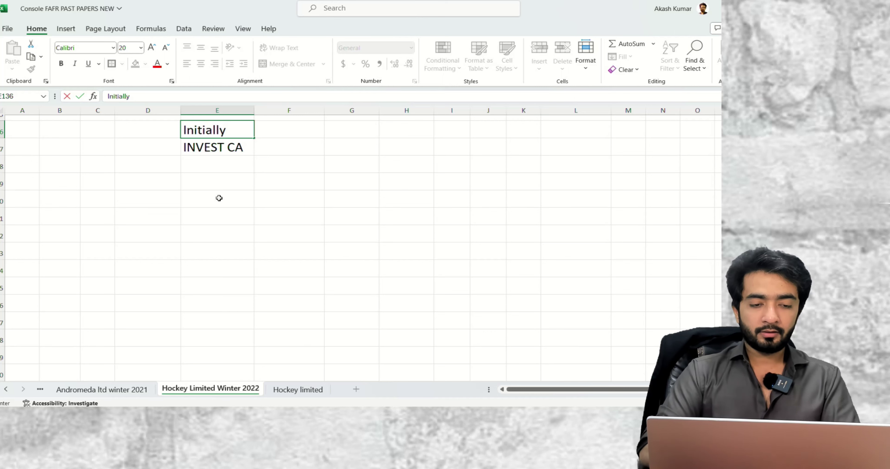
pyautogui.press('Tab')
pyautogui.write('2400')
pyautogui.hotkey('ctrl', 'Return')
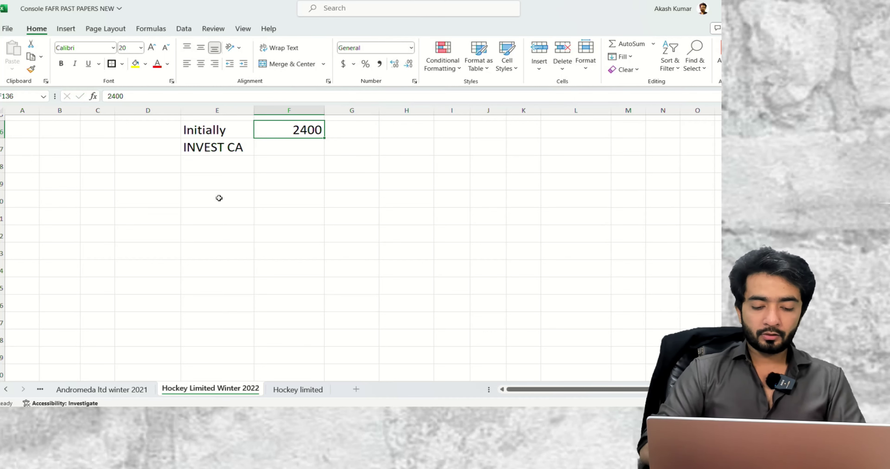
pyautogui.hotkey('alt', 'h')
pyautogui.press('k')
# Move the INVEST CA label down to E138, leaving a free row below Initially
pyautogui.press('Down')
pyautogui.press('Left')
pyautogui.press('Up')
pyautogui.press('Up')
pyautogui.press('Up')
pyautogui.press('Up')
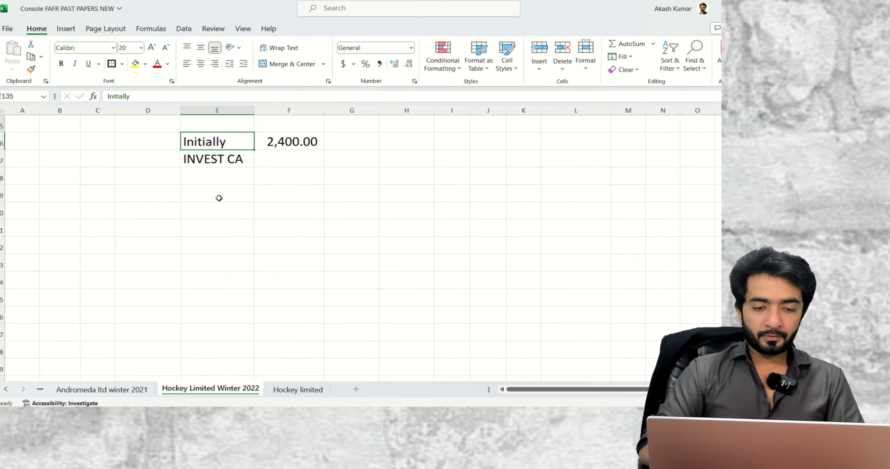
pyautogui.press('Down')
pyautogui.press('Down')
pyautogui.press('Down')
pyautogui.press('Down')
pyautogui.hotkey('ctrl', 'x')
pyautogui.press('Down')
pyautogui.hotkey('ctrl', 'v')
pyautogui.press('Up')
pyautogui.press('Right')
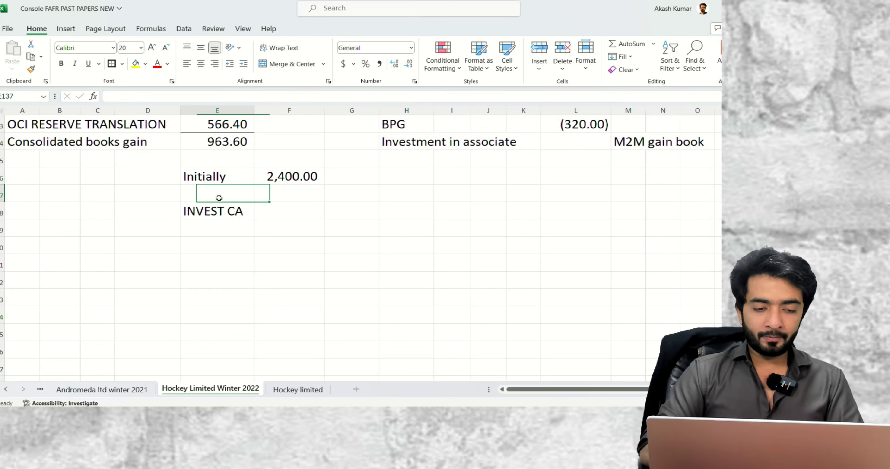
# Label E137 "Disposed" and calculate the disposed share of the investment in F137 as =F136/80*50
pyautogui.press('Left')
pyautogui.press('F2')
pyautogui.write('Disposed')
pyautogui.press('Tab')
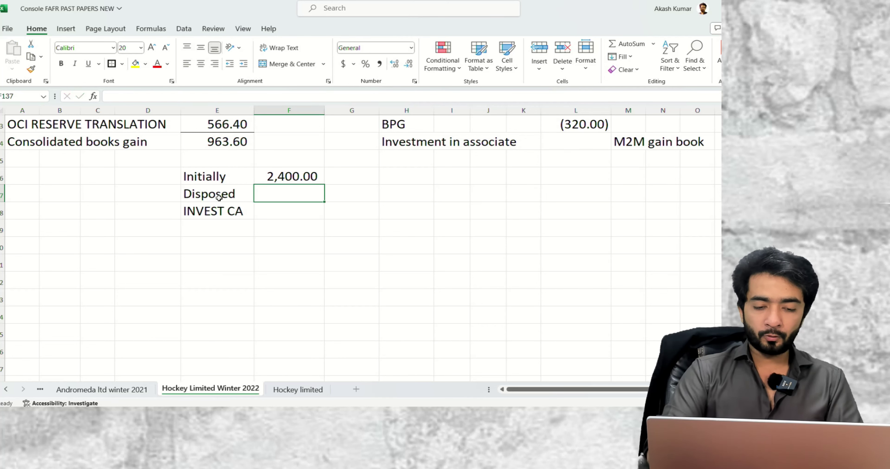
pyautogui.write('-')
pyautogui.press('BackSpace')
pyautogui.write('=')
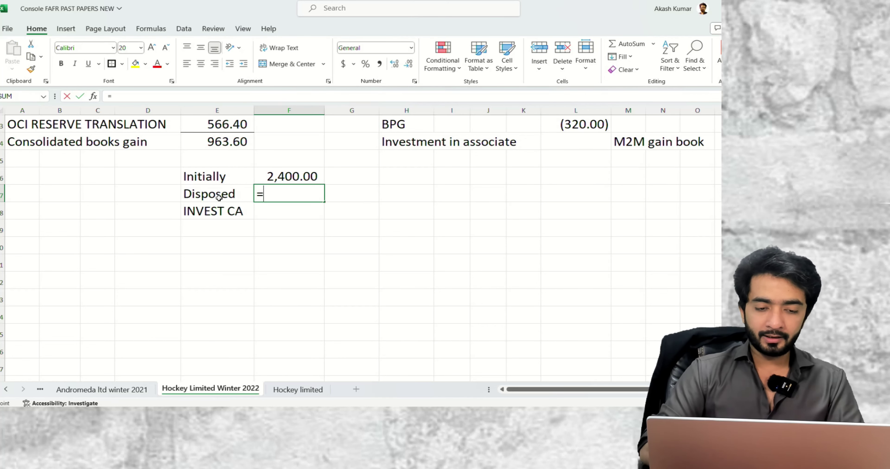
pyautogui.press('Up')
pyautogui.write('/')
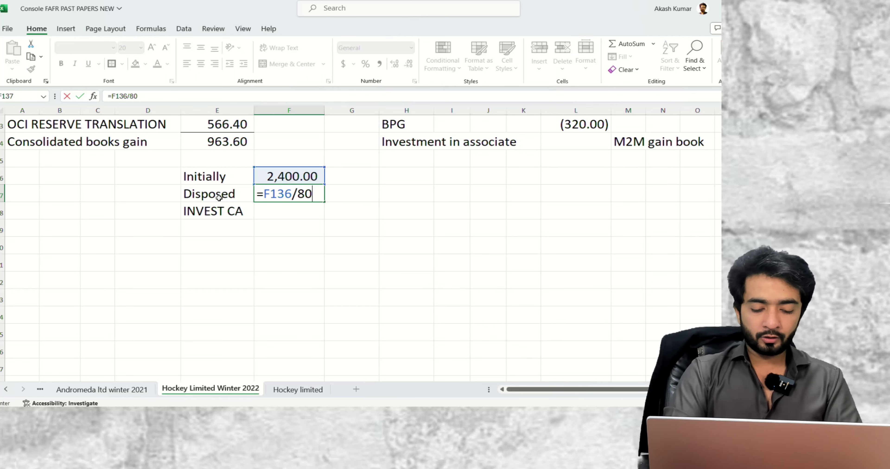
pyautogui.write('80*50')
pyautogui.press('Return')
# Negate the formula for the Disposed amount in F137
pyautogui.press('Up')
pyautogui.press('Right')
pyautogui.press('F2')
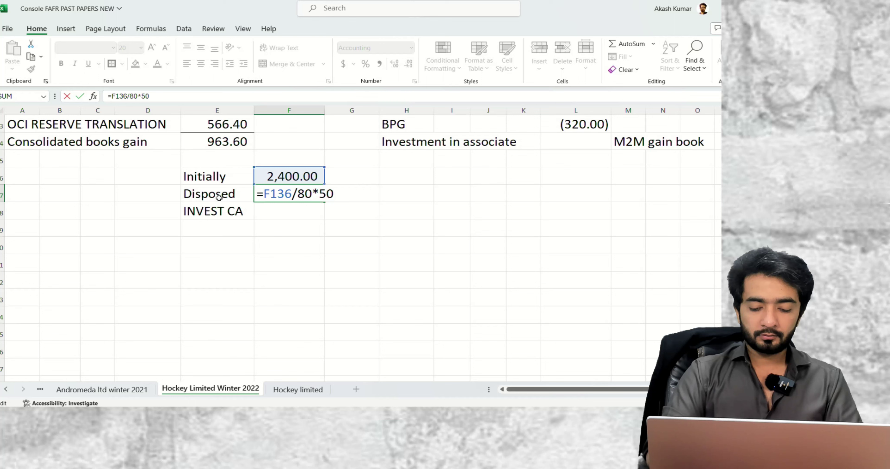
pyautogui.press('Return')
# Sum the Initially and Disposed amounts in F138 as the investment's carrying amount with =SUM(F136:F137)
pyautogui.hotkey('alt', '=')
pyautogui.press('Return')
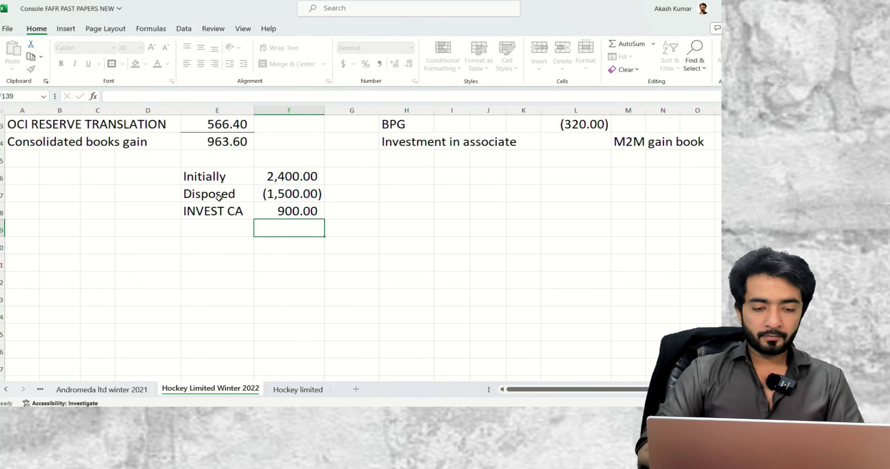
pyautogui.press('Up')
pyautogui.press('F2')
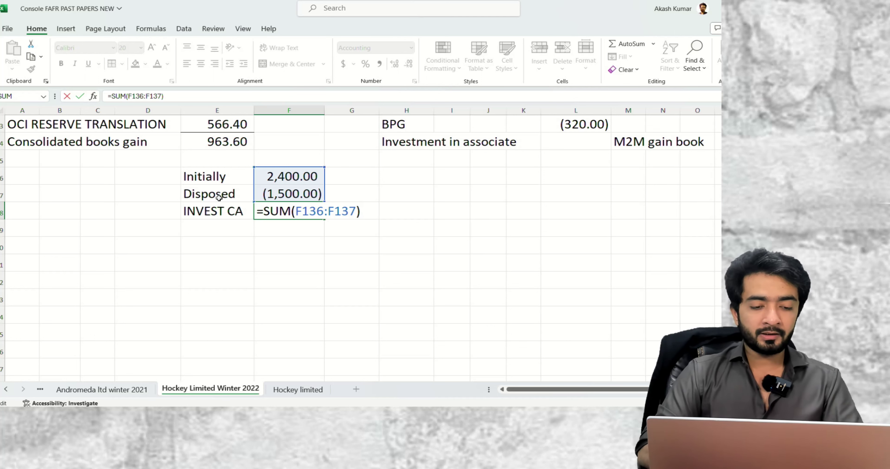
pyautogui.press('Escape')
# Add the note "Remaining" in G138 beside the investment's carrying amount
pyautogui.press('Left')
pyautogui.press('Left')
pyautogui.press('Right')
pyautogui.press('Right')
pyautogui.press('Right')
pyautogui.write('Remiining')
pyautogui.press('Return')
# Label E139 "FV" and link F139 to the fair value of the remaining investment in E132
pyautogui.press('Left')
pyautogui.press('Left')
pyautogui.press('Left')
pyautogui.press('Right')
pyautogui.write('FV')
pyautogui.press('Right')
pyautogui.write('=')
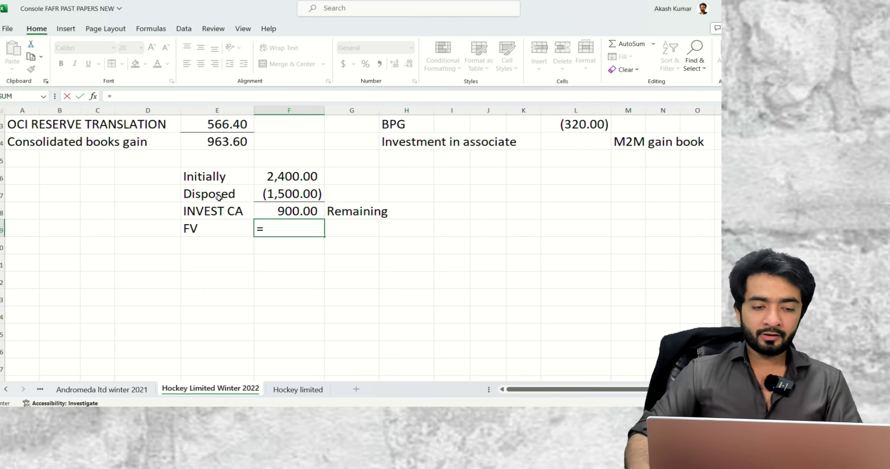
pyautogui.scroll(2, 219, 197)
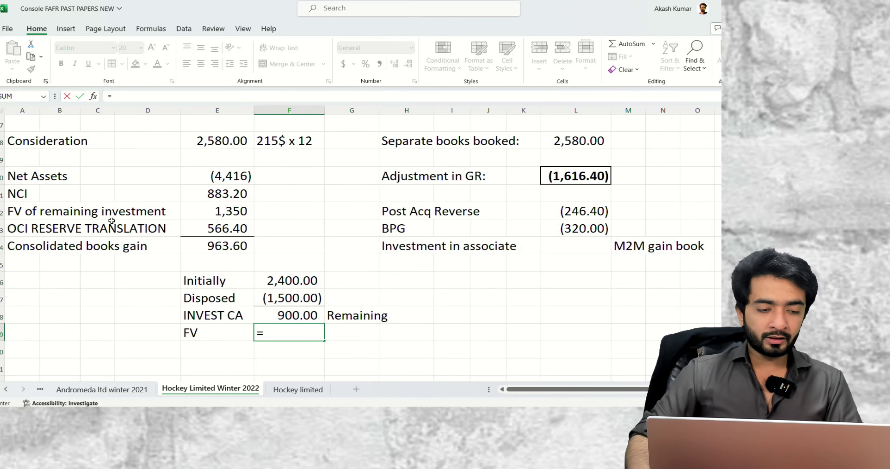
pyautogui.click(226, 210)
pyautogui.press('Return')
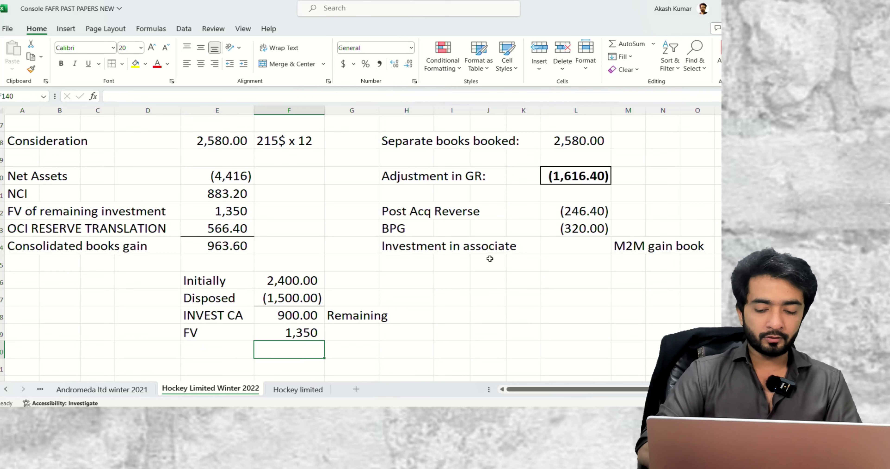
# Calculate the fair value gain in F140 as =F139-F138 and format it bold with top and double bottom borders
pyautogui.write('=F139-F138')
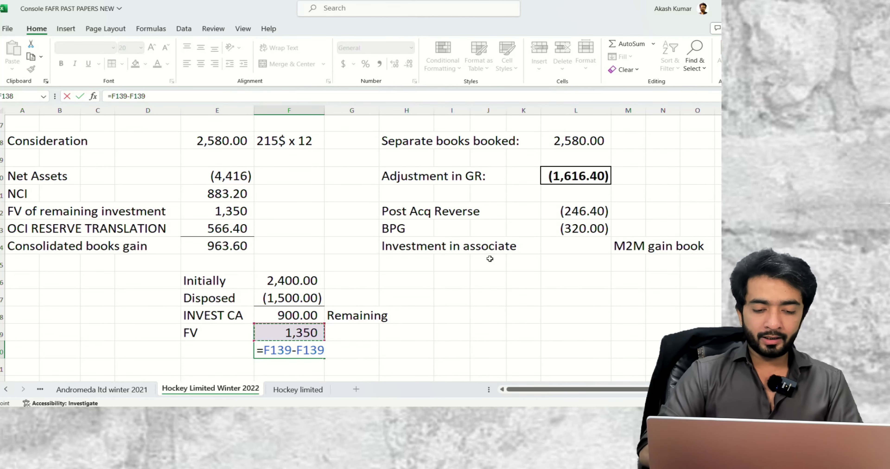
pyautogui.press('Return')
pyautogui.press('Up')
pyautogui.hotkey('alt', 'h')
pyautogui.press('j')
pyautogui.press('Escape')
pyautogui.write('hb')
pyautogui.press('Escape')
pyautogui.hotkey('alt', 'h')
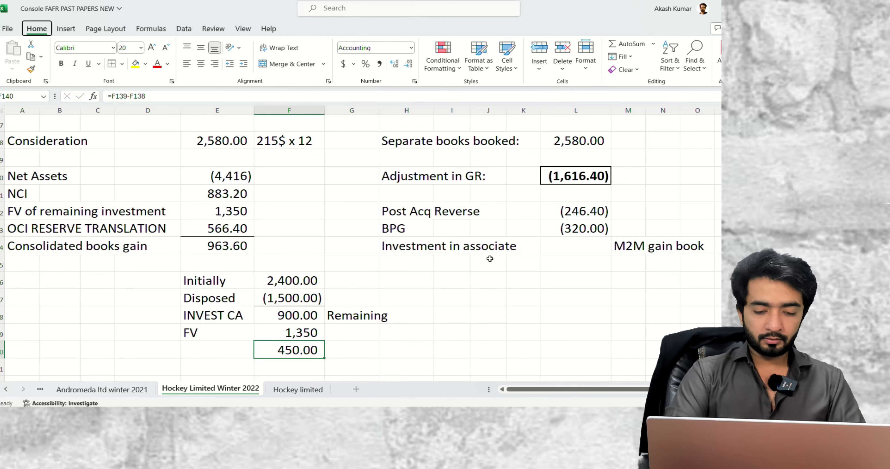
pyautogui.press('1')
pyautogui.hotkey('alt', 'h')
pyautogui.press('b')
pyautogui.press('b')
# Link the Investment in associate amount in L134 to the fair value gain with =F140
pyautogui.press('Right')
pyautogui.press('Right')
pyautogui.press('Right')
pyautogui.press('Up')
pyautogui.press('Up')
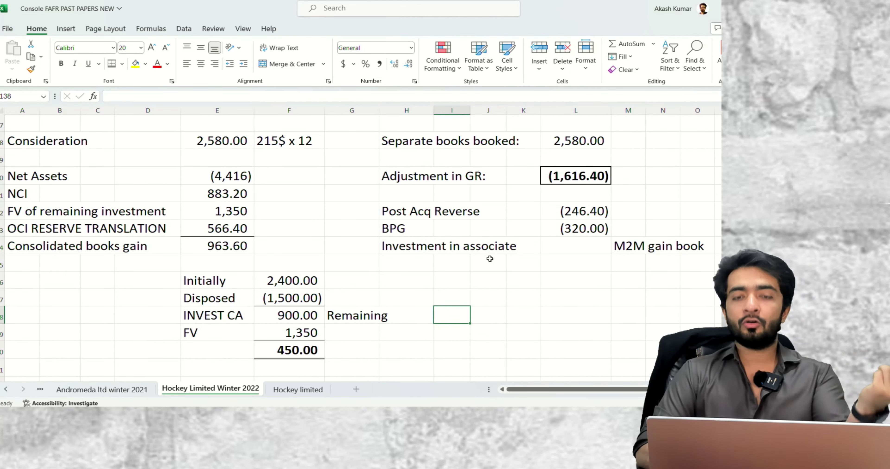
pyautogui.press('Right')
pyautogui.press('Up')
pyautogui.press('Up')
pyautogui.press('Up')
pyautogui.press('Right')
pyautogui.press('Up')
pyautogui.press('Right')
pyautogui.write('=')
pyautogui.press('Down')
pyautogui.press('Left')
pyautogui.press('Left')
pyautogui.press('Left')
pyautogui.press('Down')
pyautogui.press('Down')
pyautogui.press('Left')
pyautogui.press('Down')
pyautogui.press('Down')
pyautogui.press('Left')
pyautogui.press('Left')
pyautogui.press('Down')
pyautogui.hotkey('ctrl', 'Return')
pyautogui.press('F2')
pyautogui.press('Escape')
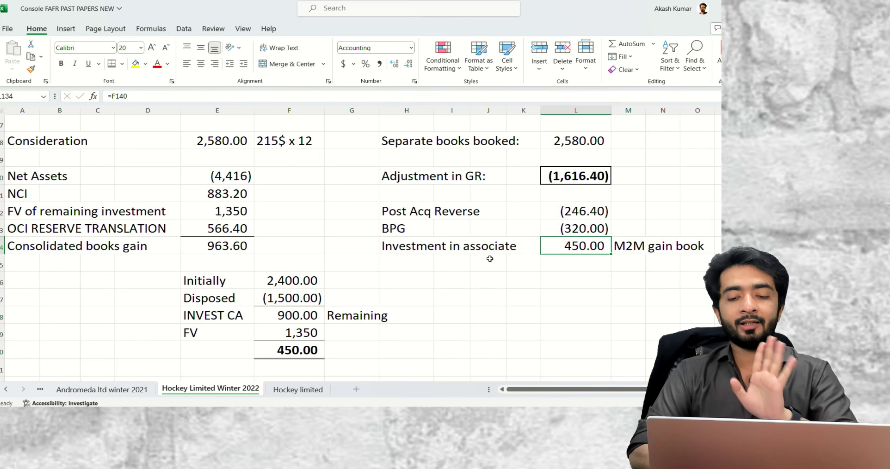
pyautogui.press('F2')
pyautogui.press('Escape')
pyautogui.press('F2')
pyautogui.press('Escape')
# Enter the bold, underlined heading "Separate books actual gain:" in E142
pyautogui.press('Left')
pyautogui.press('Left')
pyautogui.press('Down')
pyautogui.press('Left')
pyautogui.press('Left')
pyautogui.press('Left')
pyautogui.press('Down')
pyautogui.press('Down')
pyautogui.press('Down')
pyautogui.press('Down')
pyautogui.press('Down')
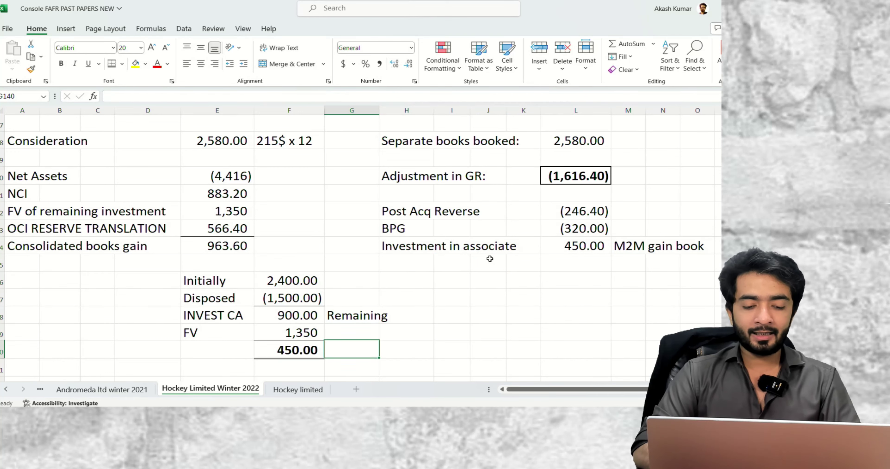
pyautogui.press('Left')
pyautogui.press('Left')
pyautogui.press('Down')
pyautogui.press('Up')
pyautogui.press('Down')
pyautogui.write('Seperate books')
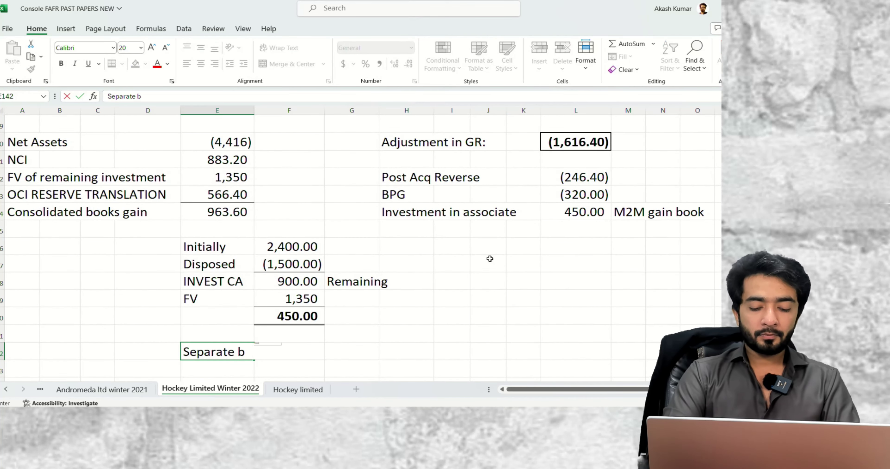
pyautogui.write(' actual gain:')
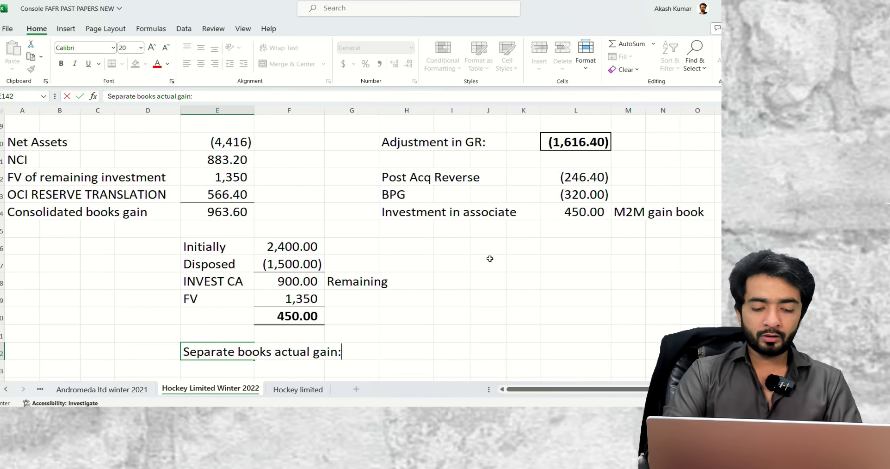
pyautogui.hotkey('ctrl', 'Return')
pyautogui.hotkey('ctrl', 'b')
pyautogui.hotkey('ctrl', 'u')
# Label E144 "Consideration" and autofit the width of column E
pyautogui.press('Down')
pyautogui.press('Down')
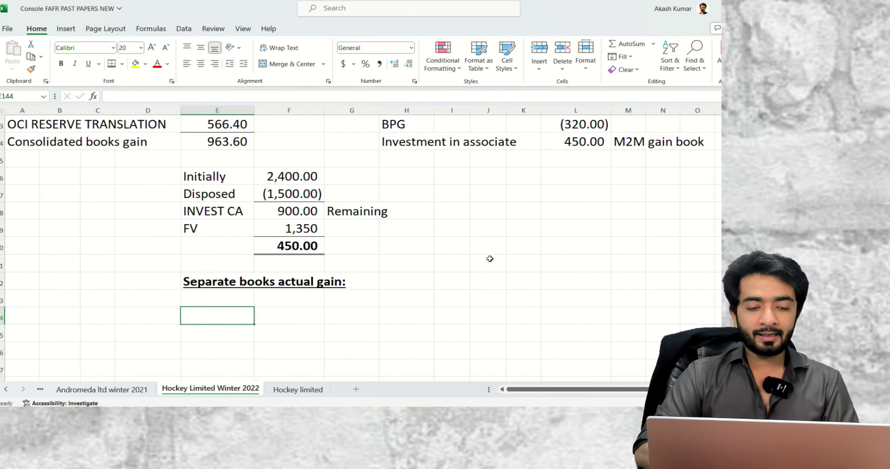
pyautogui.write('Consideration')
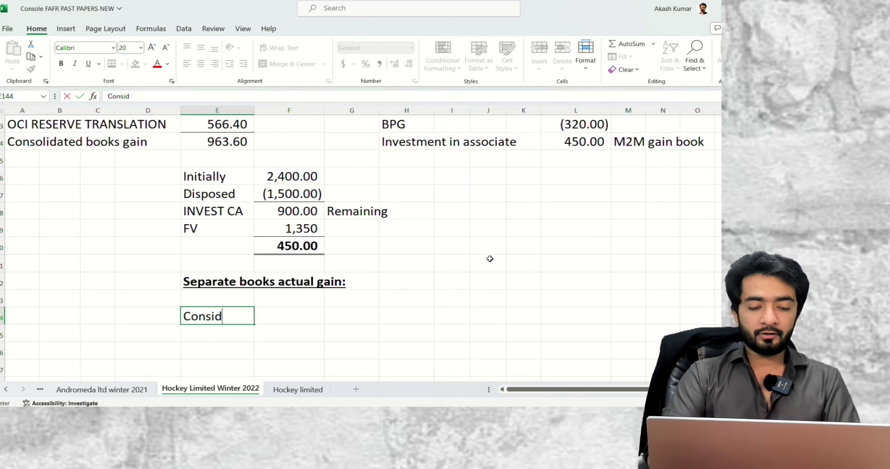
pyautogui.press('Tab')
pyautogui.press('Tab')
pyautogui.press('Left')
pyautogui.press('Left')
pyautogui.press('alt')
pyautogui.press('h')
pyautogui.press('o')
pyautogui.press('i')
# Link F144 to the consideration amount in E128 of the consolidated books gain working
pyautogui.press('Right')
pyautogui.write('=')
pyautogui.press('Up')
pyautogui.press('Up')
pyautogui.press('Up')
pyautogui.press('Up')
pyautogui.press('Up')
pyautogui.press('Up')
pyautogui.press('Up')
pyautogui.press('Up')
pyautogui.press('Up')
pyautogui.press('Up')
pyautogui.press('Up')
pyautogui.press('Up')
pyautogui.press('Up')
pyautogui.press('Up')
pyautogui.press('Up')
pyautogui.press('Up')
pyautogui.press('Up')
pyautogui.press('Left')
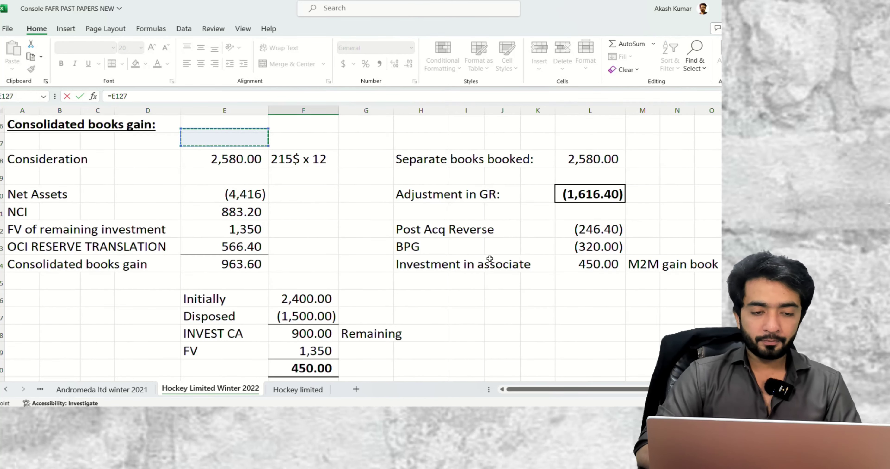
pyautogui.press('Return')
# Label E145 "Disposal" and link F145 to the Disposed amount in F137
pyautogui.press('Left')
pyautogui.press('Right')
pyautogui.write('Disposal')
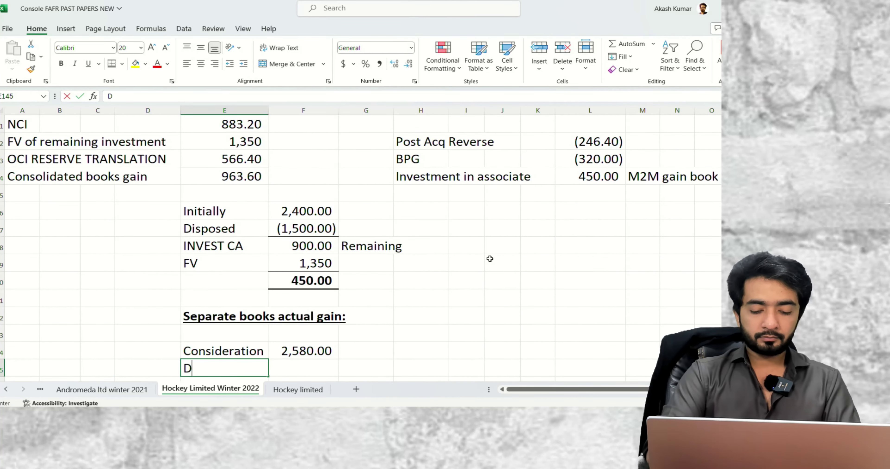
pyautogui.press('Tab')
pyautogui.write('-')
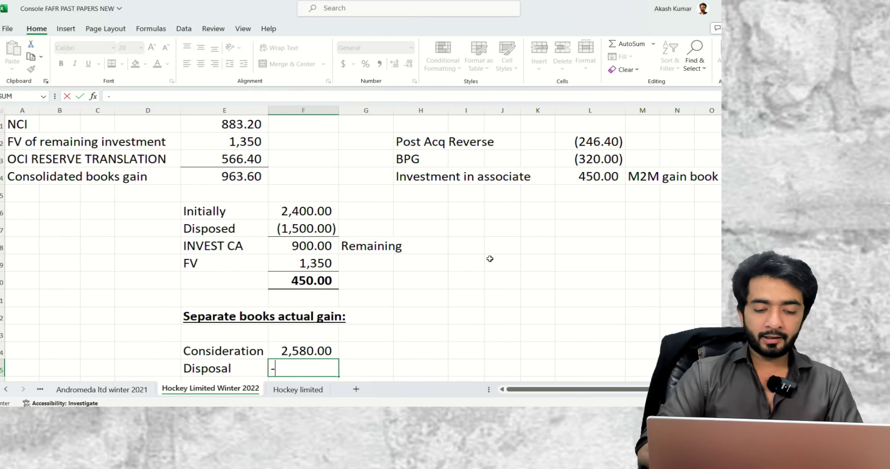
pyautogui.press('Escape')
pyautogui.write('=')
pyautogui.press('Up')
pyautogui.press('Up')
pyautogui.press('Up')
pyautogui.press('Up')
pyautogui.press('Up')
pyautogui.press('Up')
pyautogui.press('Up')
pyautogui.press('Up')
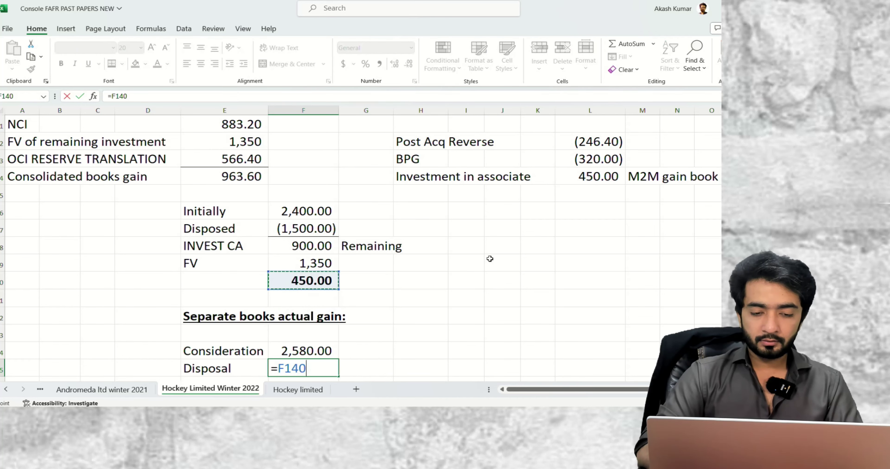
pyautogui.press('Return')
# Sum F144:F145 in F146 and format the total bold with top and double bottom borders
pyautogui.hotkey('alt', '=')
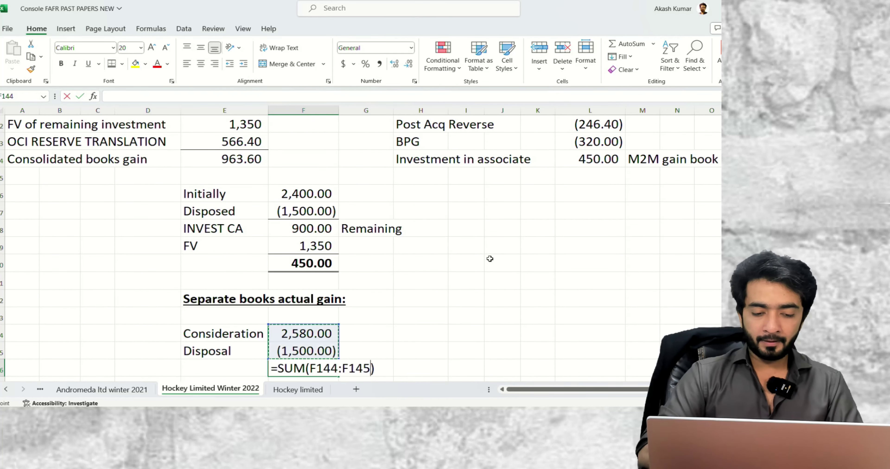
pyautogui.hotkey('alt', '=')
pyautogui.hotkey('alt', 'h')
pyautogui.press('b')
pyautogui.press('u')
pyautogui.hotkey('ctrl', 'b')
pyautogui.press('Up')
pyautogui.press('Right')
pyautogui.press('Right')
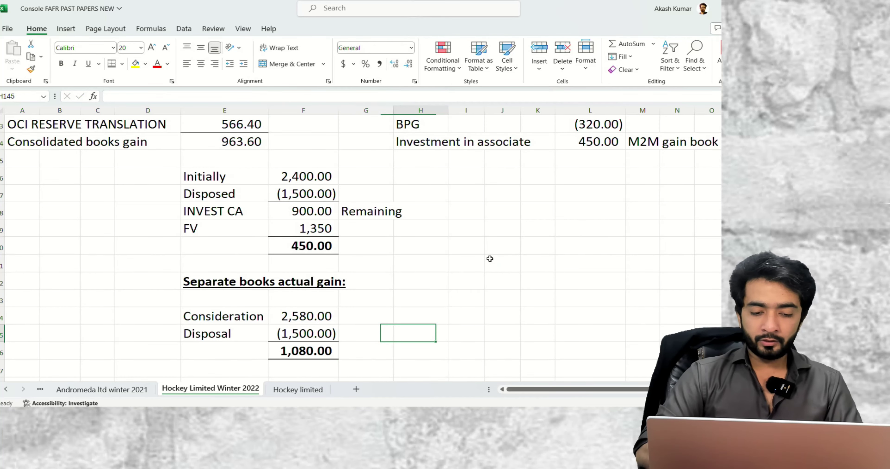
pyautogui.press('Up')
pyautogui.press('Up')
pyautogui.press('Up')
pyautogui.press('Up')
pyautogui.press('Up')
pyautogui.press('Up')
pyautogui.press('Up')
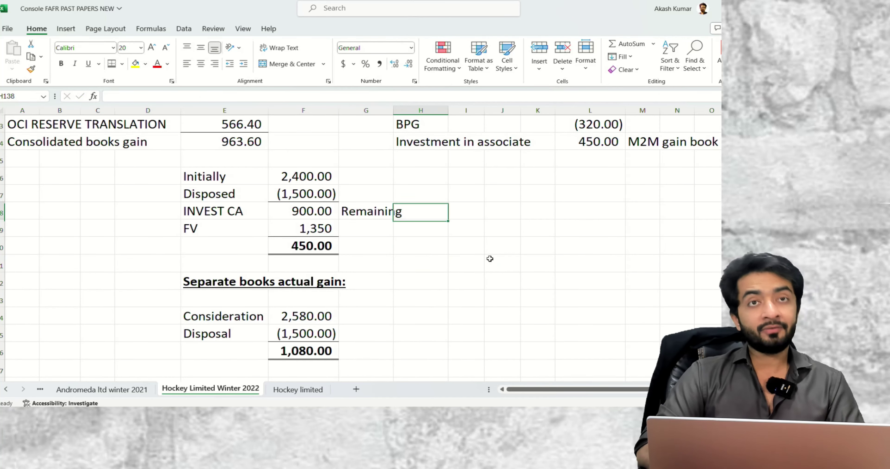
# Label H135 "Separate books gain" below the Investment in associate line of the group reserves adjustment working
pyautogui.press('Up')
pyautogui.press('Up')
pyautogui.press('Up')
pyautogui.press('Up')
pyautogui.press('Up')
pyautogui.press('Up')
pyautogui.press('Up')
pyautogui.press('Up')
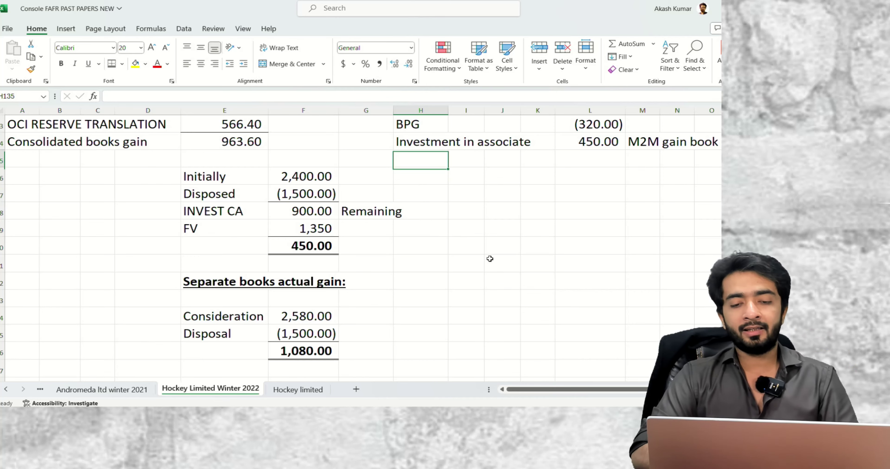
pyautogui.press('Down')
pyautogui.press('Down')
pyautogui.press('Down')
pyautogui.press('Down')
pyautogui.press('Down')
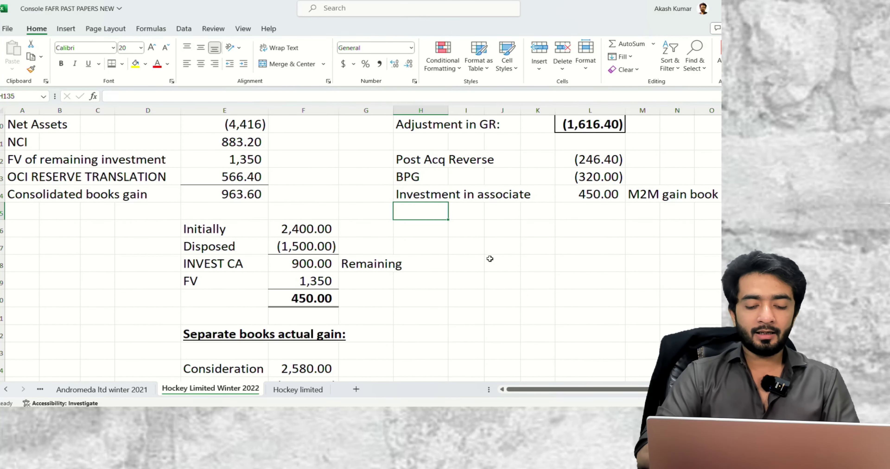
pyautogui.write('Spe')
pyautogui.write('arate books gain')
# Link L135 to the separate books actual gain total in F146
pyautogui.press('Right')
pyautogui.press('Right')
pyautogui.press('Right')
pyautogui.press('Right')
pyautogui.write('=')
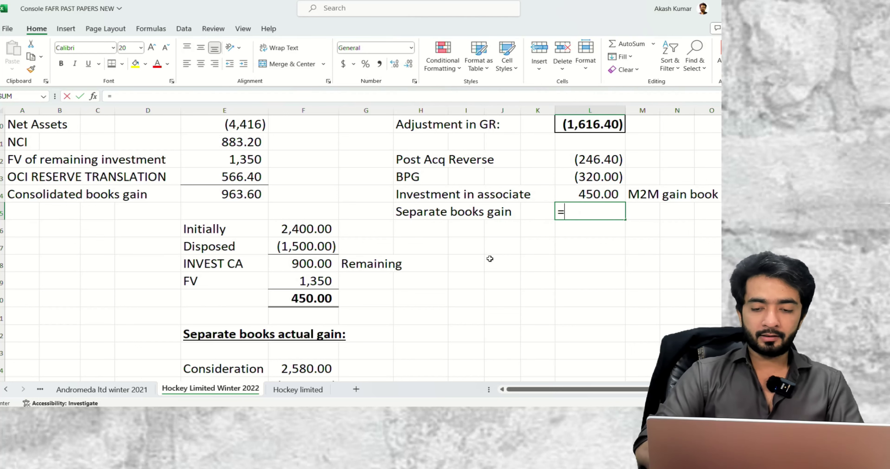
pyautogui.press('Down')
pyautogui.press('Down')
pyautogui.press('Left')
pyautogui.press('Left')
pyautogui.press('Left')
pyautogui.press('Down')
pyautogui.press('Down')
pyautogui.press('Left')
pyautogui.press('Down')
pyautogui.press('Down')
pyautogui.press('Down')
pyautogui.press('Left')
pyautogui.press('Left')
pyautogui.press('Down')
pyautogui.press('Down')
pyautogui.press('Down')
pyautogui.press('Down')
pyautogui.press('Down')
pyautogui.press('Down')
pyautogui.press('Up')
pyautogui.press('Up')
pyautogui.press('Up')
pyautogui.press('Return')
pyautogui.press('Left')
pyautogui.press('Left')
pyautogui.press('Left')
pyautogui.press('Left')
pyautogui.press('Up')
pyautogui.press('Up')
pyautogui.press('Up')
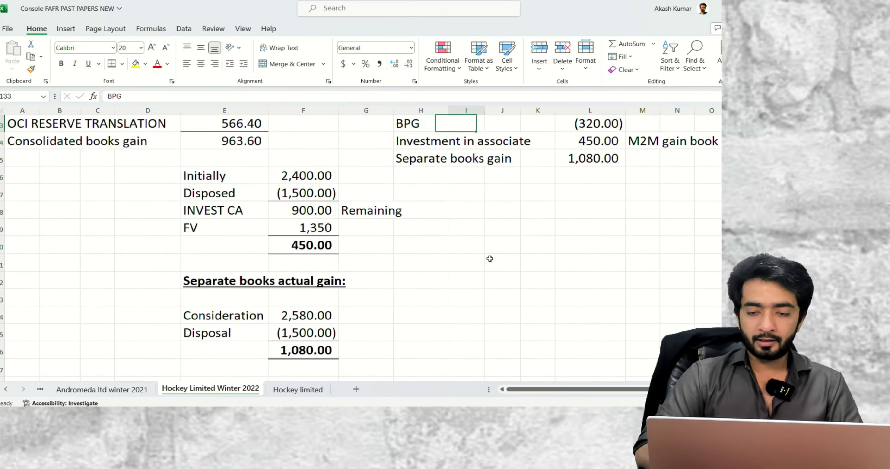
# Review the four reconciliation amounts in L132:L135 alongside the consolidated books gain working and the Adjustment in GR
pyautogui.press('Up')
pyautogui.press('Up')
pyautogui.press('Down')
pyautogui.press('Right')
pyautogui.press('Right')
pyautogui.press('Right')
pyautogui.hotkey('shift', 'Down')
pyautogui.hotkey('shift', 'Down')
pyautogui.hotkey('shift', 'Down')
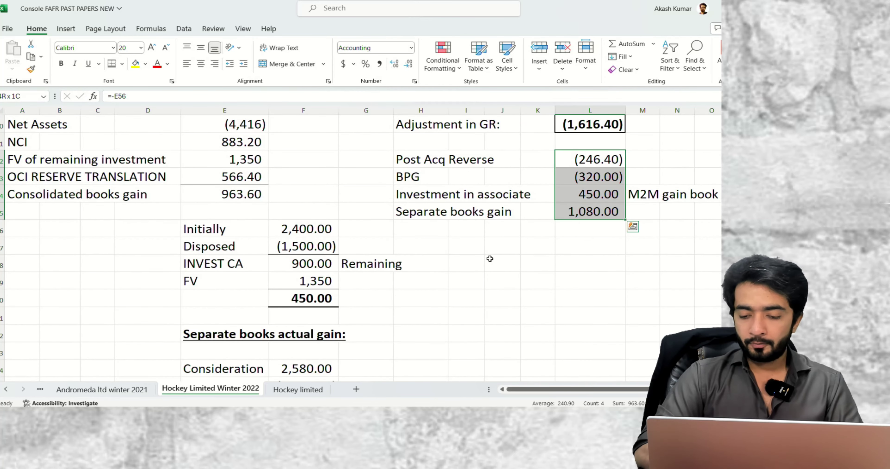
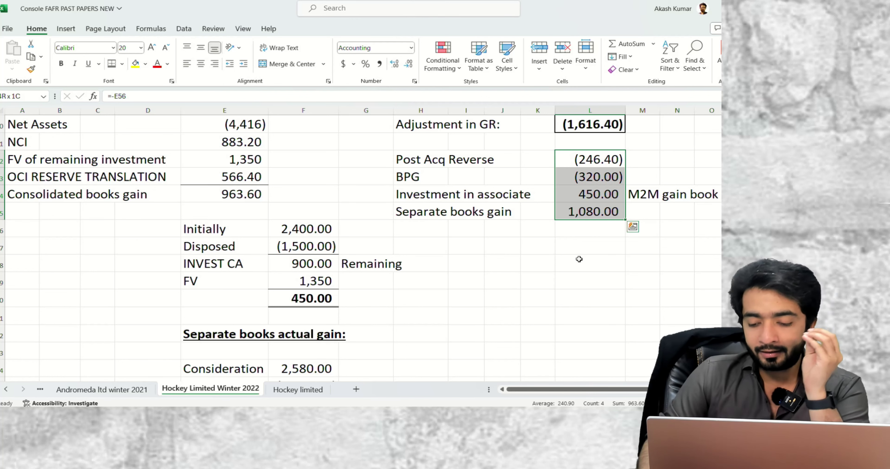
pyautogui.scroll(2, 578, 259)
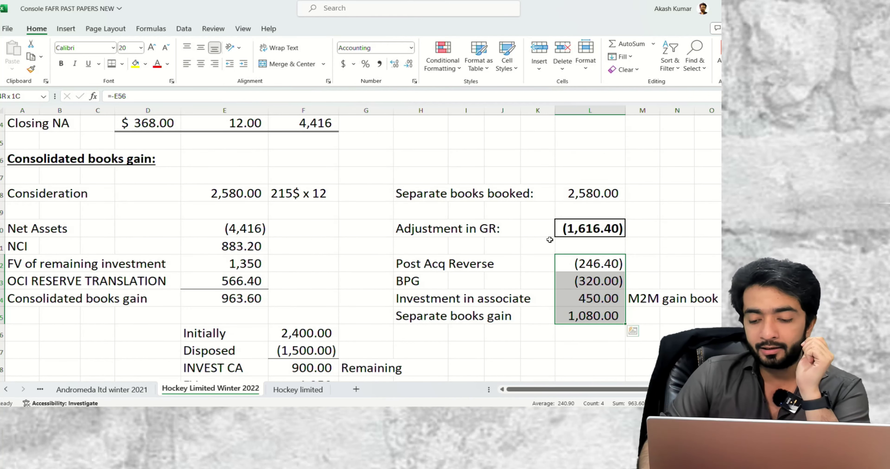
pyautogui.scroll(-2, 549, 239)
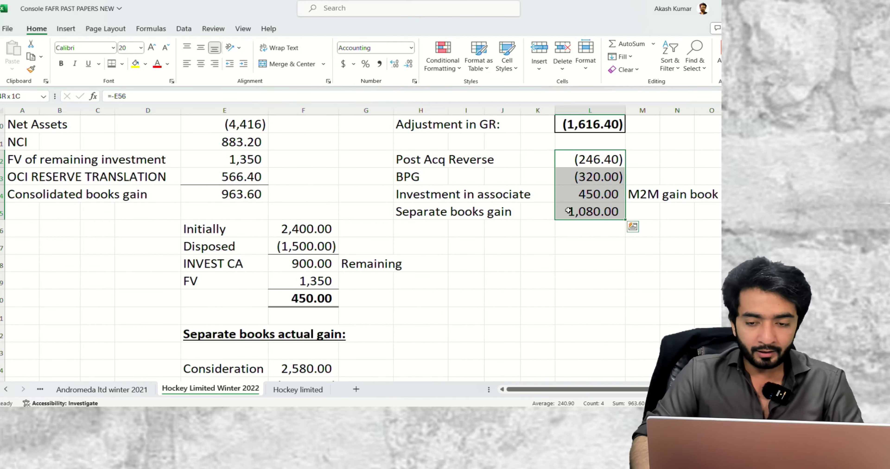
# Inspect the formulas behind Adjustment in GR, Post Acq Reverse, BPG, Investment in associate and Separate books gain
pyautogui.click(603, 201)
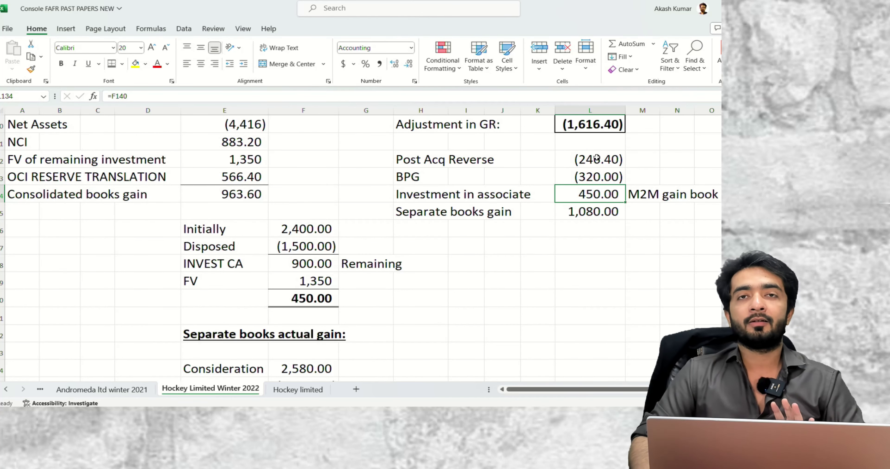
pyautogui.click(594, 127)
pyautogui.press('F2')
pyautogui.press('Escape')
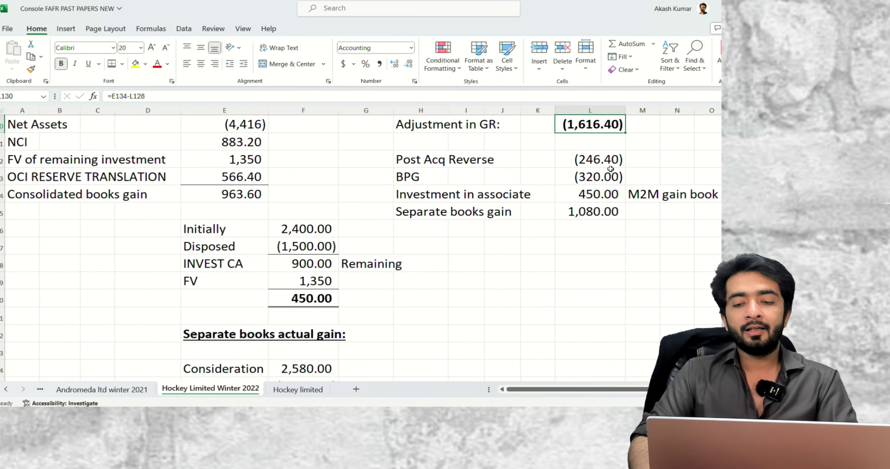
pyautogui.click(592, 162)
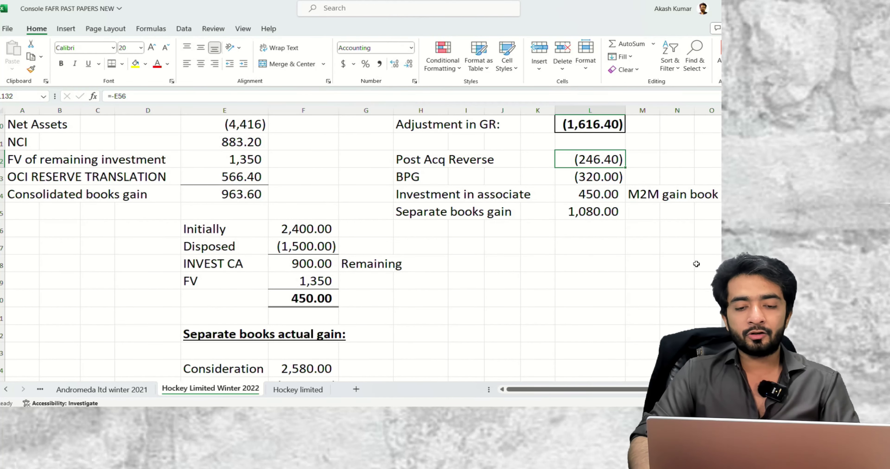
pyautogui.click(601, 180)
pyautogui.doubleClick(600, 181)
pyautogui.press('Escape')
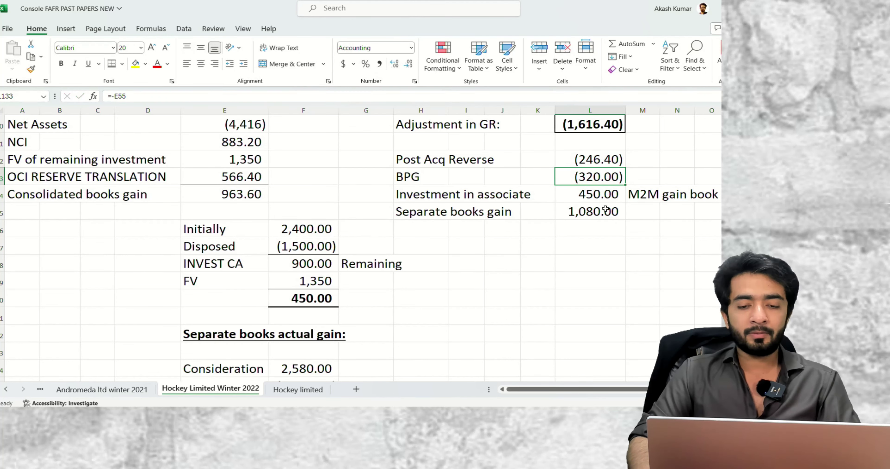
pyautogui.click(589, 197)
pyautogui.press('Down')
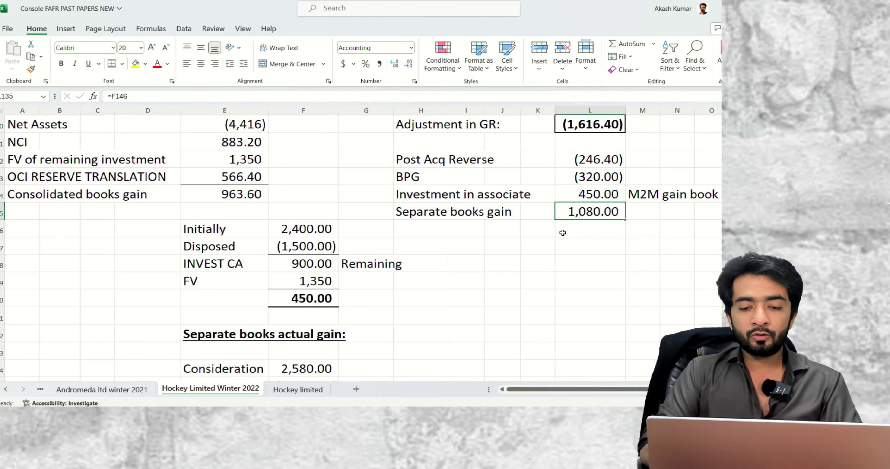
pyautogui.press('F2')
pyautogui.press('Escape')
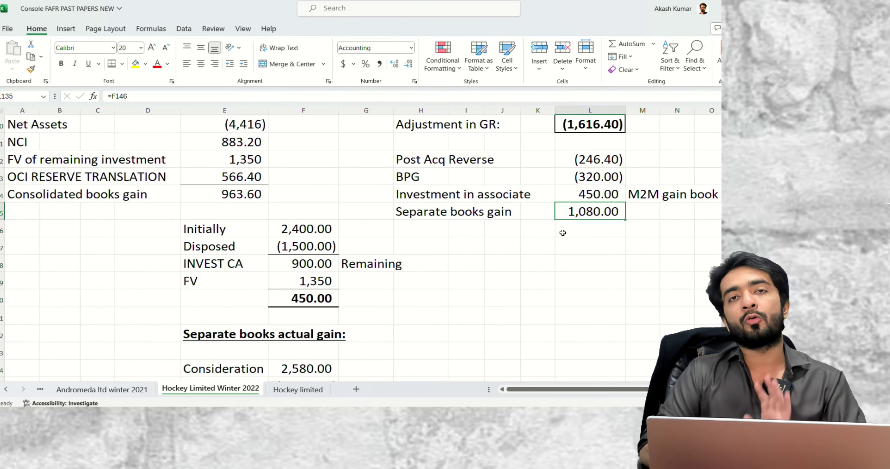
# Sum the four reconciliation amounts L132:L135 in L136 and make the total bold
pyautogui.hotkey('shift', 'Up')
pyautogui.hotkey('shift', 'Up')
pyautogui.hotkey('shift', 'Up')
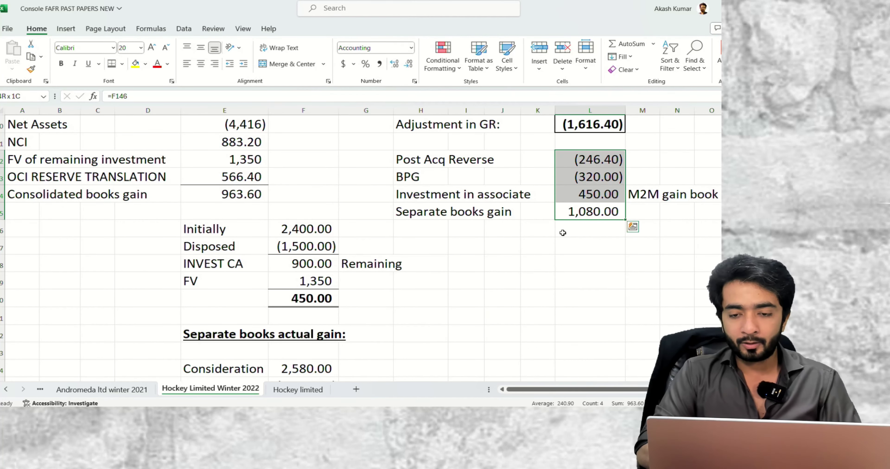
pyautogui.hotkey('shift', 'Down')
pyautogui.hotkey('shift', 'Down')
pyautogui.hotkey('shift', 'Down')
pyautogui.press('Down')
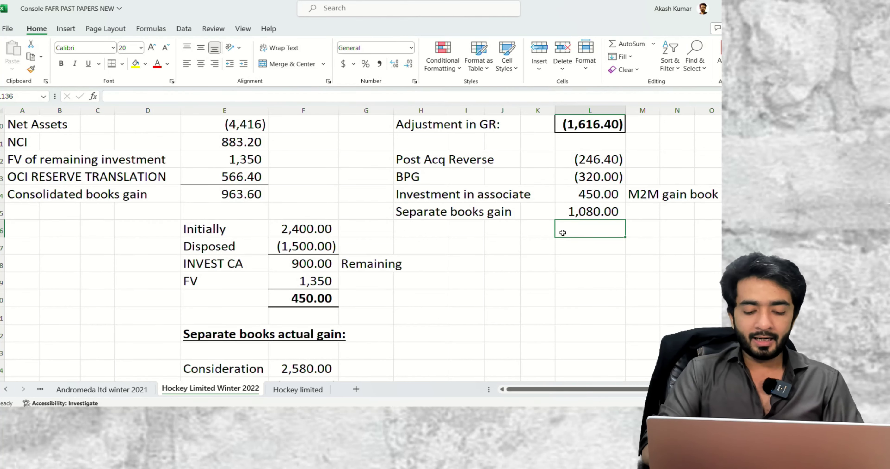
pyautogui.hotkey('alt', '=')
pyautogui.press('Return')
pyautogui.press('Up')
pyautogui.press('F2')
pyautogui.press('Escape')
pyautogui.hotkey('ctrl', 'b')
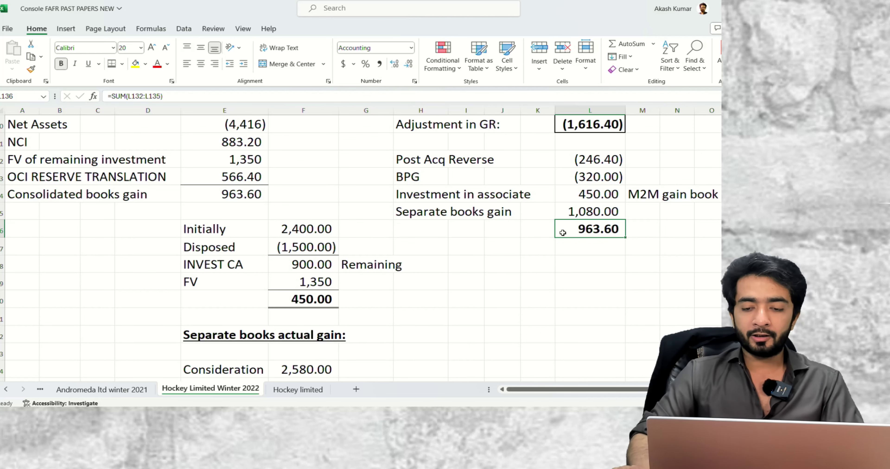
# Check the total in L136 against the amounts above it, and remove that total
pyautogui.scroll(2, 563, 233)
pyautogui.scroll(-2, 456, 226)
pyautogui.press('F2')
pyautogui.press('Escape')
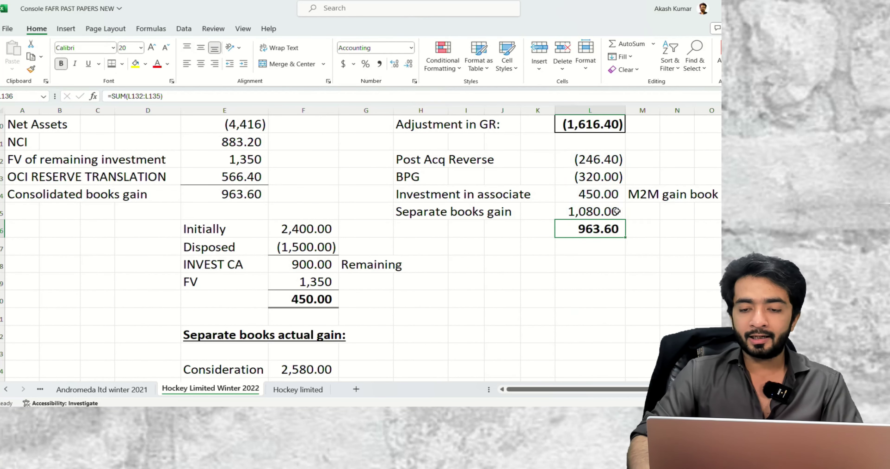
pyautogui.moveTo(611, 159); pyautogui.dragTo(613, 212)
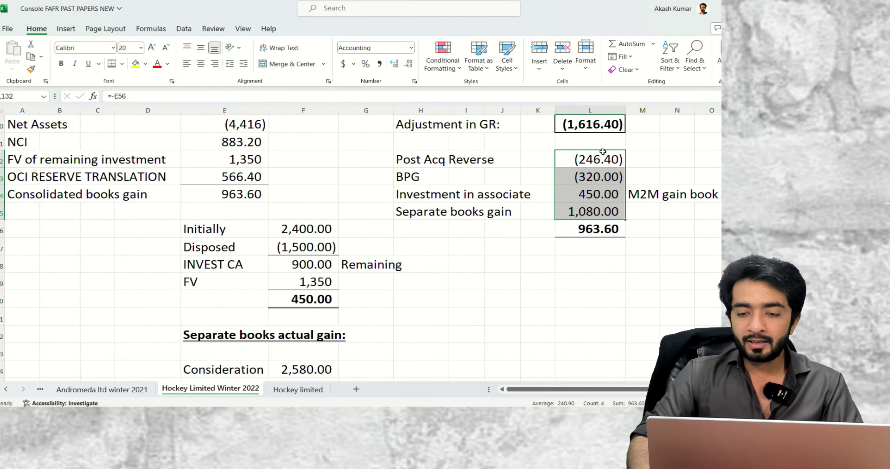
pyautogui.click(589, 229)
pyautogui.write('9')
pyautogui.press('BackSpace')
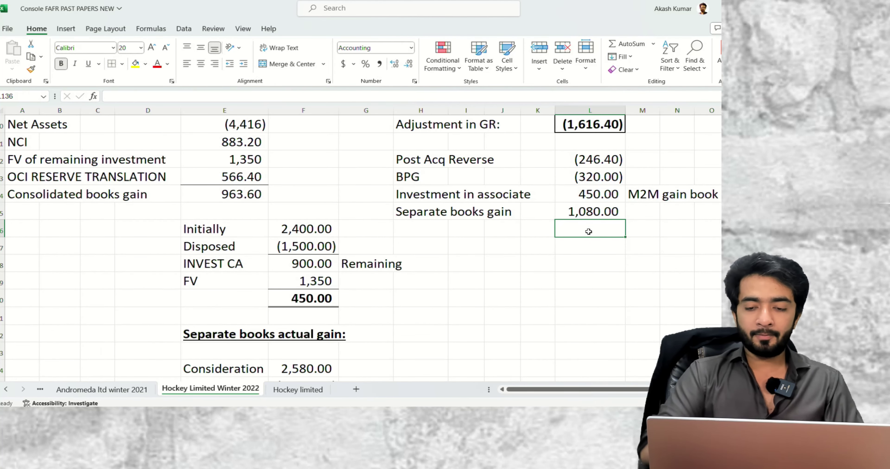
pyautogui.press('Up')
pyautogui.press('Left')
pyautogui.press('Left')
pyautogui.press('Up')
pyautogui.press('Left')
pyautogui.press('Down')
pyautogui.press('Left')
pyautogui.press('Left')
pyautogui.press('Down')
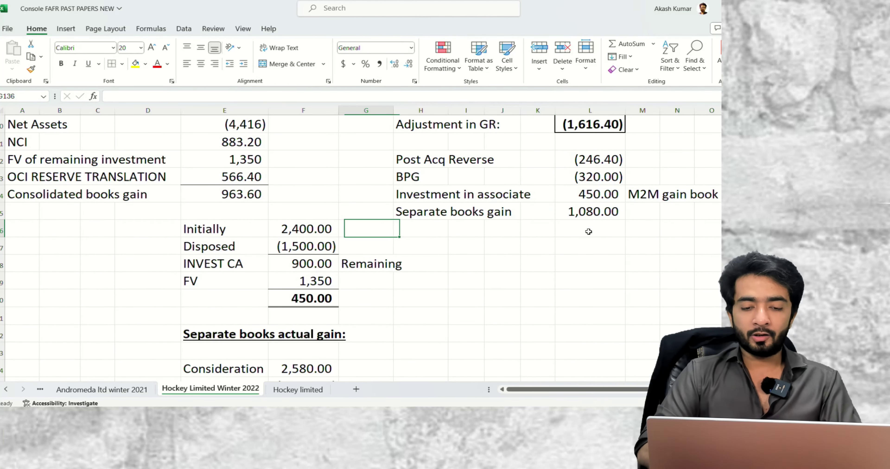
pyautogui.press('Right')
pyautogui.press('Up')
pyautogui.write('Reve')
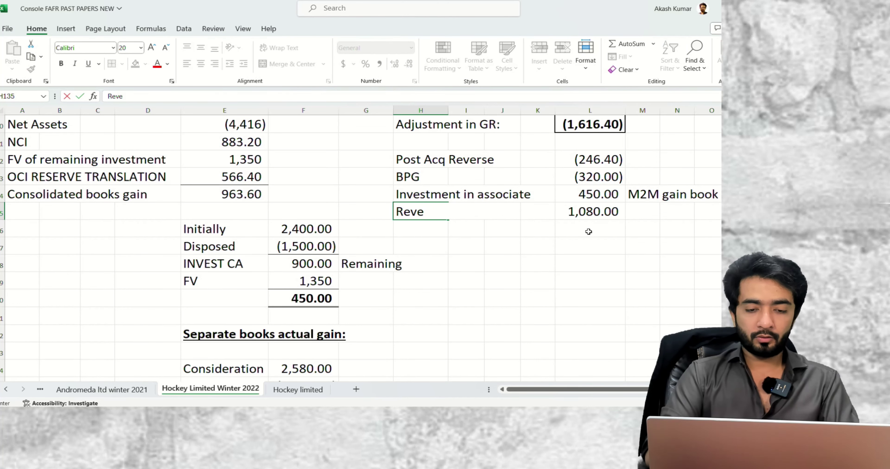
pyautogui.write('rsal of')
pyautogui.press('Escape')
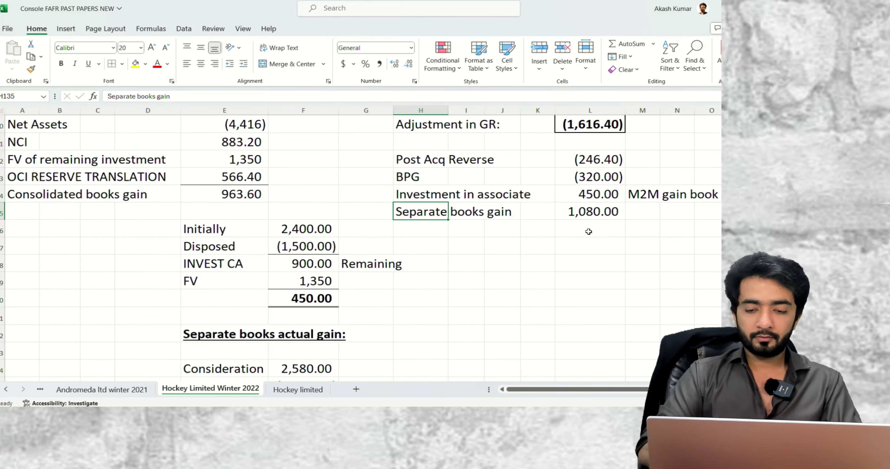
# Move the separate books gain amount from L135 down one row to L136
pyautogui.press('Right')
pyautogui.press('Right')
pyautogui.press('Right')
pyautogui.press('Right')
pyautogui.hotkey('ctrl', 'x')
pyautogui.press('Down')
pyautogui.hotkey('ctrl', 'v')
# Replace the label in H135 with "Reversal of separate books"
pyautogui.press('Up')
pyautogui.press('Left')
pyautogui.press('Left')
pyautogui.press('Left')
pyautogui.press('Left')
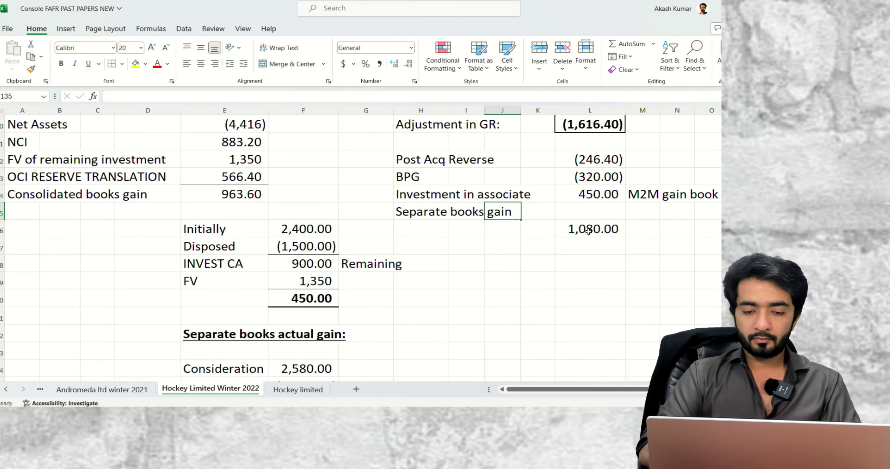
pyautogui.write('Reversal of seperate book')
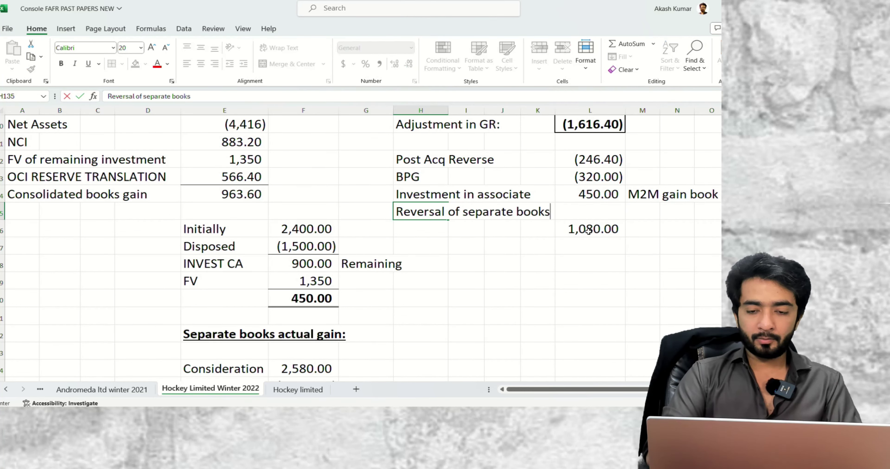
pyautogui.write('s')
# Reword the label in H135 to "Reversal of wrongly booked"
pyautogui.press('Tab')
pyautogui.press('Tab')
pyautogui.press('Tab')
pyautogui.press('Tab')
pyautogui.write('=')
pyautogui.press('Escape')
pyautogui.press('Left')
pyautogui.press('Left')
pyautogui.press('Left')
pyautogui.press('Left')
pyautogui.press('F2')
pyautogui.hotkey('ctrl', 'shift', 'Left')
pyautogui.hotkey('ctrl', 'shift', 'Left')
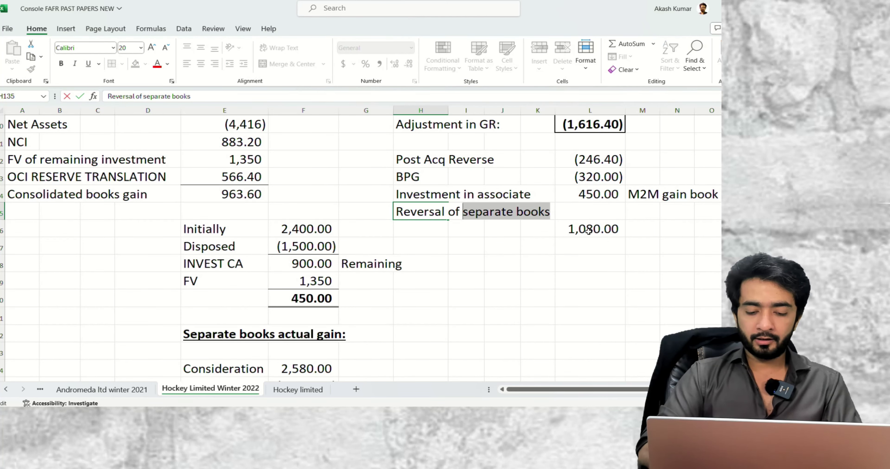
pyautogui.write('wrongly booked')
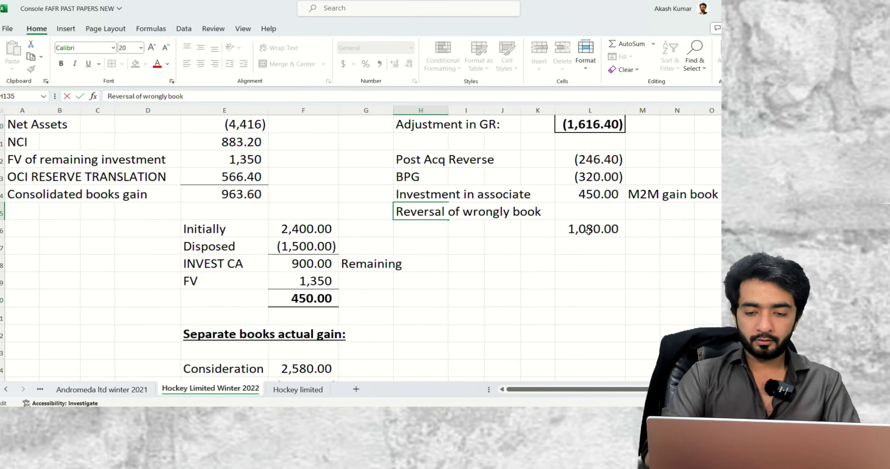
# Enter a formula in L135 that takes the negative of the Consideration amount in E128
pyautogui.press('Tab')
pyautogui.press('Tab')
pyautogui.press('Tab')
pyautogui.press('Tab')
pyautogui.write('=')
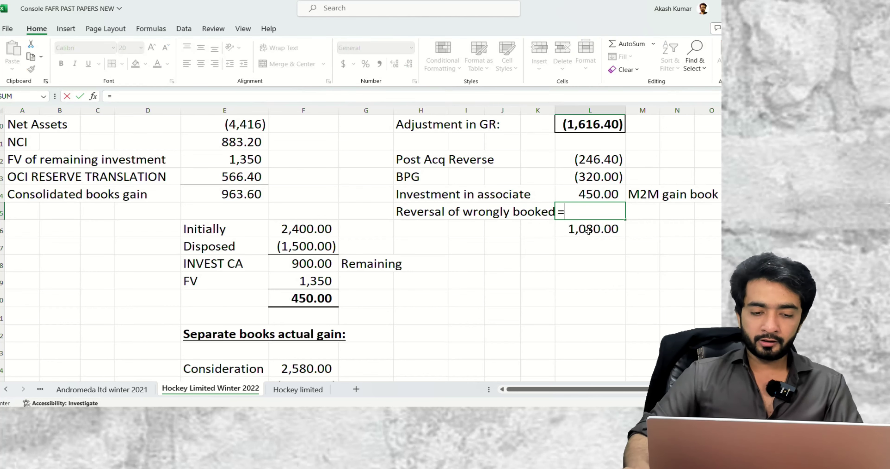
pyautogui.scroll(3, 522, 230)
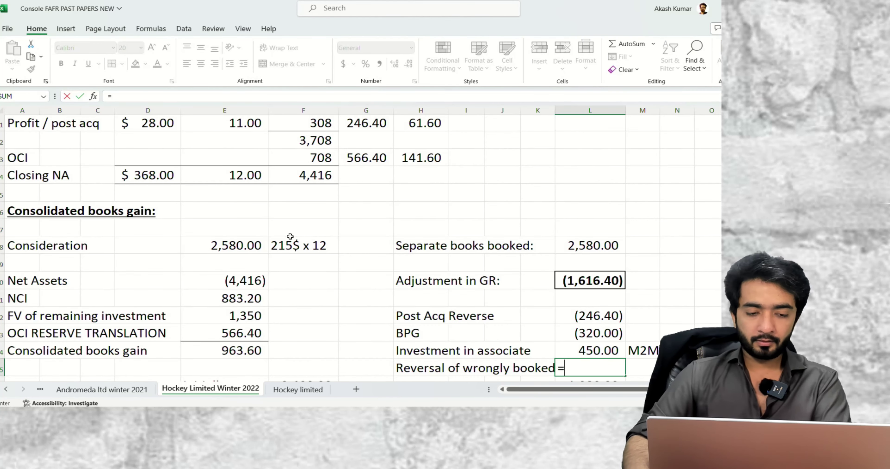
pyautogui.write('-')
pyautogui.click(249, 246)
pyautogui.press('Tab')
pyautogui.scroll(-2, 552, 288)
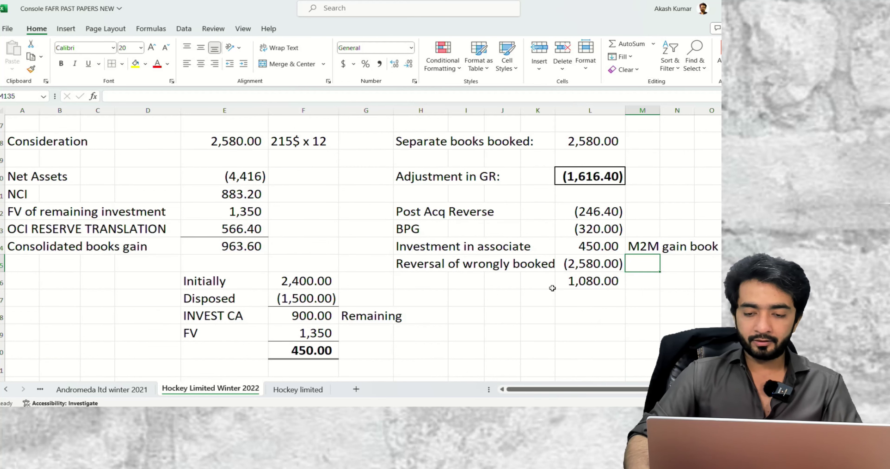
# Check the sum of L132:L136 and label the moved gain amount "Gain to be booked" in H136
pyautogui.moveTo(575, 282); pyautogui.dragTo(586, 214)
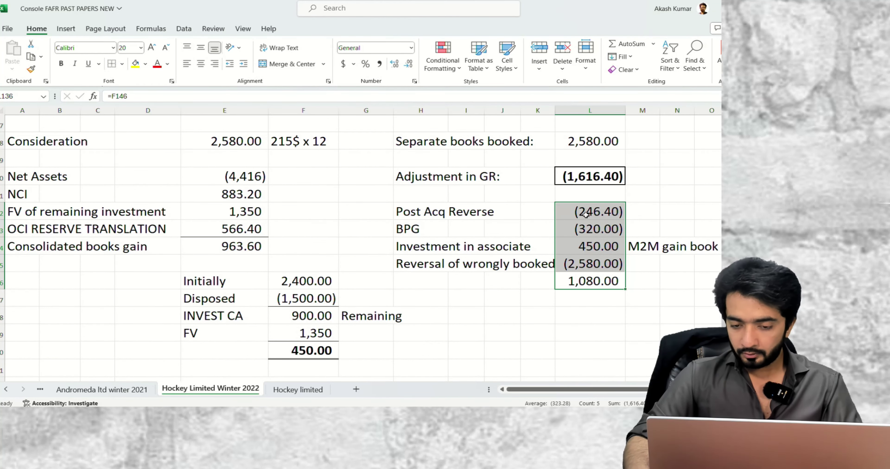
pyautogui.click(417, 280)
pyautogui.write('Gain to bnee bo')
pyautogui.press('BackSpace')
pyautogui.press('BackSpace')
pyautogui.press('BackSpace')
pyautogui.write('e booked')
# Sum the adjustment items L132:L136 in L137 as a bold total with a top border and double bottom border
pyautogui.press('Right')
pyautogui.press('Right')
pyautogui.press('Right')
pyautogui.press('Right')
pyautogui.press('Down')
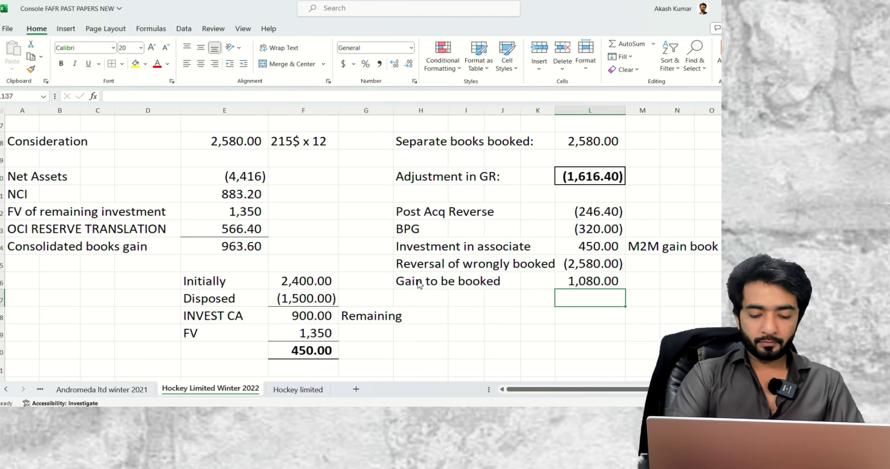
pyautogui.hotkey('alt', '=')
pyautogui.hotkey('alt', '=')
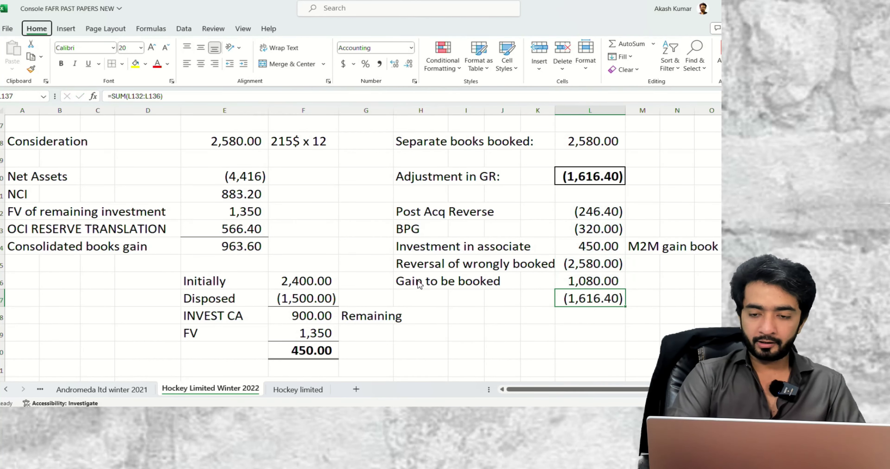
pyautogui.press('Right')
pyautogui.press('Left')
# Compare the Adjustment in GR with the new total, going through the Post Acq Reverse, BPG and Investment in associate lines
pyautogui.press('Up')
pyautogui.press('Up')
pyautogui.press('Up')
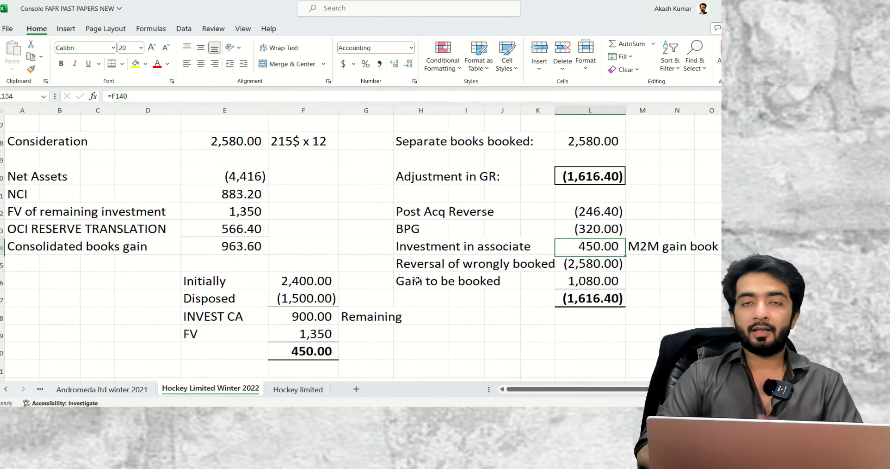
pyautogui.press('Up')
pyautogui.press('Up')
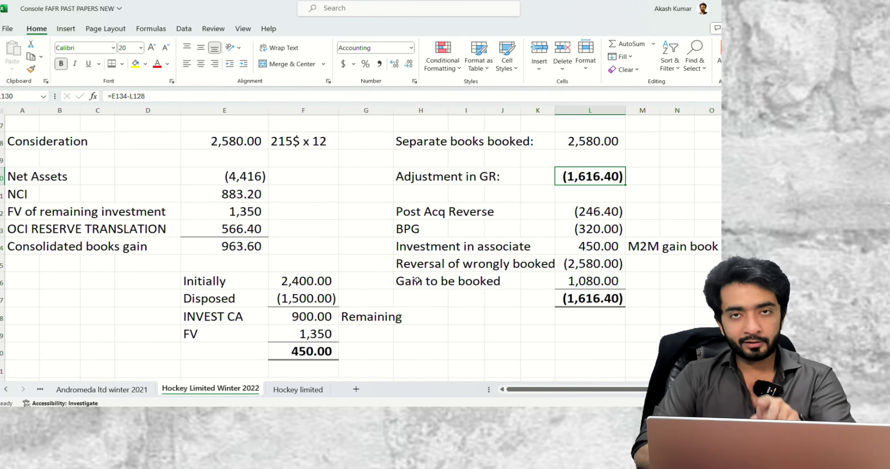
pyautogui.press('Down')
pyautogui.press('Left')
pyautogui.press('Left')
pyautogui.press('Down')
pyautogui.press('Right')
pyautogui.press('Right')
pyautogui.press('Down')
pyautogui.press('Down')
pyautogui.press('Left')
pyautogui.press('Left')
pyautogui.press('Left')
pyautogui.press('Right')
pyautogui.press('Right')
pyautogui.press('Right')
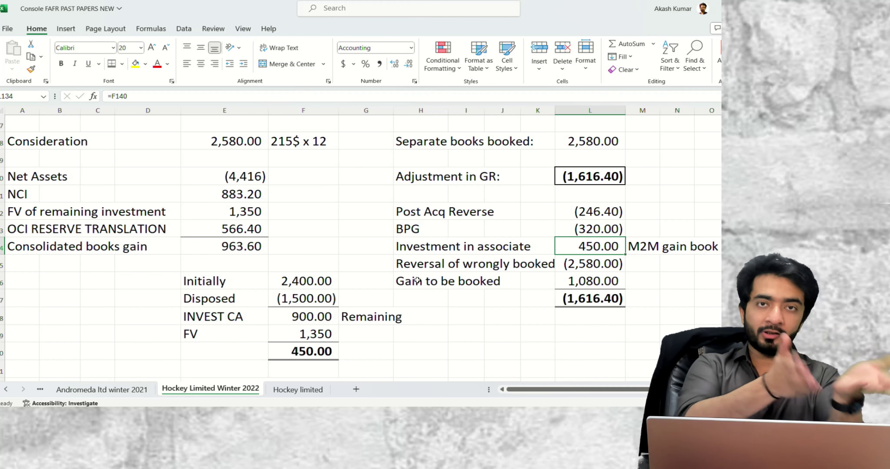
# Review the wrongly booked reversal, the gain to be booked and their total, along with the separate books actual gain working
pyautogui.press('Right')
pyautogui.press('Down')
pyautogui.press('Down')
pyautogui.press('Left')
pyautogui.press('Left')
pyautogui.press('Left')
pyautogui.press('Up')
pyautogui.press('Up')
pyautogui.press('Left')
pyautogui.press('Down')
pyautogui.press('Left')
pyautogui.press('Left')
pyautogui.press('Right')
pyautogui.press('Right')
pyautogui.press('Right')
pyautogui.press('Right')
pyautogui.press('Down')
pyautogui.press('Left')
pyautogui.press('Left')
pyautogui.press('Left')
pyautogui.press('Right')
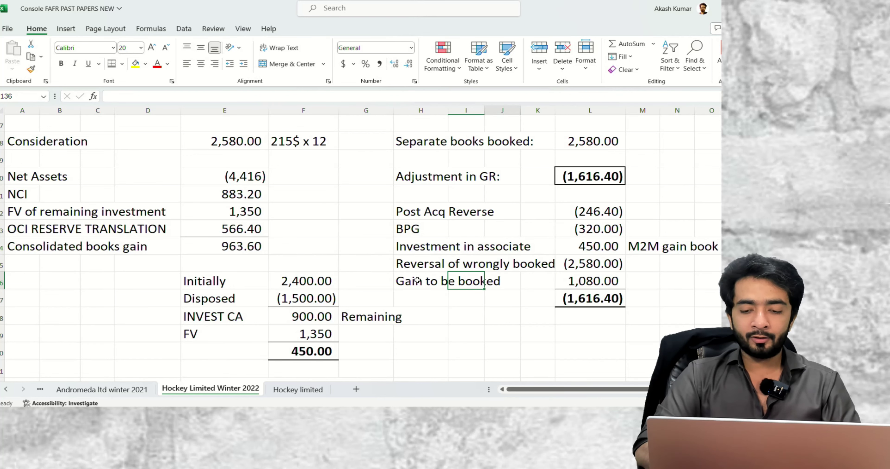
pyautogui.press('Right')
pyautogui.press('Right')
pyautogui.press('Right')
pyautogui.press('Down')
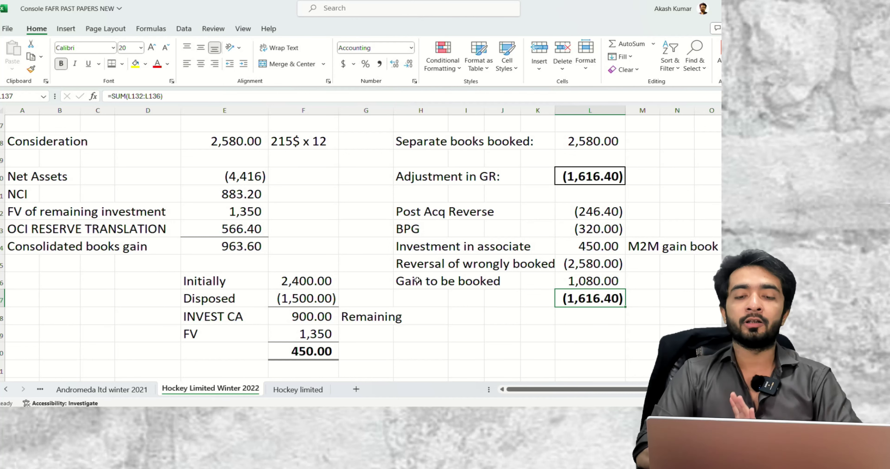
pyautogui.scroll(-3, 417, 281)
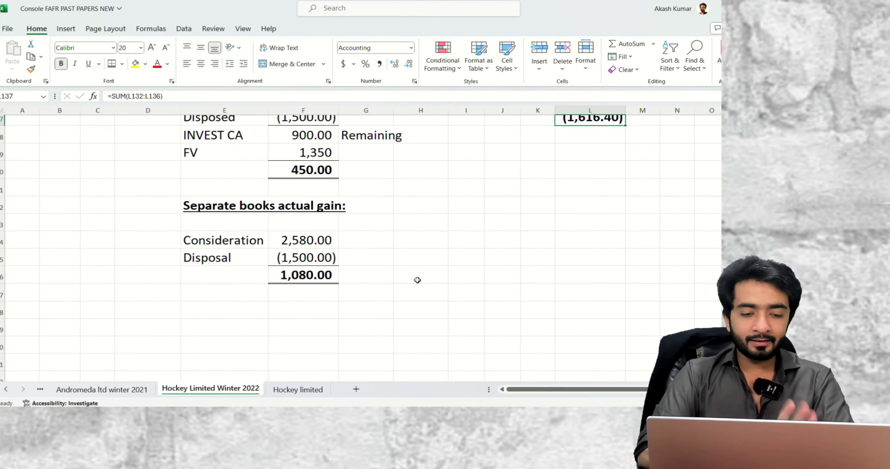
# Add the label "Adjustment of gain on disp" in A57, below Post Acq of CL in the Group Reserves working
pyautogui.scroll(1, 417, 280)
pyautogui.scroll(20, 417, 280)
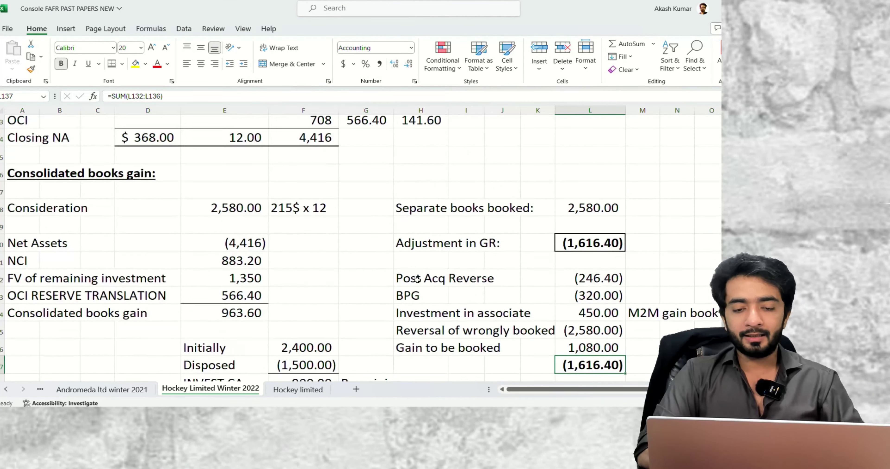
pyautogui.scroll(-6, 417, 280)
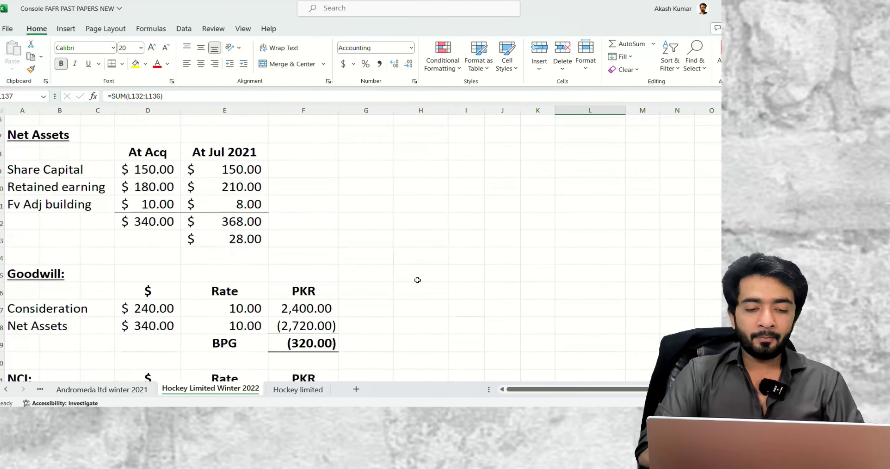
pyautogui.scroll(8, 417, 280)
pyautogui.scroll(10, 418, 281)
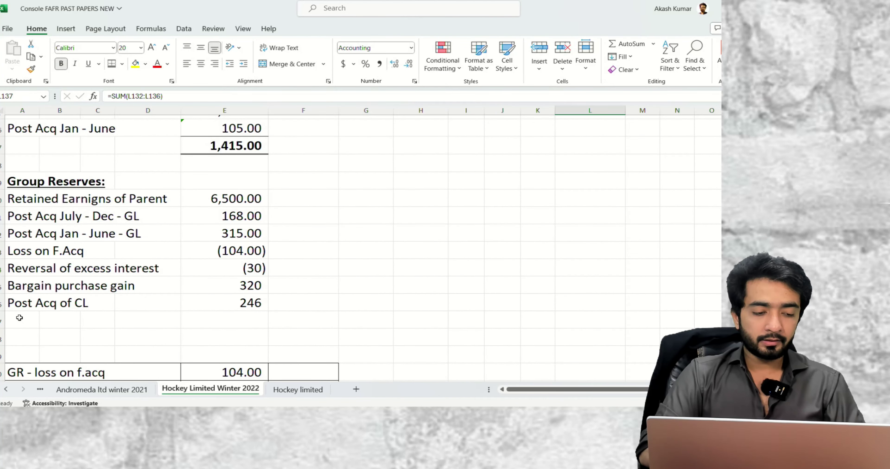
pyautogui.click(19, 317)
pyautogui.write('Adjustm')
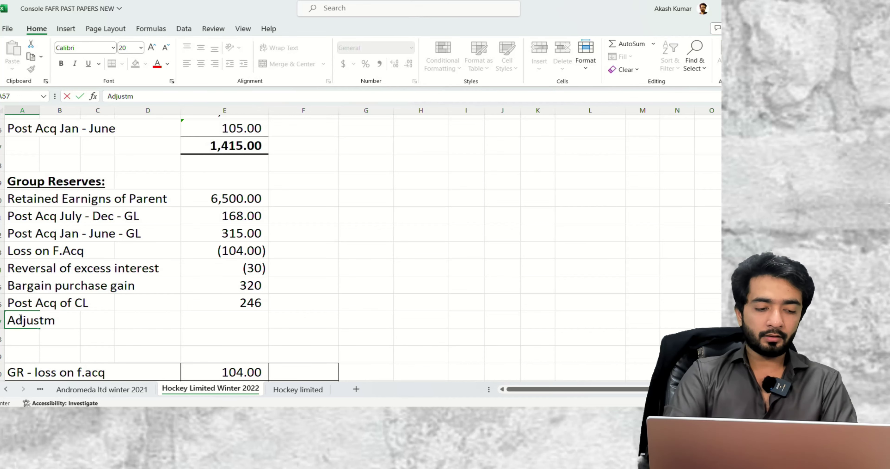
pyautogui.write('ent of gain on d')
pyautogui.press('BackSpace')
pyautogui.write('gain on disposa')
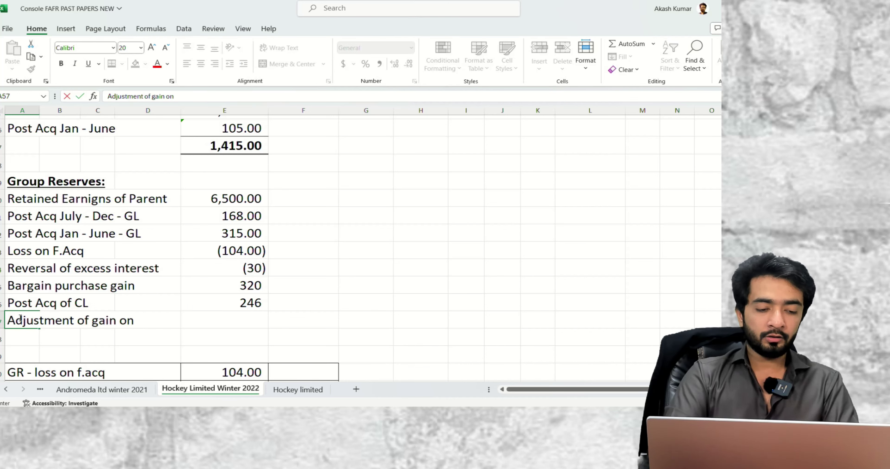
pyautogui.press('BackSpace')
pyautogui.press('BackSpace')
# Link E57 in the Group Reserves working to the Adjustment in GR amount in L130
pyautogui.press('Right')
pyautogui.press('Right')
pyautogui.press('Right')
pyautogui.press('Right')
pyautogui.press('Right')
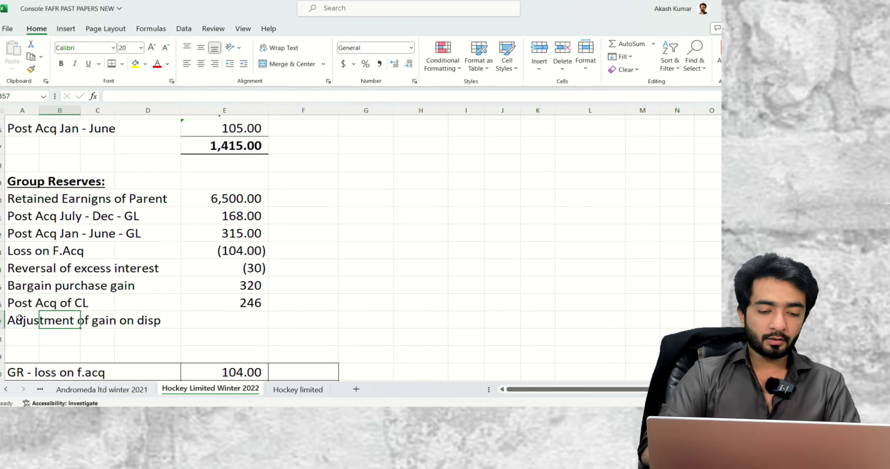
pyautogui.press('Left')
pyautogui.write('=')
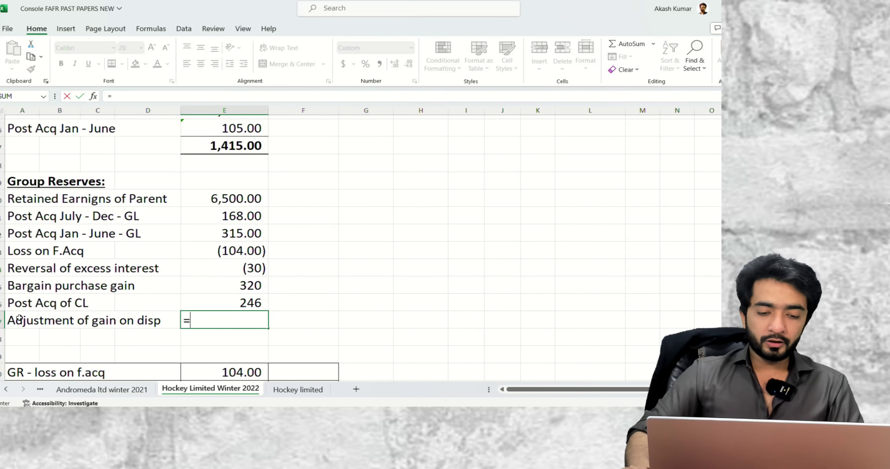
pyautogui.scroll(-15, 48, 308)
pyautogui.click(585, 287)
pyautogui.press('Return')
pyautogui.click(233, 280)
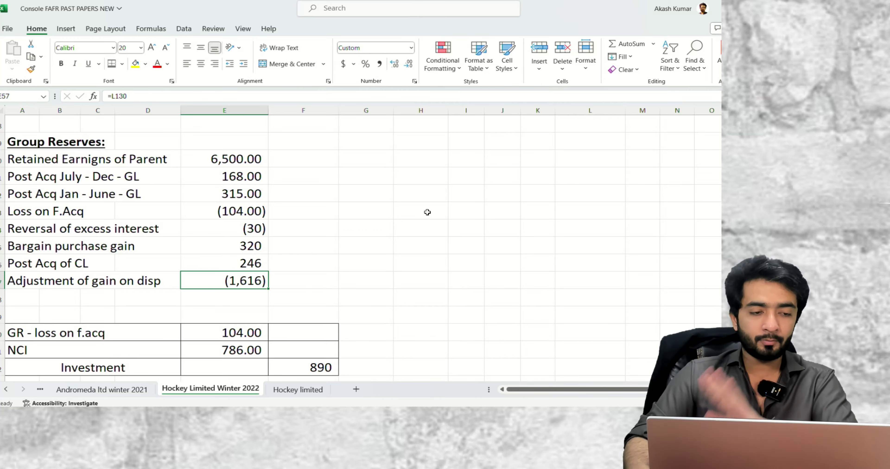
# Enter CL's reporting-date retained earnings of 235 in F100 of the foreign subsidiary's Net Assets and apply E100's formatting to it
pyautogui.scroll(-12, 450, 232)
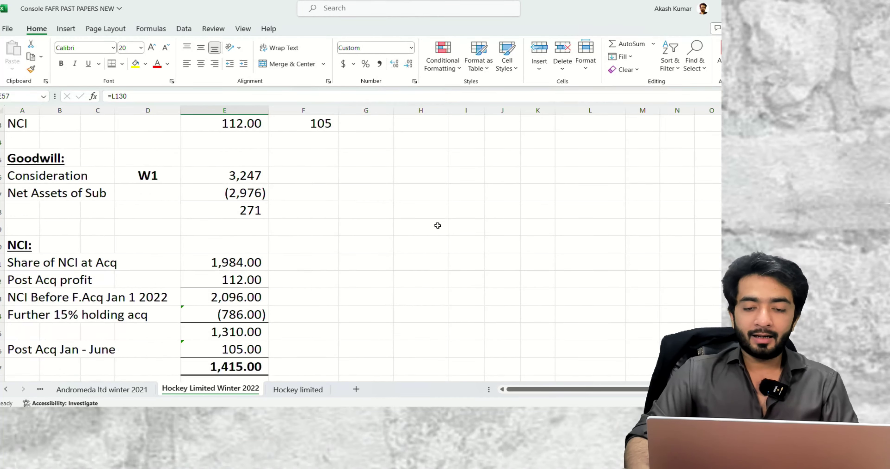
pyautogui.scroll(10, 437, 228)
pyautogui.scroll(-10, 438, 228)
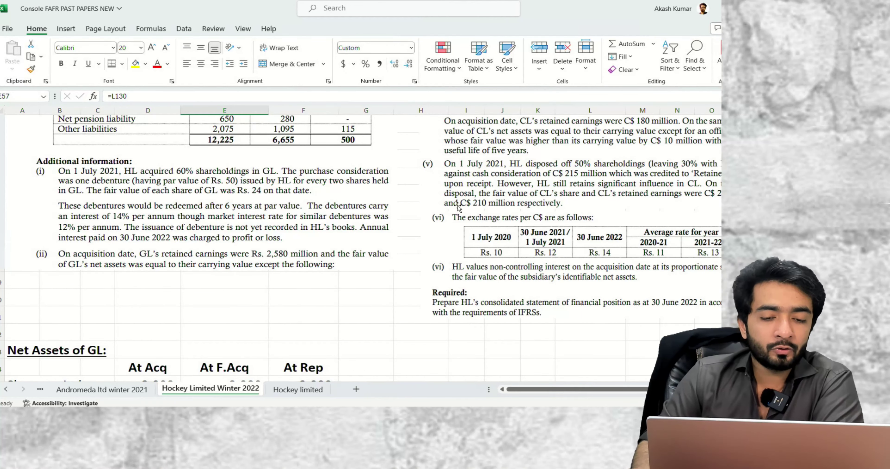
pyautogui.scroll(3, 458, 207)
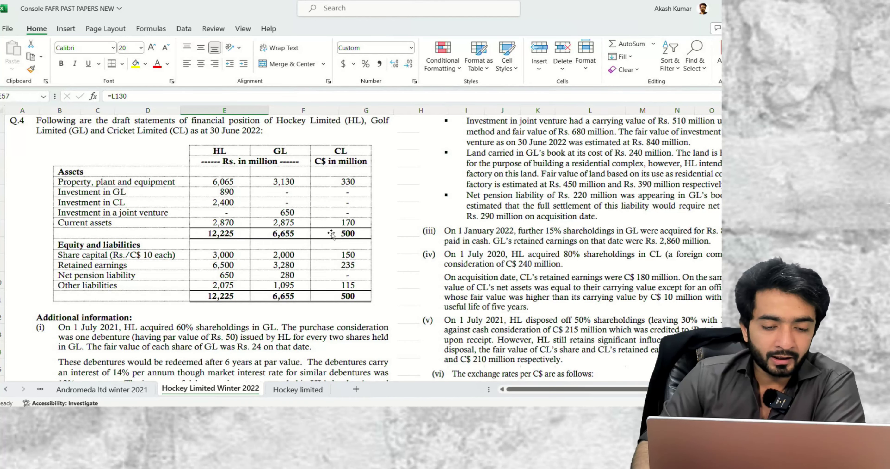
pyautogui.scroll(-15, 337, 263)
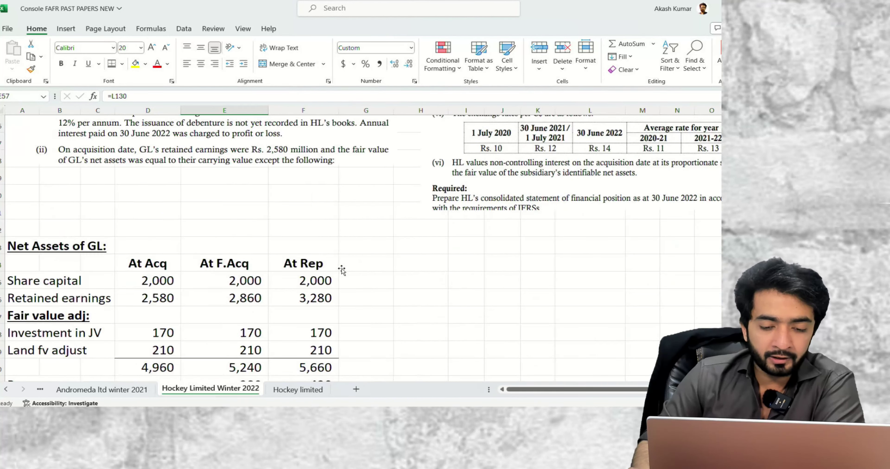
pyautogui.scroll(-10, 339, 258)
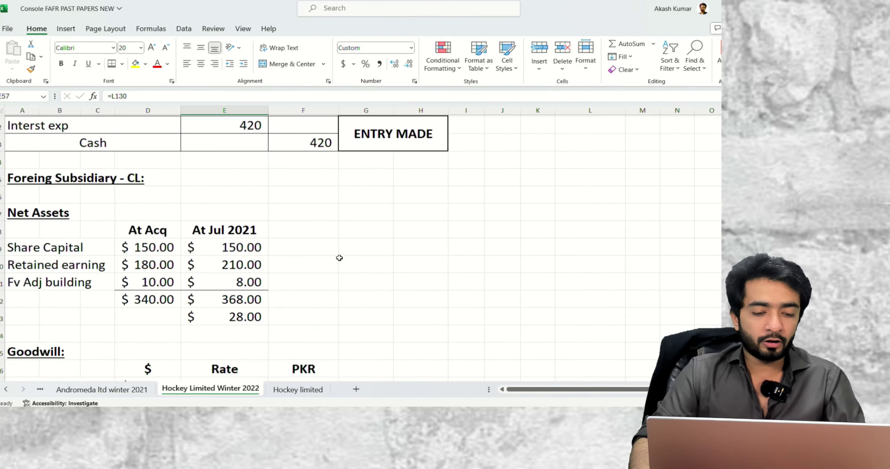
pyautogui.click(281, 229)
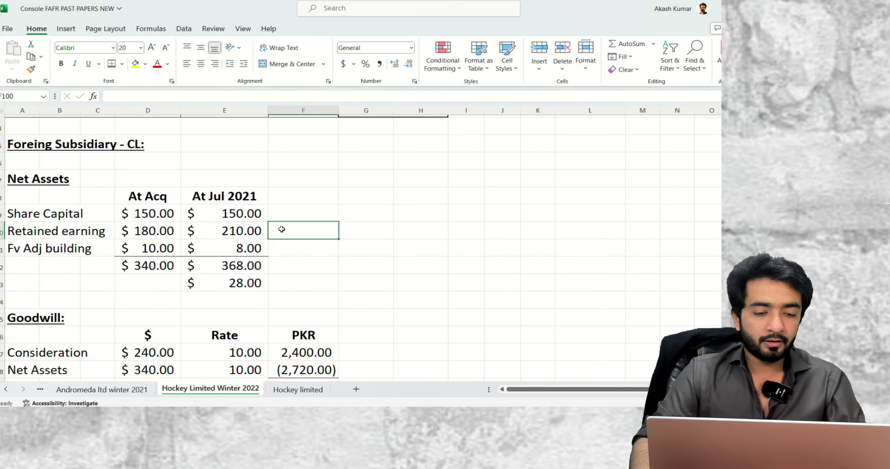
pyautogui.write('235')
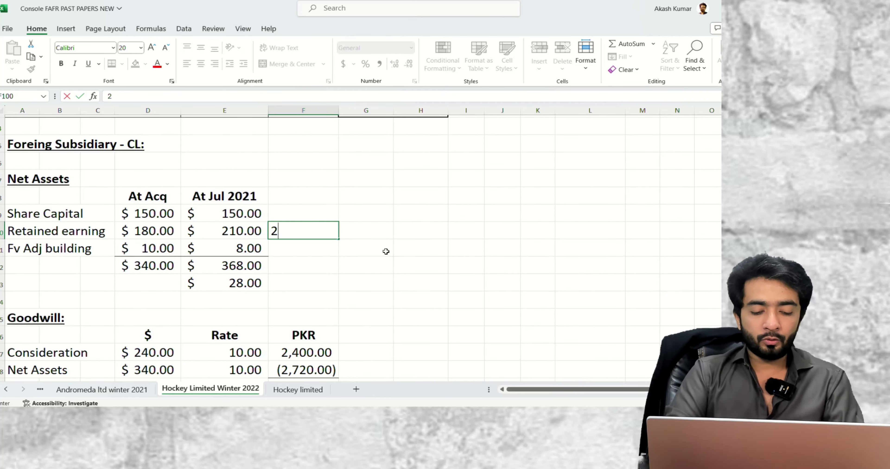
pyautogui.press('Left')
pyautogui.hotkey('ctrl', 'c')
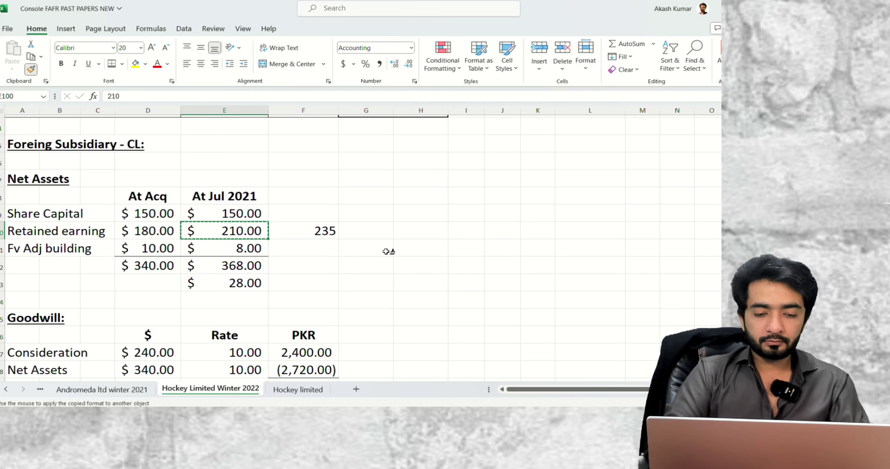
pyautogui.press('Right')
pyautogui.hotkey('ctrl', 'alt', 'v')
pyautogui.press('t')
pyautogui.press('Return')
# Link the share capital in F99 to E99 and head the new column "At Rep" in F98, centred
pyautogui.press('Up')
pyautogui.write('=')
pyautogui.press('Left')
pyautogui.press('Return')
pyautogui.press('Up')
pyautogui.press('Up')
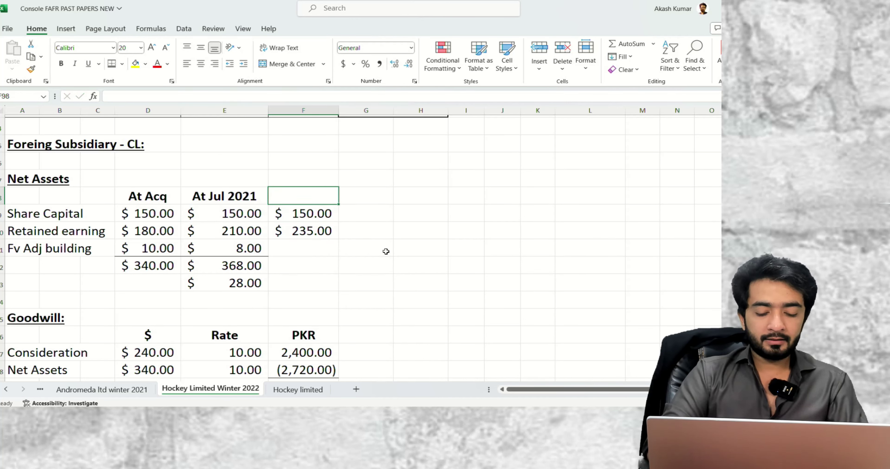
pyautogui.write('At Rep')
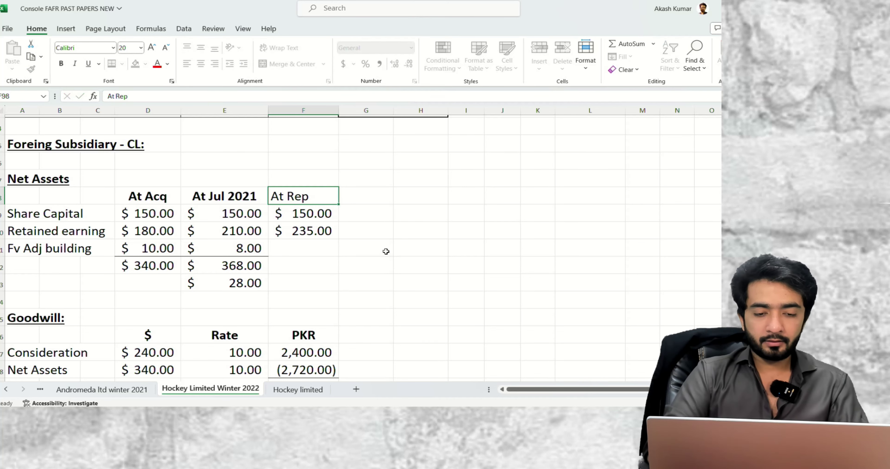
pyautogui.hotkey('ctrl', 'Return')
pyautogui.hotkey('alt', 'h')
pyautogui.press('a')
pyautogui.press('c')
# Copy the net assets total formula from E102 into F102 for the At Rep column
pyautogui.press('Down')
pyautogui.press('Down')
pyautogui.press('Down')
pyautogui.press('Down')
pyautogui.press('Left')
pyautogui.hotkey('ctrl', 'c')
pyautogui.press('Right')
pyautogui.hotkey('ctrl', 'v')
# Check the At Rep total formula in F102 and the Fv Adj building formula in E101
pyautogui.press('F2')
pyautogui.press('Escape')
pyautogui.press('Up')
pyautogui.press('Up')
pyautogui.press('Left')
pyautogui.press('Down')
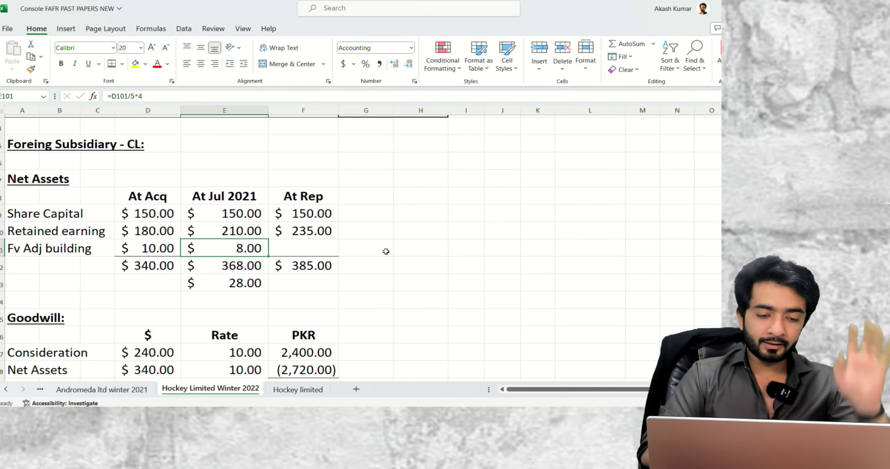
pyautogui.press('Right')
pyautogui.press('Right')
pyautogui.press('Down')
pyautogui.press('Left')
pyautogui.press('F2')
pyautogui.press('Escape')
# Label G100 "Post Acq" beside the At Rep retained earnings
pyautogui.press('Right')
pyautogui.press('Up')
pyautogui.press('Up')
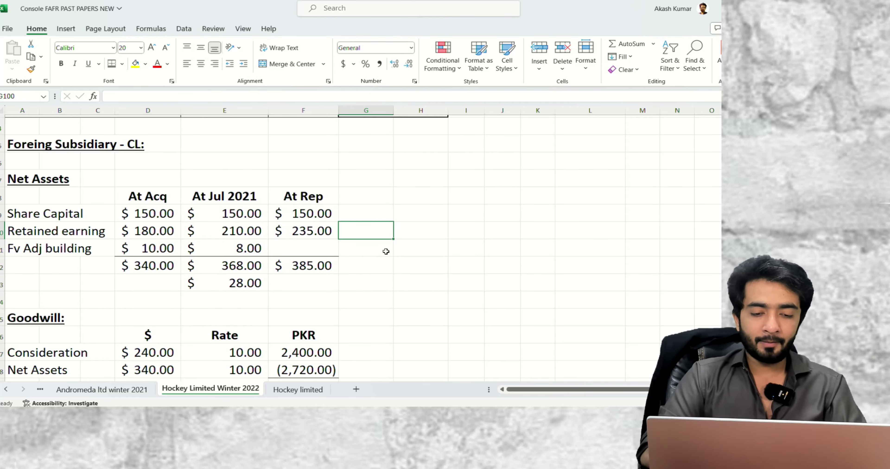
pyautogui.press('Right')
pyautogui.press('Left')
pyautogui.write('Post Acq')
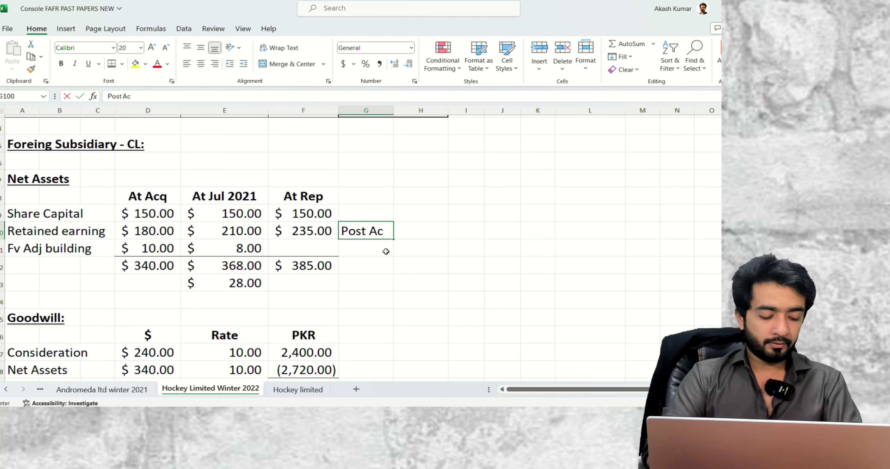
# Calculate the post-acquisition profit in H100 as F100 minus E100
pyautogui.press('Right')
pyautogui.press('Right')
pyautogui.press('Left')
pyautogui.write('=')
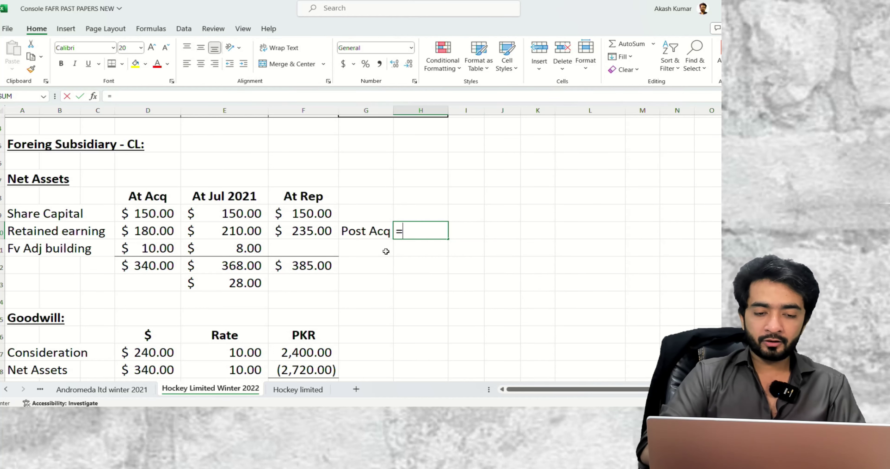
pyautogui.press('Left')
pyautogui.press('Left')
pyautogui.write('-')
pyautogui.press('Left')
pyautogui.press('Left')
pyautogui.press('Left')
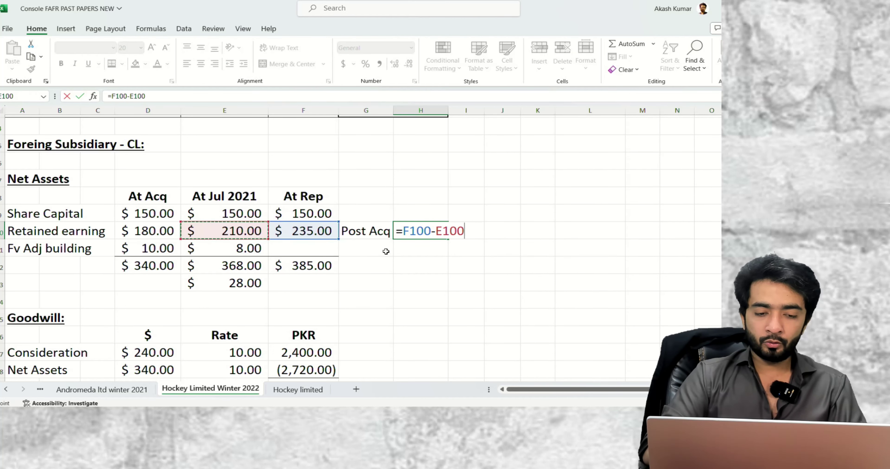
pyautogui.press('Return')
# Label G101 "% 30%" and calculate the 30% share in H101 with =H100*30%
pyautogui.press('Left')
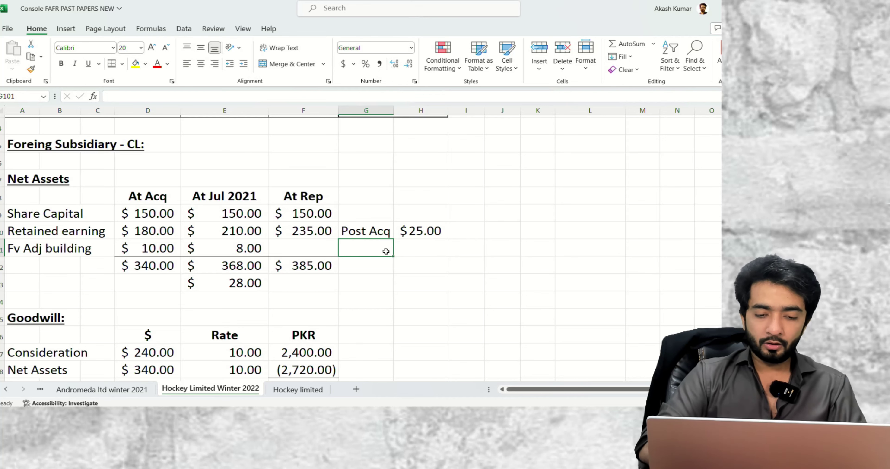
pyautogui.write('% 30%')
pyautogui.press('Right')
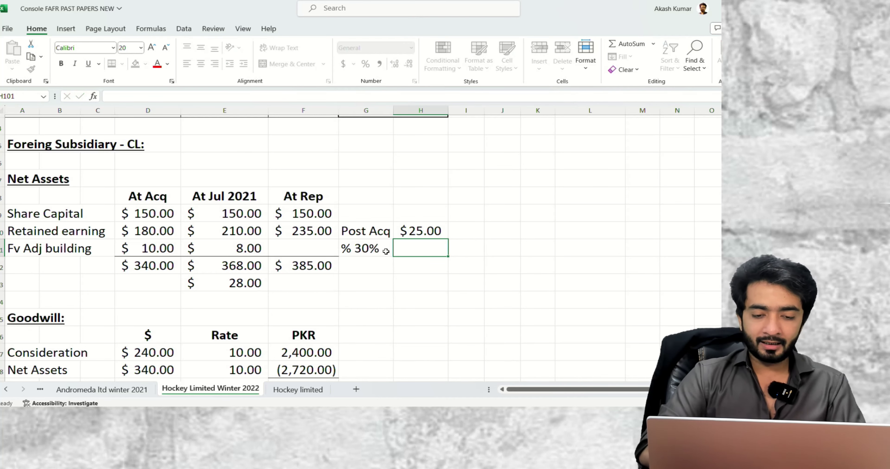
pyautogui.press('Left')
pyautogui.press('Right')
pyautogui.write('=')
pyautogui.press('Up')
pyautogui.write('*30%')
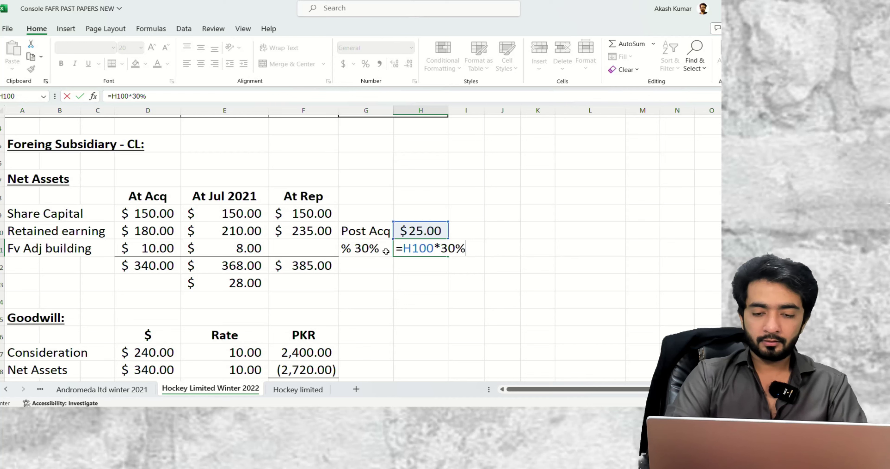
pyautogui.press('Return')
pyautogui.press('Up')
pyautogui.press('Down')
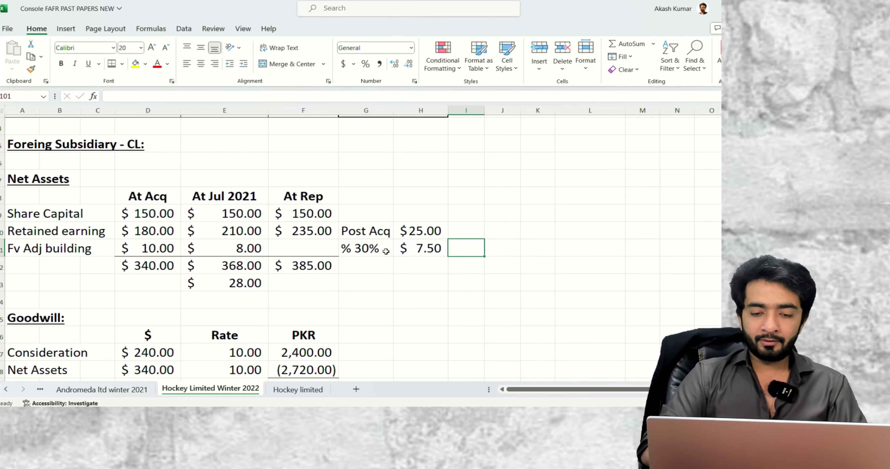
pyautogui.press('Right')
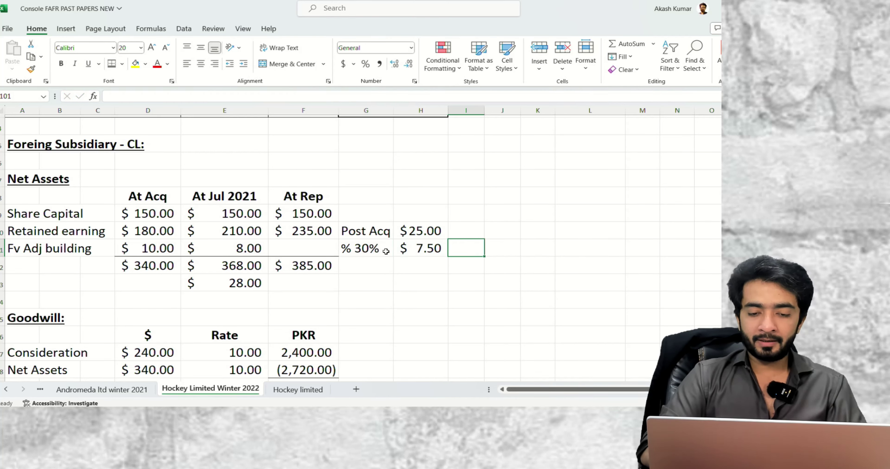
pyautogui.press('Left')
pyautogui.press('Up')
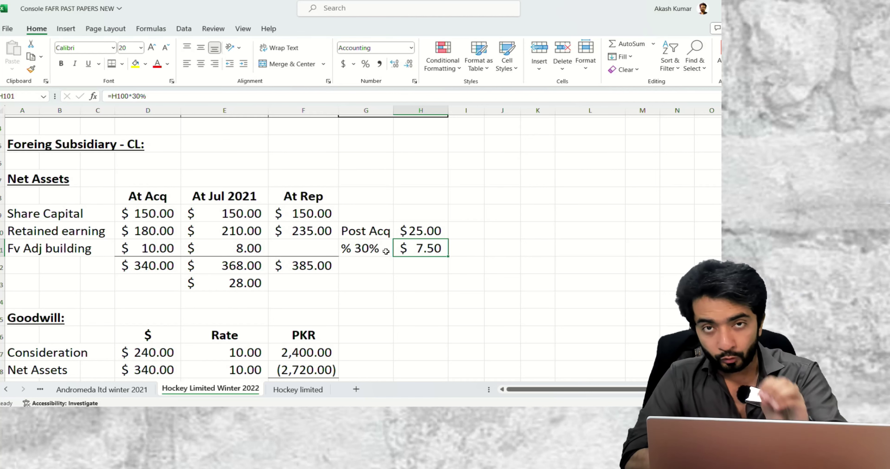
pyautogui.press('Down')
pyautogui.write('x')
pyautogui.hotkey('ctrl', 'Return')
pyautogui.scroll(-8, 346, 264)
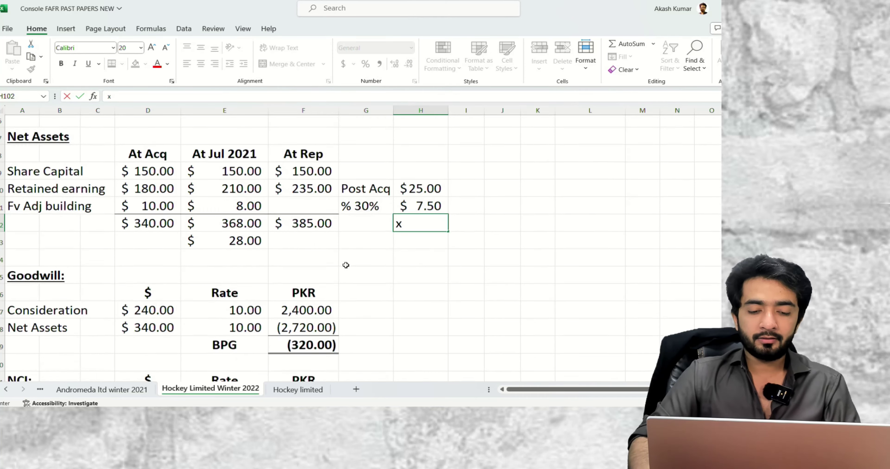
pyautogui.scroll(13, 346, 264)
pyautogui.scroll(-2, 395, 284)
pyautogui.scroll(-6, 395, 285)
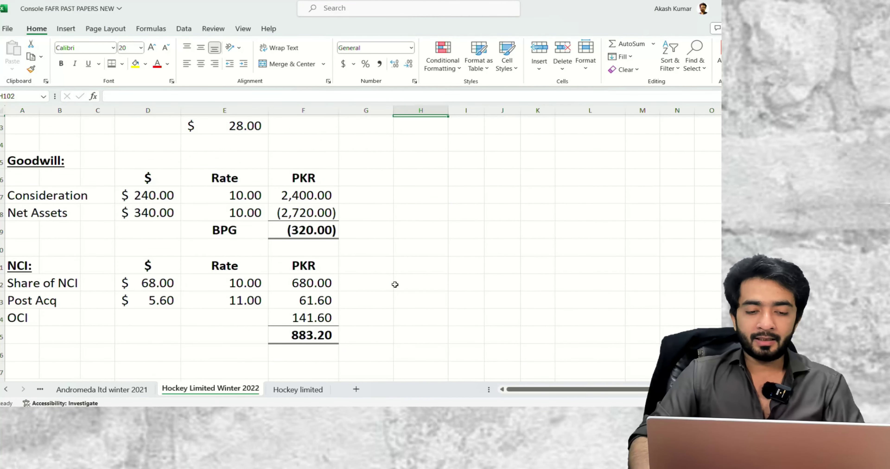
pyautogui.scroll(2, 293, 268)
pyautogui.press('Delete')
# Add a bold, underlined heading "Associate working:" in A148, below the Separate books actual gain working
pyautogui.click(187, 261)
pyautogui.scroll(-15, 417, 271)
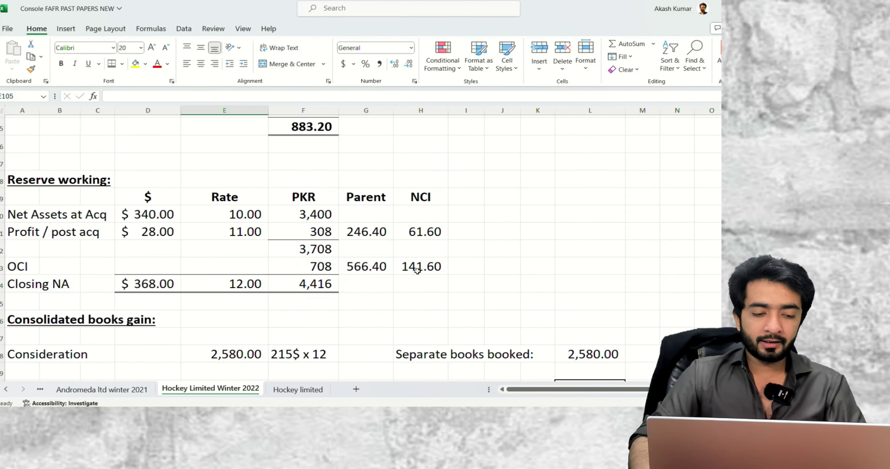
pyautogui.click(42, 238)
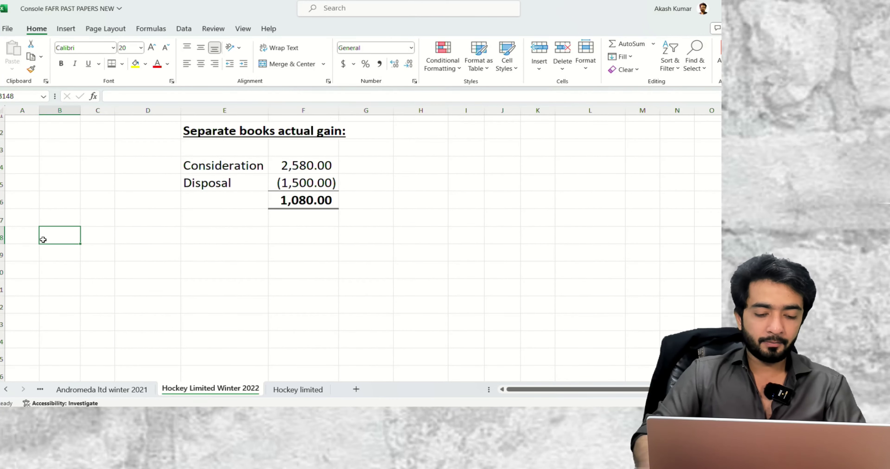
pyautogui.press('Left')
pyautogui.write('Associate working:')
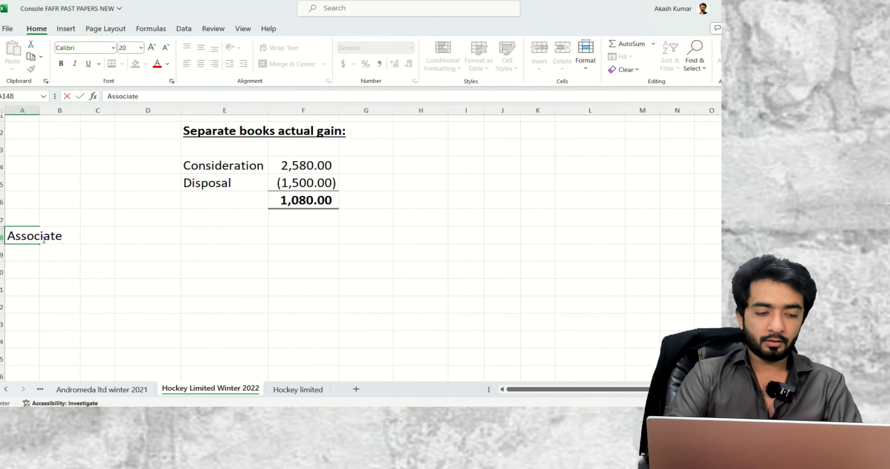
pyautogui.hotkey('ctrl', 'Return')
pyautogui.hotkey('ctrl', 'b')
pyautogui.hotkey('ctrl', 'u')
pyautogui.press('Down')
pyautogui.press('Down')
pyautogui.press('Right')
pyautogui.press('Right')
pyautogui.press('Left')
pyautogui.press('Left')
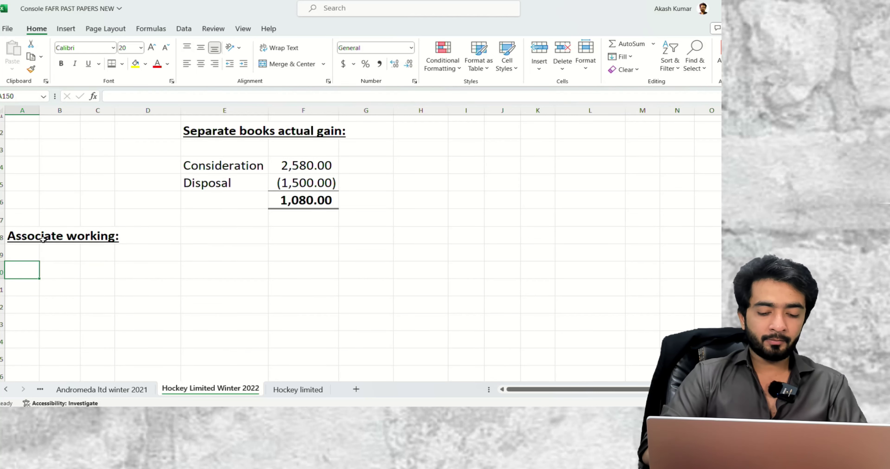
# Label A150 "Initial amount" under the Associate working heading
pyautogui.press('Down')
pyautogui.press('Right')
pyautogui.press('Up')
pyautogui.press('Right')
pyautogui.press('Right')
pyautogui.press('Left')
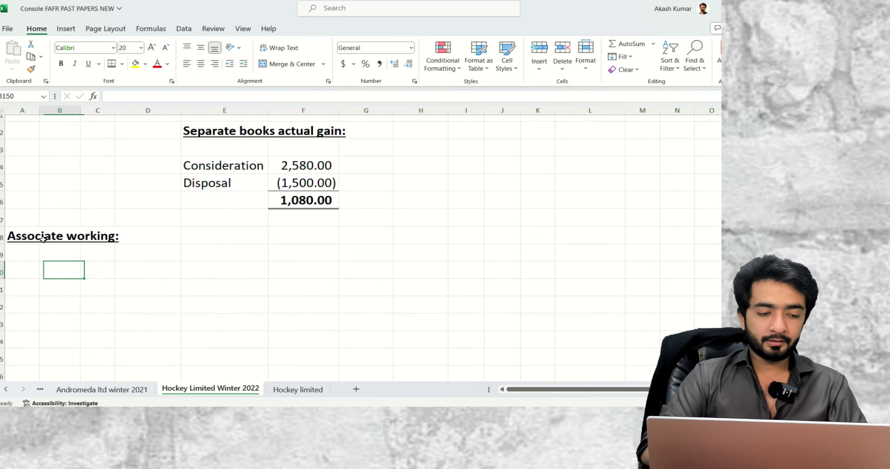
pyautogui.press('Left')
pyautogui.press('Left')
pyautogui.write('Initial amoun')
pyautogui.press('Right')
pyautogui.press('Right')
pyautogui.press('Right')
pyautogui.press('Right')
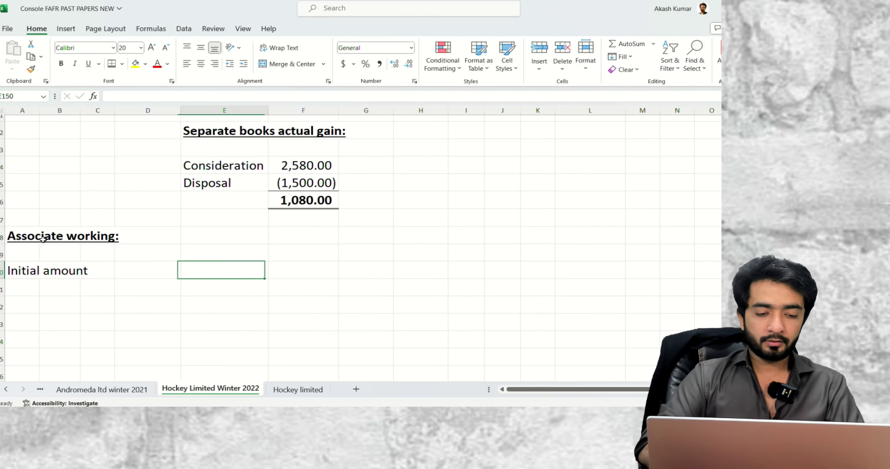
# Link E150 to the FV of remaining investment in the consolidated disposal gain working
pyautogui.write('=')
pyautogui.scroll(4, 43, 240)
pyautogui.scroll(1, 43, 240)
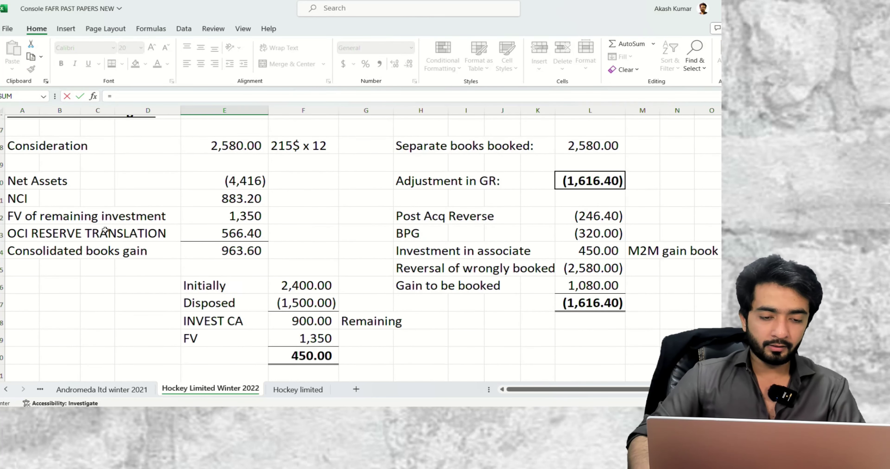
pyautogui.click(239, 223)
pyautogui.press('Tab')
# Label A151 "Post Acq share of profit"
pyautogui.press('Down')
pyautogui.press('Down')
pyautogui.press('Left')
pyautogui.press('Left')
pyautogui.press('Left')
pyautogui.press('Left')
pyautogui.press('Up')
pyautogui.press('Left')
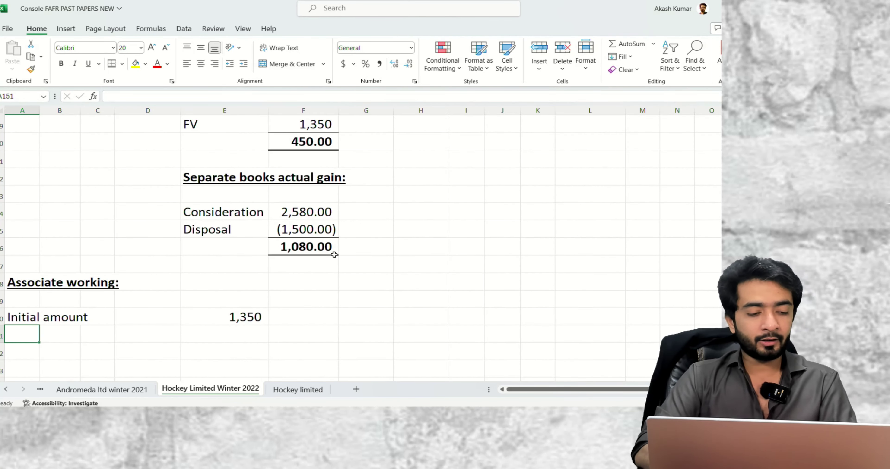
pyautogui.write('Post Acq')
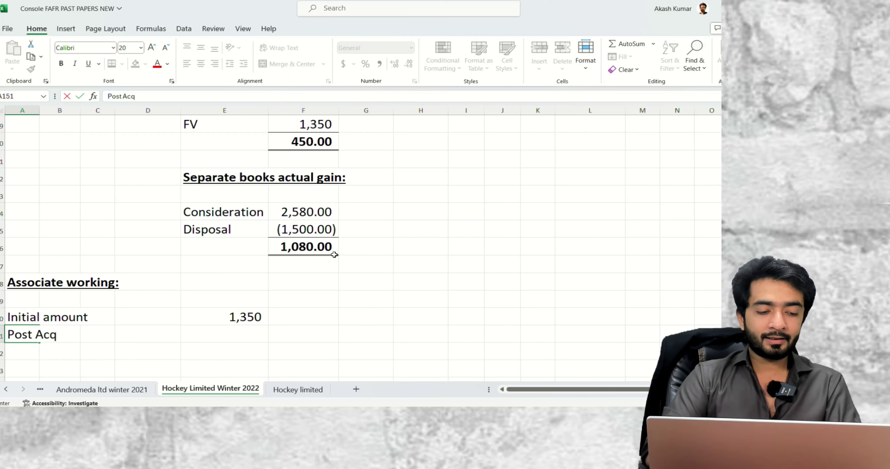
pyautogui.write(' share of profit')
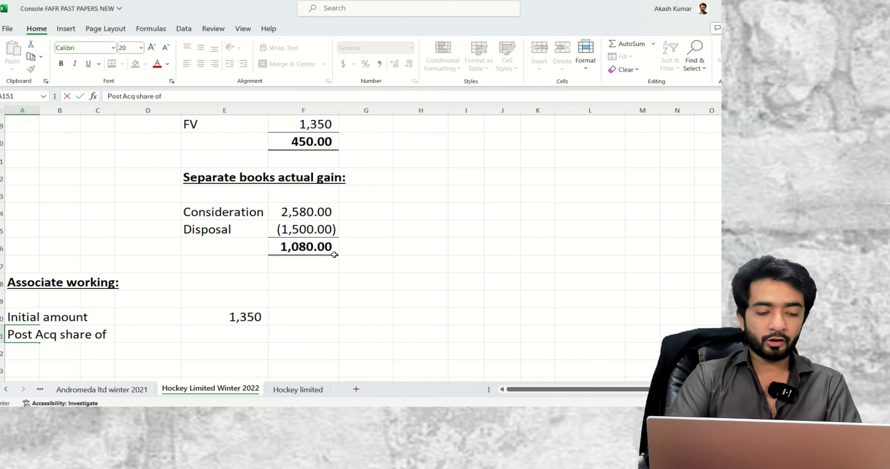
# Calculate the post-acquisition share of profit in E151 with =H101*13, using the 2021-22 average exchange rate
pyautogui.press('Tab')
pyautogui.press('Tab')
pyautogui.press('Tab')
pyautogui.press('Tab')
pyautogui.press('Tab')
pyautogui.hotkey('shift', 'Tab')
pyautogui.write('=')
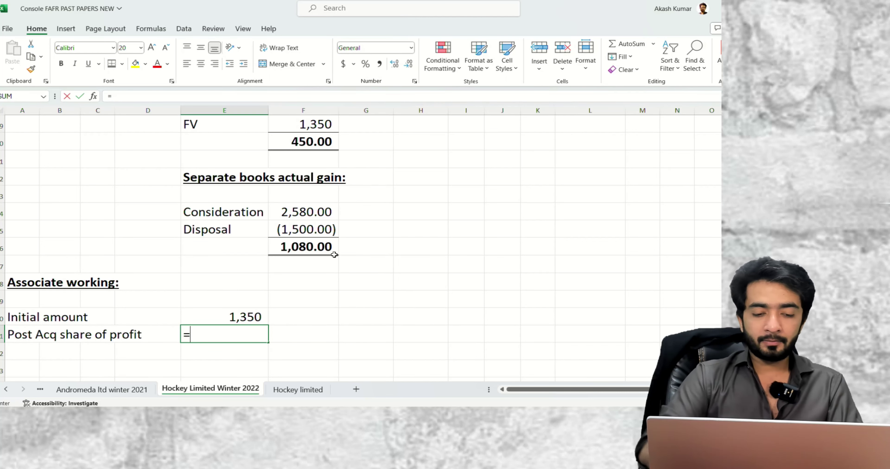
pyautogui.scroll(10, 334, 255)
pyautogui.scroll(20, 405, 256)
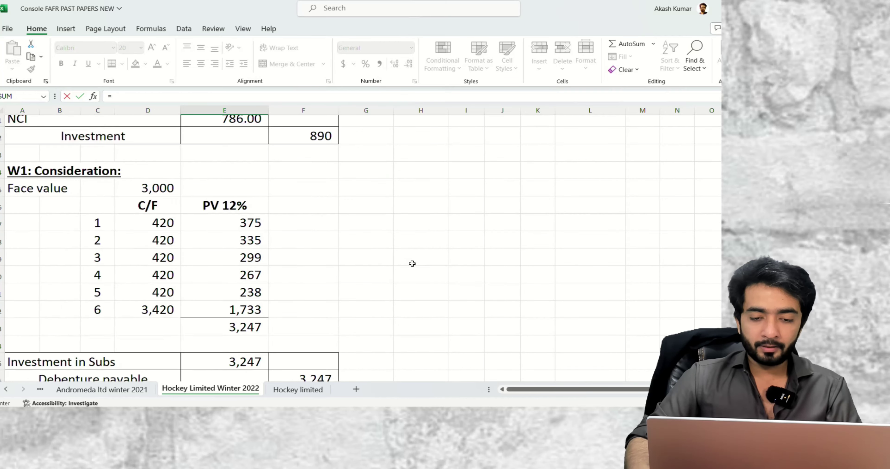
pyautogui.scroll(-12, 414, 263)
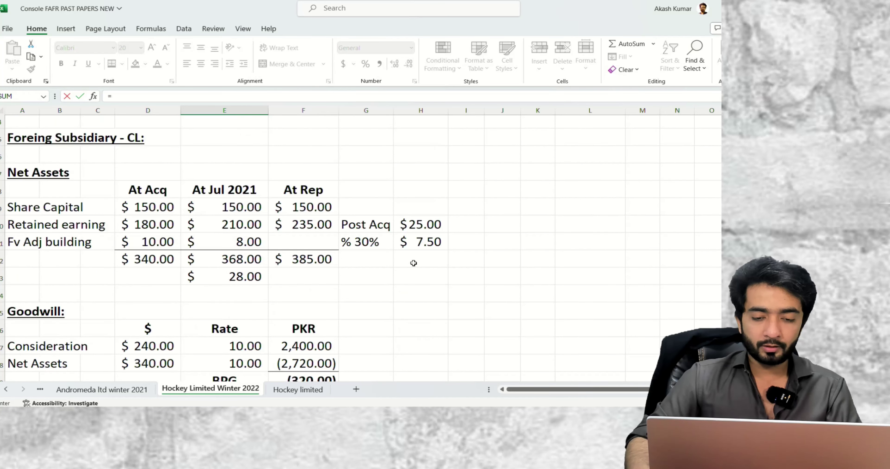
pyautogui.click(430, 242)
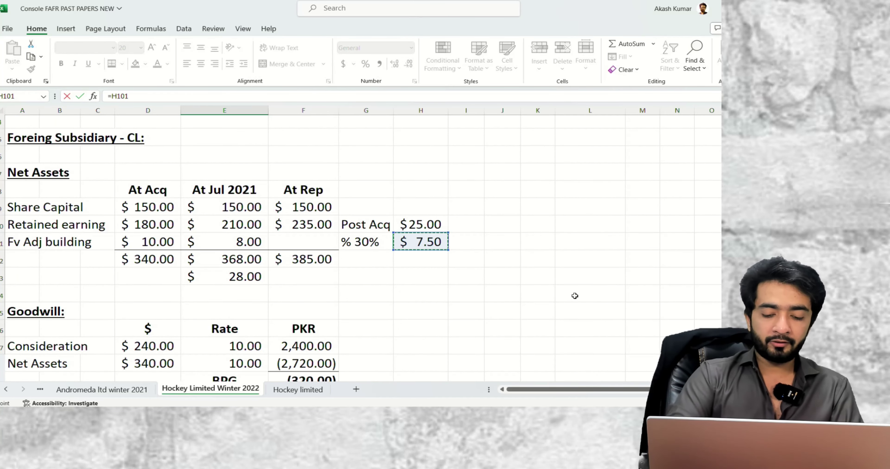
pyautogui.write('*')
pyautogui.scroll(12, 555, 294)
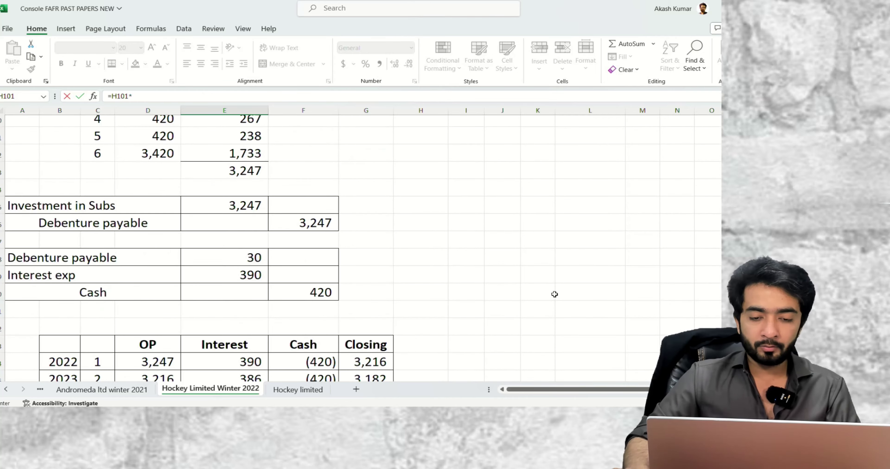
pyautogui.scroll(-4, 555, 294)
pyautogui.scroll(3, 553, 294)
pyautogui.scroll(10, 553, 294)
pyautogui.scroll(-5, 556, 295)
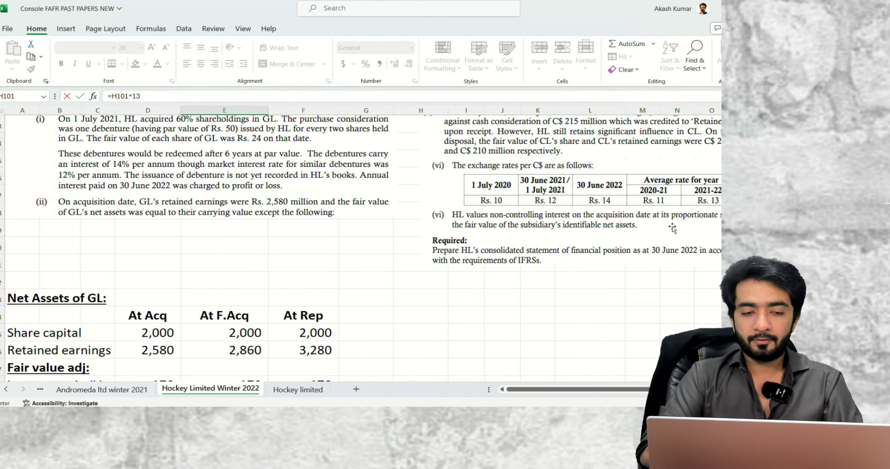
pyautogui.hotkey('ctrl', 'Return')
# Total the associate's initial amount and profit share in E152 with =SUM(E150:E151) and add a top border
pyautogui.press('Down')
pyautogui.hotkey('alt', '=')
pyautogui.hotkey('ctrl', 'Return')
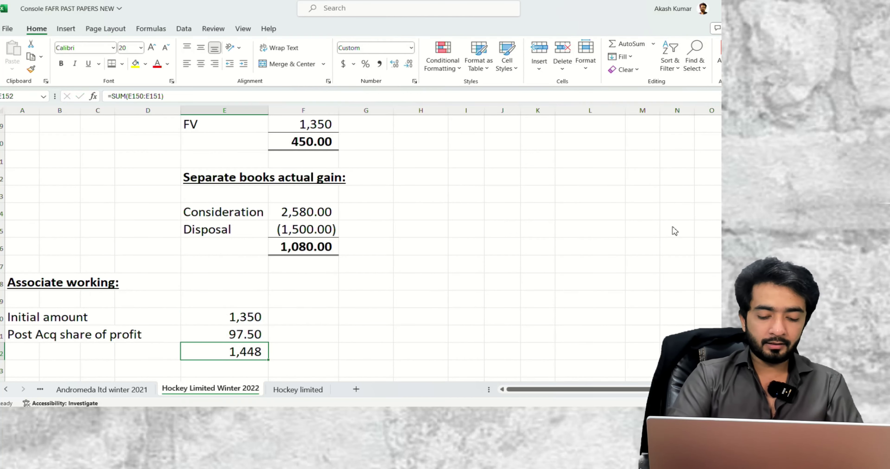
pyautogui.hotkey('alt', 'h')
pyautogui.press('b')
pyautogui.press('p')
# Label A154 "Closing value", two rows below the associate total
pyautogui.press('Down')
pyautogui.press('Down')
pyautogui.press('Home')
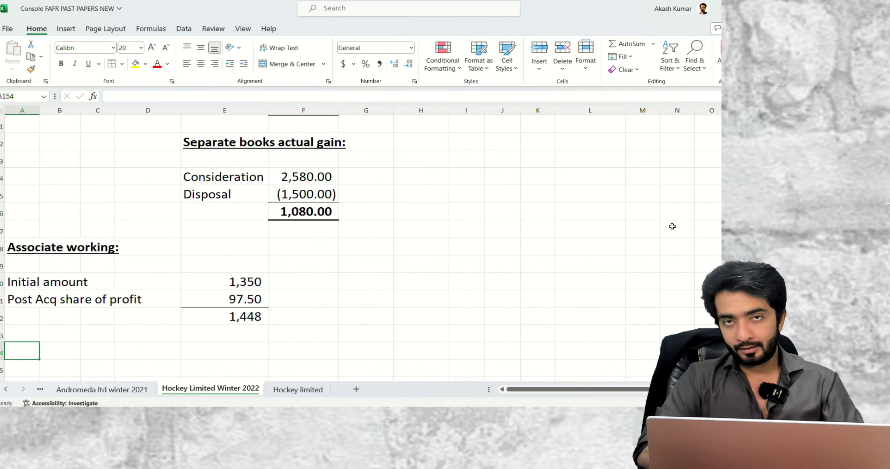
pyautogui.press('Right')
pyautogui.press('Right')
pyautogui.press('Right')
pyautogui.press('Up')
pyautogui.press('Down')
pyautogui.press('Left')
pyautogui.press('Left')
pyautogui.press('Left')
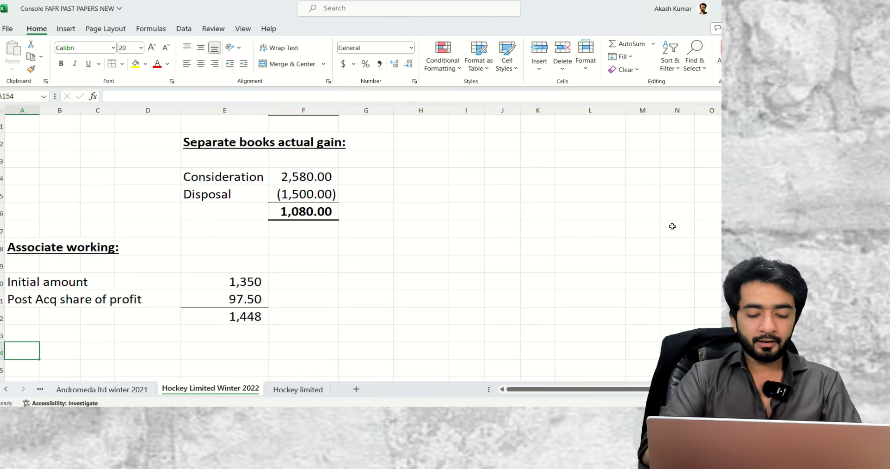
pyautogui.write('Closing value')
# Enter the calculation note "150 $ / 10 x 30% =" in F154
pyautogui.press('Right')
pyautogui.press('Right')
pyautogui.press('Right')
pyautogui.press('Right')
pyautogui.press('Right')
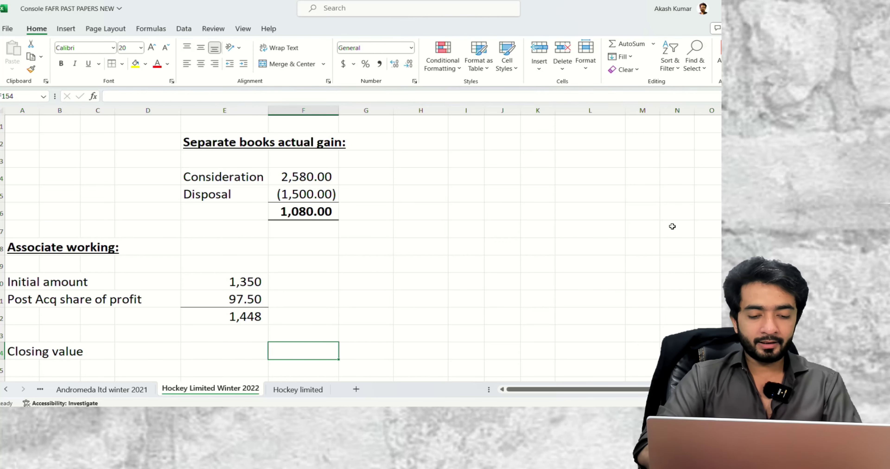
pyautogui.scroll(8, 671, 227)
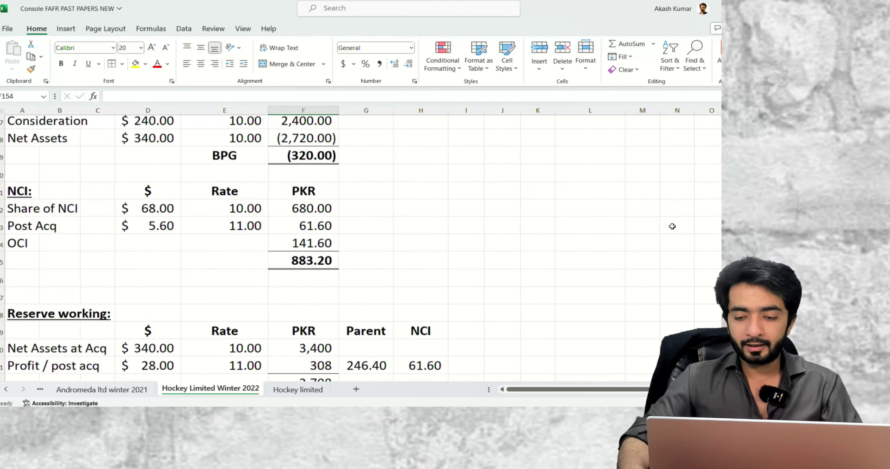
pyautogui.scroll(-7, 671, 228)
pyautogui.scroll(-3, 671, 231)
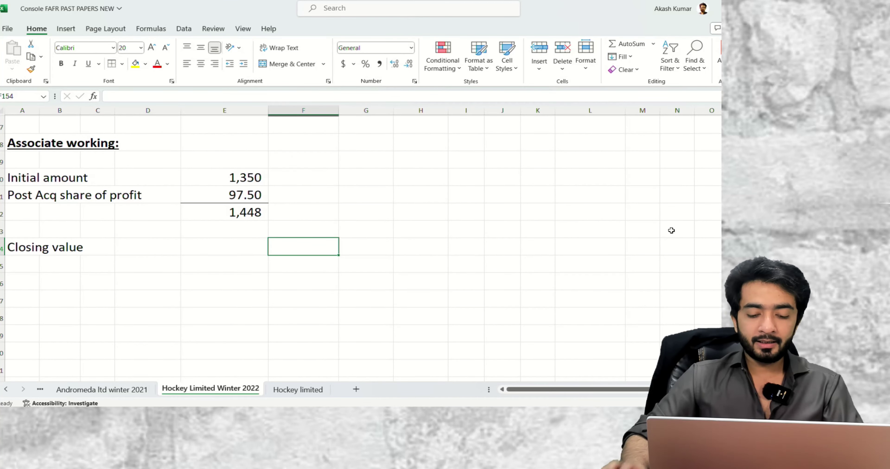
pyautogui.write('150')
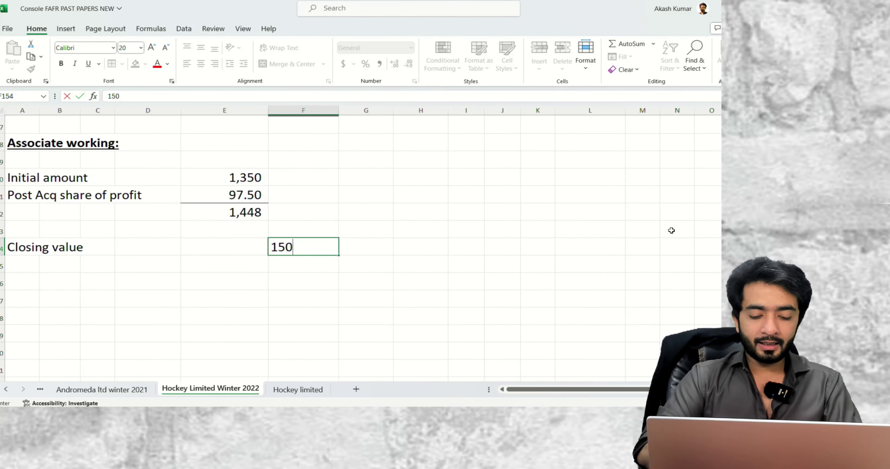
pyautogui.write(' $ ')
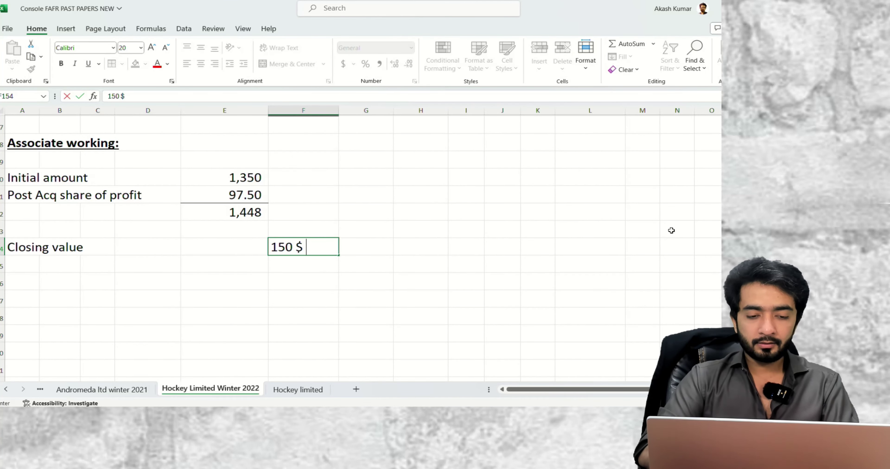
pyautogui.write('/ 10 x 30 ')
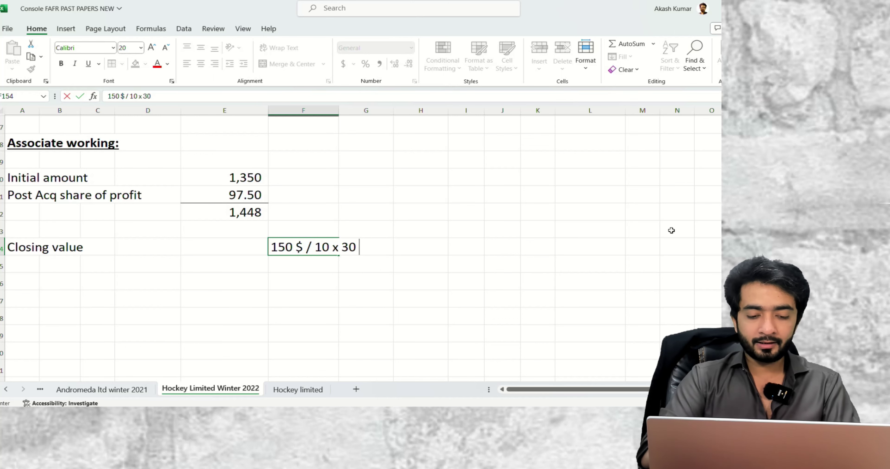
pyautogui.write('% ')
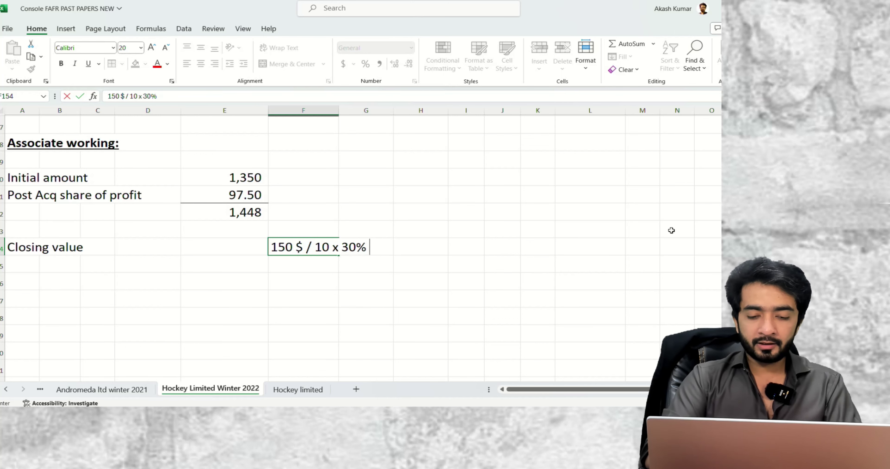
pyautogui.write('=')
# Calculate the value of the remaining 30% holding in G152 with =150/10*30%*25*12
pyautogui.press('Right')
pyautogui.press('Up')
pyautogui.press('Up')
pyautogui.write('=150/10')
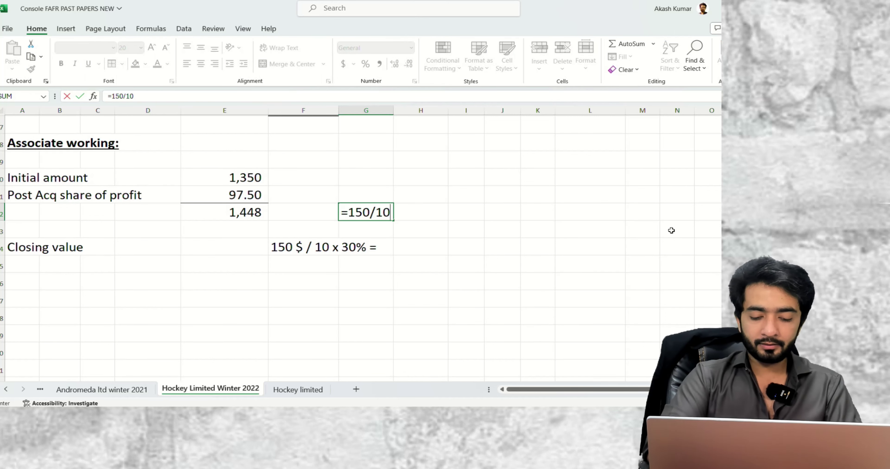
pyautogui.write('*30%')
pyautogui.press('Return')
pyautogui.hotkey('ctrl', 'Return')
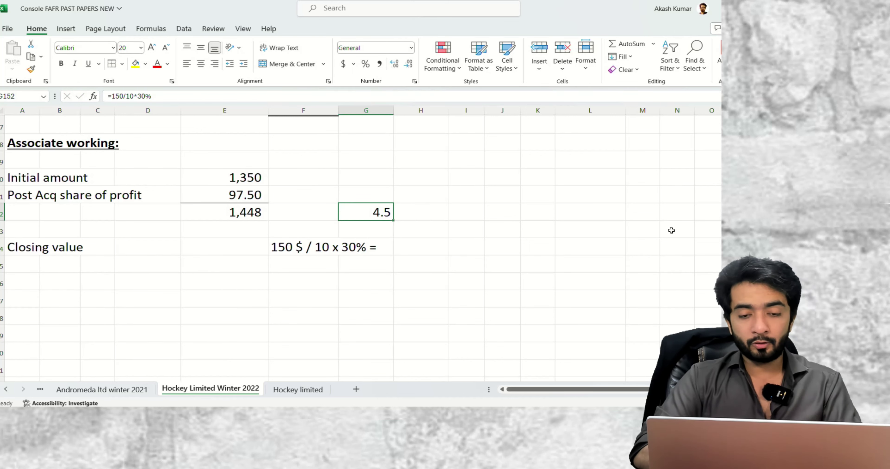
pyautogui.press('F2')
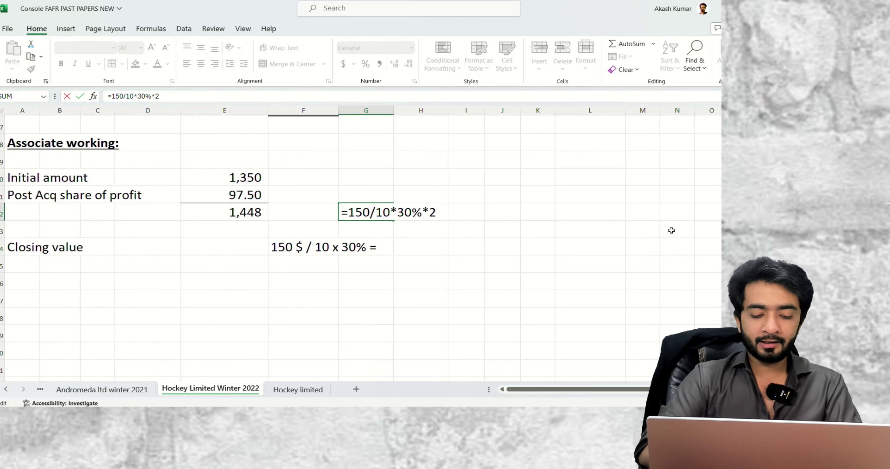
pyautogui.write('*25*12')
pyautogui.hotkey('ctrl', 'Return')
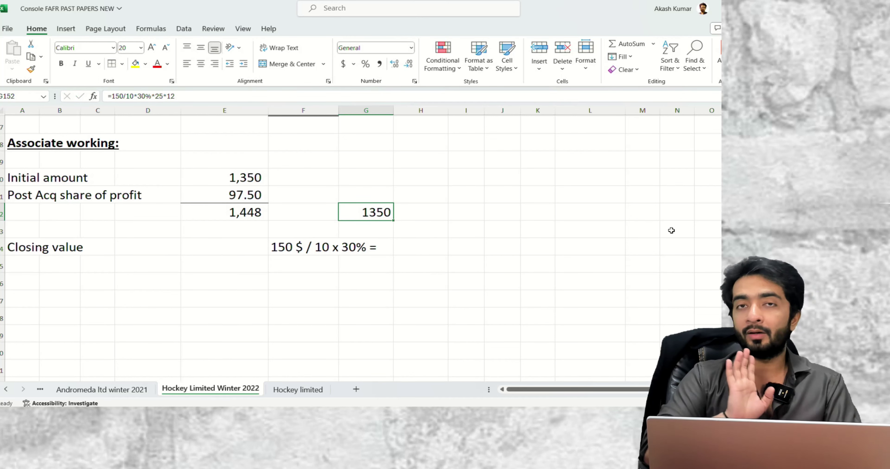
# Remove the 12 exchange rate multiplier from G152 so the formula reads =150/10*30%*25
pyautogui.press('F2')
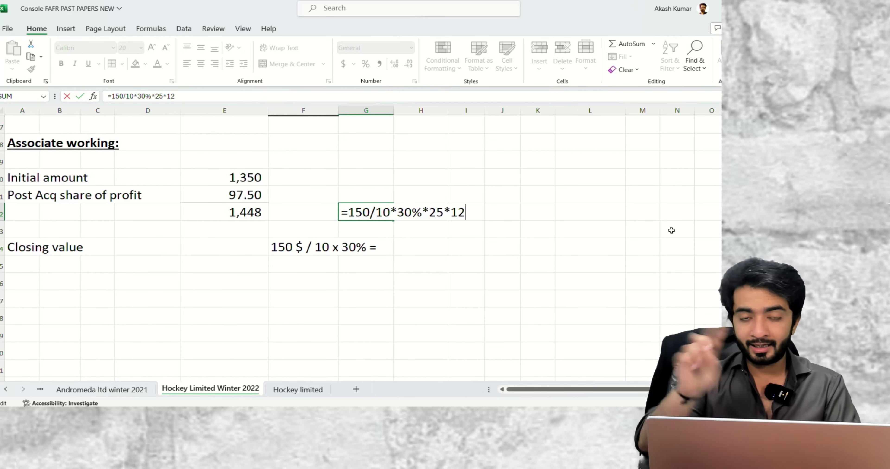
pyautogui.hotkey('shift', 'Left')
pyautogui.hotkey('shift', 'Left')
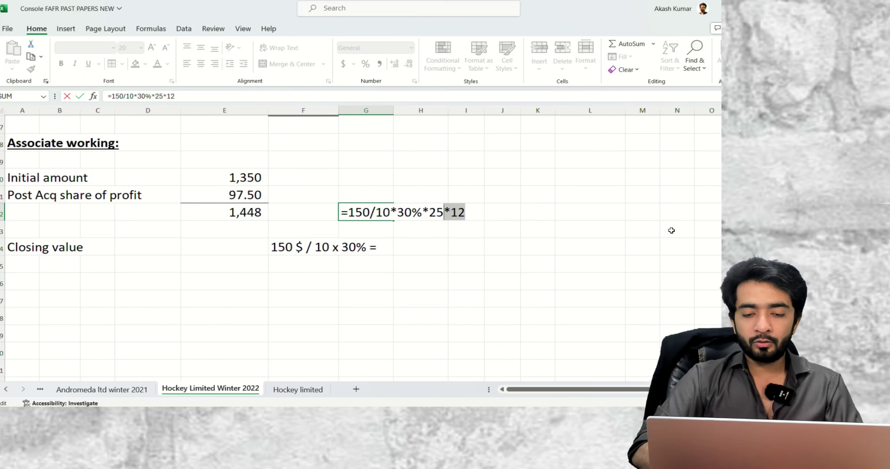
pyautogui.press('BackSpace')
pyautogui.hotkey('ctrl', 'Return')
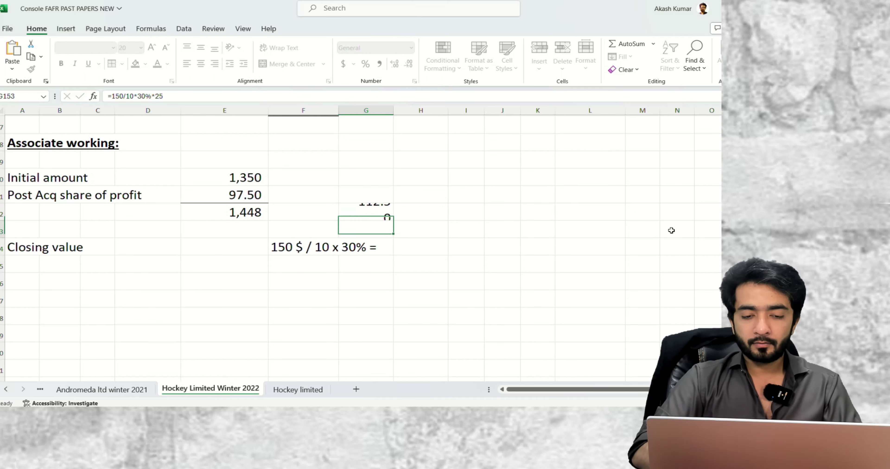
# Move the formula =150/10*30%*25 from G152 to H154, beside the calculation note
pyautogui.hotkey('ctrl', 'c')
pyautogui.press('Right')
pyautogui.press('Down')
pyautogui.press('Down')
pyautogui.press('Return')
pyautogui.press('F2')
pyautogui.press('Escape')
pyautogui.press('F2')
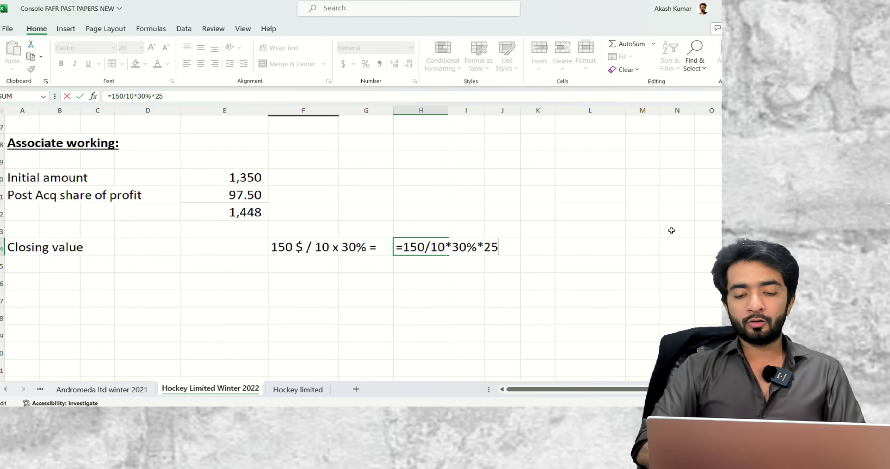
pyautogui.press('Escape')
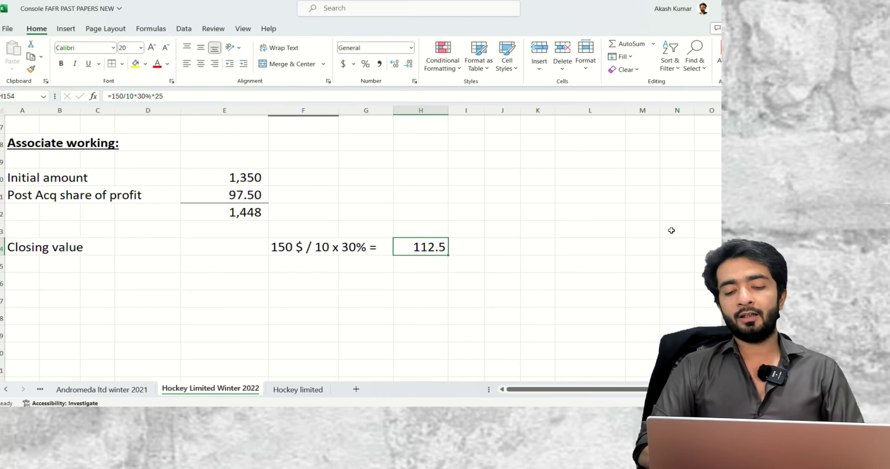
pyautogui.press('F2')
pyautogui.press('Escape')
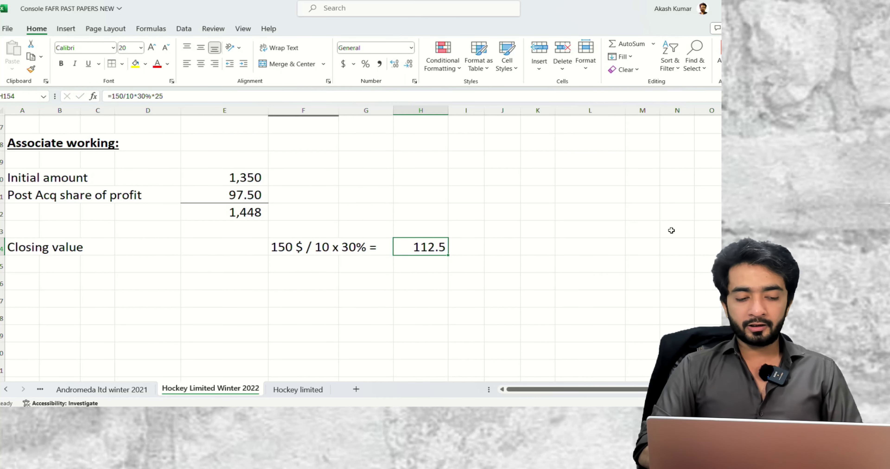
# Replace the label in A154 with "Dollar value"
pyautogui.press('Left')
pyautogui.press('Left')
pyautogui.press('Left')
pyautogui.press('Left')
pyautogui.press('Left')
pyautogui.press('Left')
pyautogui.press('Left')
pyautogui.write('Do')
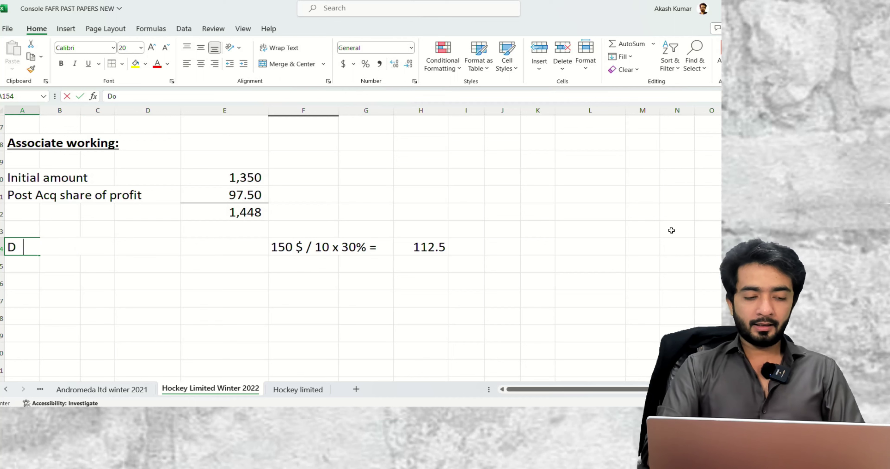
pyautogui.write('llar value')
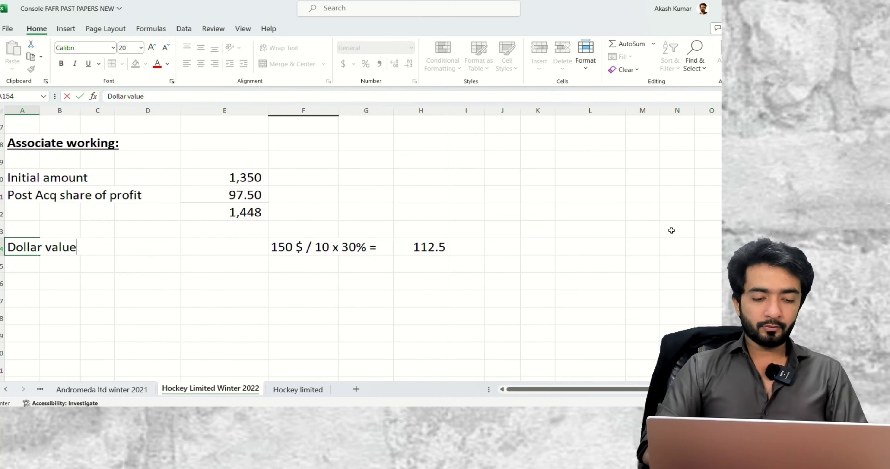
# Move the dollar value formula from H154 to E154, in line with the associate amounts
pyautogui.press('Right')
pyautogui.press('Right')
pyautogui.press('Right')
pyautogui.press('Right')
pyautogui.press('Right')
pyautogui.press('Right')
pyautogui.press('Right')
pyautogui.hotkey('ctrl', 'x')
pyautogui.press('Left')
pyautogui.press('Left')
pyautogui.press('Left')
pyautogui.hotkey('ctrl', 'v')
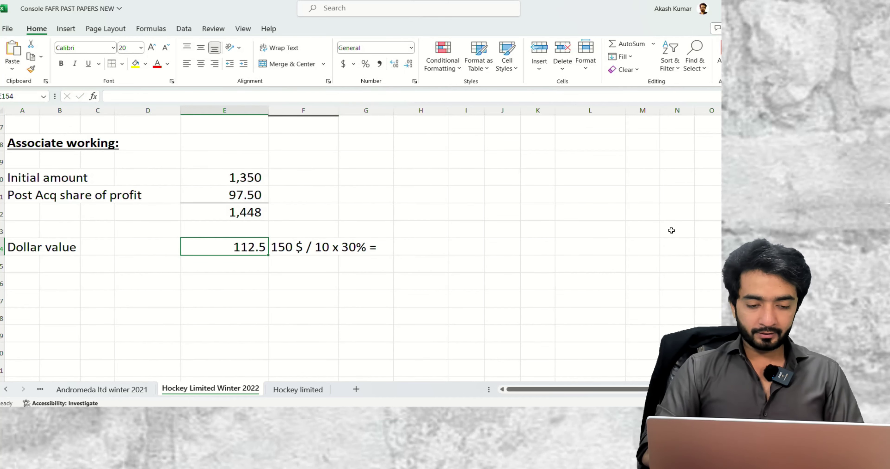
# Complete the calculation note in F154 as "150 $ / 10 x 30% x 25", keeping =150/10*30%*25 in E154
pyautogui.press('Right')
pyautogui.press('F2')
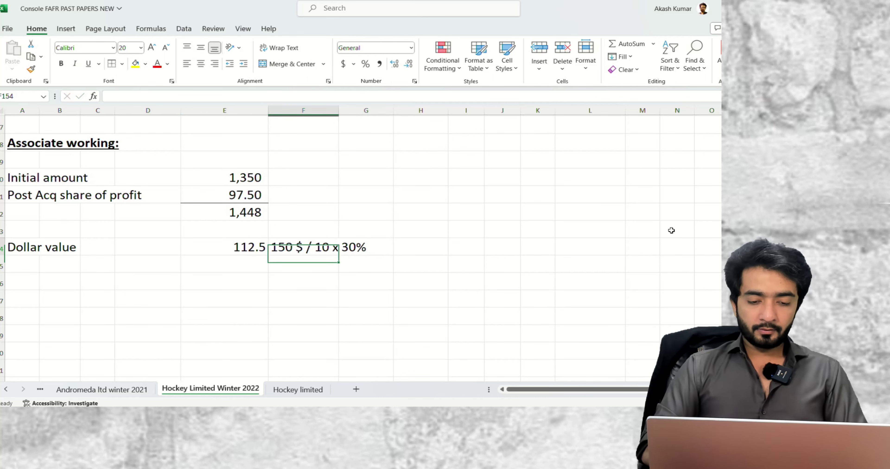
pyautogui.write('x 2')
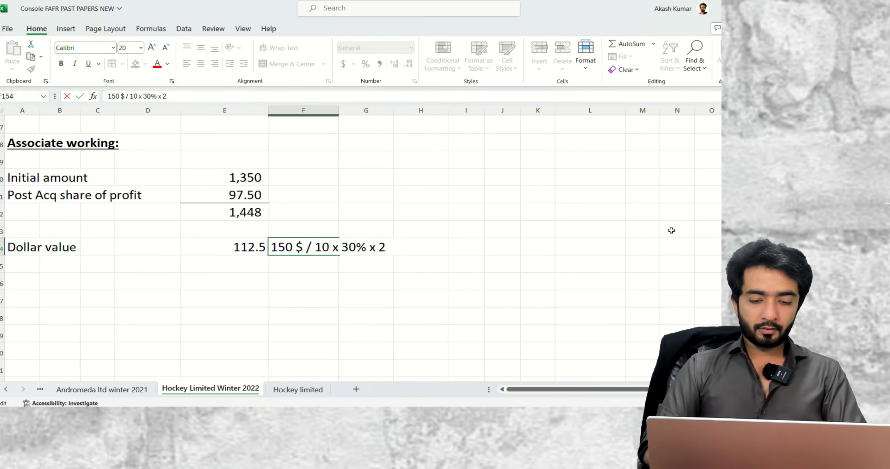
pyautogui.write('5')
pyautogui.press('Return')
pyautogui.press('Up')
pyautogui.press('Left')
pyautogui.write('=150/10*30%*25')
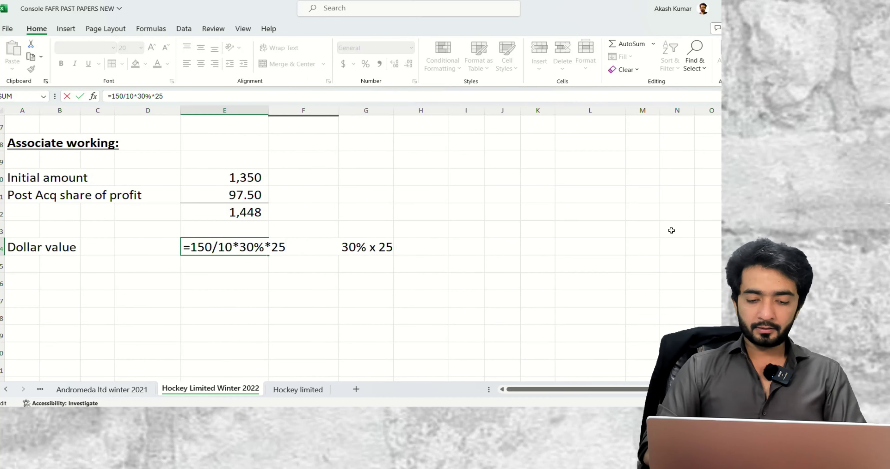
pyautogui.press('Return')
# Label A155 "Add: Post Acq share of profit" below the dollar value row
pyautogui.press('Left')
pyautogui.press('Left')
pyautogui.press('Left')
pyautogui.press('Left')
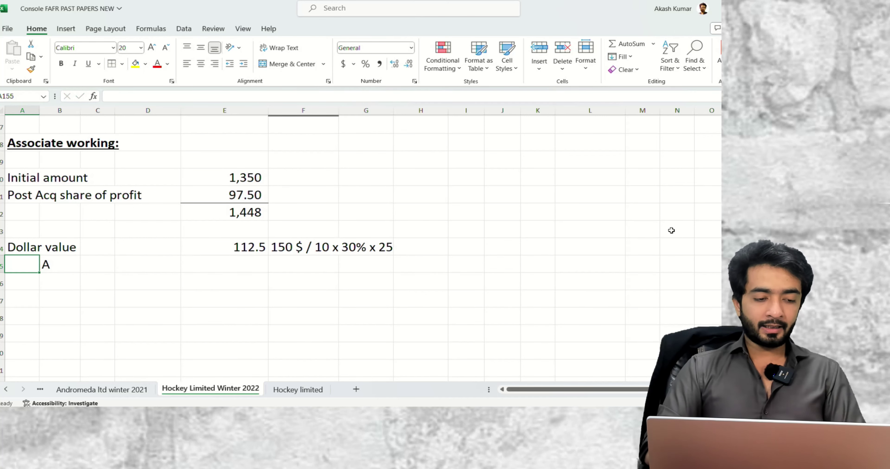
pyautogui.write('Add: P')
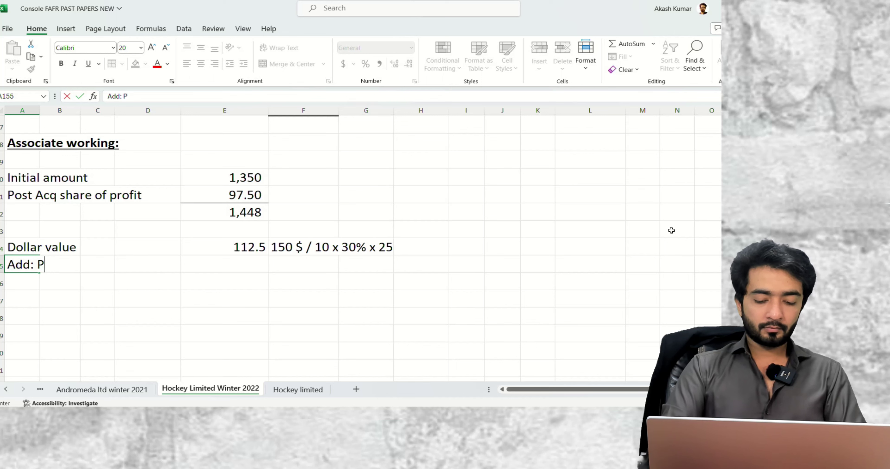
pyautogui.write('ost Acq share of profit')
# Link E155 to the 30% share of CL's post-acquisition profit in H101
pyautogui.press('Right')
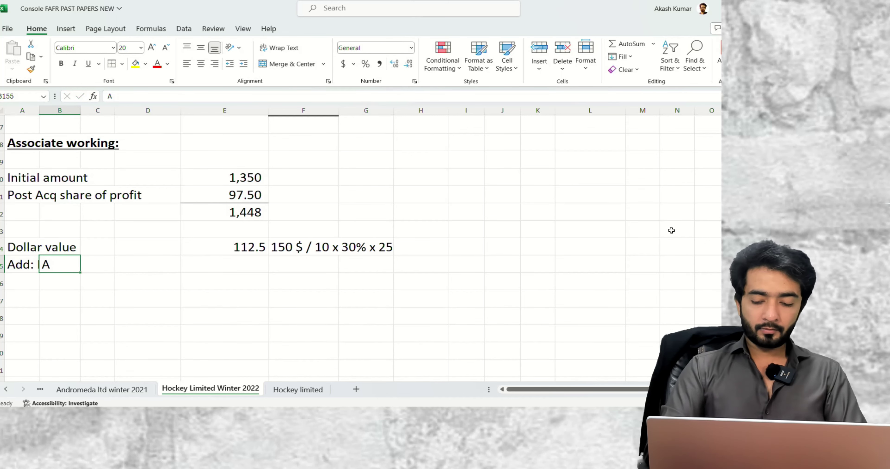
pyautogui.press('Right')
pyautogui.press('Right')
pyautogui.press('Right')
pyautogui.write('=')
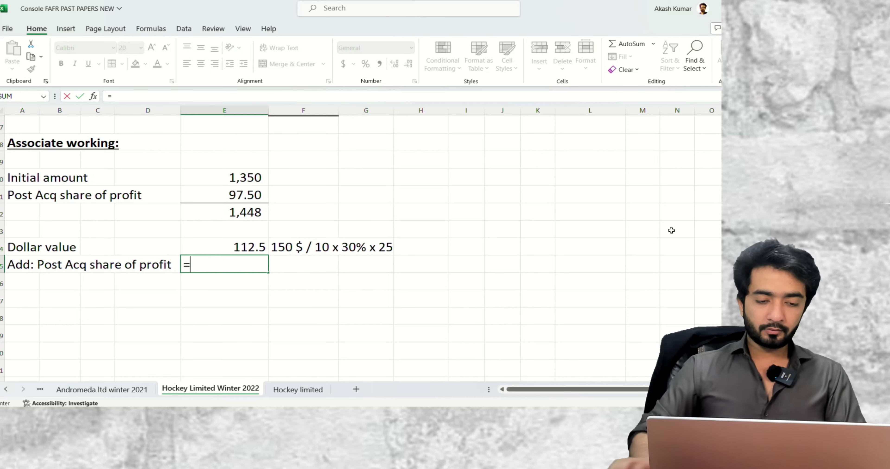
pyautogui.scroll(20, 670, 231)
pyautogui.scroll(-7, 469, 275)
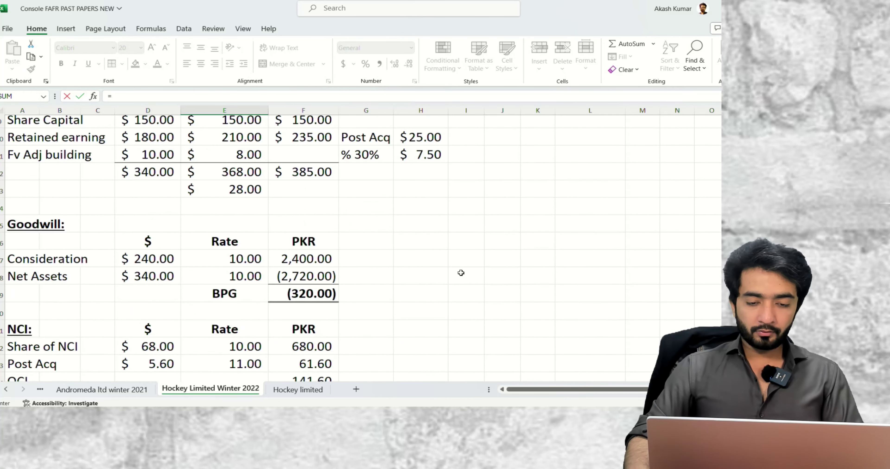
pyautogui.click(434, 161)
pyautogui.press('Tab')
# Copy the dollar accounting format from E155 to the dollar value in E154
pyautogui.press('Left')
pyautogui.press('Left')
pyautogui.press('Up')
pyautogui.press('Right')
pyautogui.press('Down')
pyautogui.hotkey('alt', 'h')
pyautogui.press('f')
pyautogui.press('p')
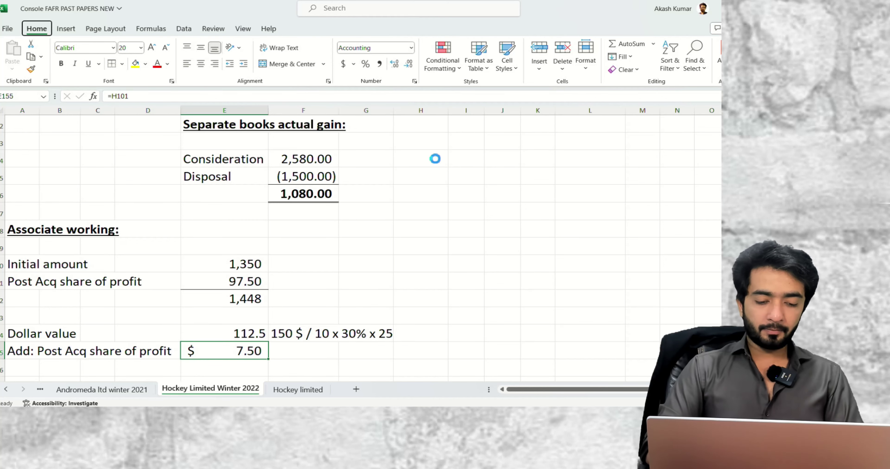
pyautogui.press('Up')
pyautogui.press('Down')
# Total the two dollar amounts in E156 and add a border line above the total
pyautogui.press('Down')
pyautogui.press('Up')
pyautogui.press('Down')
pyautogui.hotkey('alt', '=')
pyautogui.press('Return')
pyautogui.press('Up')
pyautogui.hotkey('alt', 'h')
pyautogui.press('b')
pyautogui.press('Escape')
pyautogui.press('Down')
pyautogui.press('Down')
pyautogui.scroll(-1, 435, 159)
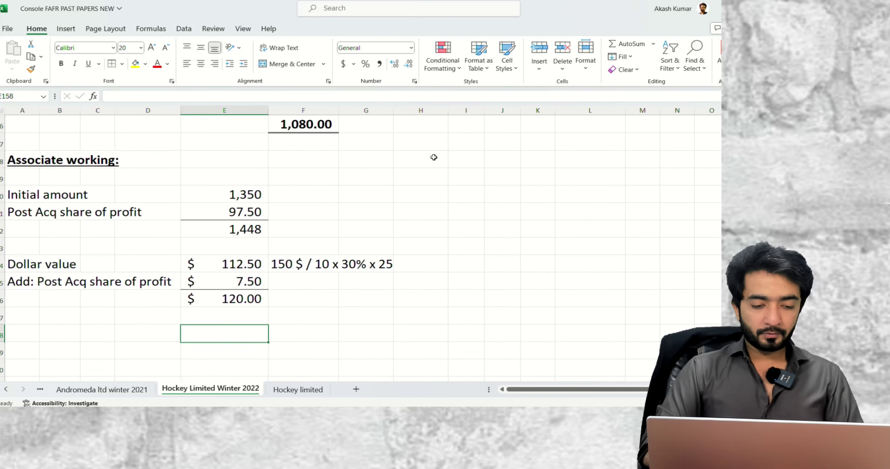
# Insert two blank rows above the "Dollar value" row
pyautogui.press('Up')
pyautogui.press('Up')
pyautogui.press('Up')
pyautogui.press('Up')
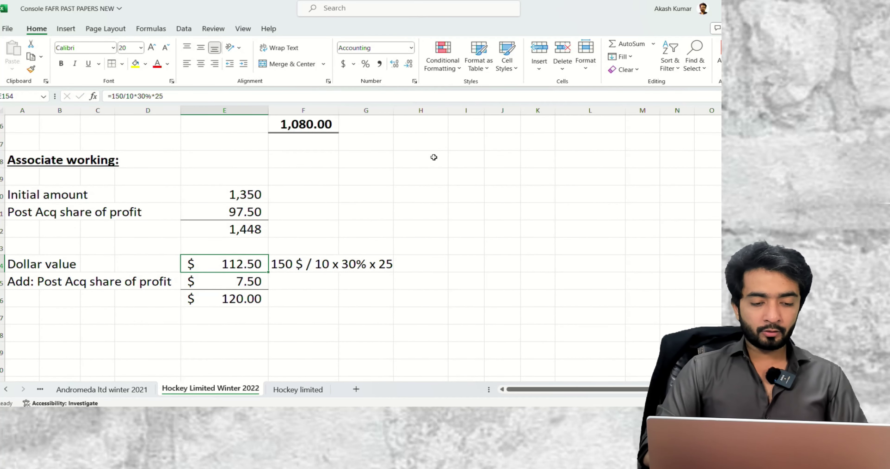
pyautogui.hotkey('shift', 'space')
pyautogui.hotkey('ctrl', 'shift', '=')
pyautogui.hotkey('ctrl', 'shift', '=')
pyautogui.press('Up')
pyautogui.press('Up')
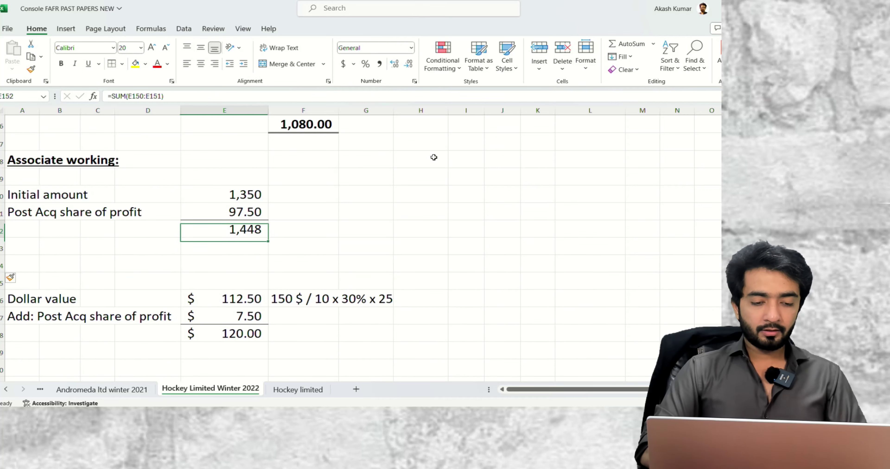
pyautogui.press('Right')
pyautogui.press('Up')
pyautogui.write('-=')
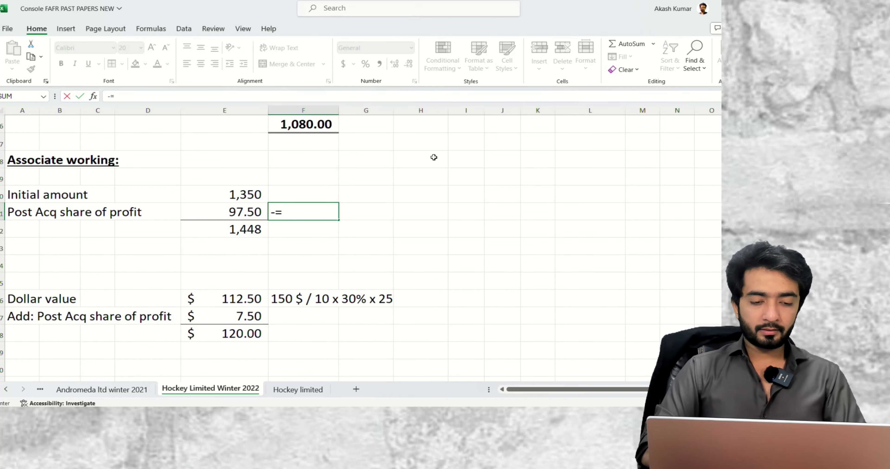
pyautogui.press('Escape')
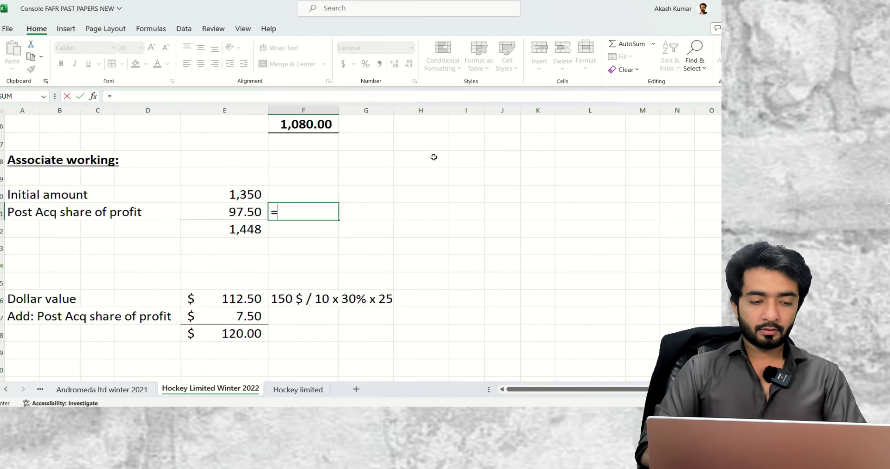
pyautogui.press('Escape')
pyautogui.press('Up')
pyautogui.press('Left')
pyautogui.press('Right')
pyautogui.write('=')
pyautogui.press('Left')
pyautogui.press('BackSpace')
pyautogui.press('BackSpace')
pyautogui.press('BackSpace')
pyautogui.press('BackSpace')
pyautogui.press('BackSpace')
pyautogui.press('Escape')
pyautogui.press('Left')
pyautogui.press('Right')
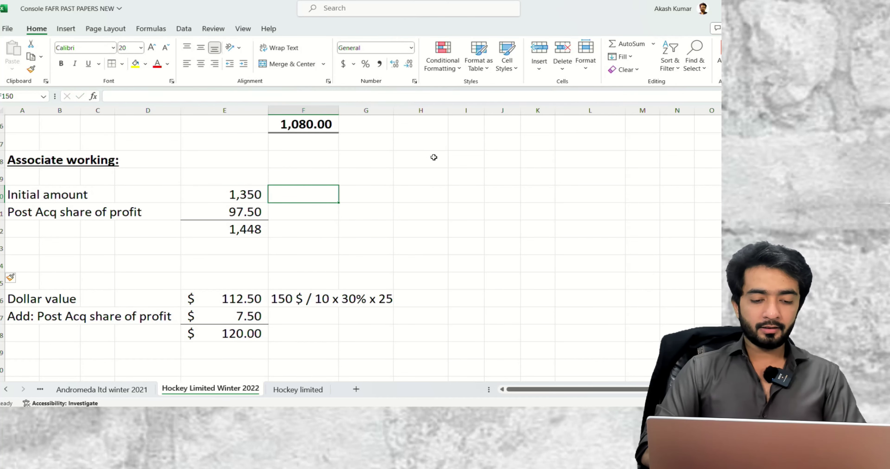
pyautogui.write('=')
pyautogui.press('Down')
pyautogui.press('Down')
pyautogui.press('Down')
pyautogui.press('Down')
pyautogui.press('Left')
pyautogui.press('Left')
pyautogui.press('Right')
pyautogui.press('Down')
pyautogui.press('Down')
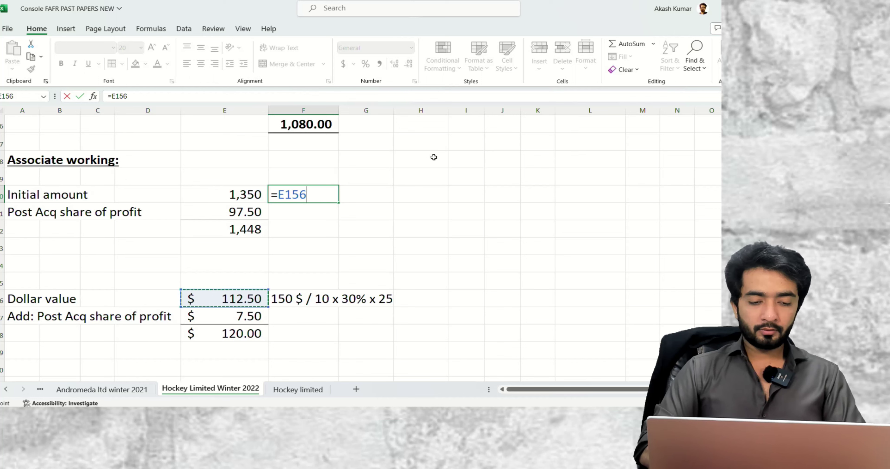
pyautogui.press('Escape')
# Enter the exchange rate 12 in H156 beside the dollar value note and head the column "Rate" in H155
pyautogui.press('Left')
pyautogui.press('Right')
pyautogui.press('Down')
pyautogui.press('Down')
pyautogui.press('Down')
pyautogui.press('Down')
pyautogui.press('Down')
pyautogui.press('Down')
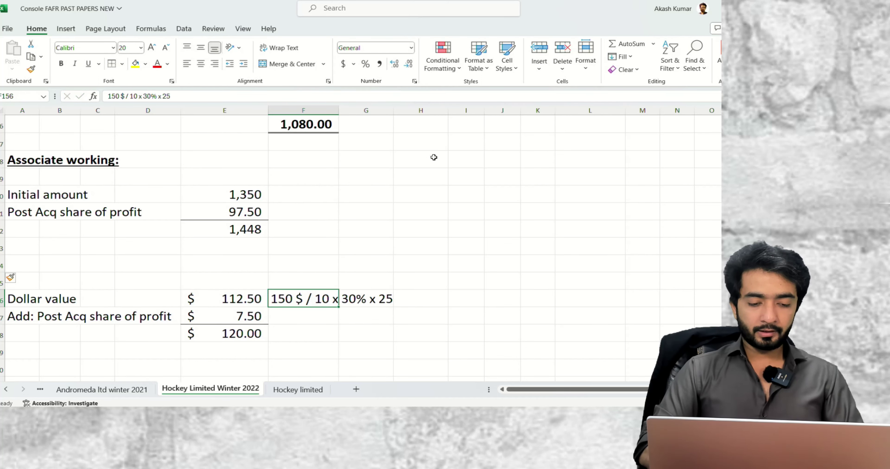
pyautogui.press('Right')
pyautogui.press('Right')
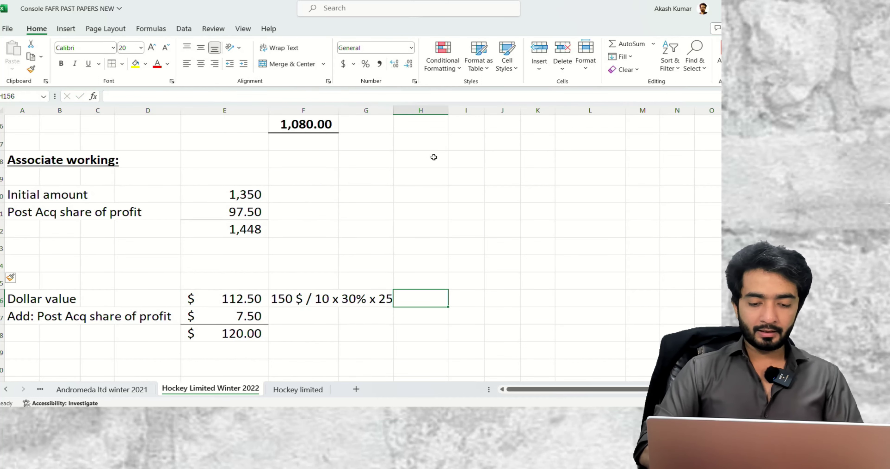
pyautogui.write('12')
pyautogui.hotkey('ctrl', 'Return')
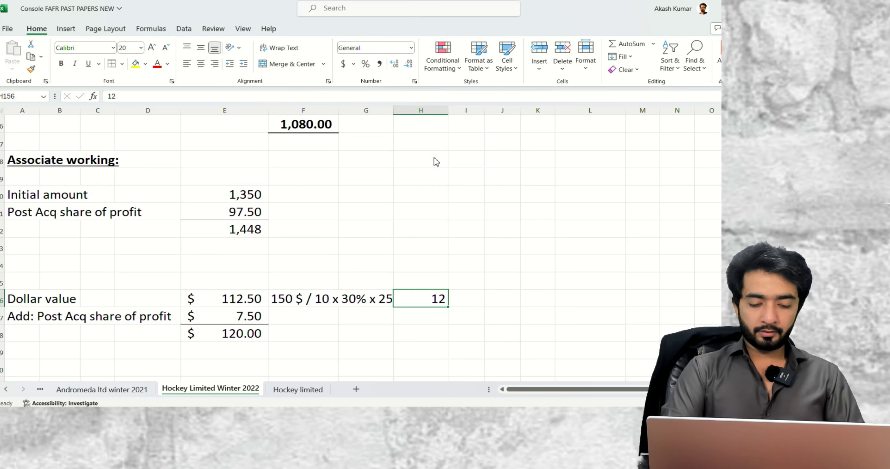
pyautogui.press('Up')
pyautogui.write('Rate')
pyautogui.press('Return')
# Multiply the dollar value in E156 by the rate in H156, placing the formula in I156
pyautogui.press('Right')
pyautogui.write('=')
pyautogui.press('Left')
pyautogui.press('Left')
pyautogui.press('Left')
pyautogui.press('Left')
pyautogui.write('*')
pyautogui.press('Left')
pyautogui.press('Return')
# Enter the 2021-22 average exchange rate as =13 in H157 for the post-acquisition share of profit
pyautogui.press('Up')
pyautogui.press('Down')
pyautogui.press('Left')
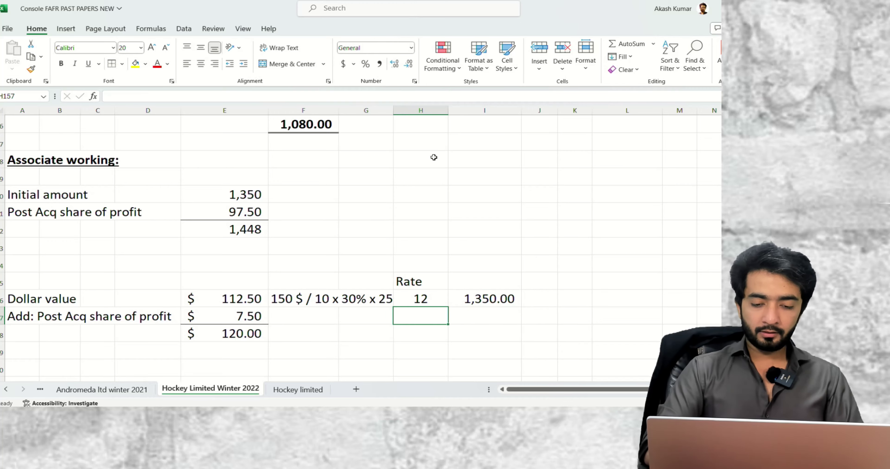
pyautogui.write('=')
pyautogui.scroll(20, 434, 158)
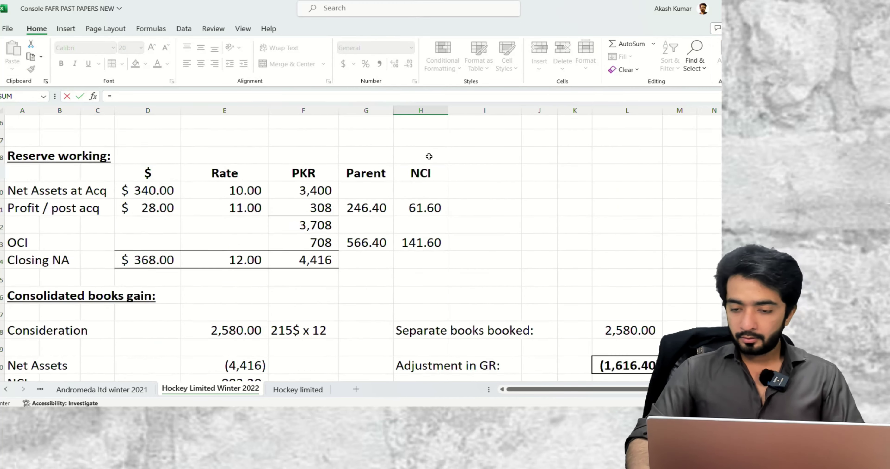
pyautogui.scroll(-20, 429, 155)
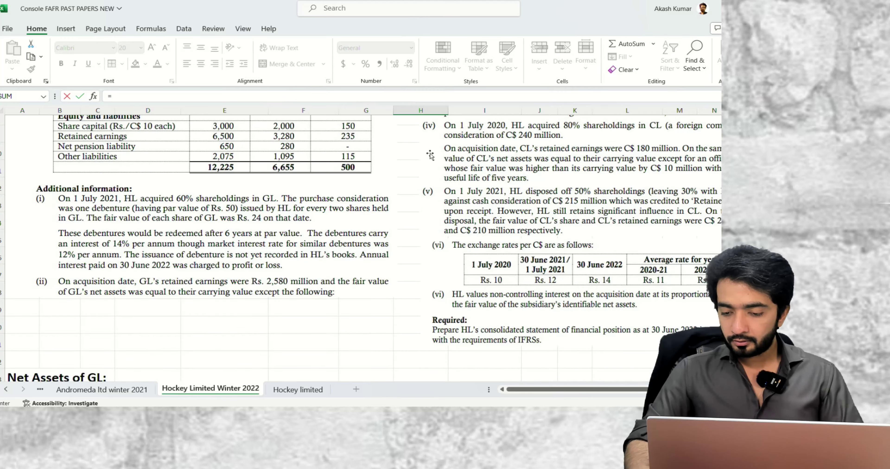
pyautogui.scroll(-20, 429, 153)
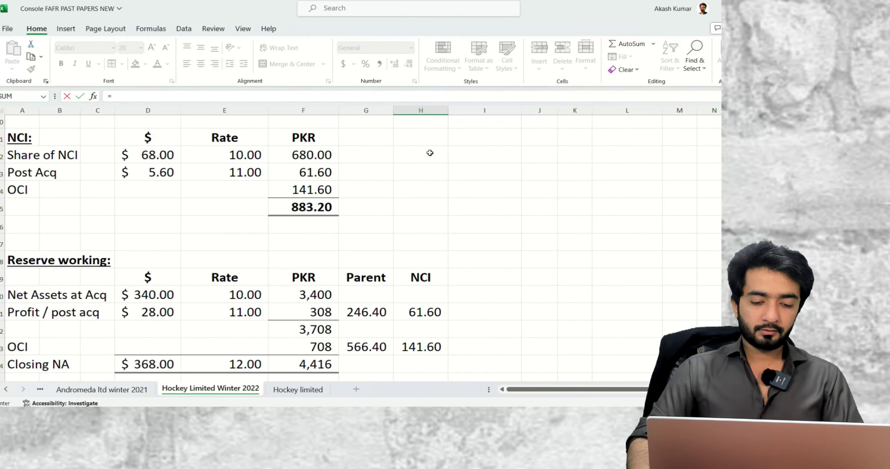
pyautogui.scroll(-2, 429, 153)
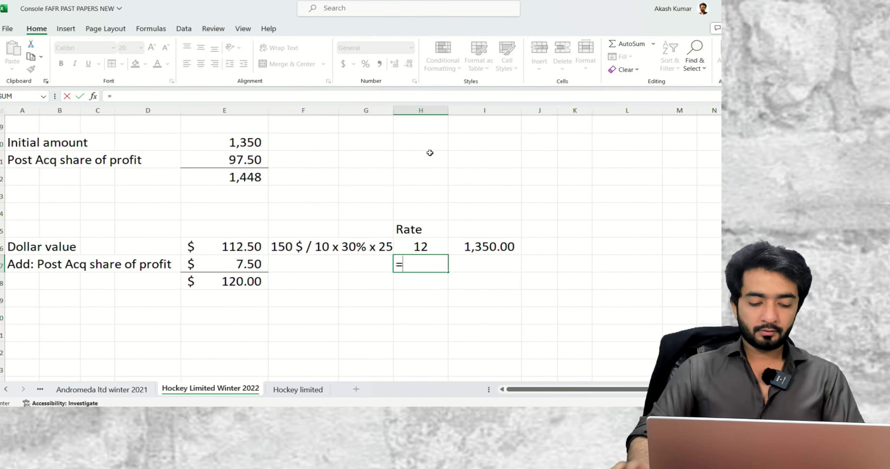
pyautogui.hotkey('ctrl', 'Return')
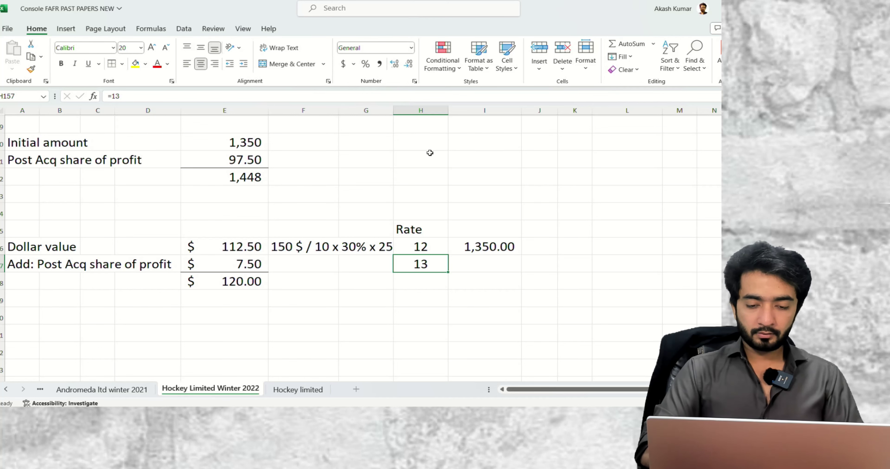
# Fill the conversion formula from I156 down to I157 and total both amounts in I158
pyautogui.press('Right')
pyautogui.press('Up')
pyautogui.press('Down')
pyautogui.hotkey('ctrl', 'd')
pyautogui.press('Down')
pyautogui.press('alt')
pyautogui.press('h')
pyautogui.press('u')
pyautogui.press('s')
pyautogui.hotkey('ctrl', 'Return')
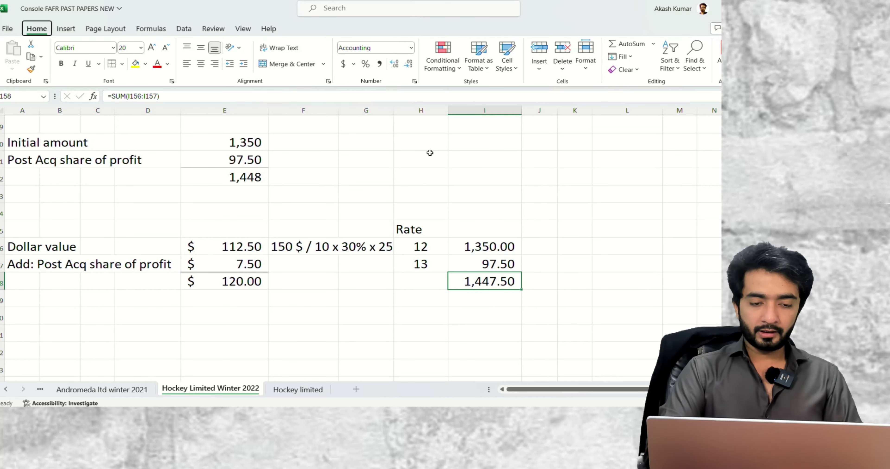
# Apply the comma style with two decimals to the associate amounts and total in E150:E152
pyautogui.press('Left')
pyautogui.press('Left')
pyautogui.press('Up')
pyautogui.press('Up')
pyautogui.press('Left')
pyautogui.press('Left')
pyautogui.press('Up')
pyautogui.press('Up')
pyautogui.press('Up')
pyautogui.press('Up')
pyautogui.hotkey('shift', 'Up')
pyautogui.hotkey('shift', 'Up')
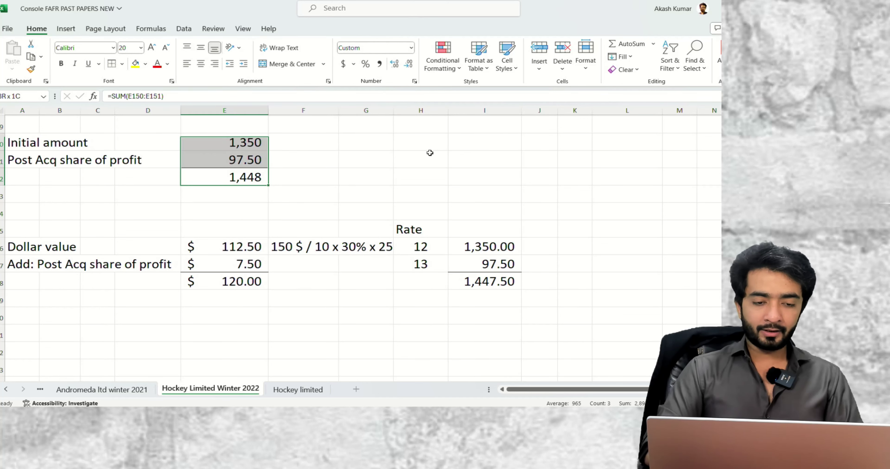
pyautogui.press('alt')
pyautogui.press('h')
pyautogui.press('k')
# Link E160 to the dollar total of the associate in E158
pyautogui.press('Down')
pyautogui.press('Down')
pyautogui.press('Down')
pyautogui.press('Down')
pyautogui.press('Down')
pyautogui.press('Down')
pyautogui.press('Down')
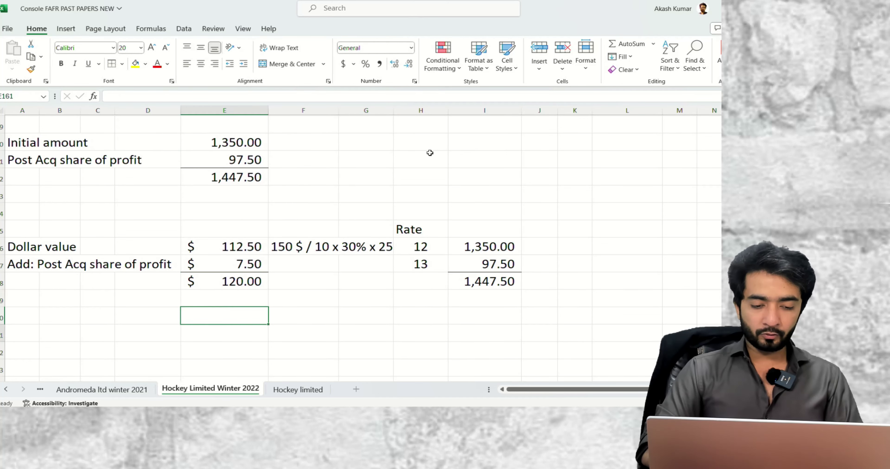
pyautogui.write('=')
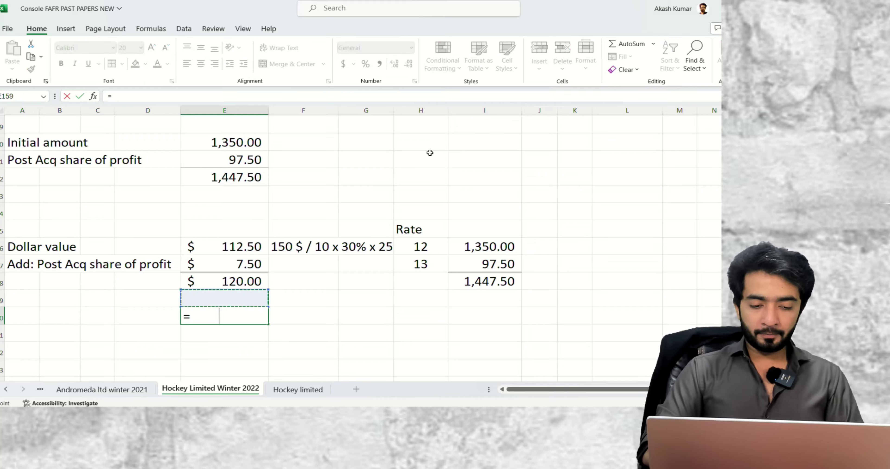
pyautogui.press('Up')
pyautogui.press('Up')
pyautogui.hotkey('ctrl', 'Return')
# Look up the 30 June 2022 exchange rate in the question and enter 14 as the closing rate in H160
pyautogui.press('Right')
pyautogui.press('Right')
pyautogui.press('Right')
pyautogui.scroll(20, 430, 153)
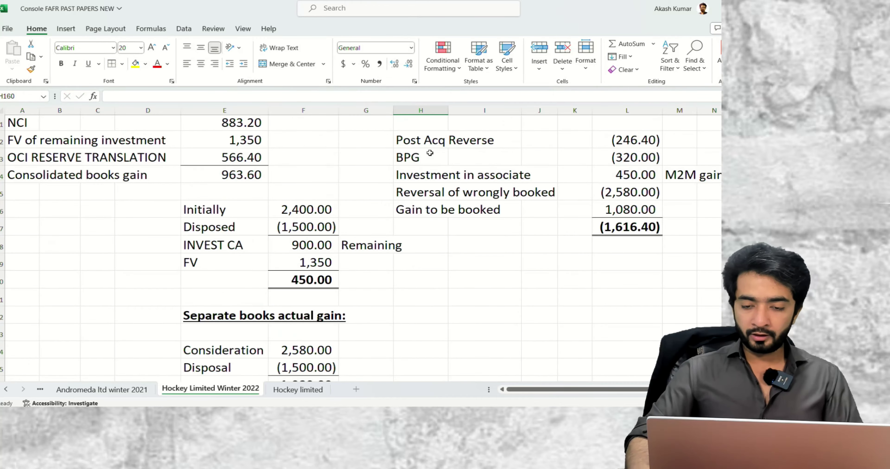
pyautogui.scroll(-4, 429, 153)
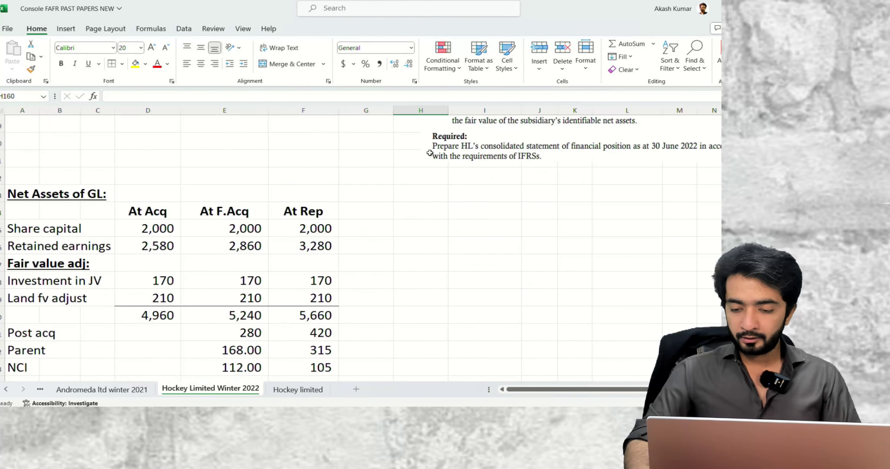
pyautogui.scroll(5, 425, 153)
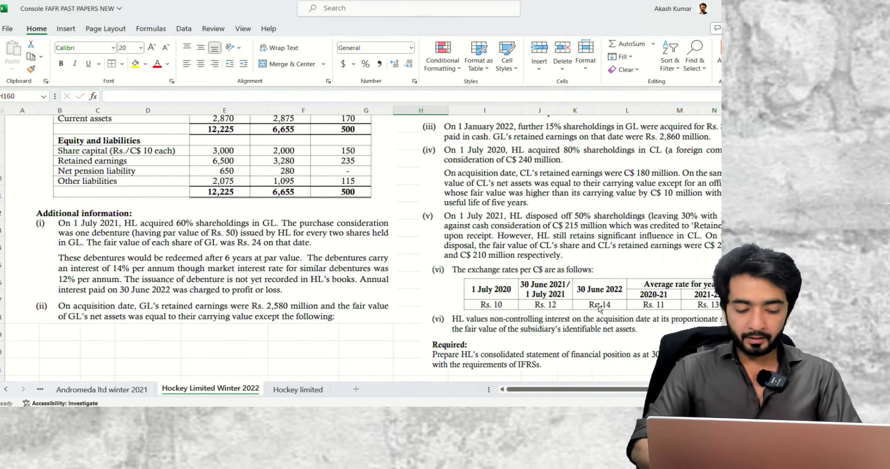
pyautogui.write('14')
pyautogui.hotkey('ctrl', 'Return')
# Copy the conversion formula from I156 to I160 to translate the associate's closing dollar balance
pyautogui.press('Right')
pyautogui.press('Up')
pyautogui.press('Up')
pyautogui.press('Up')
pyautogui.press('Up')
pyautogui.hotkey('ctrl', 'c')
pyautogui.press('Down')
pyautogui.press('Down')
pyautogui.press('Down')
pyautogui.press('Down')
pyautogui.hotkey('ctrl', 'v')
pyautogui.press('F2')
pyautogui.press('Escape')
# Calculate the associate's exchange difference in I159 as =I160-I158
pyautogui.press('Up')
pyautogui.write('=')
pyautogui.press('Down')
pyautogui.write('-')
pyautogui.press('Up')
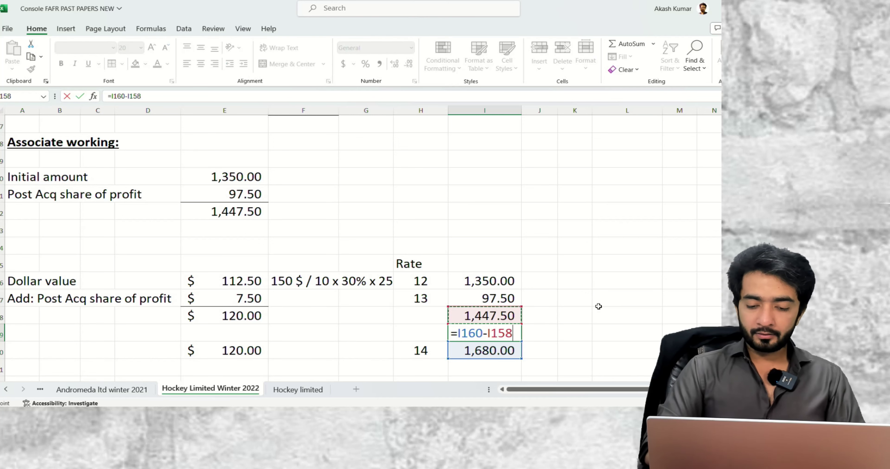
pyautogui.press('Return')
# Label the exchange difference row "OCI FTY - RESERVE" in G159
pyautogui.press('Up')
pyautogui.press('Left')
pyautogui.press('Left')
pyautogui.press('Left')
pyautogui.press('Right')
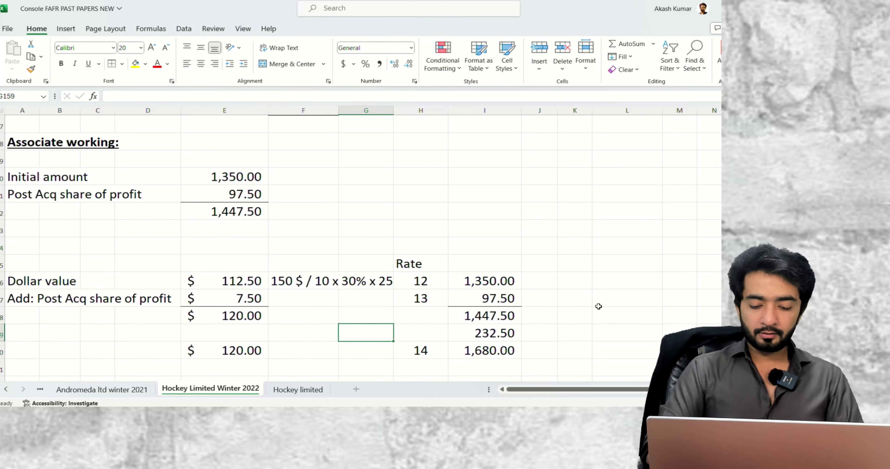
pyautogui.write('OCI FTY -')
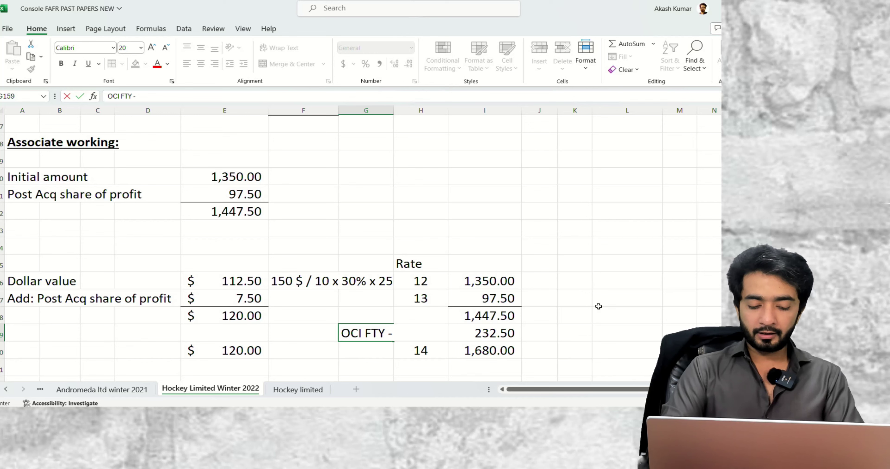
pyautogui.write(' RESERVE')
pyautogui.press('Return')
# Move the OCI FTY - RESERVE label from G159 to F159 and make it bold
pyautogui.press('Up')
pyautogui.hotkey('ctrl', 'c')
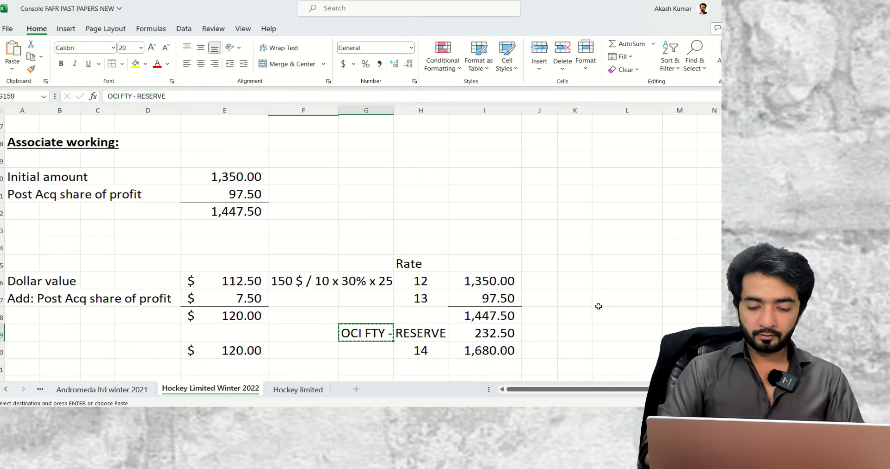
pyautogui.press('Left')
pyautogui.press('Return')
pyautogui.hotkey('ctrl', 'b')
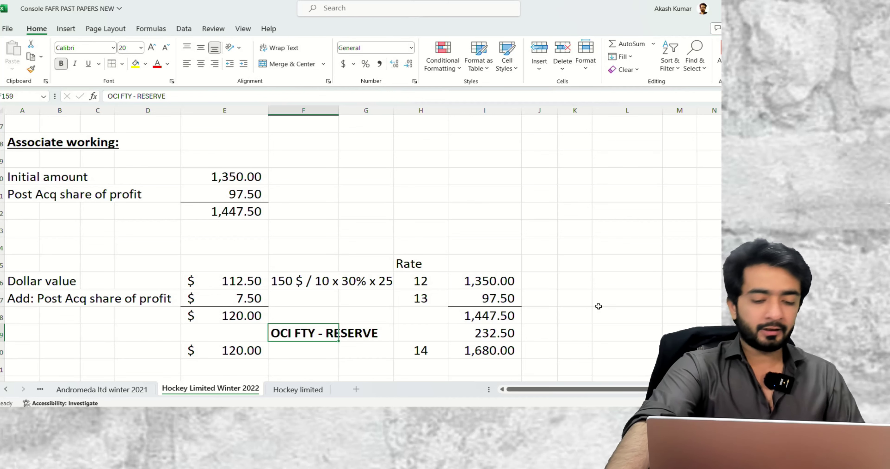
# Add the line "Post Acq share of profit" to the Group Reserves working in A58
pyautogui.scroll(15, 420, 226)
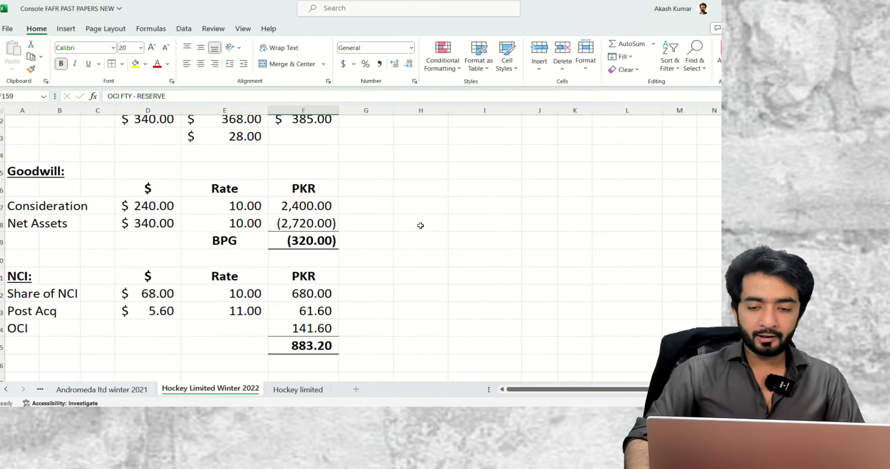
pyautogui.scroll(10, 420, 226)
pyautogui.scroll(-10, 420, 226)
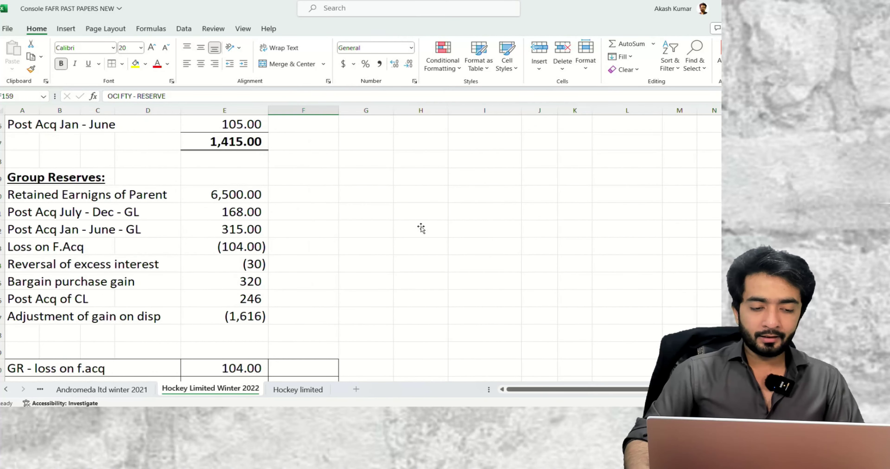
pyautogui.scroll(2, 420, 227)
pyautogui.scroll(-1, 183, 275)
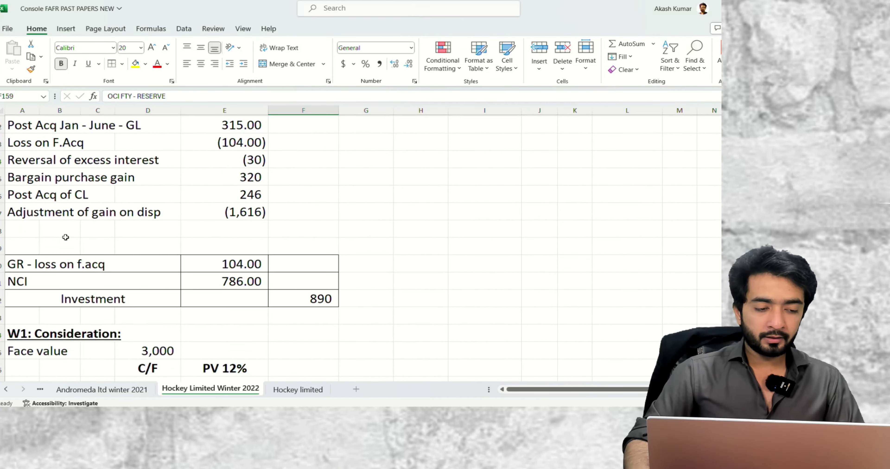
pyautogui.click(66, 234)
pyautogui.press('Left')
pyautogui.write('P')
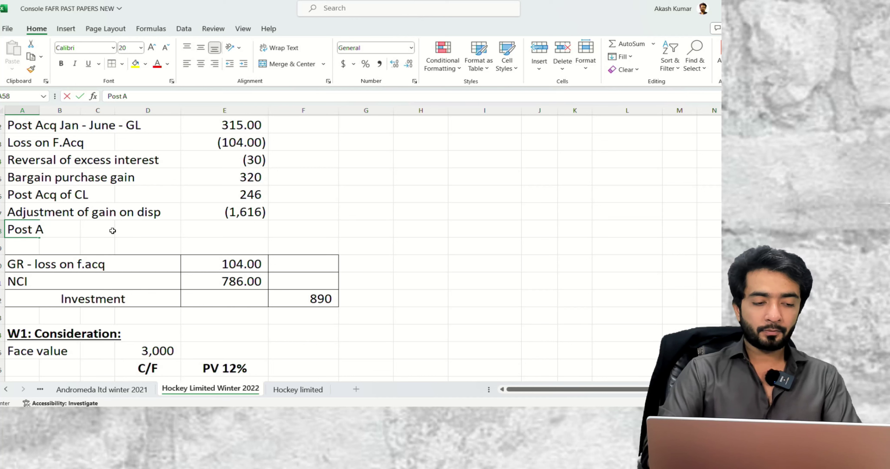
pyautogui.write('ost Acq share p')
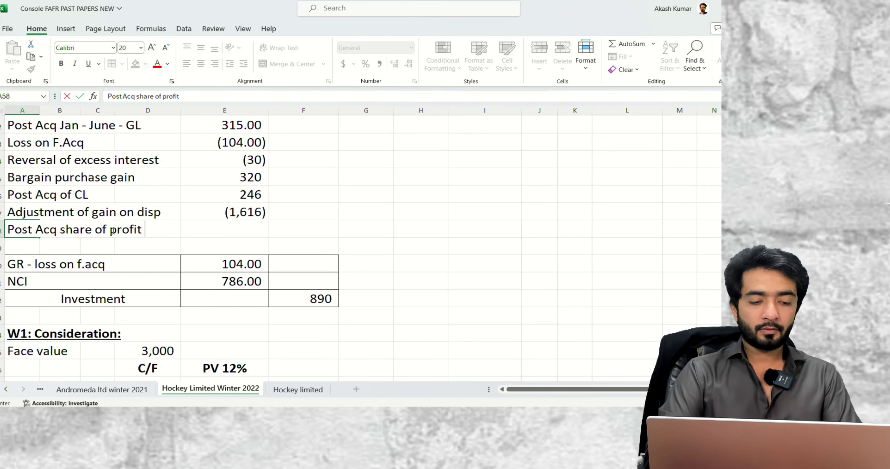
pyautogui.press('Return')
# Insert two blank rows between the Group Reserves working and the GR - loss on f.acq entry
pyautogui.hotkey('shift', 'space')
pyautogui.hotkey('ctrl', 'shift', '=')
pyautogui.press('Up')
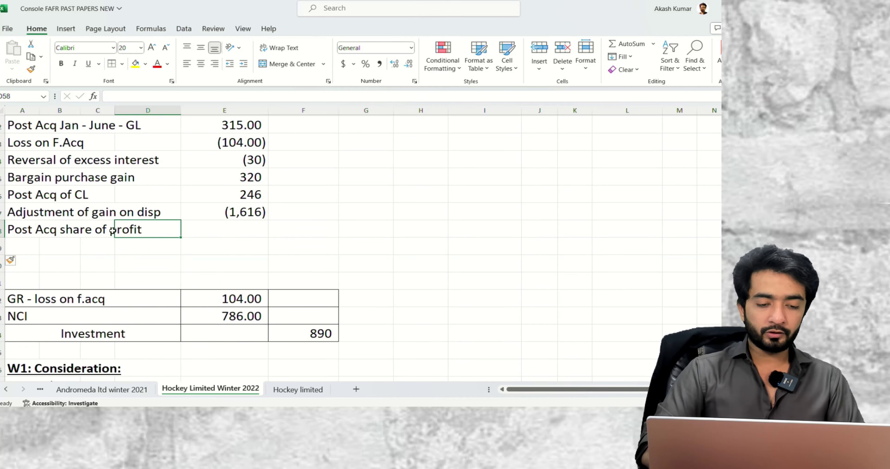
# Link E58 to the translated post-acquisition share of profit in I159 of the associate working
pyautogui.press('Right')
pyautogui.write('=')
pyautogui.scroll(14, 110, 228)
pyautogui.scroll(-15, 108, 221)
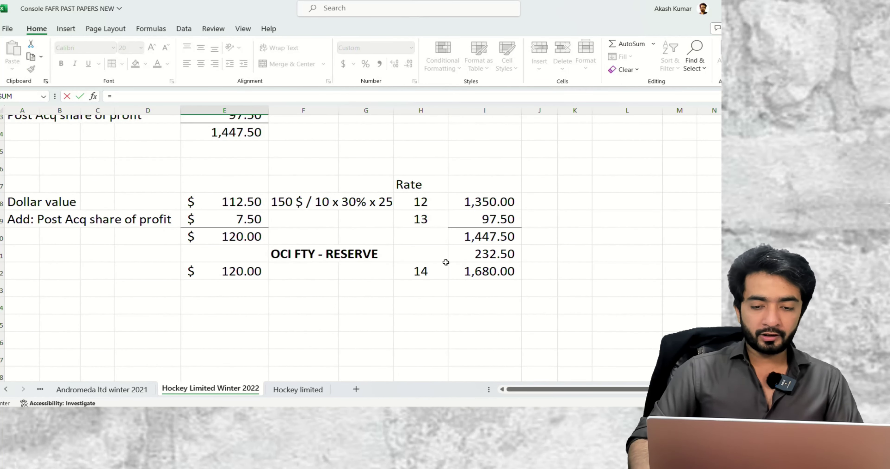
pyautogui.click(480, 222)
pyautogui.press('Return')
# Apply the comma style with two decimals to the group reserve amounts in E50:E58
pyautogui.press('Up')
pyautogui.press('Up')
pyautogui.press('Up')
pyautogui.press('Up')
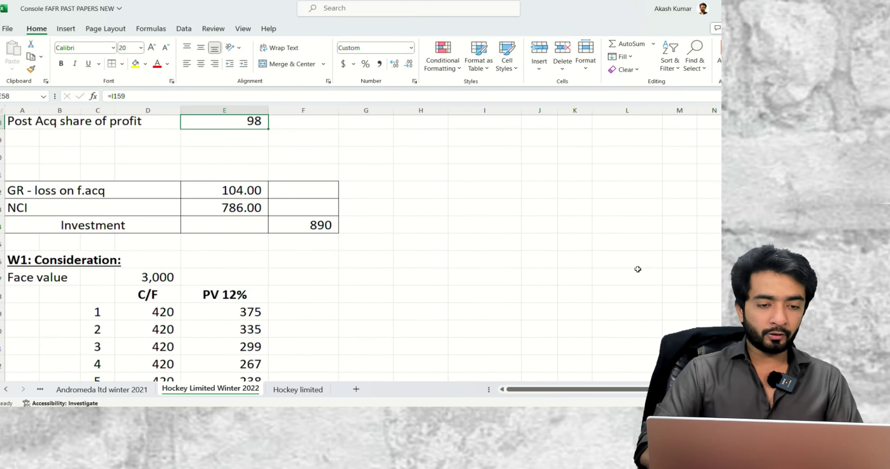
pyautogui.press('Down')
pyautogui.press('Down')
pyautogui.press('Down')
pyautogui.hotkey('ctrl', 'shift', 'Up')
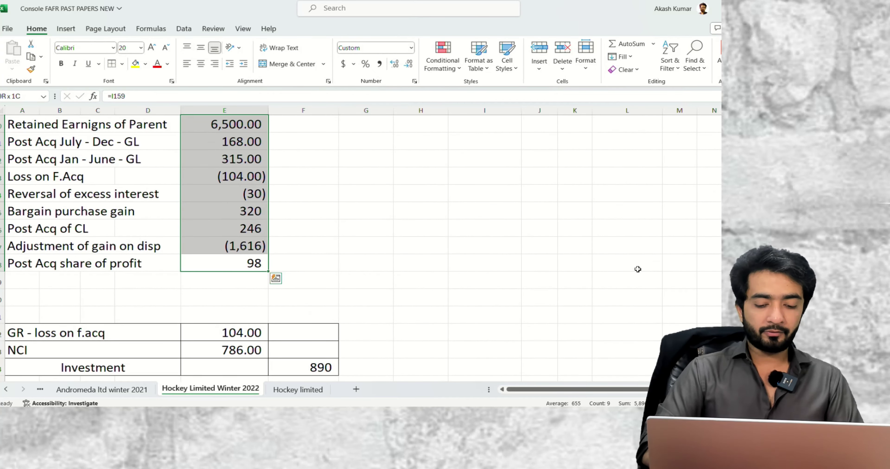
pyautogui.hotkey('alt', 'h')
pyautogui.press('k')
# Total the group reserves in E59 with =SUM(E50:E58)
pyautogui.click(256, 293)
pyautogui.hotkey('alt', '=')
pyautogui.hotkey('alt', '=')
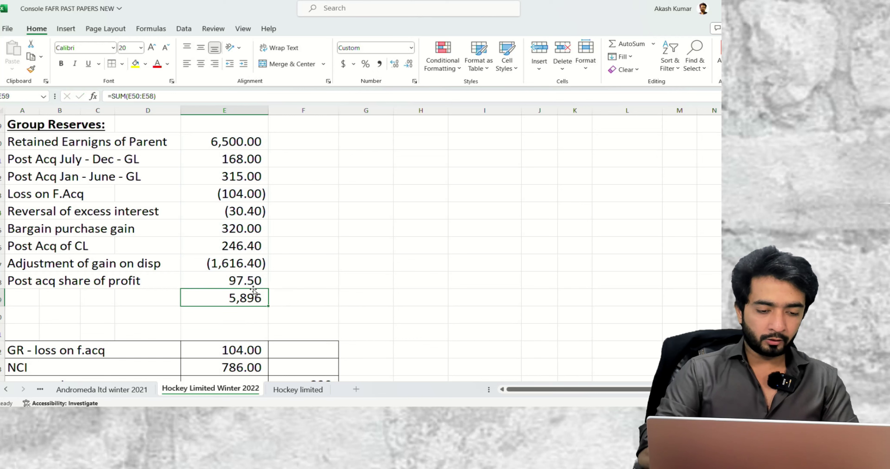
# Format the group reserves total in E59 as bold comma style with a top and double bottom border
pyautogui.hotkey('ctrl', 'b')
pyautogui.hotkey('alt', 'h')
pyautogui.press('k')
pyautogui.hotkey('alt', 'h')
pyautogui.press('b')
pyautogui.press('u')
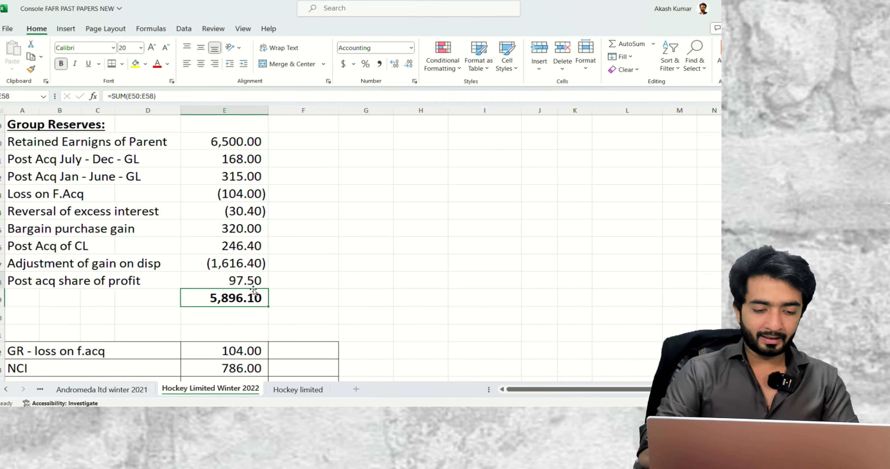
# Review the Group Reserves lines, including the post-acquisition shares, the loss on further acquisition and the excess interest reversal
pyautogui.press('Up')
pyautogui.press('Up')
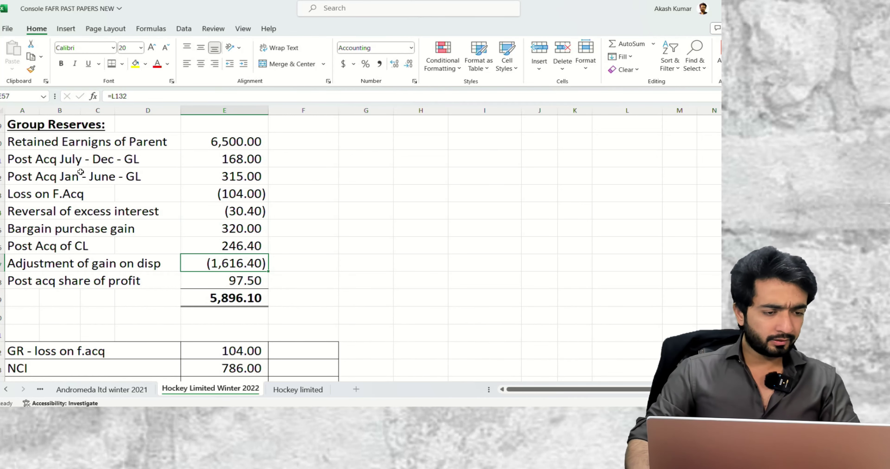
pyautogui.moveTo(81, 163); pyautogui.dragTo(83, 177)
pyautogui.click(36, 209)
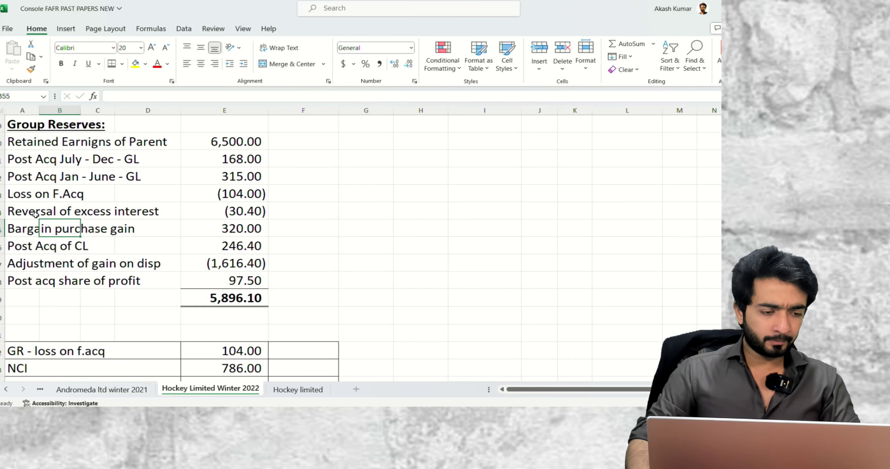
pyautogui.click(12, 196)
pyautogui.click(227, 216)
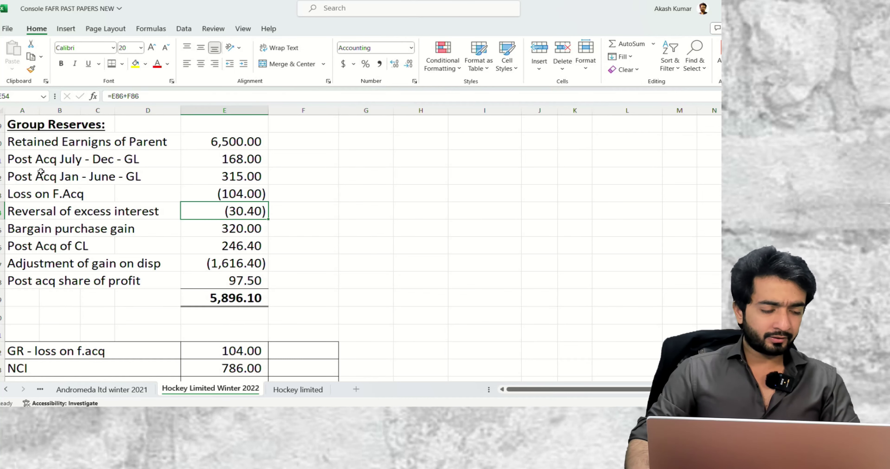
# Add the heading "Balance sheeet:" in A164 below the associate working, bold and underlined
pyautogui.scroll(-15, 81, 209)
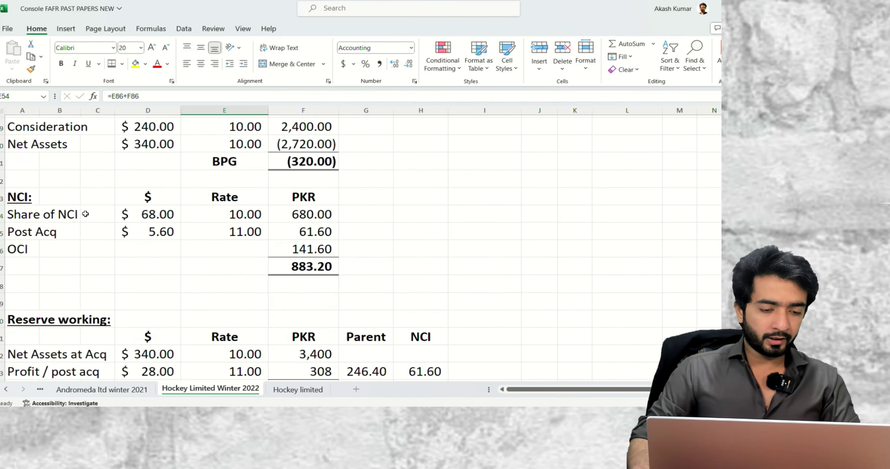
pyautogui.scroll(-2, 84, 206)
pyautogui.click(14, 203)
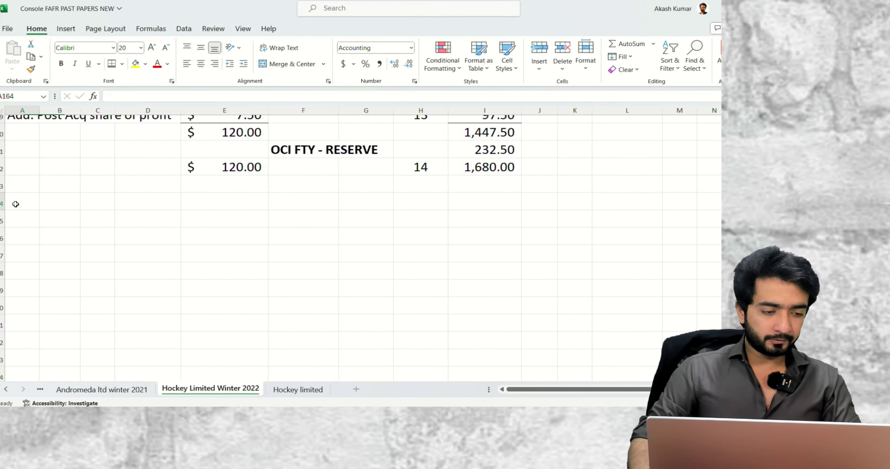
pyautogui.write('Balance sheee')
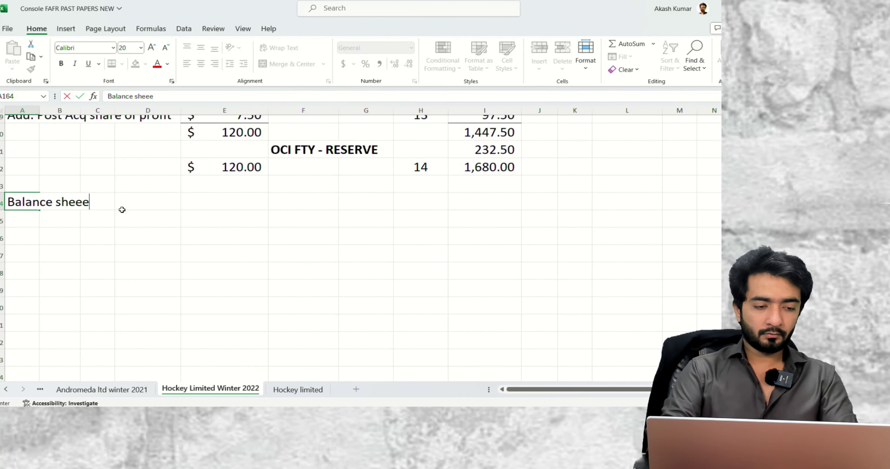
pyautogui.write('t:')
pyautogui.press('Return')
pyautogui.press('Up')
pyautogui.hotkey('ctrl', 'b')
pyautogui.hotkey('ctrl', 'u')
pyautogui.press('Down')
pyautogui.press('Down')
# Check the draft statements of financial position and enter "Property, plant and equip" as the first balance sheet line in A165
pyautogui.scroll(3, 225, 225)
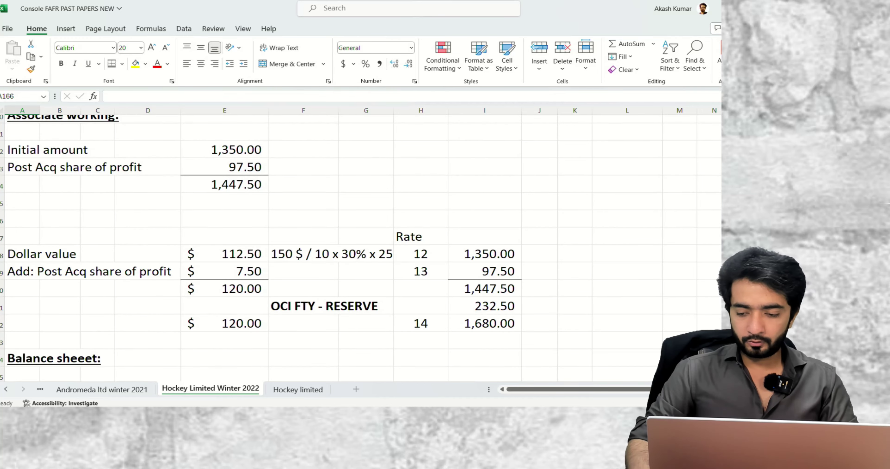
pyautogui.scroll(20, 415, 195)
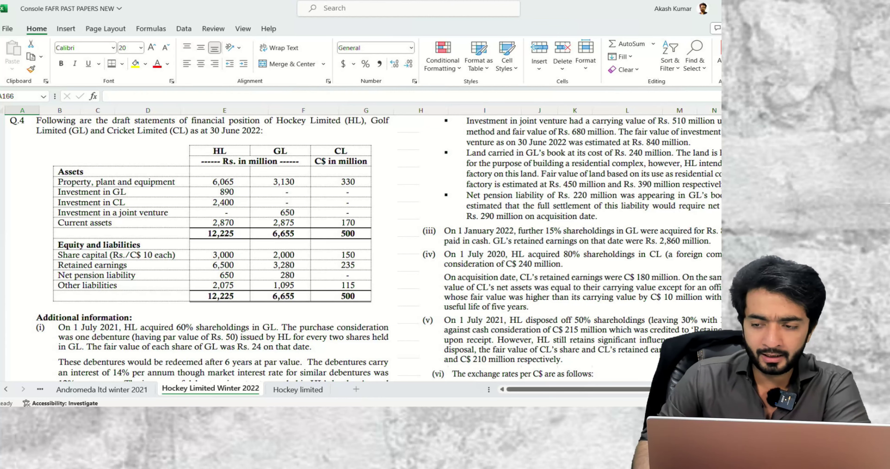
pyautogui.scroll(-20, 363, 249)
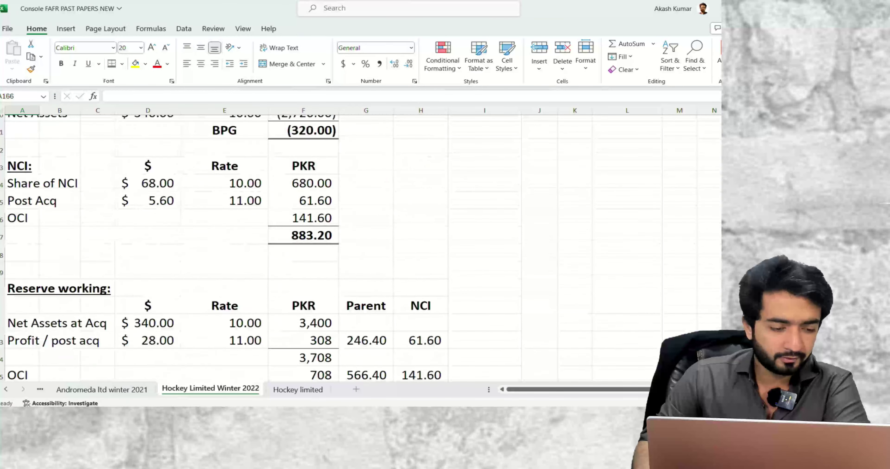
pyautogui.scroll(-8, 520, 315)
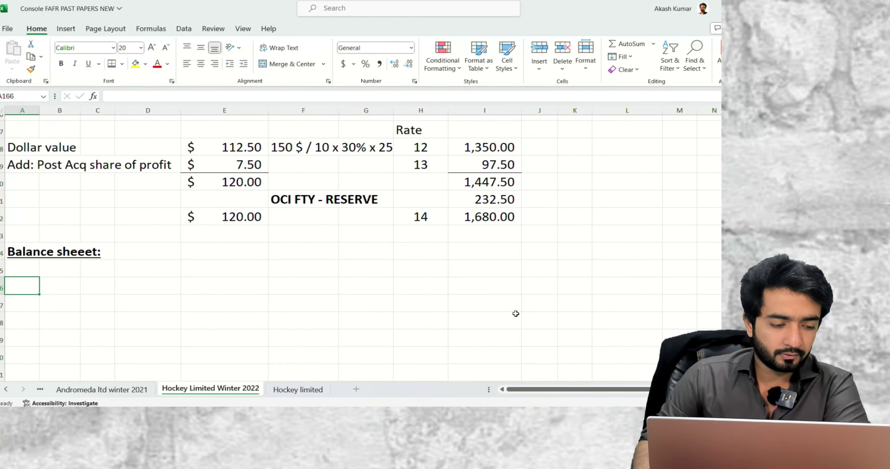
pyautogui.press('Up')
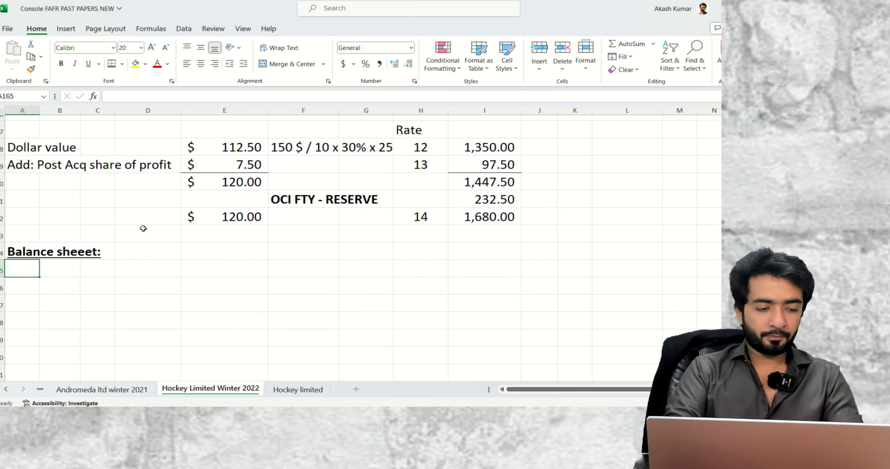
pyautogui.write('perty, plant and')
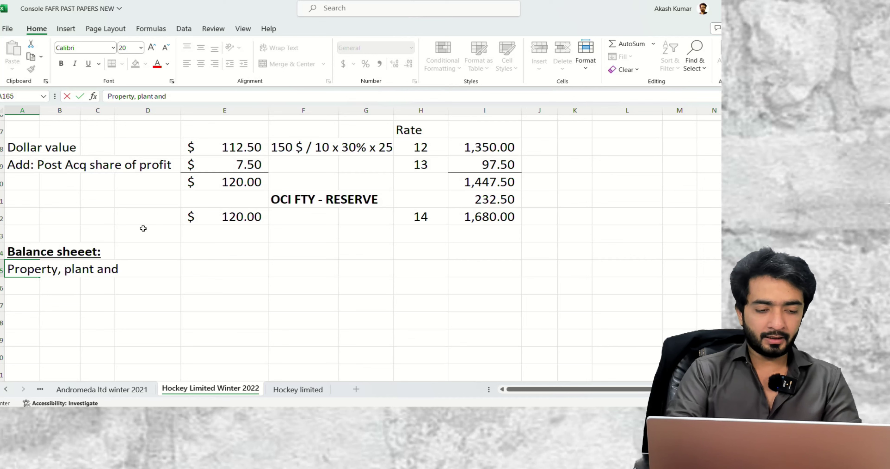
pyautogui.write('roperty, plant and equipment')
pyautogui.press('Return')
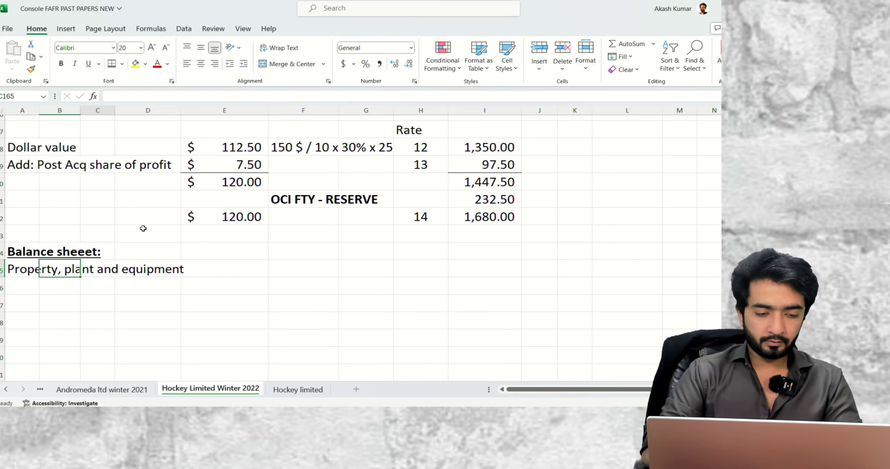
pyautogui.press('Up')
# Enter =6065+3130+F29 in E165 for property, plant and equipment, including GL's land fair value adjustment
pyautogui.press('Right')
pyautogui.press('Right')
pyautogui.press('Right')
pyautogui.press('Right')
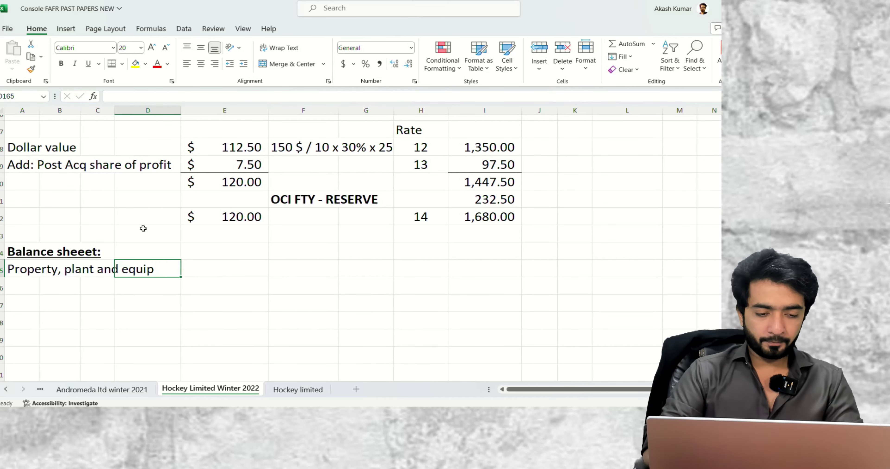
pyautogui.write('=')
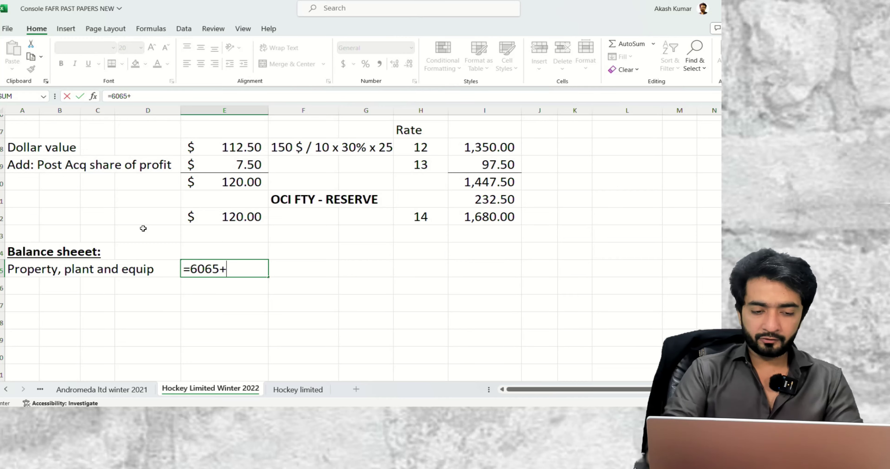
pyautogui.write('6065+')
pyautogui.scroll(20, 359, 248)
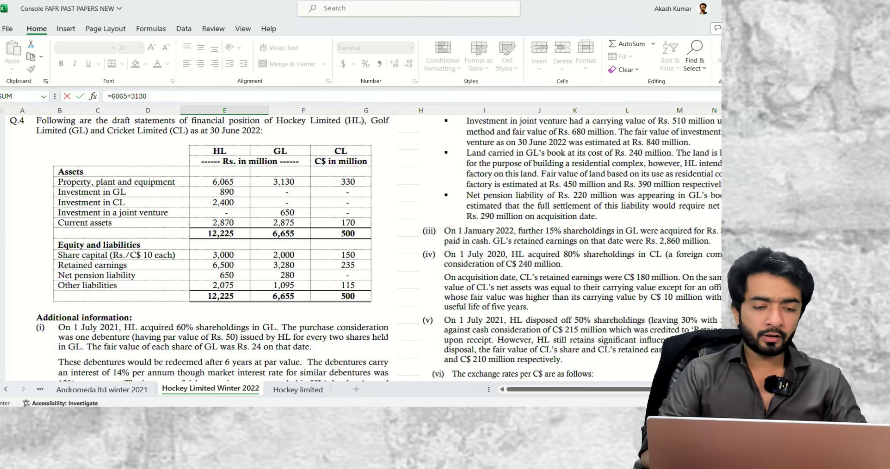
pyautogui.scroll(-10, 552, 200)
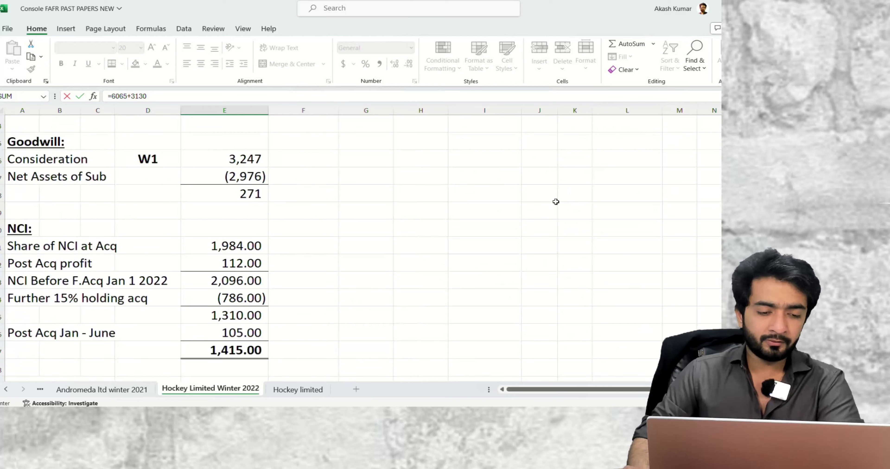
pyautogui.scroll(3, 515, 209)
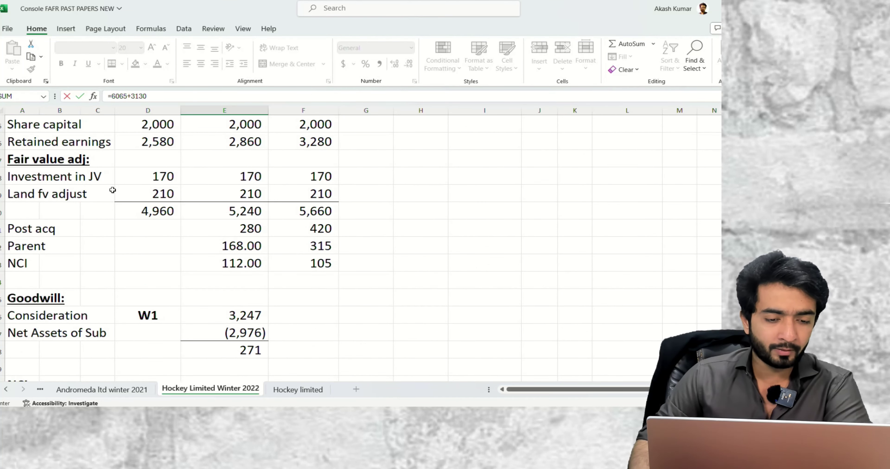
pyautogui.scroll(1, 315, 200)
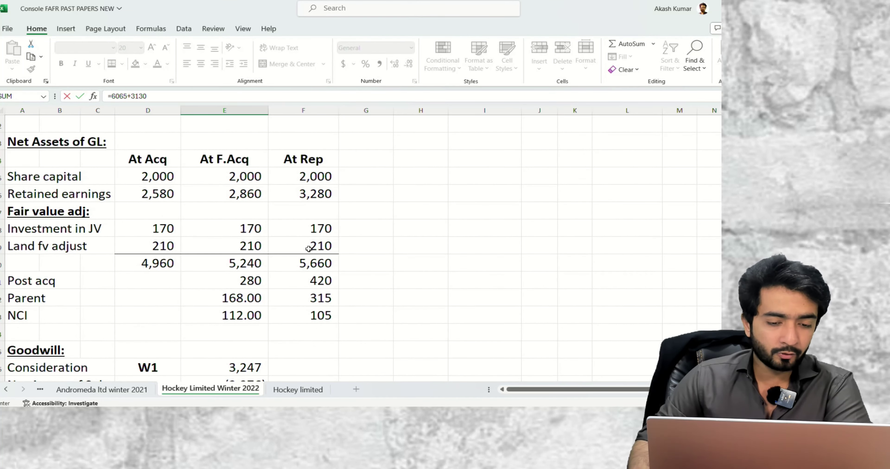
pyautogui.click(321, 245)
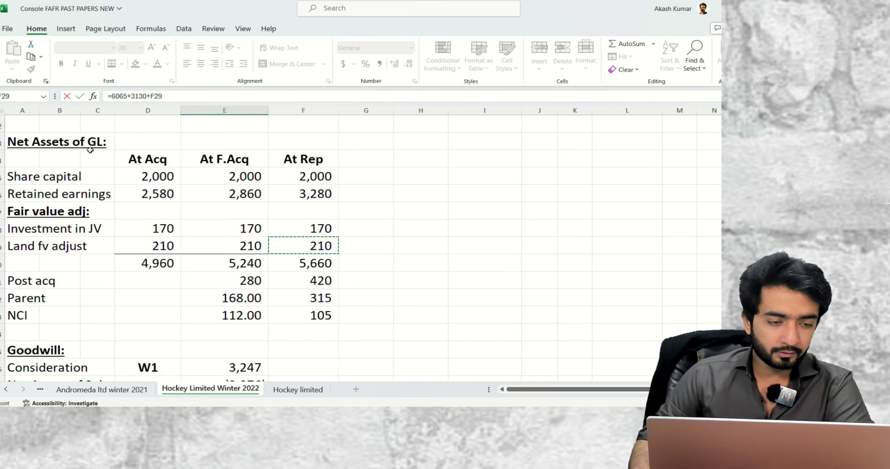
pyautogui.scroll(6, 292, 173)
pyautogui.scroll(-10, 301, 212)
pyautogui.scroll(6, 300, 208)
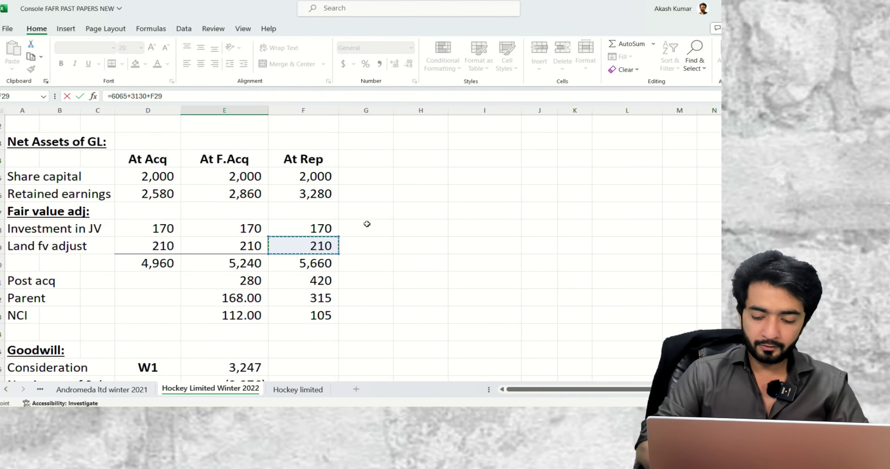
pyautogui.press('Return')
pyautogui.scroll(10, 366, 224)
pyautogui.scroll(-10, 364, 214)
pyautogui.click(224, 212)
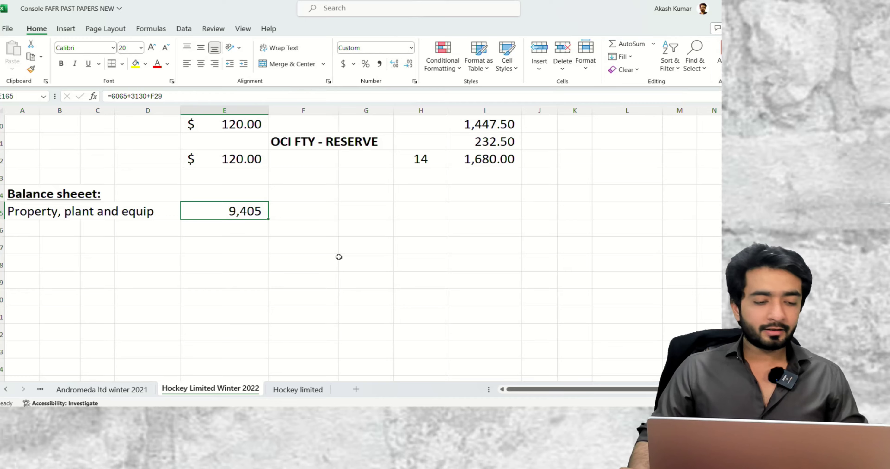
# Check the asset lines of the draft statements of financial position and add "Investment in associate" in A166
pyautogui.scroll(20, 339, 257)
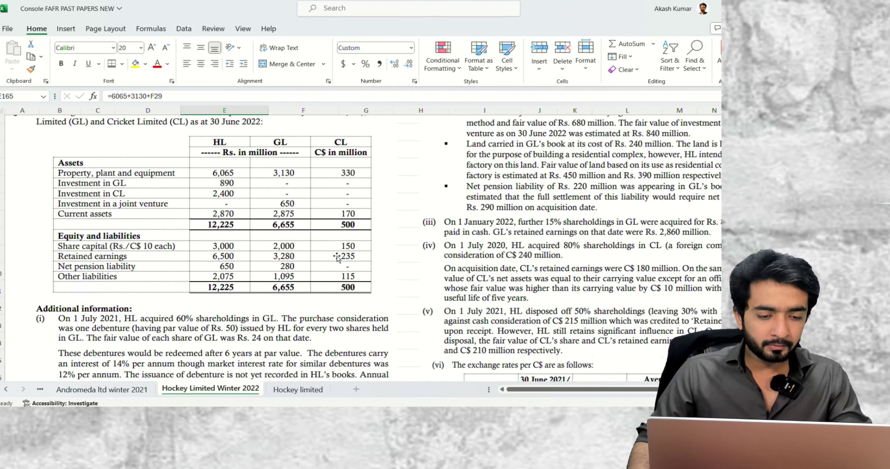
pyautogui.scroll(1, 336, 257)
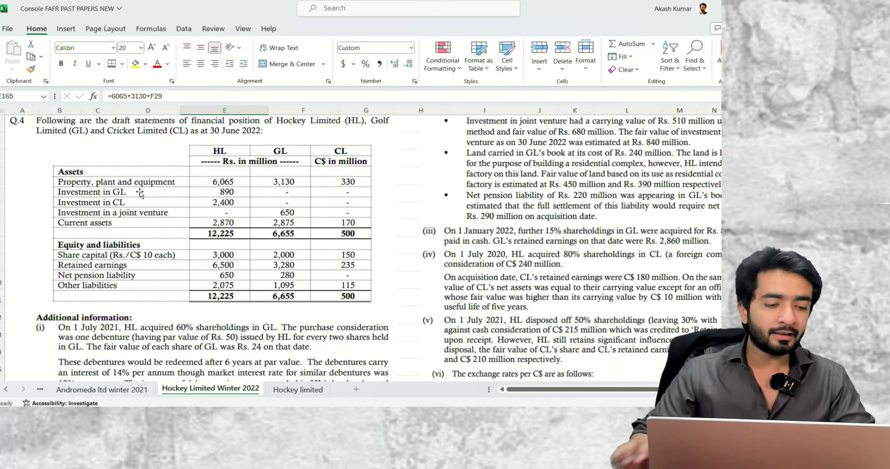
pyautogui.scroll(-20, 140, 193)
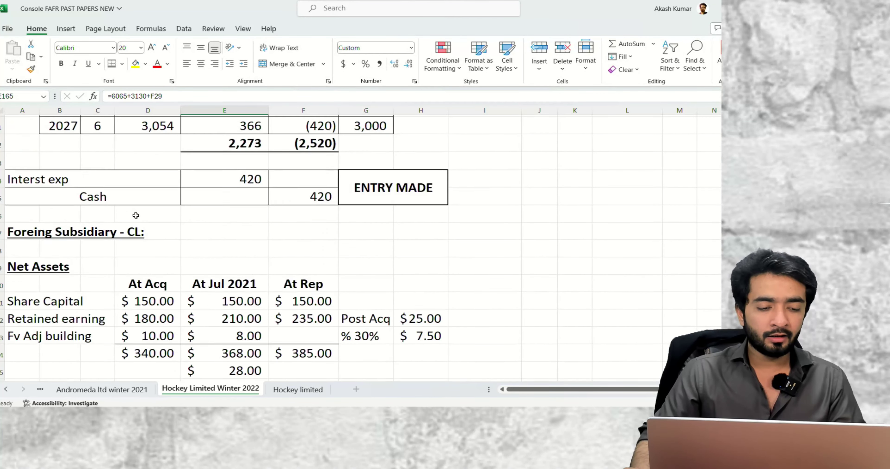
pyautogui.scroll(-10, 135, 214)
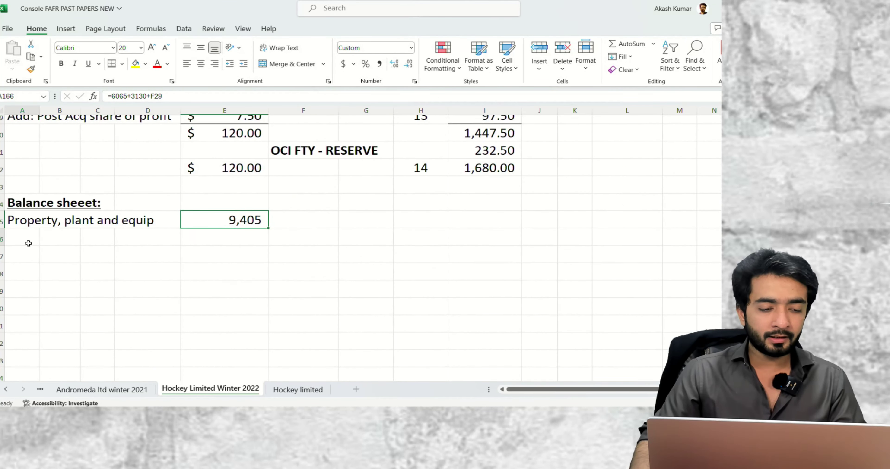
pyautogui.click(28, 243)
pyautogui.write('Investment in associate')
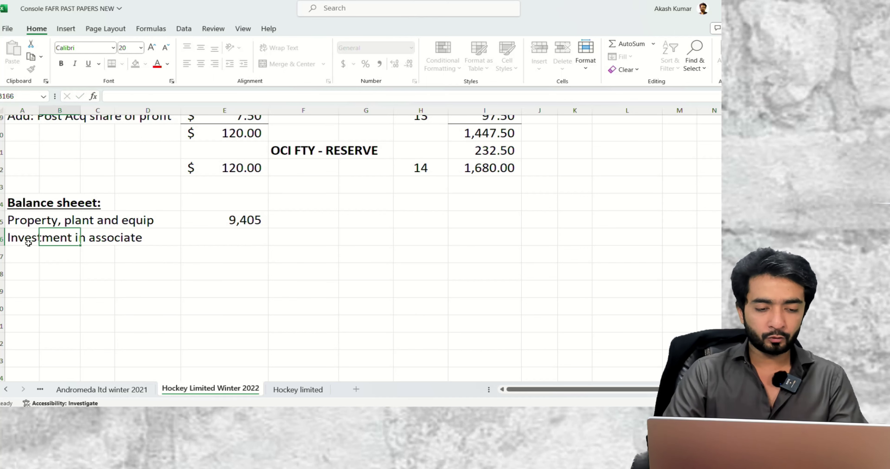
# Link the investment in associate amount in E166 to the translated closing value in I162 of the associate working
pyautogui.press('Right')
pyautogui.press('Right')
pyautogui.press('Right')
pyautogui.press('Right')
pyautogui.write('=')
pyautogui.scroll(3, 28, 243)
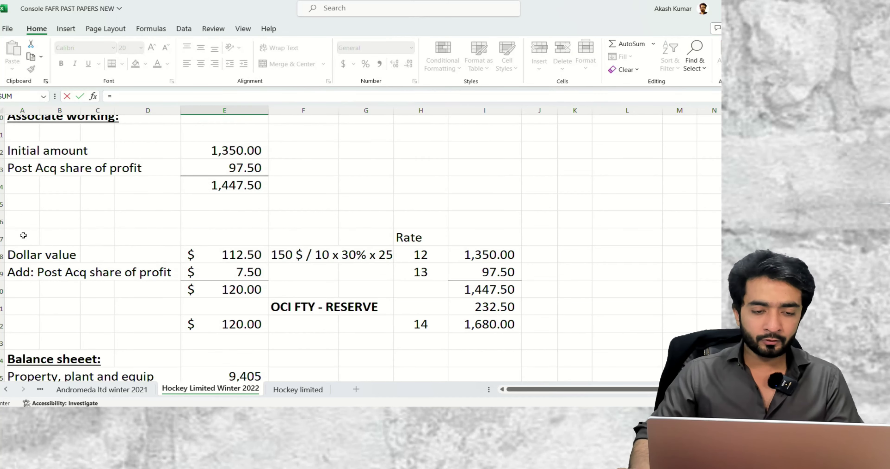
pyautogui.click(491, 327)
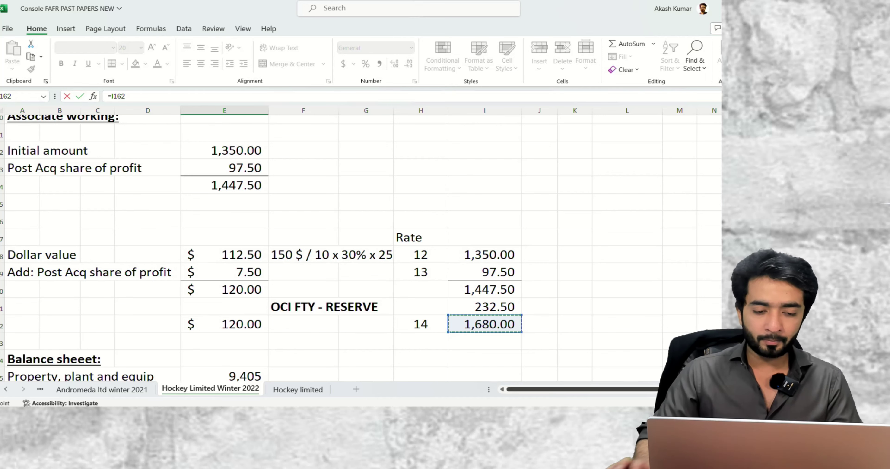
pyautogui.press('Return')
# Check the closing row of the associate working and the formula behind its translated value in I162
pyautogui.press('Up')
pyautogui.press('Up')
pyautogui.press('Up')
pyautogui.press('Up')
pyautogui.press('Up')
pyautogui.press('Up')
pyautogui.press('Up')
pyautogui.press('F2')
pyautogui.press('Escape')
pyautogui.press('Down')
pyautogui.press('Down')
pyautogui.press('Down')
pyautogui.press('Up')
pyautogui.press('Right')
pyautogui.press('Right')
pyautogui.press('Right')
pyautogui.press('Right')
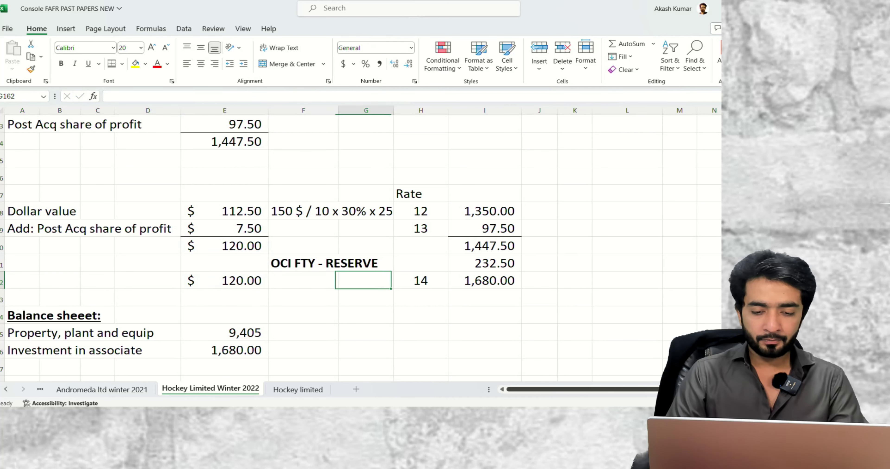
pyautogui.write('=E162*H162')
pyautogui.press('Return')
# Add the balance sheet line "Investment in JV" in A167
pyautogui.press('Left')
pyautogui.press('Left')
pyautogui.press('Left')
pyautogui.press('Left')
pyautogui.press('Down')
pyautogui.press('Down')
pyautogui.press('Down')
pyautogui.press('Down')
pyautogui.press('Left')
pyautogui.press('Left')
pyautogui.press('Left')
pyautogui.press('Left')
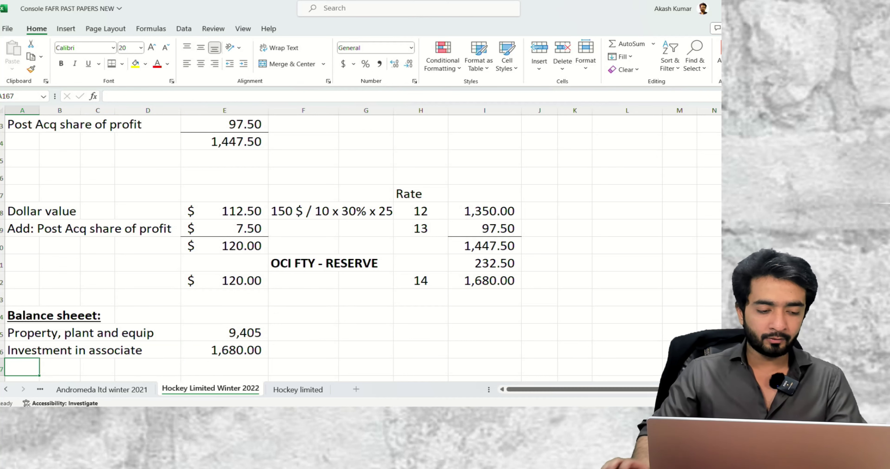
pyautogui.write('Investmen')
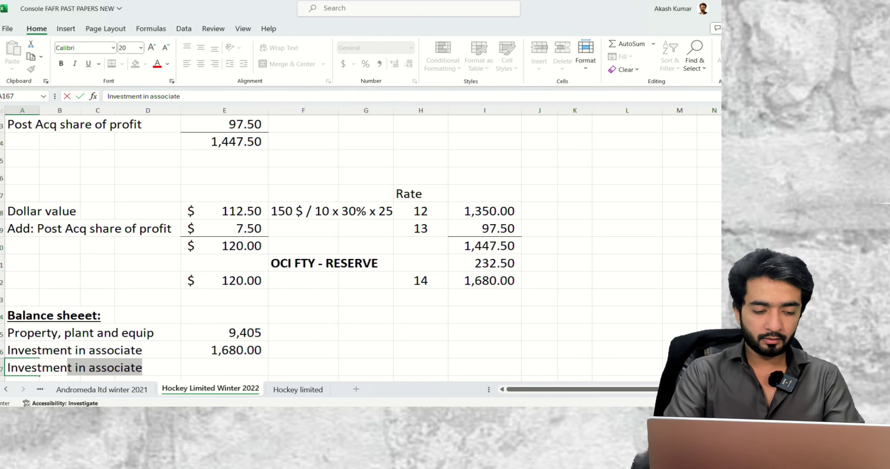
pyautogui.write('t ijn JV')
# Enter =650+F28 in E167 to combine GL's joint venture investment with its fair value adjustment
pyautogui.press('Right')
pyautogui.press('Right')
pyautogui.press('Right')
pyautogui.press('Right')
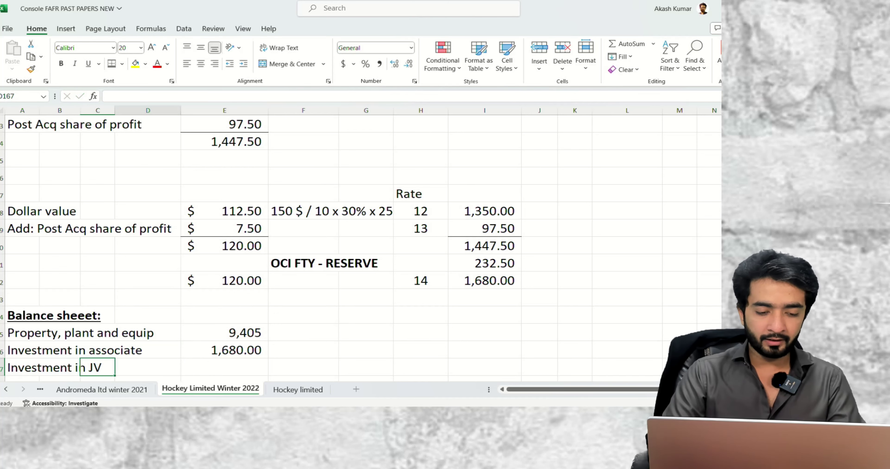
pyautogui.scroll(20, 443, 254)
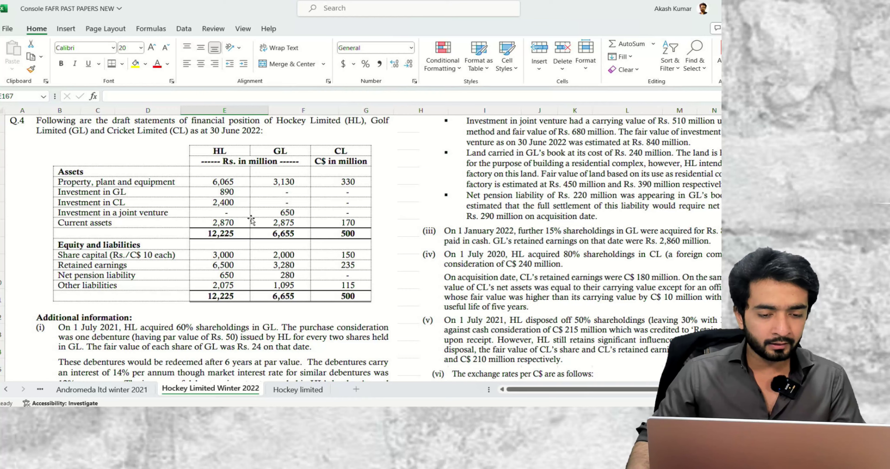
pyautogui.scroll(-10, 293, 225)
pyautogui.write('65')
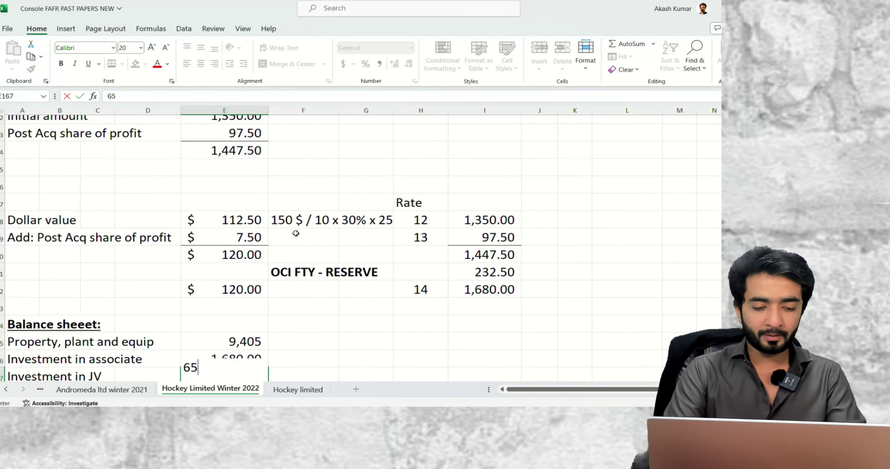
pyautogui.write('0=650+')
pyautogui.press('End')
pyautogui.scroll(20, 295, 233)
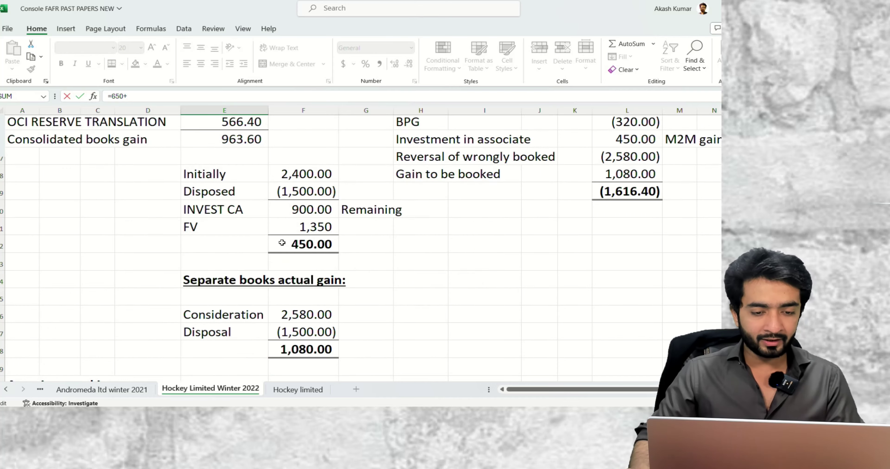
pyautogui.scroll(20, 276, 243)
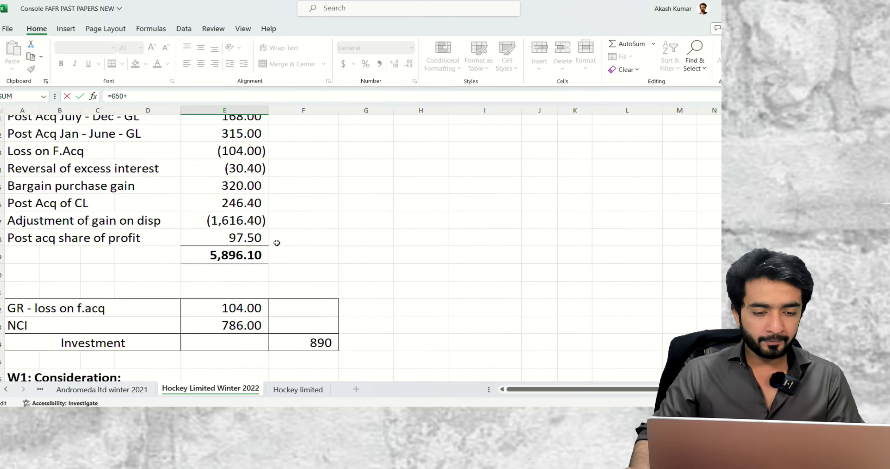
pyautogui.scroll(-4, 275, 243)
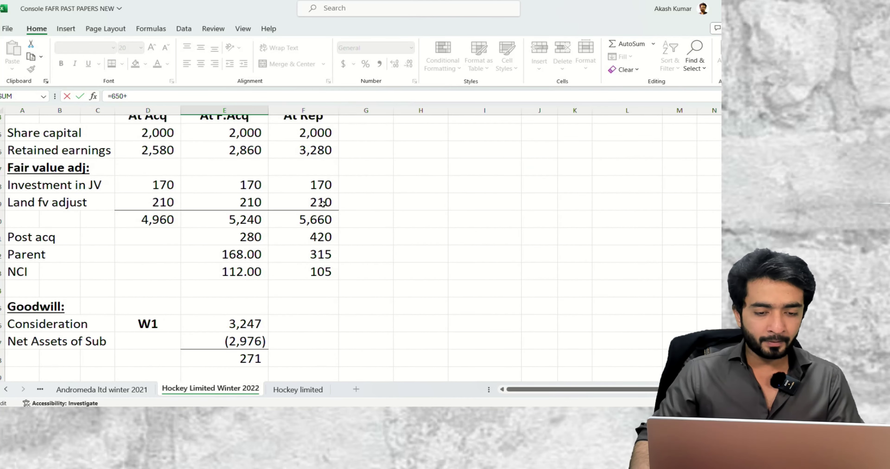
pyautogui.click(320, 182)
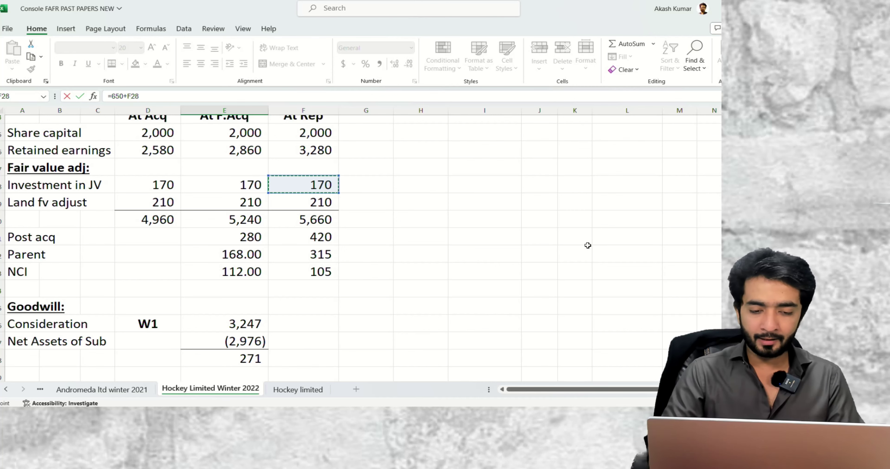
pyautogui.press('Return')
# Trace the cell referenced by the property, plant and equipment formula in E165 and return to the balance sheet
pyautogui.press('Up')
pyautogui.press('Up')
pyautogui.press('Up')
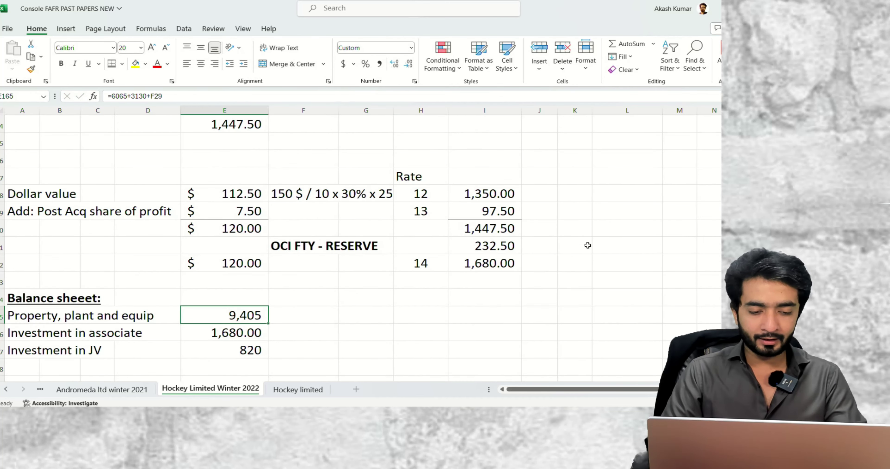
pyautogui.hotkey('ctrl', '[')
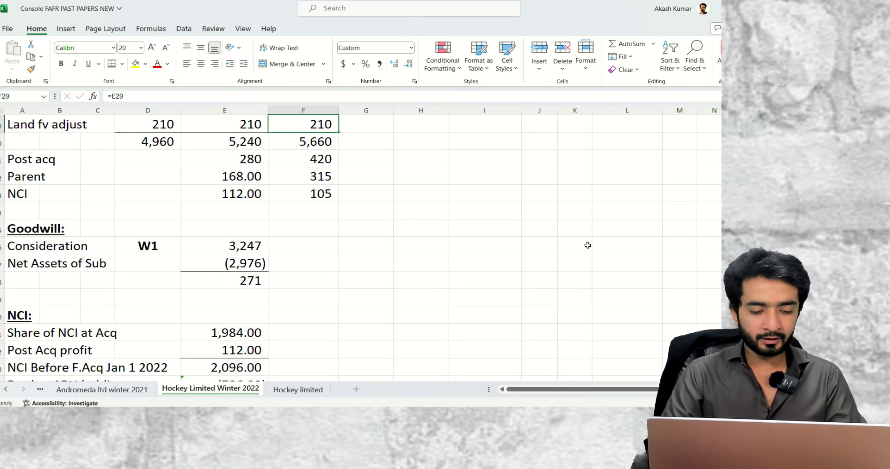
pyautogui.press('F5')
pyautogui.press('Return')
pyautogui.press('Left')
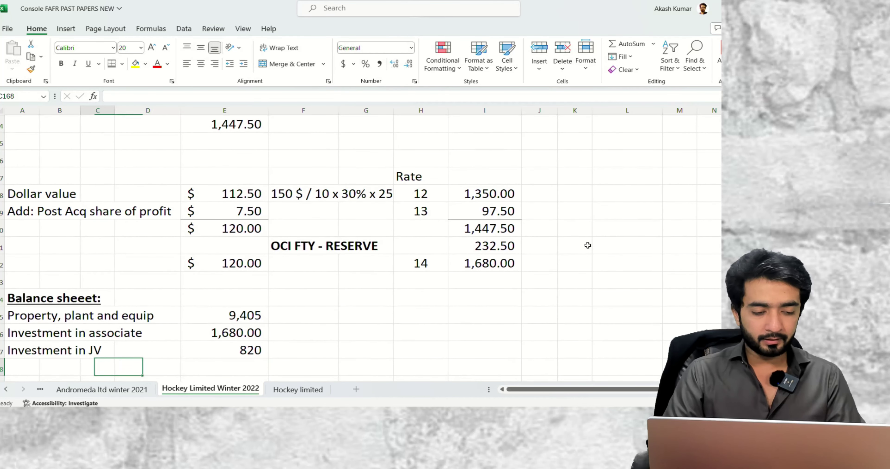
# Format the joint venture amount in E167 in comma style with one decimal place
pyautogui.press('Right')
pyautogui.press('Right')
pyautogui.press('Left')
pyautogui.hotkey('alt', 'h')
pyautogui.press('k')
pyautogui.hotkey('alt', 'h')
pyautogui.press('9')
# Add the balance sheet line "Goodwill" in A168
pyautogui.press('Down')
pyautogui.press('Left')
pyautogui.press('Left')
pyautogui.press('Left')
pyautogui.press('Left')
pyautogui.write('Go')
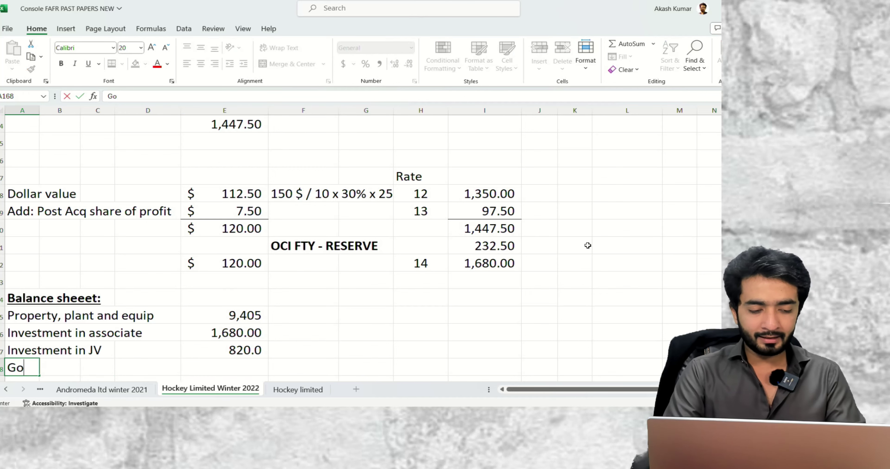
pyautogui.write('odwill')
# Link the goodwill amount in E168 to the goodwill working's result in E38
pyautogui.press('Right')
pyautogui.press('Right')
pyautogui.press('Right')
pyautogui.press('Right')
pyautogui.press('Right')
pyautogui.press('Left')
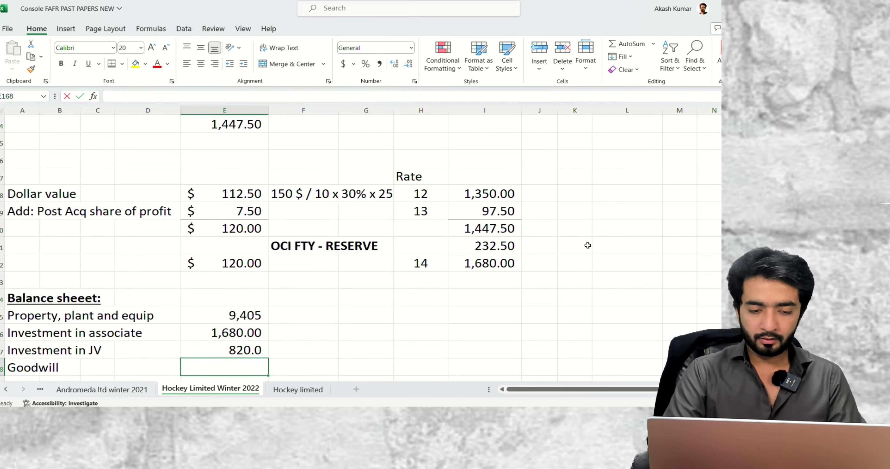
pyautogui.write('=')
pyautogui.scroll(15, 588, 246)
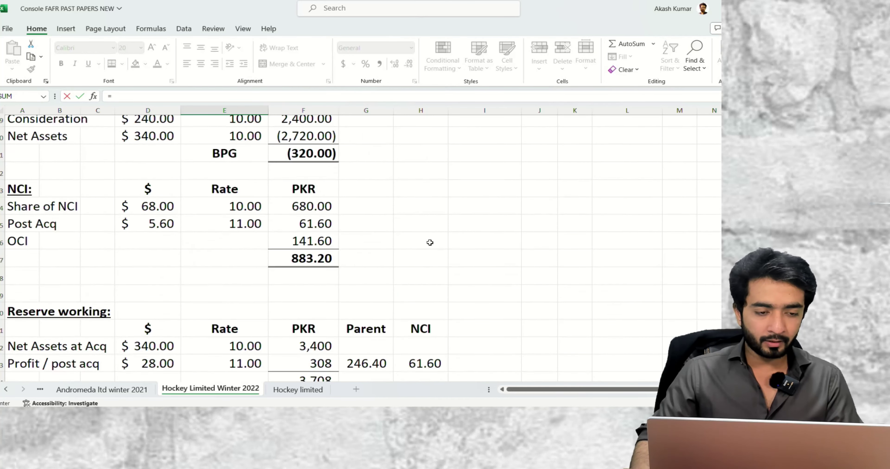
pyautogui.scroll(10, 430, 243)
pyautogui.scroll(-3, 337, 278)
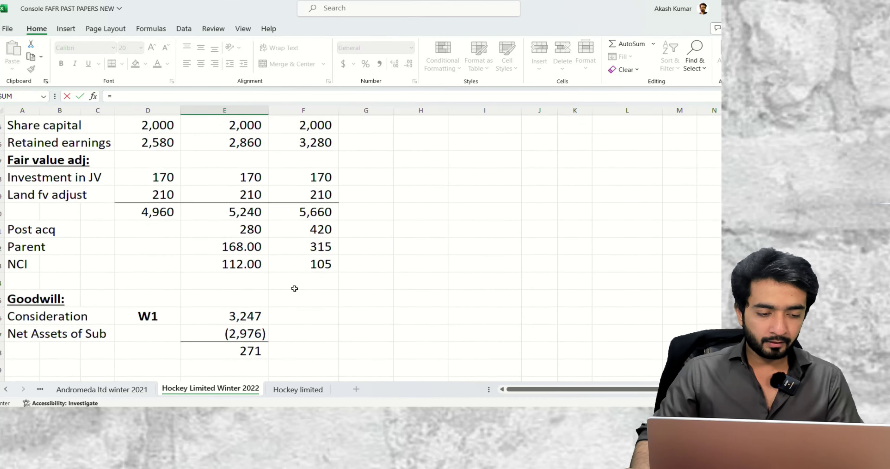
pyautogui.click(257, 290)
pyautogui.press('Return')
pyautogui.press('Return')
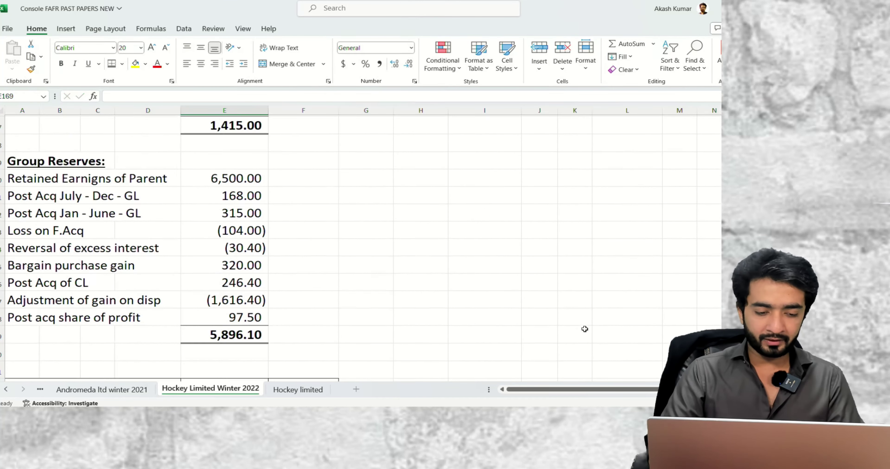
# Apply comma style with two decimals to the balance sheet amounts in E165:E168
pyautogui.press('Up')
pyautogui.press('Up')
pyautogui.hotkey('shift', 'Up')
pyautogui.hotkey('shift', 'Up')
pyautogui.hotkey('shift', 'Up')
pyautogui.hotkey('alt', 'h')
pyautogui.press('k')
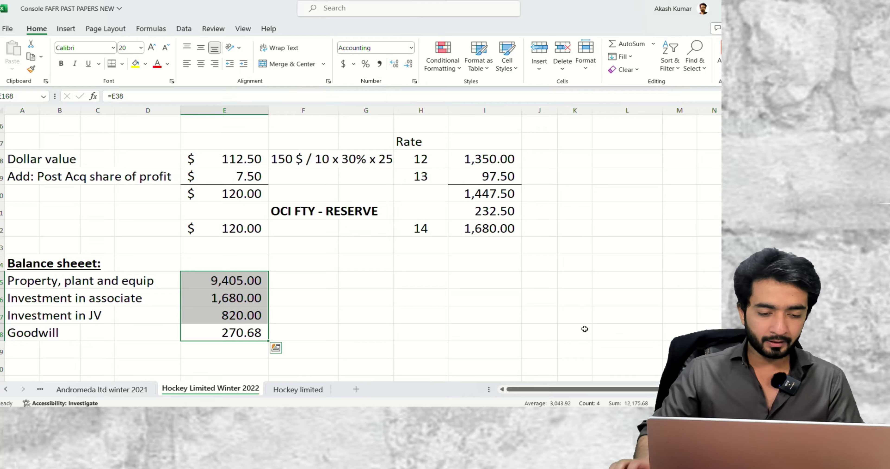
# Enter the combined current assets of HL and GL in E169 as =2870+2875
pyautogui.scroll(-6, 584, 329)
pyautogui.scroll(-15, 584, 329)
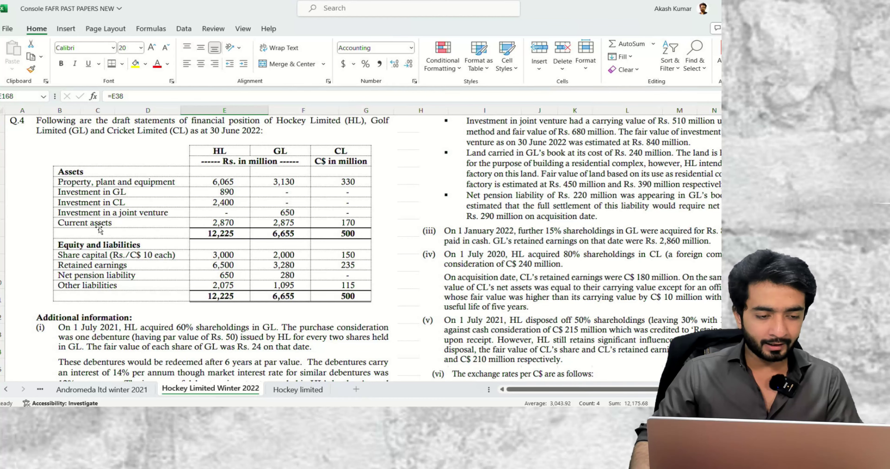
pyautogui.scroll(10, 115, 231)
pyautogui.scroll(-10, 124, 235)
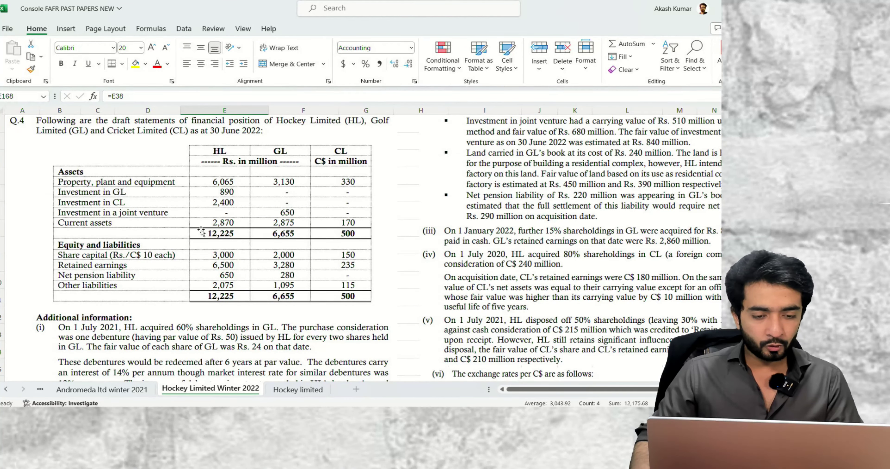
pyautogui.scroll(20, 259, 239)
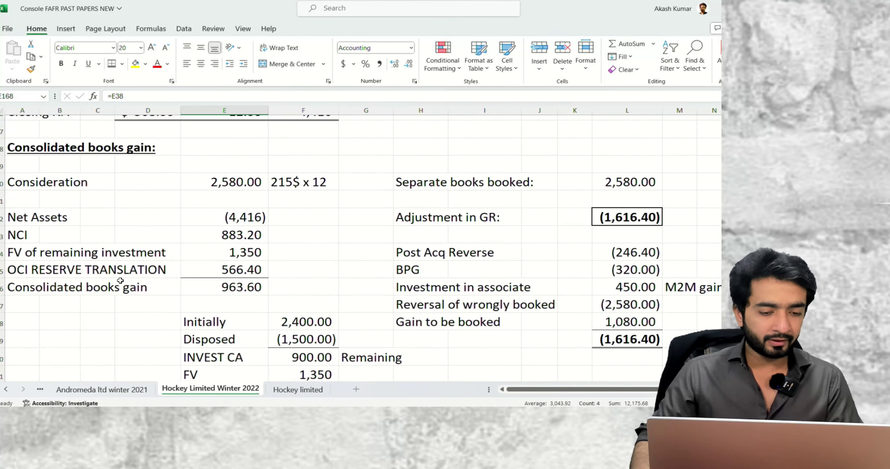
pyautogui.scroll(-4, 119, 274)
pyautogui.scroll(1, 119, 272)
pyautogui.click(38, 286)
pyautogui.click(224, 288)
pyautogui.write('=2870+28')
pyautogui.hotkey('ctrl', 'Return')
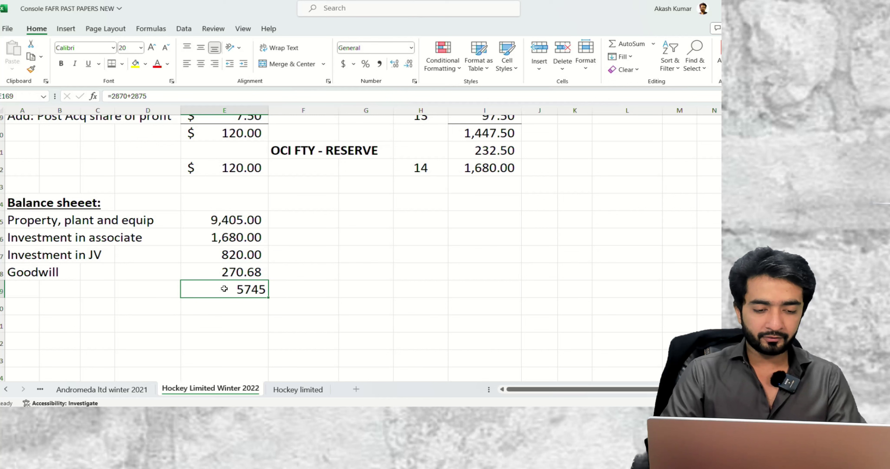
# Label the balance sheet line in A169 "Current assets"
pyautogui.press('Home')
pyautogui.write('Current assets')
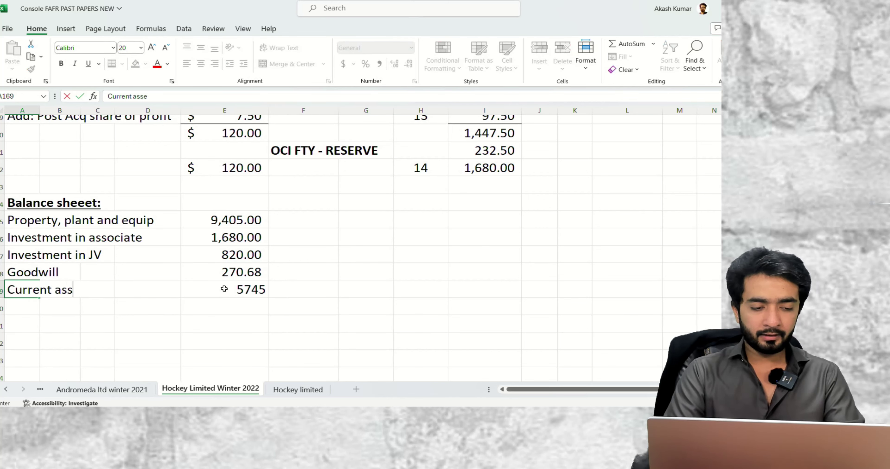
pyautogui.hotkey('ctrl', 'Return')
# Format the current assets amount in E169 in comma style with one decimal place
pyautogui.click(225, 289)
pyautogui.hotkey('alt', 'h')
pyautogui.press('k')
pyautogui.hotkey('alt', 'h')
pyautogui.press('9')
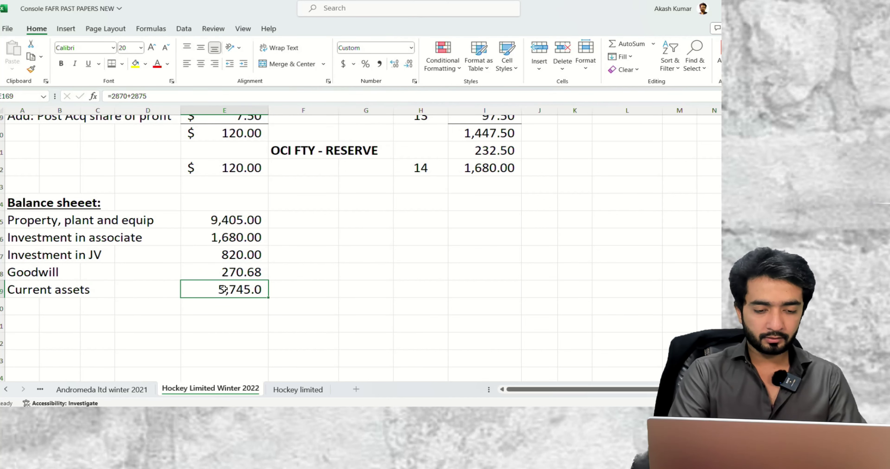
# Total the balance sheet assets E165:E169 in E170 with a bold sum
pyautogui.press('Down')
pyautogui.hotkey('alt', 'h')
pyautogui.press('u')
pyautogui.press('s')
pyautogui.hotkey('ctrl', 'Return')
pyautogui.hotkey('alt', 'h')
pyautogui.press('1')
pyautogui.press('F2')
pyautogui.press('Escape')
pyautogui.press('F2')
pyautogui.press('Escape')
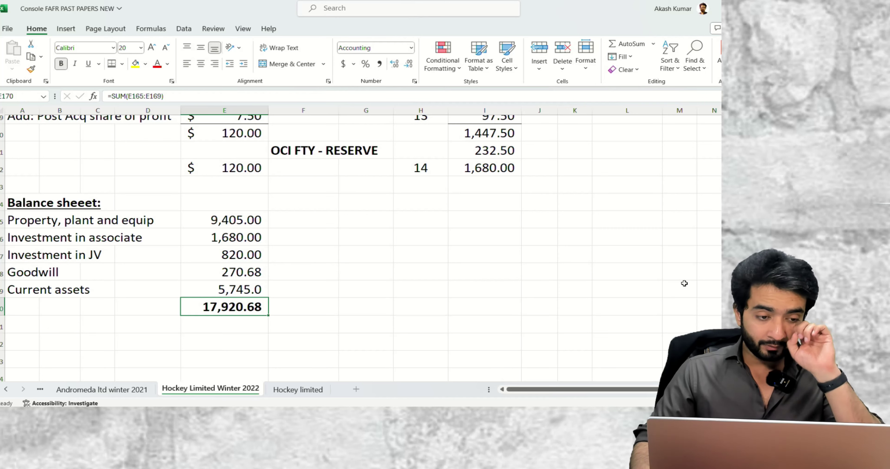
# Check the equity and liabilities in the draft statements and add the line "Share capital" in A172
pyautogui.scroll(15, 362, 245)
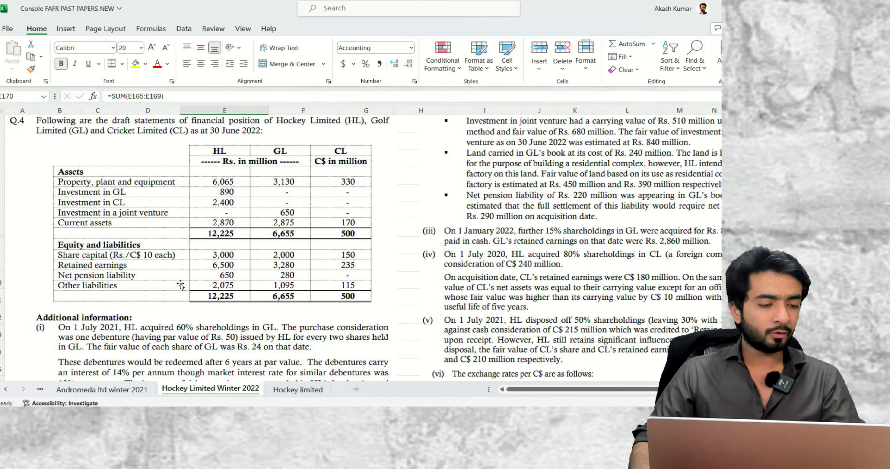
pyautogui.scroll(-15, 89, 265)
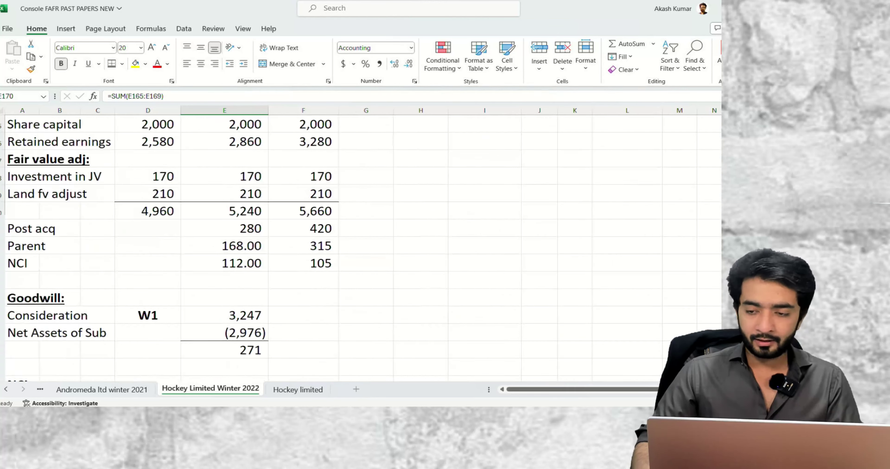
pyautogui.scroll(-20, 346, 245)
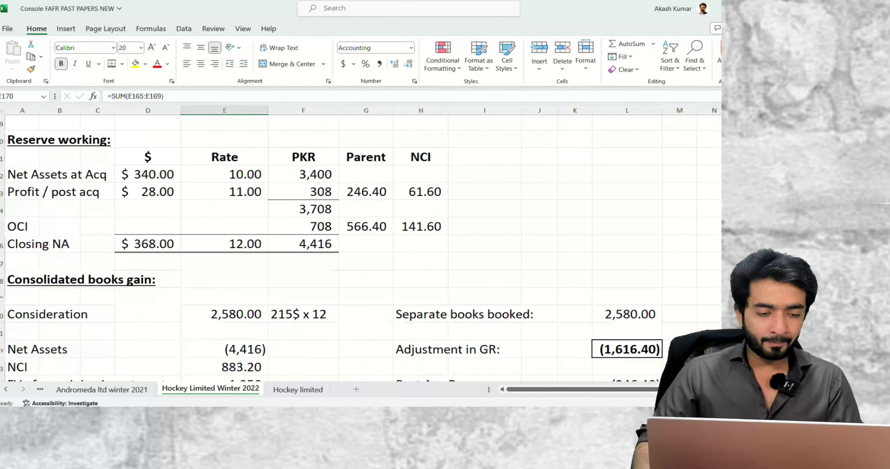
pyautogui.scroll(-6, 85, 283)
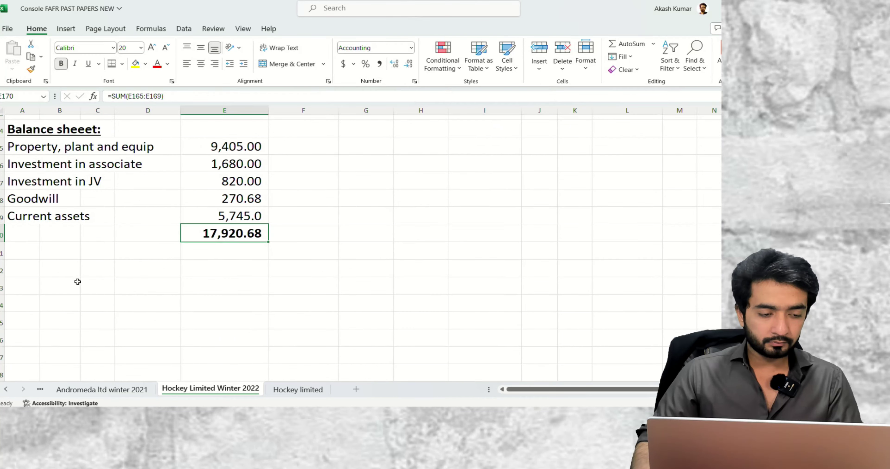
pyautogui.click(30, 271)
pyautogui.write('Share capital')
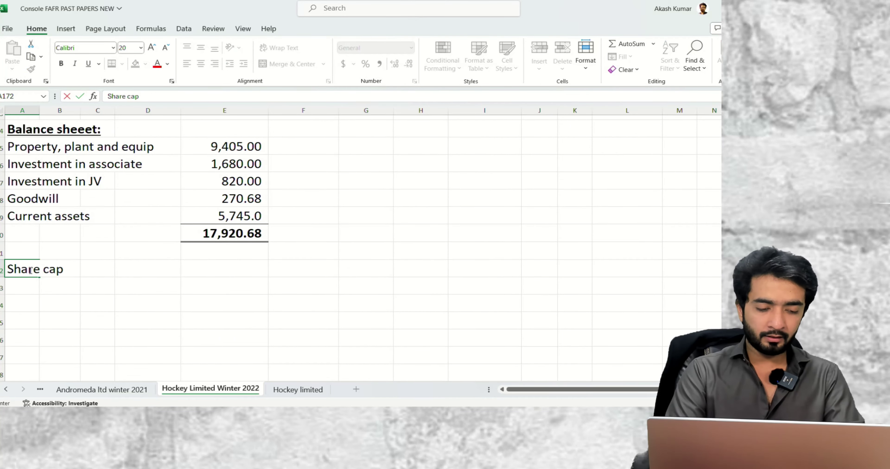
# Enter HL's share capital in E172 as =3000
pyautogui.press('Tab')
pyautogui.press('Tab')
pyautogui.press('Tab')
pyautogui.press('Tab')
pyautogui.write('=')
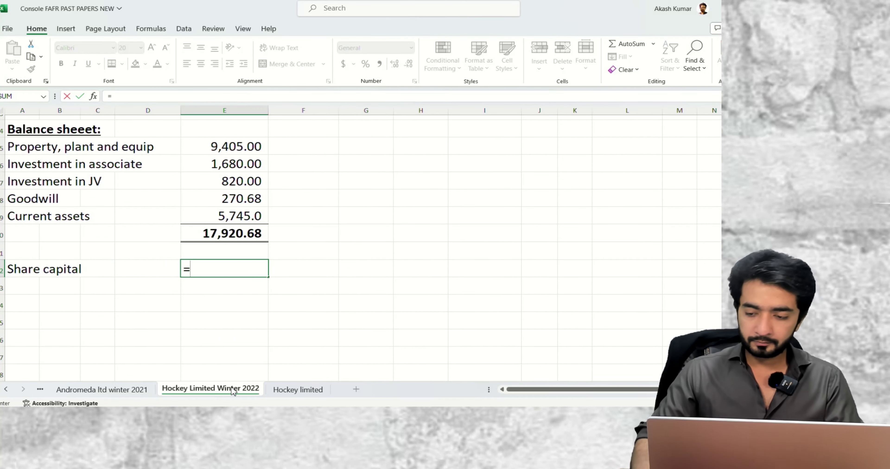
pyautogui.scroll(20, 345, 242)
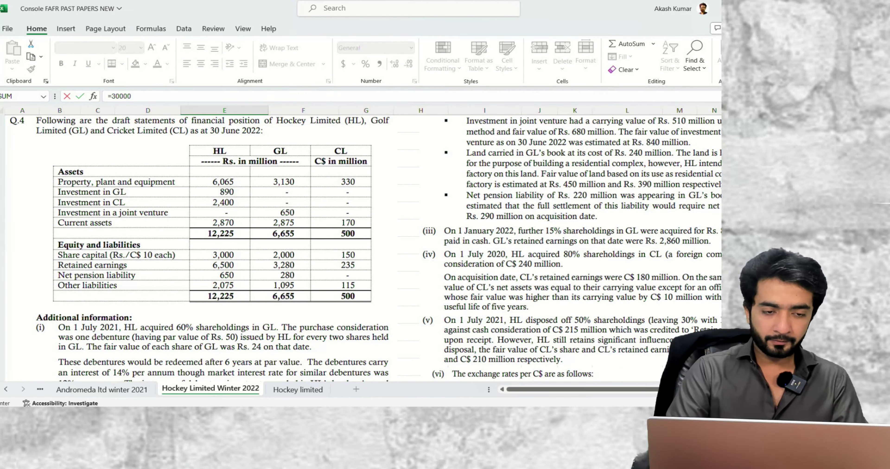
pyautogui.press('Tab')
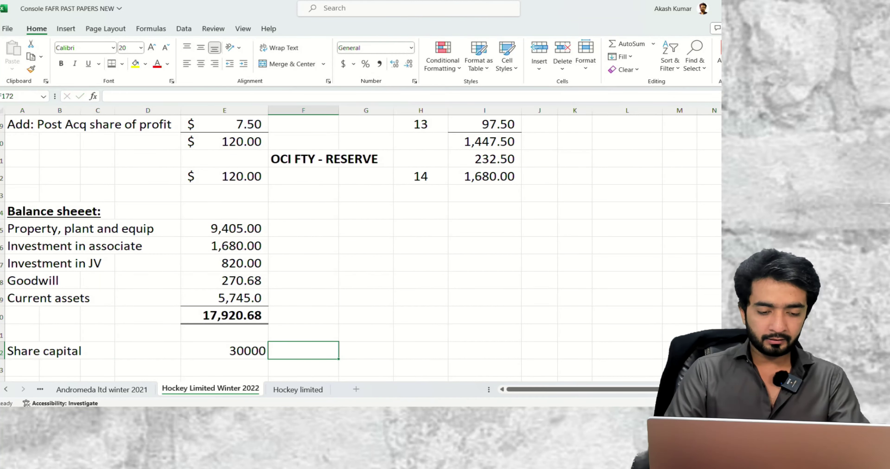
pyautogui.hotkey('shift', 'Tab')
pyautogui.press('F2')
pyautogui.press('Escape')
pyautogui.hotkey('shift', 'Tab')
# Format the share capital amount in E172 in comma style without decimals
pyautogui.hotkey('alt', 'h')
pyautogui.press('k')
pyautogui.hotkey('alt', 'h')
pyautogui.press('9')
pyautogui.hotkey('alt', 'h')
pyautogui.press('9')
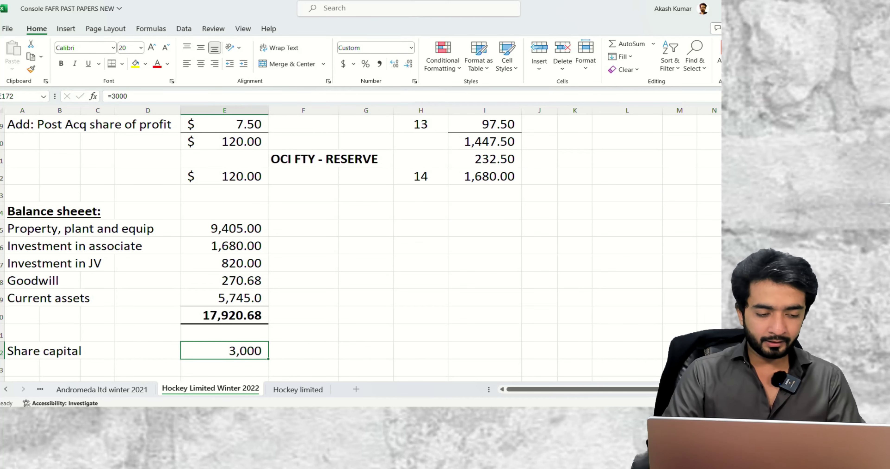
# Add the balance sheet line "Group Reserves" in A173
pyautogui.press('Home')
pyautogui.press('Down')
pyautogui.write('Group Reserves')
pyautogui.press('Tab')
# Link the group reserves amount in E173 to the Group Reserves working's total in E59
pyautogui.write('=')
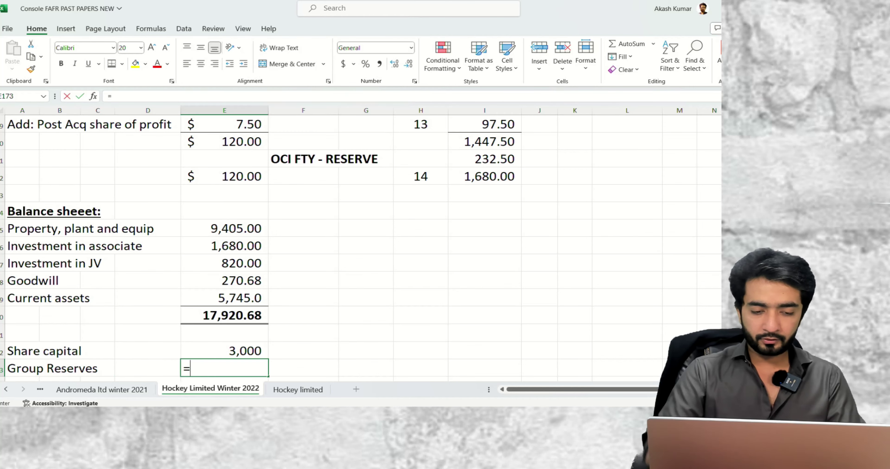
pyautogui.scroll(20, 366, 240)
pyautogui.scroll(-5, 366, 240)
pyautogui.scroll(15, 363, 242)
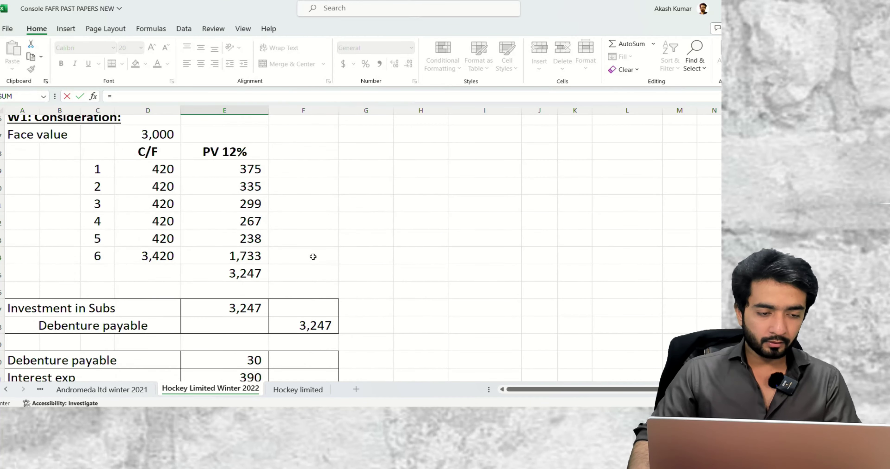
pyautogui.scroll(6, 312, 257)
pyautogui.click(248, 309)
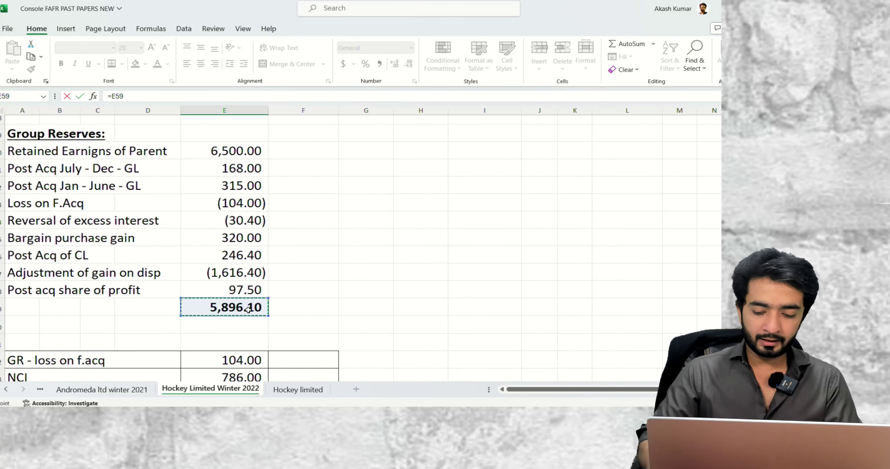
pyautogui.press('Return')
# Add the balance sheet line "NCI" in A174
pyautogui.press('Up')
pyautogui.press('Left')
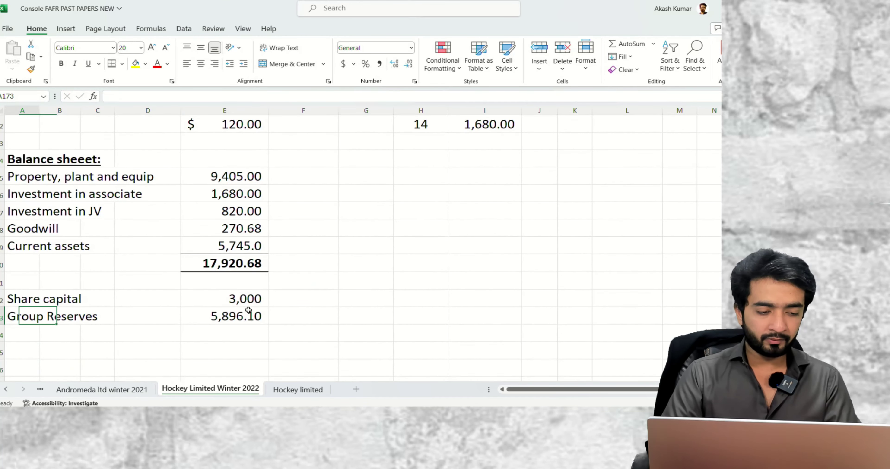
pyautogui.write('NCI')
pyautogui.press('Right')
pyautogui.press('Right')
pyautogui.press('Right')
pyautogui.press('Right')
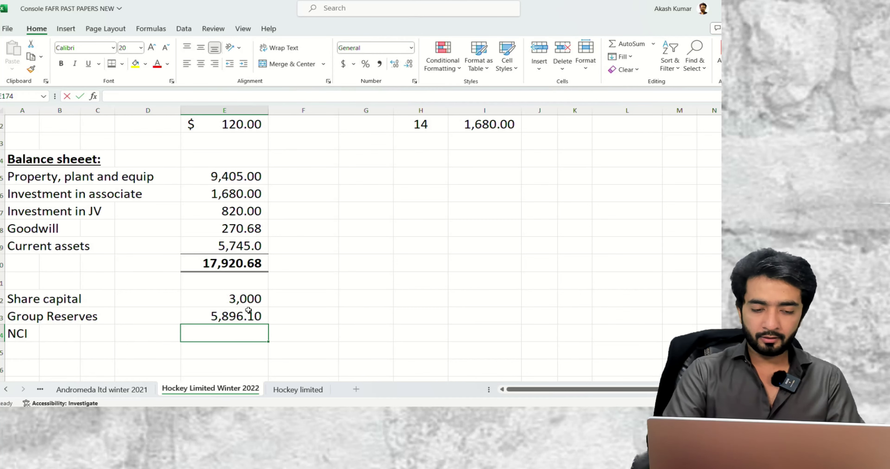
# Link the NCI amount in E174 to the NCI working's closing balance in E47
pyautogui.write('=')
pyautogui.scroll(10, 247, 310)
pyautogui.scroll(-3, 230, 292)
pyautogui.scroll(13, 231, 292)
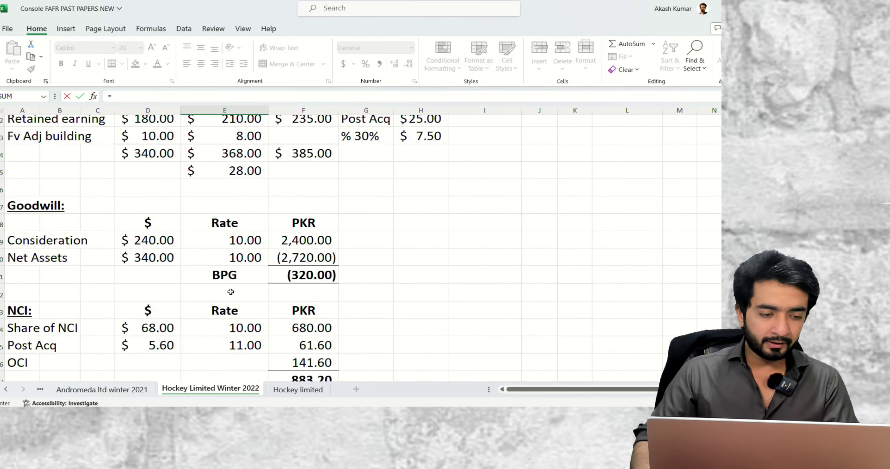
pyautogui.scroll(9, 230, 292)
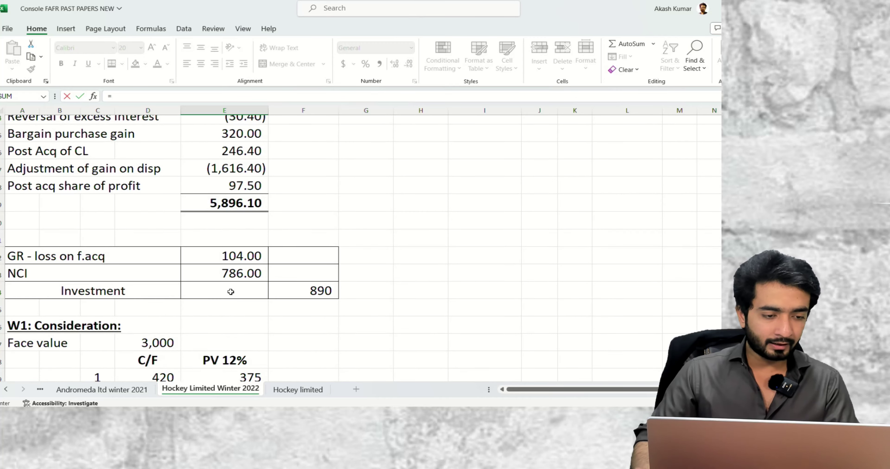
pyautogui.click(233, 251)
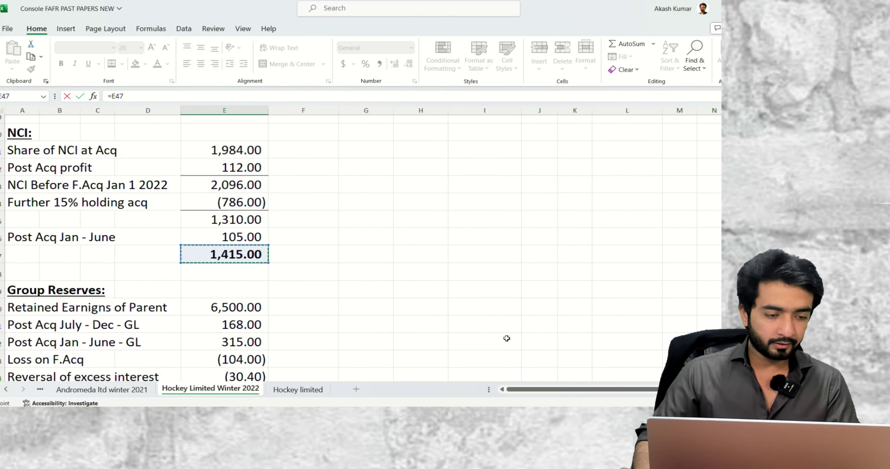
pyautogui.press('Return')
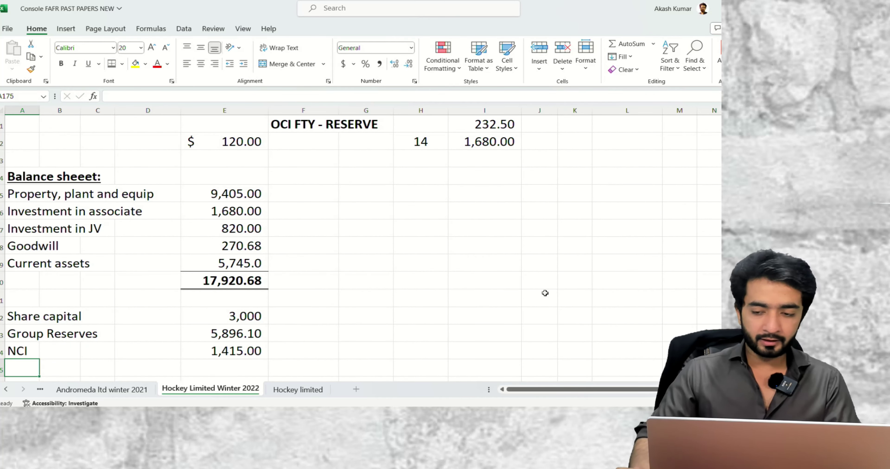
# Check the liabilities in the draft statements and add the balance sheet line "Net pension liab" in A175
pyautogui.scroll(20, 345, 241)
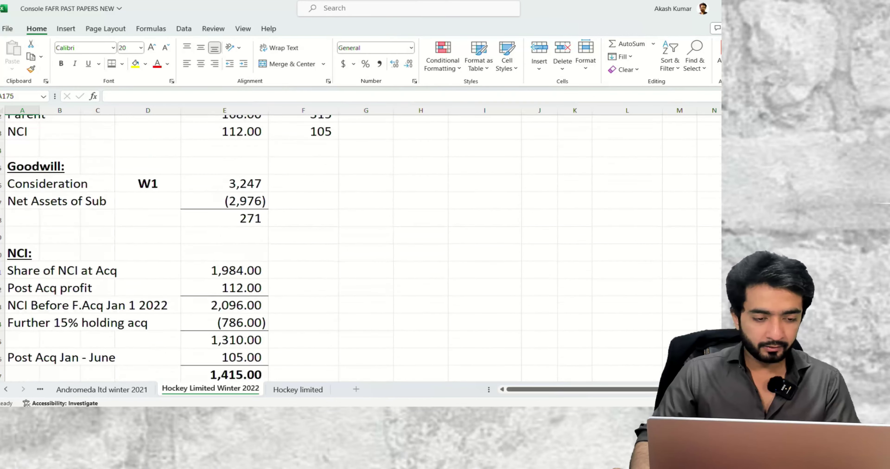
pyautogui.scroll(-5, 530, 289)
pyautogui.scroll(5, 438, 295)
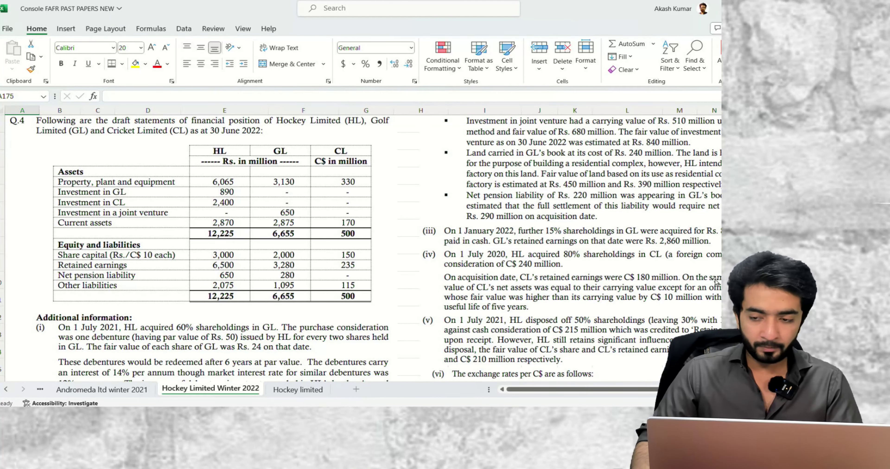
pyautogui.scroll(-20, 346, 242)
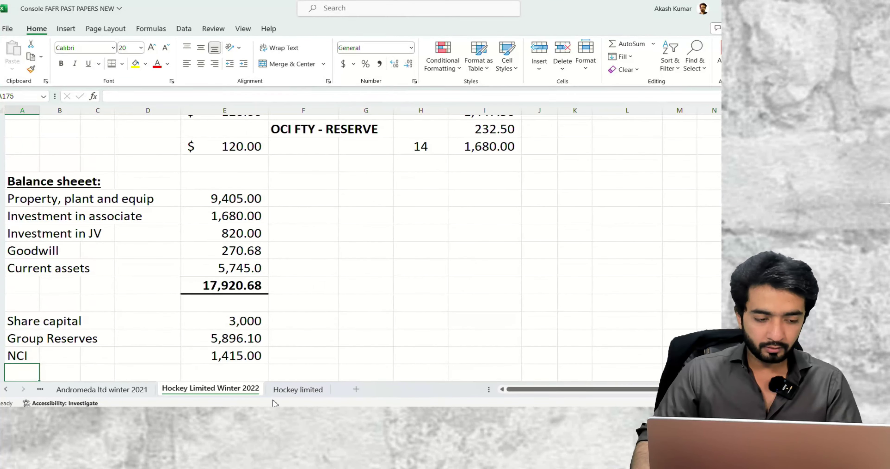
pyautogui.write('net pension liab')
pyautogui.press('Home')
pyautogui.press('Delete')
pyautogui.write('N')
# Enter the combined net pension liability of GL and HL in E175 as =280+650
pyautogui.click(268, 370)
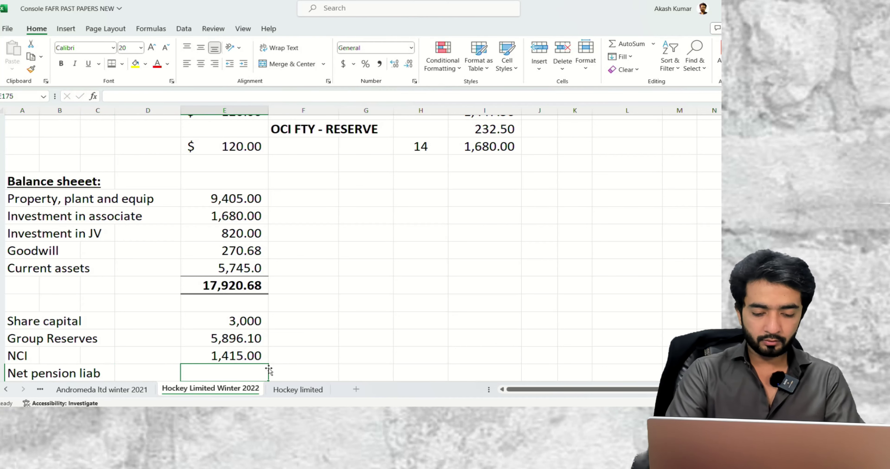
pyautogui.write('=250')
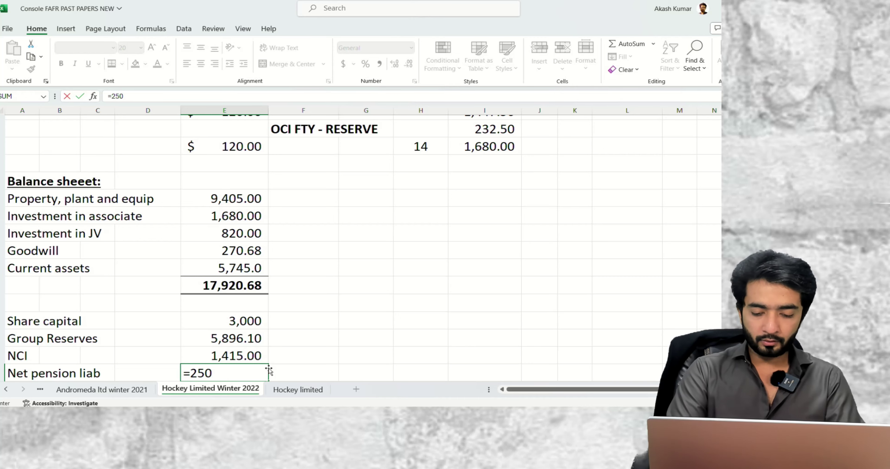
pyautogui.write('+980')
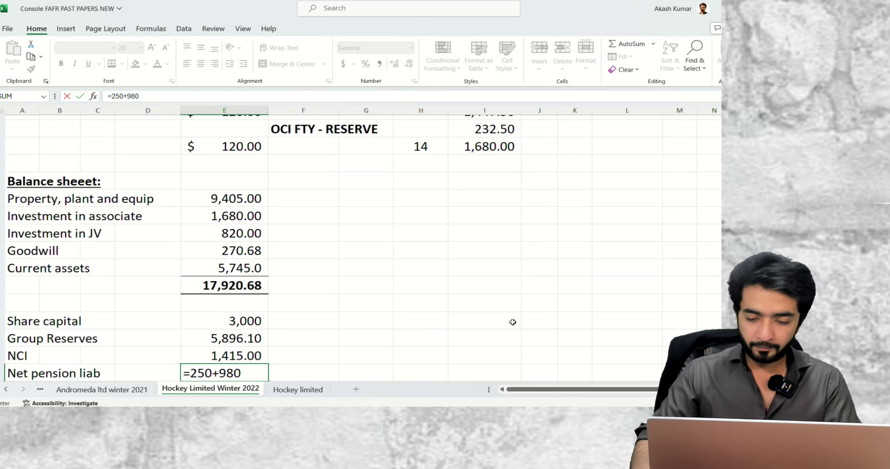
pyautogui.scroll(15, 360, 248)
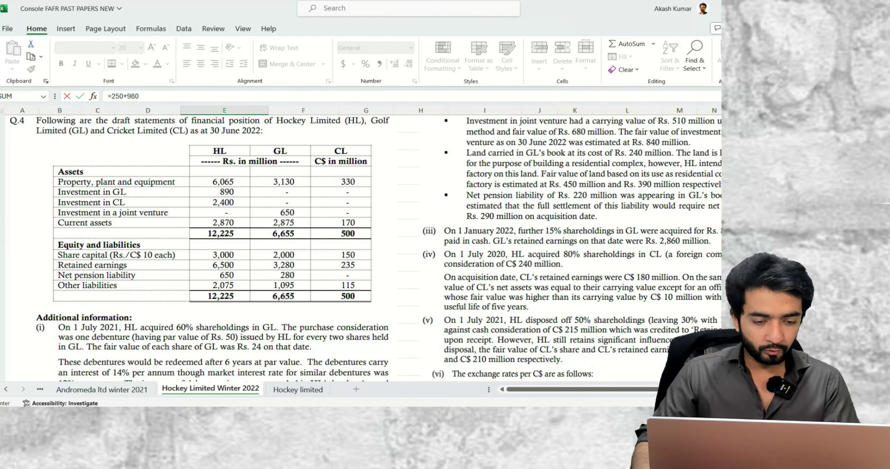
pyautogui.scroll(-15, 360, 248)
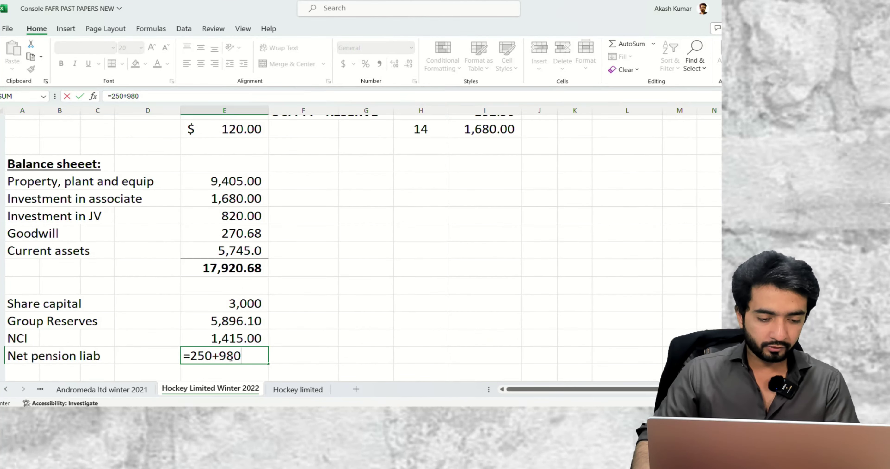
pyautogui.write('65')
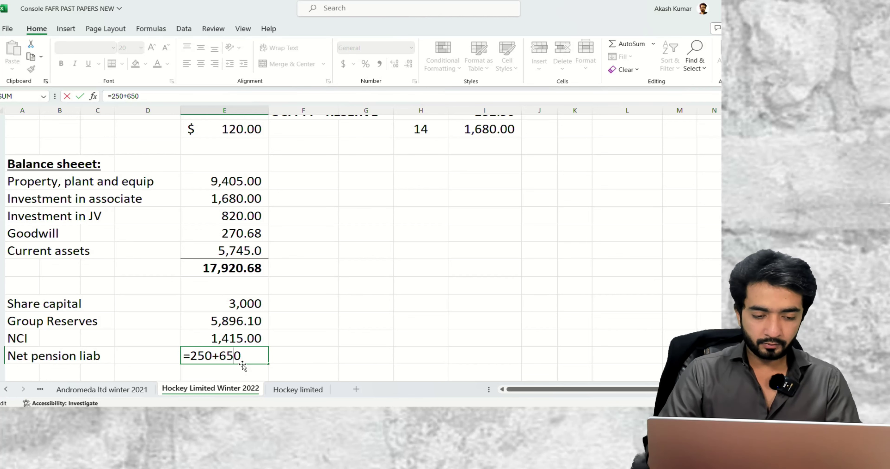
pyautogui.press('Delete')
pyautogui.write('8')
pyautogui.press('Return')
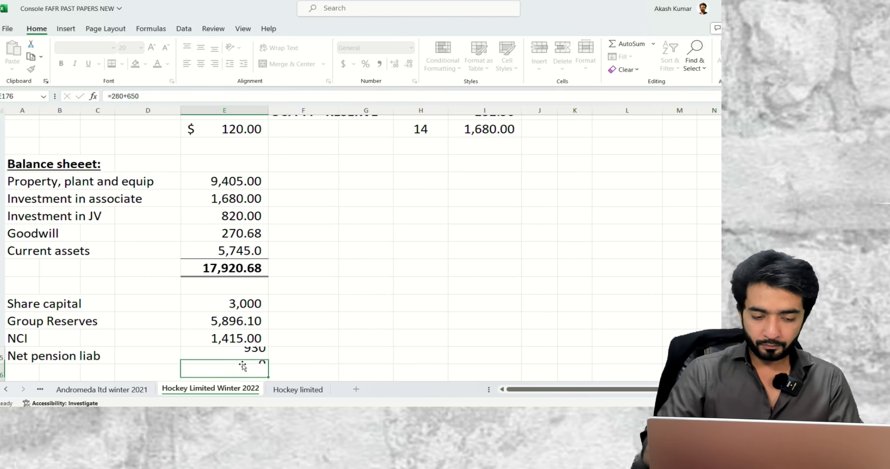
# Check the liabilities in the draft statements and add the balance sheet line "Debenture Payable" in A176
pyautogui.scroll(20, 363, 248)
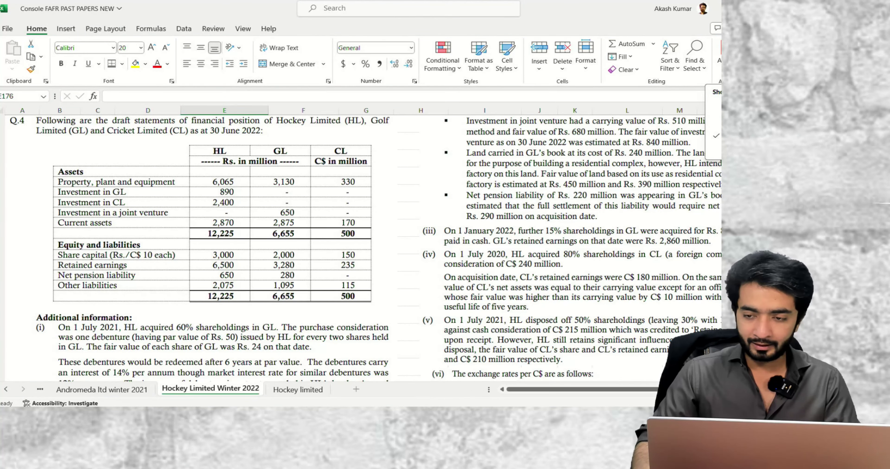
pyautogui.scroll(-20, 471, 349)
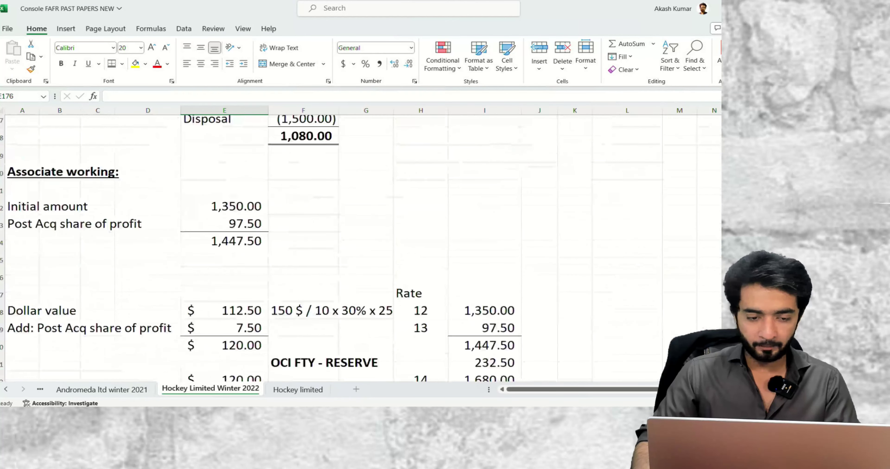
pyautogui.click(19, 371)
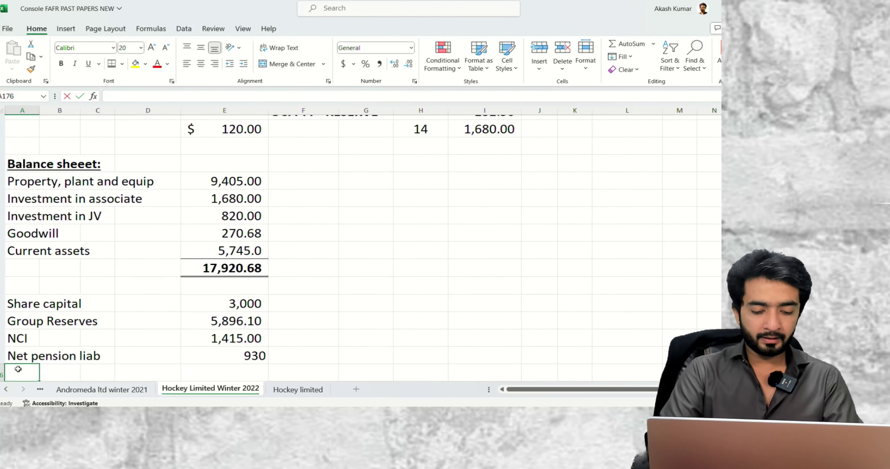
pyautogui.doubleClick(18, 369)
pyautogui.write('Debenture Payabke')
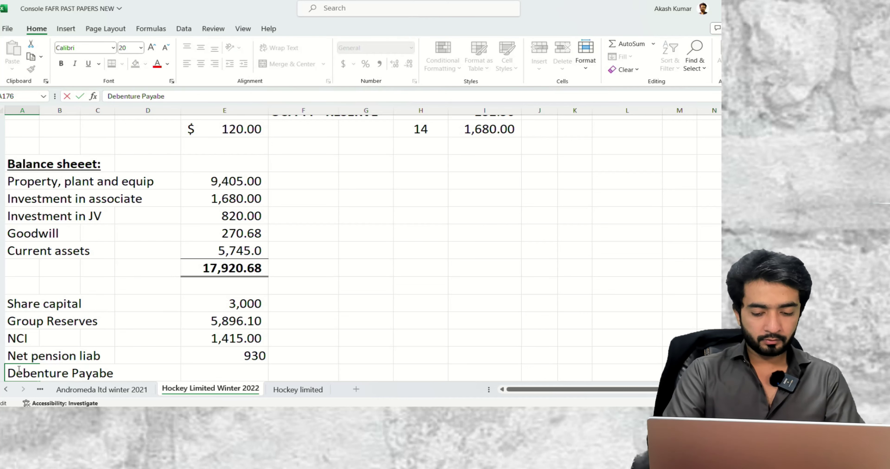
pyautogui.write('l')
# Link the debenture payable amount in E176 to the 2022 closing balance in the debenture amortisation schedule
pyautogui.press('Tab')
pyautogui.press('Tab')
pyautogui.press('Tab')
pyautogui.press('Tab')
pyautogui.write('=')
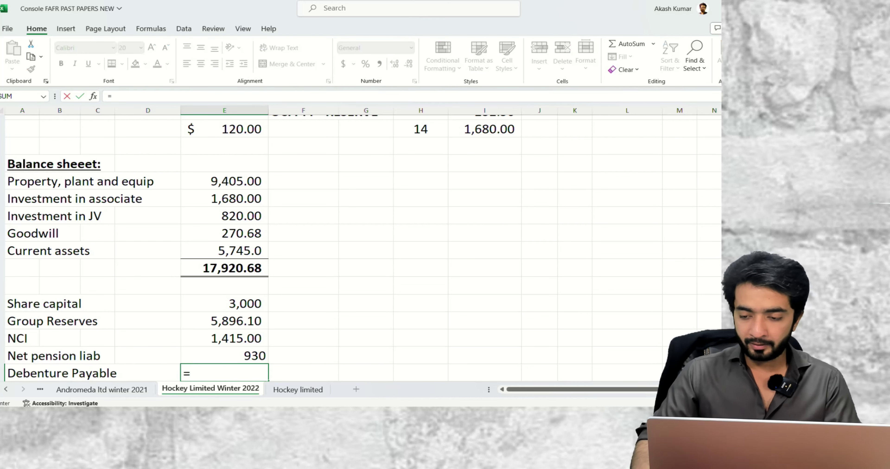
pyautogui.scroll(15, 345, 241)
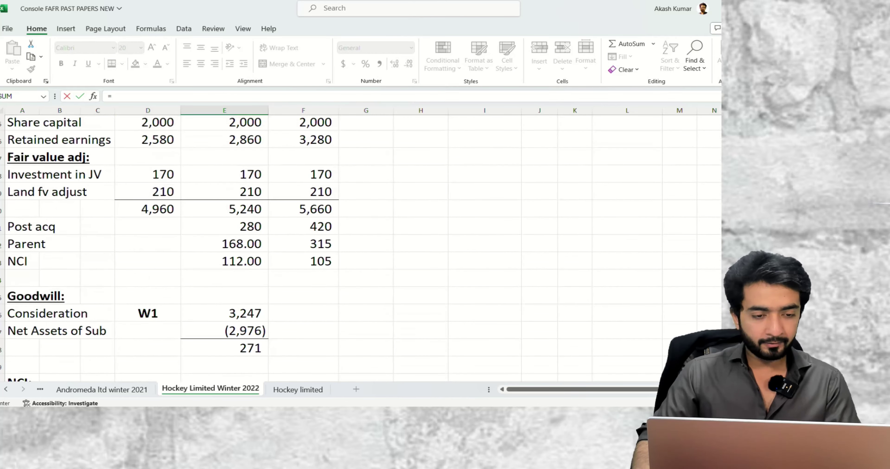
pyautogui.scroll(-20, 346, 241)
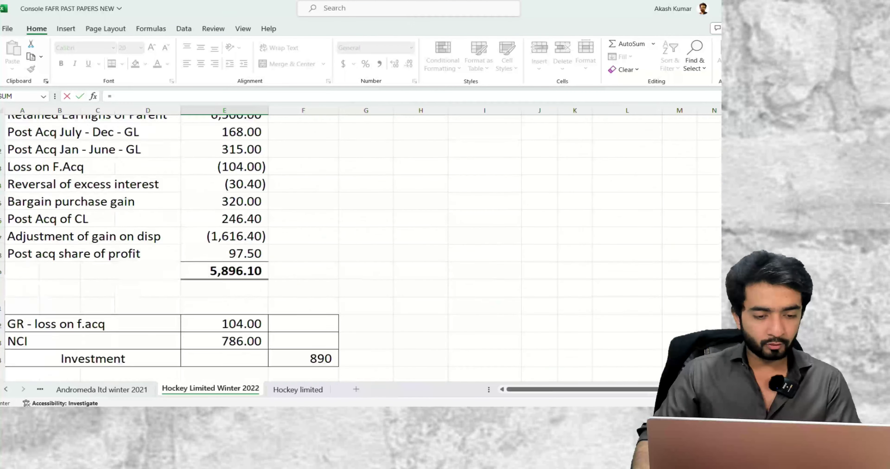
pyautogui.scroll(-2, 603, 238)
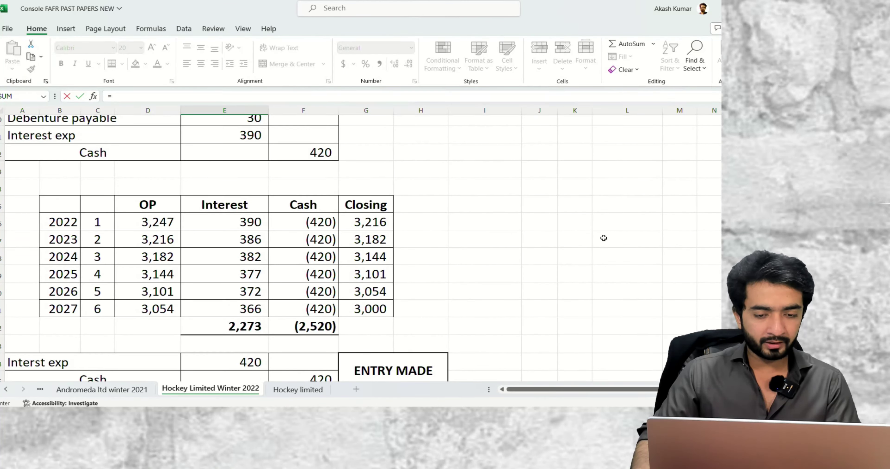
pyautogui.click(380, 224)
pyautogui.press('Tab')
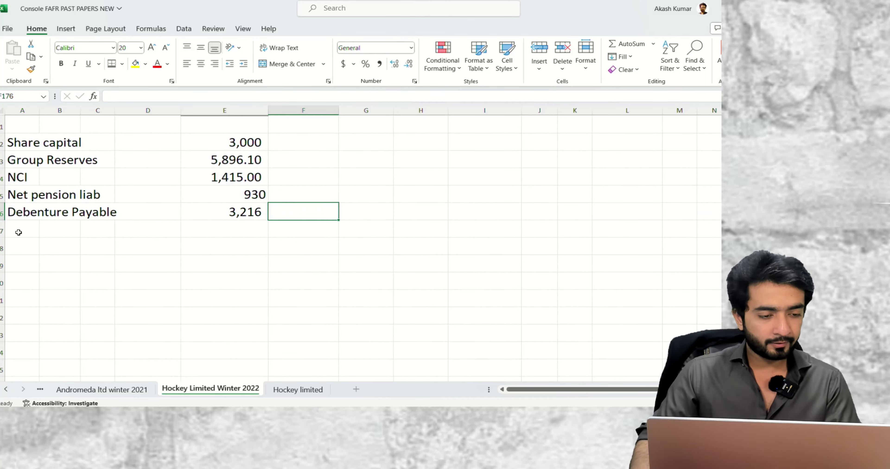
# Add the line "Other payable" in A177 and enter HL and GL's combined other liabilities in E177 as =2075+1095
pyautogui.click(18, 232)
pyautogui.write('Other payable')
pyautogui.press('Tab')
pyautogui.press('Tab')
pyautogui.press('Tab')
pyautogui.press('Tab')
pyautogui.write('=')
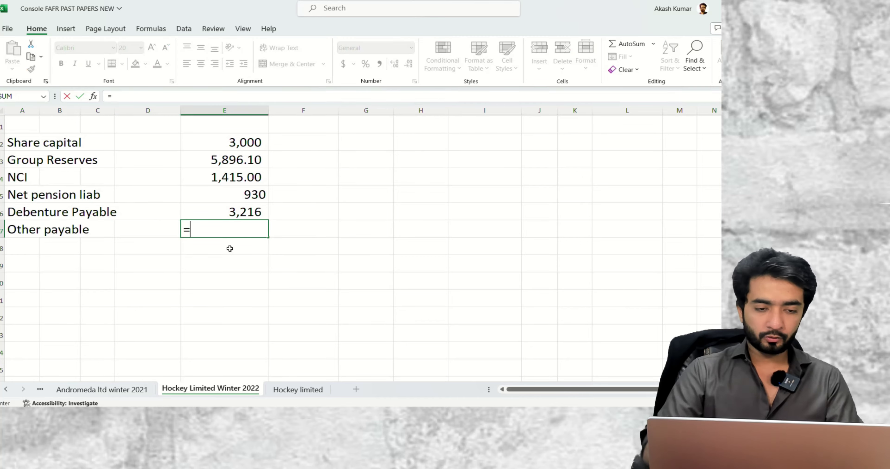
pyautogui.scroll(20, 304, 242)
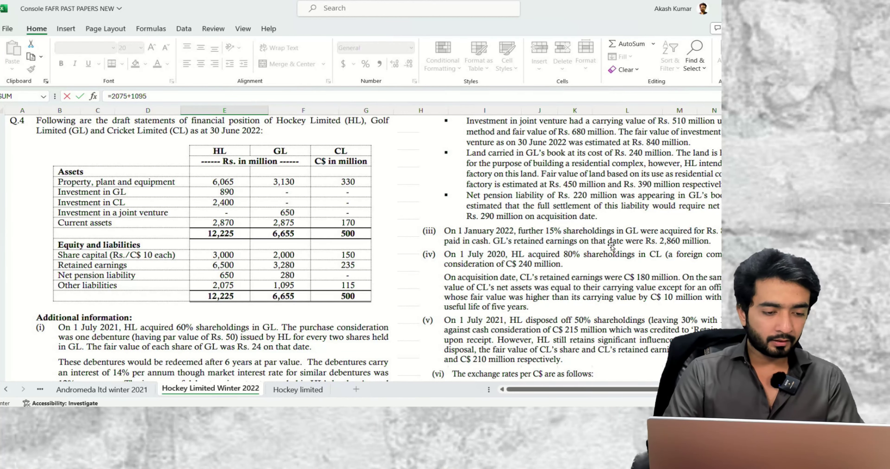
pyautogui.press('Return')
# Apply the comma number style to the other payable amount in E177
pyautogui.press('Up')
pyautogui.press('Right')
pyautogui.press('Right')
pyautogui.press('Right')
pyautogui.press('Right')
pyautogui.press('h')
pyautogui.press('k')
# Total the equity and liabilities in E178 with =SUM(E172:E177), formatted in bold comma style with a top and double bottom border
pyautogui.press('Down')
pyautogui.hotkey('alt', '=')
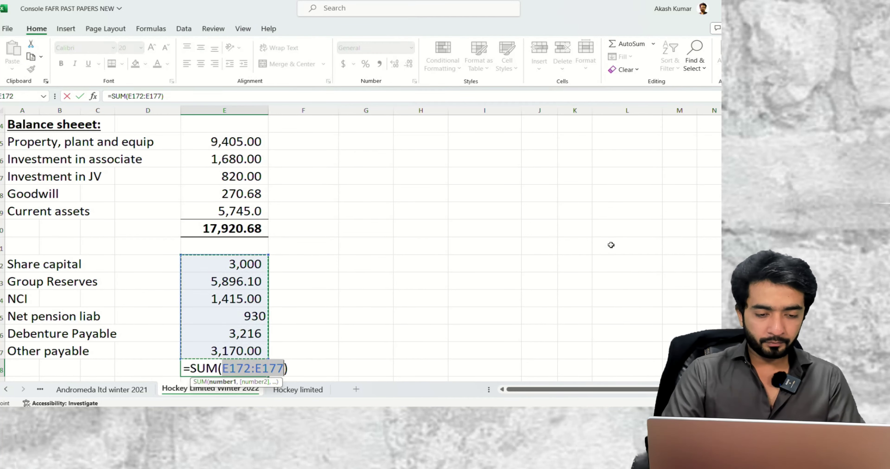
pyautogui.press('Return')
pyautogui.press('Up')
pyautogui.hotkey('alt', 'h')
pyautogui.press('k')
pyautogui.hotkey('alt', 'h')
pyautogui.press('b')
pyautogui.press('u')
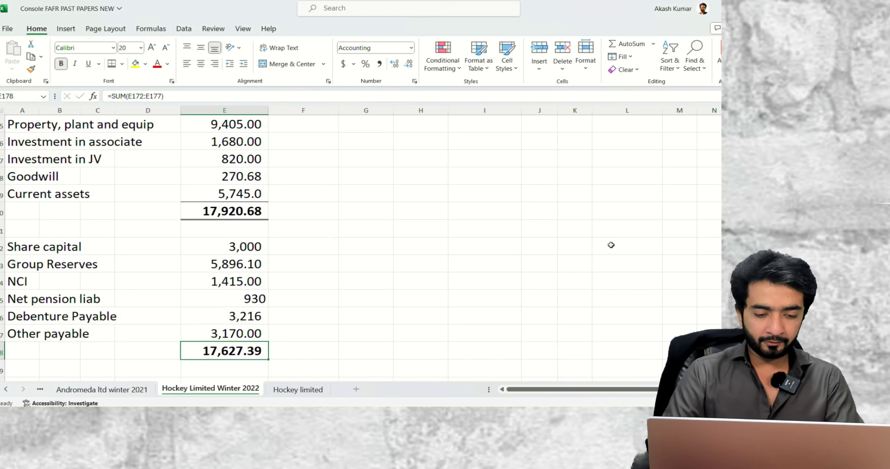
# Enter a balance check in E180 as =E170-E178, total assets less total equity and liabilities
pyautogui.press('Down')
pyautogui.press('Down')
pyautogui.write(']')
pyautogui.press('BackSpace')
pyautogui.write('=')
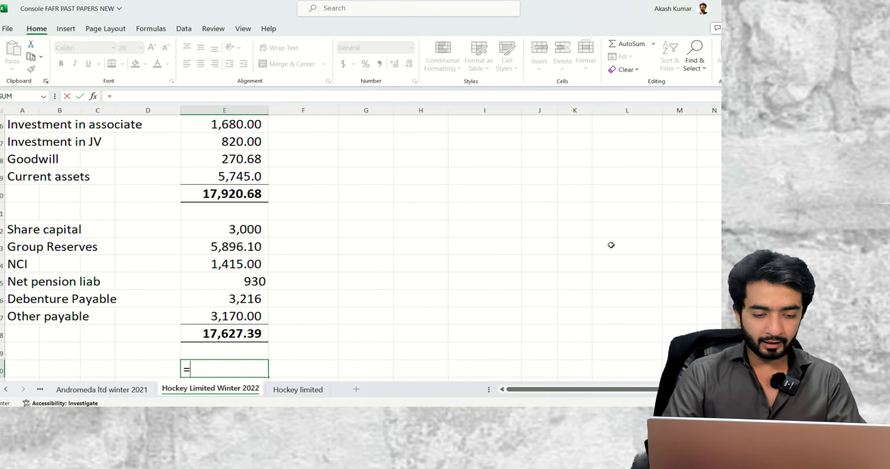
pyautogui.press('Up')
pyautogui.press('Up')
pyautogui.press('Up')
pyautogui.press('Up')
pyautogui.press('Up')
pyautogui.press('Up')
pyautogui.press('Up')
pyautogui.press('Up')
pyautogui.press('Up')
pyautogui.press('Up')
pyautogui.write('-')
pyautogui.press('Up')
pyautogui.press('Up')
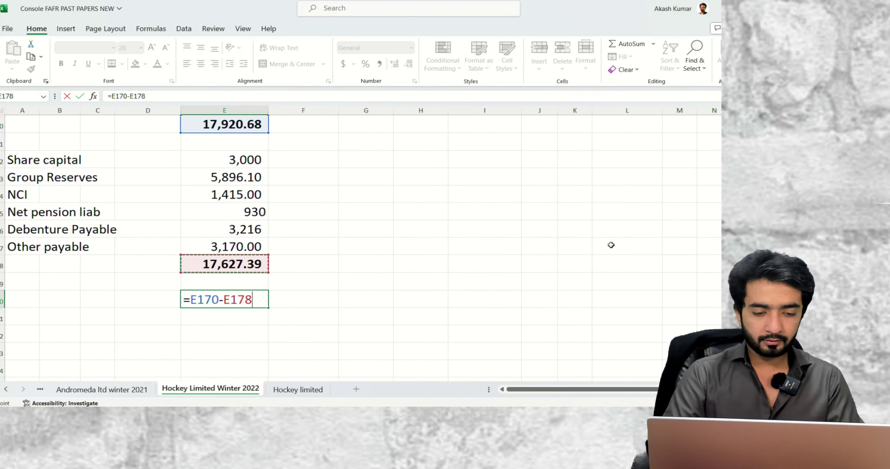
pyautogui.press('Return')
pyautogui.press('Up')
pyautogui.write('2')
pyautogui.press('Escape')
pyautogui.press('F2')
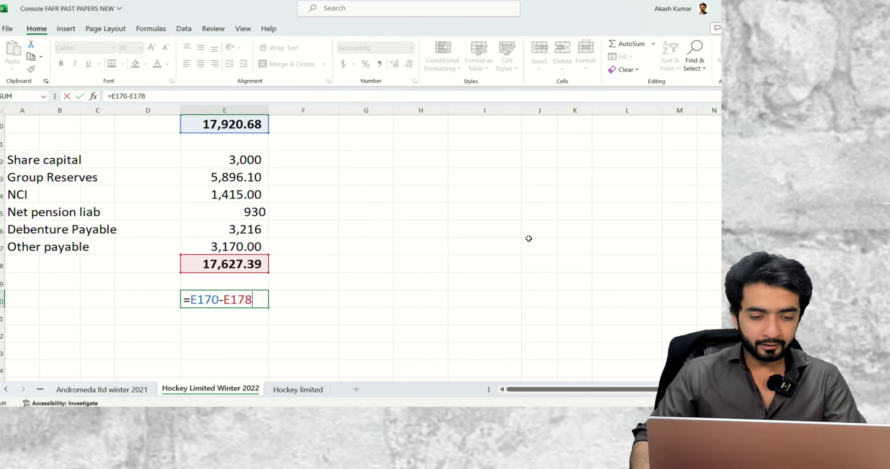
pyautogui.press('Escape')
# Review the balance sheet lines and insert a blank row between Group Reserves and NCI
pyautogui.scroll(7, 416, 255)
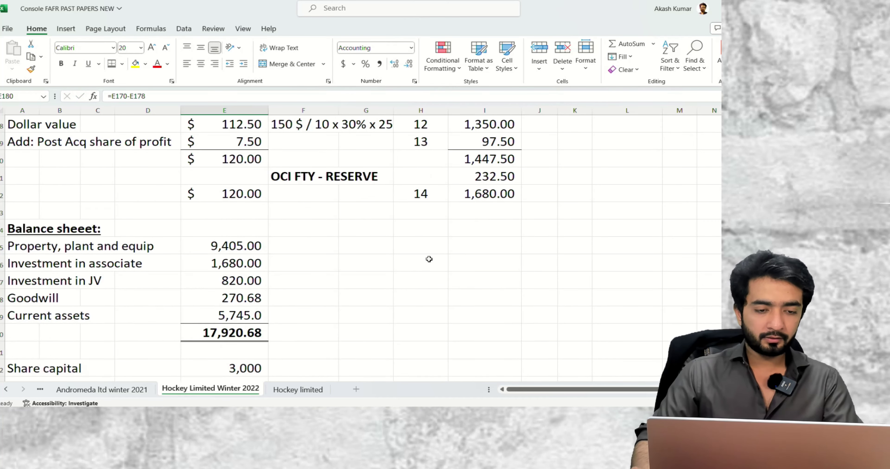
pyautogui.scroll(-4, 412, 279)
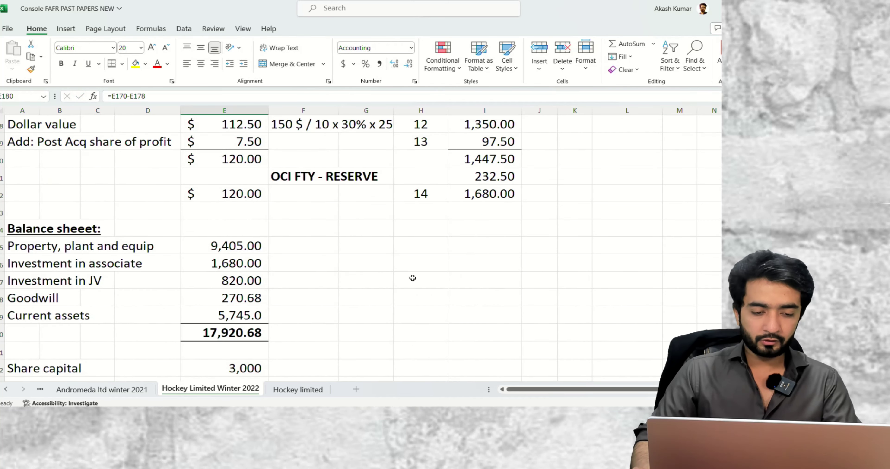
pyautogui.press('Up')
pyautogui.press('Up')
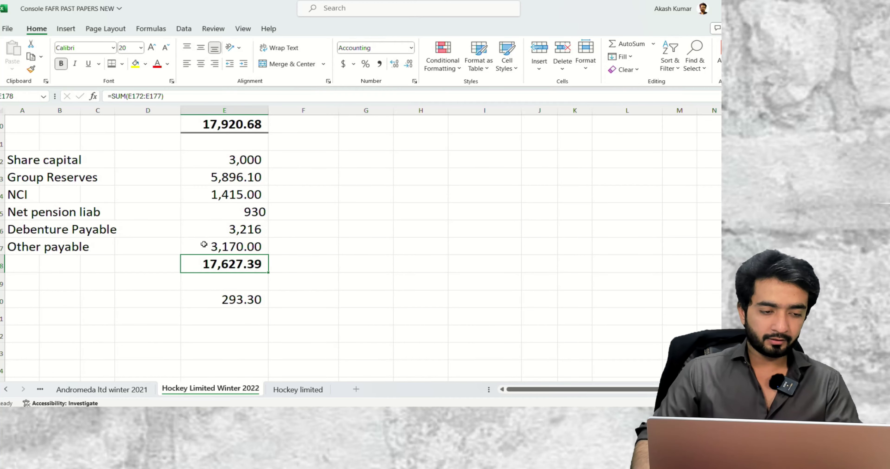
pyautogui.click(184, 212)
pyautogui.hotkey('shift', 'space')
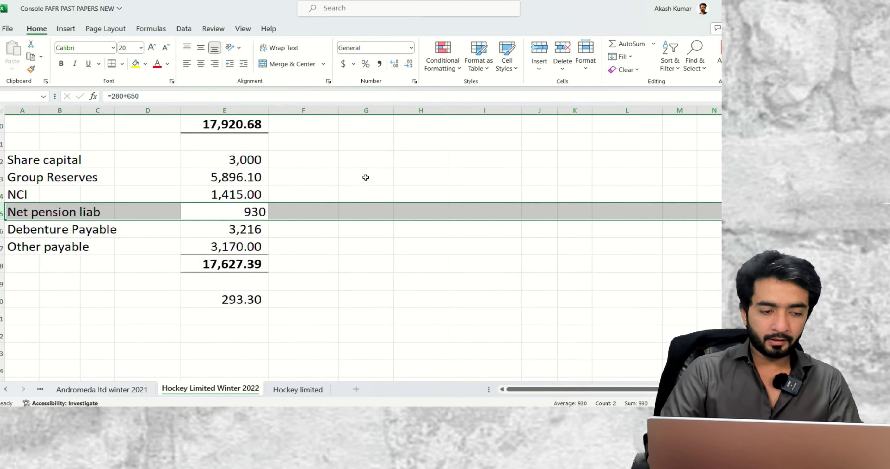
pyautogui.press('Up')
pyautogui.hotkey('shift', 'space')
pyautogui.hotkey('ctrl', 'shift', '=')
pyautogui.press('Home')
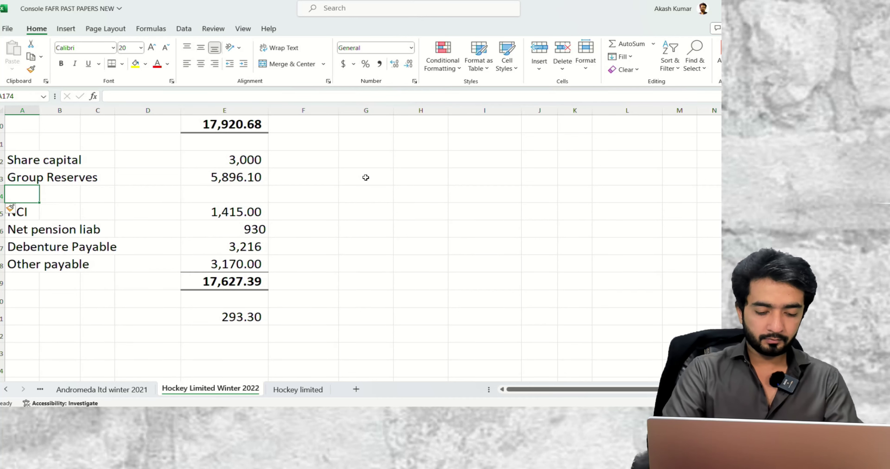
# Label the new row in A174 "Translation reserve"
pyautogui.write('R')
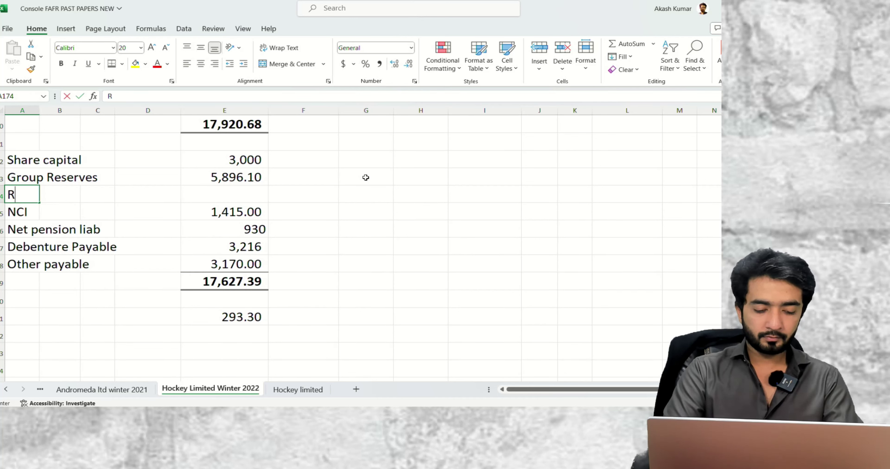
pyautogui.write('eserve')
pyautogui.press('Escape')
pyautogui.write('Translation re')
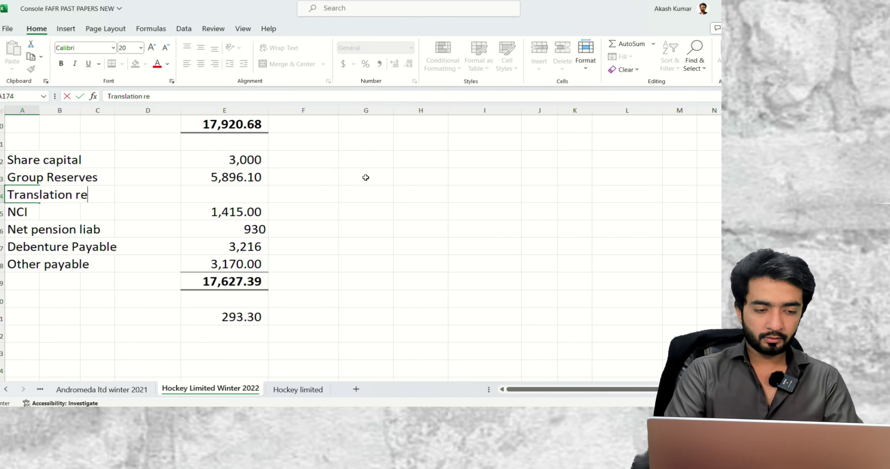
pyautogui.write('serve')
# Link the translation reserve amount in E174 to the OCI FTY - RESERVE figure in I161 of the associate working
pyautogui.press('Right')
pyautogui.press('Right')
pyautogui.press('Right')
pyautogui.press('Right')
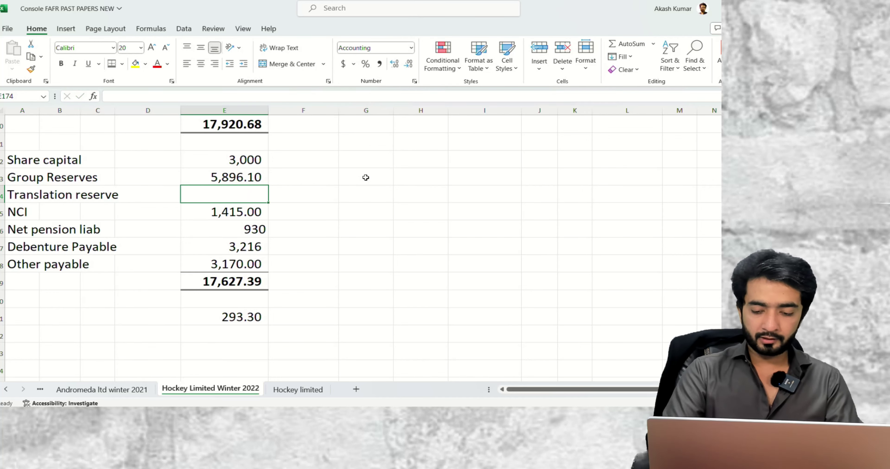
pyautogui.write('=')
pyautogui.scroll(4, 461, 197)
pyautogui.click(461, 197)
pyautogui.press('Tab')
# Review the associate, disposal gain, reserve and debenture workings for the source of the remaining balance sheet difference in E181
pyautogui.click(264, 283)
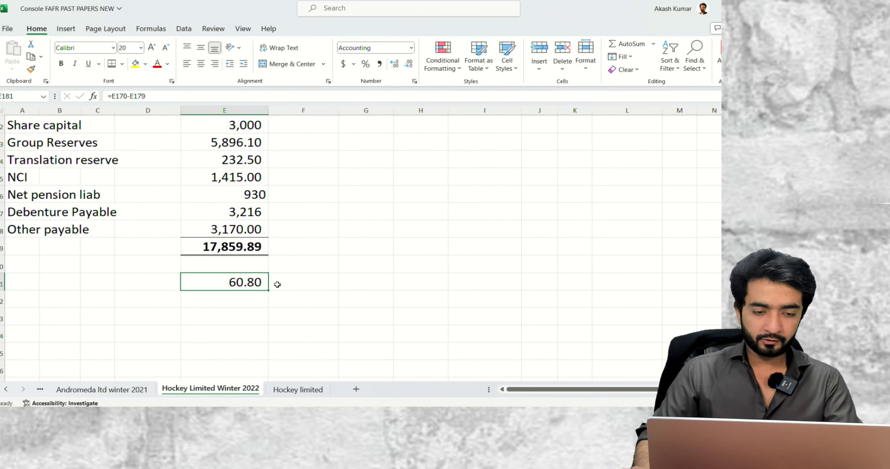
pyautogui.scroll(5, 380, 261)
pyautogui.scroll(7, 388, 261)
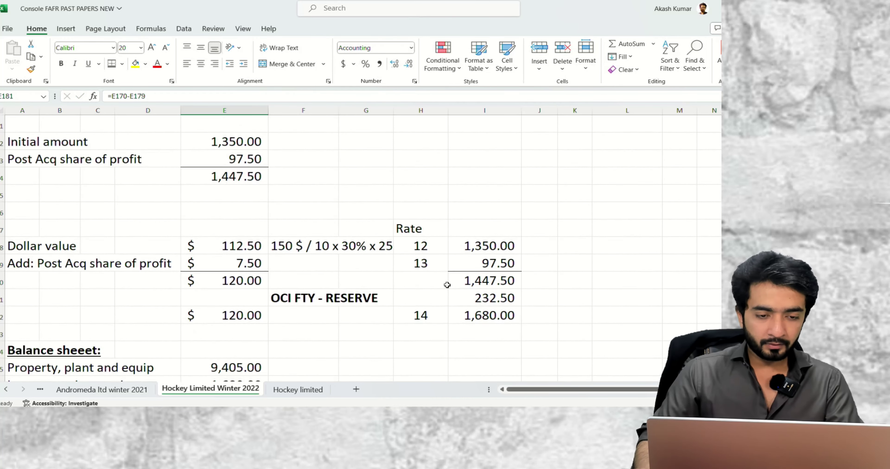
pyautogui.scroll(5, 401, 296)
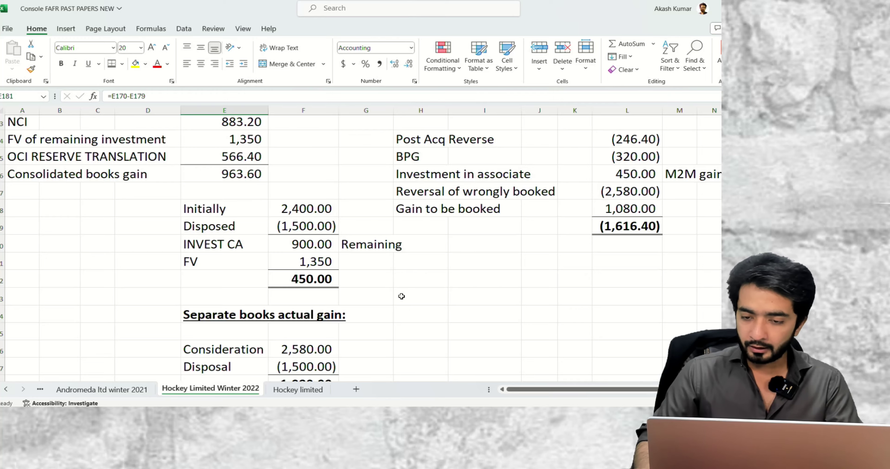
pyautogui.scroll(1, 399, 296)
pyautogui.scroll(-2, 400, 296)
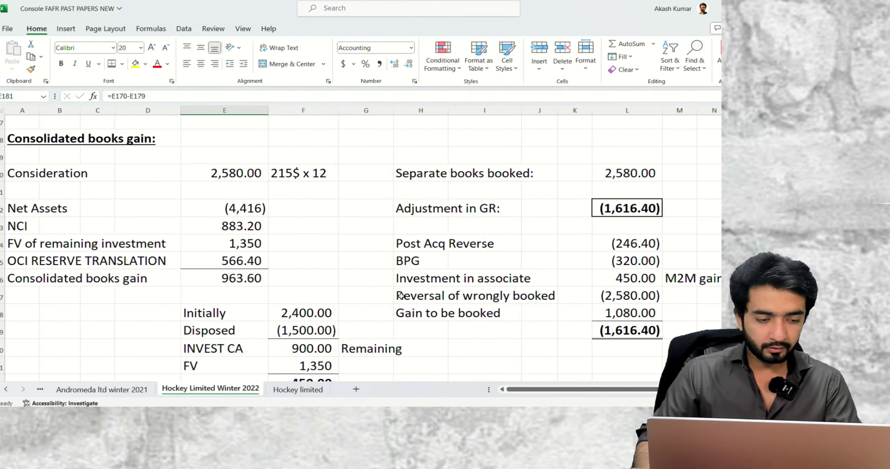
pyautogui.scroll(3, 198, 279)
pyautogui.scroll(4, 373, 250)
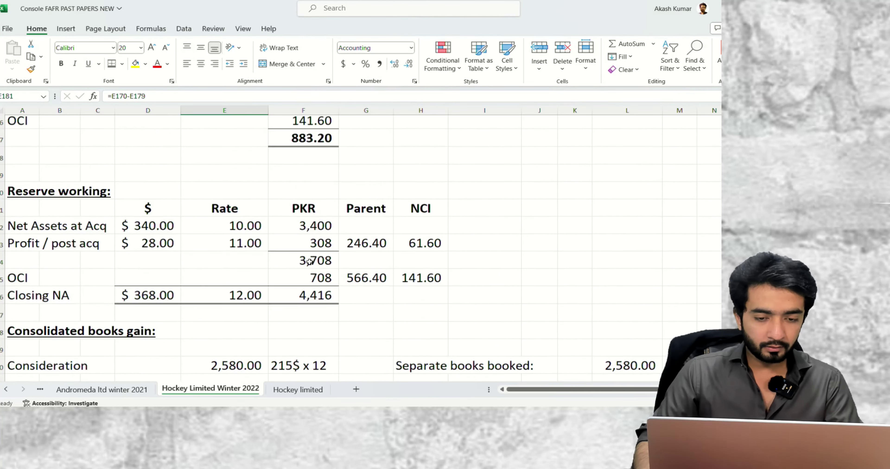
pyautogui.scroll(5, 304, 262)
pyautogui.scroll(-1, 199, 274)
pyautogui.scroll(1, 199, 274)
pyautogui.scroll(7, 349, 278)
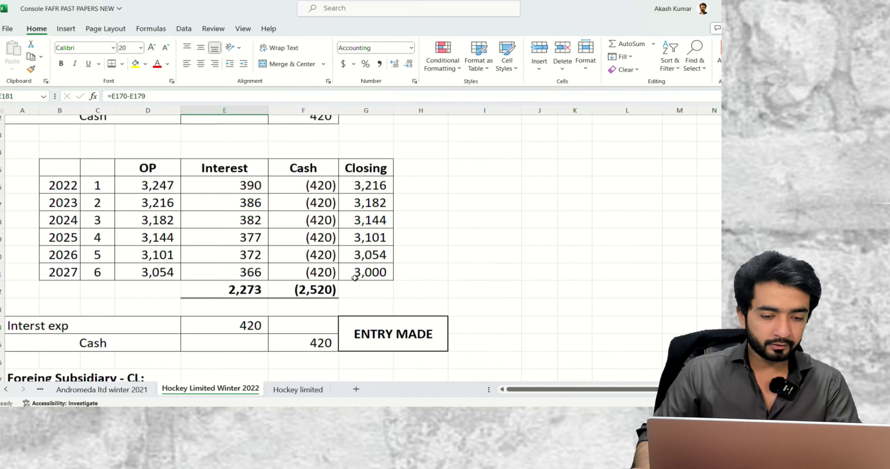
pyautogui.scroll(7, 355, 278)
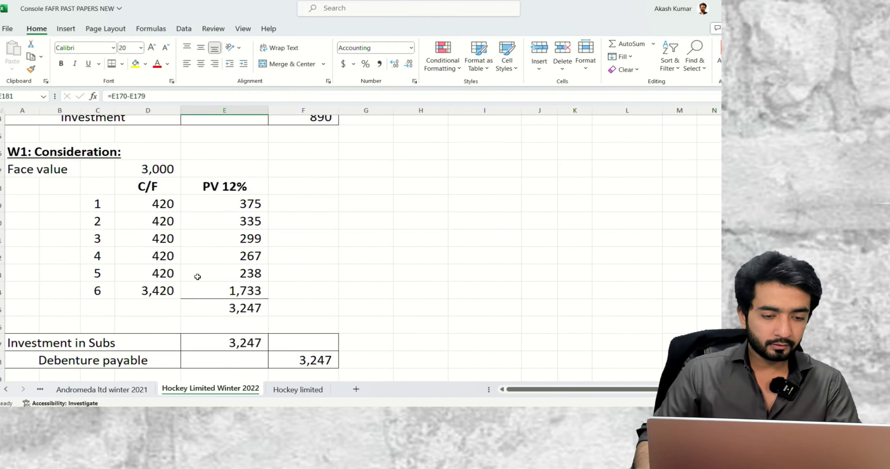
pyautogui.scroll(-7, 208, 279)
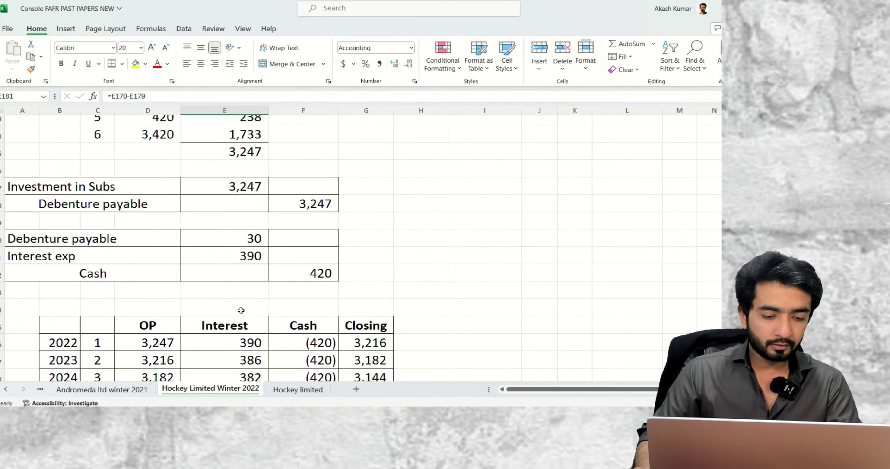
pyautogui.scroll(2, 303, 293)
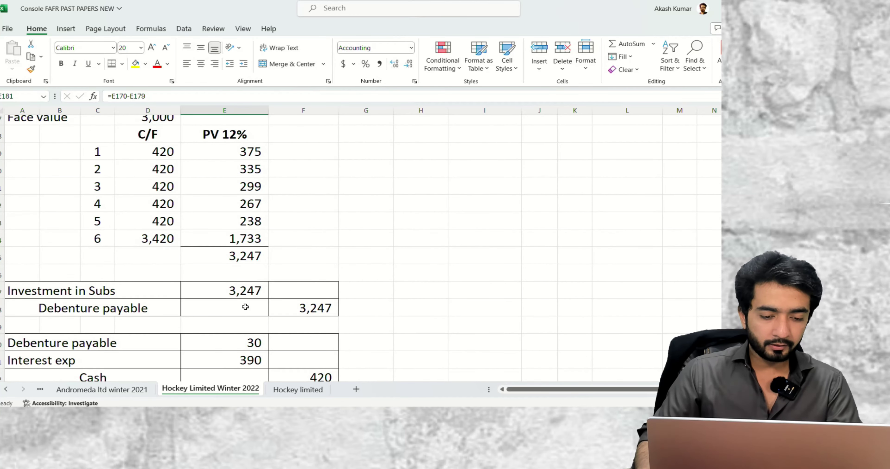
pyautogui.scroll(-1, 245, 307)
pyautogui.press('Up')
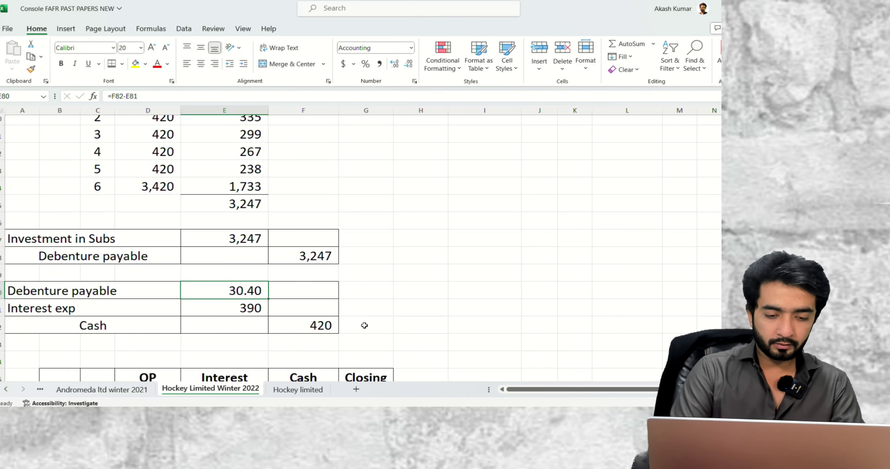
# Calculate twice the debenture payable adjustment in G80 with =E80*2 as a check, and clear the cell
pyautogui.click(387, 292)
pyautogui.write('=')
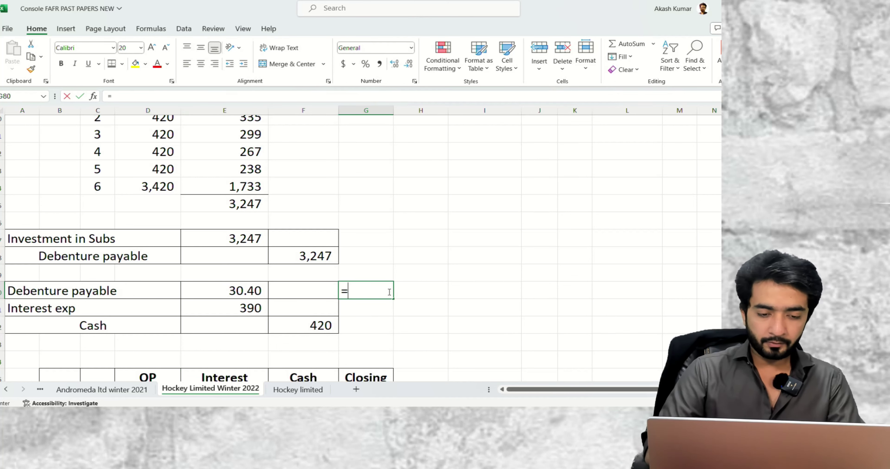
pyautogui.press('Left')
pyautogui.press('Left')
pyautogui.write('*2')
pyautogui.press('Return')
pyautogui.doubleClick(388, 292)
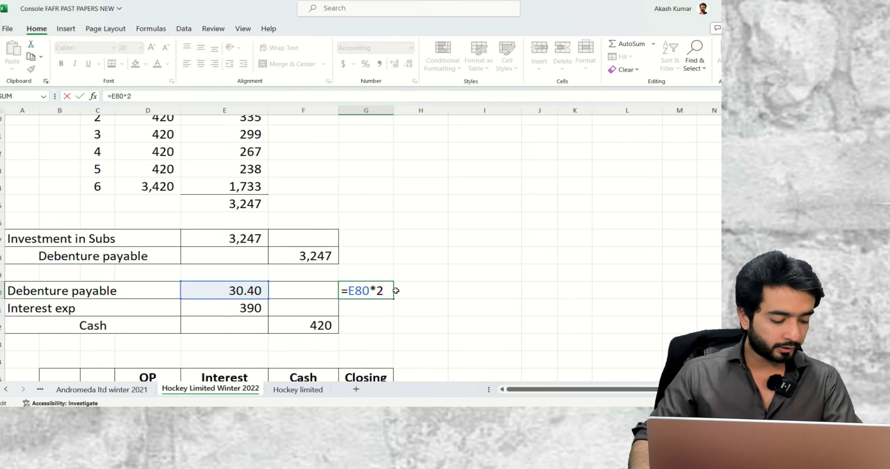
pyautogui.scroll(-1, 365, 257)
pyautogui.press('Escape')
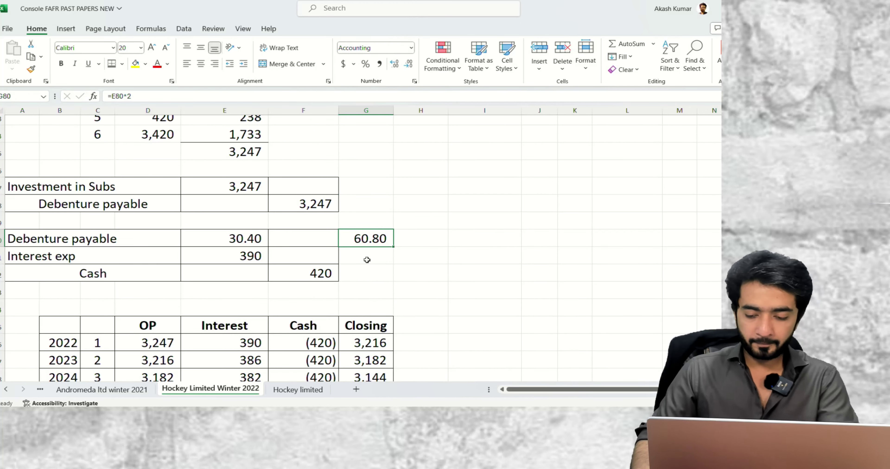
pyautogui.press('Delete')
# Check the Debenture Payable link in E177 against the 2022 closing balance in G86 of the debenture schedule
pyautogui.scroll(-10, 366, 260)
pyautogui.scroll(-8, 366, 263)
pyautogui.scroll(6, 345, 262)
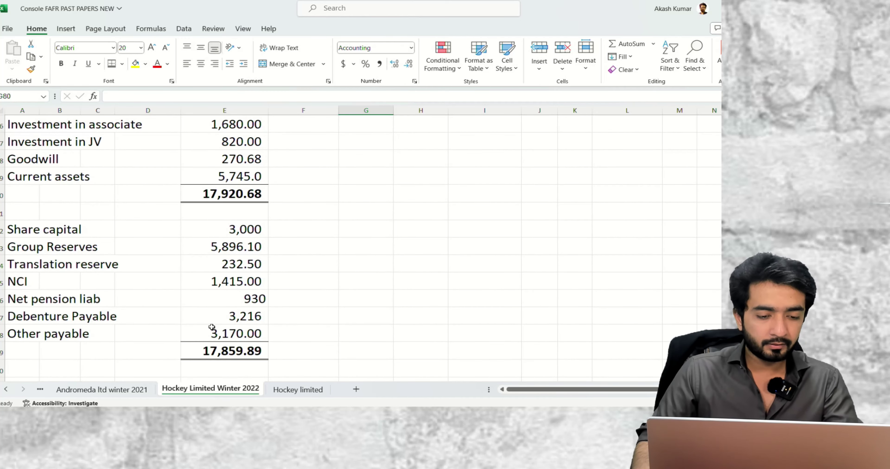
pyautogui.click(215, 316)
pyautogui.write('=G86')
pyautogui.scroll(10, 340, 310)
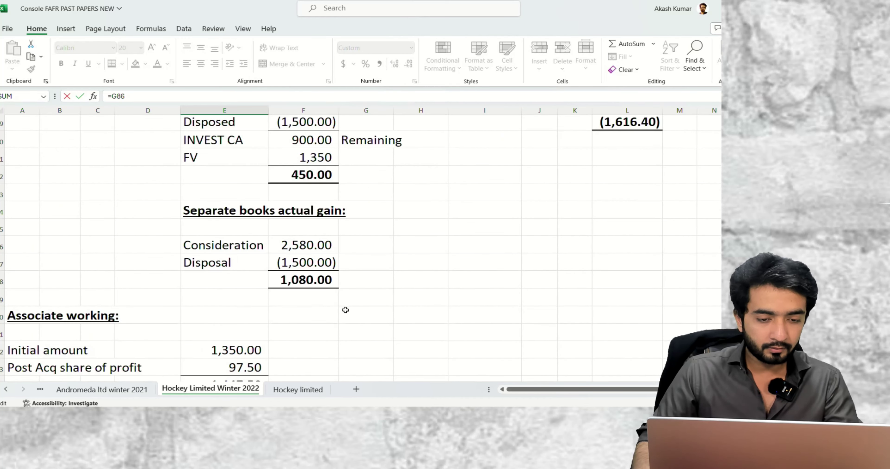
pyautogui.scroll(-6, 345, 309)
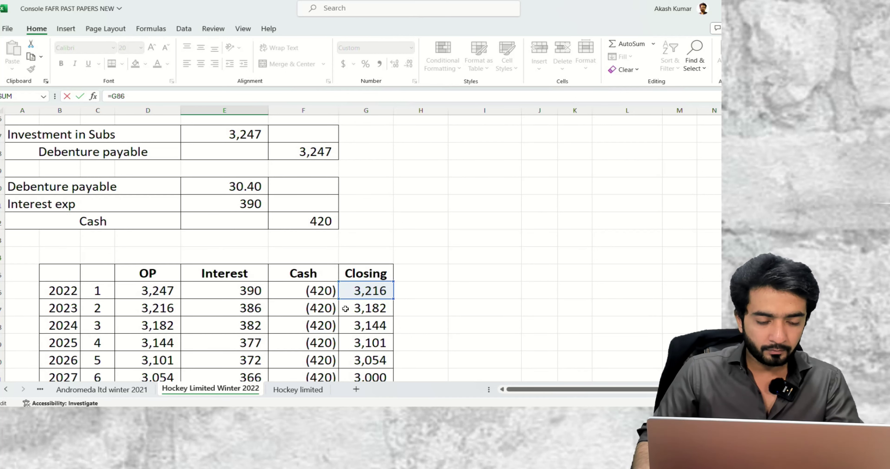
pyautogui.hotkey('ctrl', 'Return')
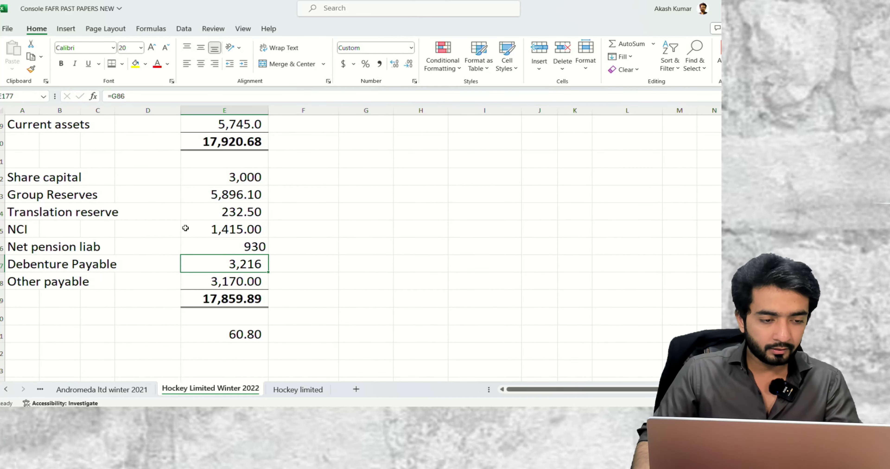
# Trace the Group Reserves figure in E173 back to its source total in E59 of the group reserves working
pyautogui.click(230, 214)
pyautogui.doubleClick(233, 194)
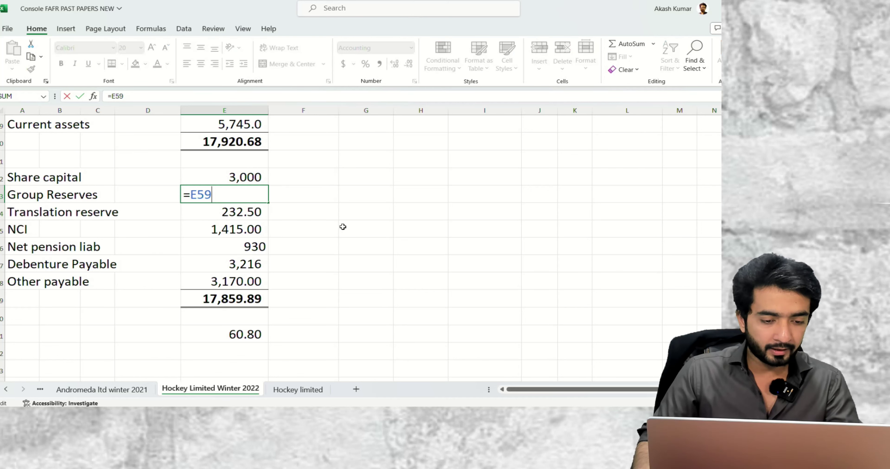
pyautogui.press('Escape')
pyautogui.press('F2')
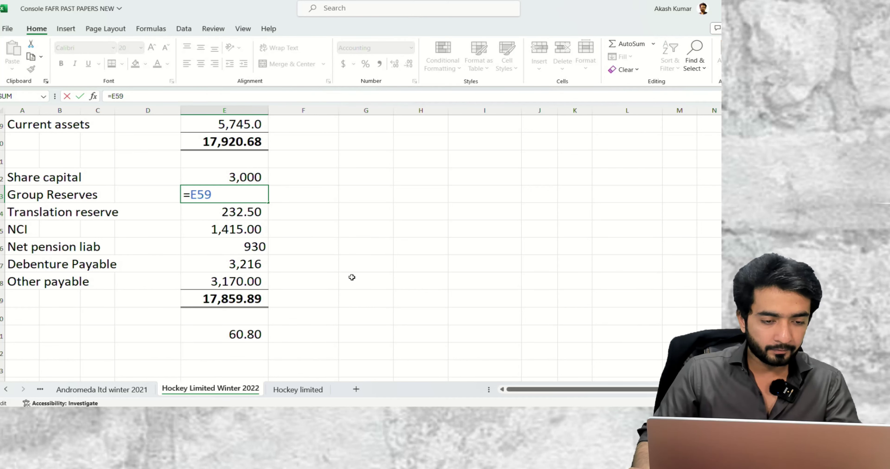
pyautogui.press('Escape')
pyautogui.press('F2')
pyautogui.press('Escape')
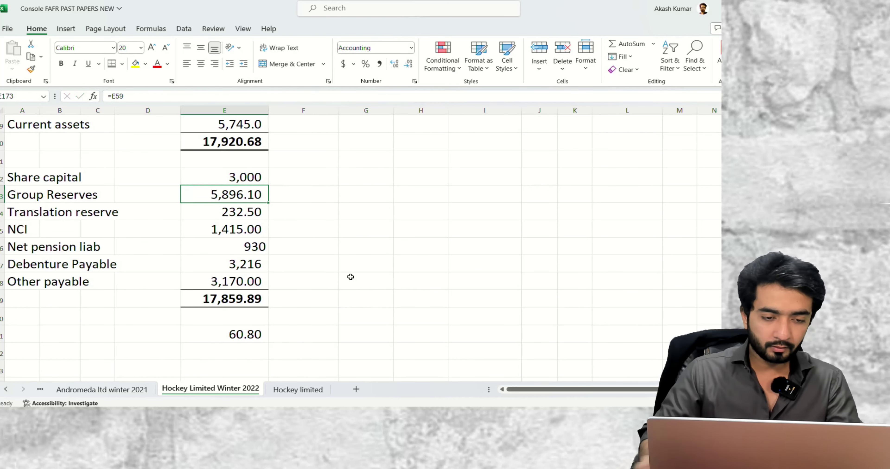
pyautogui.hotkey('ctrl', '[')
pyautogui.scroll(3, 346, 269)
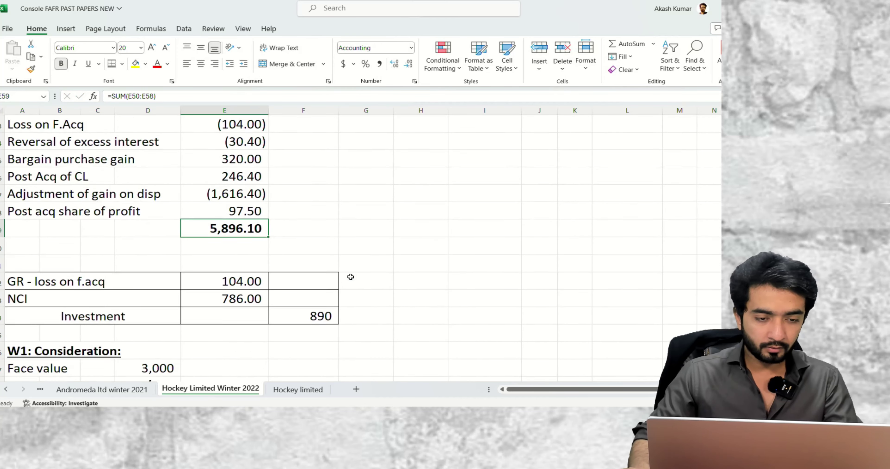
# Reverse the sign of the Reversal of excess interest in E54 by negating the bracketed sum (E86+F86)
pyautogui.press('Up')
pyautogui.press('Up')
pyautogui.press('Up')
pyautogui.press('Up')
pyautogui.press('Up')
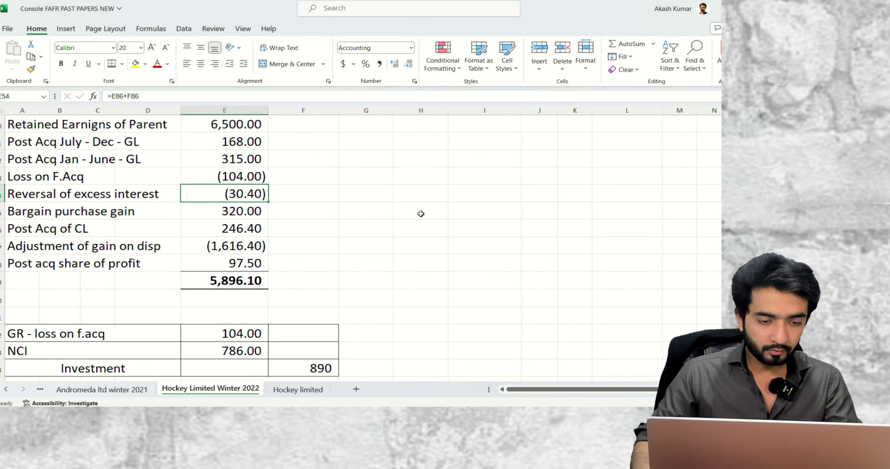
pyautogui.press('F2')
pyautogui.scroll(-10, 297, 263)
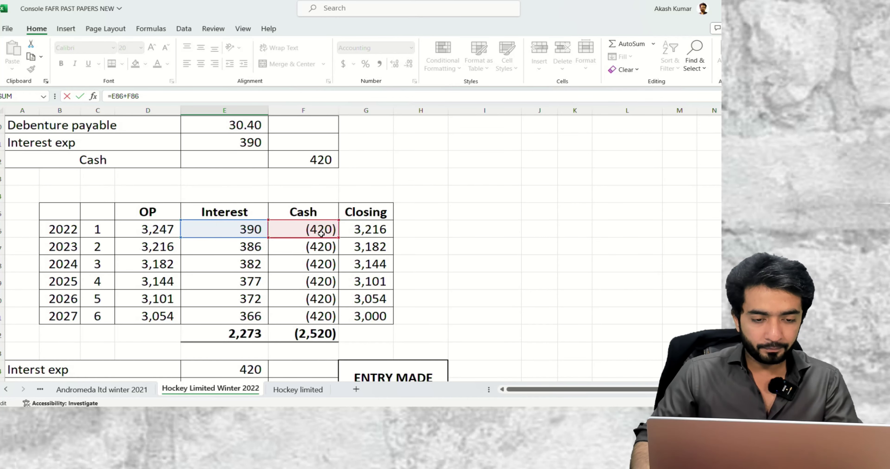
pyautogui.scroll(10, 302, 239)
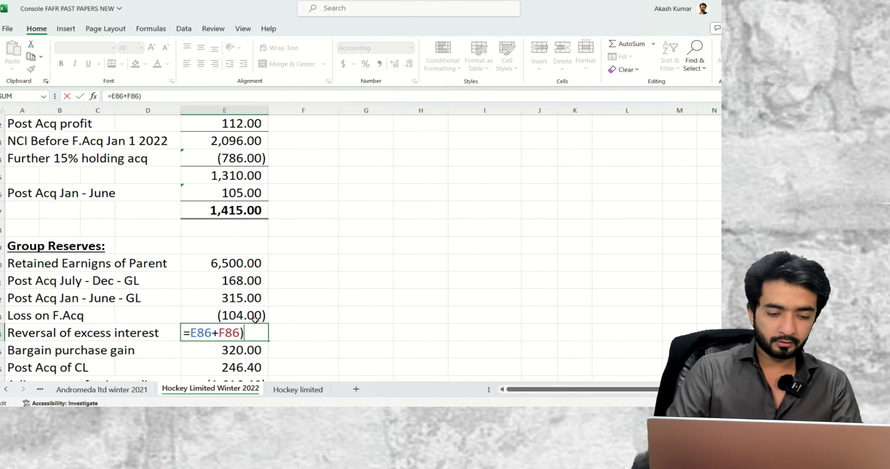
pyautogui.write('(')
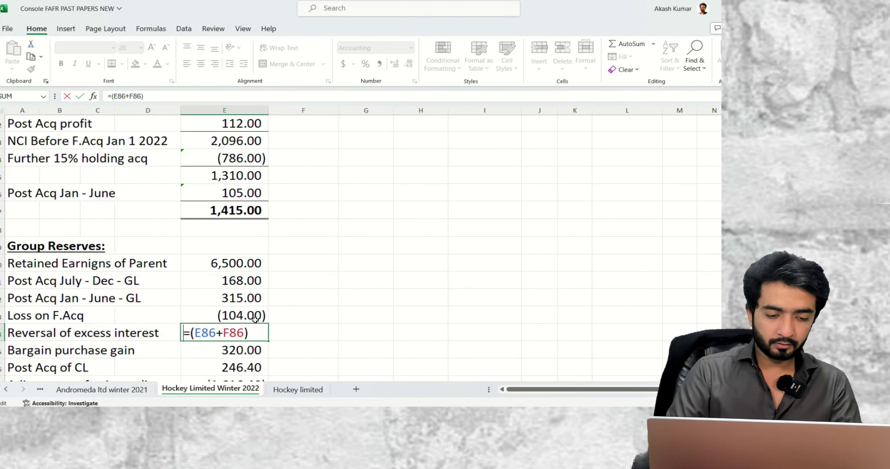
pyautogui.press('Return')
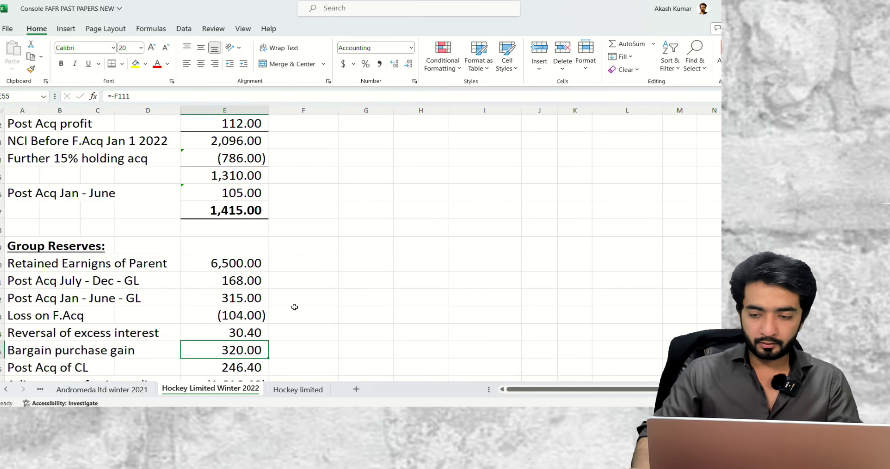
# Recheck the balance sheet totals, clear the difference formula in E181 and save the workbook
pyautogui.scroll(-10, 439, 224)
pyautogui.scroll(-20, 439, 224)
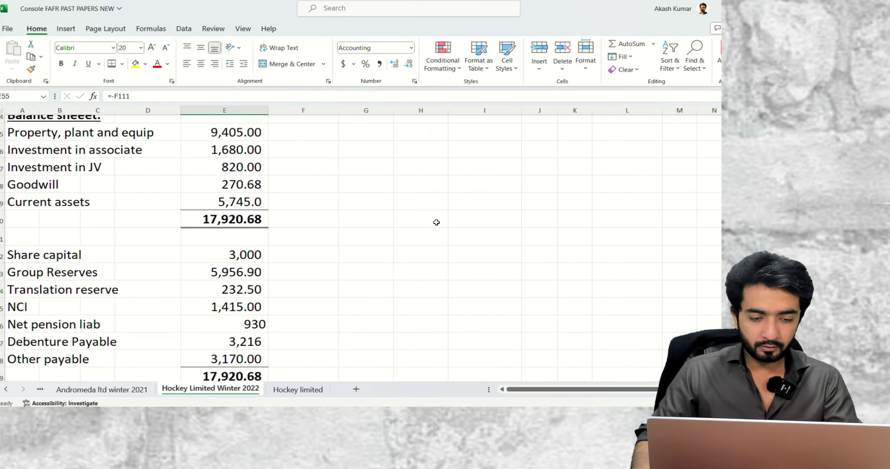
pyautogui.scroll(5, 436, 222)
pyautogui.click(245, 203)
pyautogui.write('=E170-E179')
pyautogui.hotkey('ctrl', 'Return')
pyautogui.press('Delete')
pyautogui.scroll(4, 378, 221)
pyautogui.hotkey('ctrl', 's')
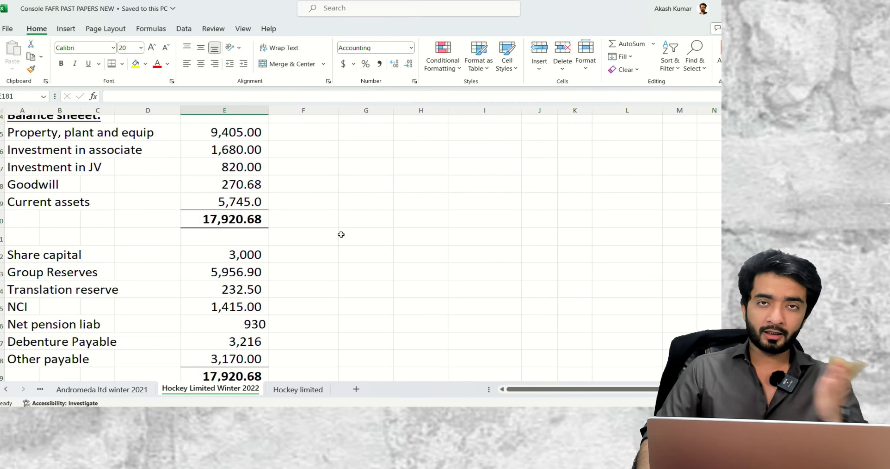
pyautogui.press('super+w')
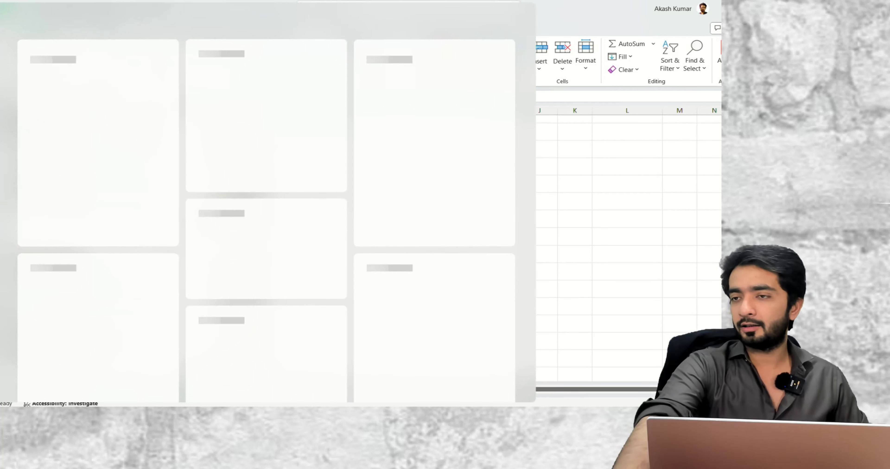